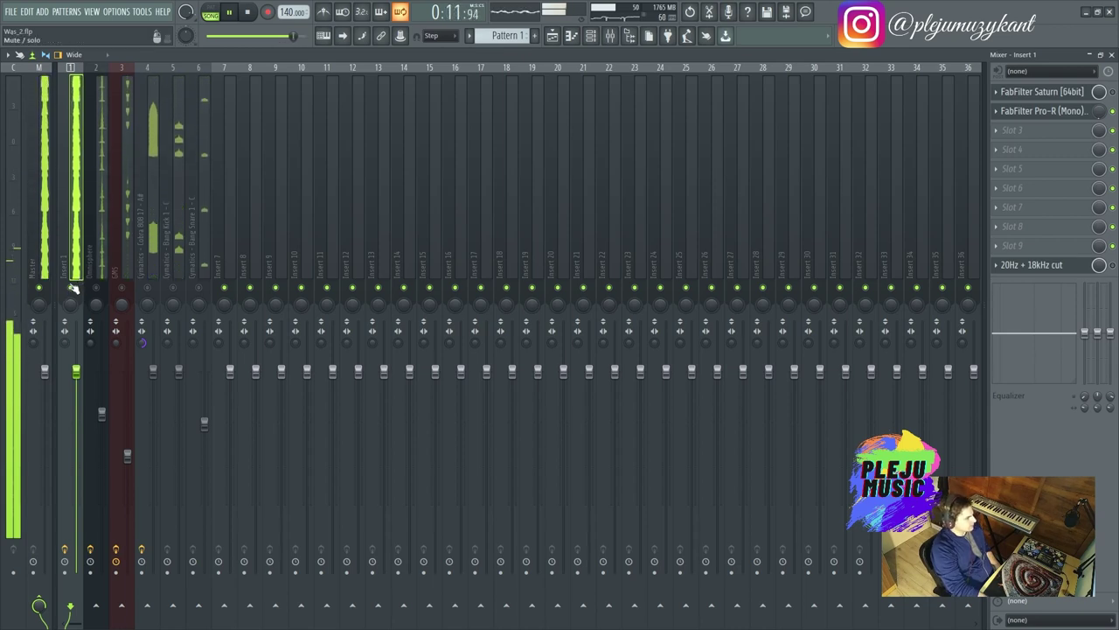
# Step: Listen to the Omnisphere track and Insert 1 soloed in turn, and inspect Insert 1's 20Hz + 18kHz cut effect
pyautogui.click(98, 270)
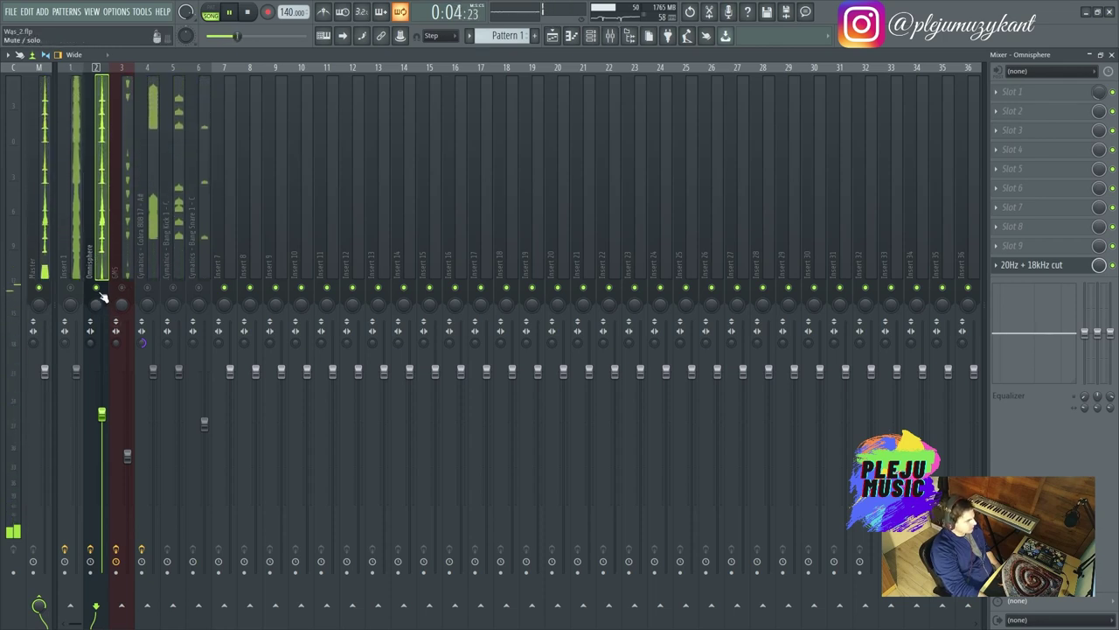
pyautogui.click(72, 289)
pyautogui.click(74, 293)
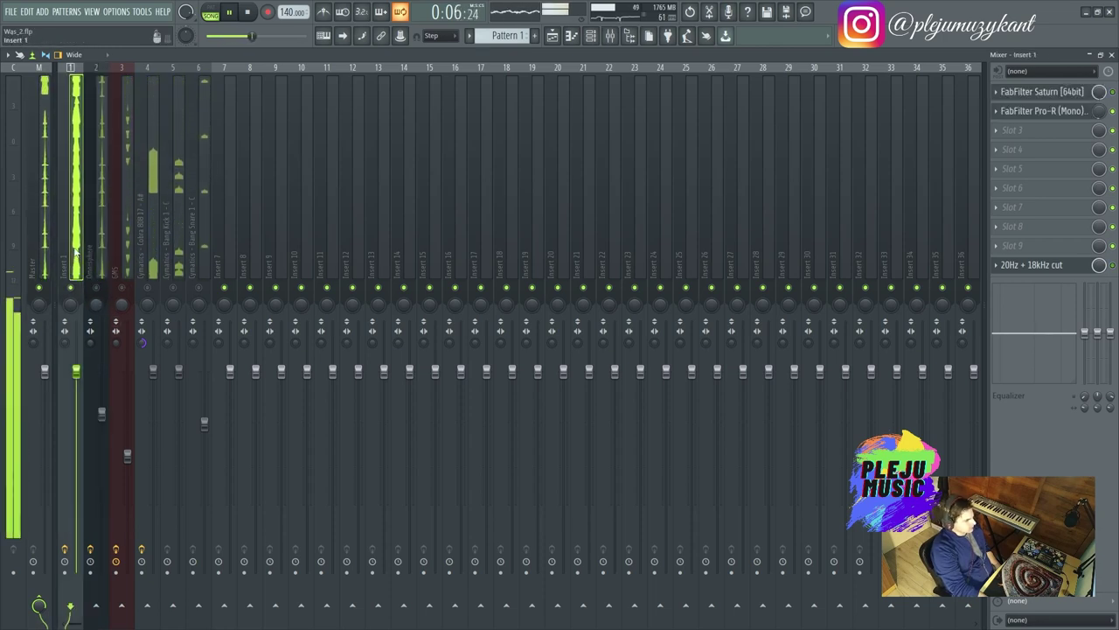
pyautogui.click(1044, 265)
pyautogui.click(1055, 265)
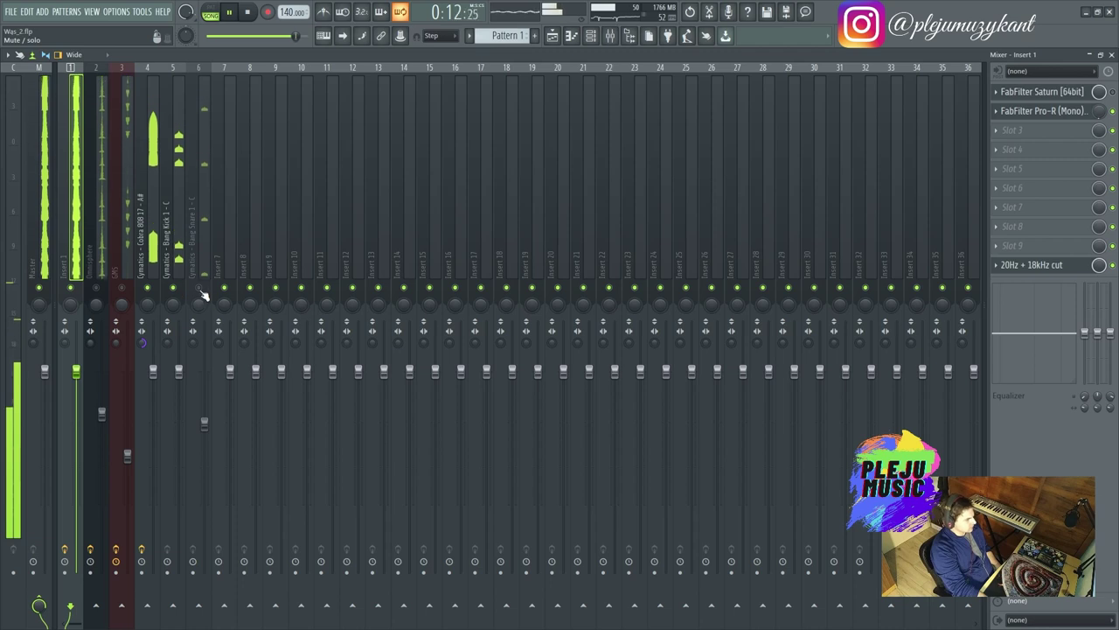
# Step: Unmute the Cymatics Bang Snare mixer track and select the Cymatics Bang Kick track
pyautogui.click(199, 288)
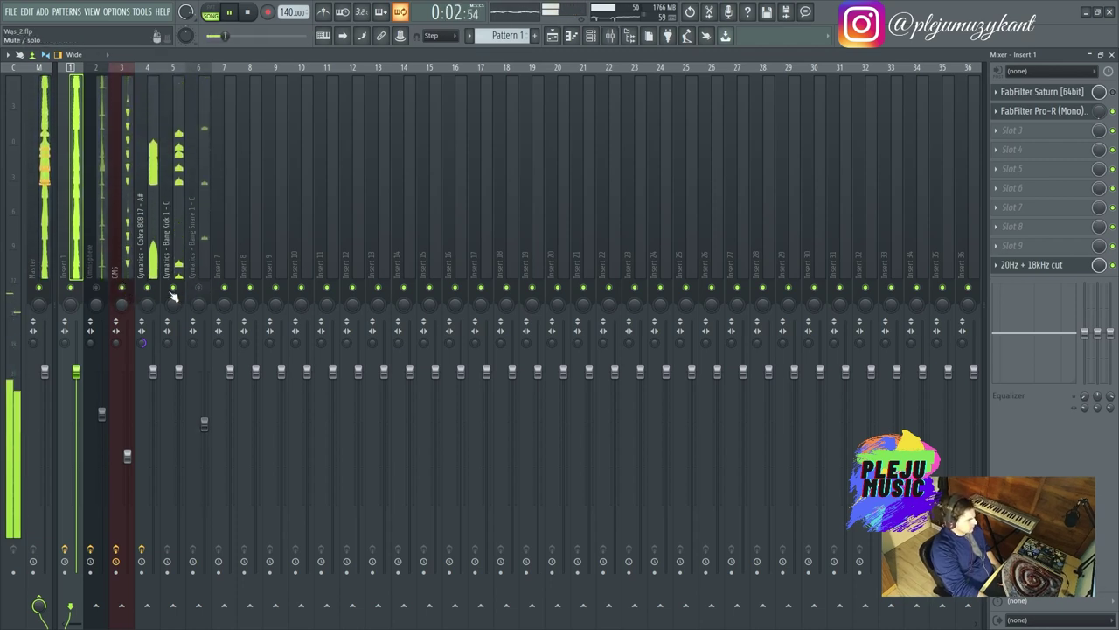
pyautogui.click(201, 288)
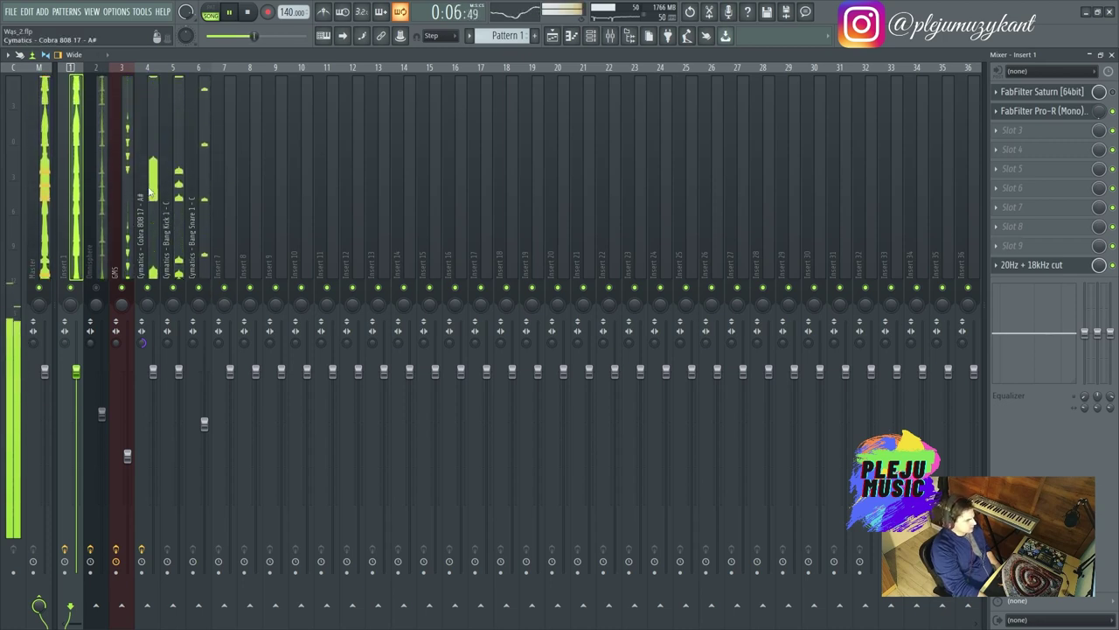
pyautogui.click(178, 207)
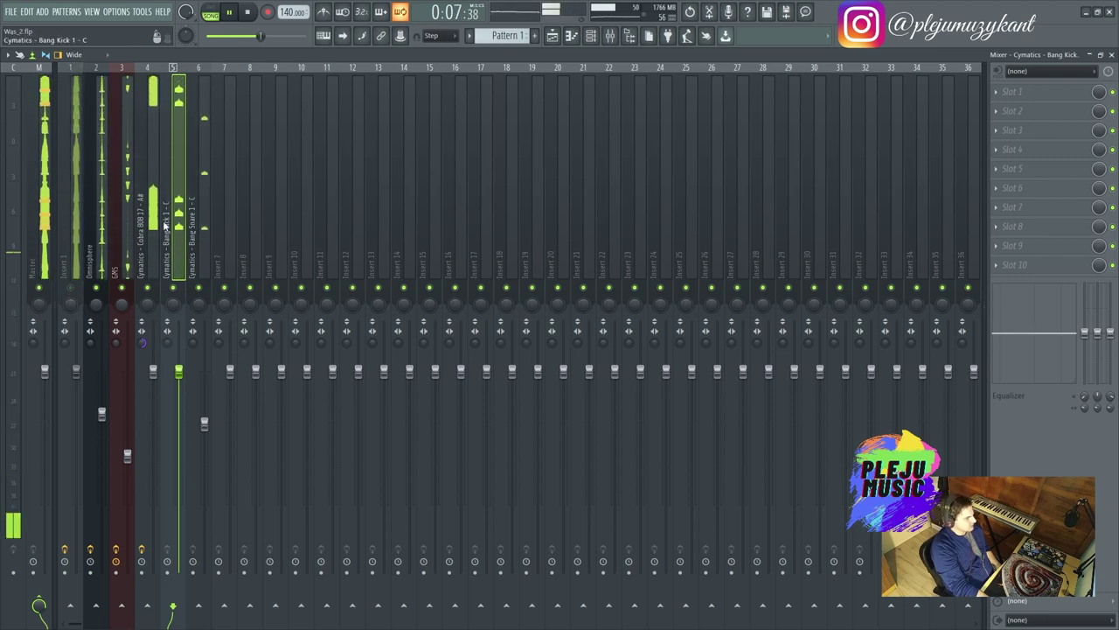
# Step: View the channel rack, move it higher over the mixer, and return to the mixer tracks
pyautogui.press('F6')
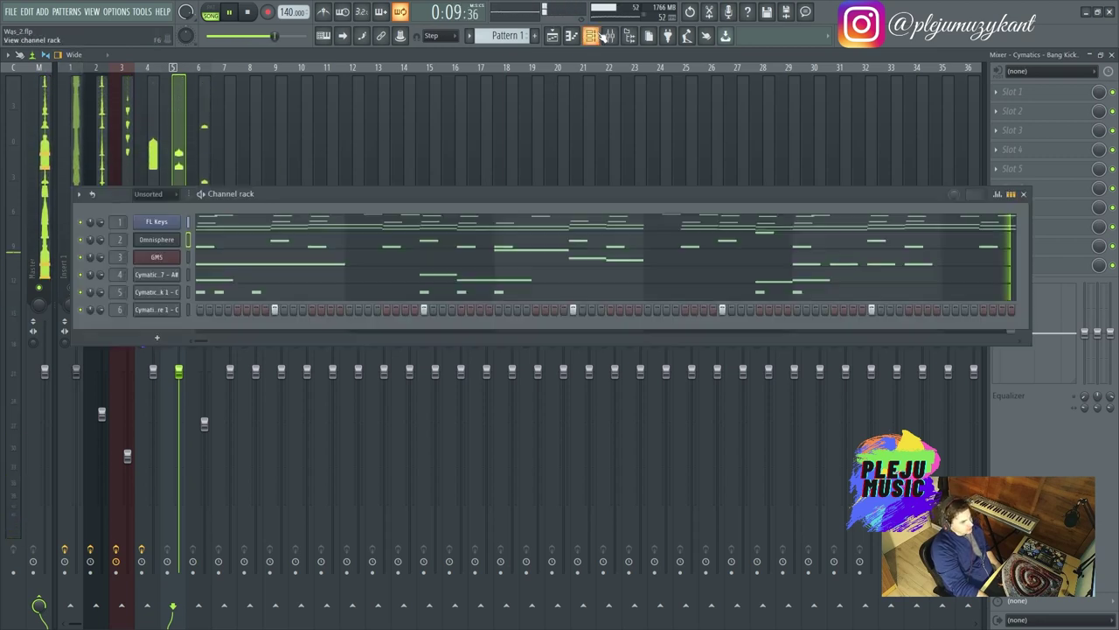
pyautogui.moveTo(264, 193); pyautogui.dragTo(392, 132)
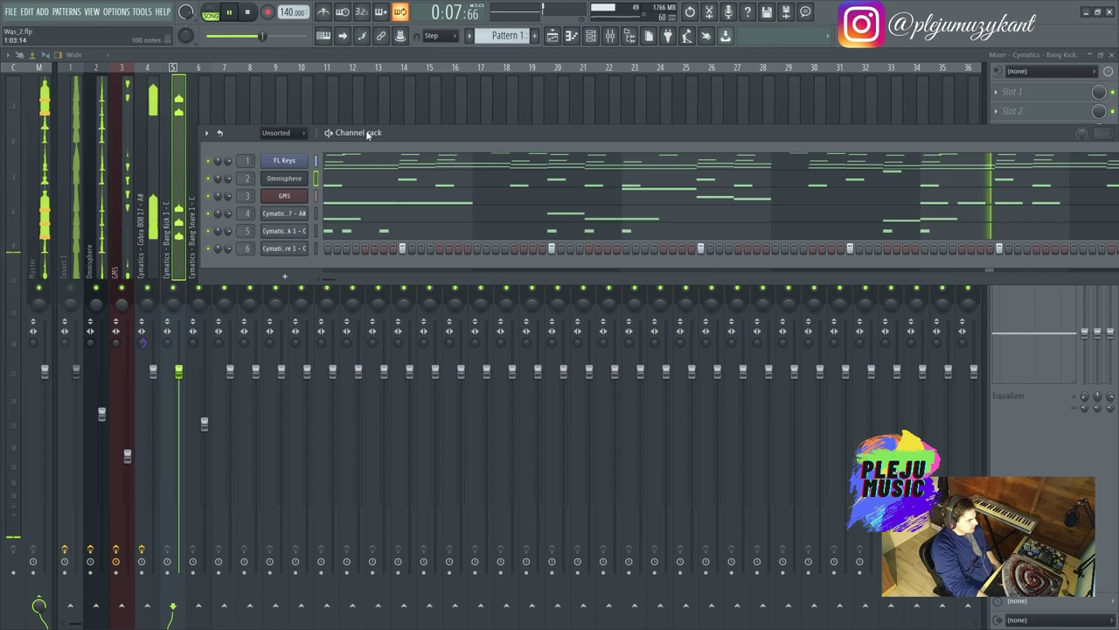
pyautogui.click(155, 211)
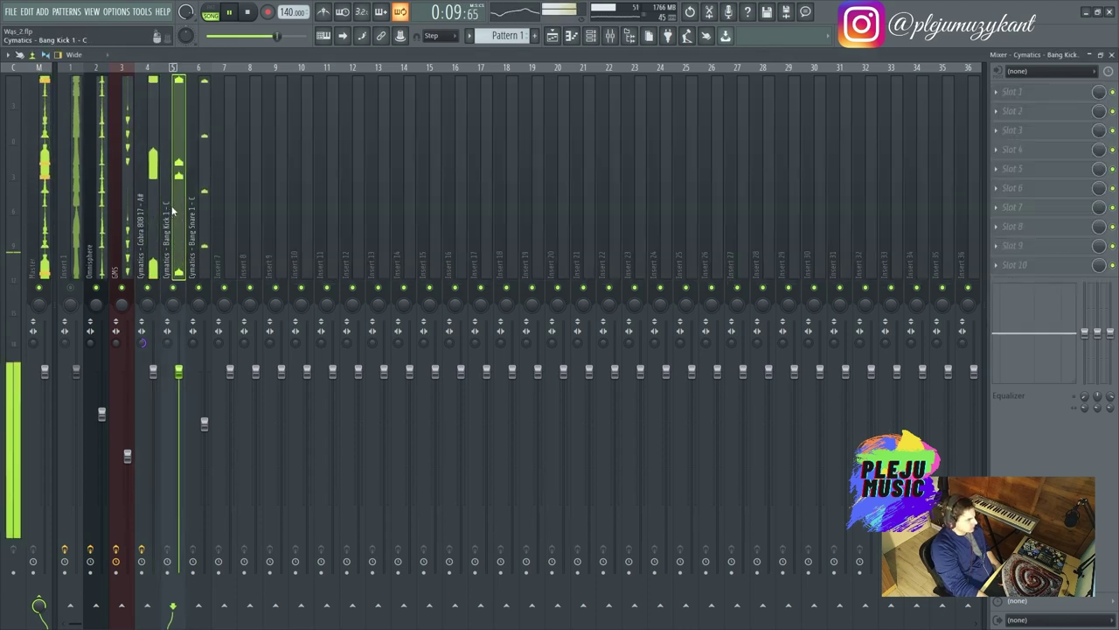
# Step: Play the GMS mixer track soloed and raise its Hardcore effect's mix level to 23%
pyautogui.click(127, 209)
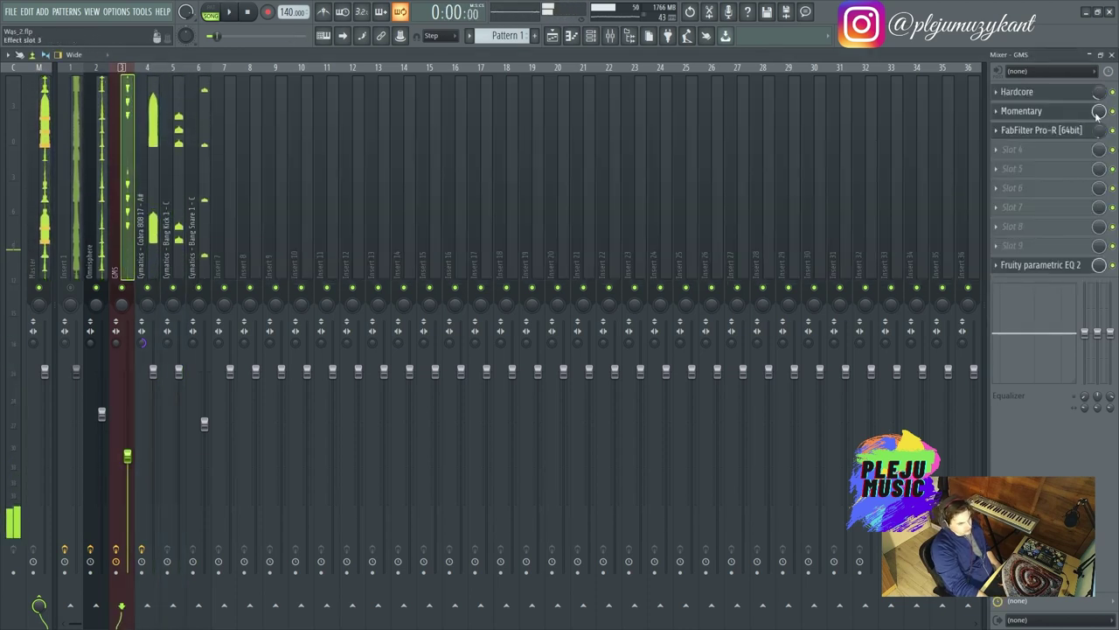
pyautogui.press('space')
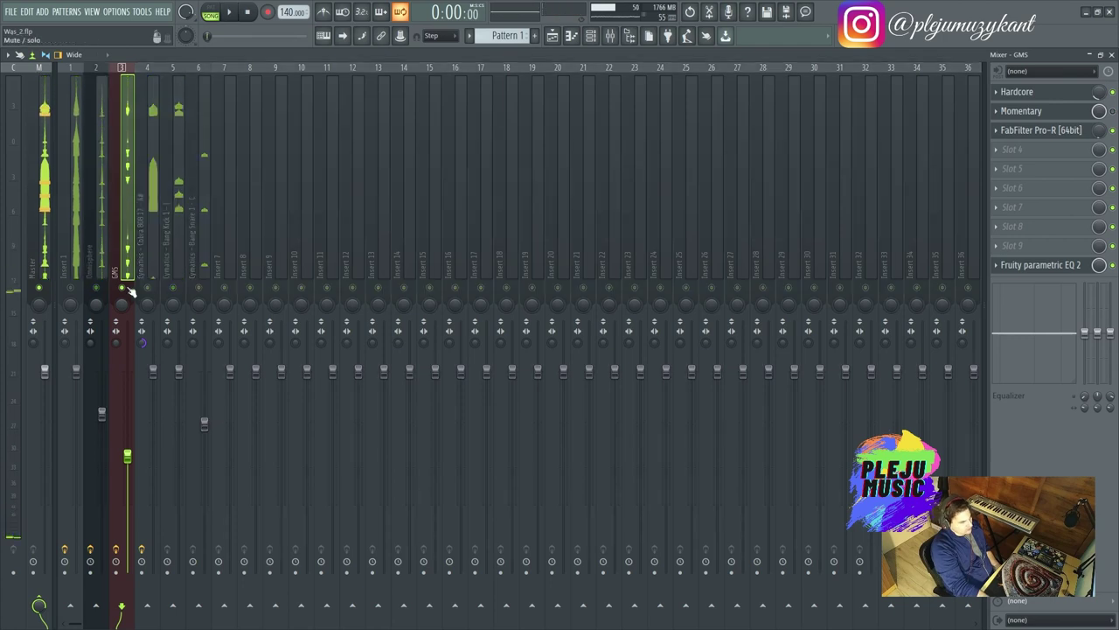
pyautogui.press('space')
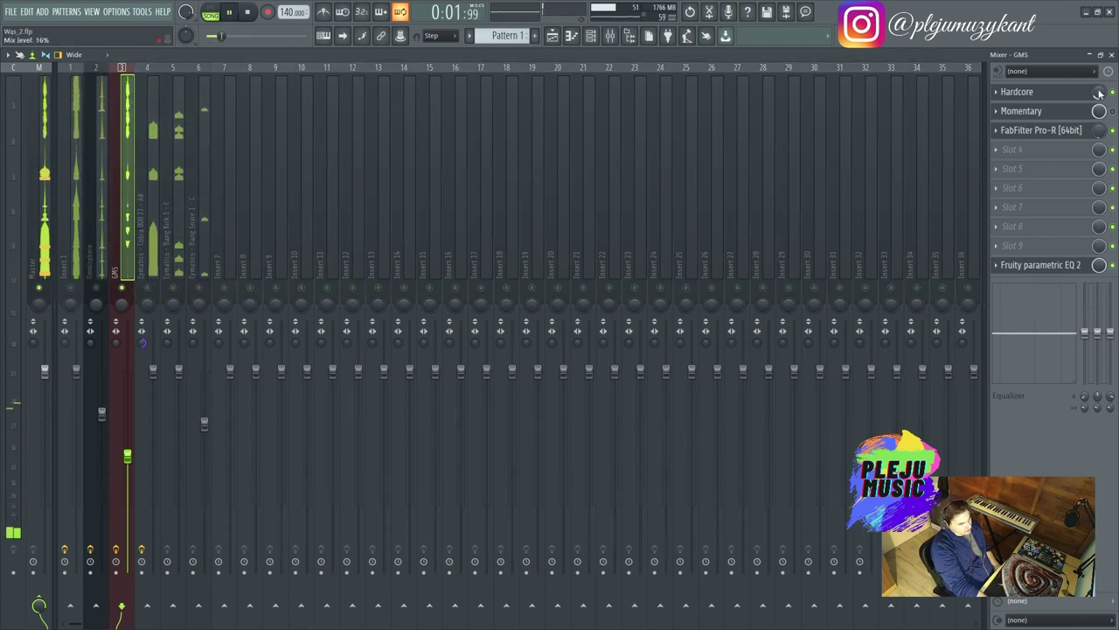
pyautogui.scroll(1, 1099, 91)
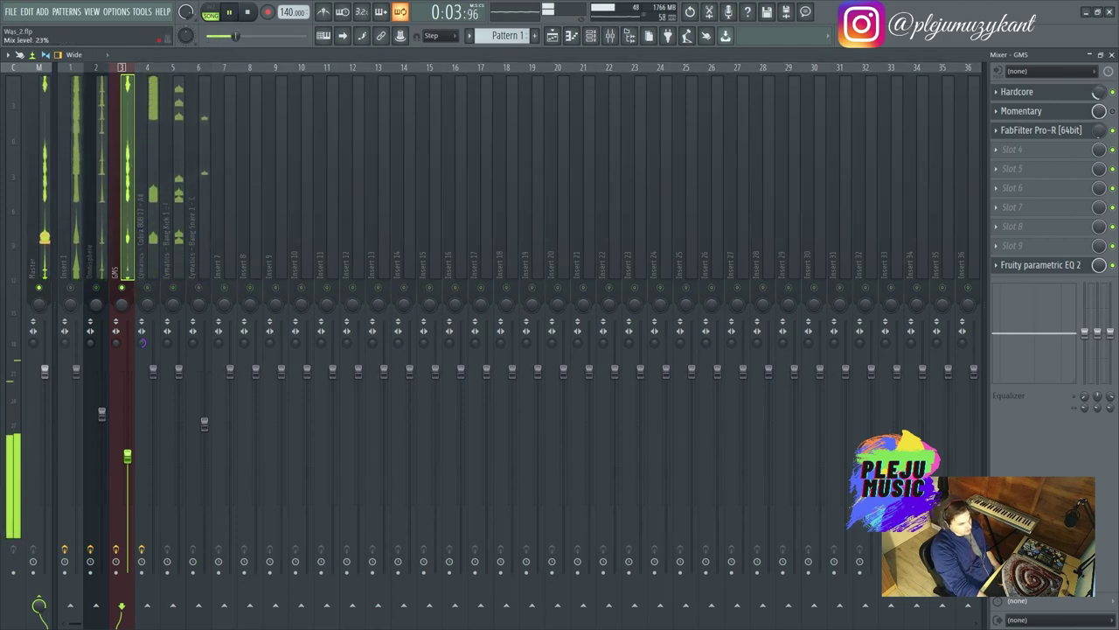
# Step: Audition the Hardcore presets on the GMS track one after another, stopping at Classic Rock Crunch
pyautogui.click(1039, 93)
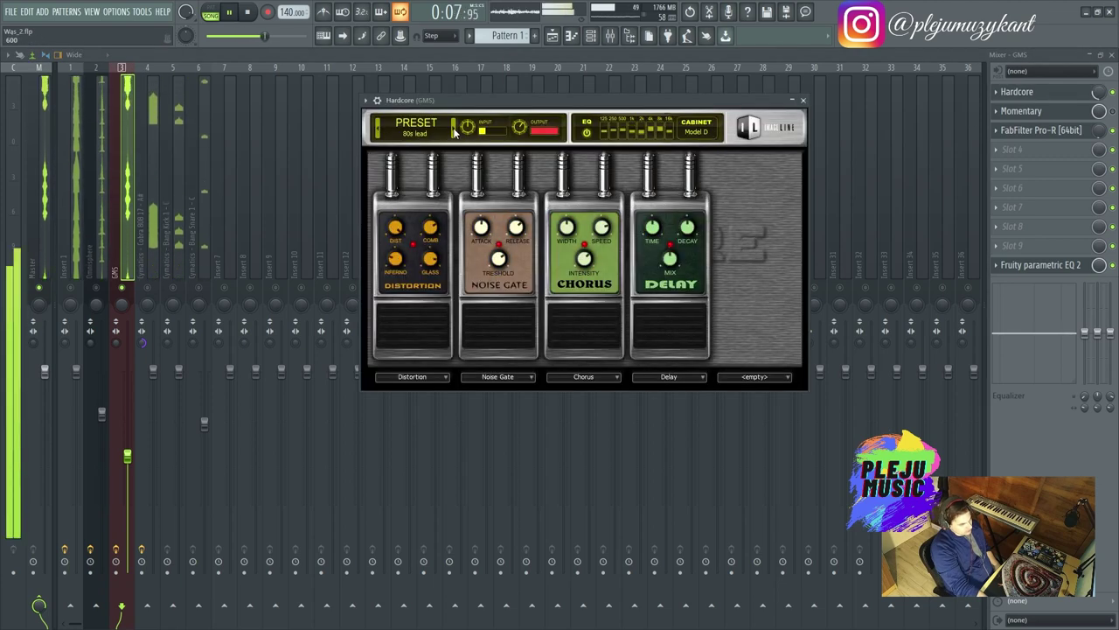
pyautogui.click(454, 130)
pyautogui.click(454, 130)
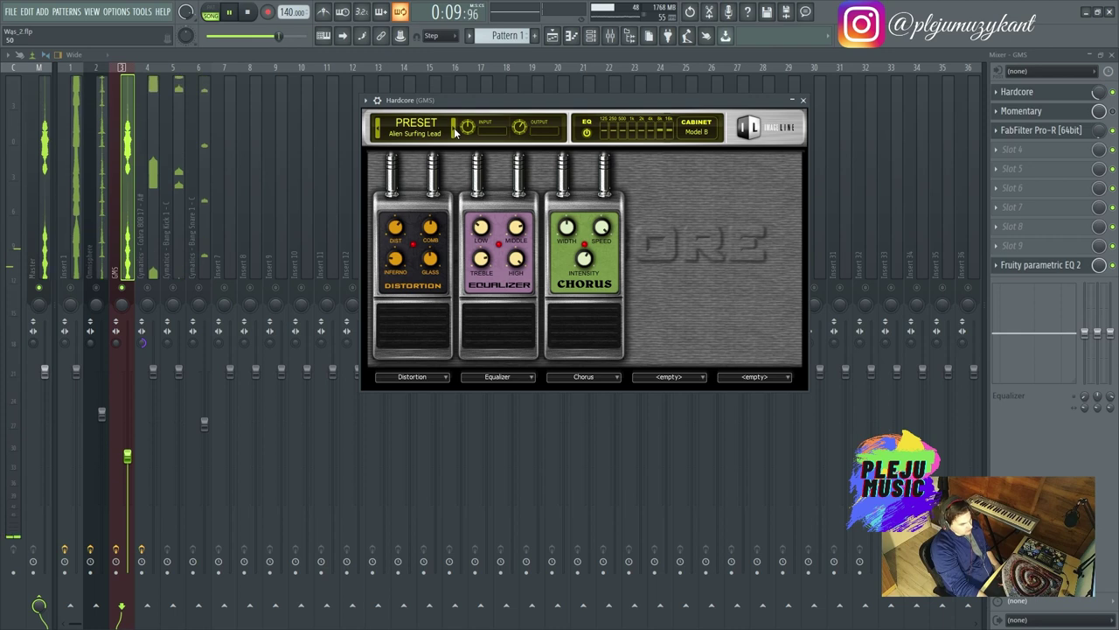
pyautogui.click(454, 131)
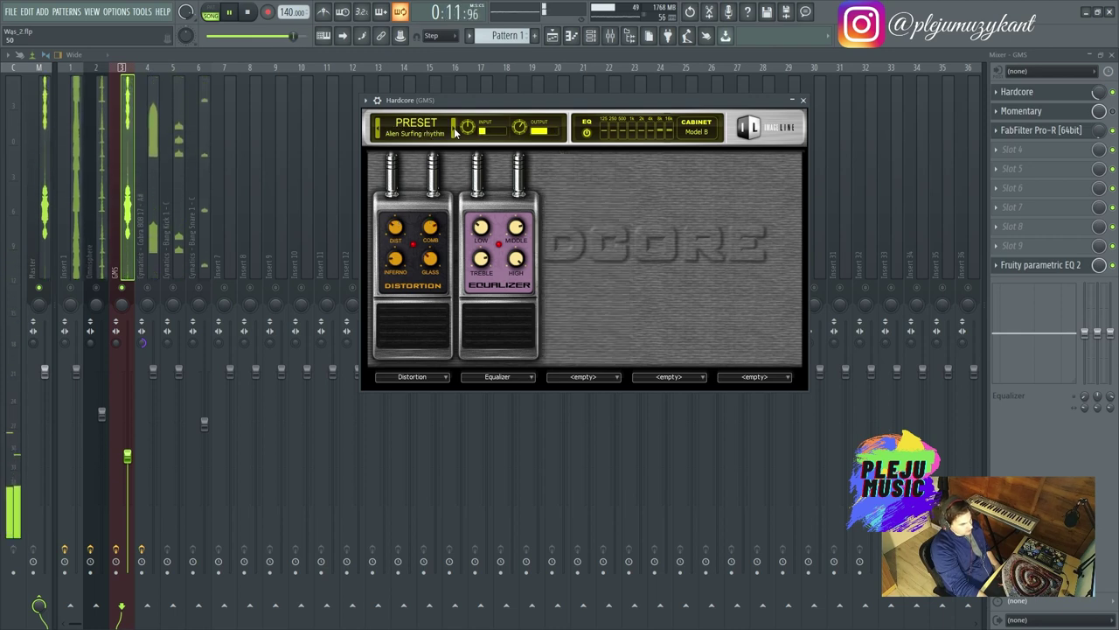
pyautogui.click(454, 130)
pyautogui.click(454, 131)
pyautogui.click(454, 130)
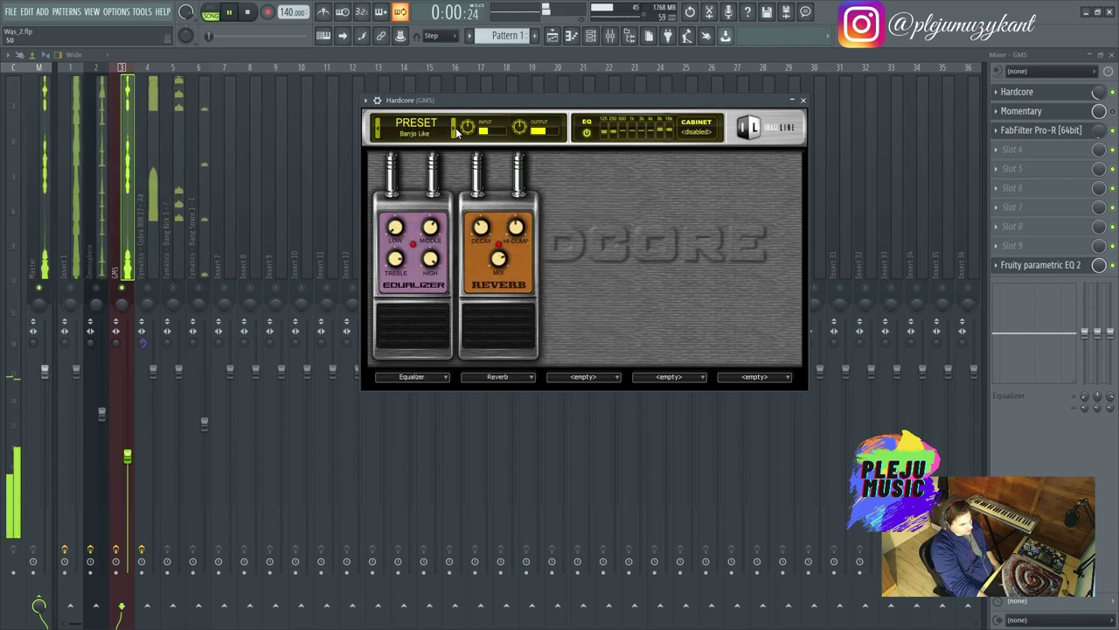
pyautogui.click(455, 131)
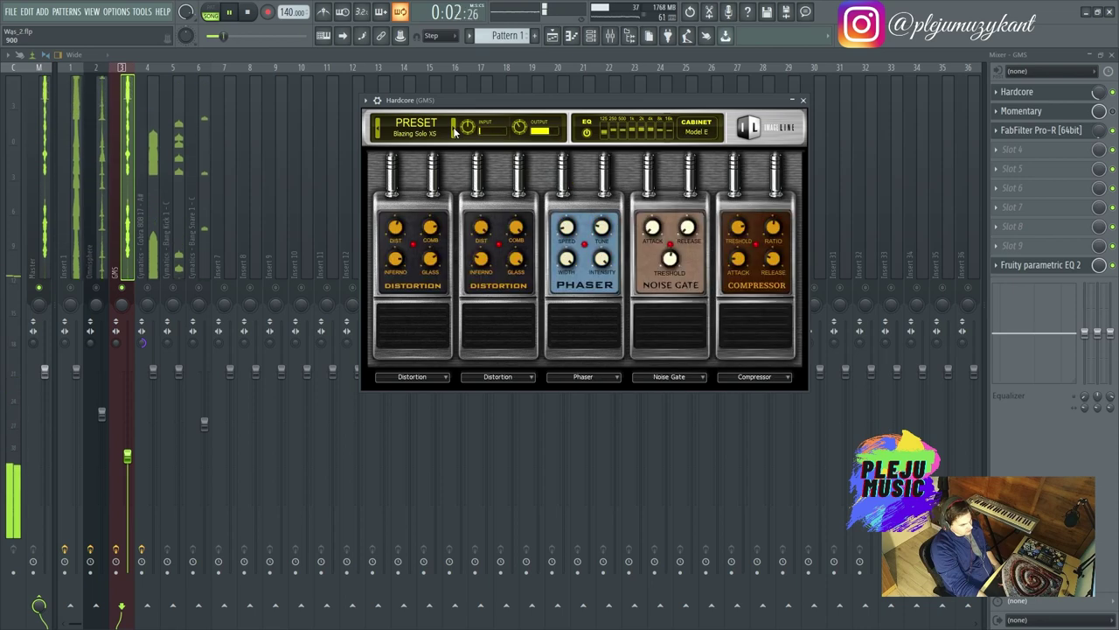
pyautogui.click(454, 130)
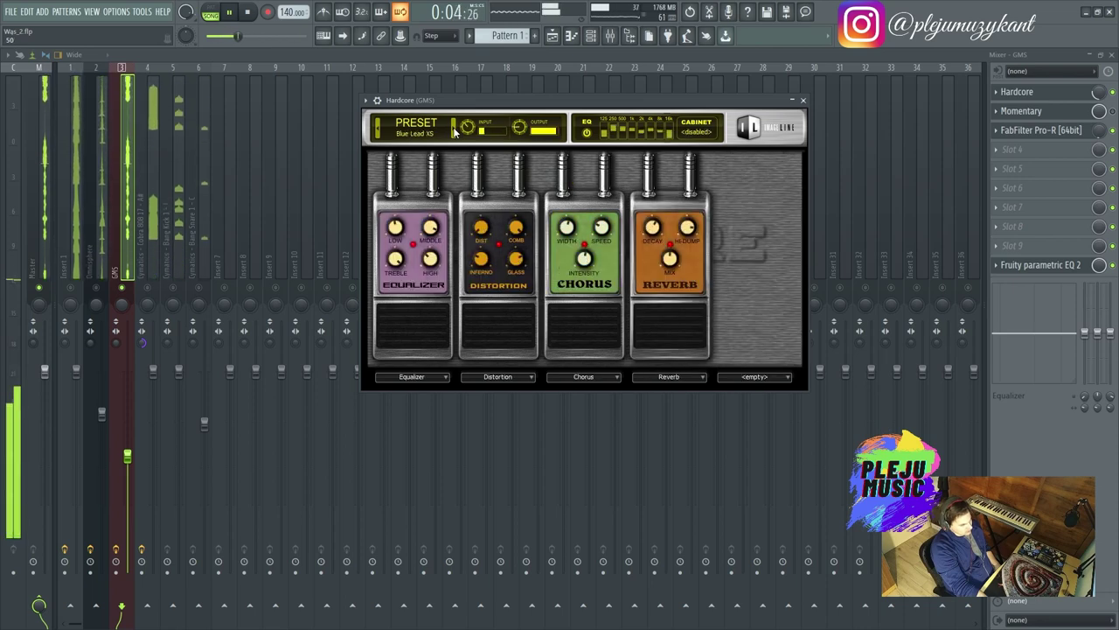
pyautogui.click(455, 130)
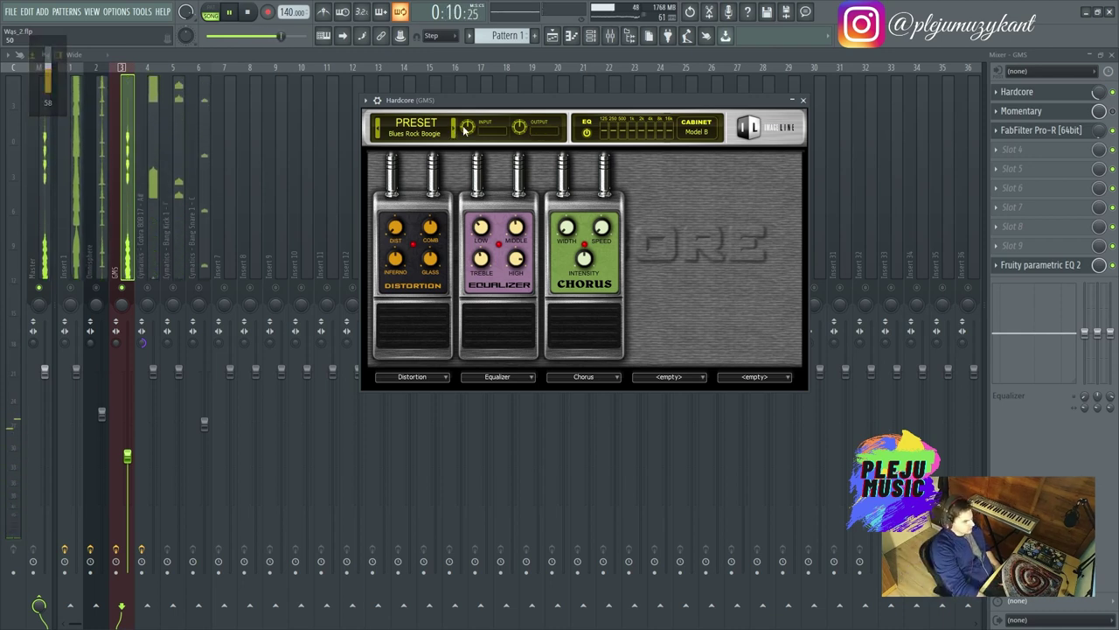
pyautogui.click(454, 132)
pyautogui.click(453, 132)
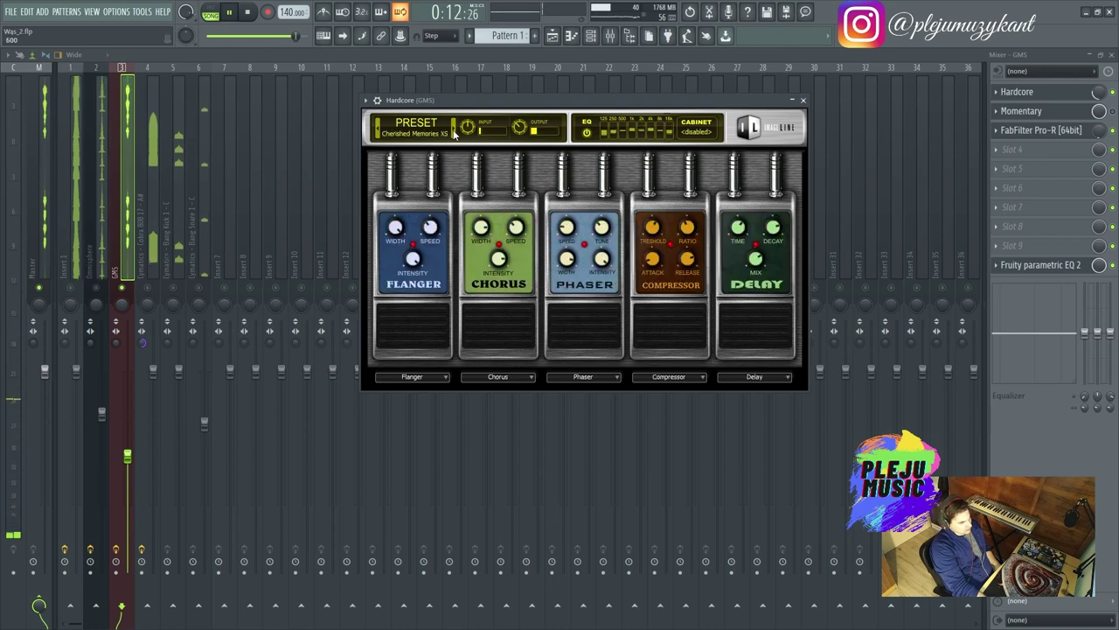
pyautogui.click(454, 132)
pyautogui.click(454, 132)
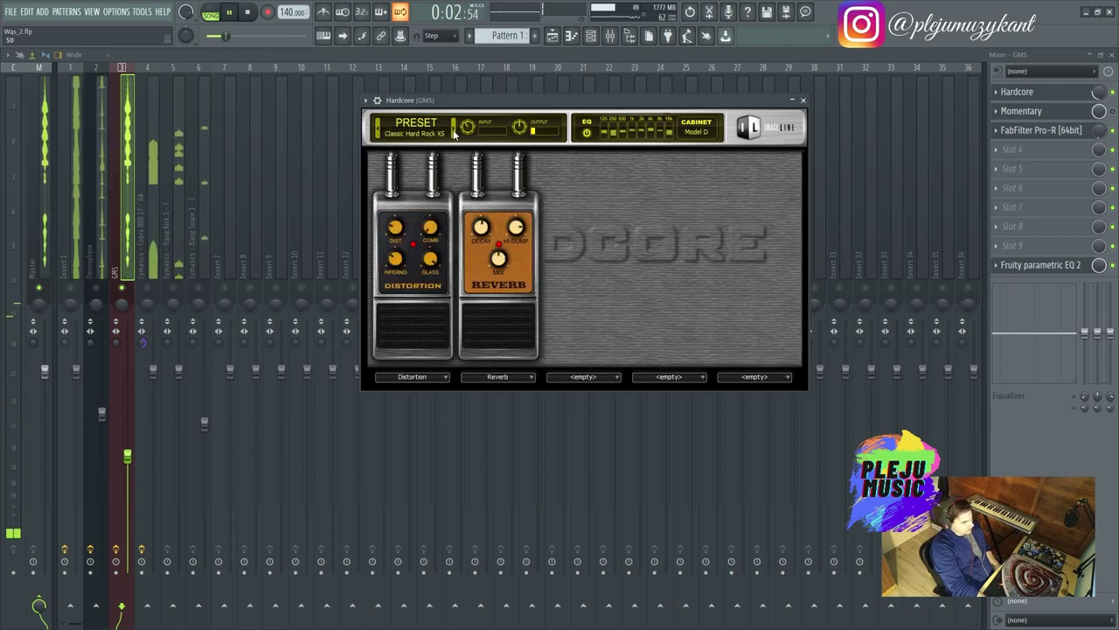
pyautogui.click(454, 132)
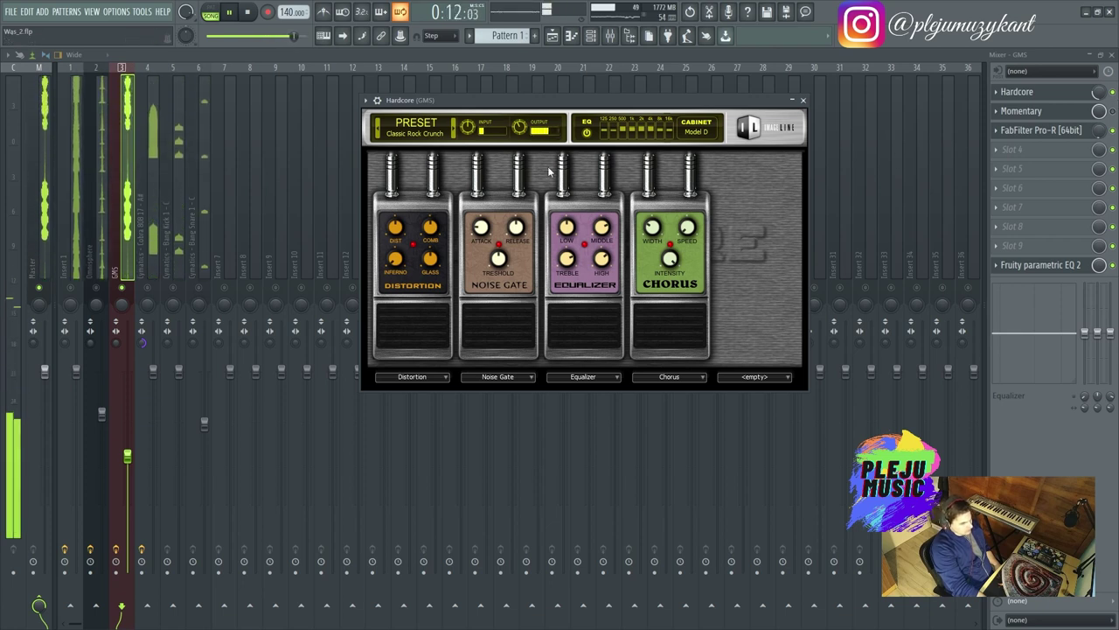
# Step: Close the Hardcore window and lower the effect's mix level on the GMS track to 17%
pyautogui.click(1017, 90)
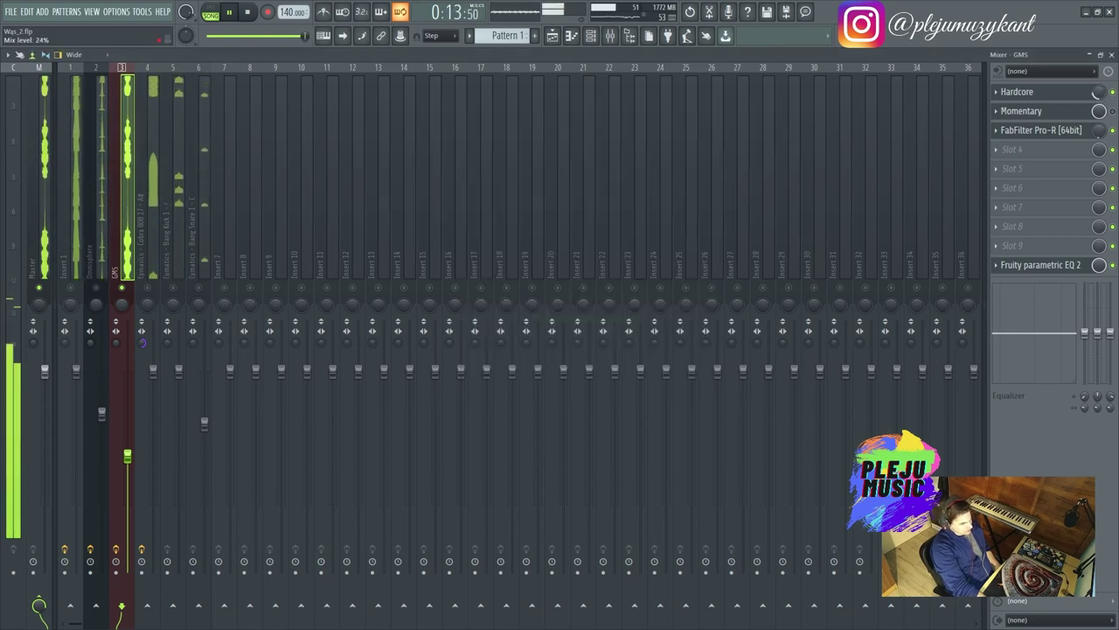
pyautogui.click(1023, 93)
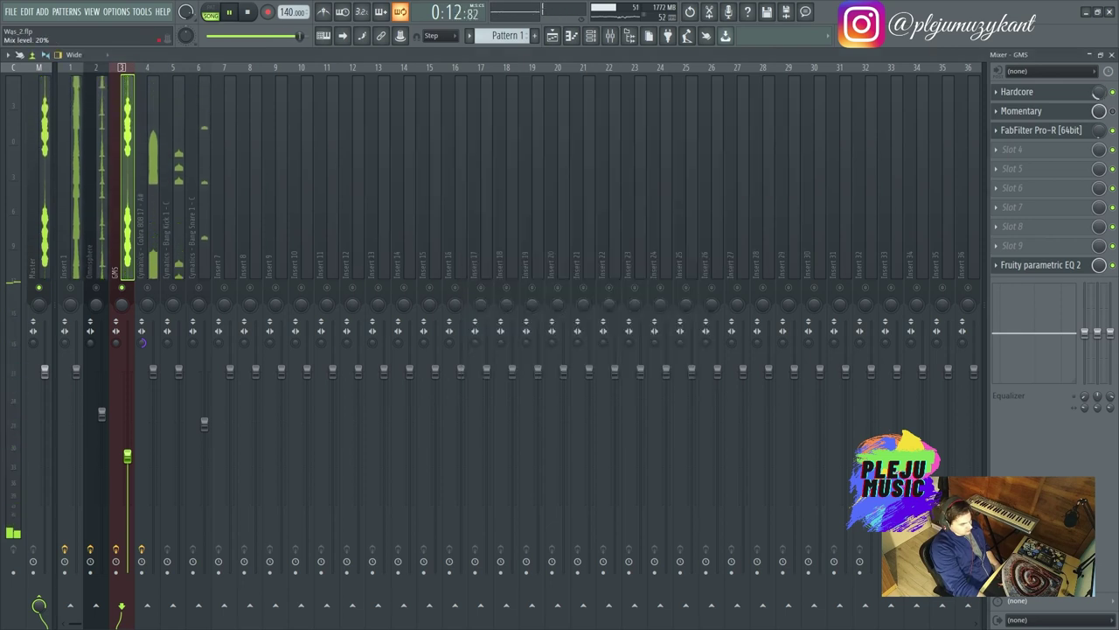
pyautogui.press('Escape')
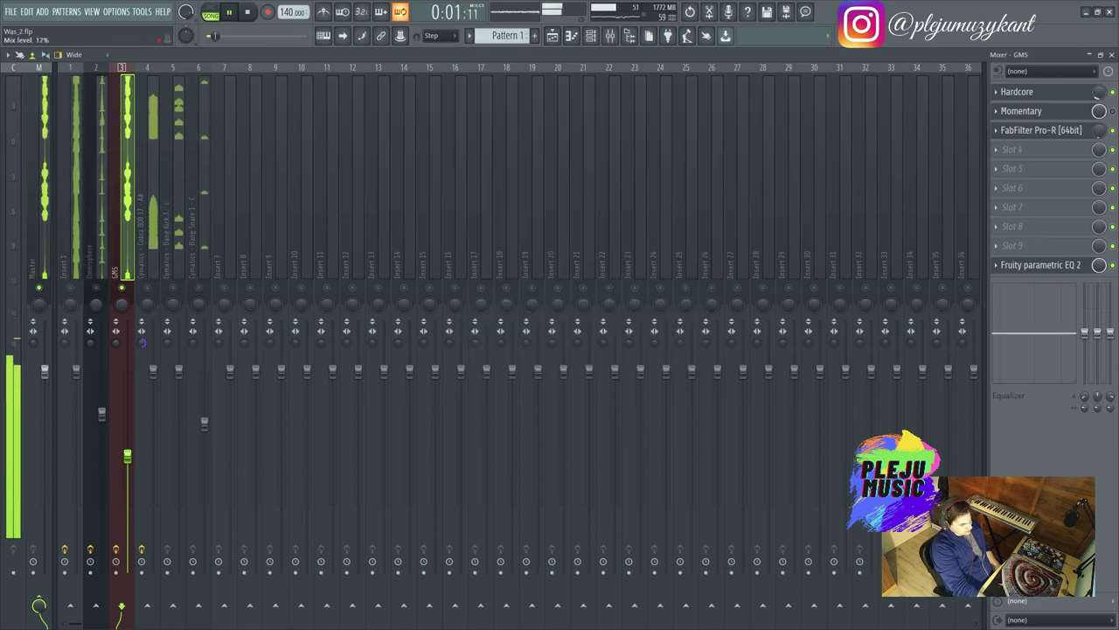
# Step: Advance Hardcore through its following presets to Dub&Dancehall 1 XS, close its window and reduce the mix level to 11%
pyautogui.click(1018, 91)
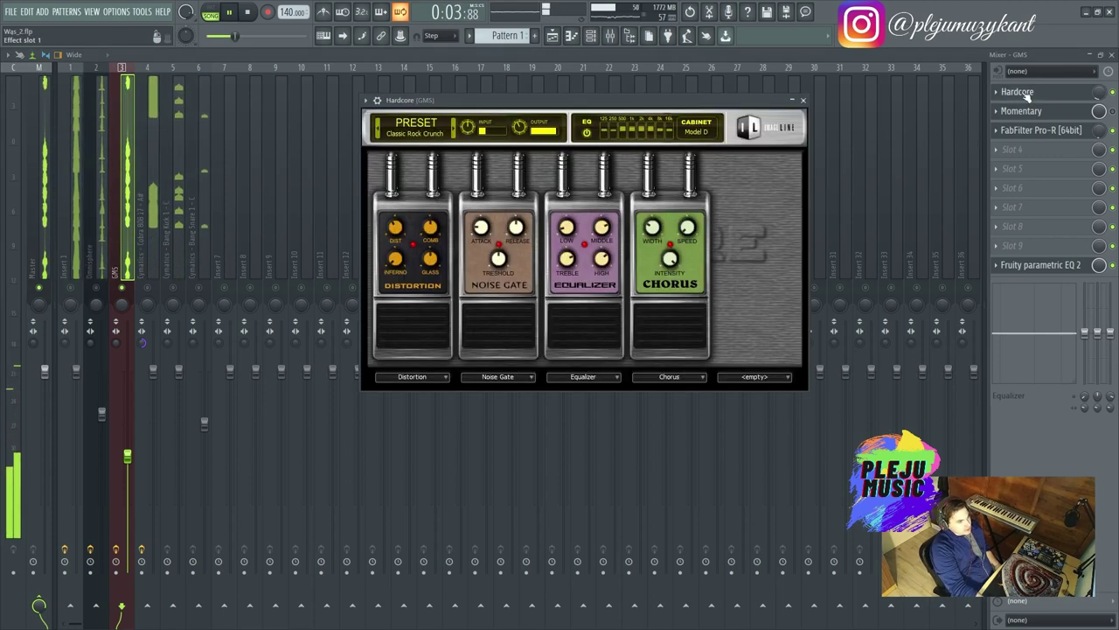
pyautogui.click(453, 129)
pyautogui.click(453, 130)
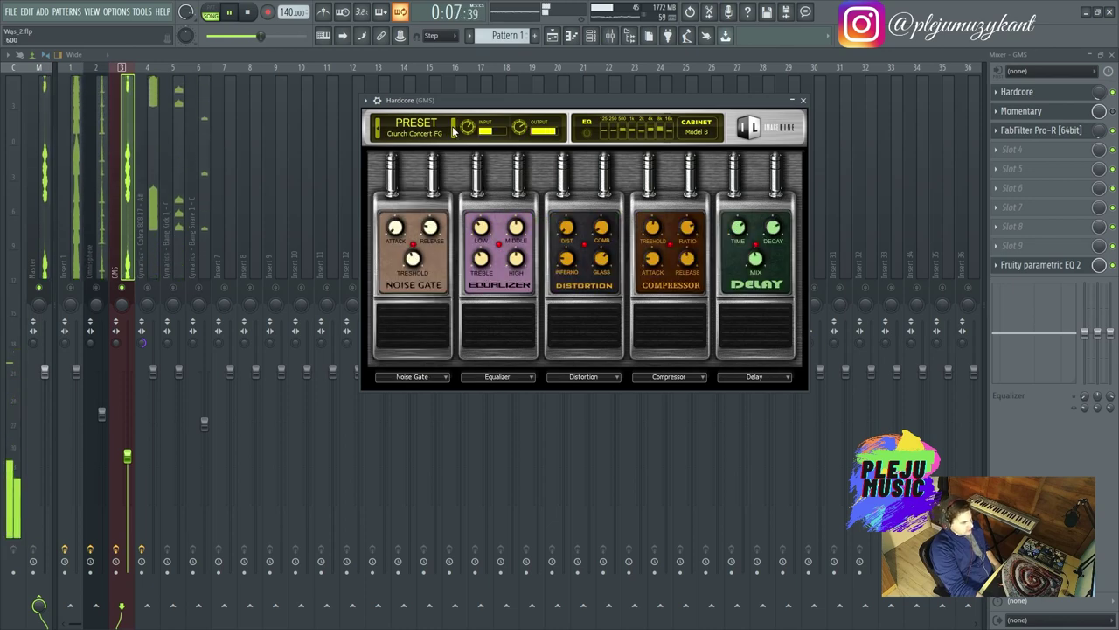
pyautogui.click(453, 129)
pyautogui.click(455, 130)
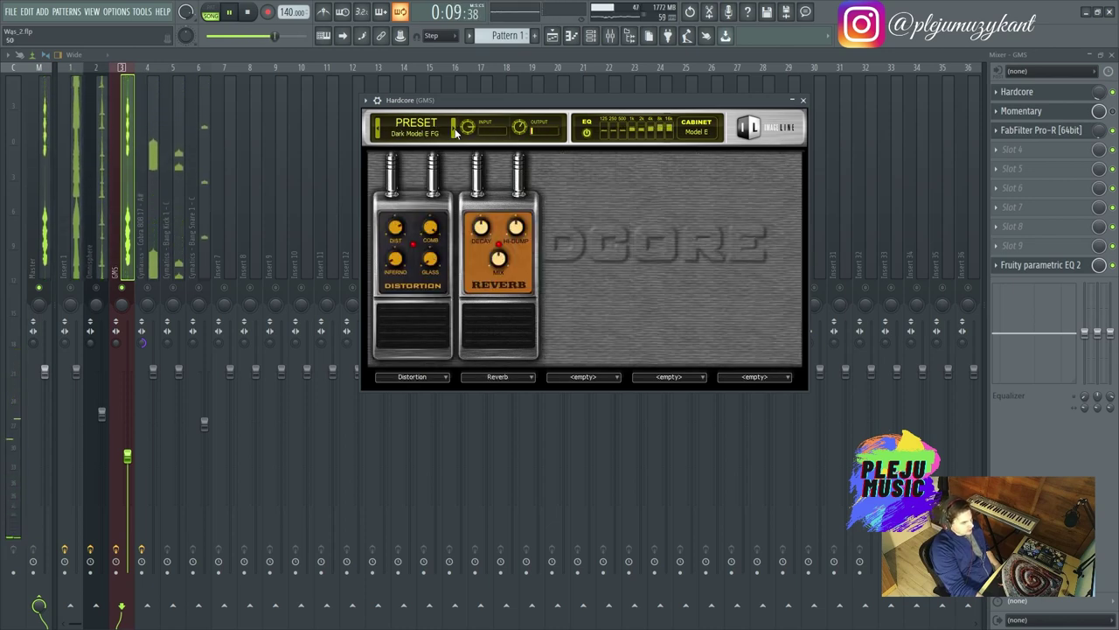
pyautogui.click(455, 130)
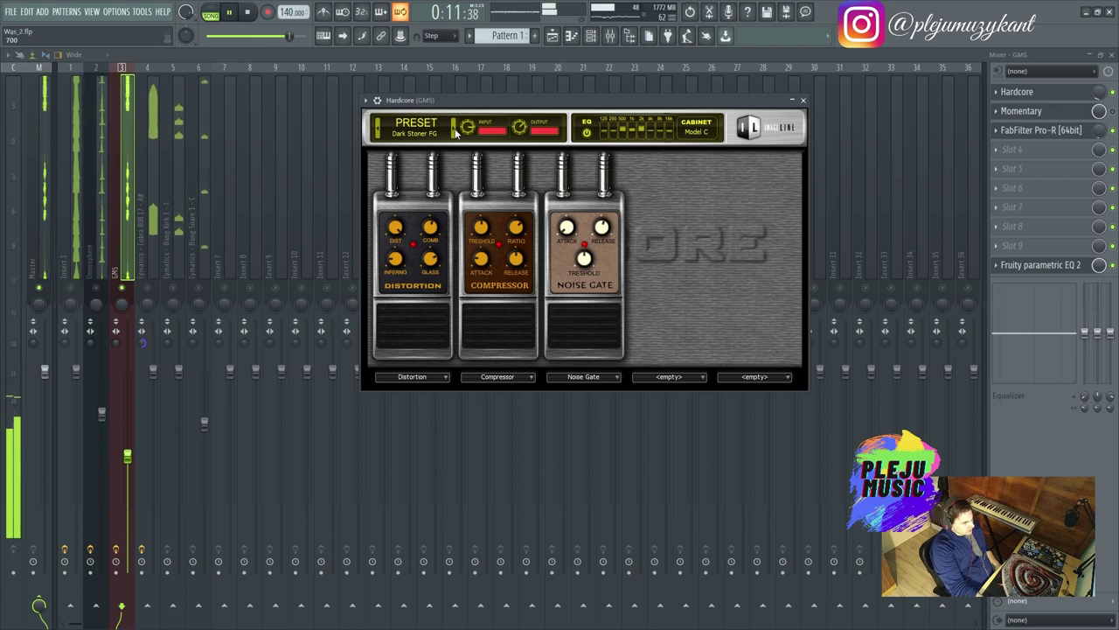
pyautogui.click(454, 131)
pyautogui.click(454, 131)
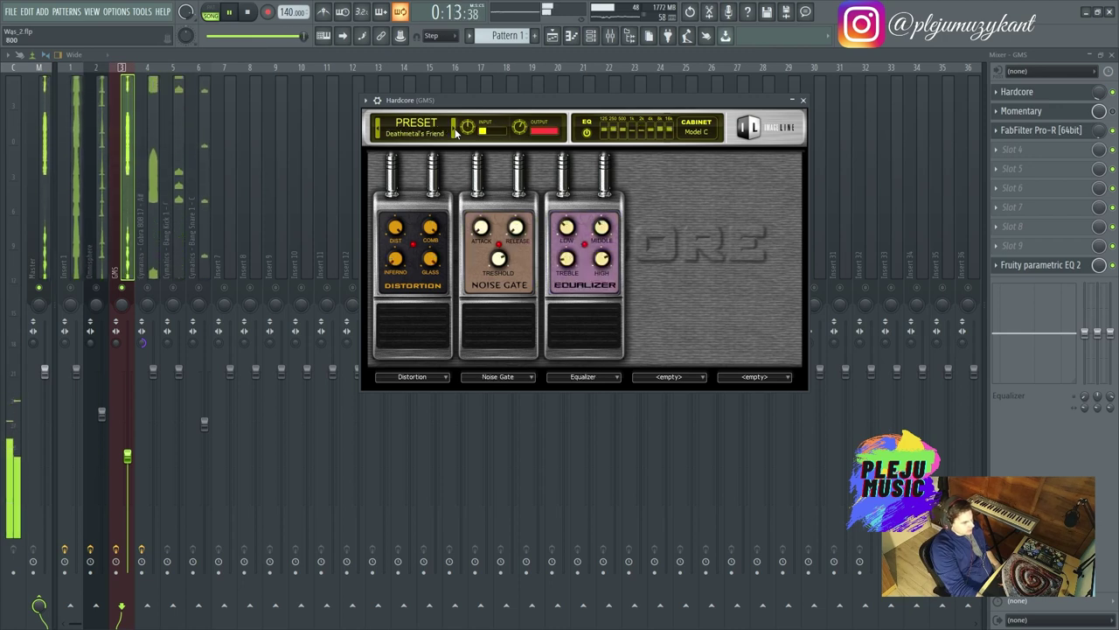
pyautogui.click(455, 131)
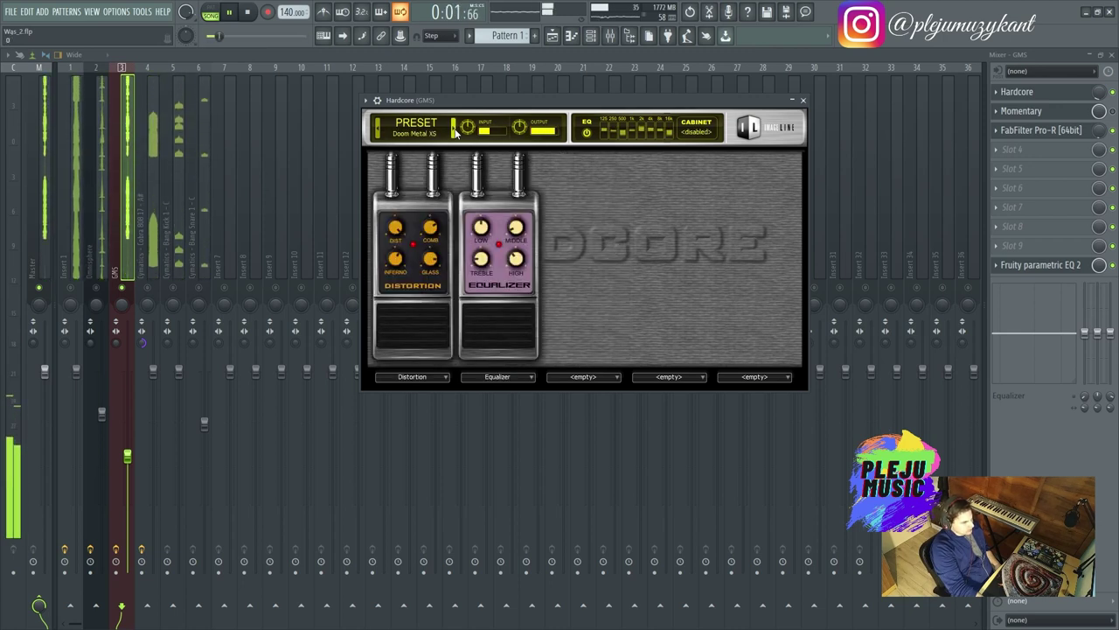
pyautogui.click(455, 131)
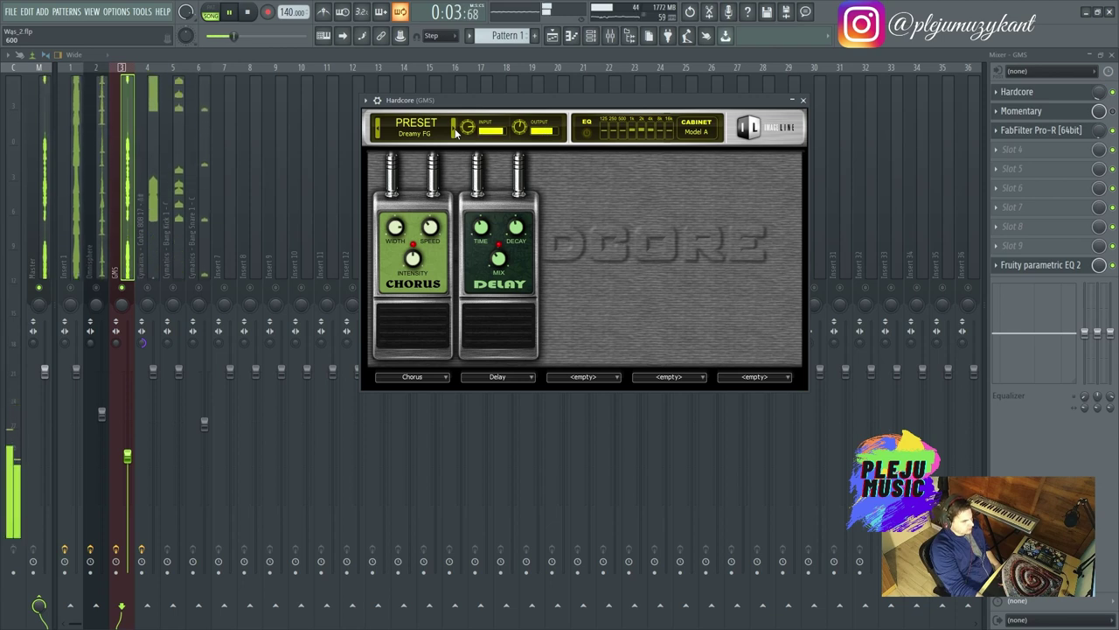
pyautogui.click(455, 131)
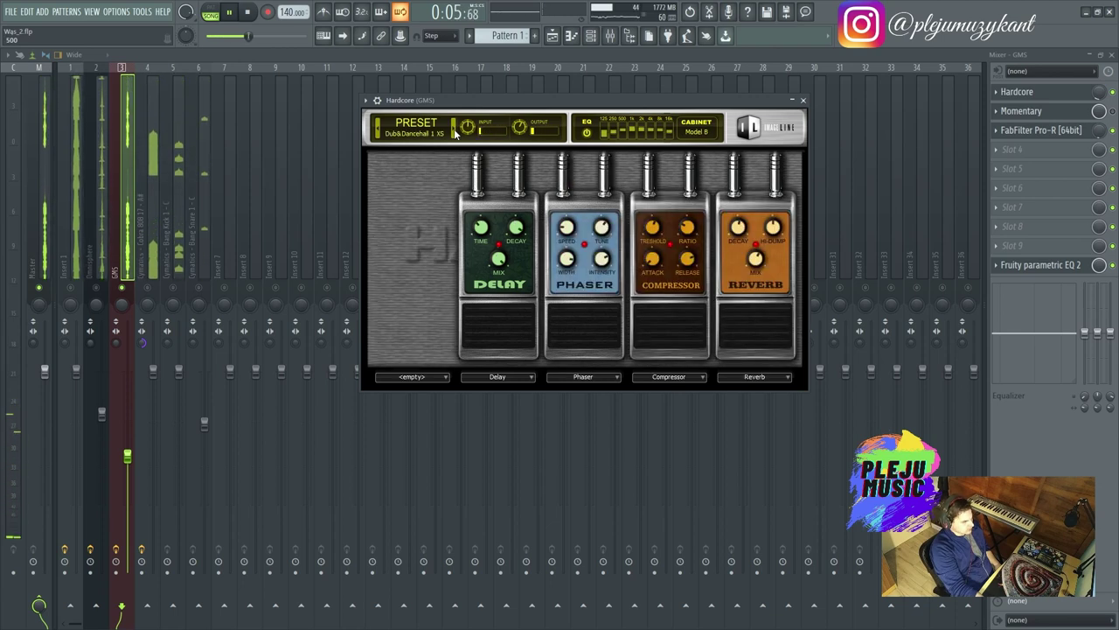
pyautogui.press('Escape')
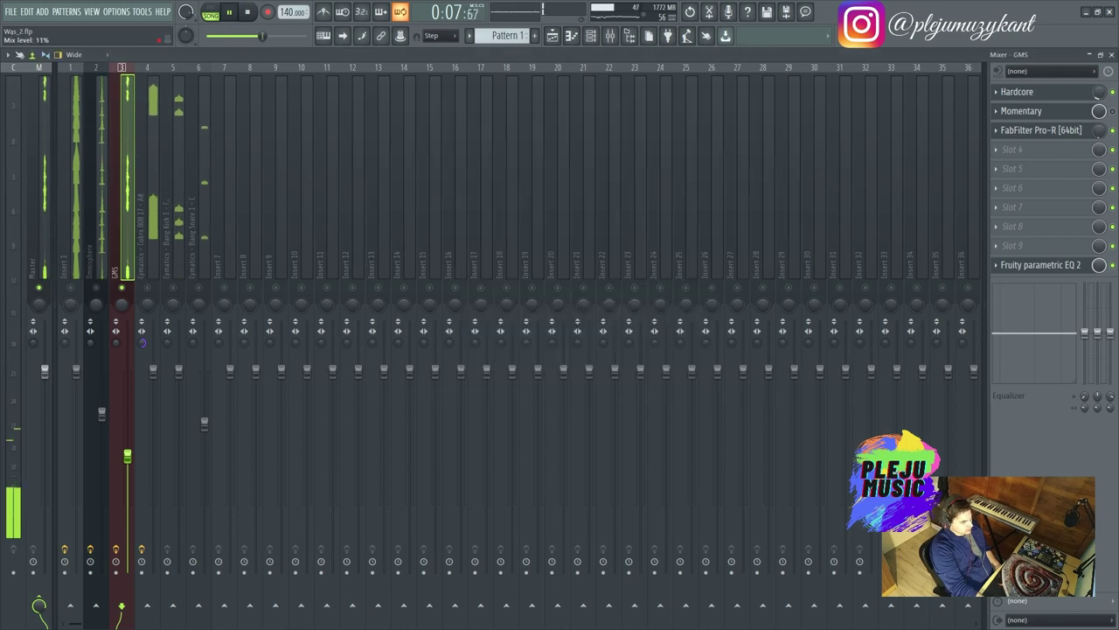
# Step: Open Hardcore on the GMS track and advance through its presets past Eighties Hair Band XS to Flange me Silly 2
pyautogui.click(1055, 93)
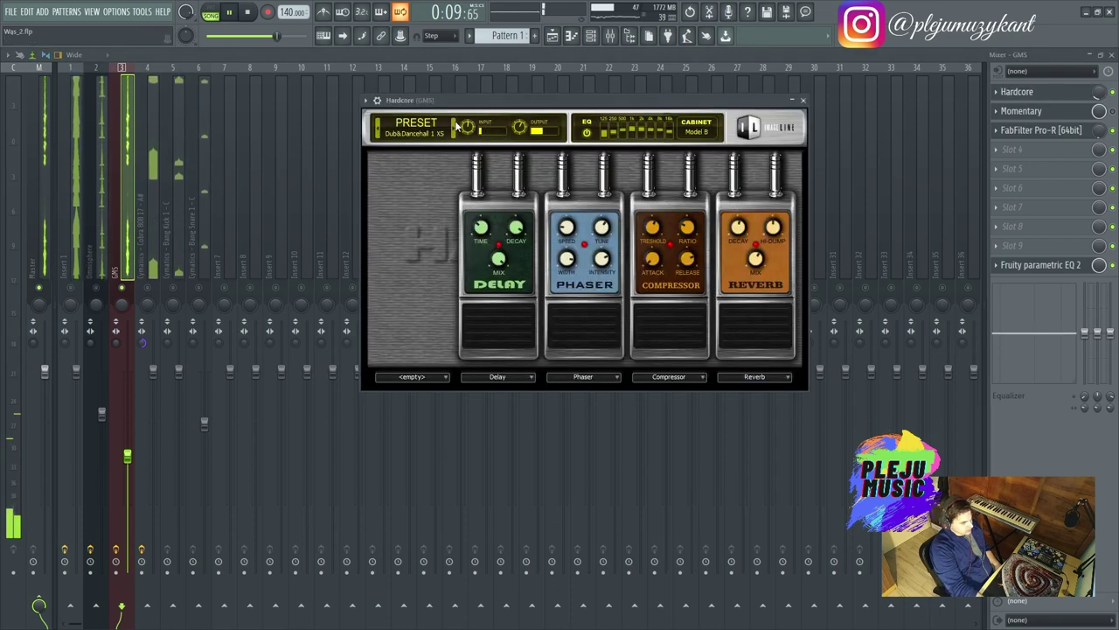
pyautogui.click(455, 126)
pyautogui.click(454, 129)
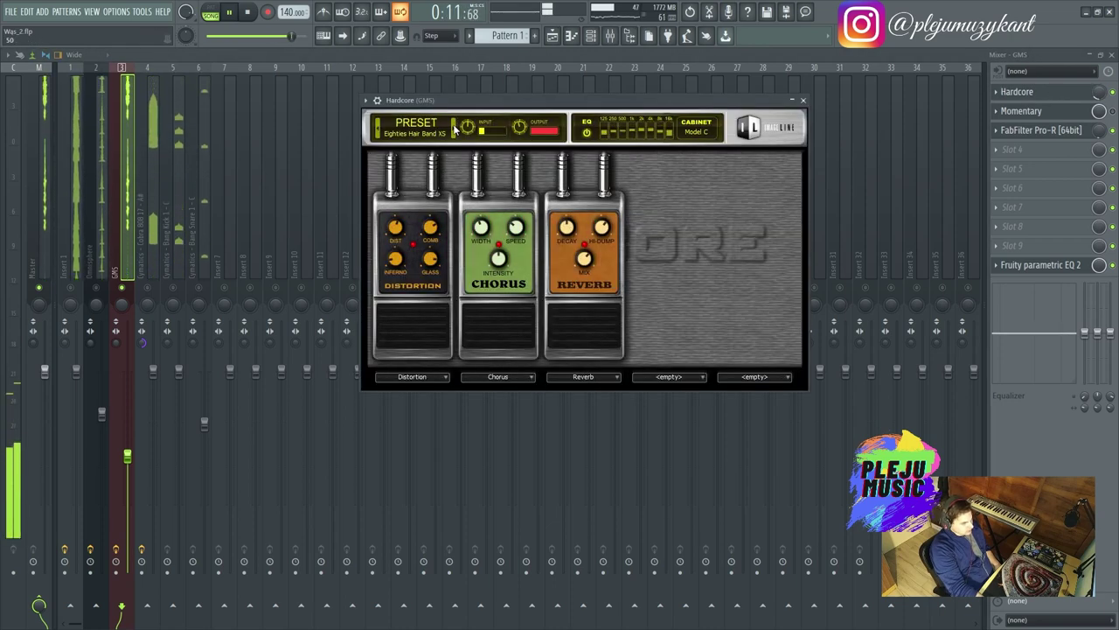
pyautogui.click(454, 129)
pyautogui.click(454, 128)
pyautogui.click(454, 128)
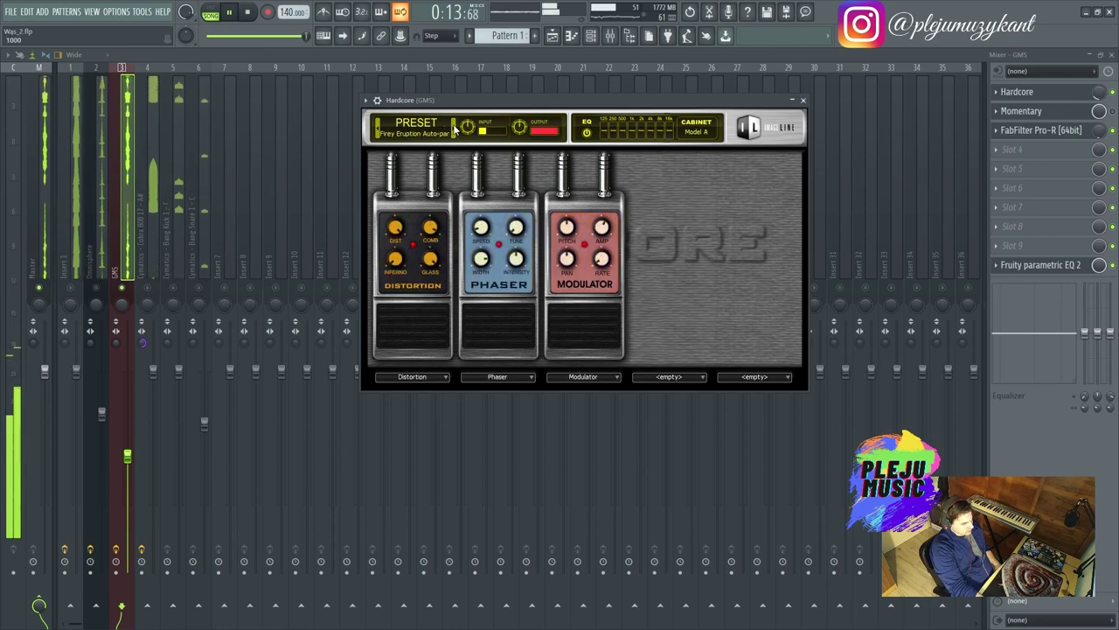
pyautogui.click(453, 129)
pyautogui.click(454, 129)
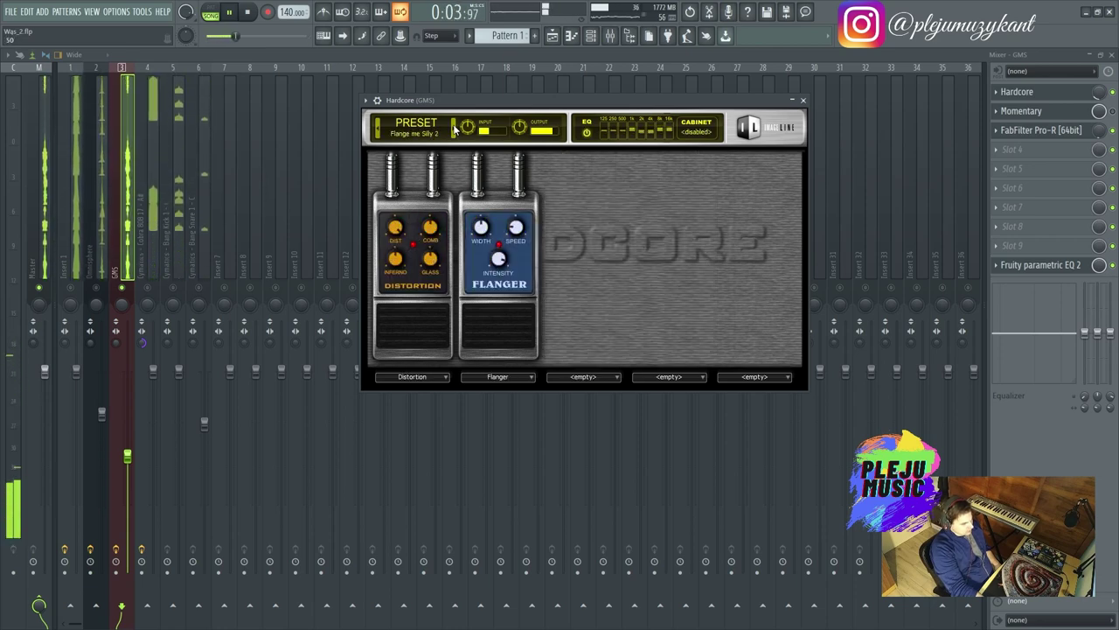
# Step: Audition Hardcore's following presets up to Guitar Choirsynth XS, go back to Garage band Practice and raise the effect's mix level to 19%
pyautogui.click(454, 128)
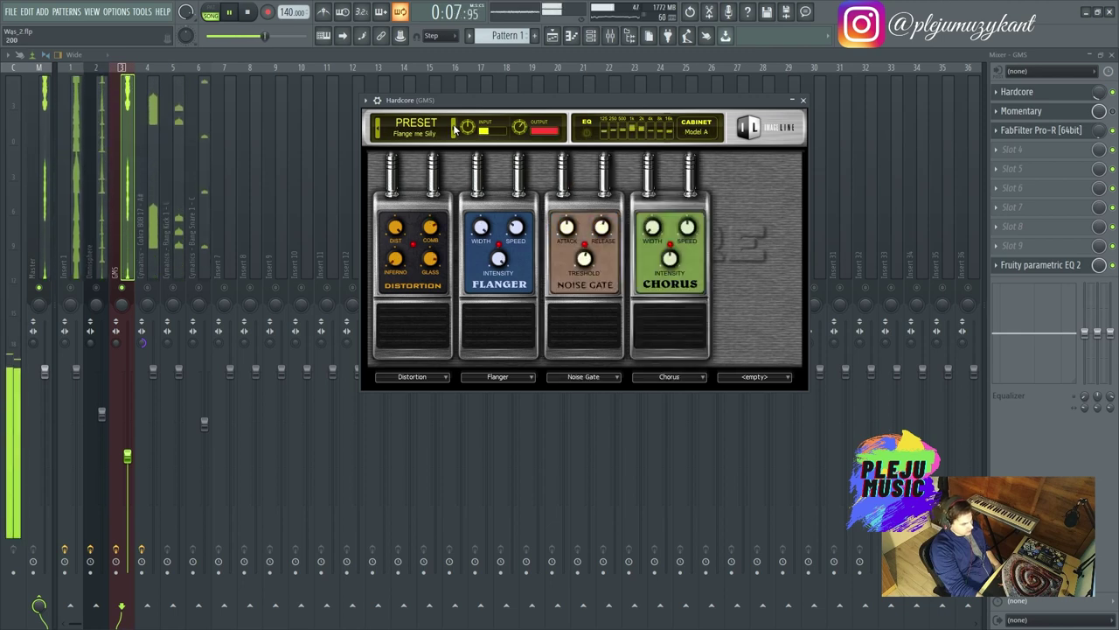
pyautogui.click(454, 128)
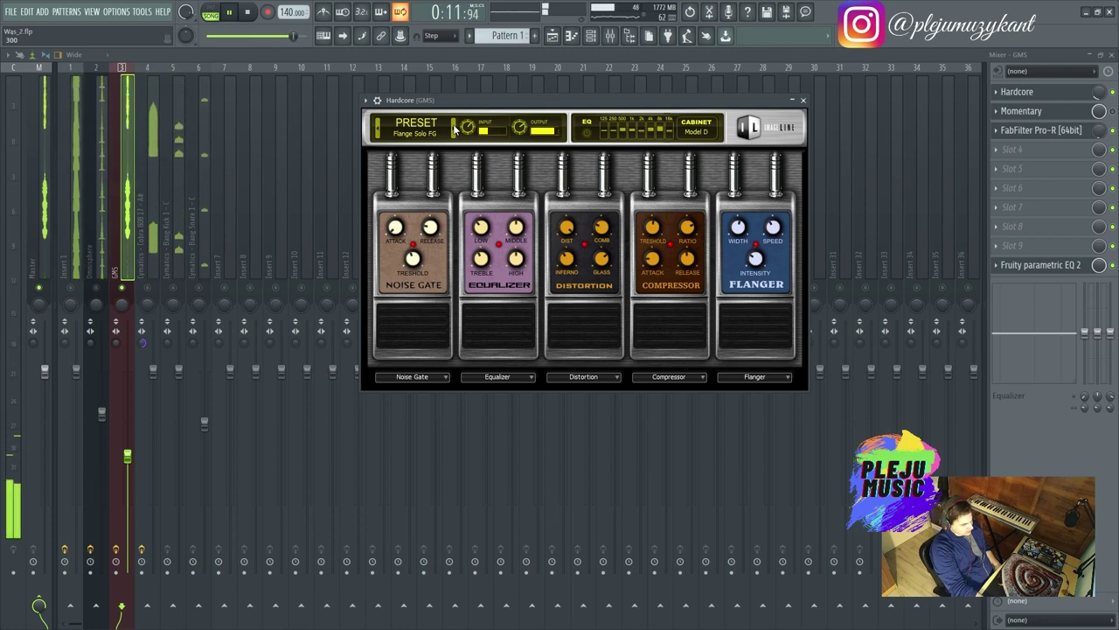
pyautogui.click(454, 129)
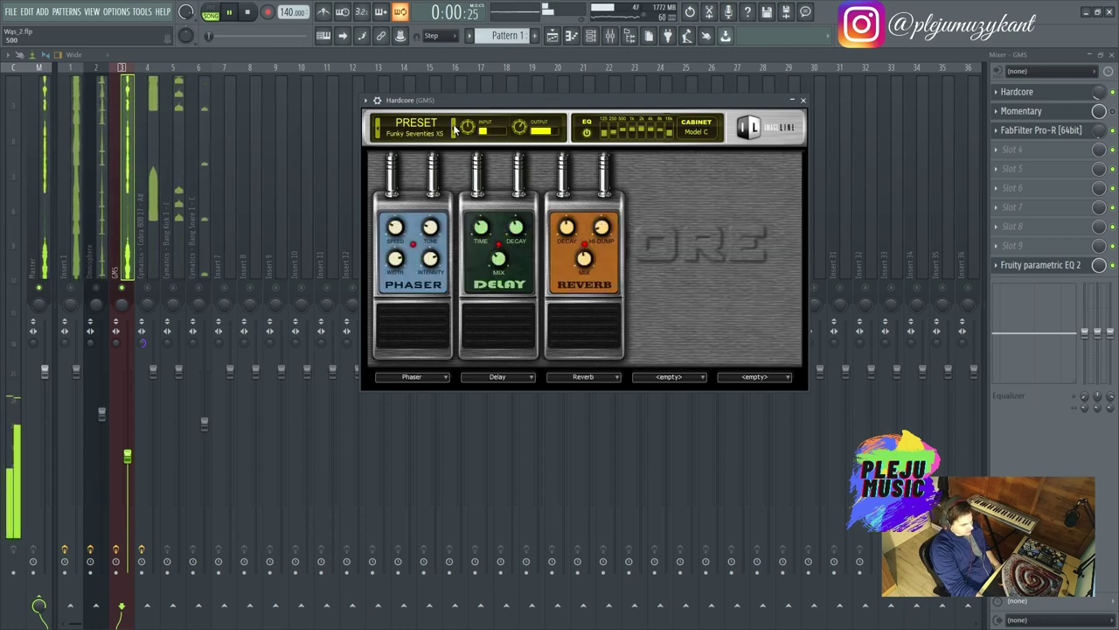
pyautogui.click(454, 129)
pyautogui.click(454, 128)
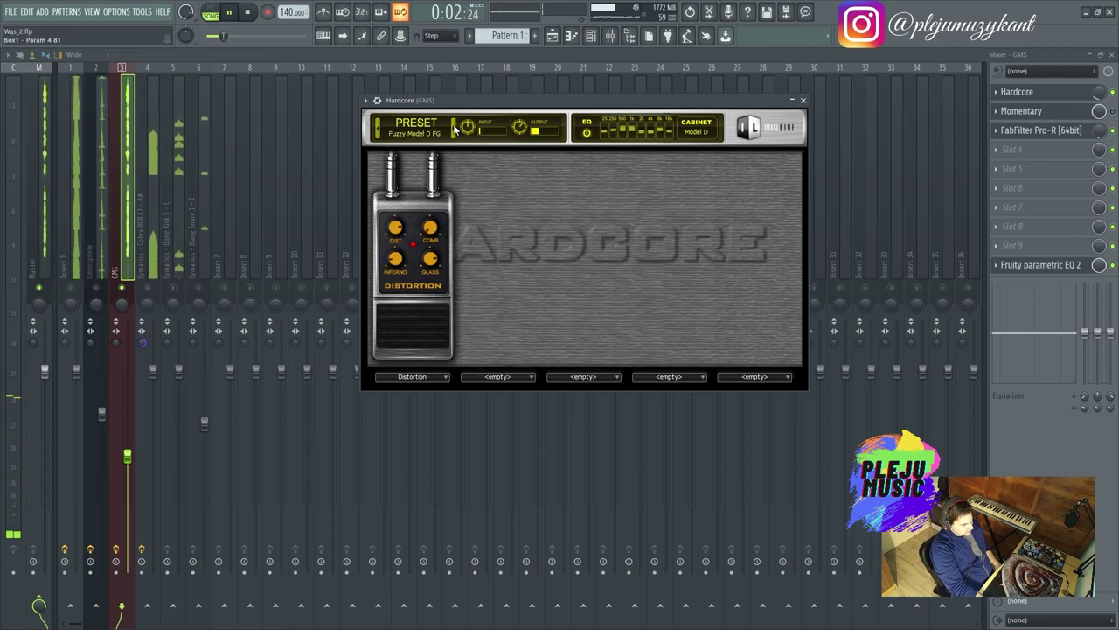
pyautogui.click(454, 127)
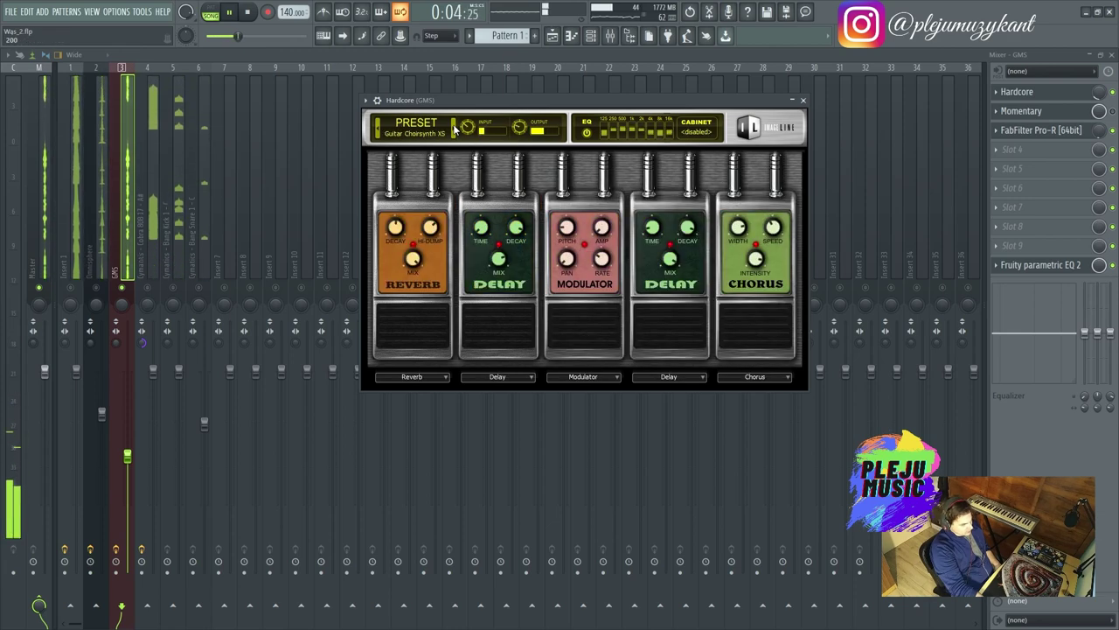
pyautogui.click(378, 132)
pyautogui.press('Escape')
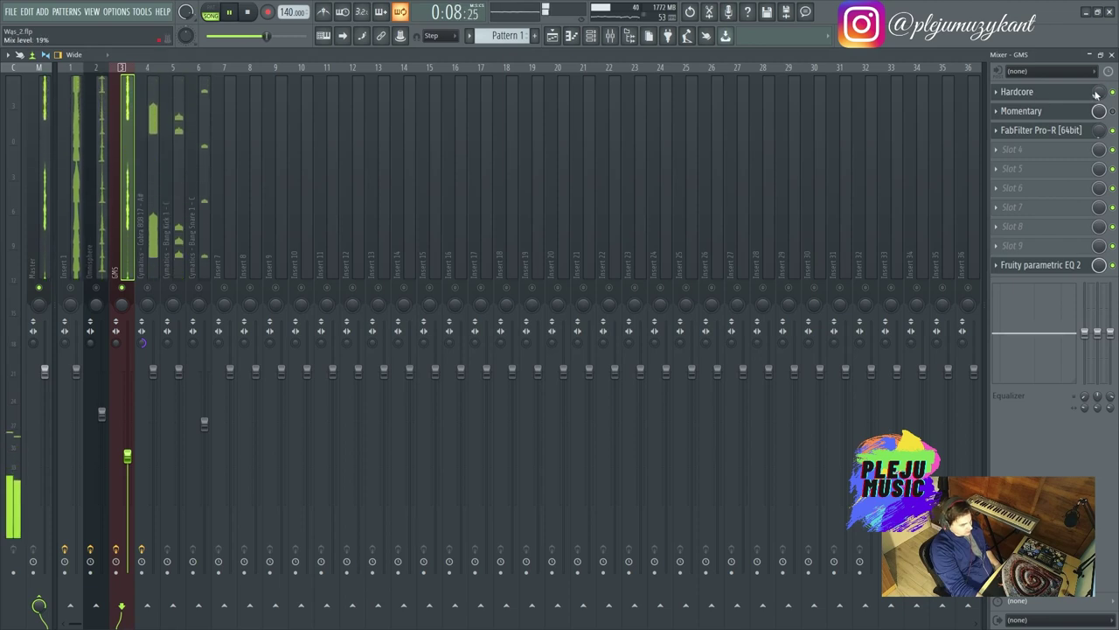
# Step: Advance Hardcore on the GMS track to the Guitar Pad 2 XS preset, then reposition and close its window
pyautogui.click(1067, 92)
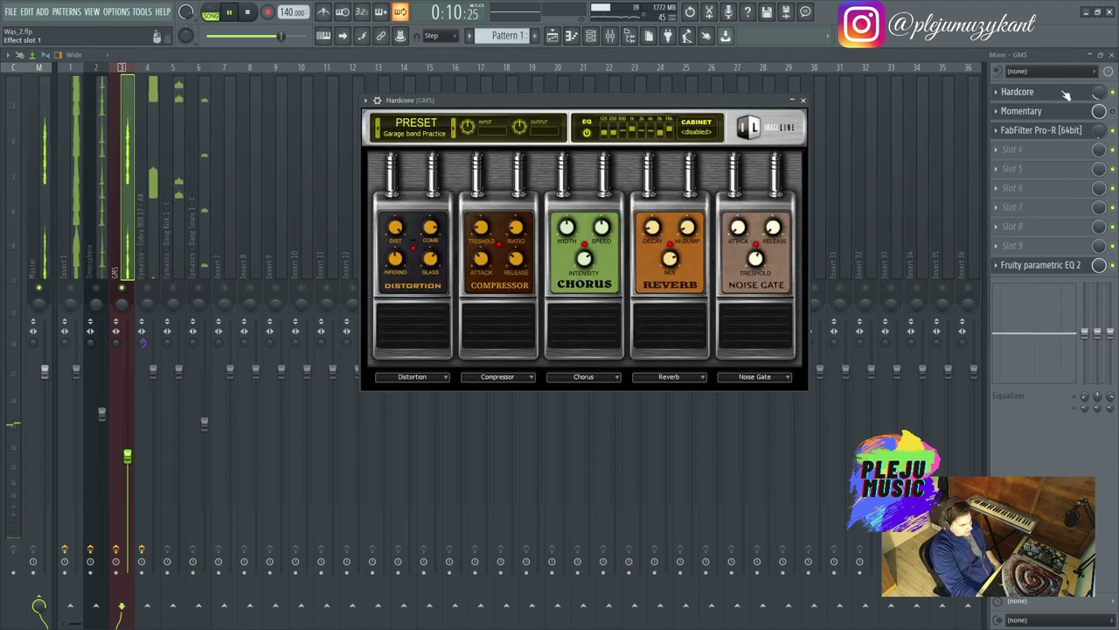
pyautogui.click(455, 133)
pyautogui.click(454, 131)
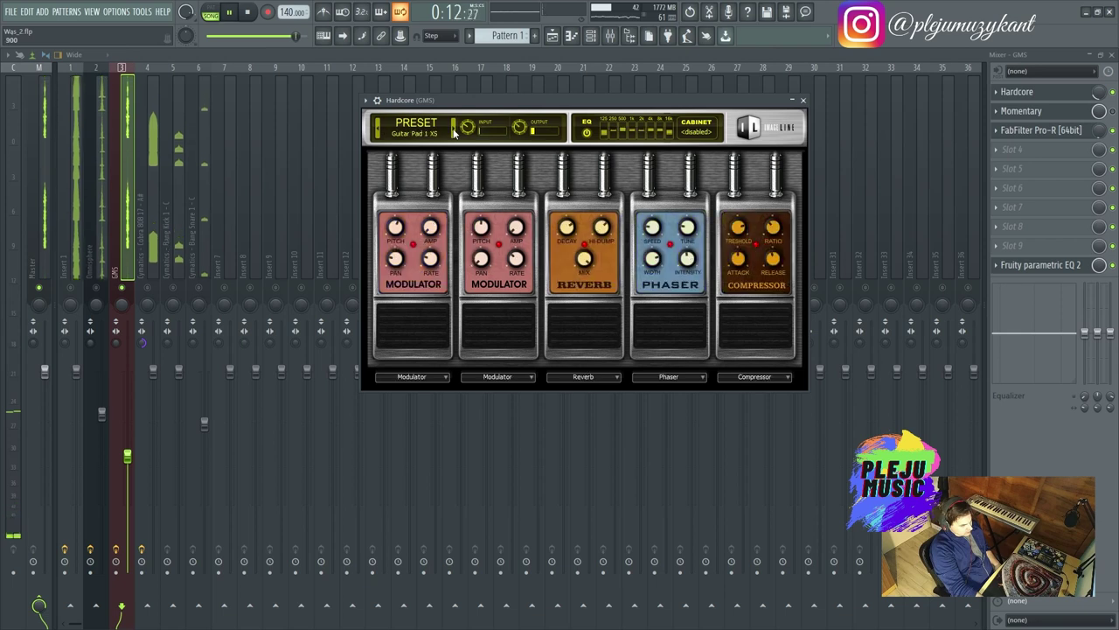
pyautogui.click(454, 131)
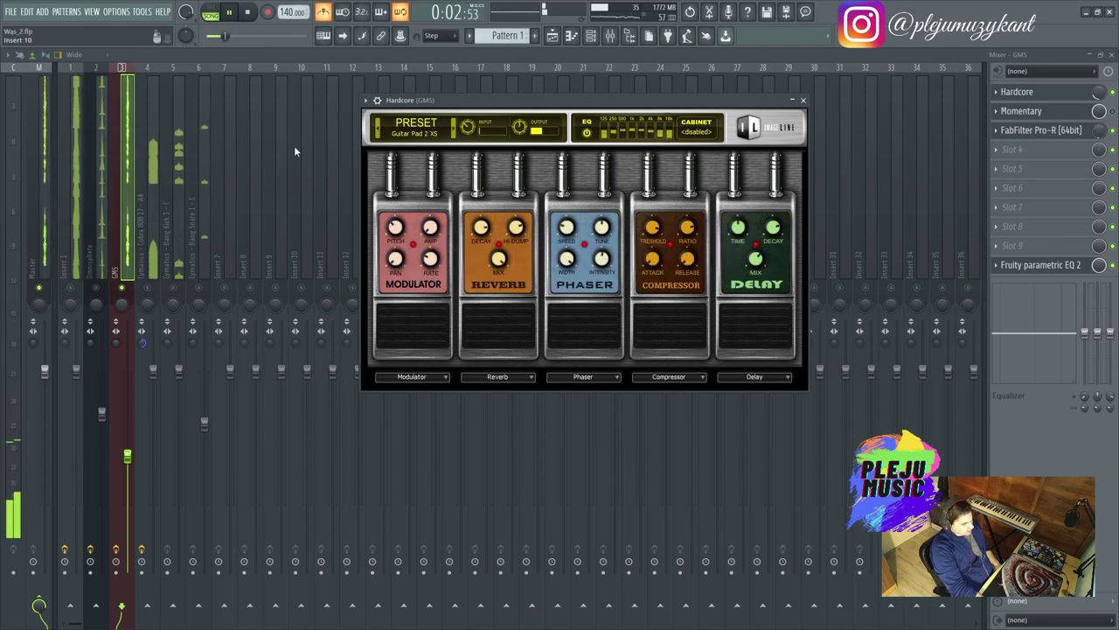
pyautogui.moveTo(437, 101); pyautogui.dragTo(336, 98)
pyautogui.press('Escape')
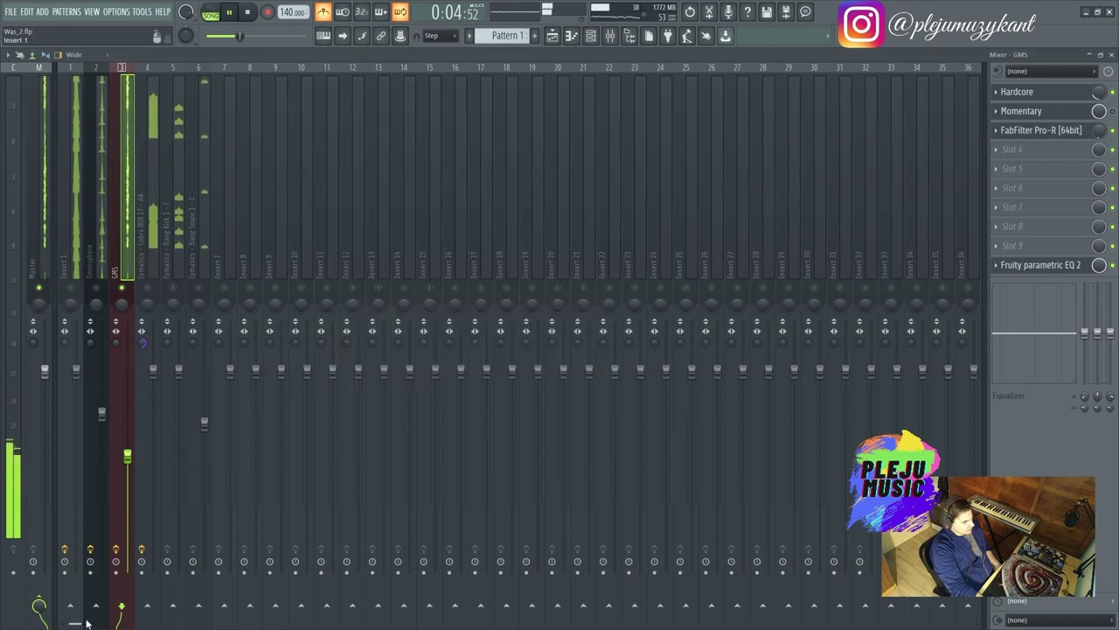
pyautogui.moveTo(143, 617); pyautogui.dragTo(345, 617)
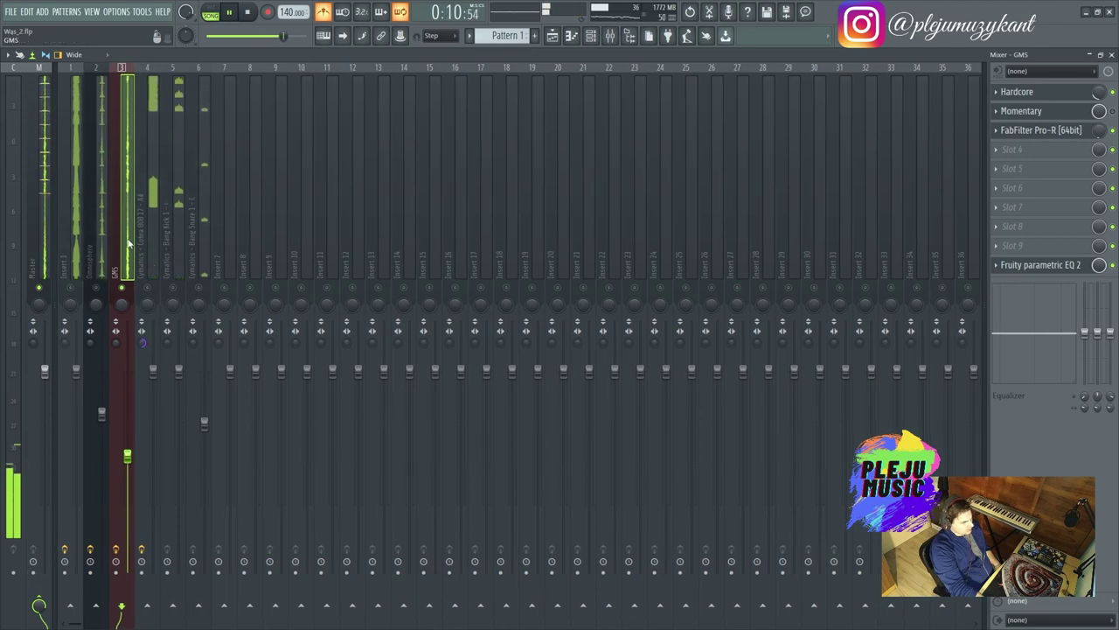
# Step: Switch Hardcore to the Hard Blues XS preset and adjust the effect's mix level on the GMS track
pyautogui.click(1037, 98)
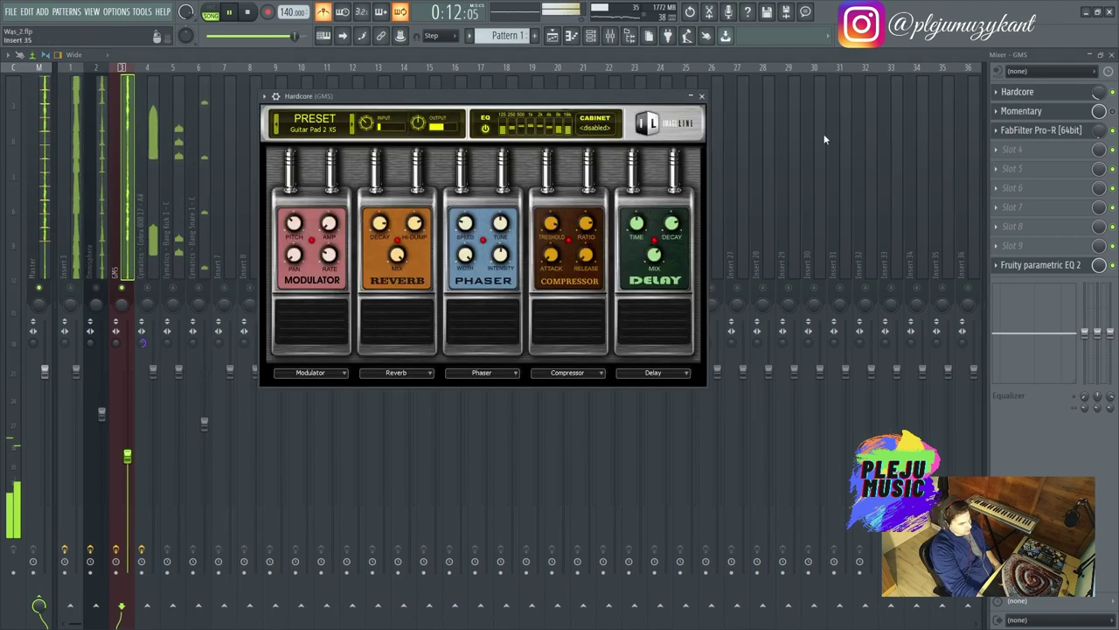
pyautogui.click(352, 129)
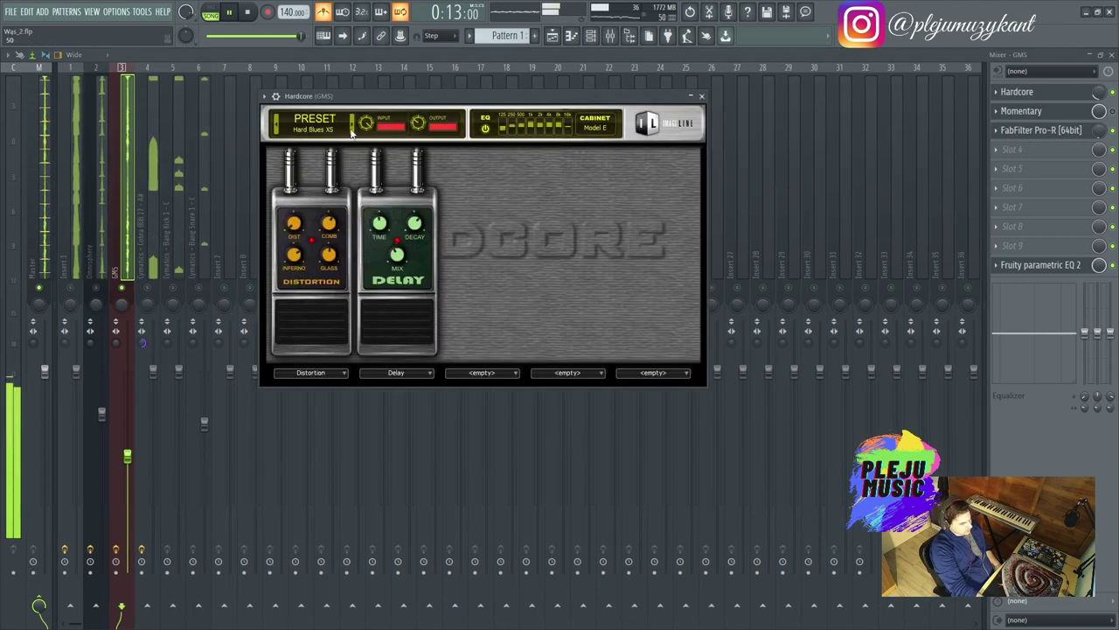
pyautogui.click(1099, 90)
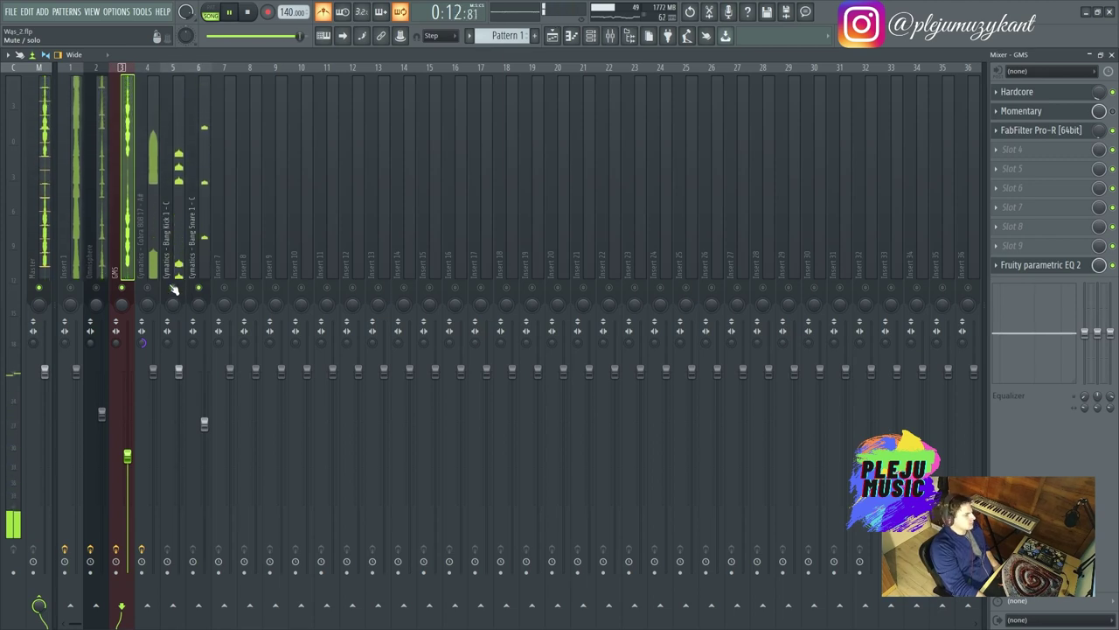
# Step: Unmute the Omnisphere track and reselect the GMS mixer track
pyautogui.click(98, 273)
pyautogui.click(148, 251)
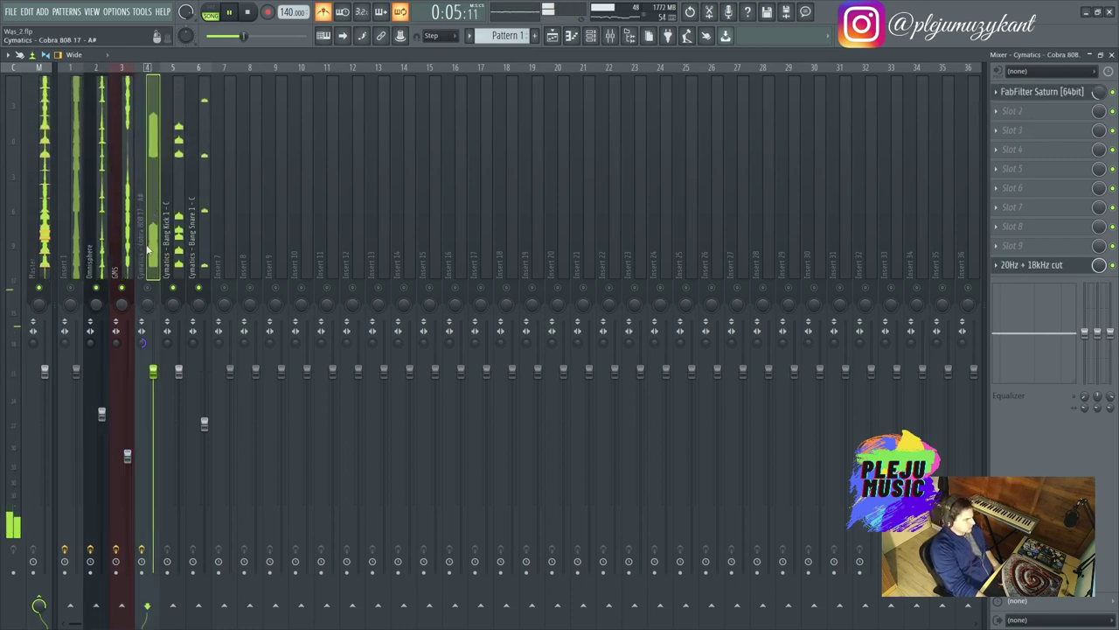
pyautogui.click(121, 245)
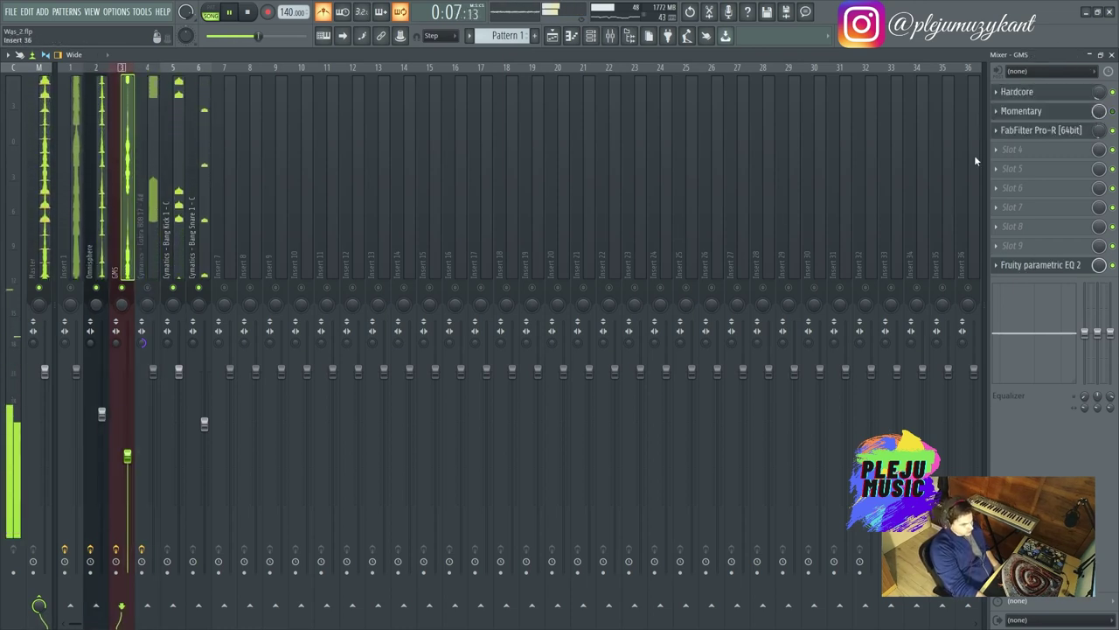
# Step: Try the Drum Room Tight Fat preset in FabFilter Pro-R on GMS, then load the small-room preset Studio A and close the window
pyautogui.click(1042, 133)
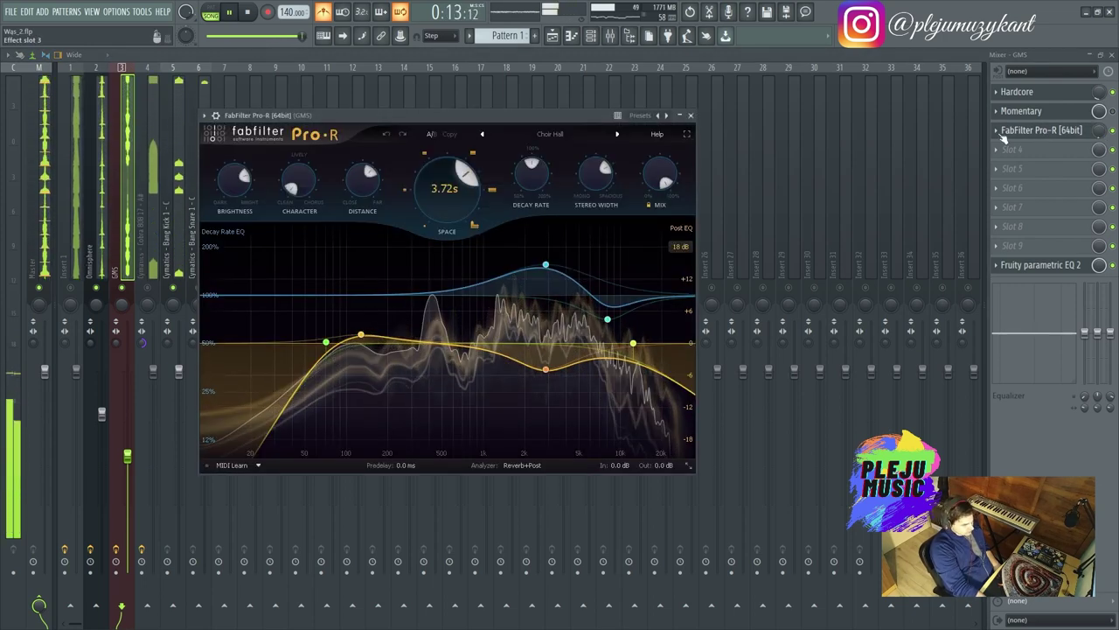
pyautogui.click(550, 134)
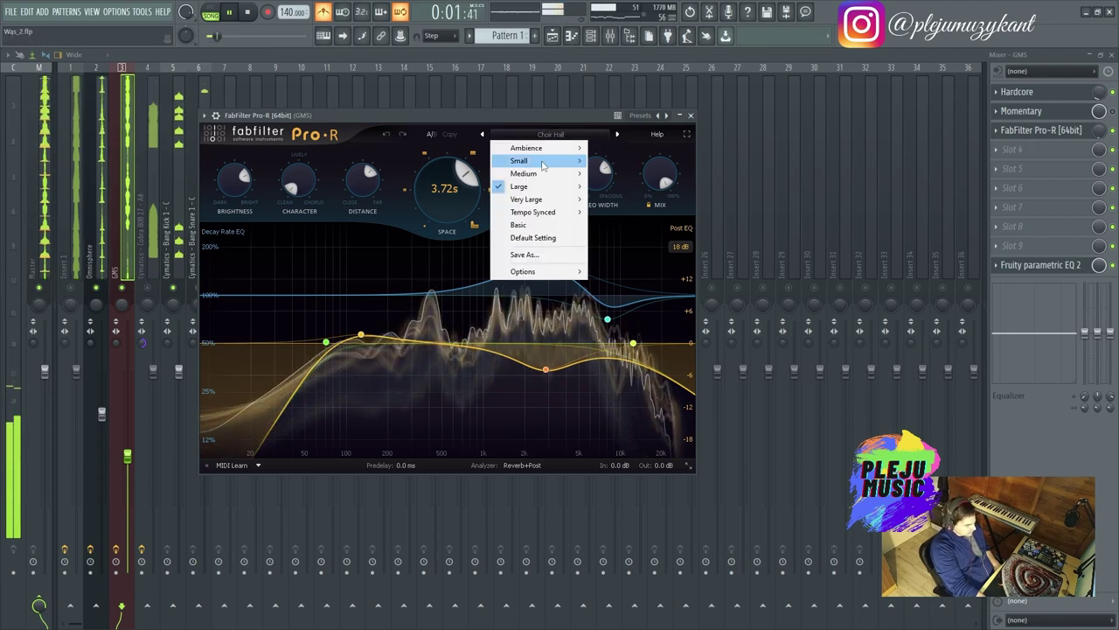
pyautogui.moveTo(537, 175)
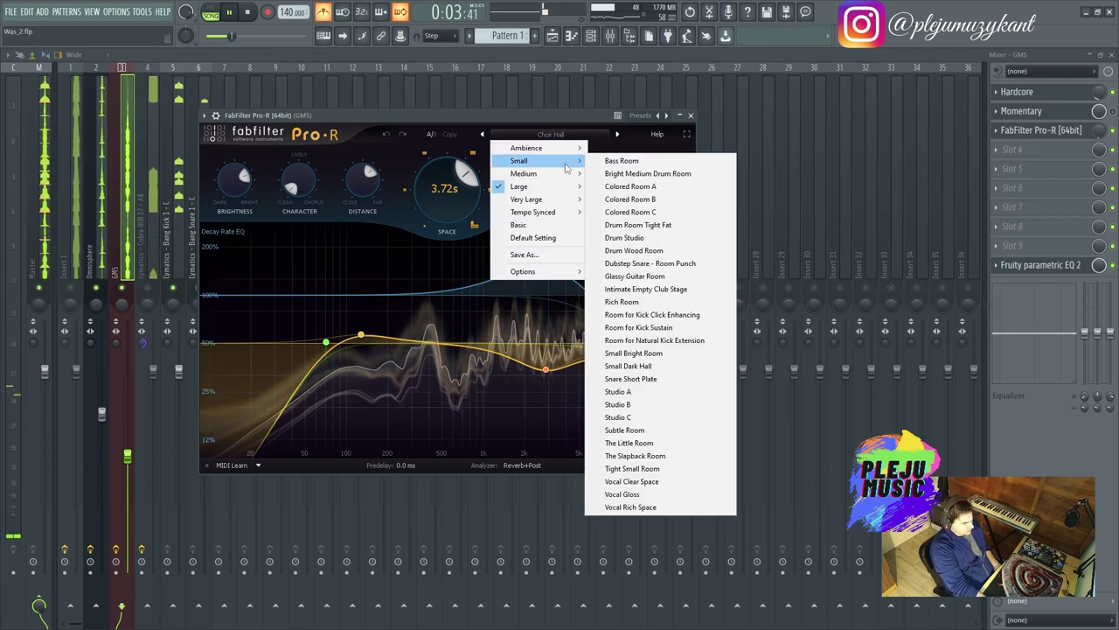
pyautogui.click(636, 224)
pyautogui.click(550, 134)
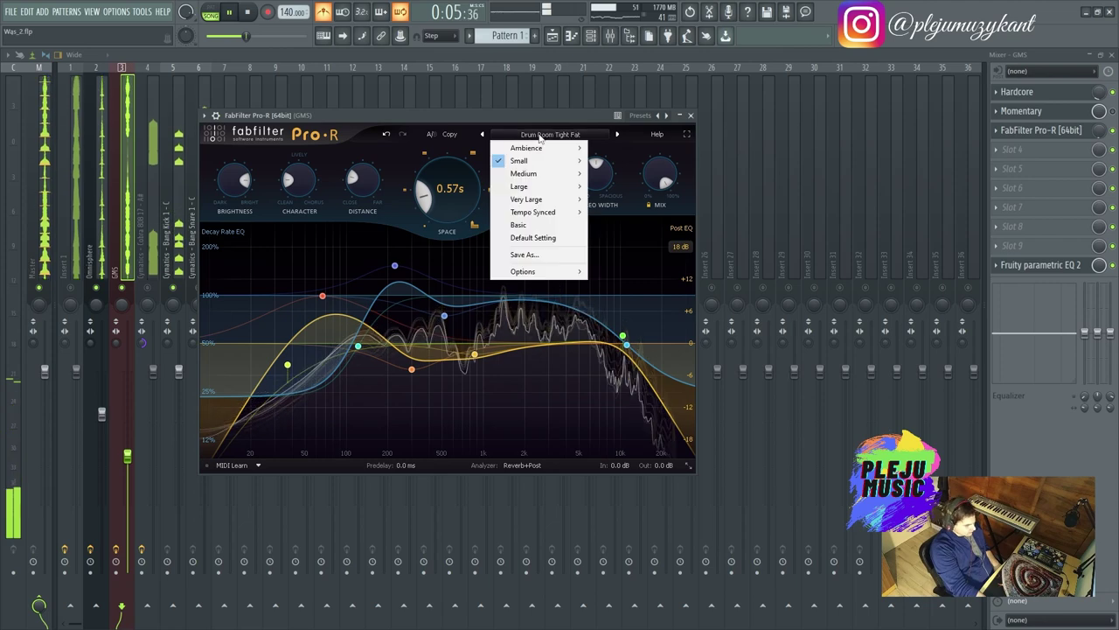
pyautogui.moveTo(530, 161)
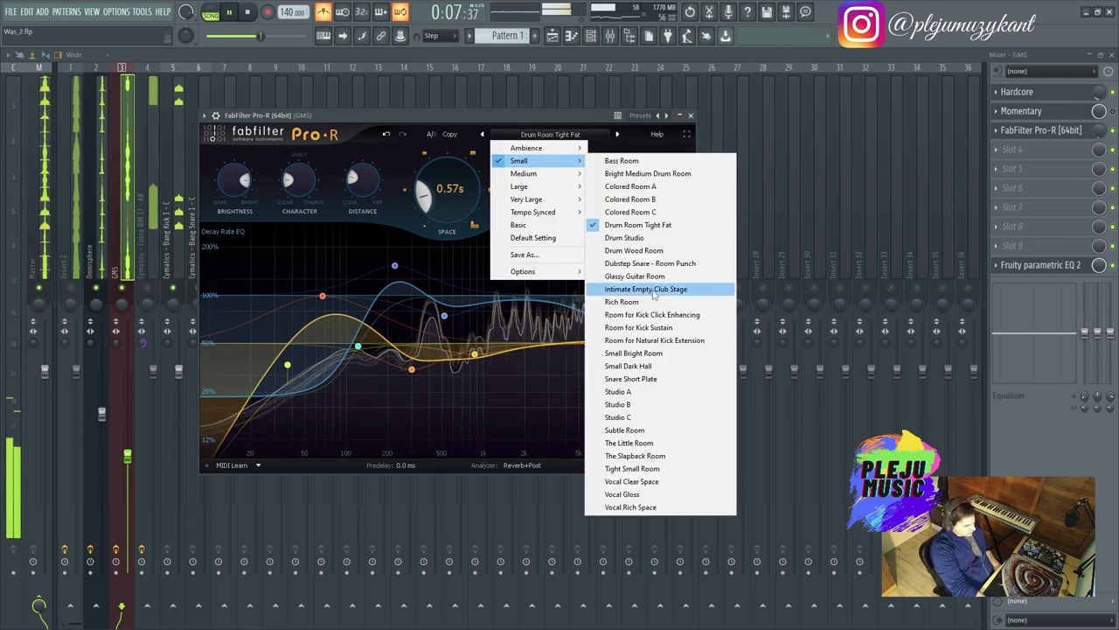
pyautogui.click(627, 392)
pyautogui.press('Escape')
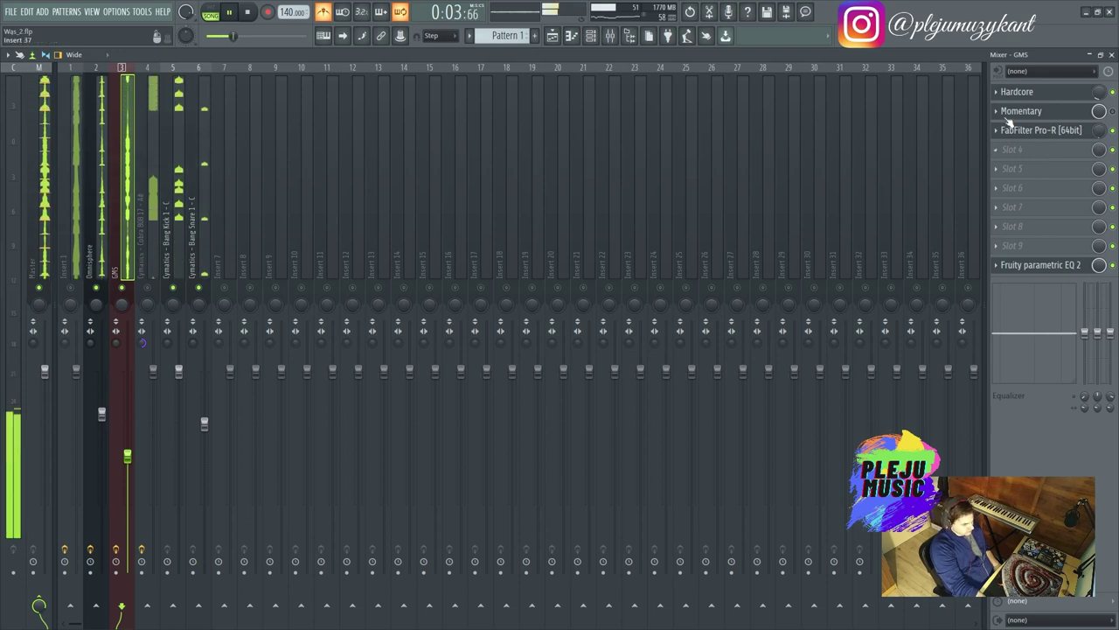
# Step: Set the volume pattern of the Momentary effect on the GMS track to 1/2 Bt Gate and close its window
pyautogui.click(1052, 115)
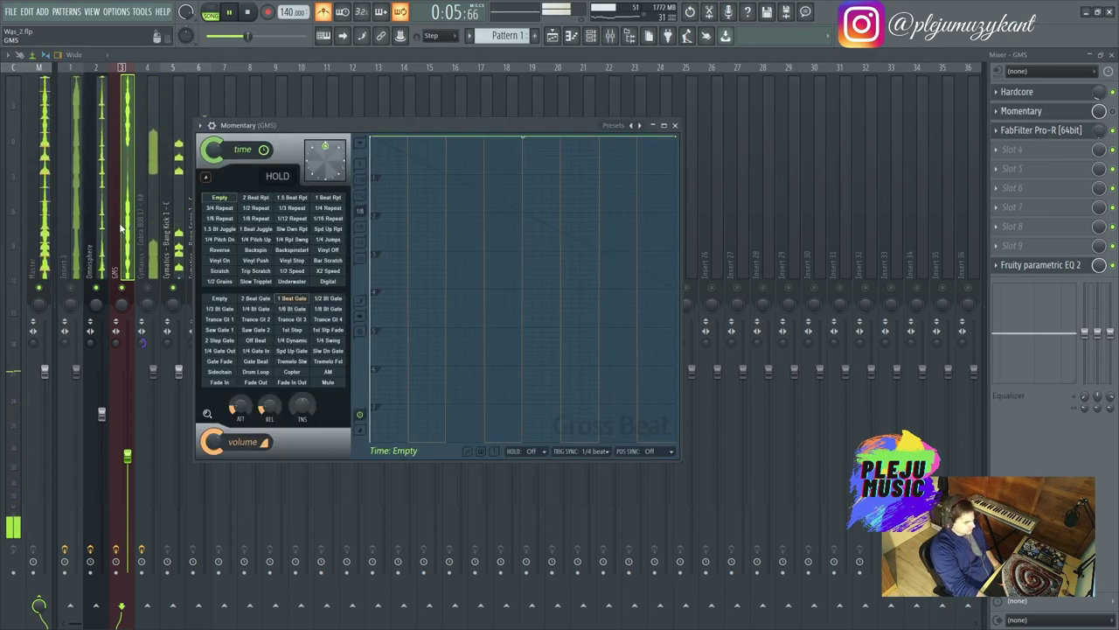
pyautogui.press('Escape')
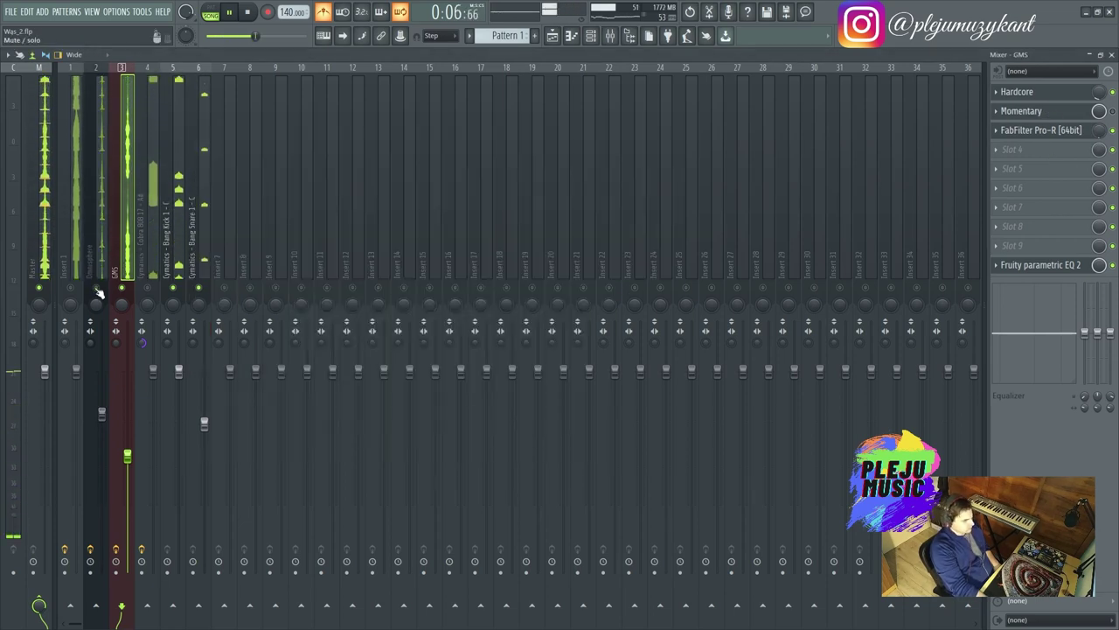
pyautogui.click(1056, 115)
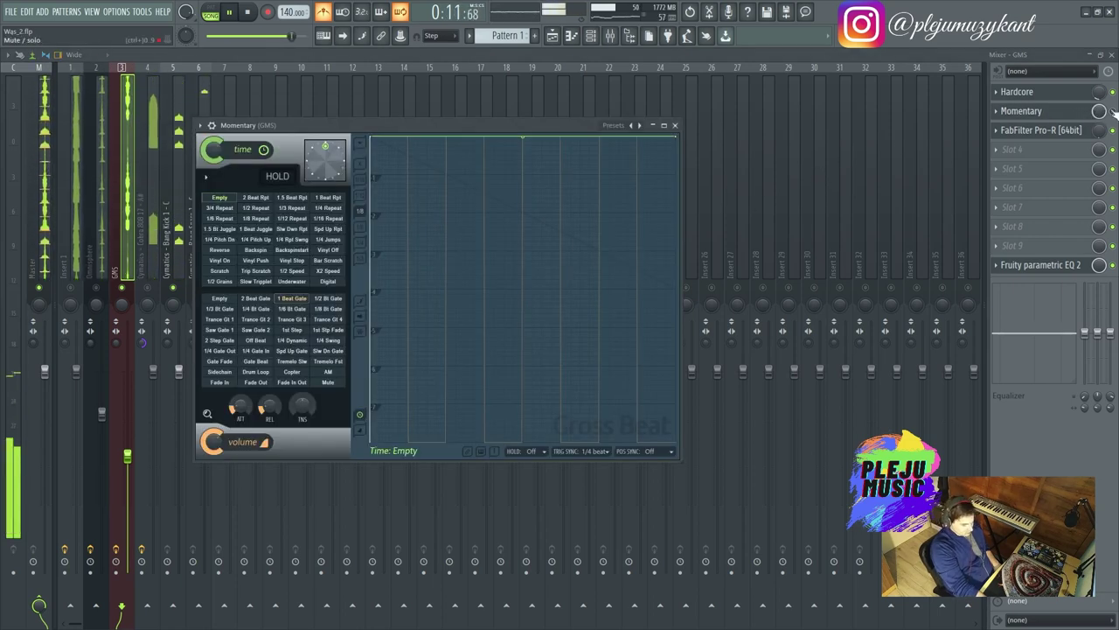
pyautogui.click(330, 299)
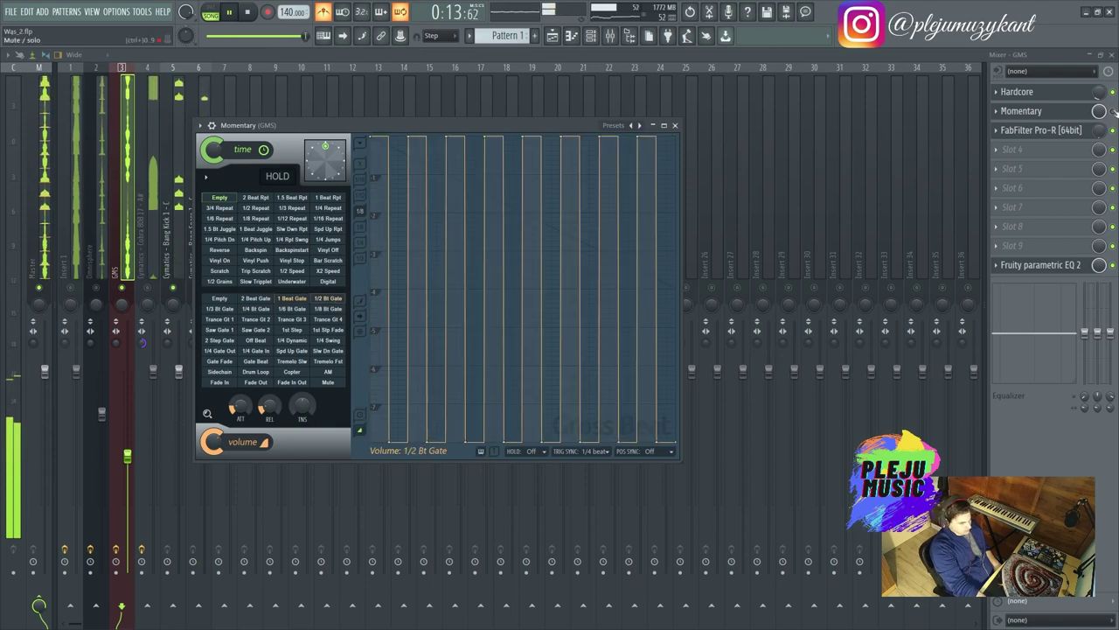
pyautogui.press('Escape')
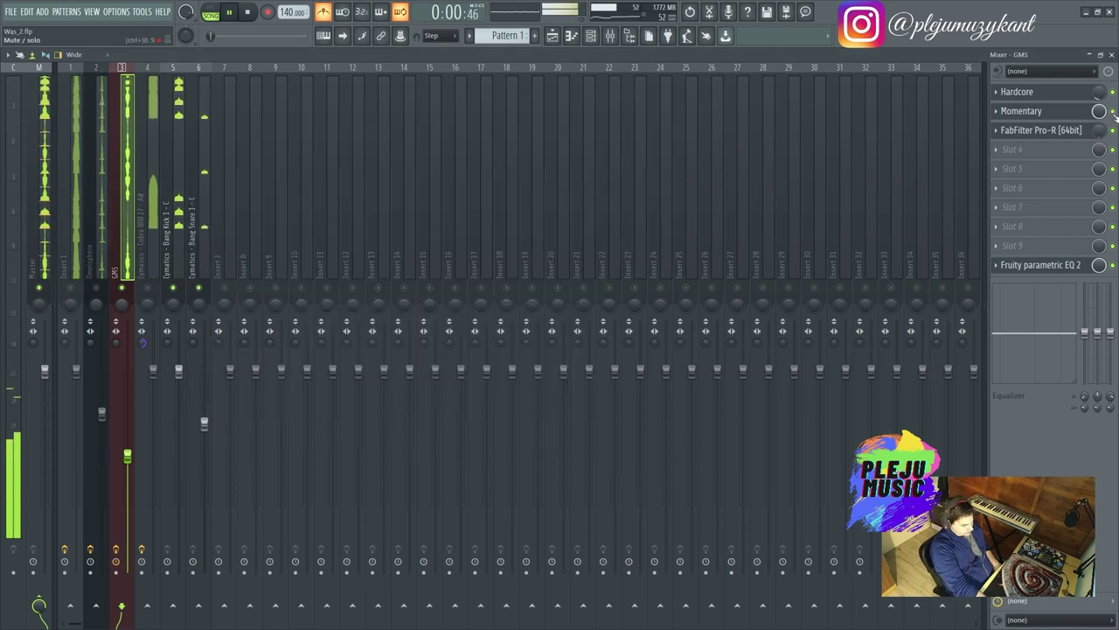
# Step: Audition Momentary's time patterns on the GMS track, including 2 Beat Rpt, Backspinstart and 1/4 Repeat, along with the Off Beat volume pattern
pyautogui.click(1034, 116)
pyautogui.click(255, 198)
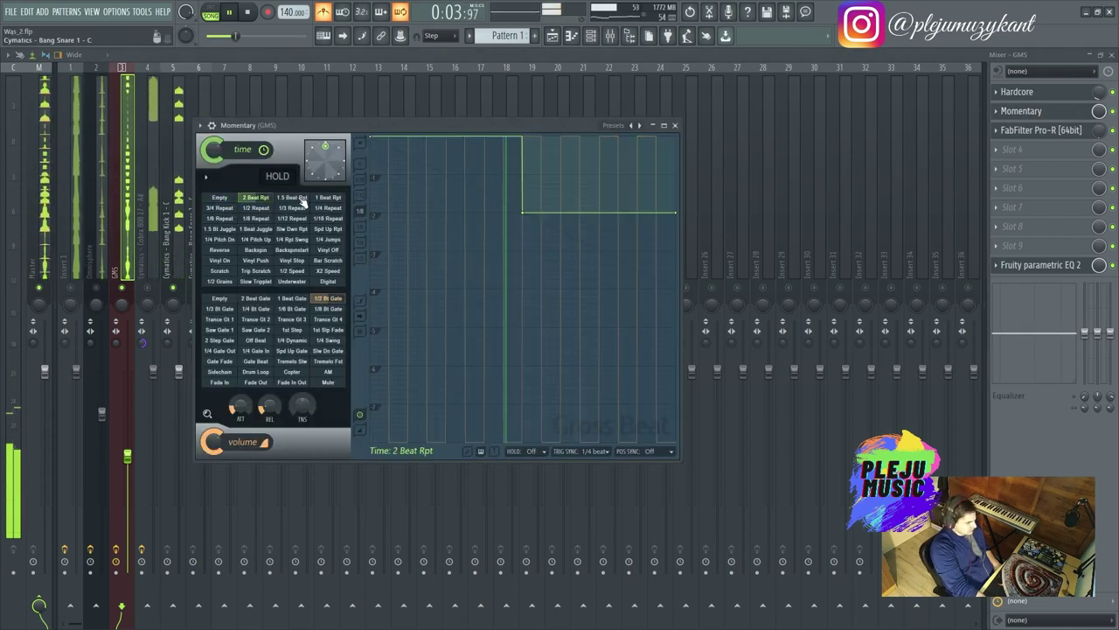
pyautogui.click(224, 199)
pyautogui.click(292, 229)
pyautogui.click(292, 250)
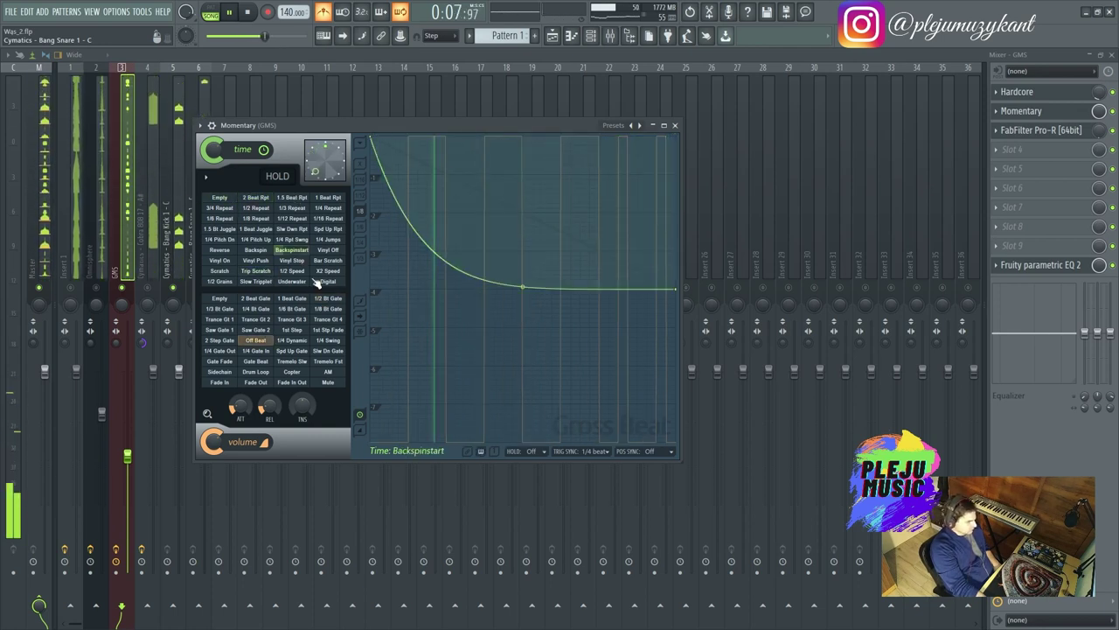
pyautogui.click(328, 250)
pyautogui.click(328, 228)
pyautogui.click(328, 207)
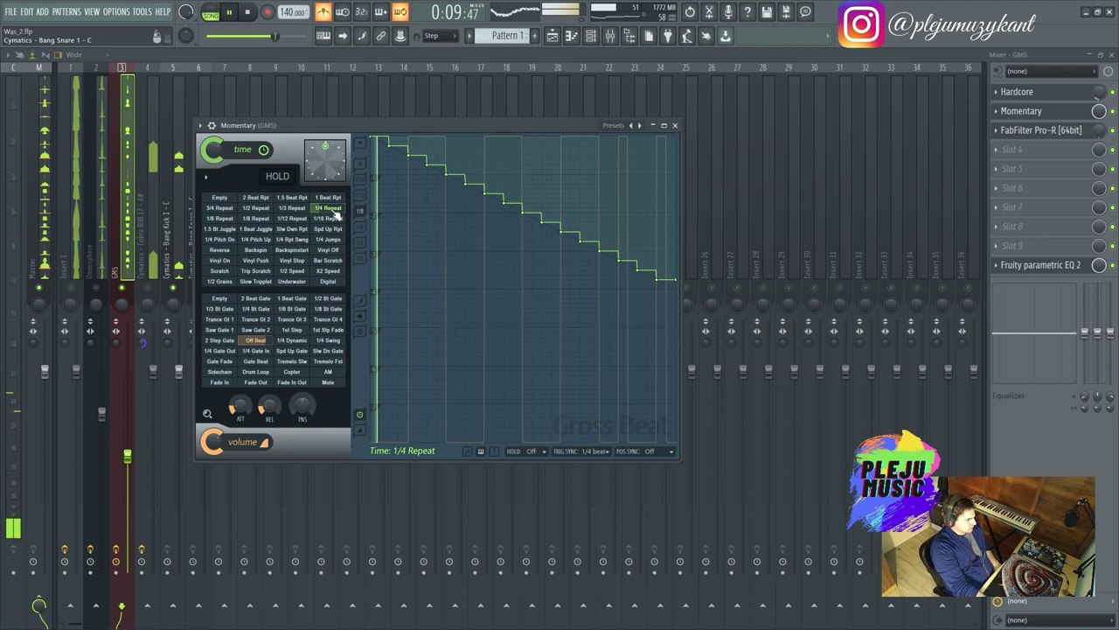
# Step: Set Momentary's volume pattern to 1/2 Bt Gate, try further repeat patterns and set the time pattern to Empty
pyautogui.click(318, 299)
pyautogui.click(292, 218)
pyautogui.click(220, 208)
pyautogui.click(232, 200)
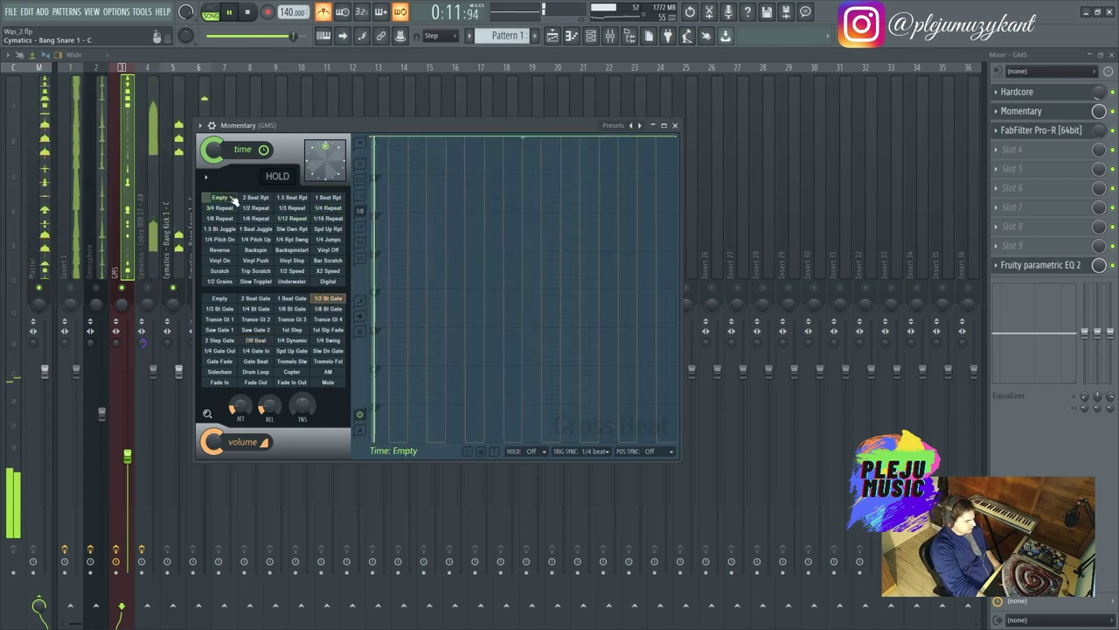
# Step: Try Momentary's 2 Beat Rpt time pattern, return it to Empty and disable the effect on the GMS track
pyautogui.click(254, 198)
pyautogui.click(221, 198)
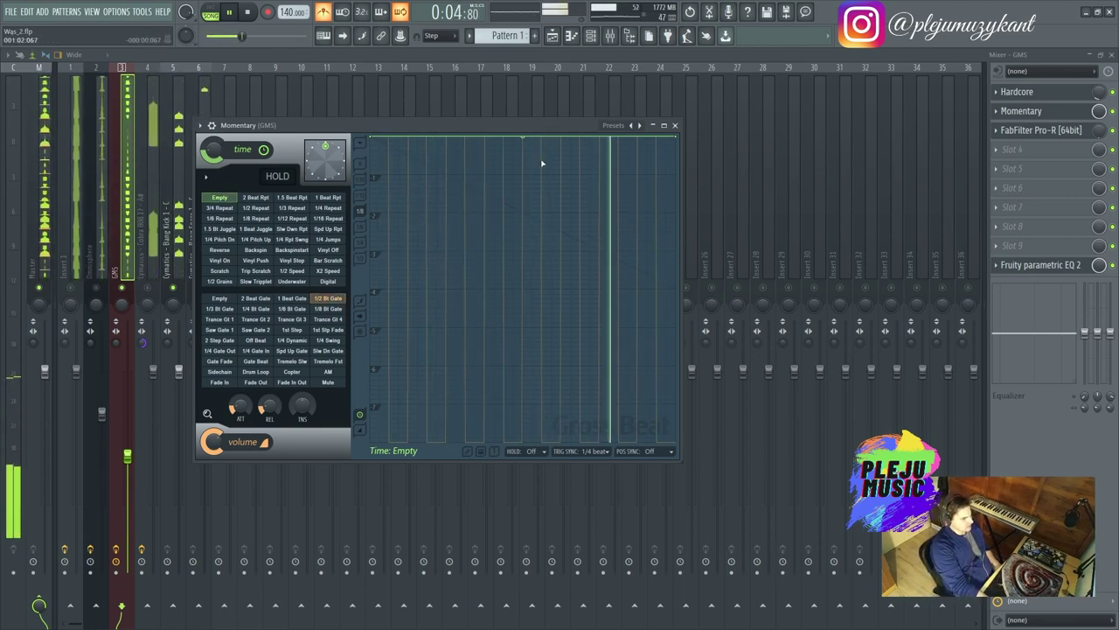
pyautogui.click(1113, 112)
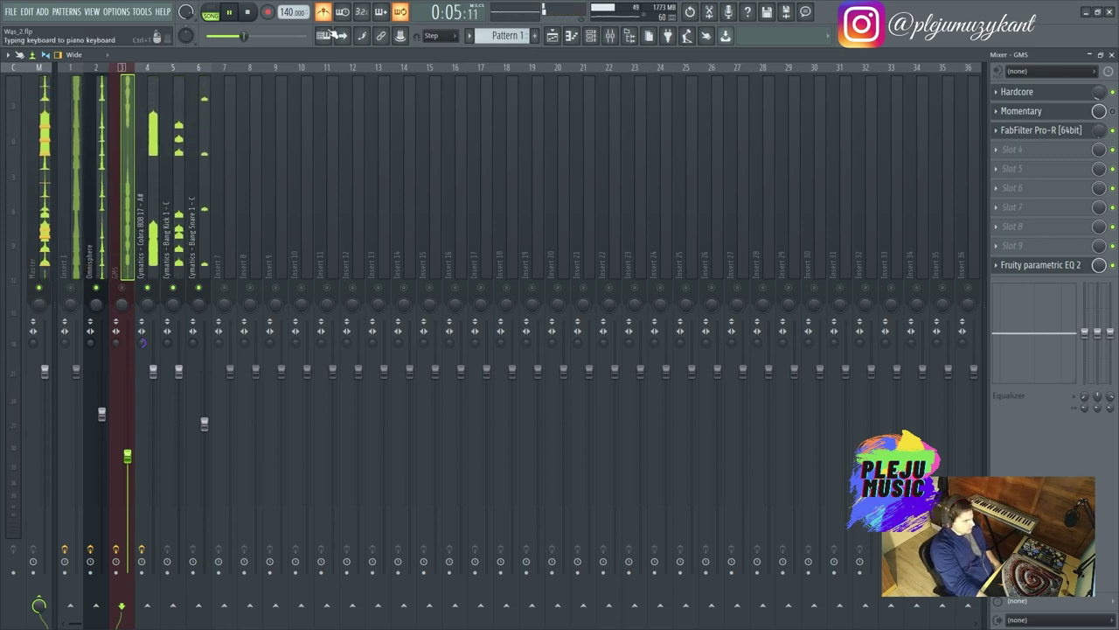
# Step: Open the piano roll of the Cymatics Cobra 808 channel and look through its notes across the pattern
pyautogui.click(148, 201)
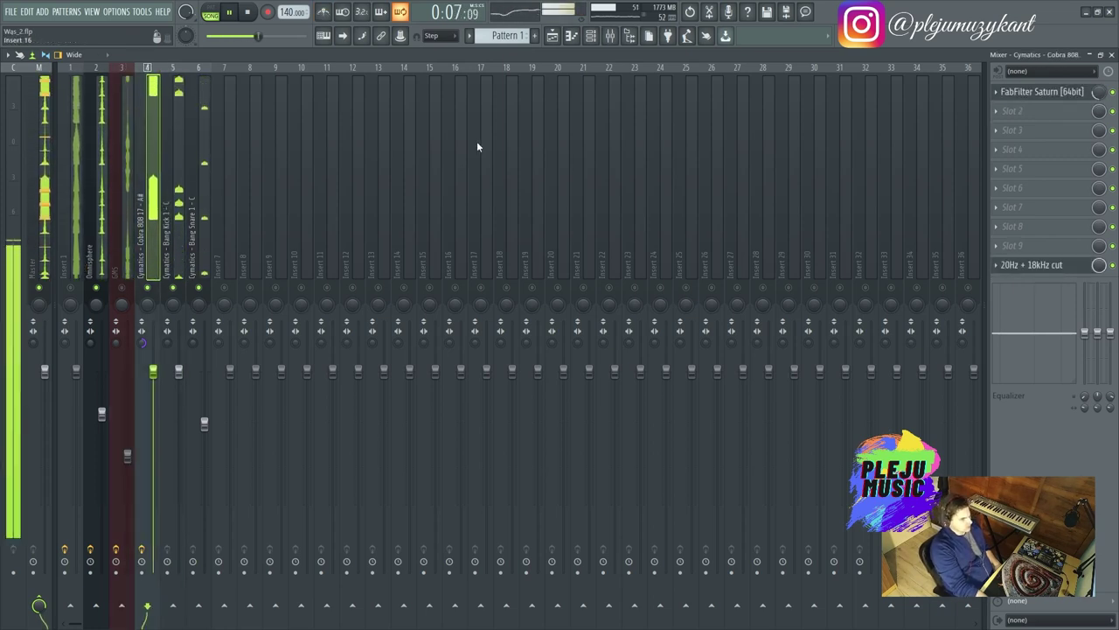
pyautogui.click(591, 35)
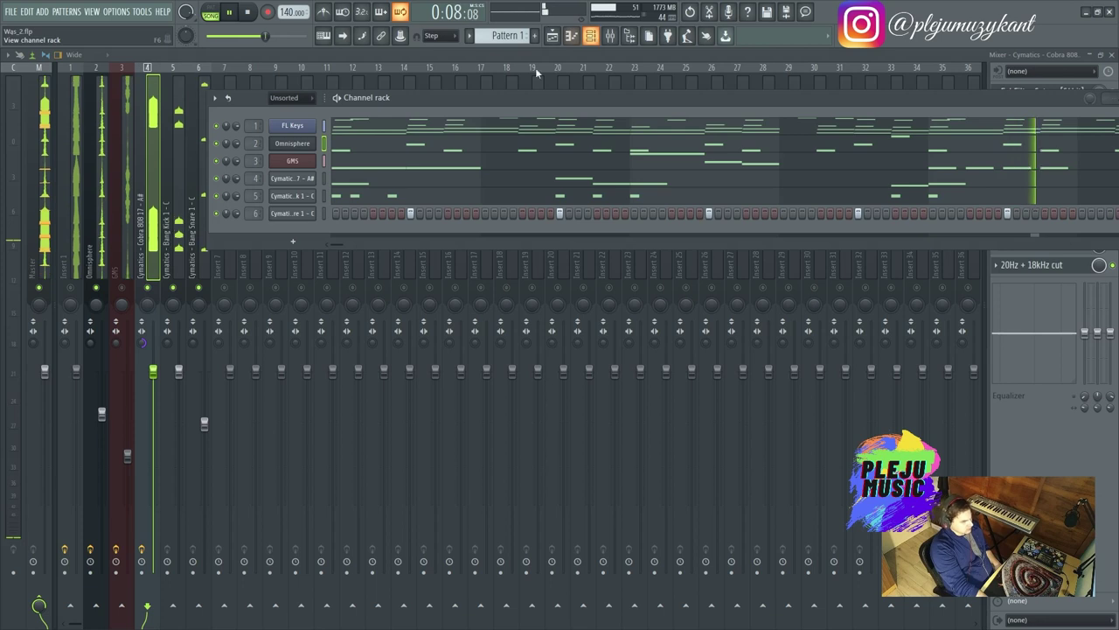
pyautogui.click(305, 179)
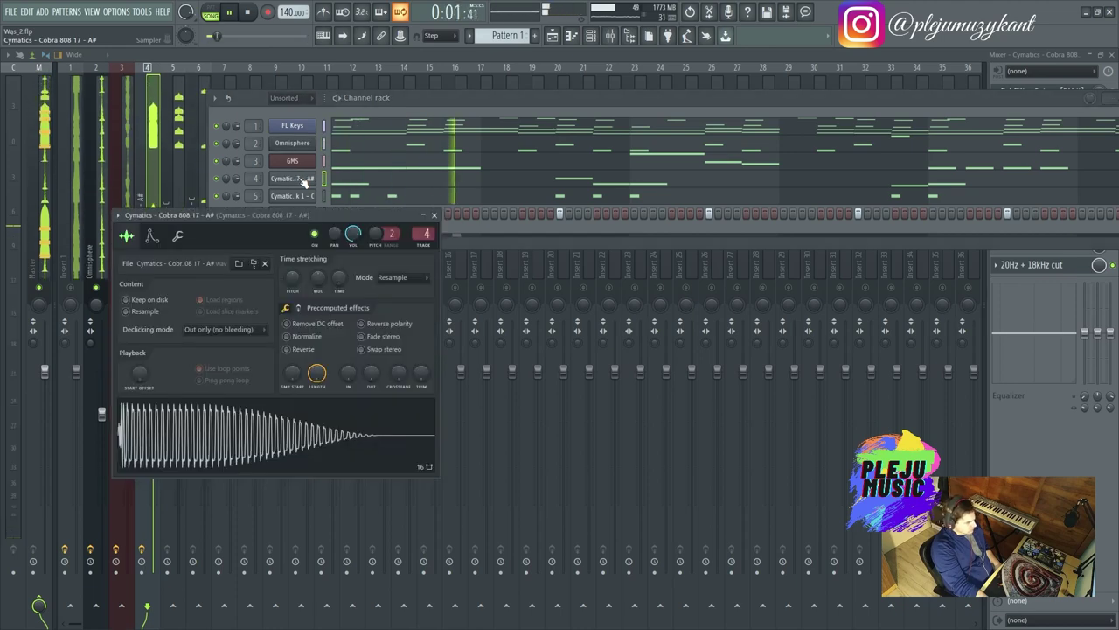
pyautogui.rightClick(307, 179)
pyautogui.click(317, 179)
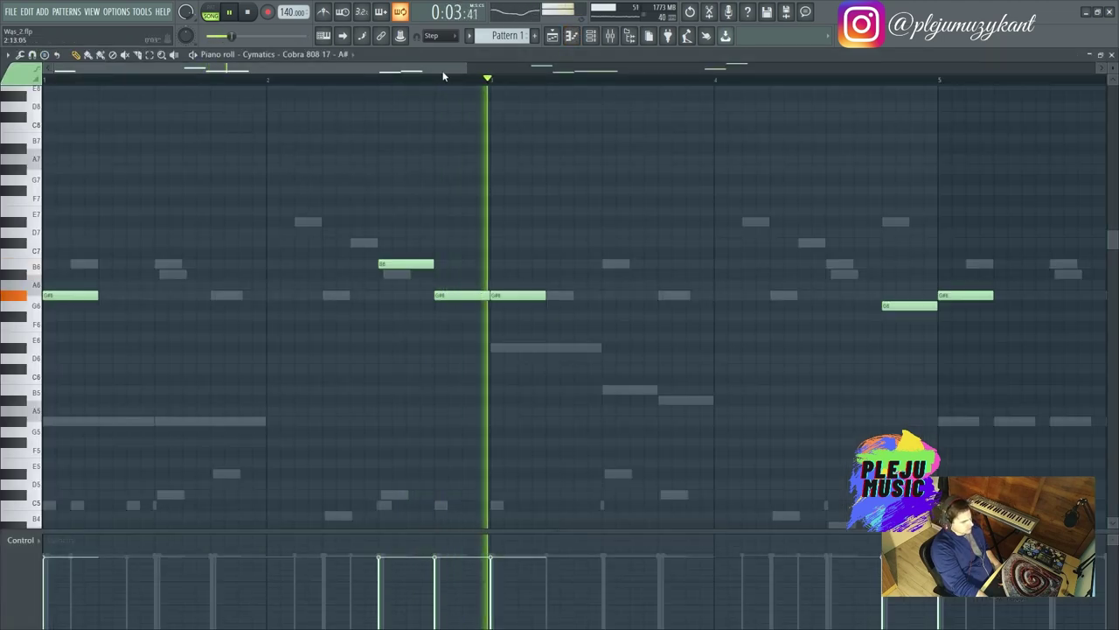
pyautogui.moveTo(604, 67); pyautogui.dragTo(798, 56)
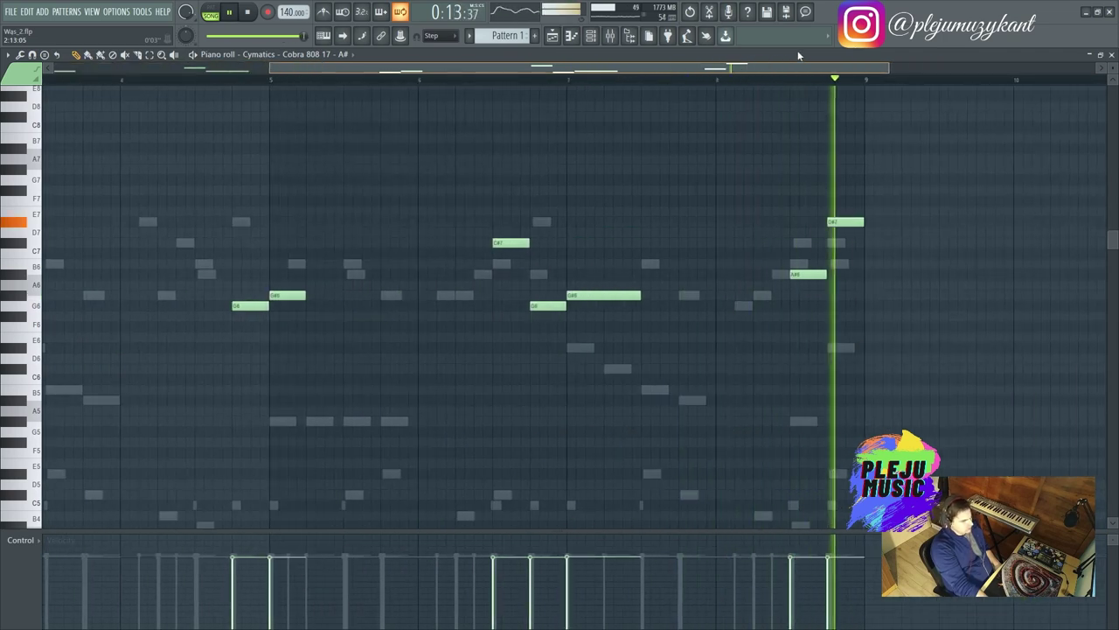
pyautogui.moveTo(637, 63); pyautogui.dragTo(318, 69)
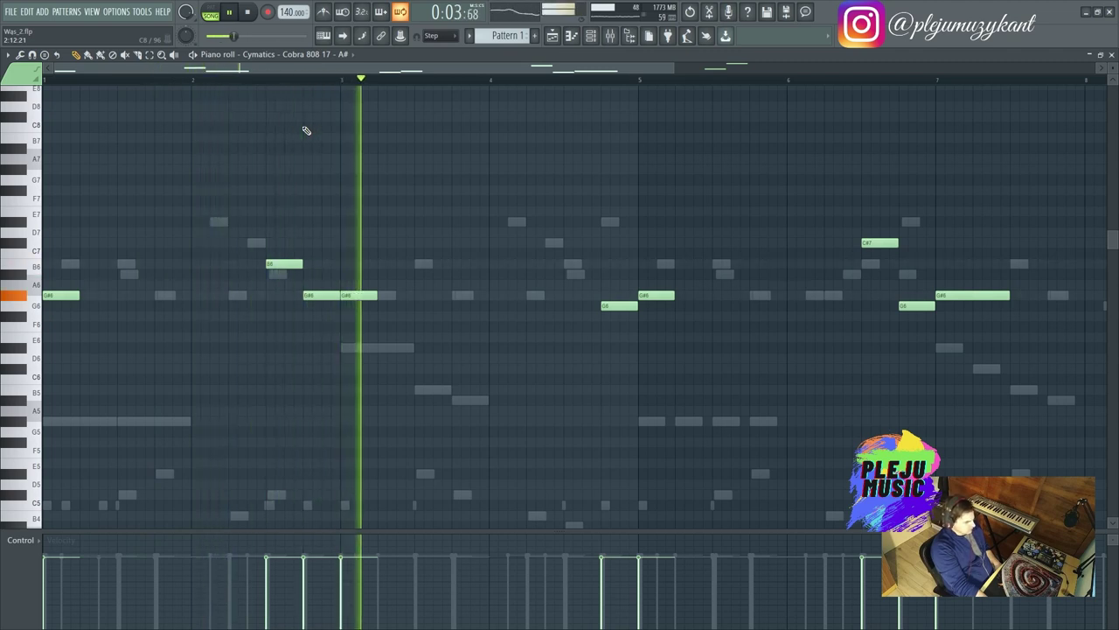
pyautogui.scroll(4, 320, 218)
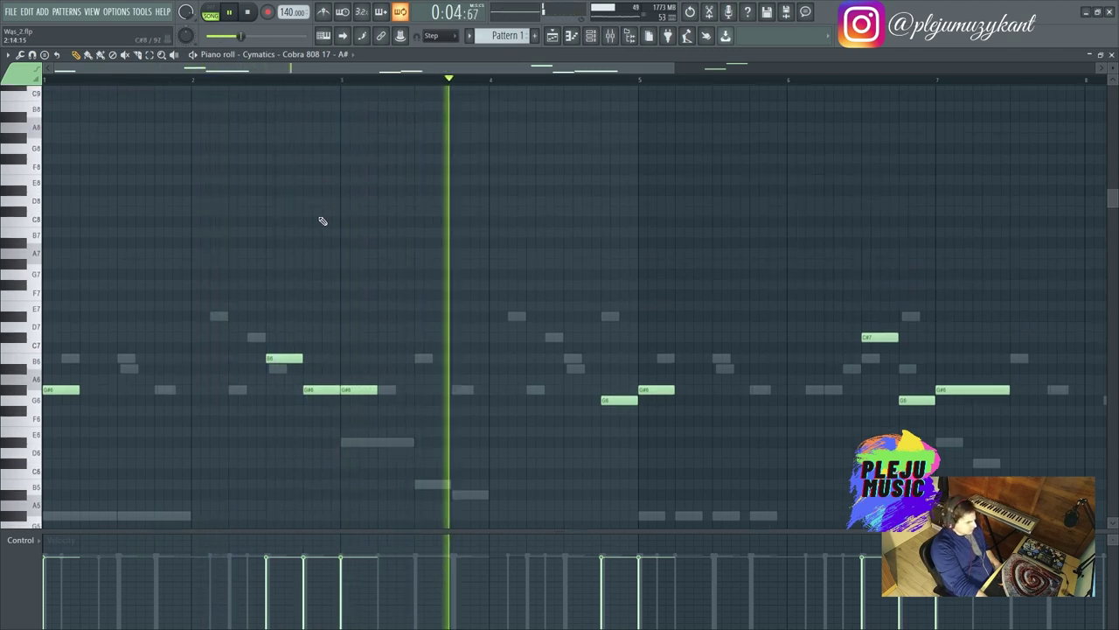
# Step: Clone the Cymatics Cobra 808 channel in the channel rack
pyautogui.click(592, 37)
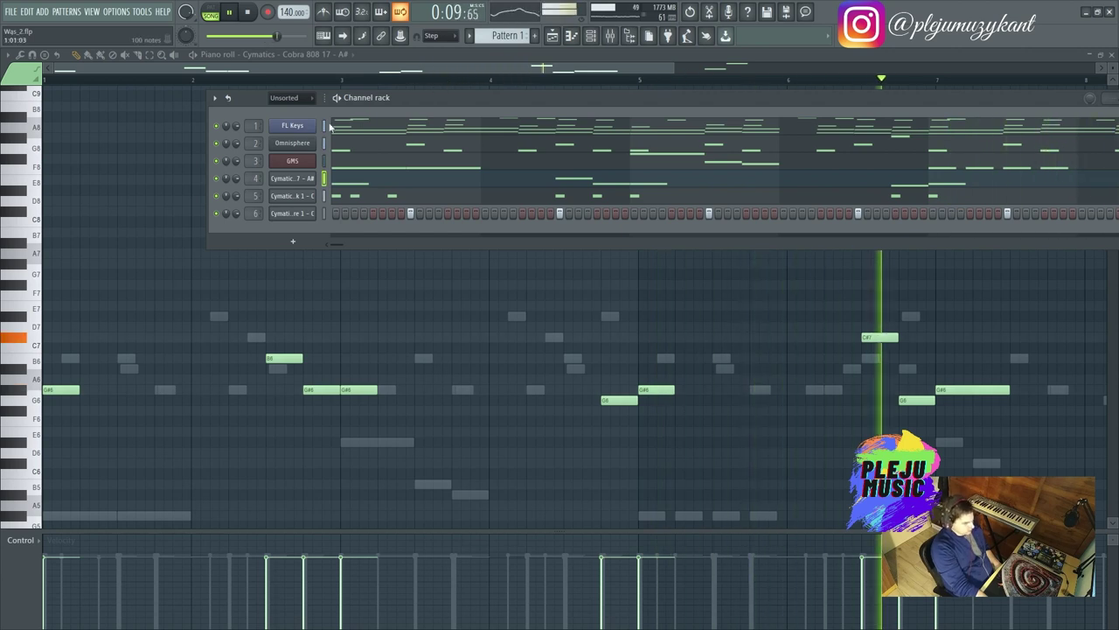
pyautogui.rightClick(303, 180)
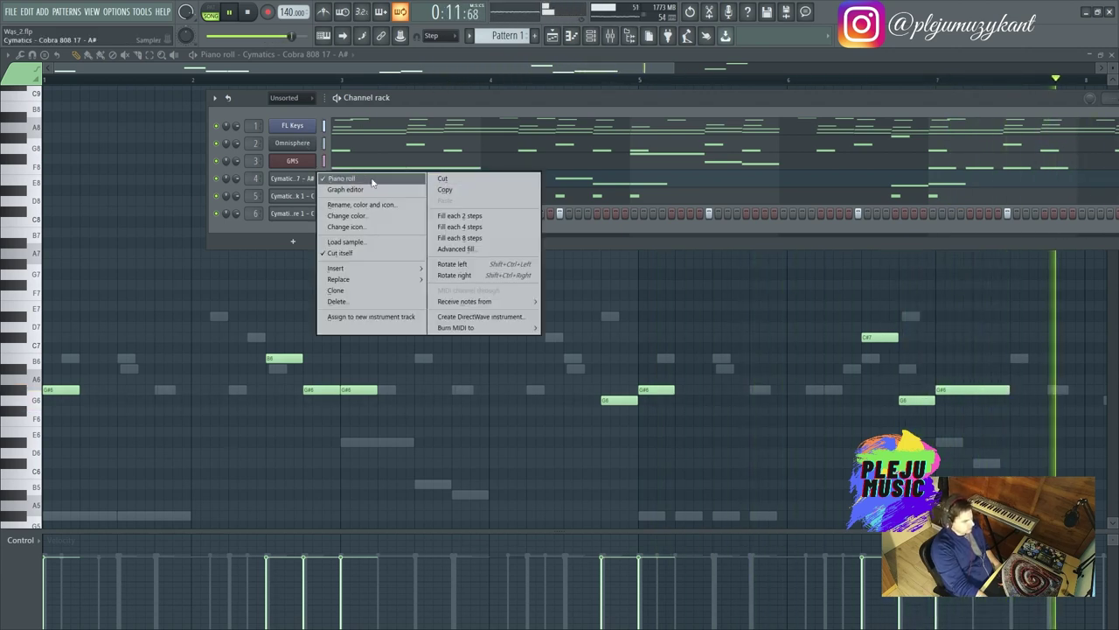
pyautogui.click(329, 291)
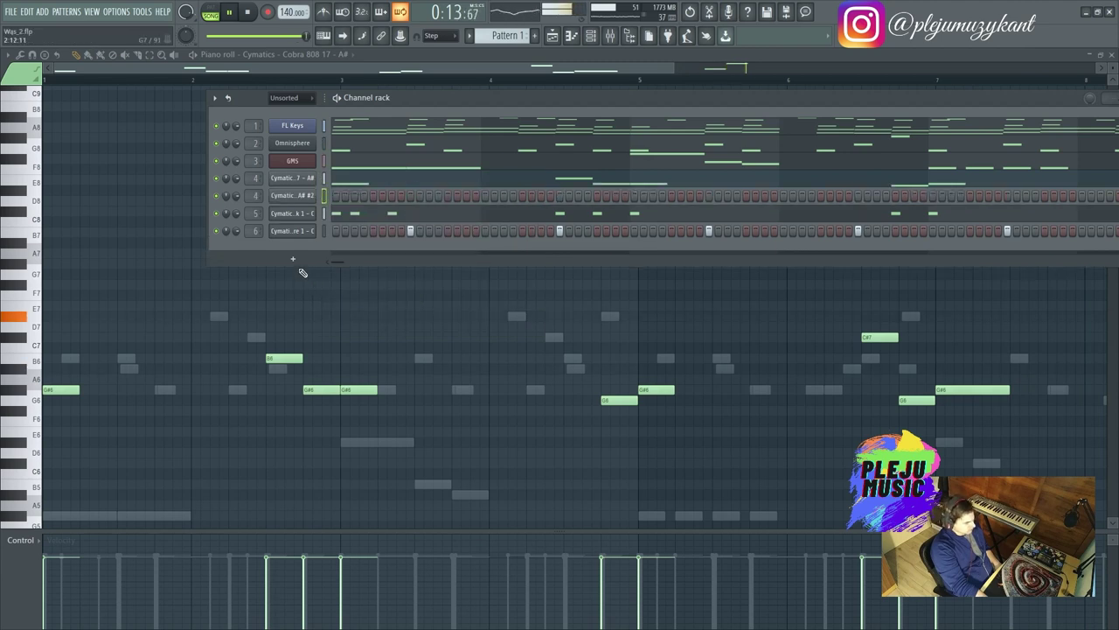
# Step: Copy the original Cobra 808 channel's notes into the cloned channel and open the clone's piano roll
pyautogui.rightClick(300, 181)
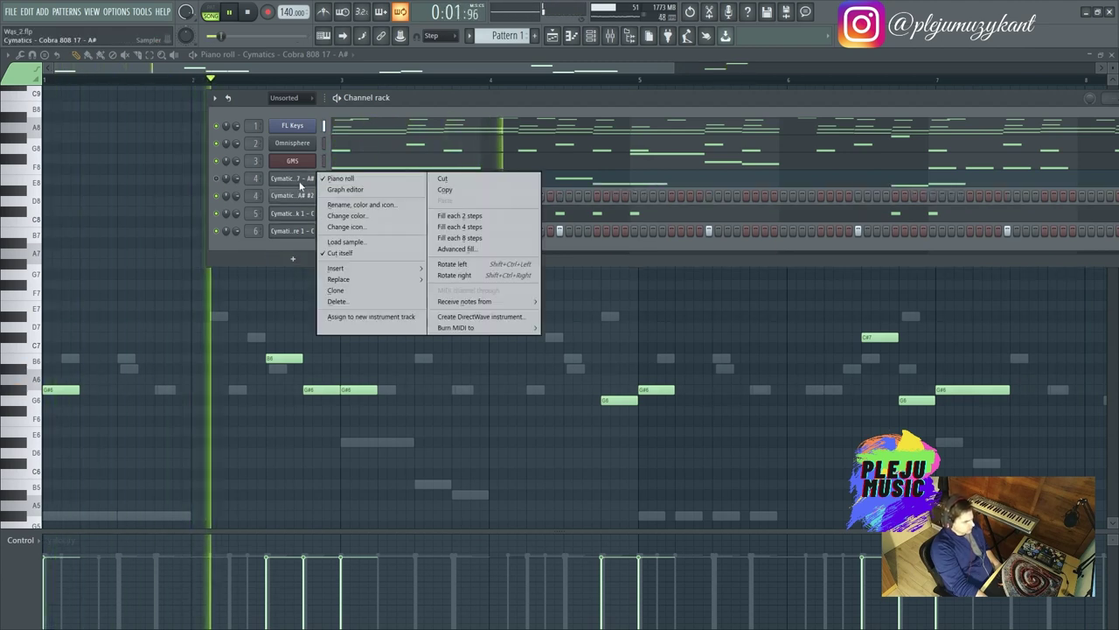
pyautogui.click(297, 198)
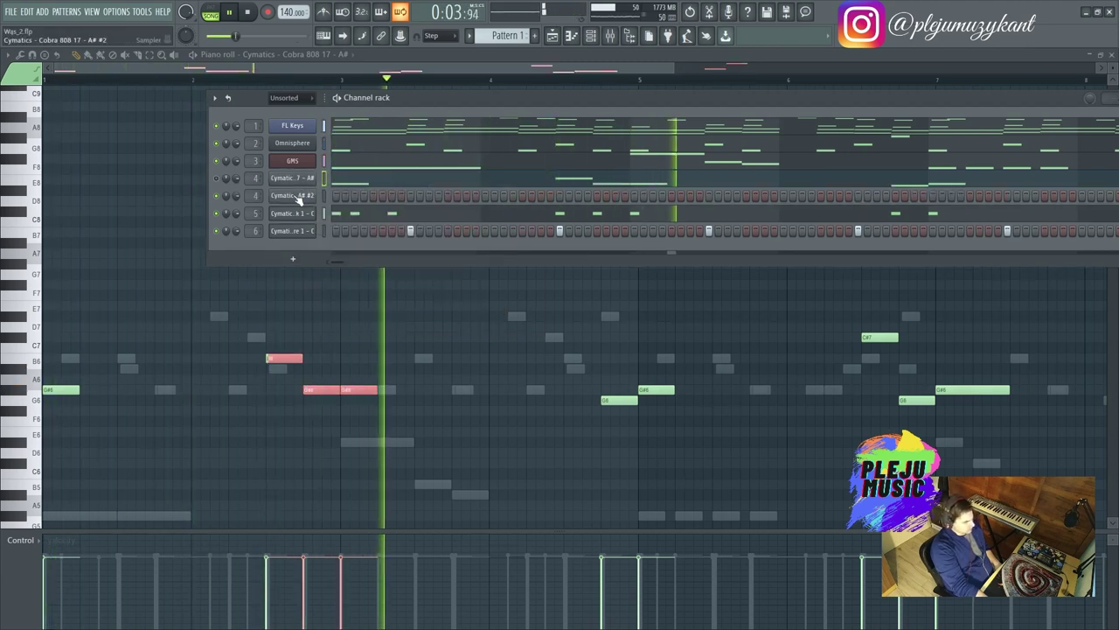
pyautogui.rightClick(298, 197)
pyautogui.click(473, 218)
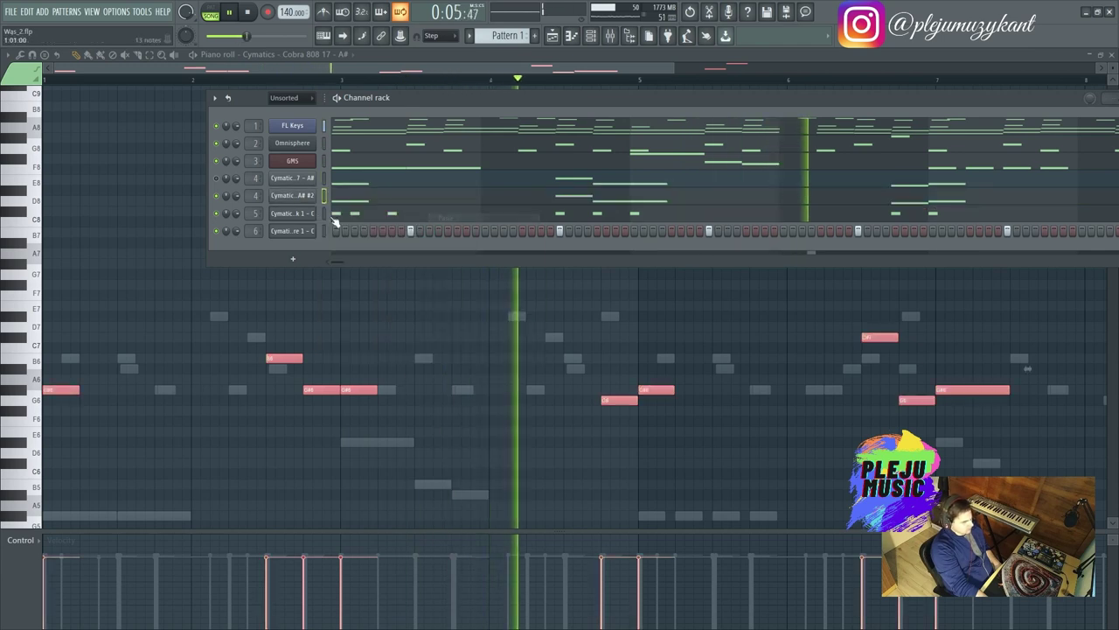
pyautogui.rightClick(297, 198)
pyautogui.click(324, 200)
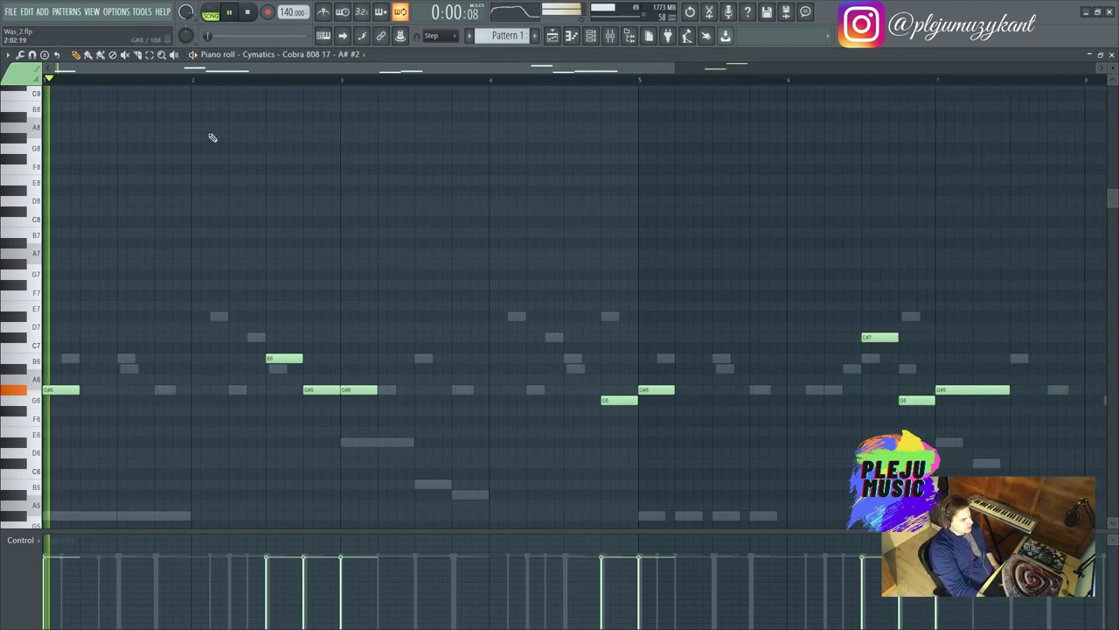
# Step: Stop playback, set the global snap to Step and restart playback of the pattern
pyautogui.press('space')
pyautogui.click(438, 36)
pyautogui.click(426, 131)
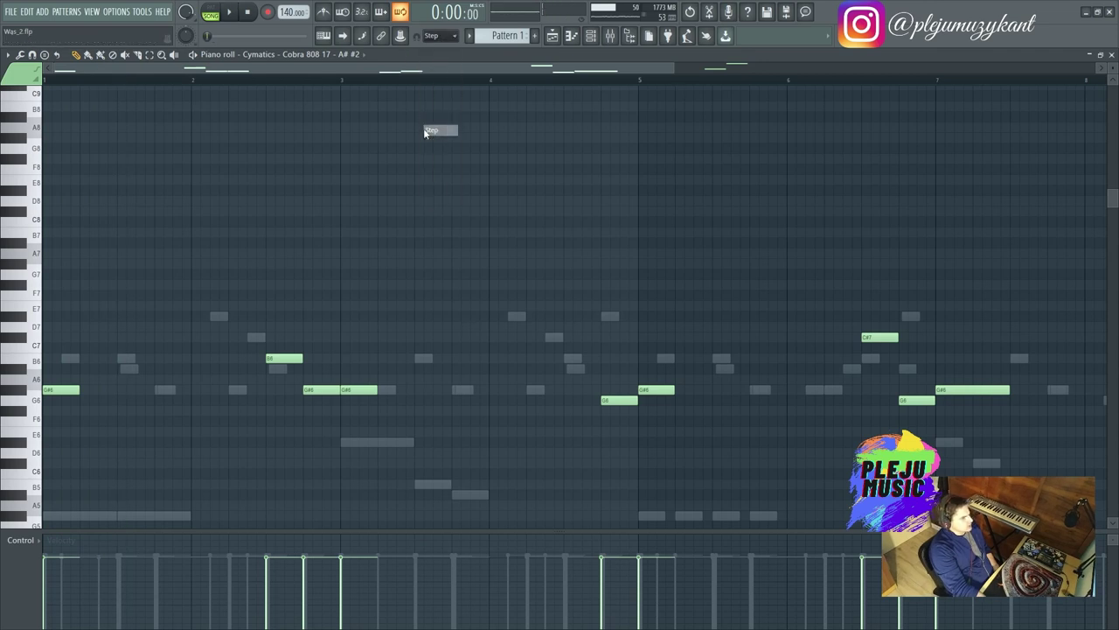
pyautogui.click(446, 42)
pyautogui.click(432, 130)
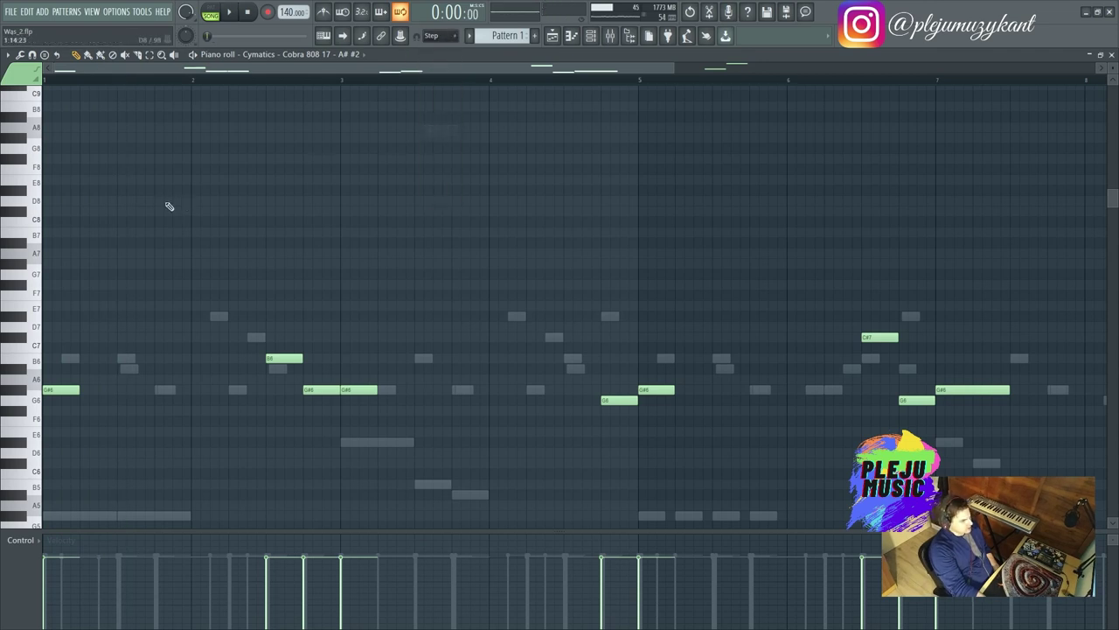
pyautogui.press('space')
pyautogui.press('space')
pyautogui.press('space')
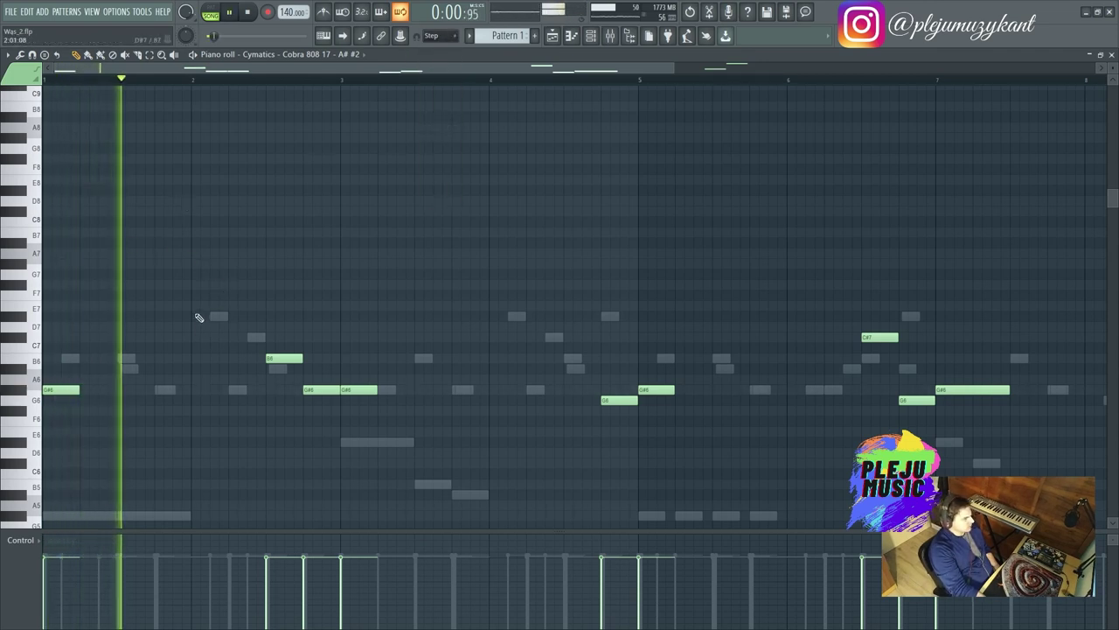
# Step: Add a short E7 note above the B6 note in bar 2 and a short G#7 above the following G#6
pyautogui.click(198, 306)
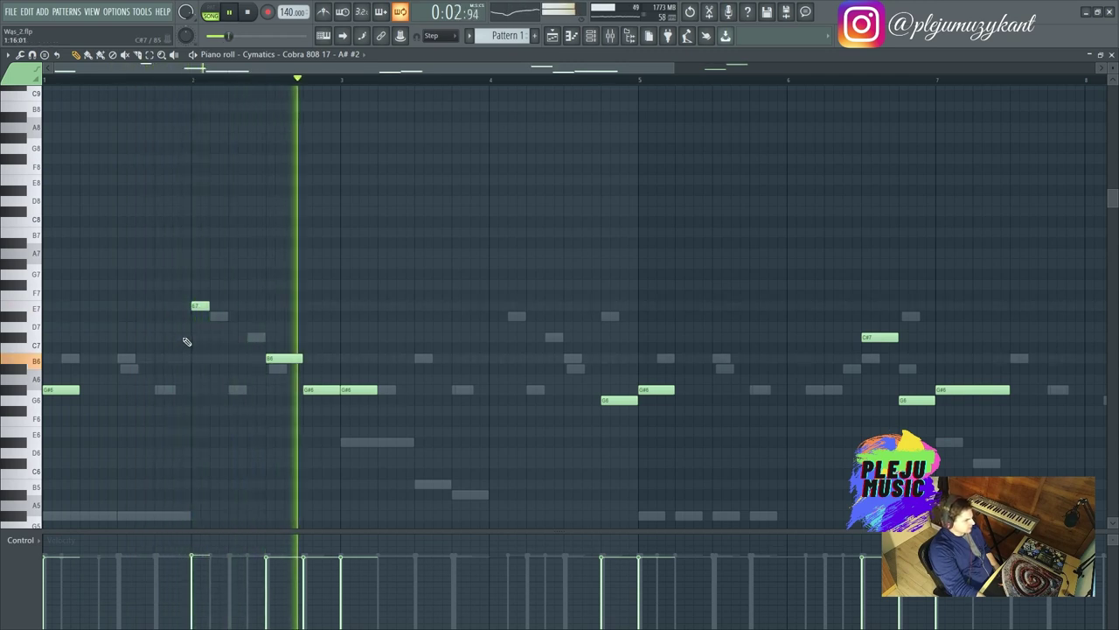
pyautogui.rightClick(207, 307)
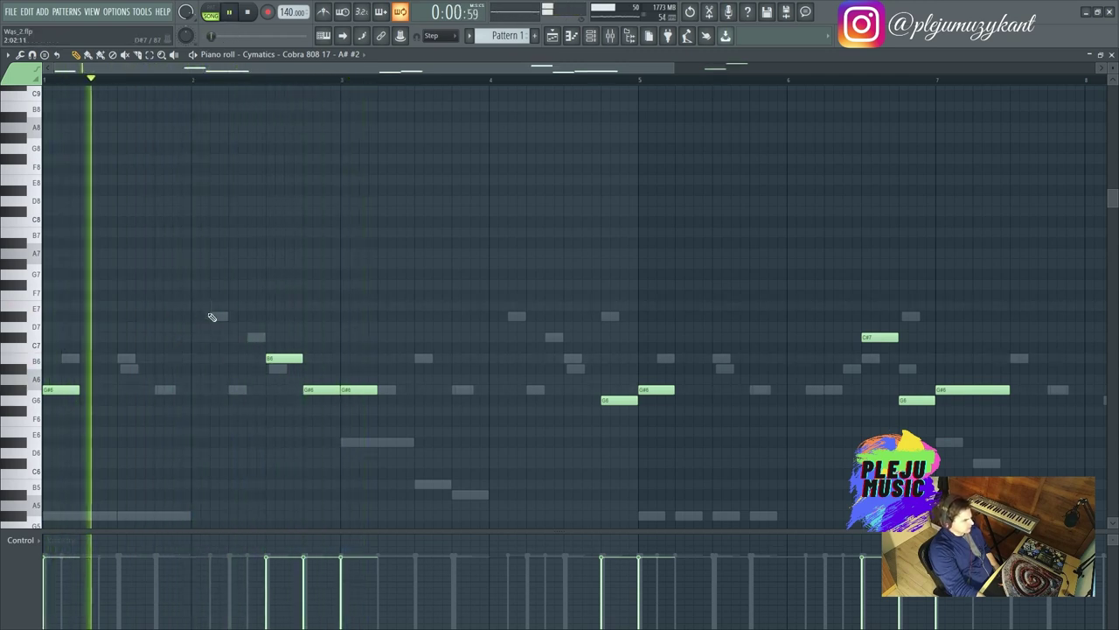
pyautogui.click(271, 306)
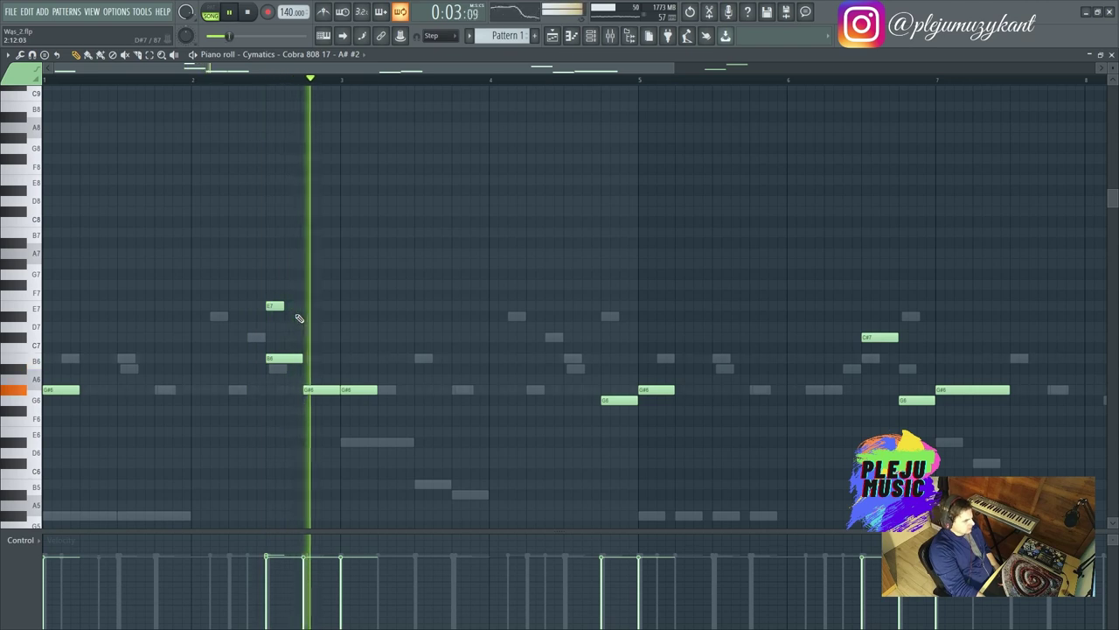
pyautogui.click(308, 263)
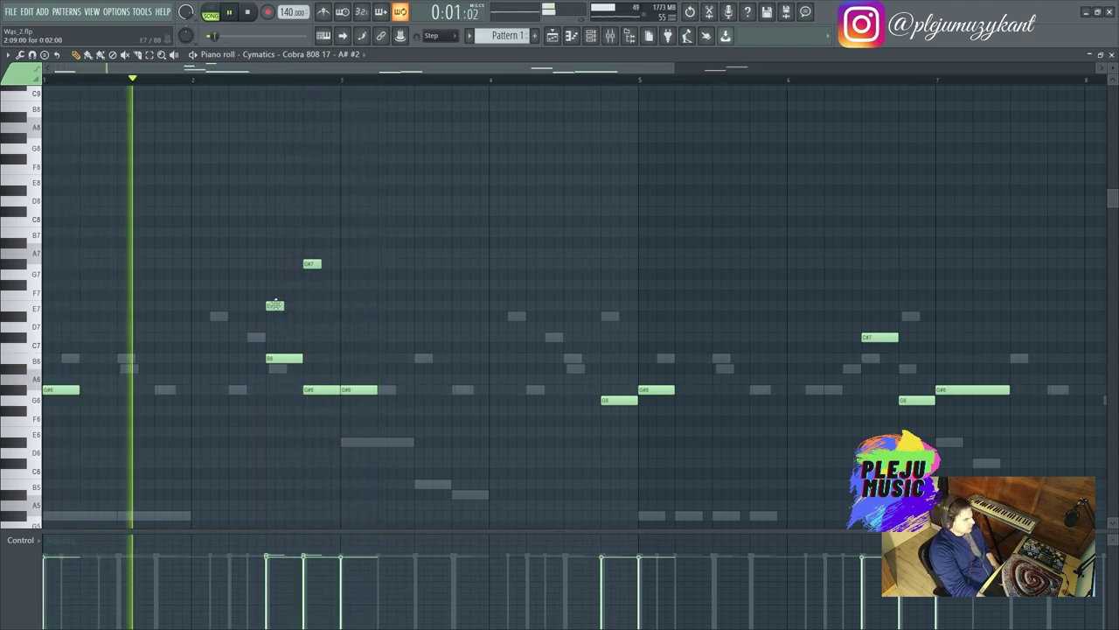
# Step: Turn the new E7 and G#7 notes in bar 2 into slide notes through their note properties
pyautogui.doubleClick(274, 305)
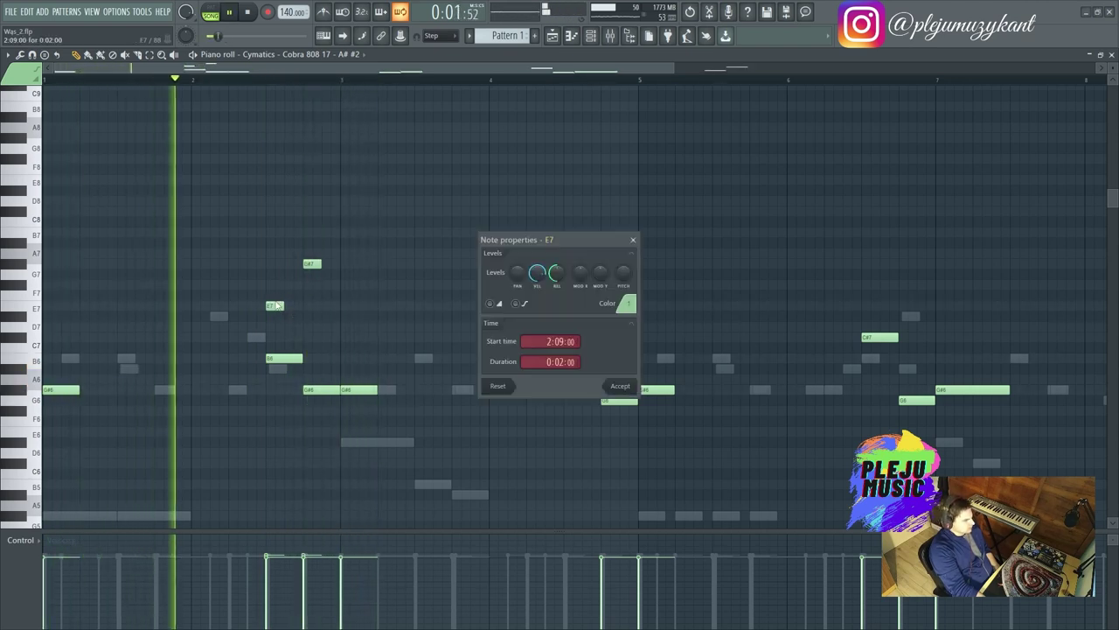
pyautogui.click(620, 386)
pyautogui.doubleClick(274, 305)
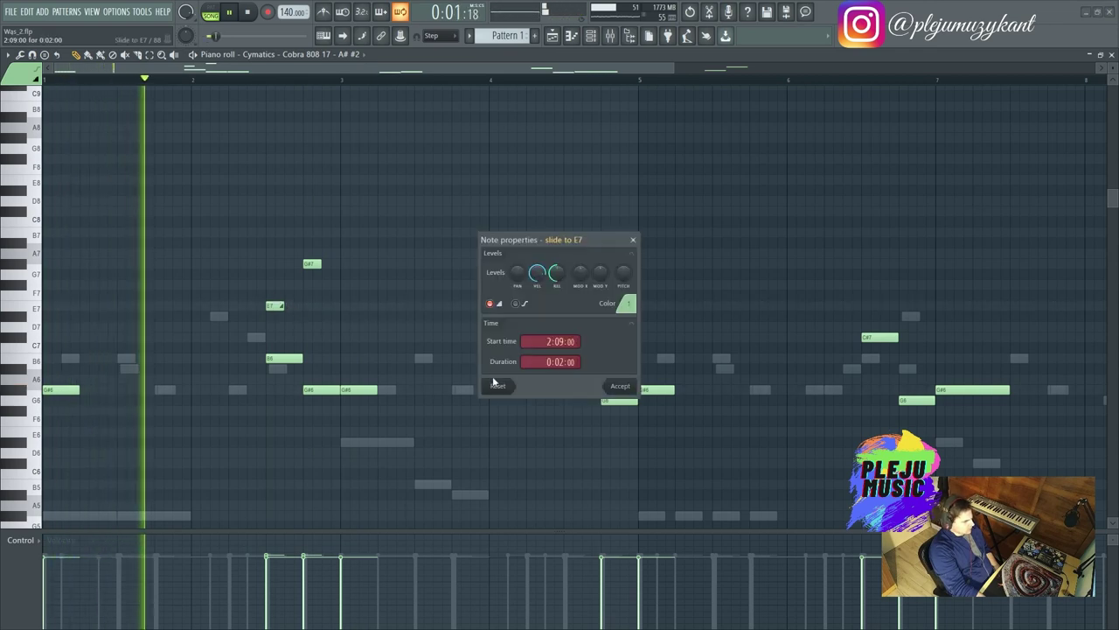
pyautogui.click(617, 386)
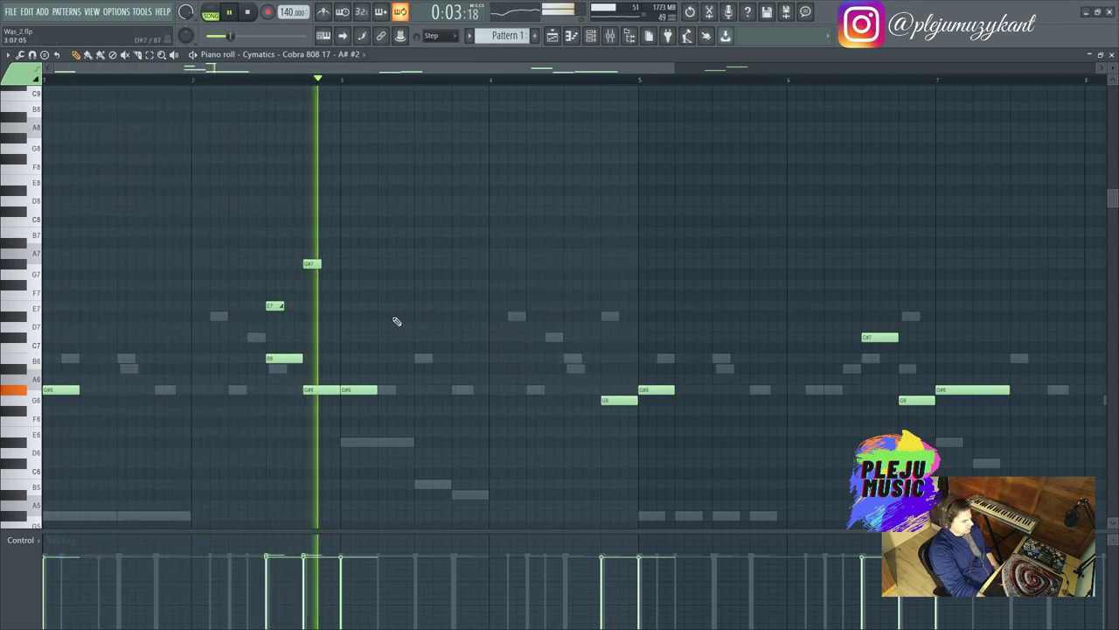
pyautogui.doubleClick(312, 263)
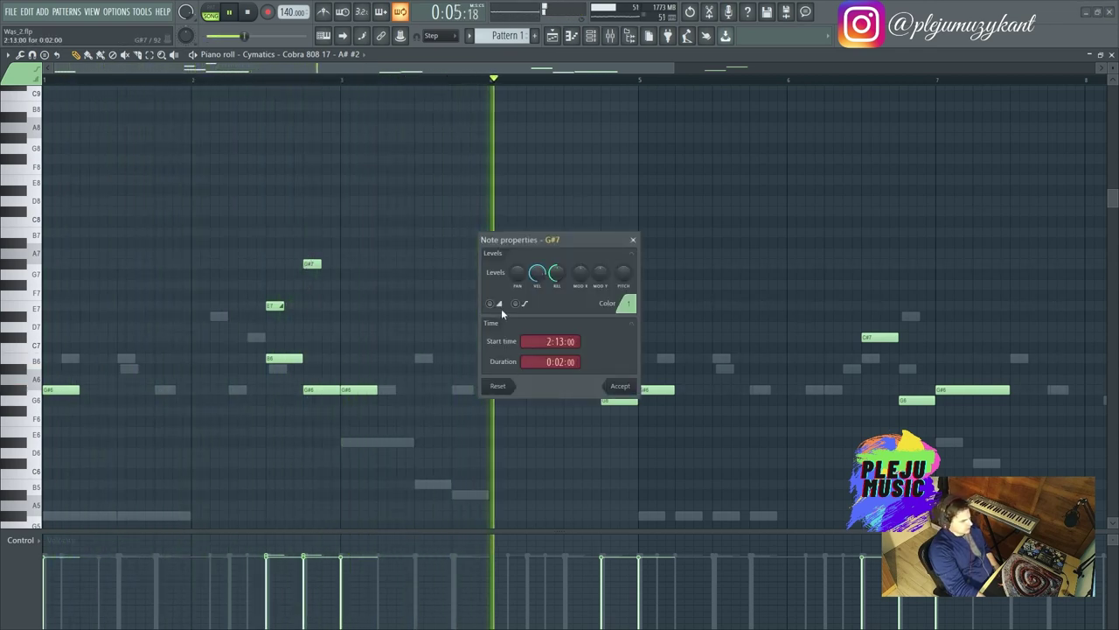
pyautogui.click(617, 386)
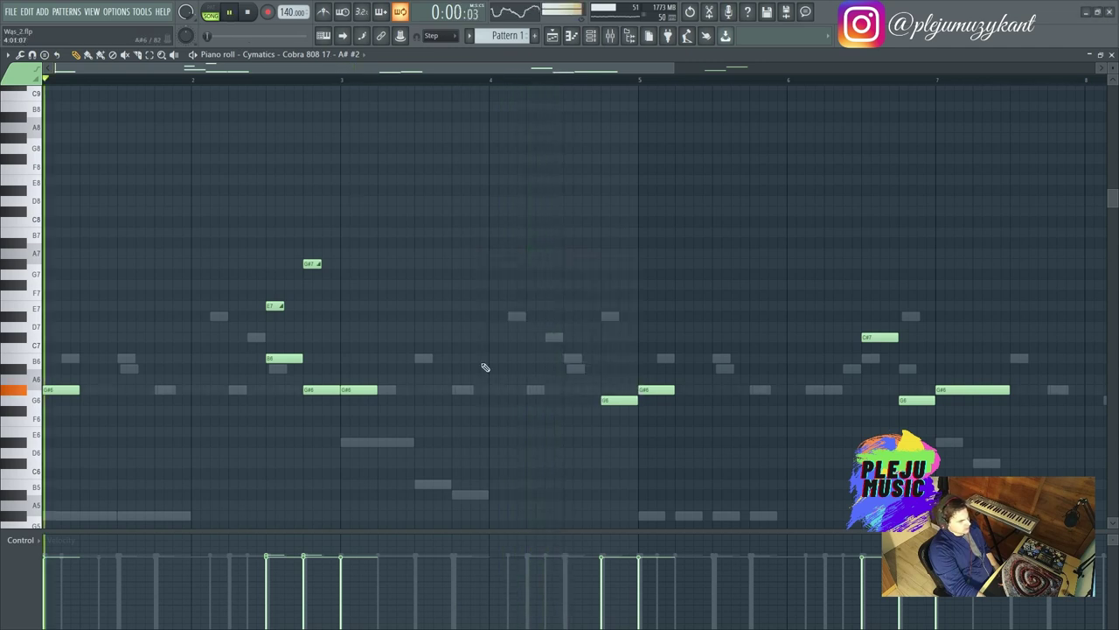
# Step: Delete the G#7 slide in bar 2, add E7 slides in bars 4 and 6, and add a G#6 note with slides in bar 8
pyautogui.rightClick(308, 264)
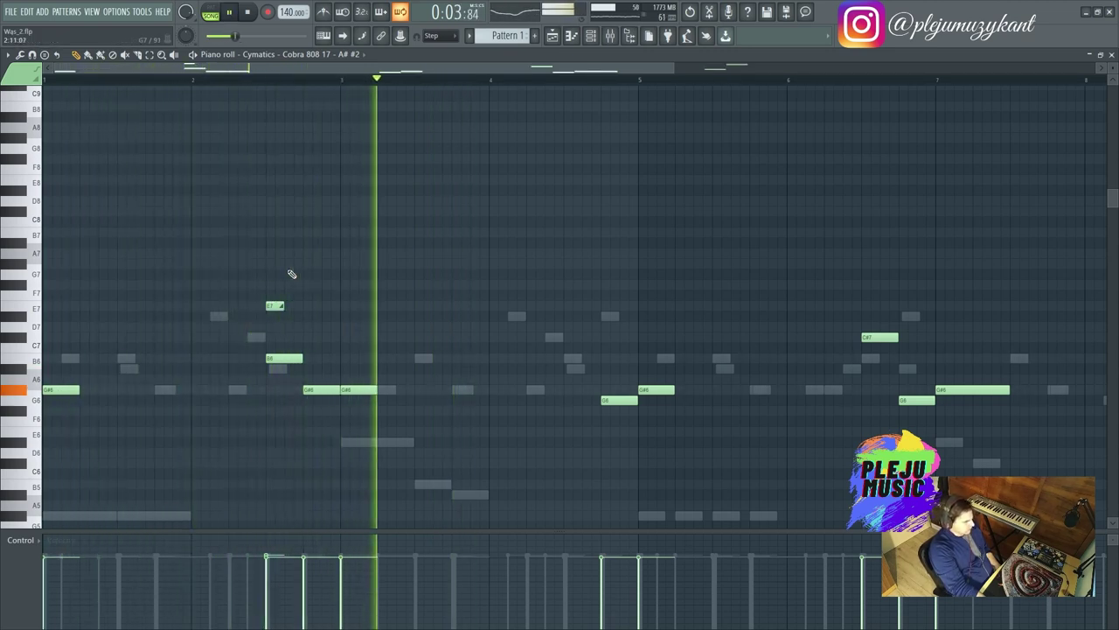
pyautogui.moveTo(327, 306); pyautogui.dragTo(607, 304)
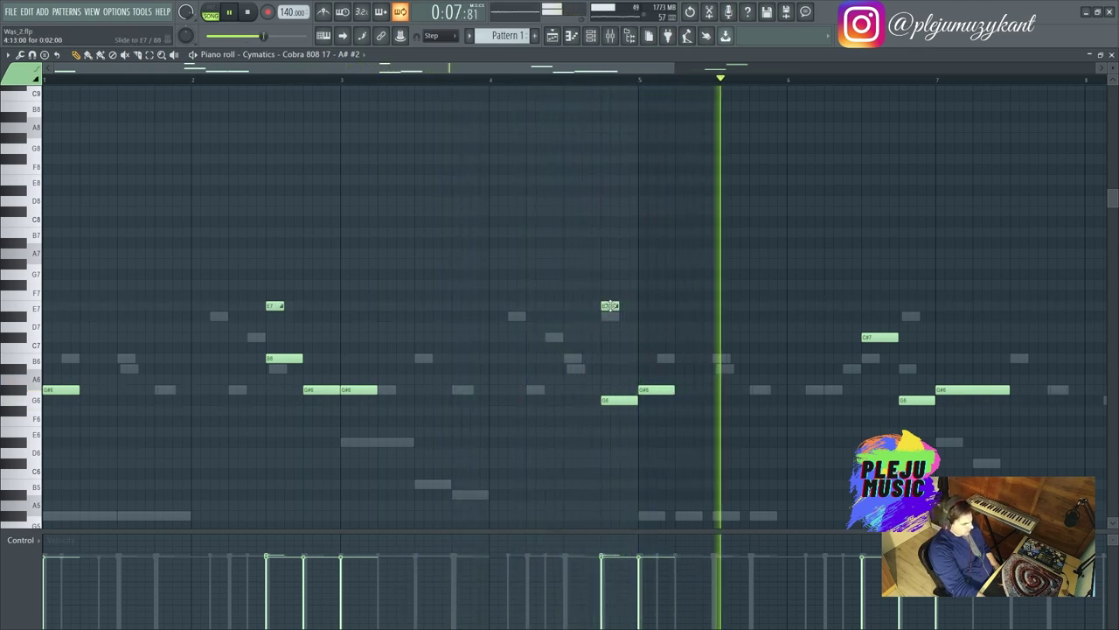
pyautogui.click(870, 306)
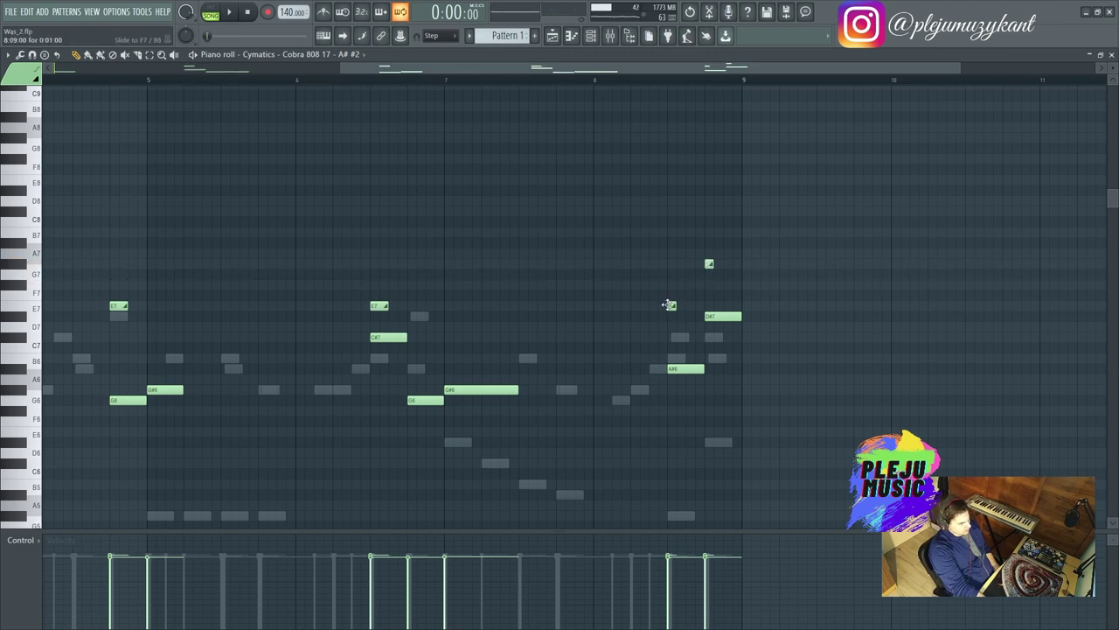
pyautogui.moveTo(641, 381); pyautogui.dragTo(639, 383)
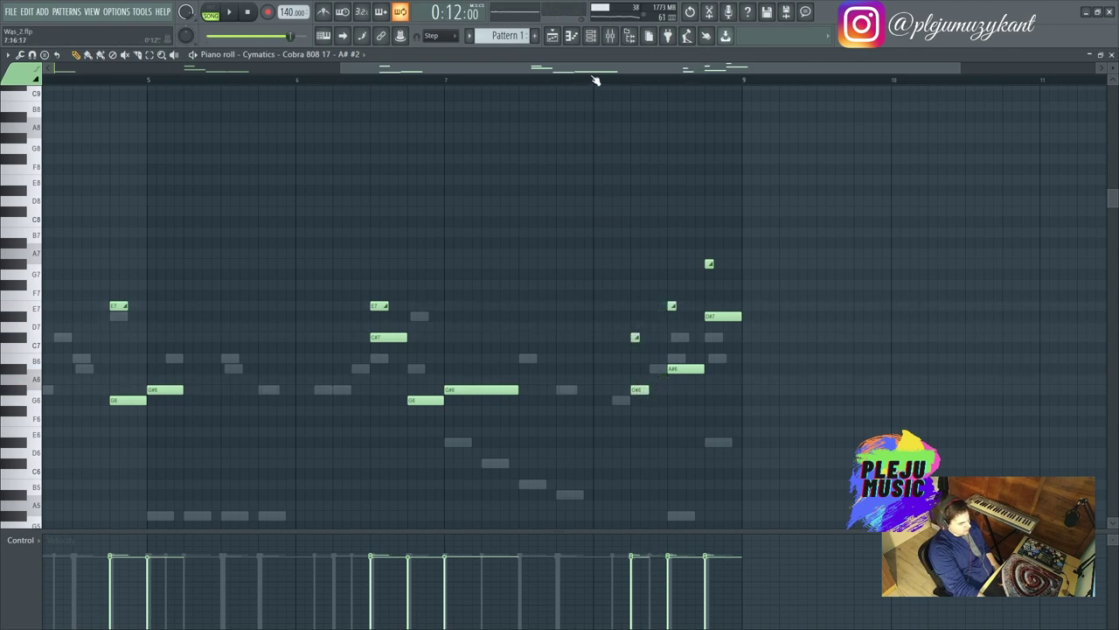
# Step: Play back the cloned 808's part with its slides and return to the mixer
pyautogui.press('space')
pyautogui.press('space')
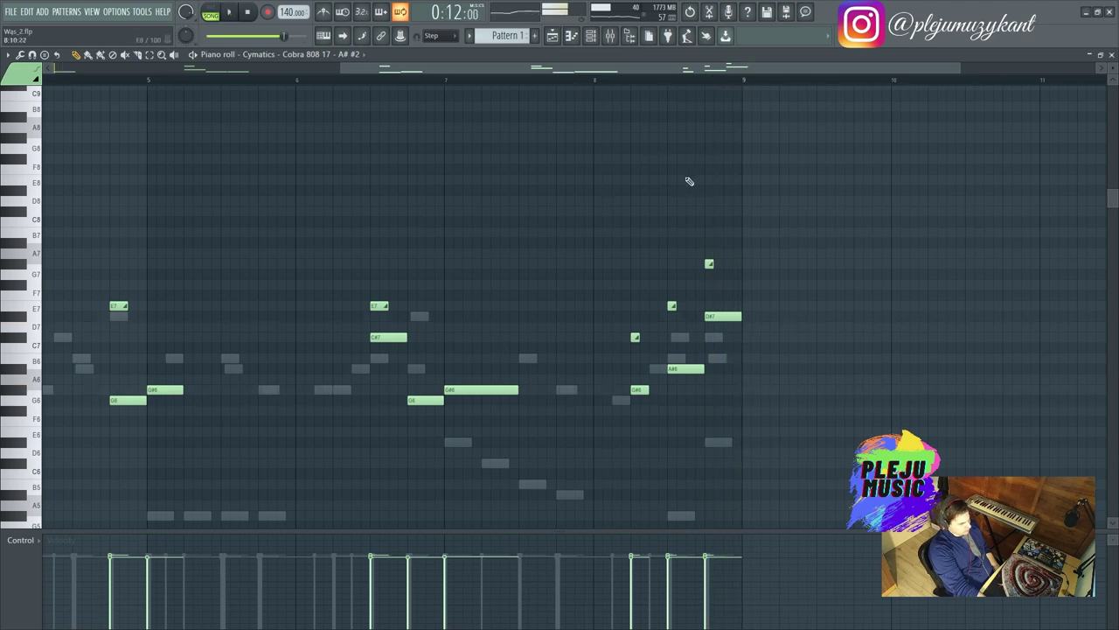
pyautogui.press('space')
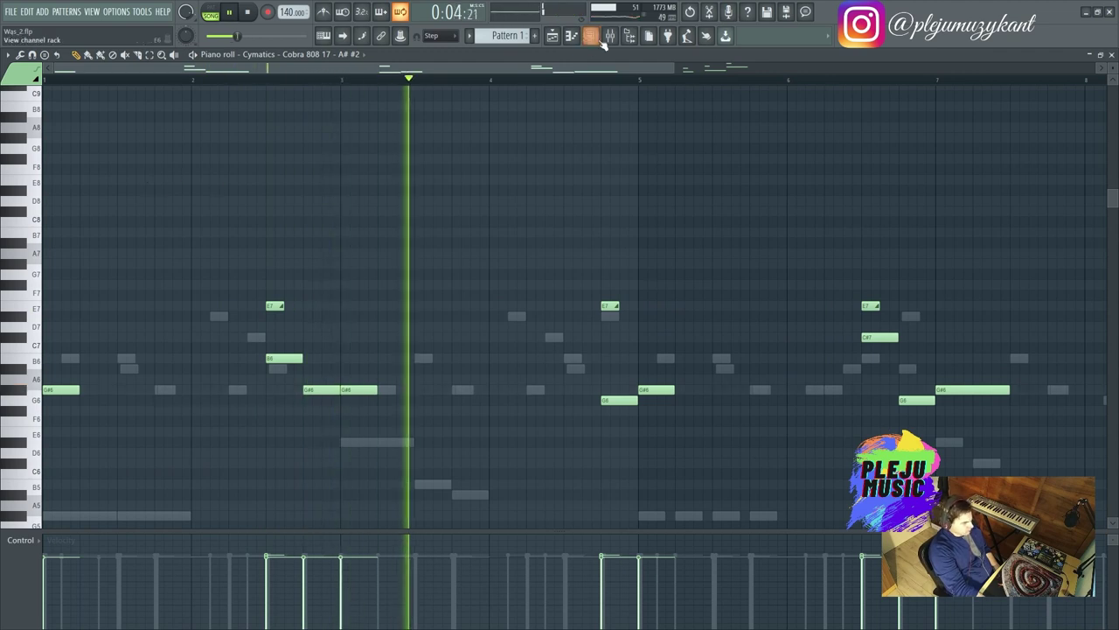
pyautogui.press('F9')
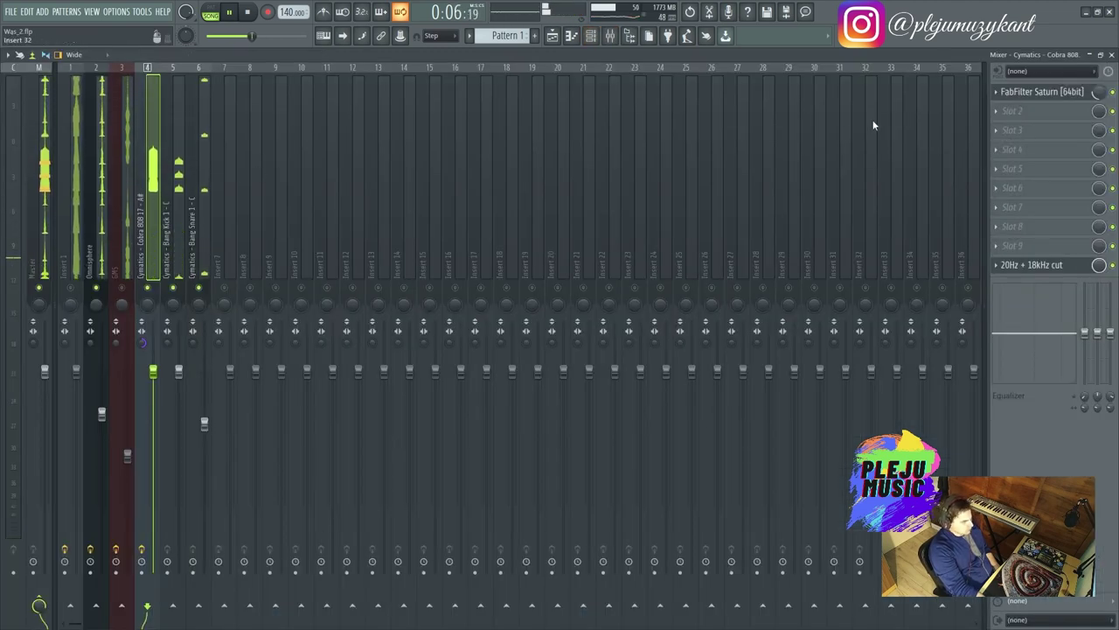
# Step: Try Fruity Fast Dist as a second effect after FabFilter Saturn on the Cobra 808 mixer track
pyautogui.click(1056, 92)
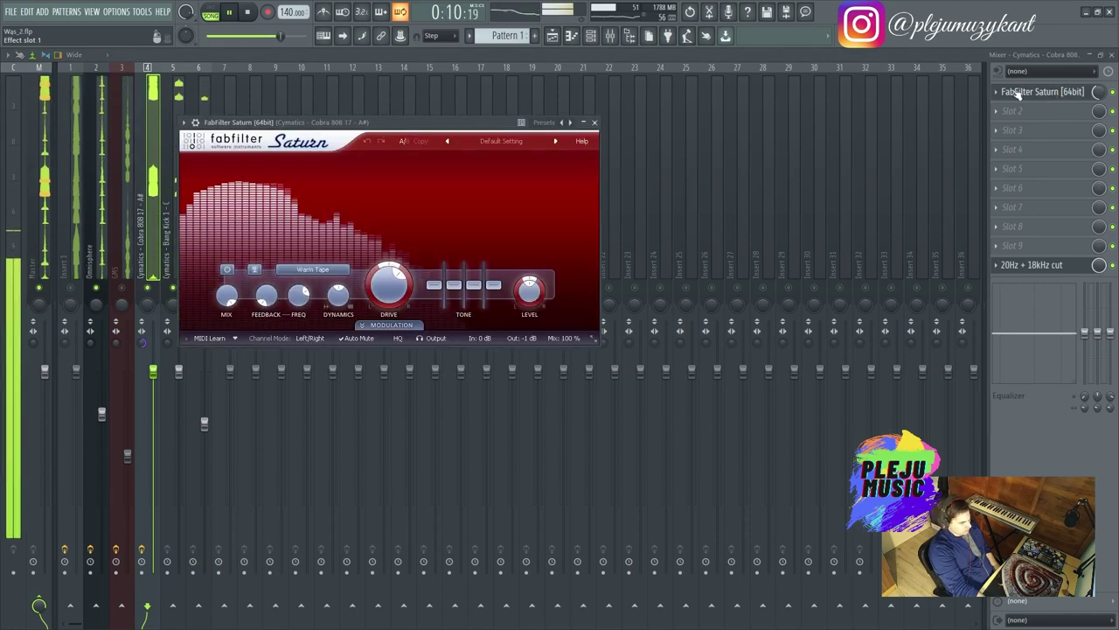
pyautogui.click(997, 111)
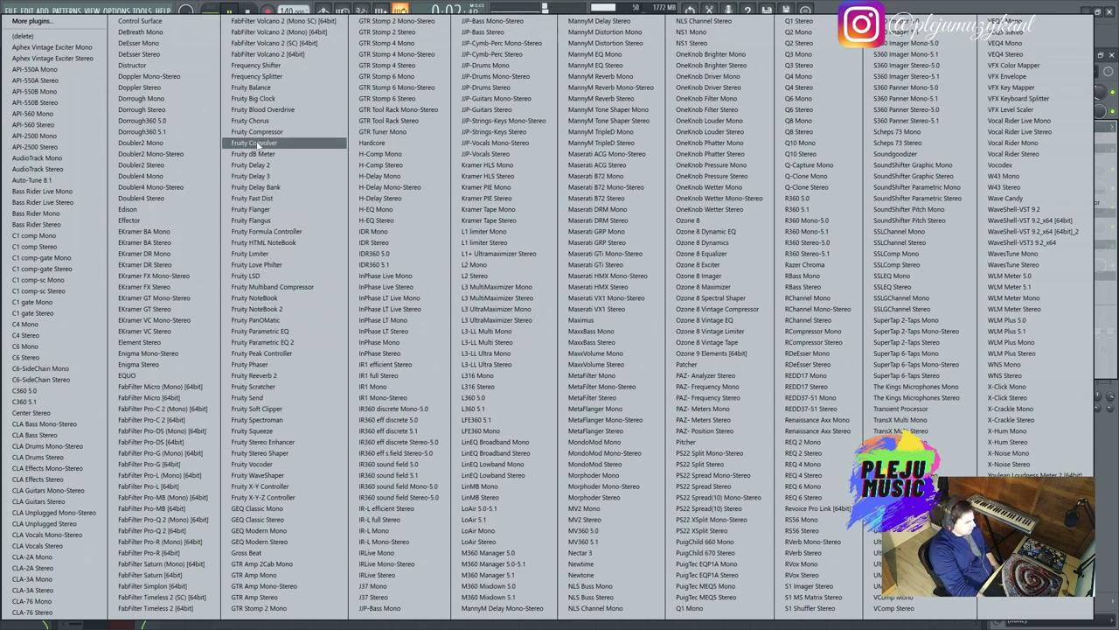
pyautogui.click(274, 199)
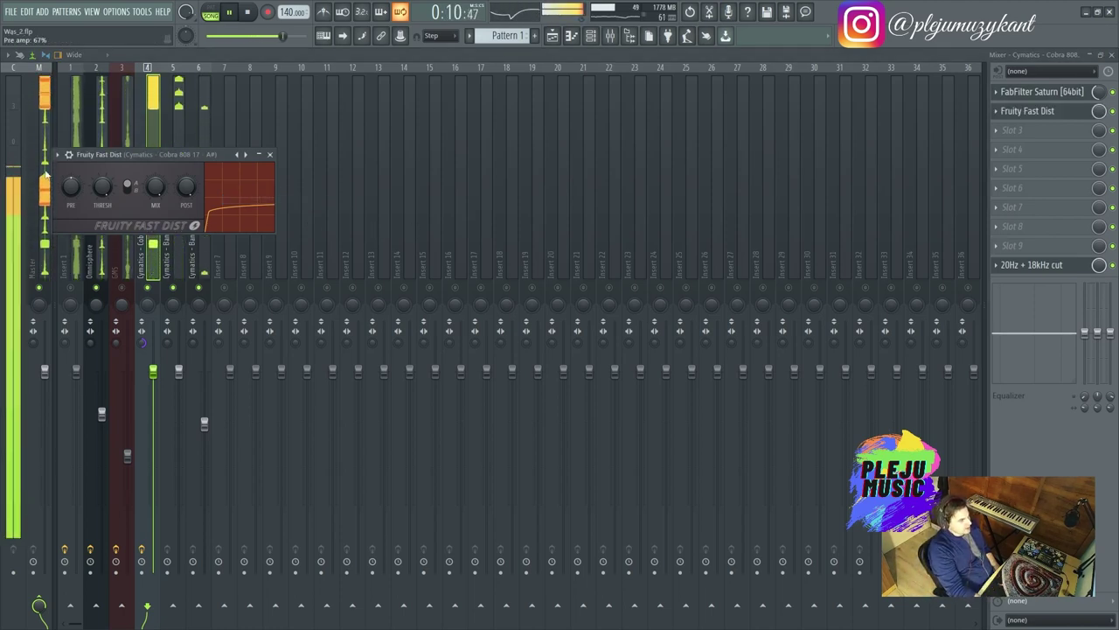
pyautogui.moveTo(117, 155); pyautogui.dragTo(340, 154)
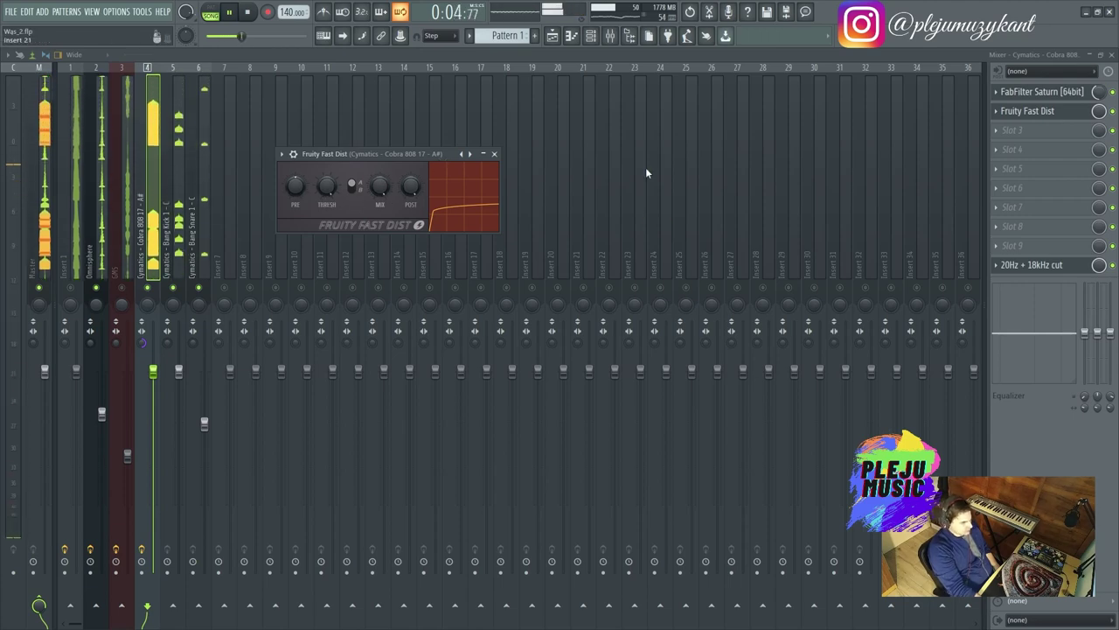
# Step: Replace Fruity Fast Dist with Fruity Chorus in the second effect slot of the Cobra 808 track
pyautogui.click(997, 114)
pyautogui.moveTo(1006, 129)
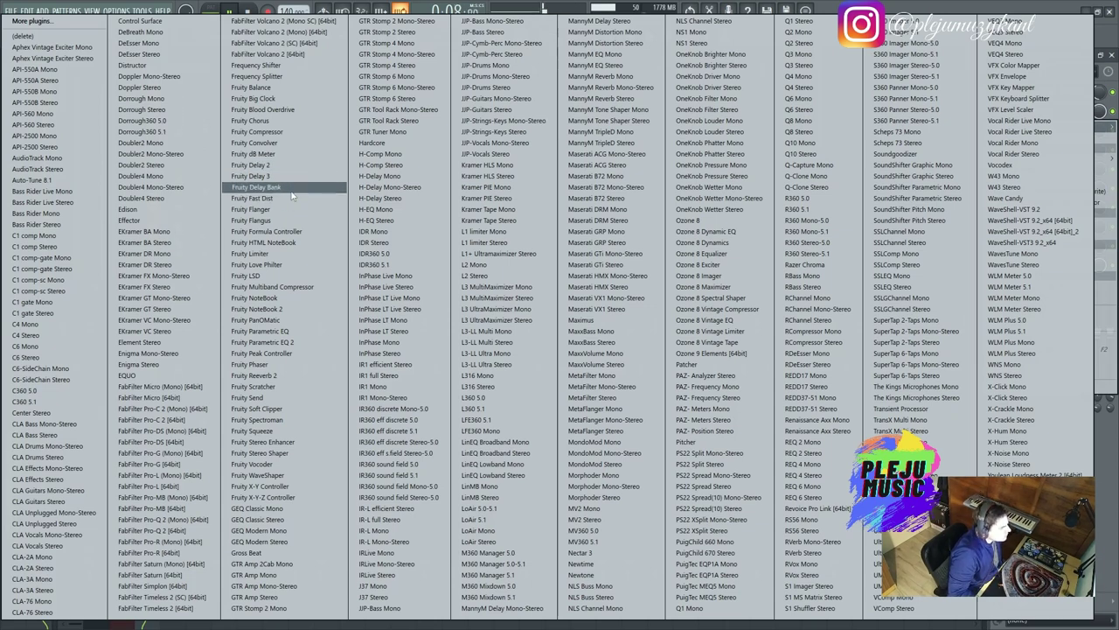
pyautogui.click(290, 119)
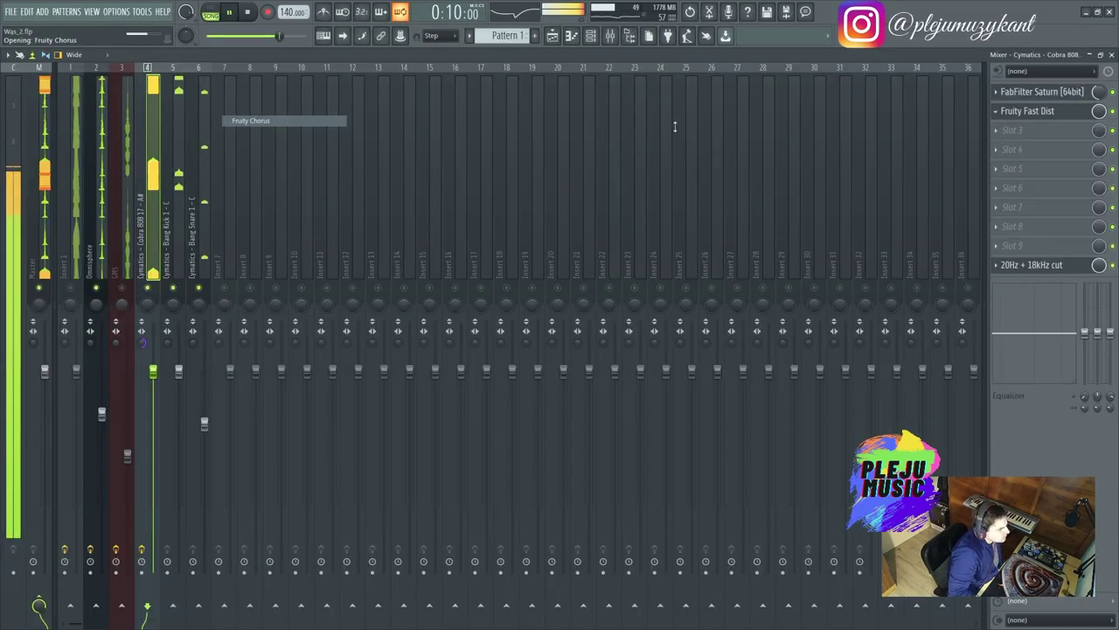
pyautogui.click(996, 111)
pyautogui.moveTo(1006, 126)
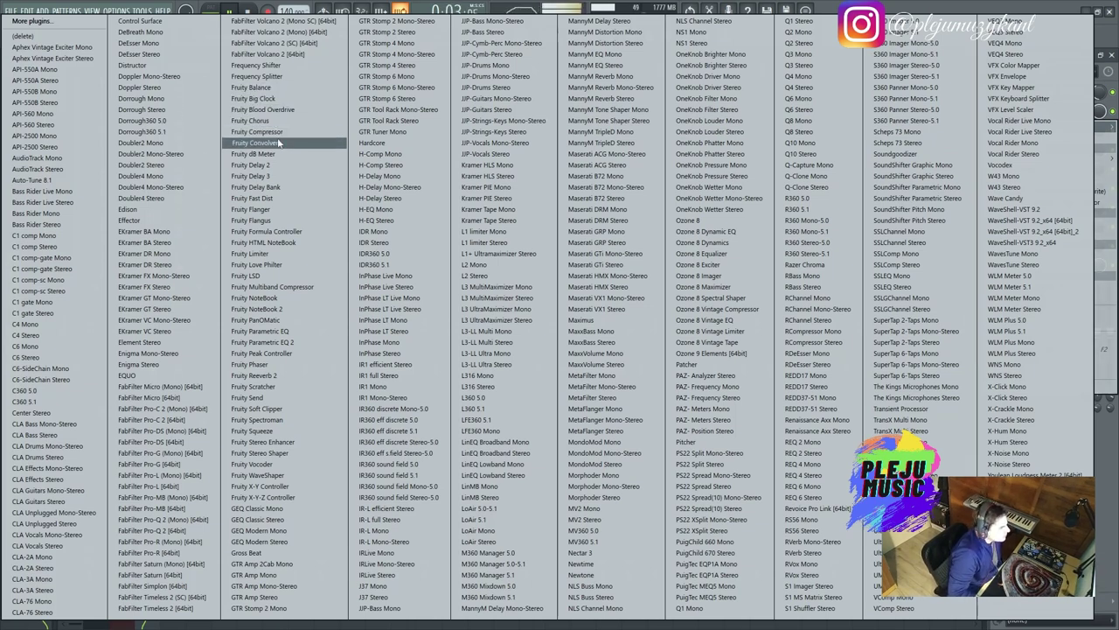
pyautogui.click(278, 142)
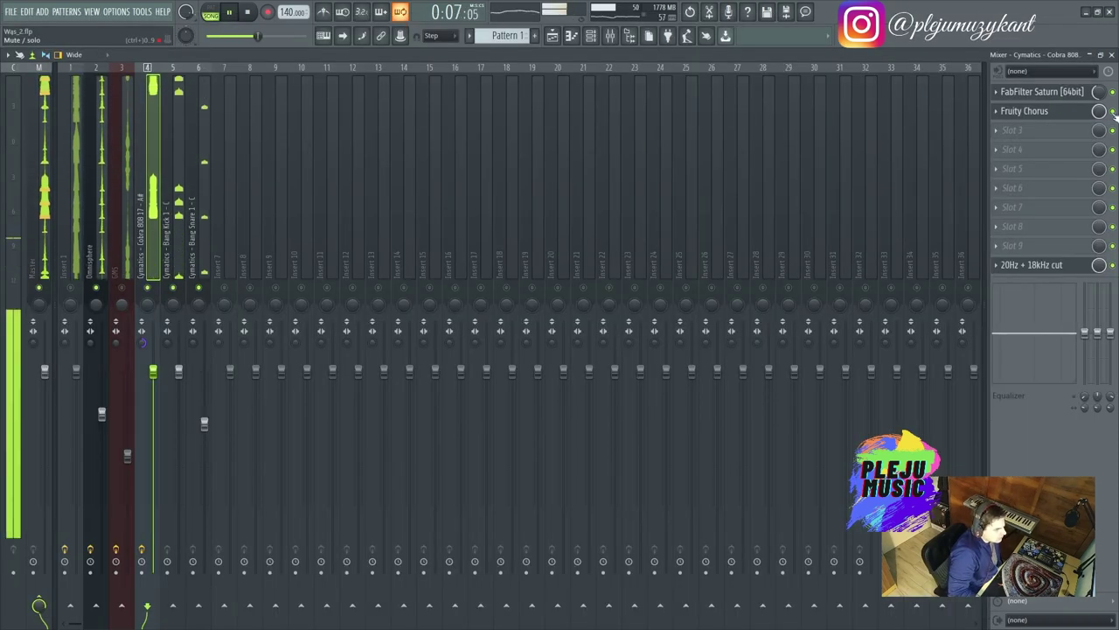
# Step: Bypass Fruity Chorus, load Fruity Blood Overdrive into the third effect slot, and open its controls
pyautogui.click(996, 111)
pyautogui.moveTo(995, 133)
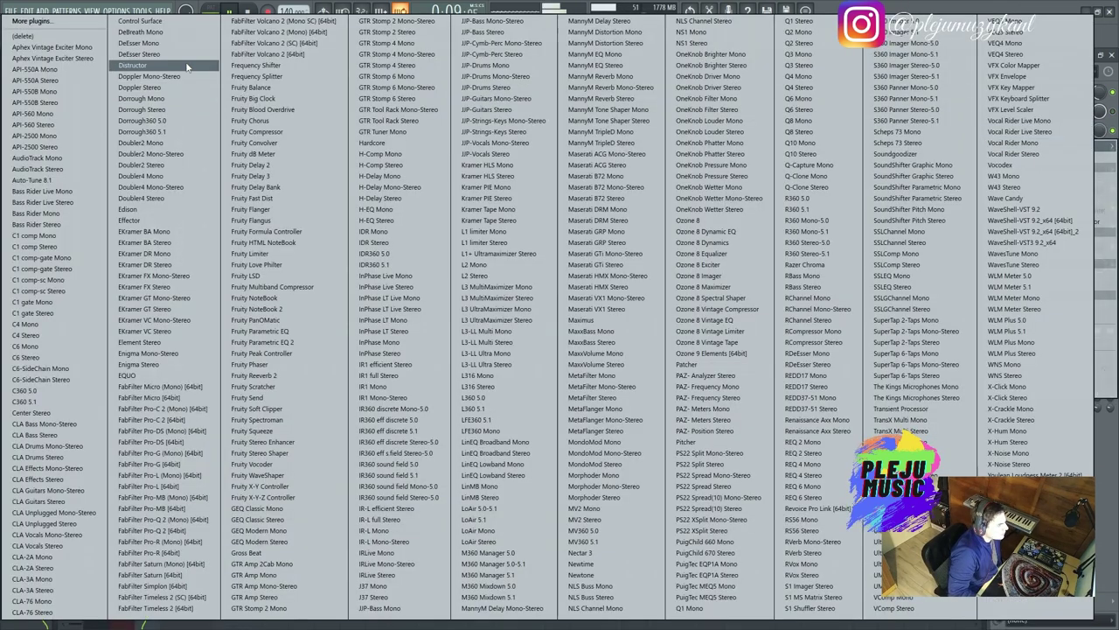
pyautogui.click(262, 110)
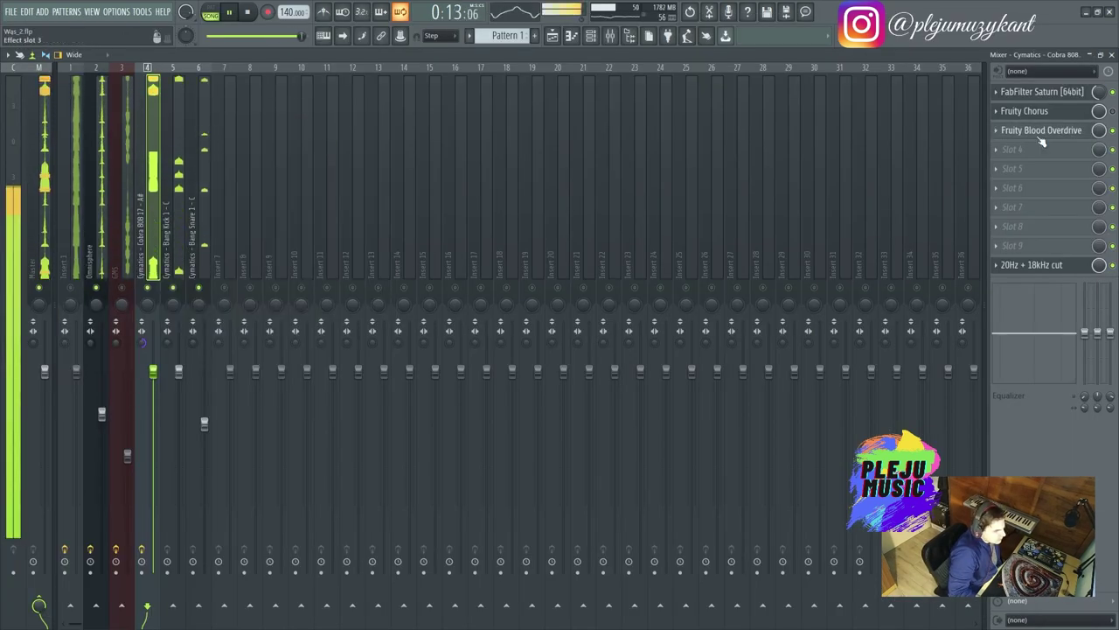
pyautogui.click(1041, 132)
pyautogui.moveTo(115, 157); pyautogui.dragTo(526, 155)
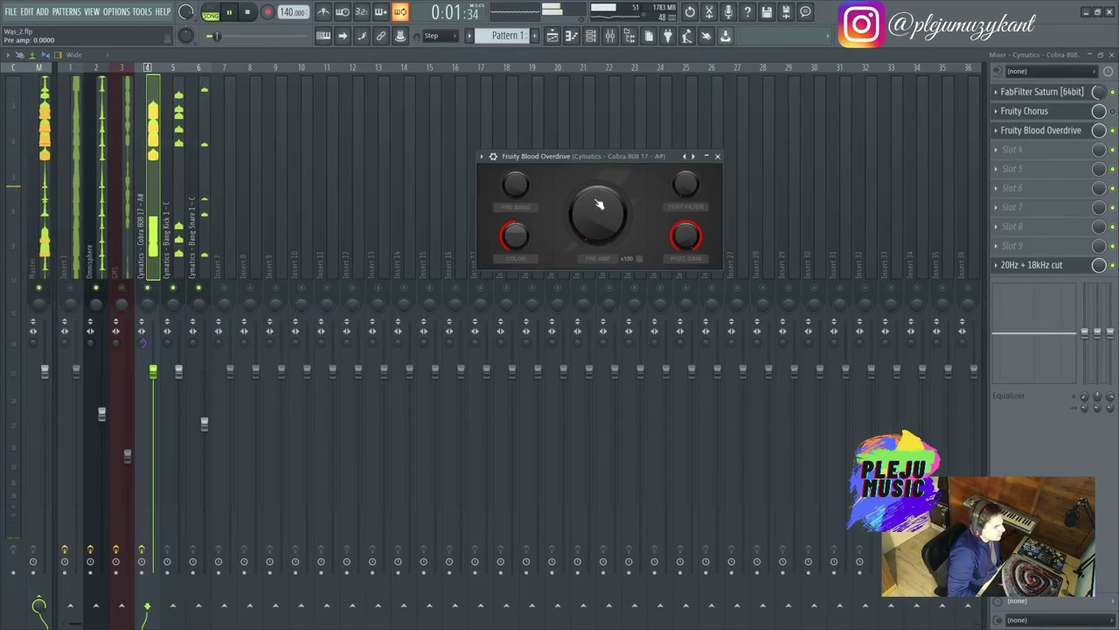
# Step: Raise the pre amp and post filter in Fruity Blood Overdrive on the 808, and bypass the effect
pyautogui.moveTo(599, 204); pyautogui.dragTo(600, 186)
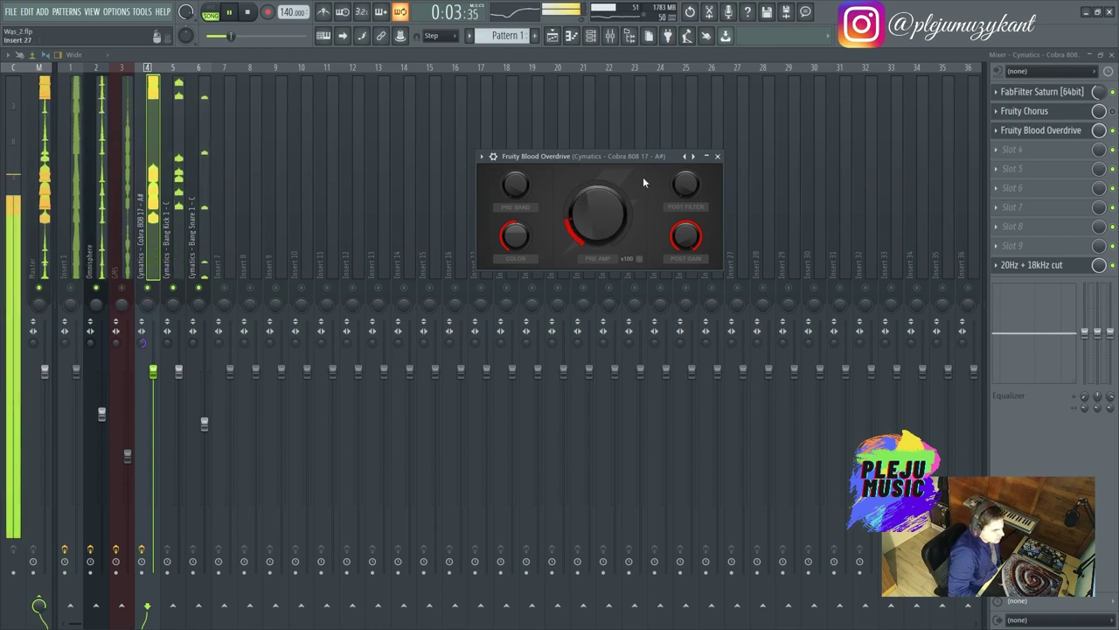
pyautogui.click(1041, 131)
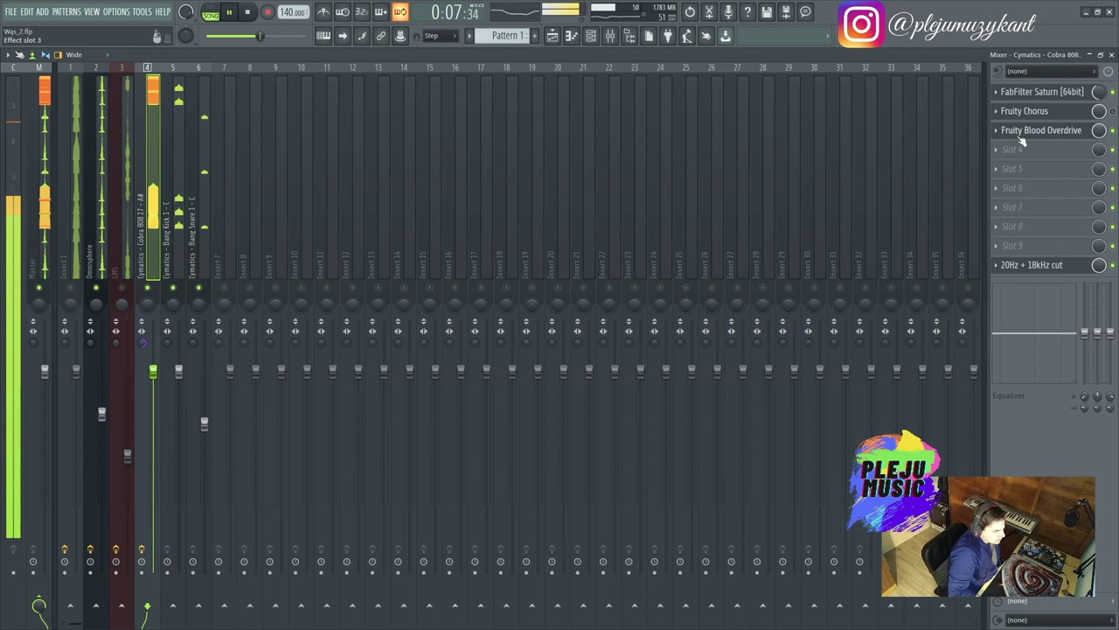
pyautogui.click(1023, 133)
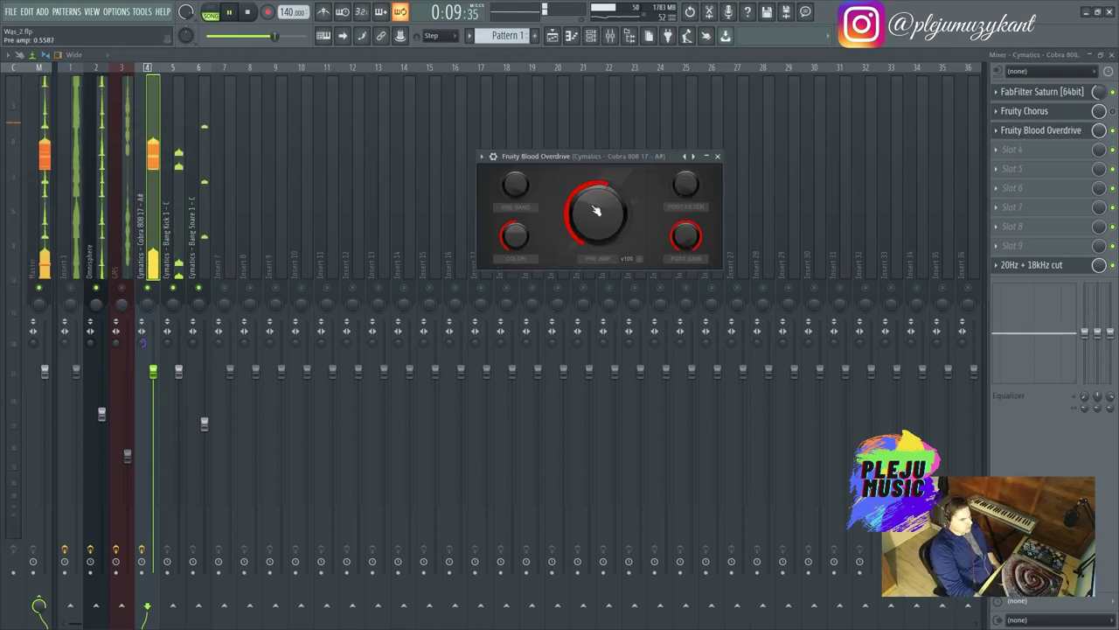
pyautogui.scroll(-5, 596, 211)
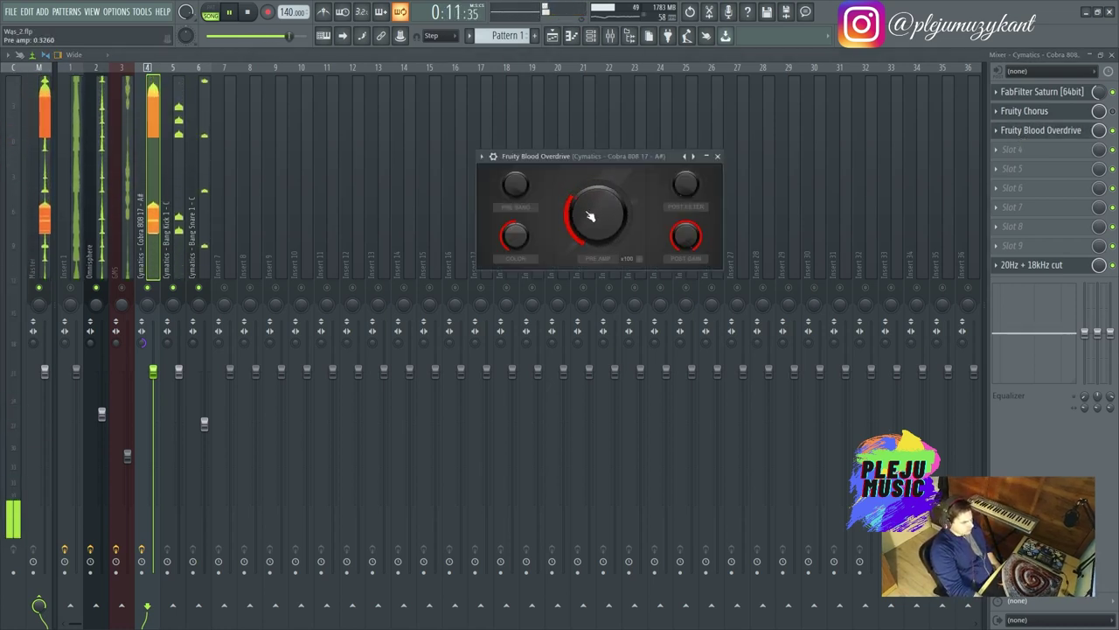
pyautogui.scroll(-2, 590, 216)
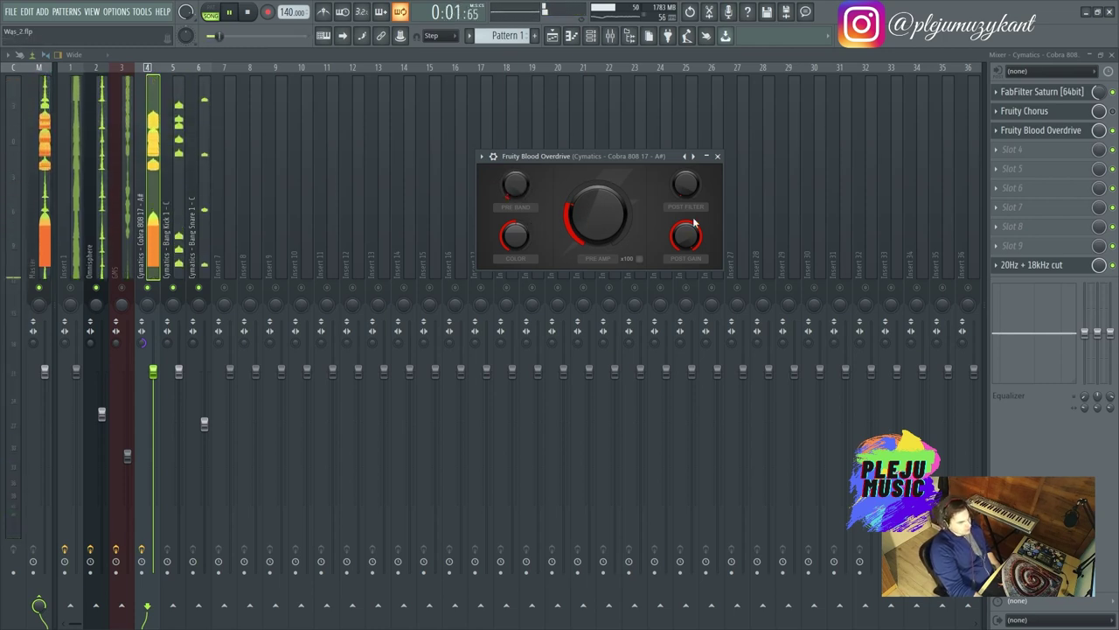
pyautogui.scroll(3, 687, 200)
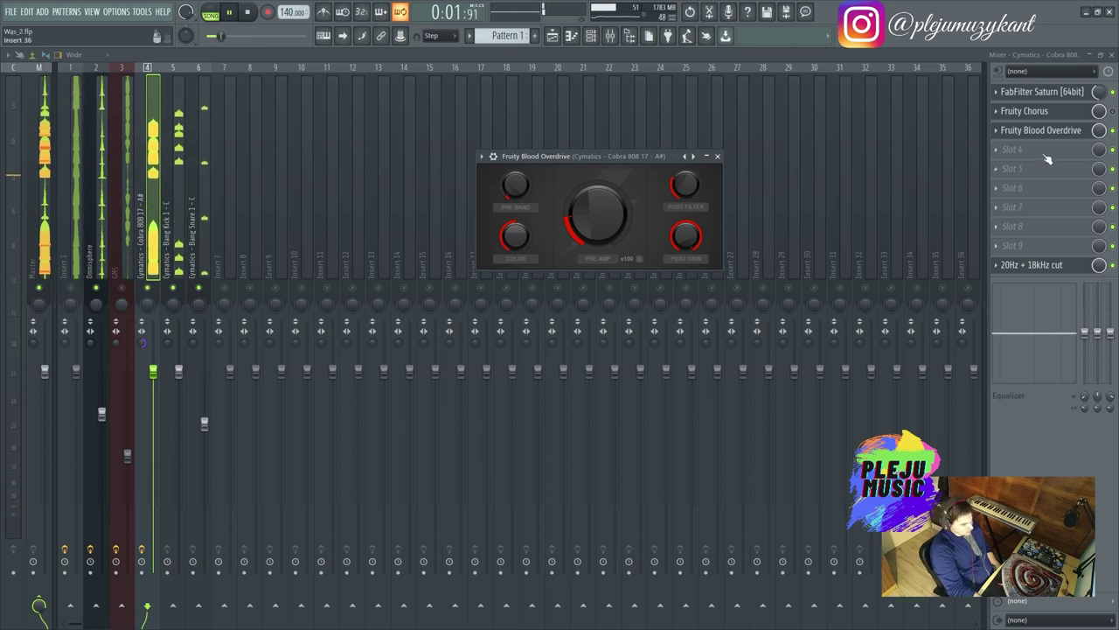
pyautogui.click(1114, 129)
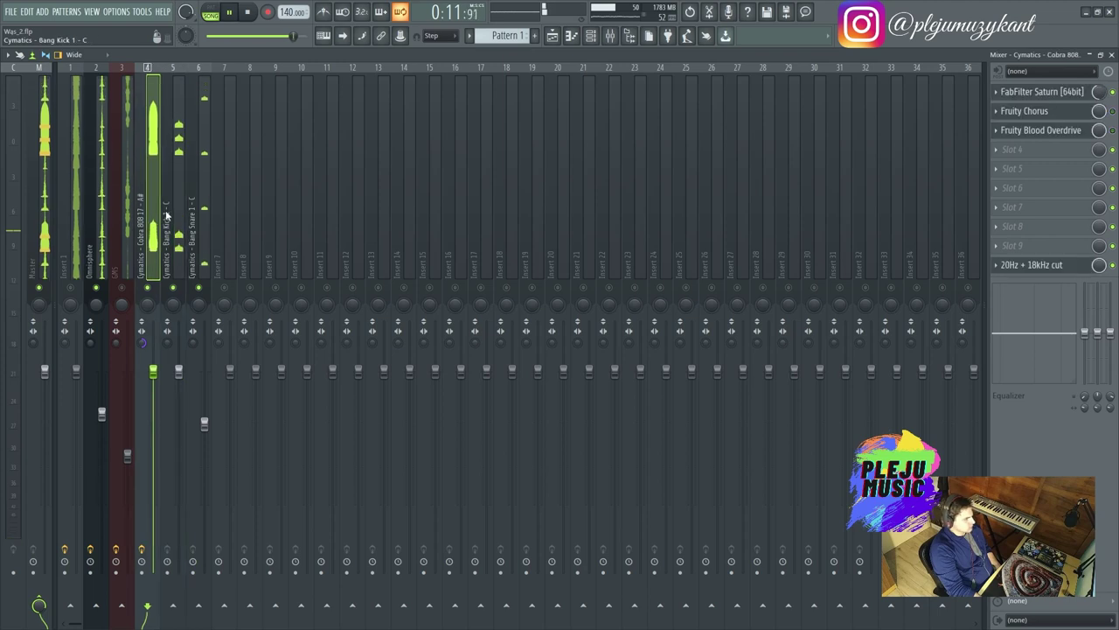
# Step: Fine-tune the high-pass band in the 808's 20Hz + 18kHz cut equalizer and close it
pyautogui.click(1041, 265)
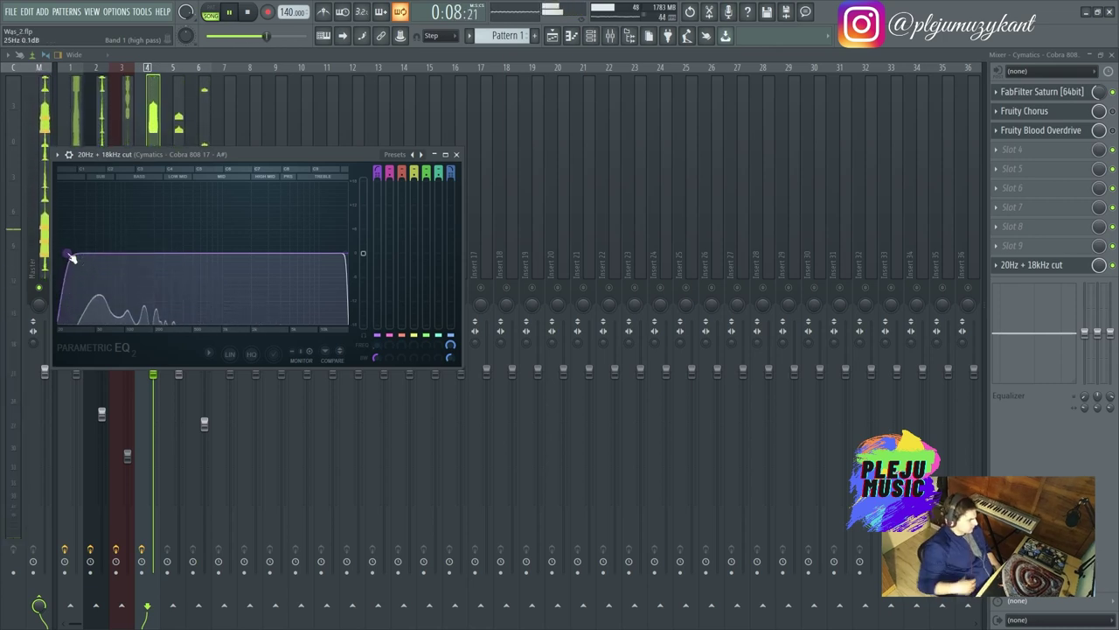
pyautogui.moveTo(71, 258)
pyautogui.mouseDown()
pyautogui.moveTo(52, 244)
pyautogui.moveTo(68, 261)
pyautogui.mouseUp()
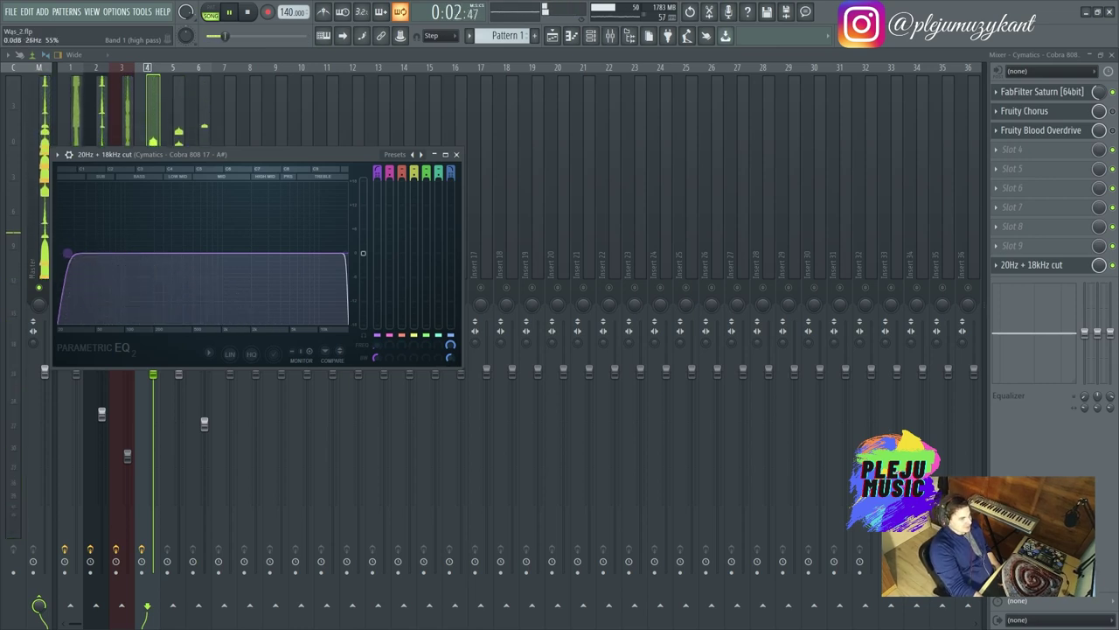
pyautogui.moveTo(67, 253); pyautogui.dragTo(68, 257)
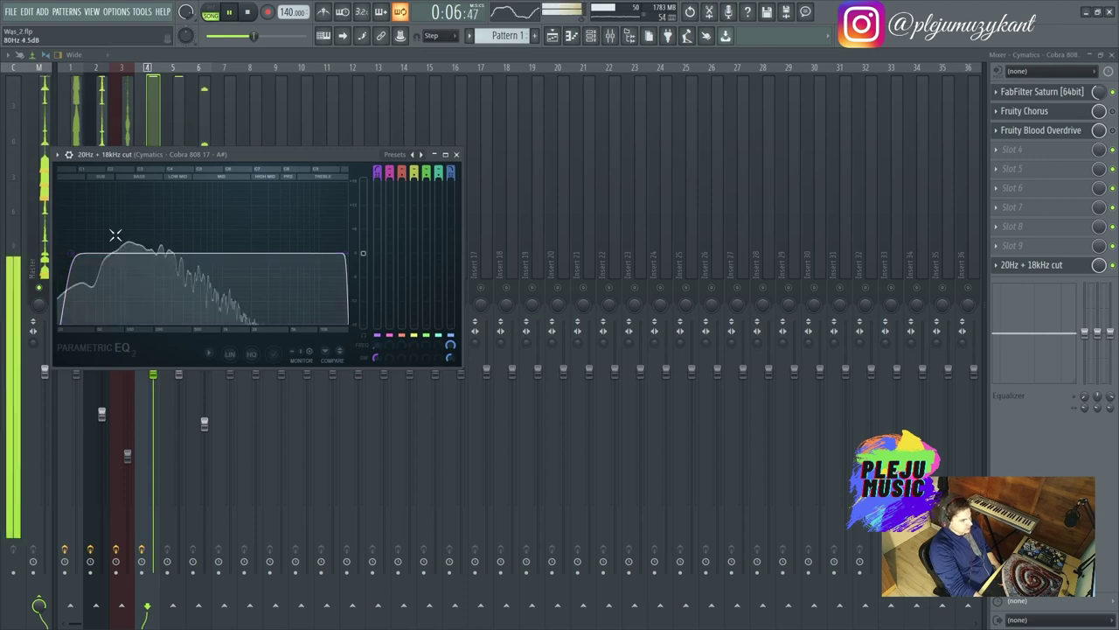
pyautogui.click(455, 154)
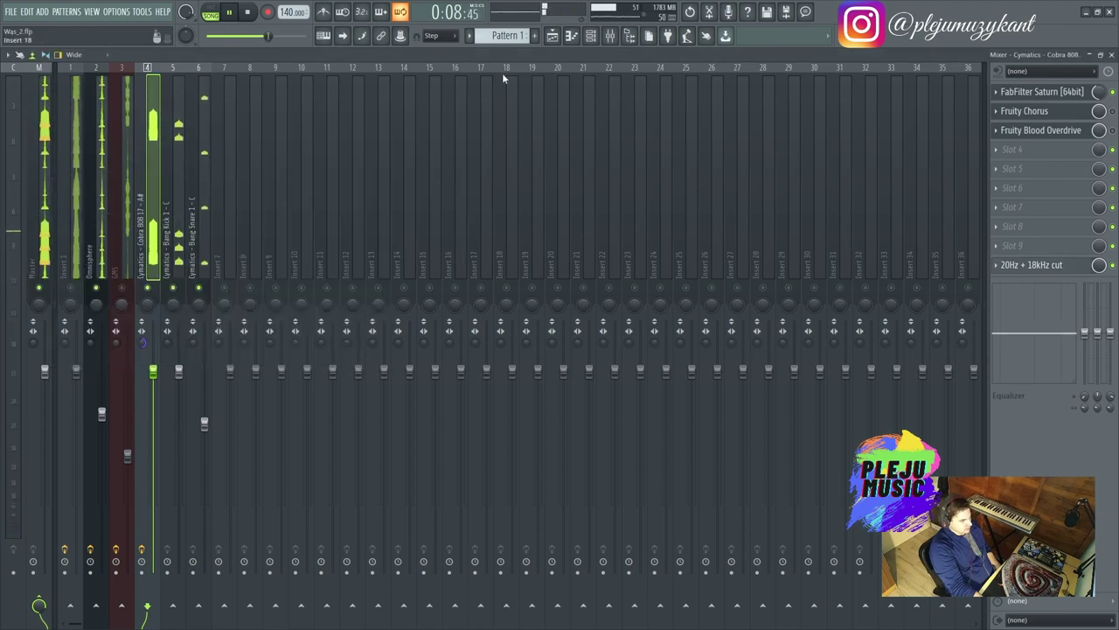
pyautogui.click(551, 37)
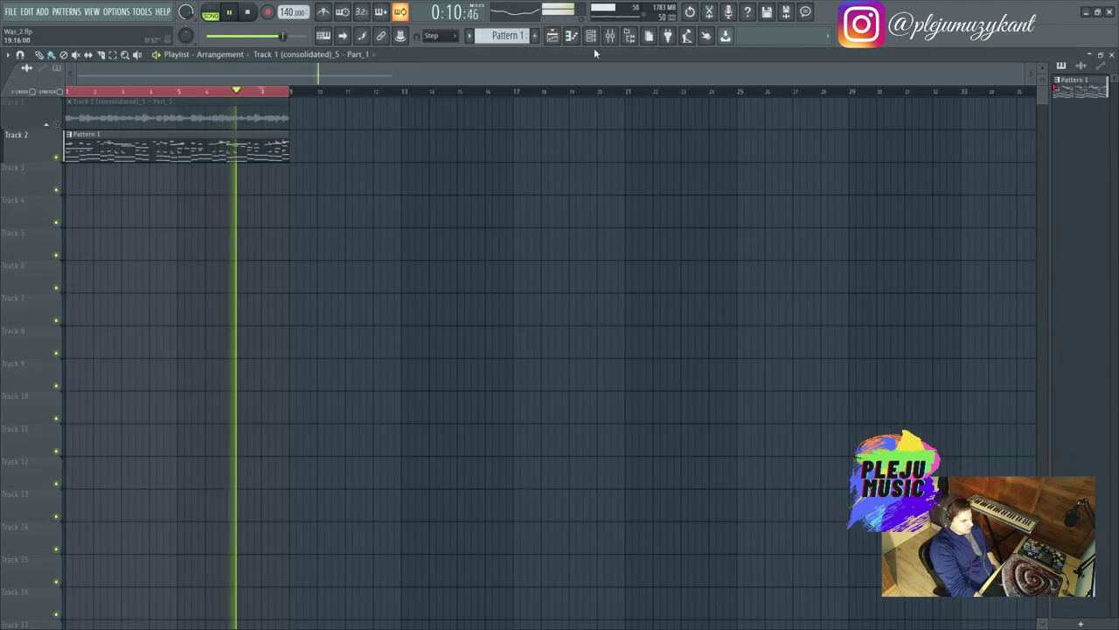
pyautogui.click(591, 37)
pyautogui.click(609, 37)
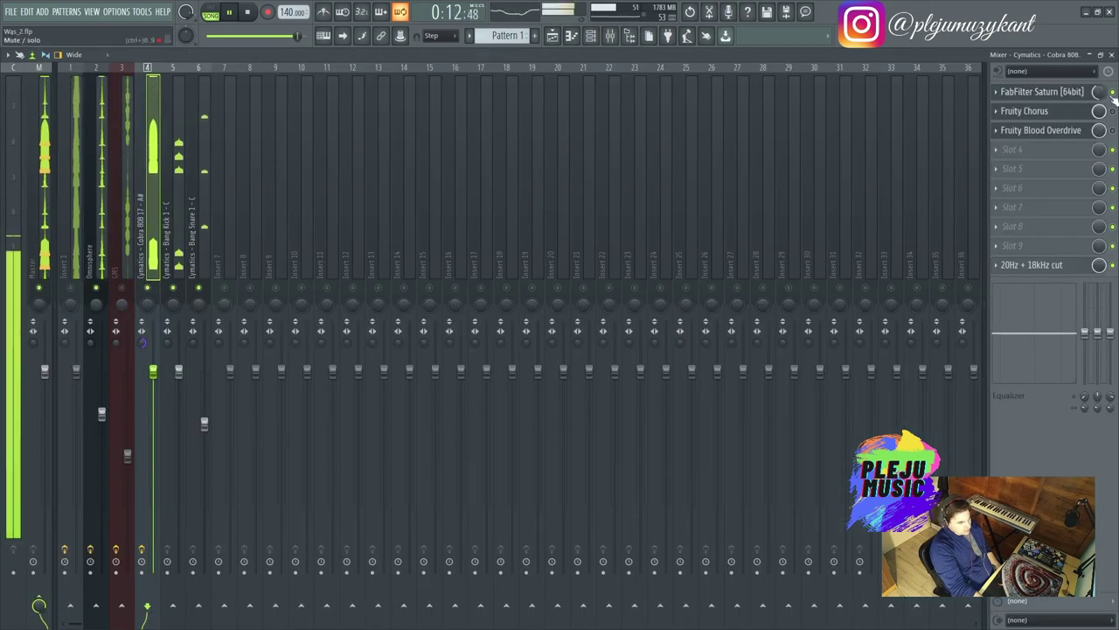
# Step: Set the Band 1 Drive of FabFilter Saturn on the Cobra 808 track to about 80% and close the plugin
pyautogui.click(1041, 91)
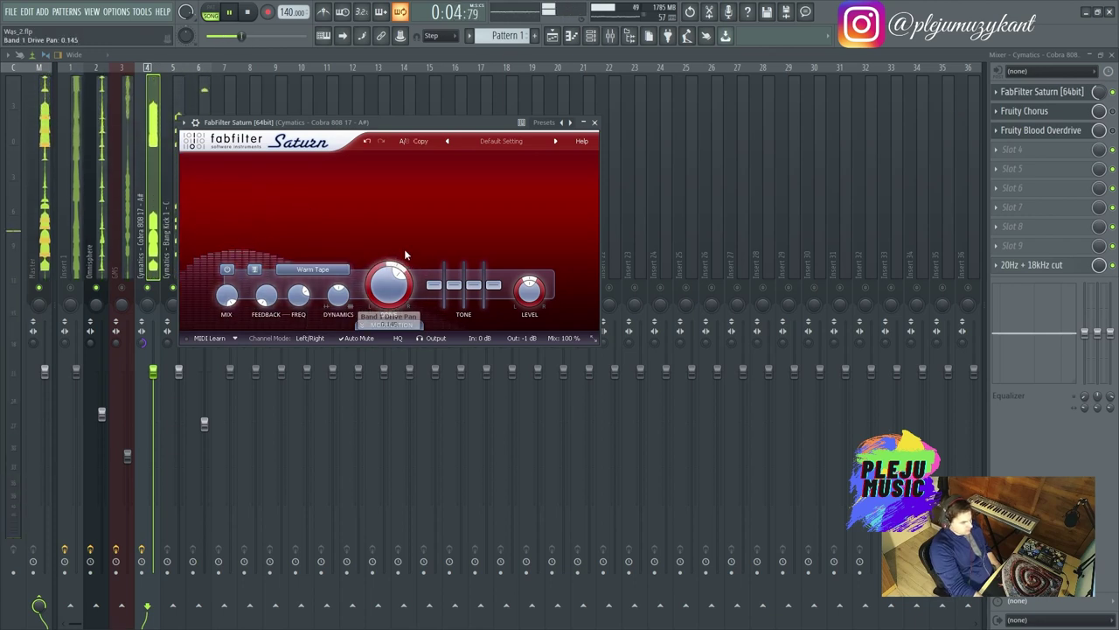
pyautogui.moveTo(404, 248); pyautogui.dragTo(386, 269)
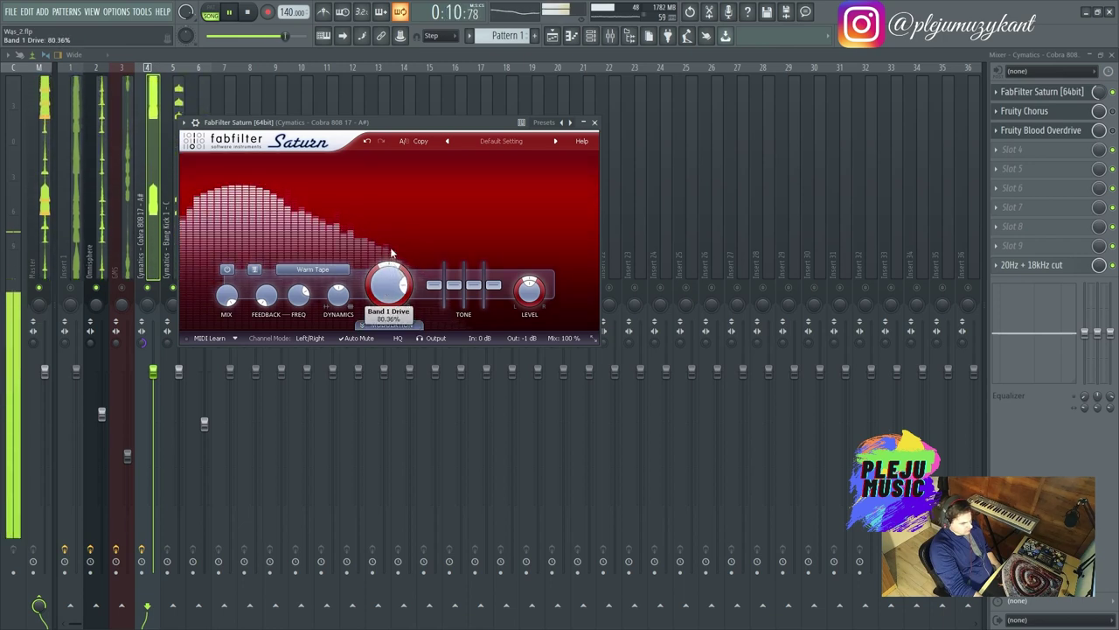
pyautogui.moveTo(391, 253); pyautogui.dragTo(382, 253)
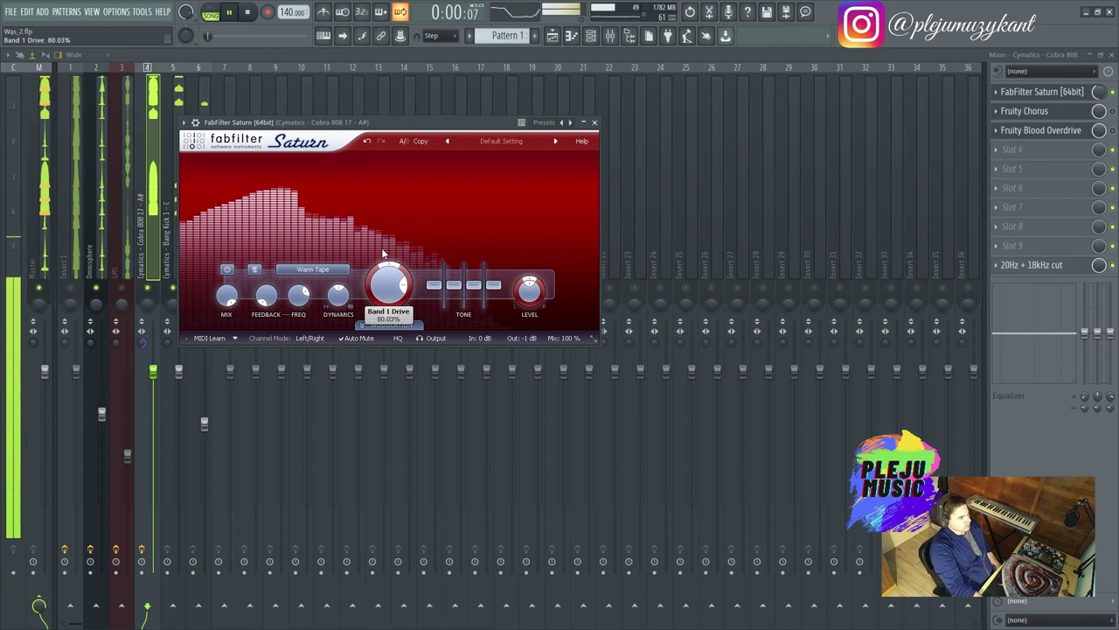
pyautogui.click(595, 121)
# Step: Examine the Bang Kick channel's sample waveform and miscellaneous sampler settings from the channel rack
pyautogui.click(592, 41)
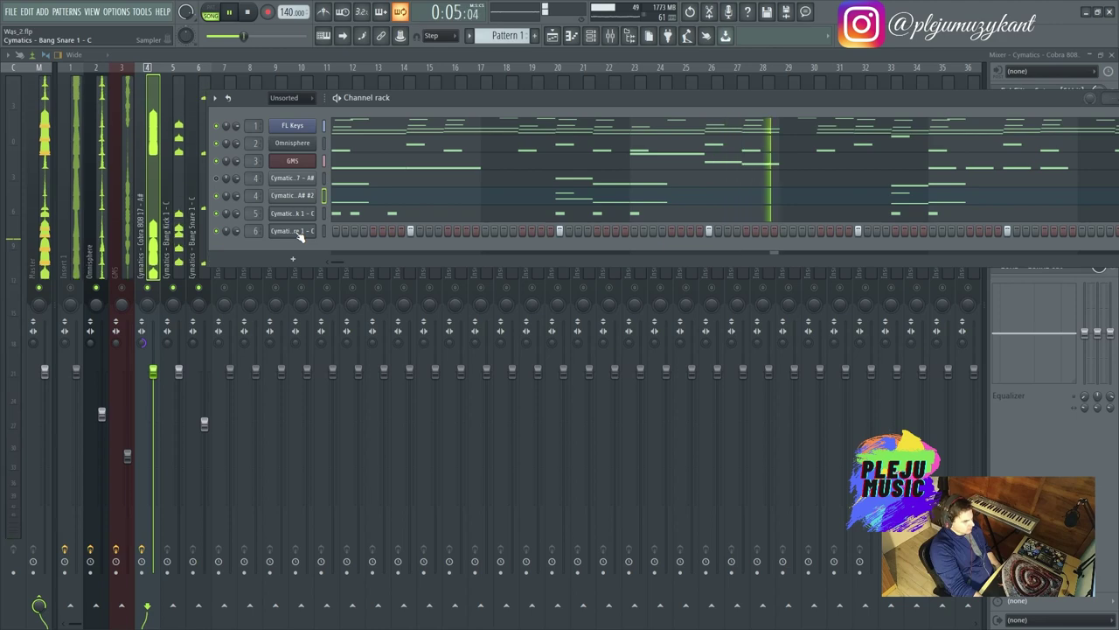
pyautogui.click(292, 213)
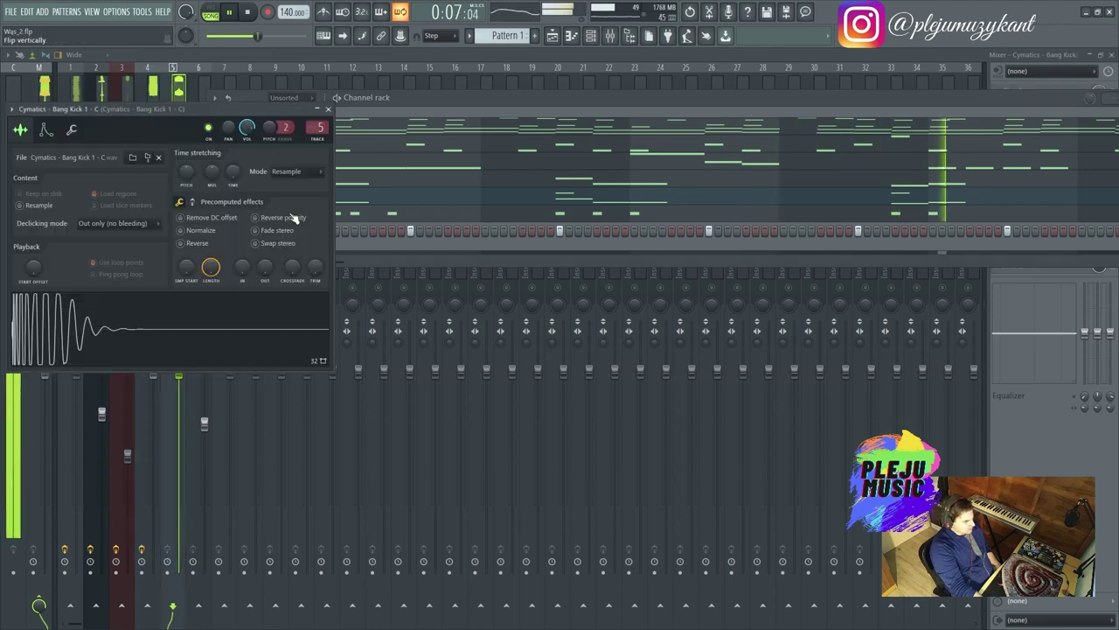
pyautogui.moveTo(124, 111); pyautogui.dragTo(304, 103)
pyautogui.click(240, 122)
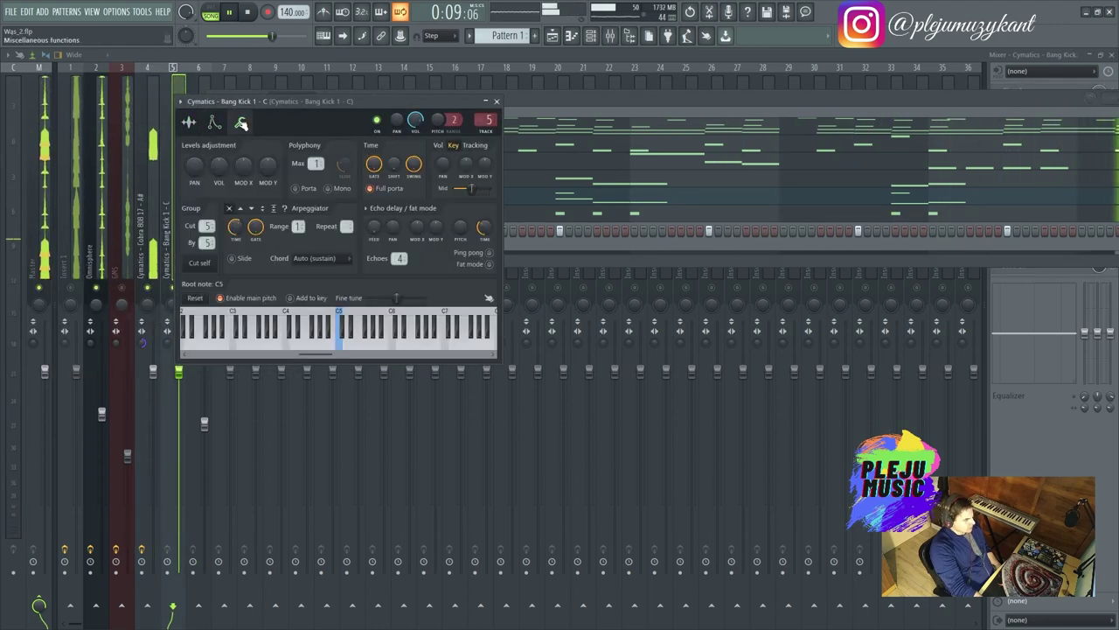
pyautogui.click(190, 125)
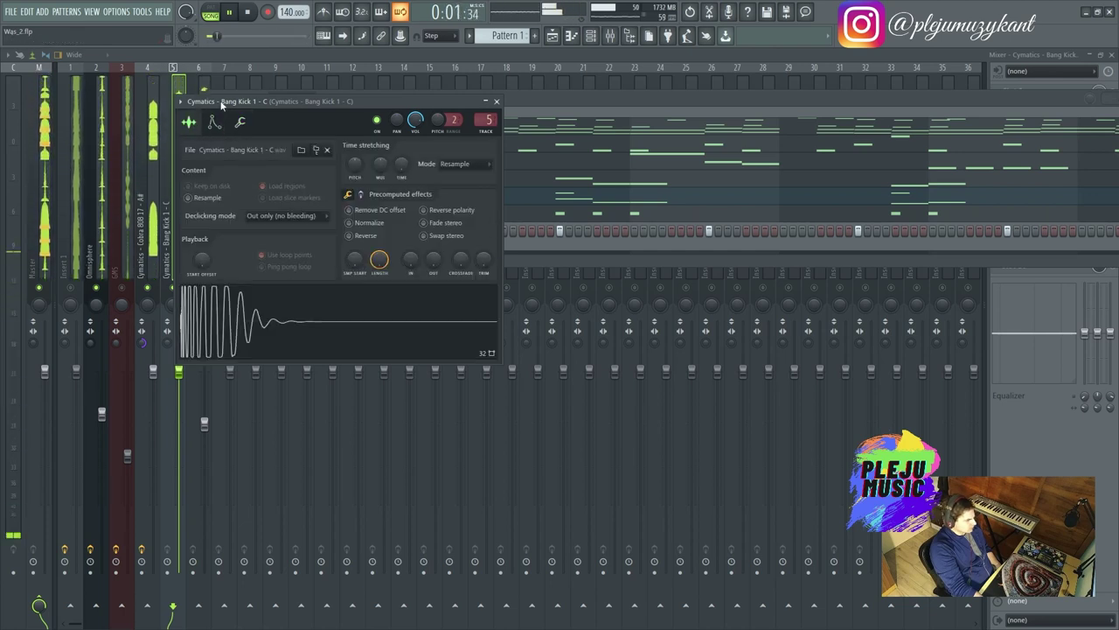
pyautogui.moveTo(221, 102); pyautogui.dragTo(593, 236)
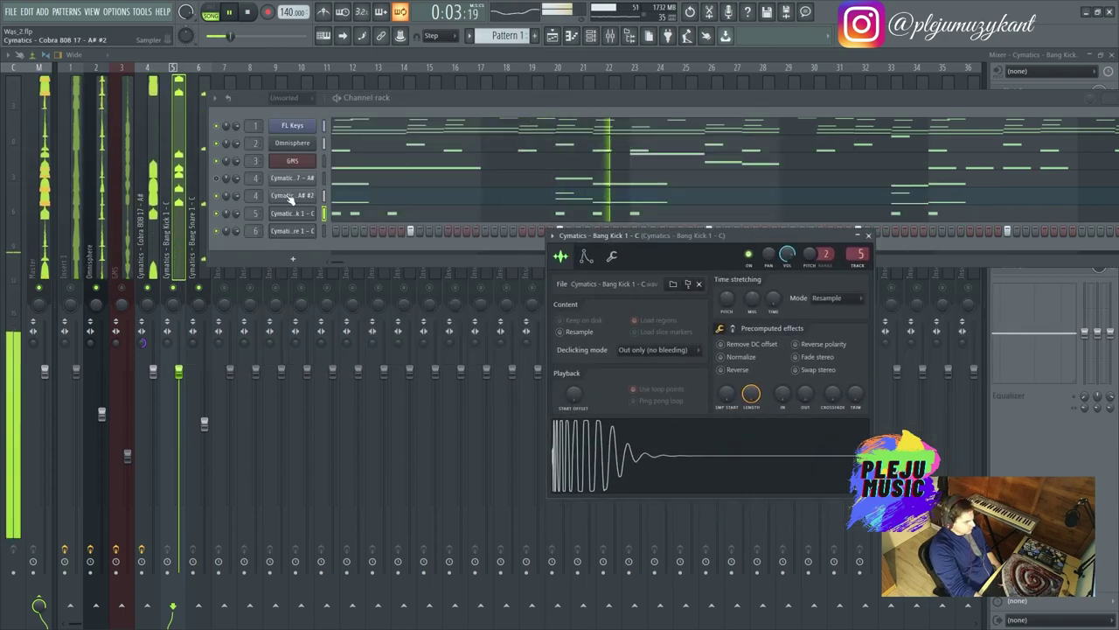
# Step: Examine the cloned Cobra 808 channel's sample, volume envelope and miscellaneous sampler settings
pyautogui.click(291, 196)
pyautogui.click(292, 196)
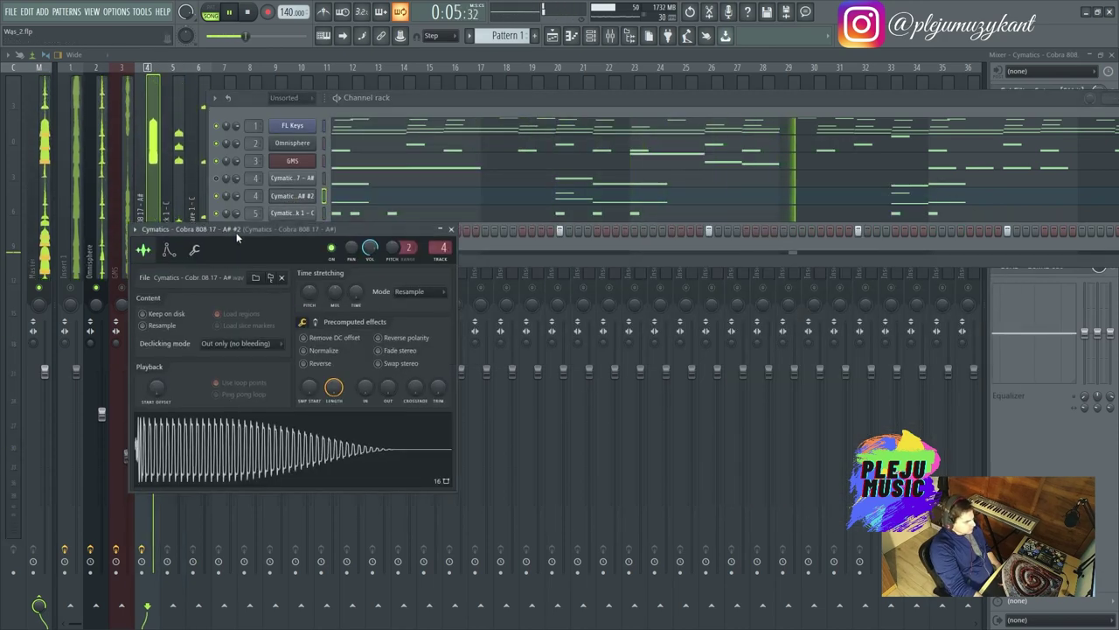
pyautogui.moveTo(188, 226); pyautogui.dragTo(259, 201)
pyautogui.click(236, 222)
pyautogui.click(260, 223)
pyautogui.click(237, 221)
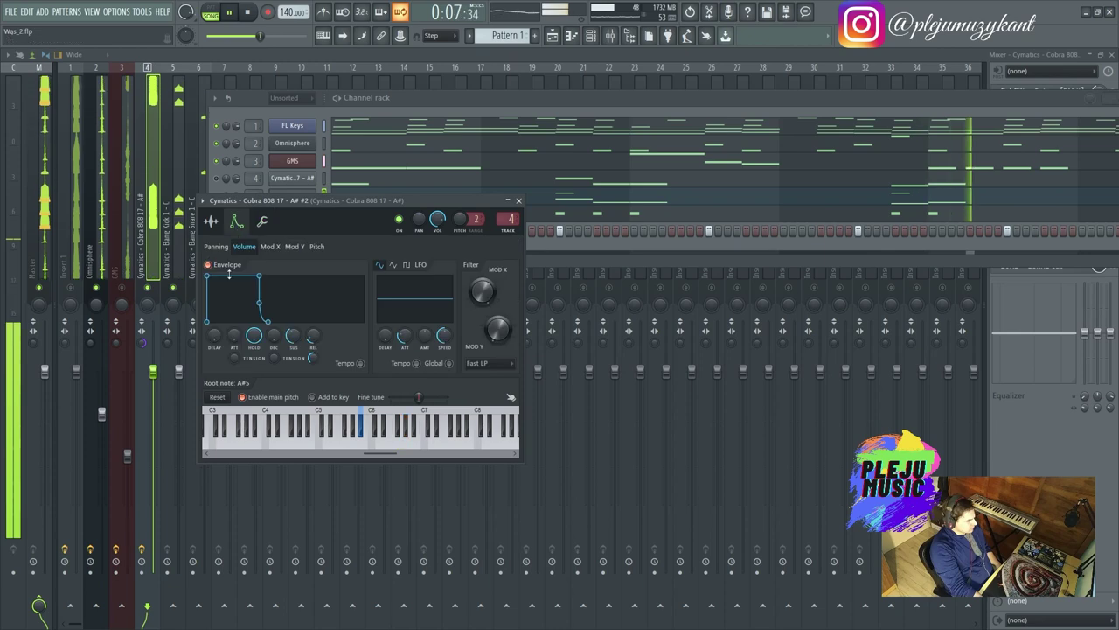
pyautogui.click(261, 223)
pyautogui.click(236, 221)
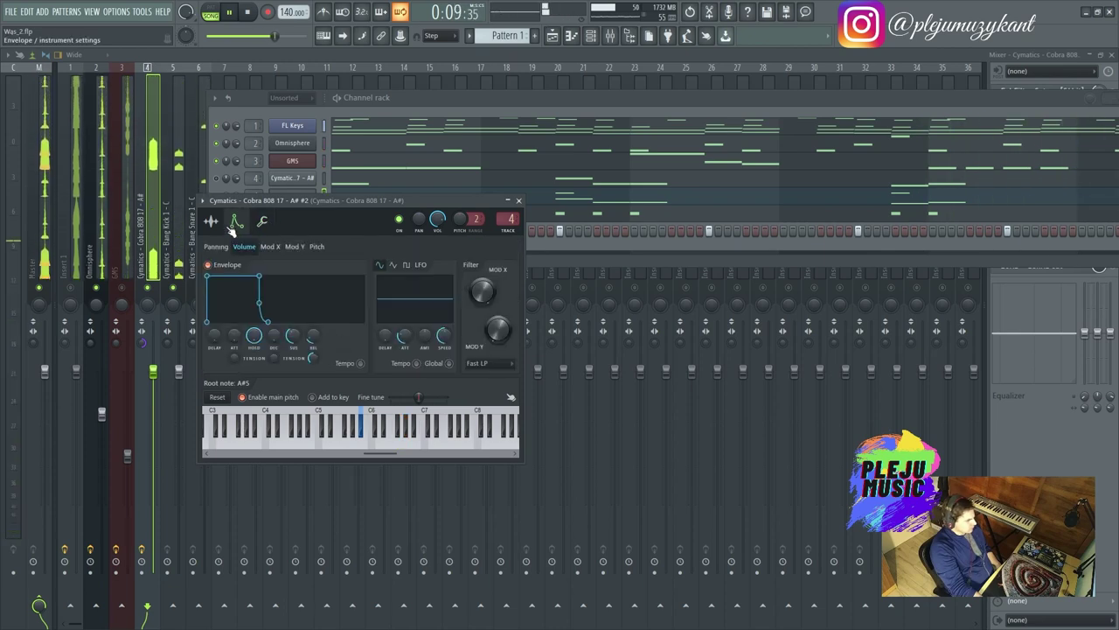
# Step: Raise the Boost precomputed effect on the cloned Cobra 808 channel's sample and close the channel window
pyautogui.click(212, 223)
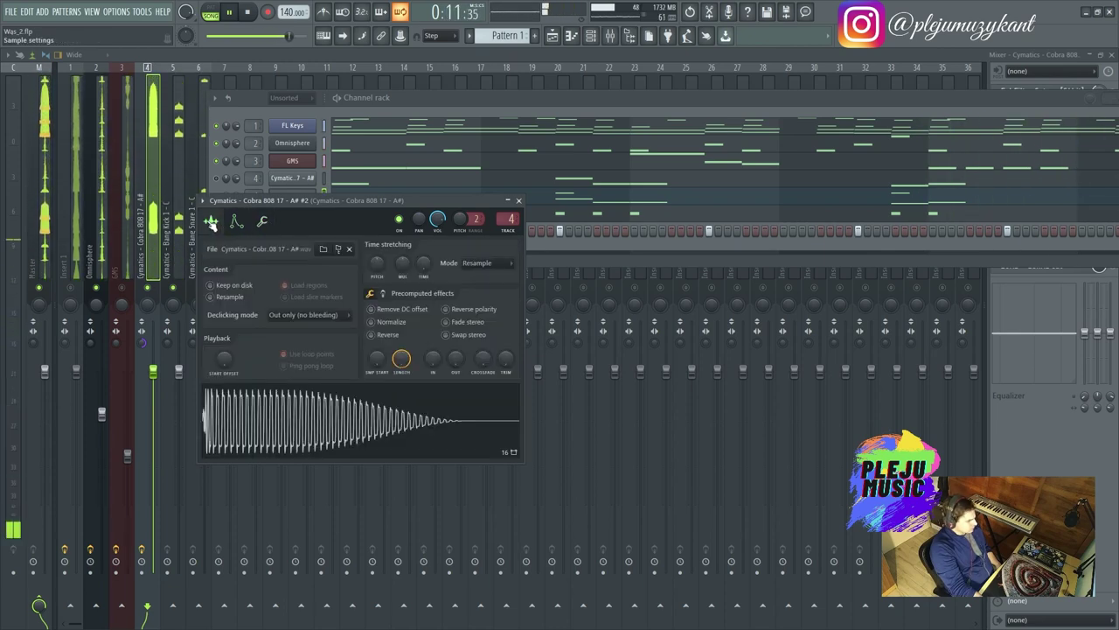
pyautogui.moveTo(377, 313); pyautogui.dragTo(377, 306)
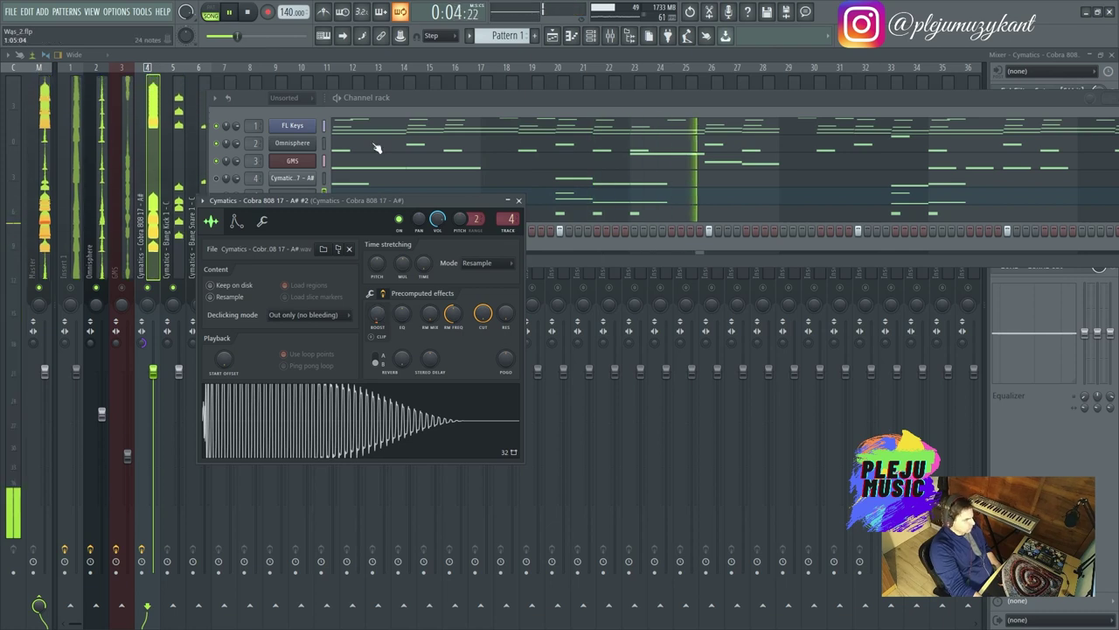
pyautogui.click(518, 200)
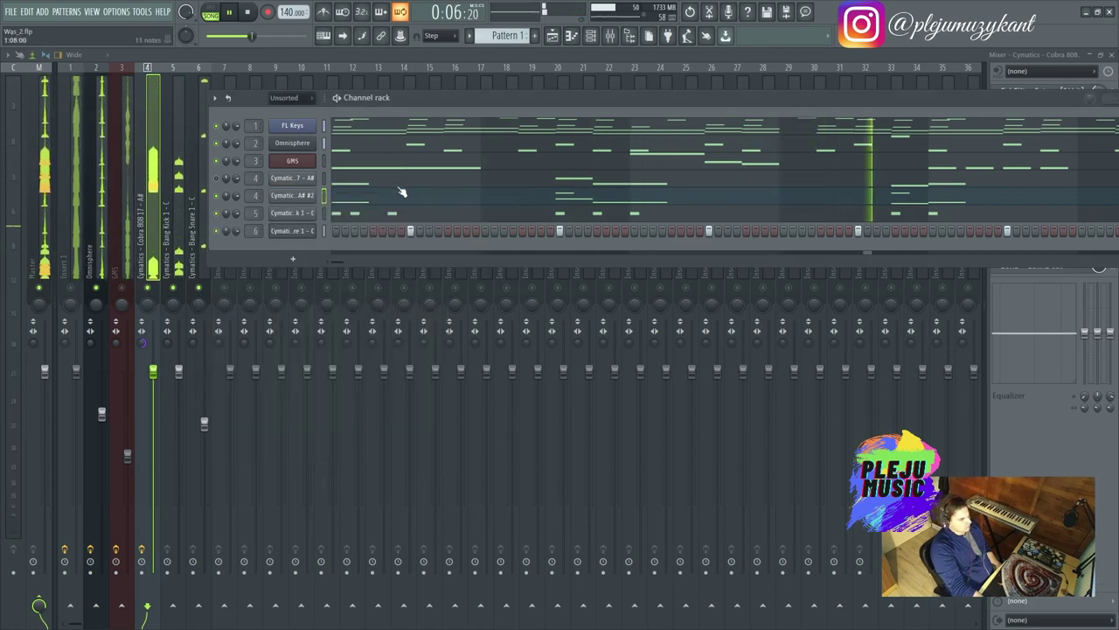
# Step: Open the cloned Cobra 808's piano roll and try adding short slide notes on A7 in bar 2 and B7 at the start of bar 3
pyautogui.rightClick(306, 203)
pyautogui.click(320, 195)
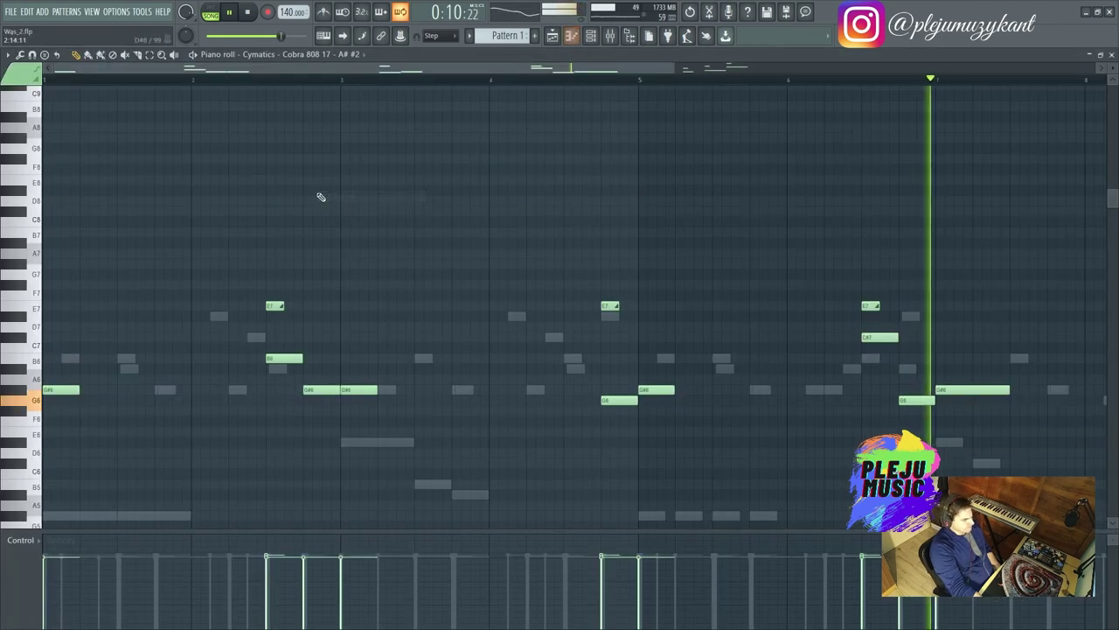
pyautogui.scroll(-3, 313, 206)
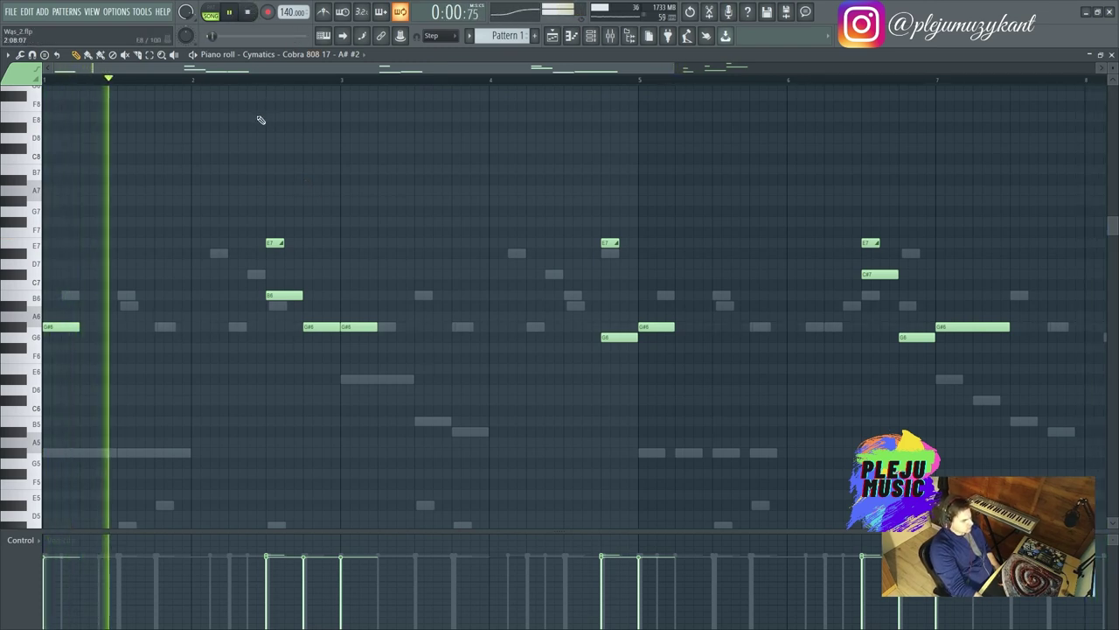
pyautogui.click(306, 190)
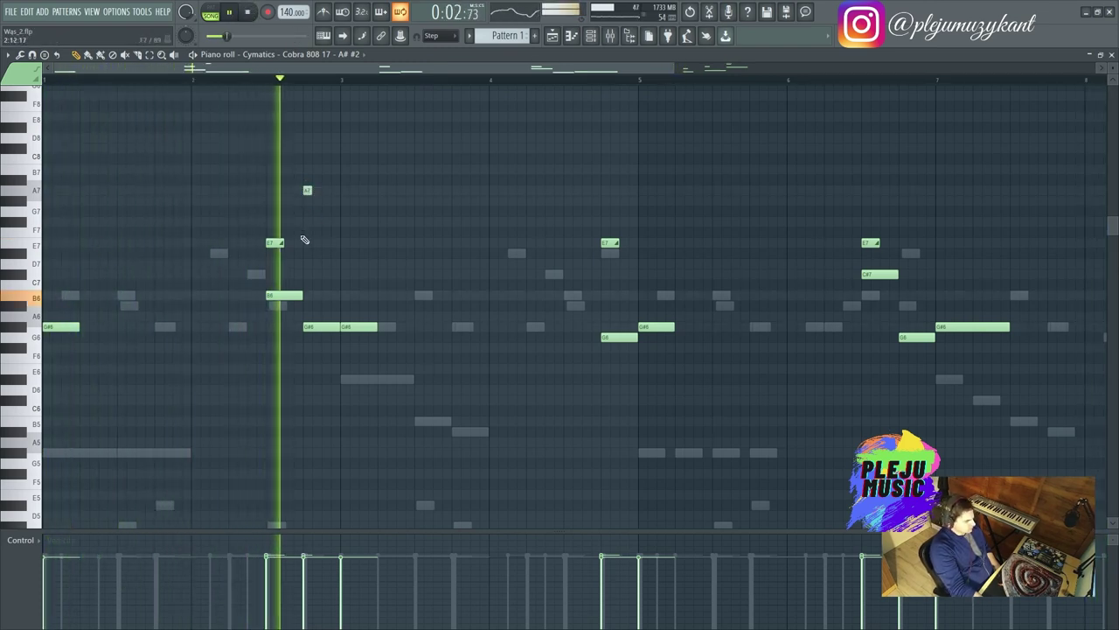
pyautogui.press('space')
pyautogui.doubleClick(307, 190)
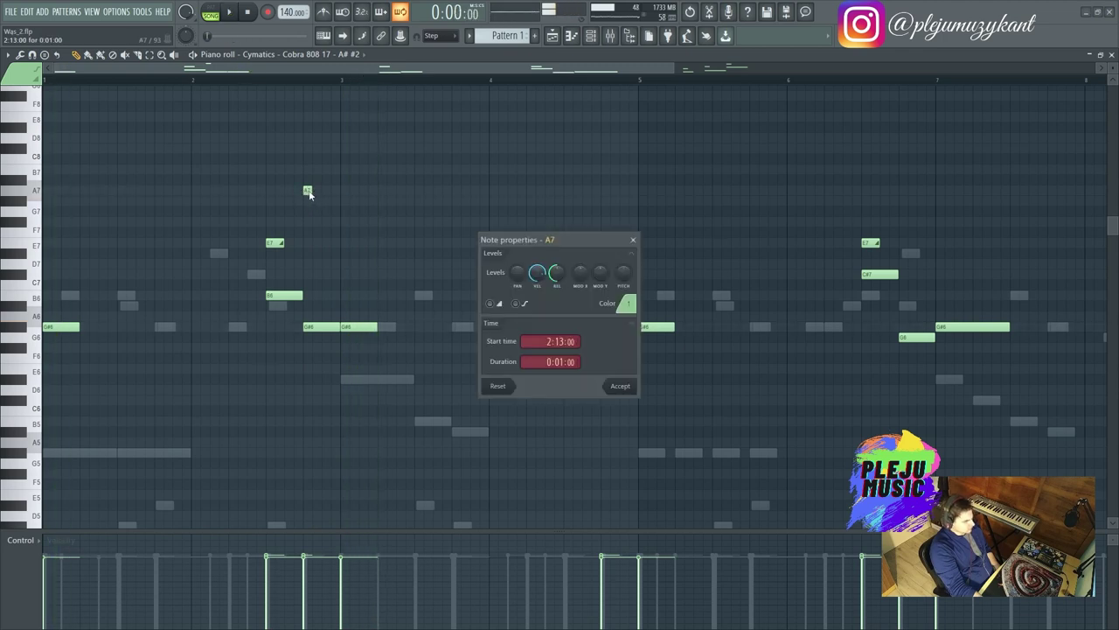
pyautogui.click(621, 387)
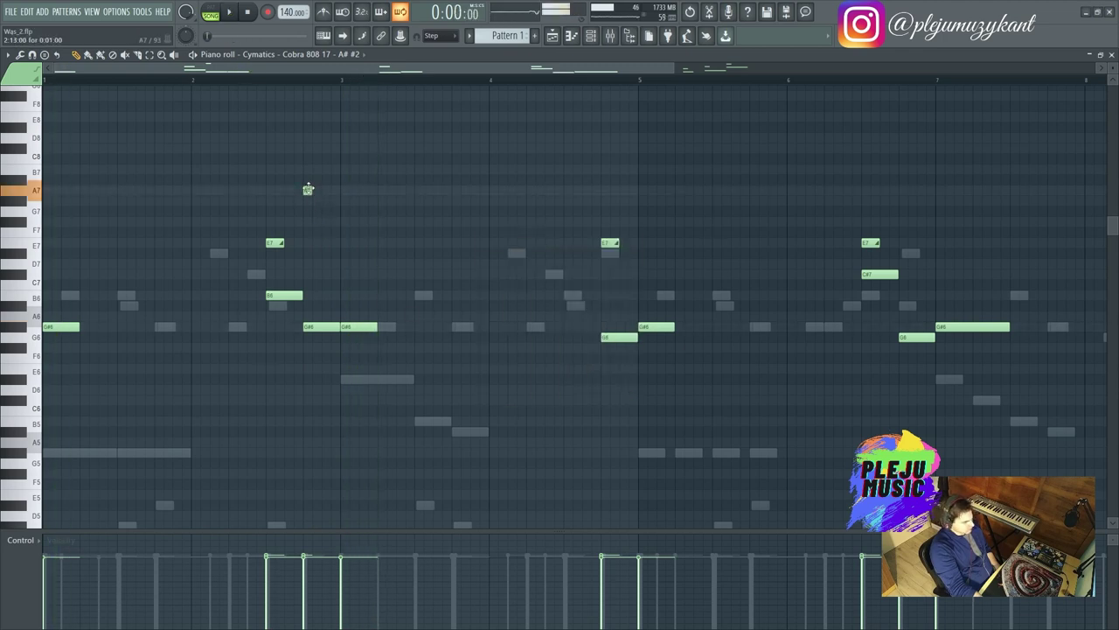
pyautogui.doubleClick(307, 190)
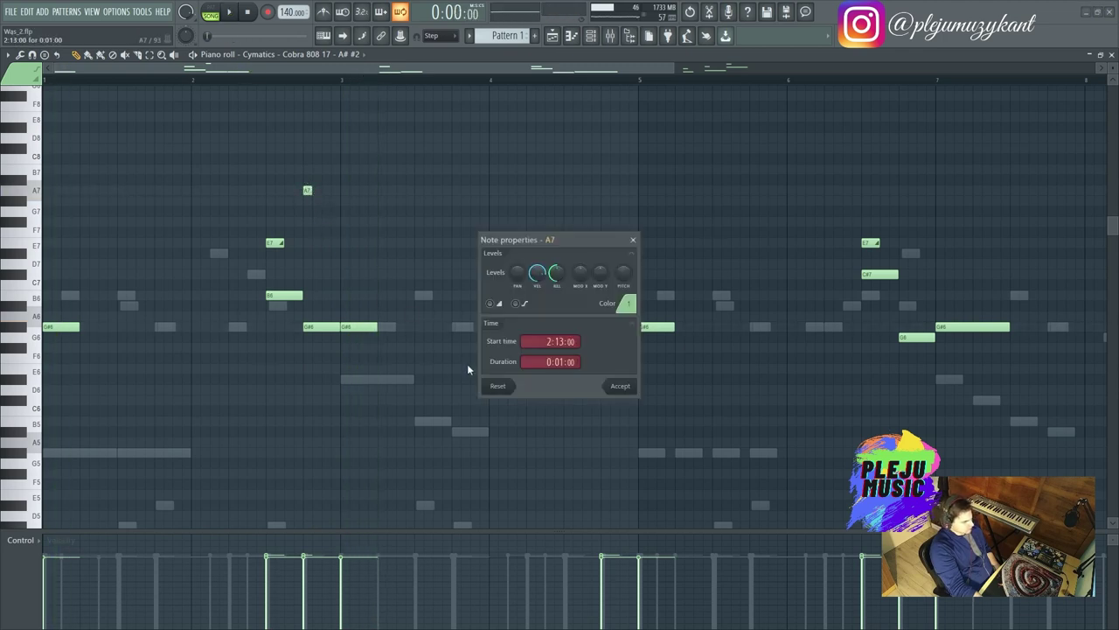
pyautogui.click(629, 389)
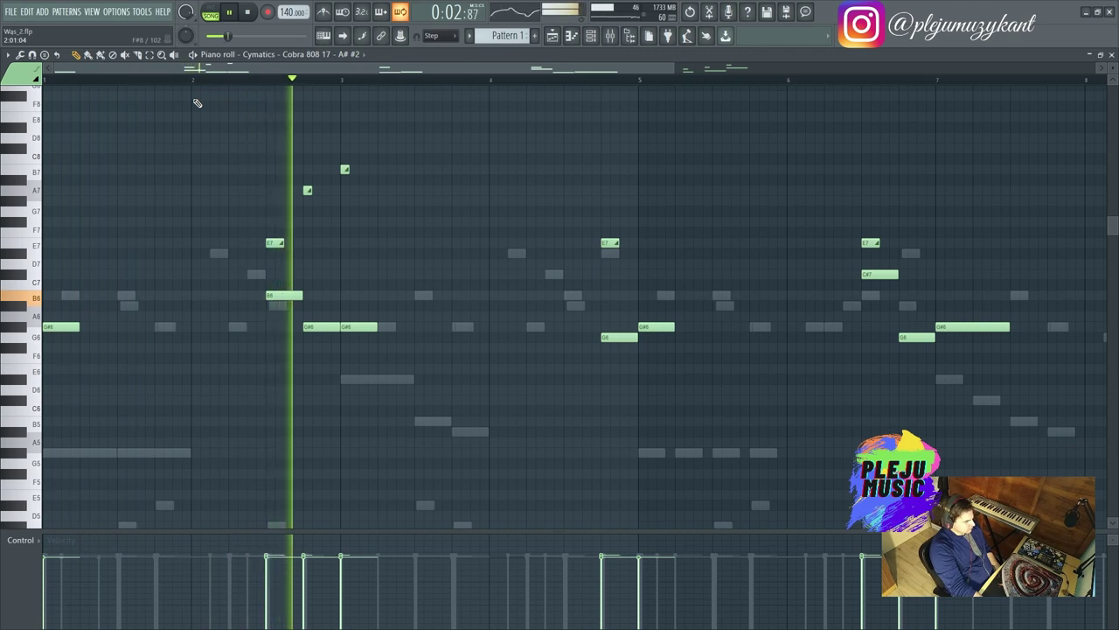
# Step: Try lowering the short slide note in bar 2 to G#7 and the one at the start of bar 3 to B6
pyautogui.click(306, 200)
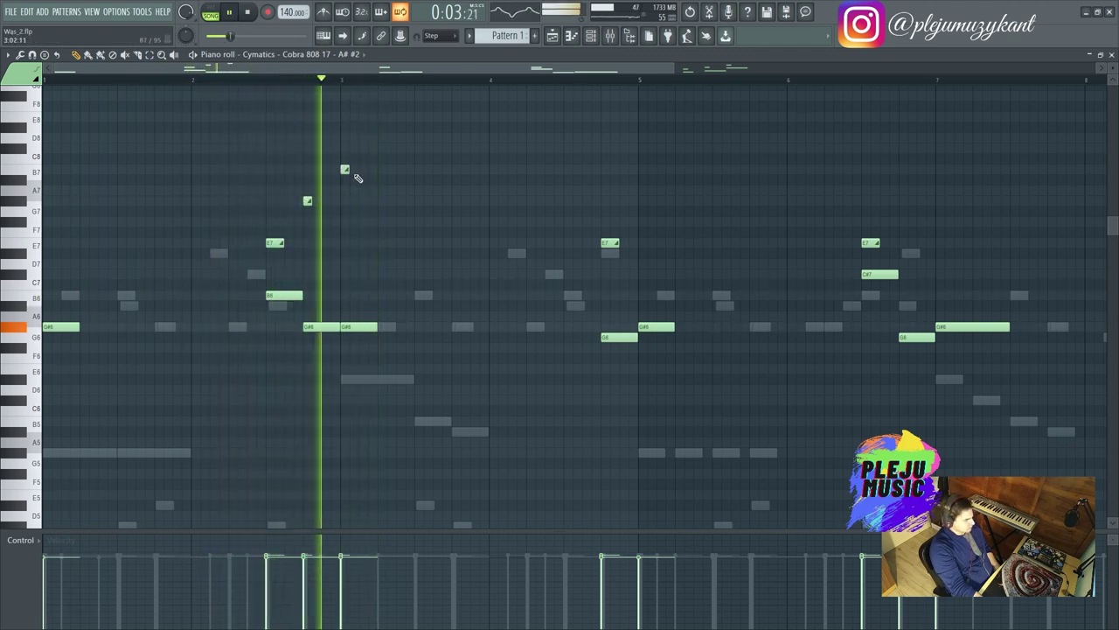
pyautogui.moveTo(344, 169); pyautogui.dragTo(341, 278)
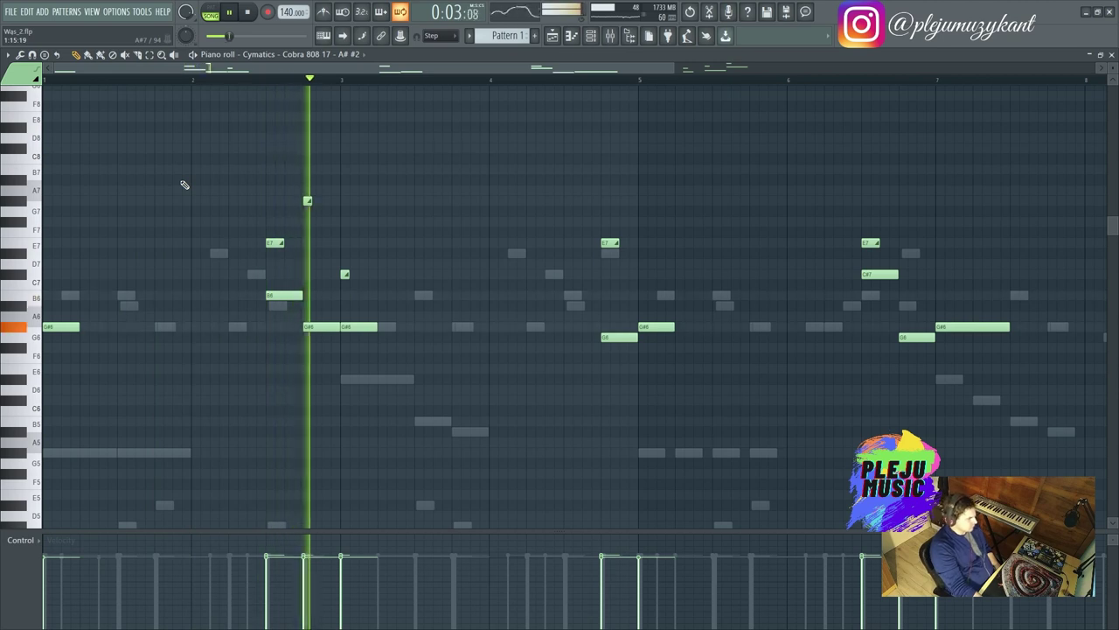
pyautogui.click(345, 295)
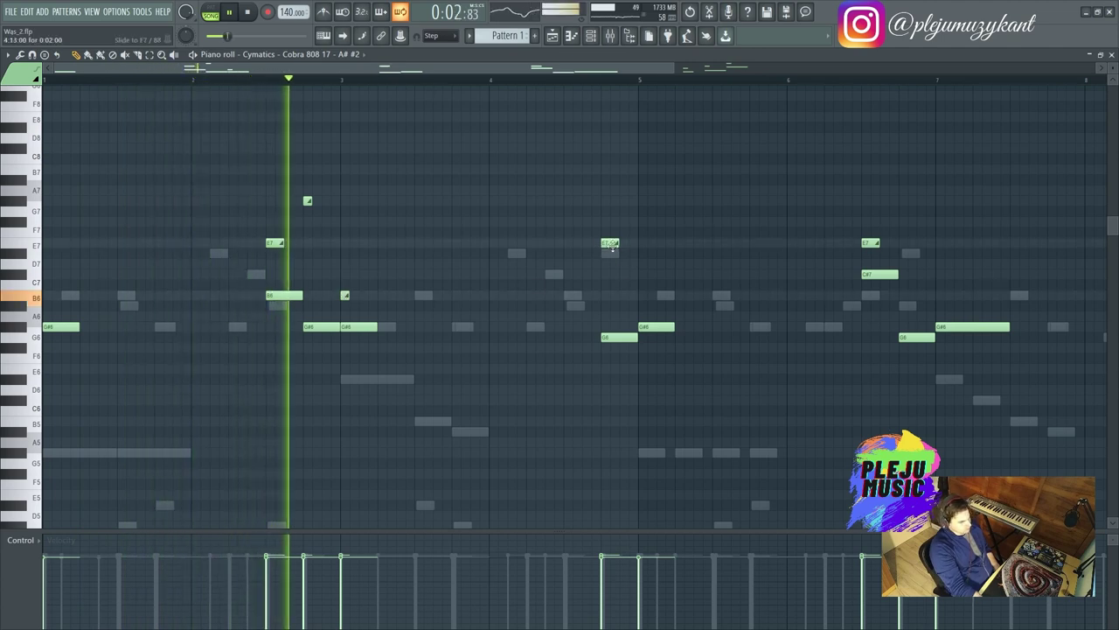
# Step: Try adding a short slide note at the start of bar 5 and place it on A6
pyautogui.click(648, 296)
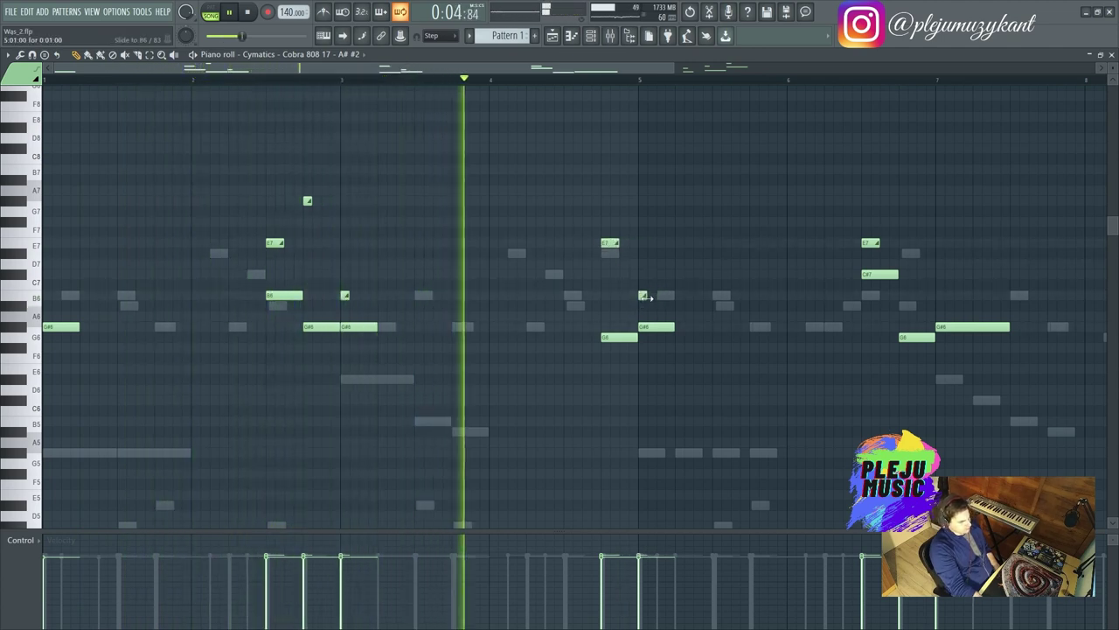
pyautogui.rightClick(643, 295)
pyautogui.click(642, 296)
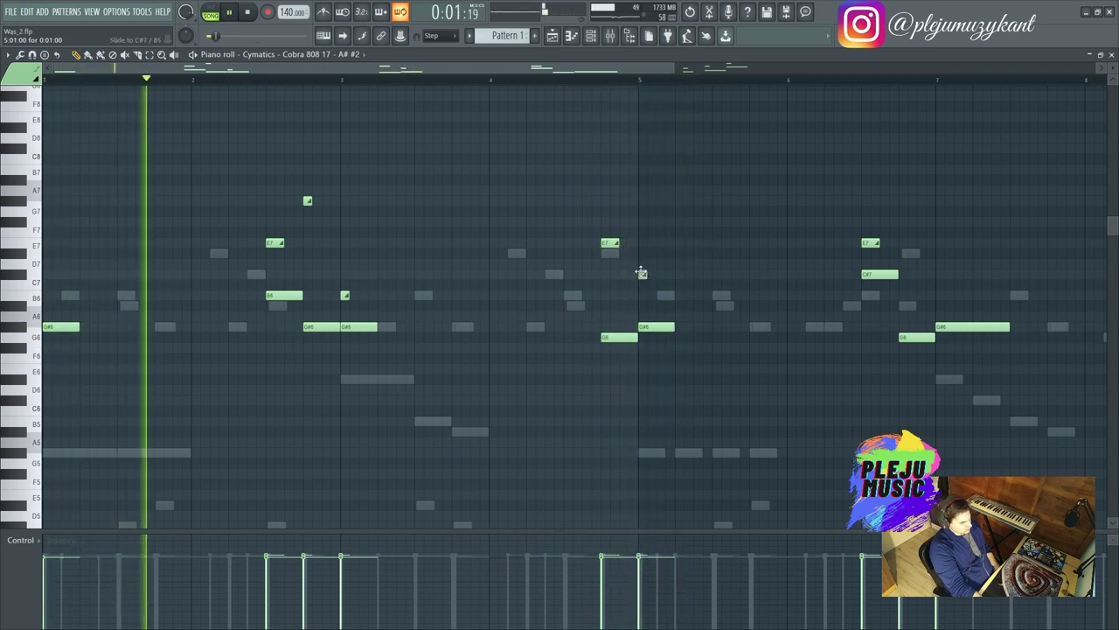
pyautogui.moveTo(639, 298); pyautogui.dragTo(640, 320)
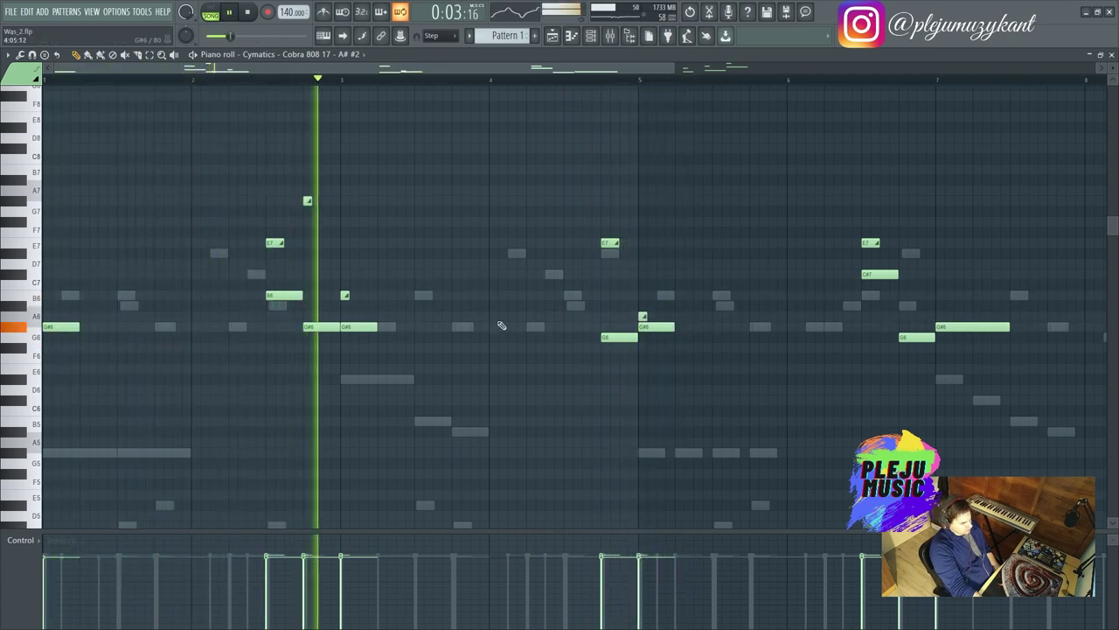
# Step: Try other pitches for the slide note at the start of bar 3, ending on D7
pyautogui.moveTo(345, 298); pyautogui.dragTo(343, 326)
pyautogui.press('space')
pyautogui.click(343, 315)
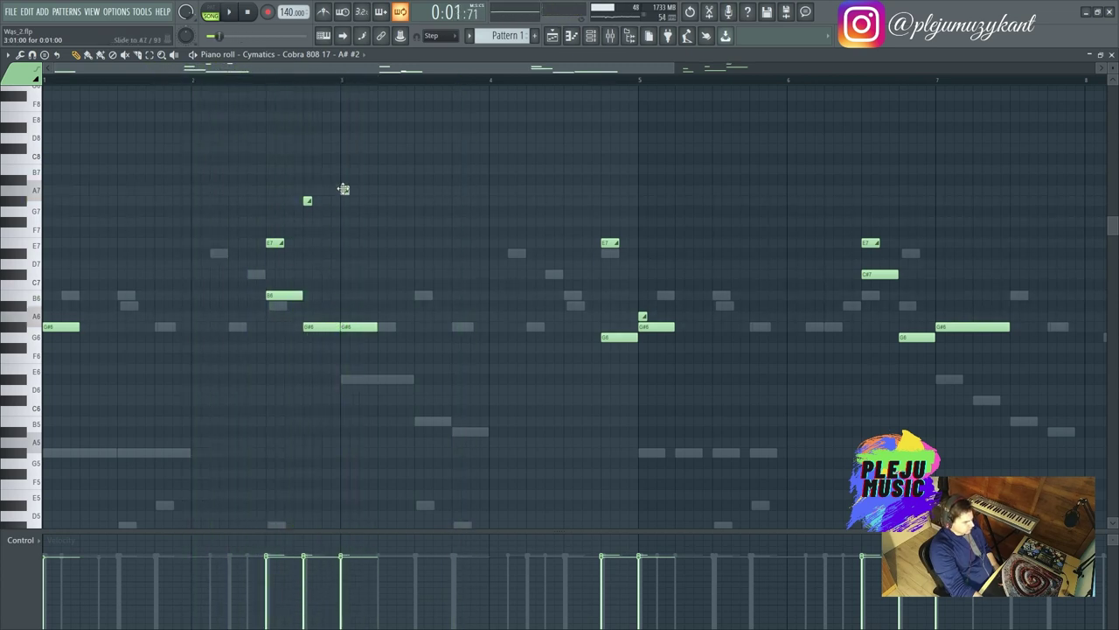
pyautogui.press('space')
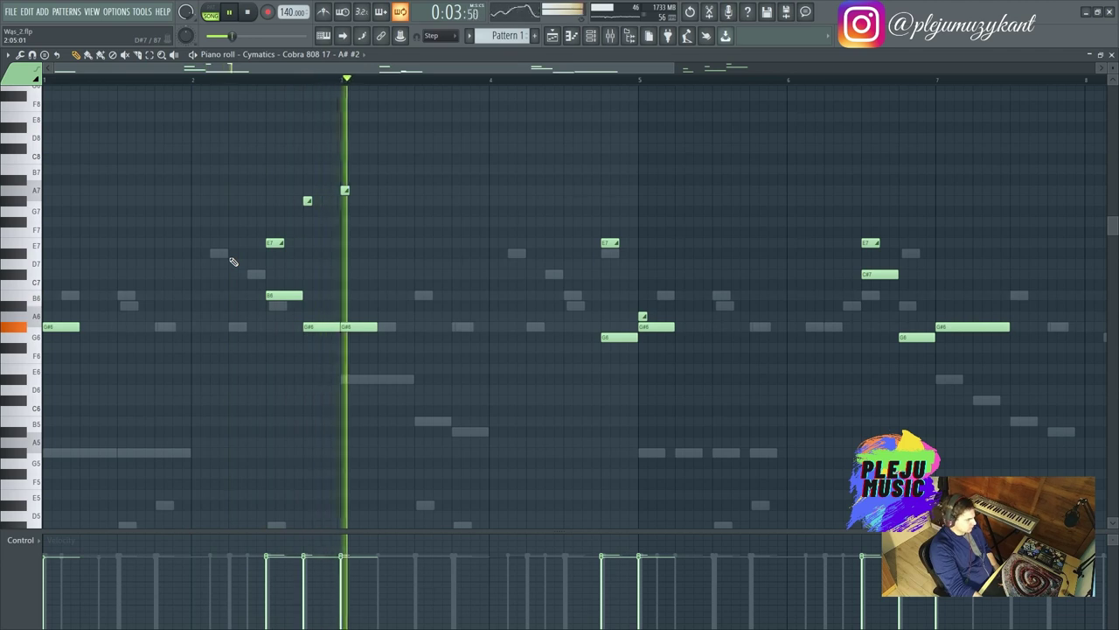
pyautogui.moveTo(345, 190); pyautogui.dragTo(345, 263)
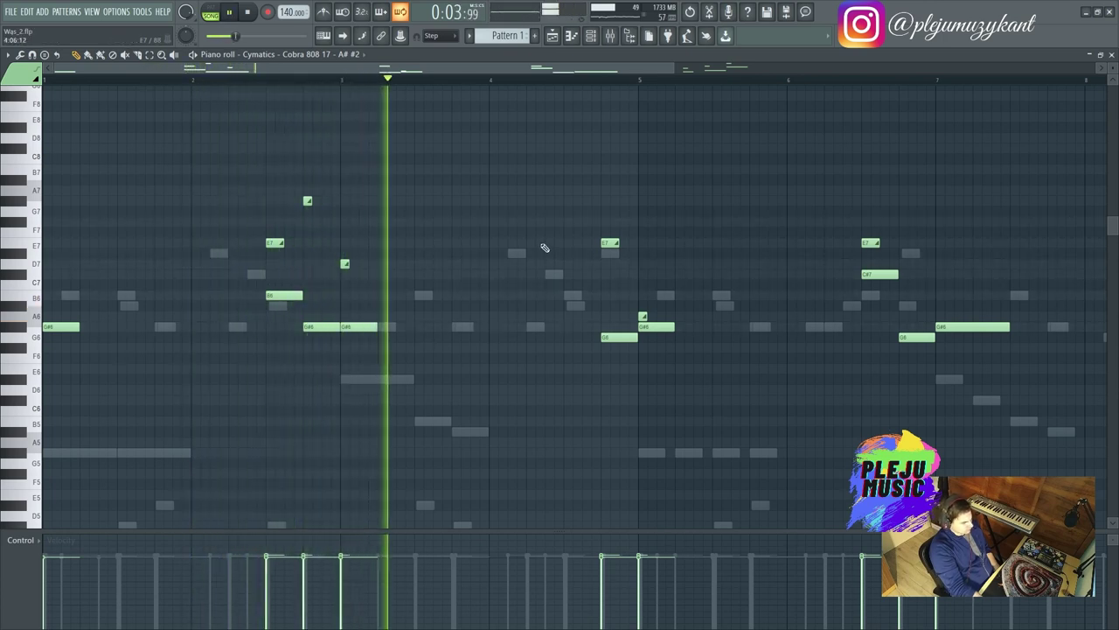
# Step: Delete the short slide notes added in bars 2, 3 and 5 of the cloned Cobra 808 bassline
pyautogui.press('space')
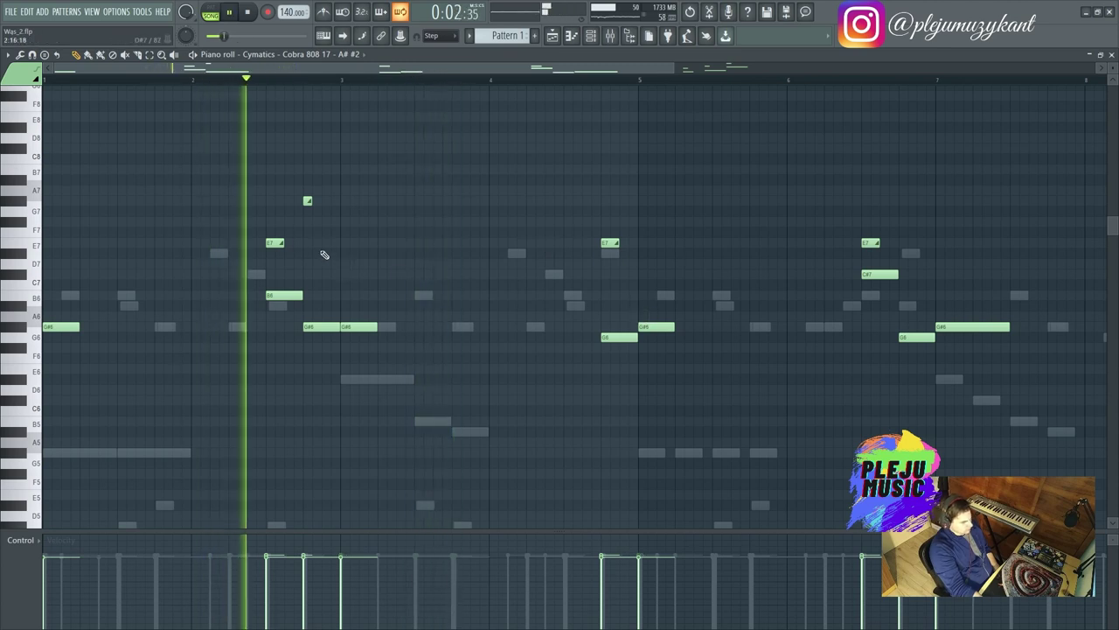
pyautogui.rightClick(306, 202)
pyautogui.press('space')
pyautogui.press('space')
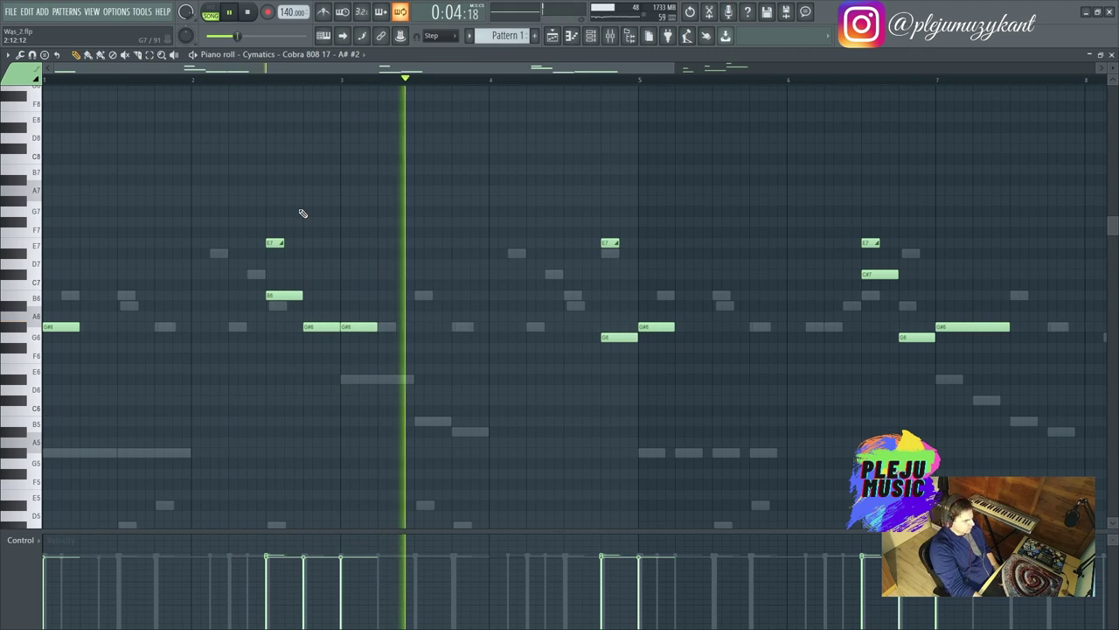
# Step: Mute the cloned Cobra 808 channel, enable the original one instead, and check the mixer and channel rack
pyautogui.moveTo(234, 68); pyautogui.dragTo(523, 82)
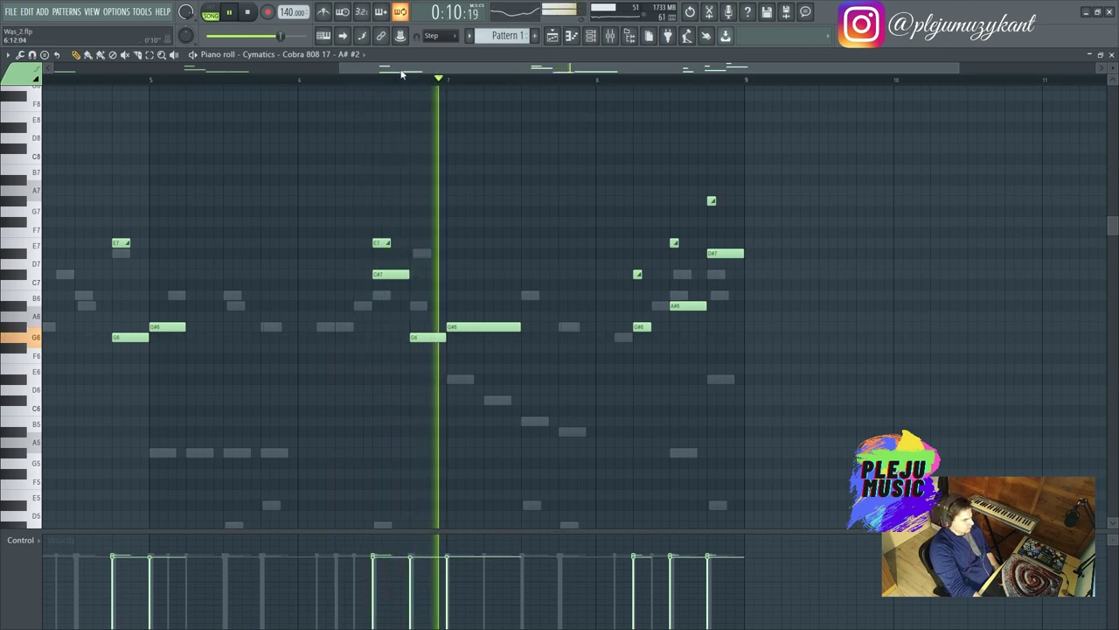
pyautogui.hscroll(2, 472, 262)
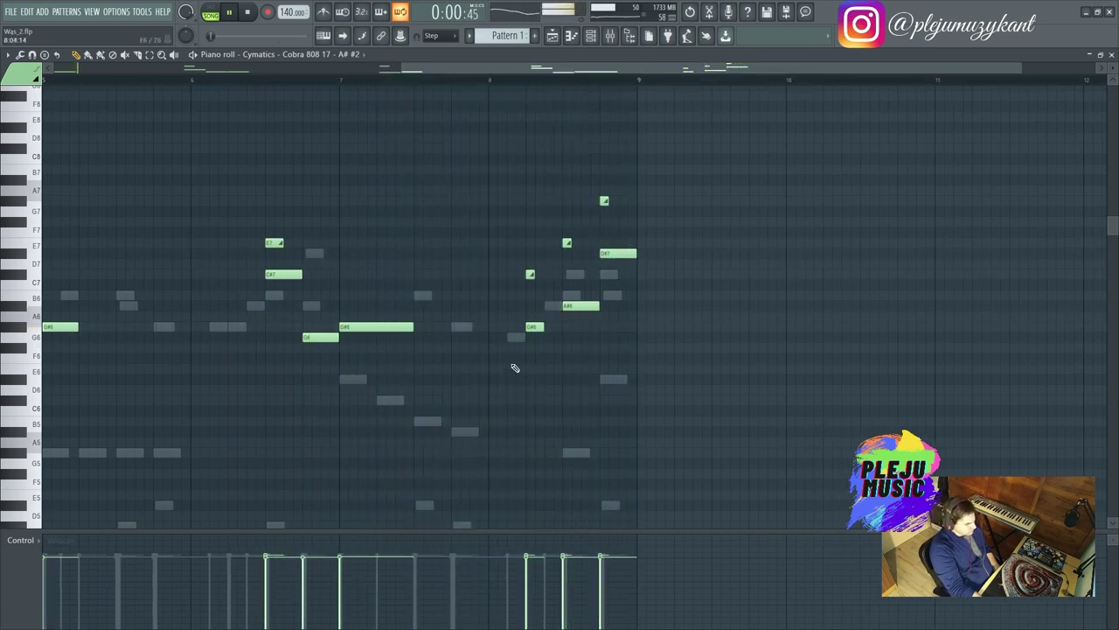
pyautogui.press('F6')
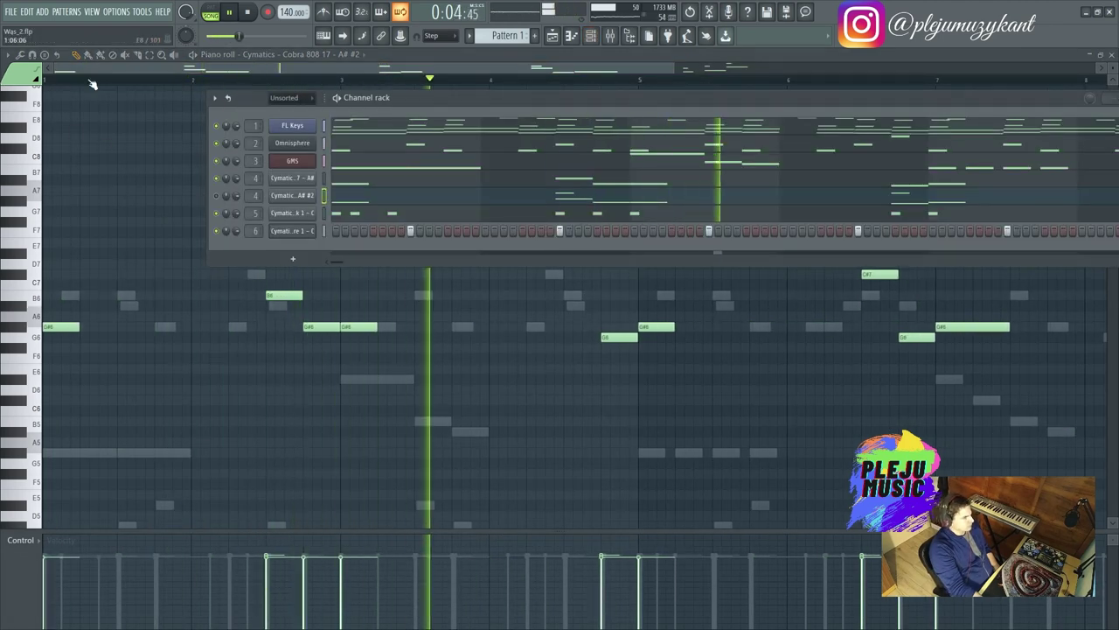
pyautogui.click(13, 14)
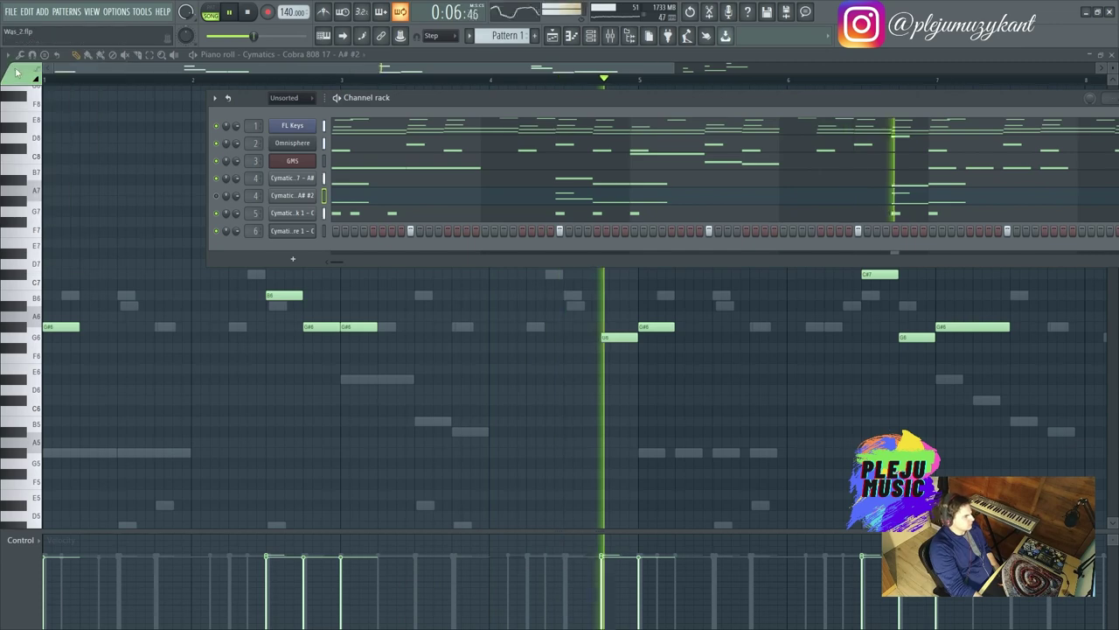
pyautogui.click(610, 35)
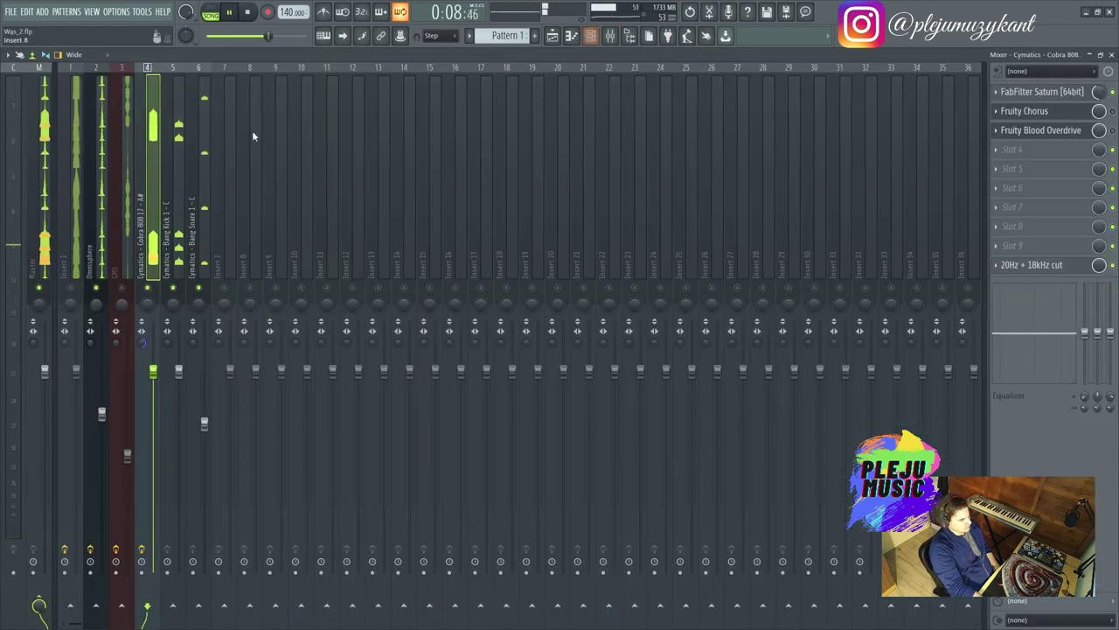
pyautogui.click(591, 35)
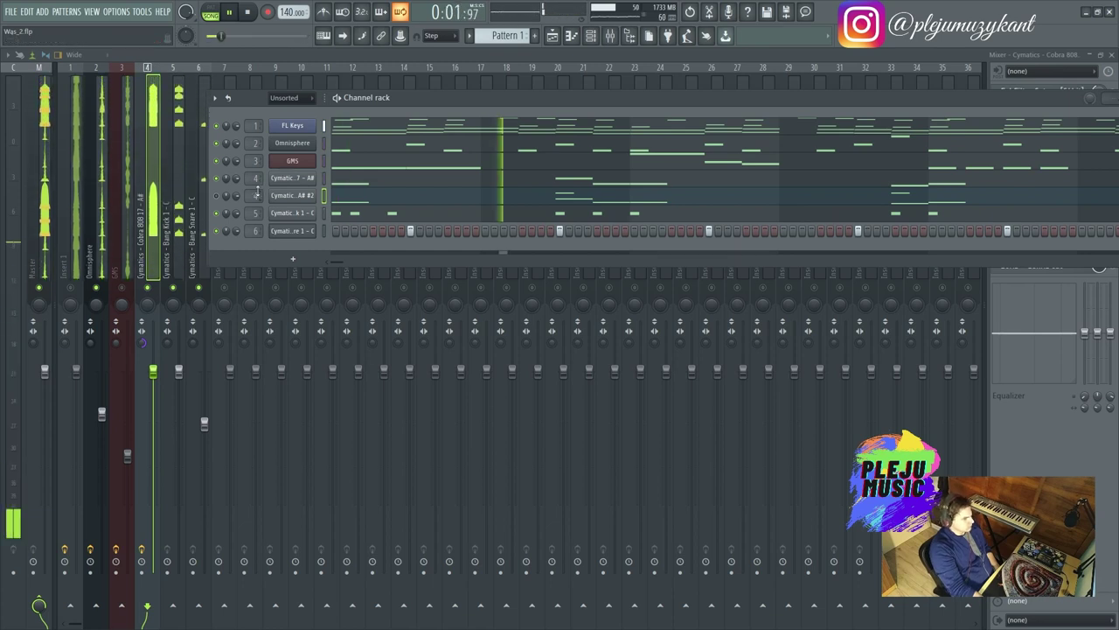
# Step: Try the original Cobra 808 bassline one octave lower in its piano roll, then transpose the notes back up
pyautogui.press('space')
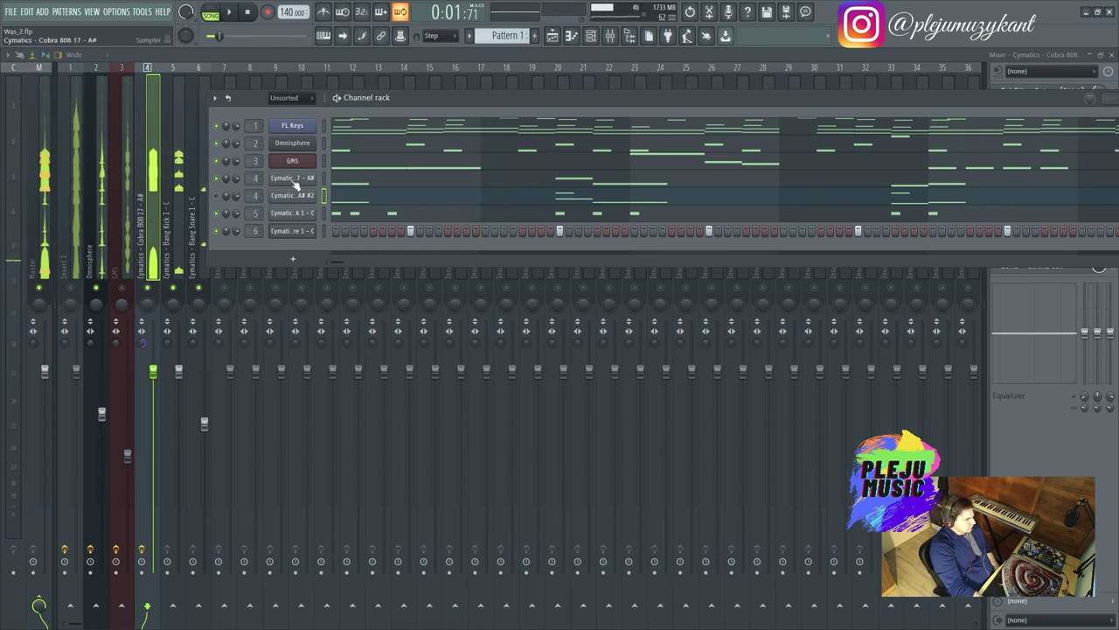
pyautogui.rightClick(296, 181)
pyautogui.click(325, 182)
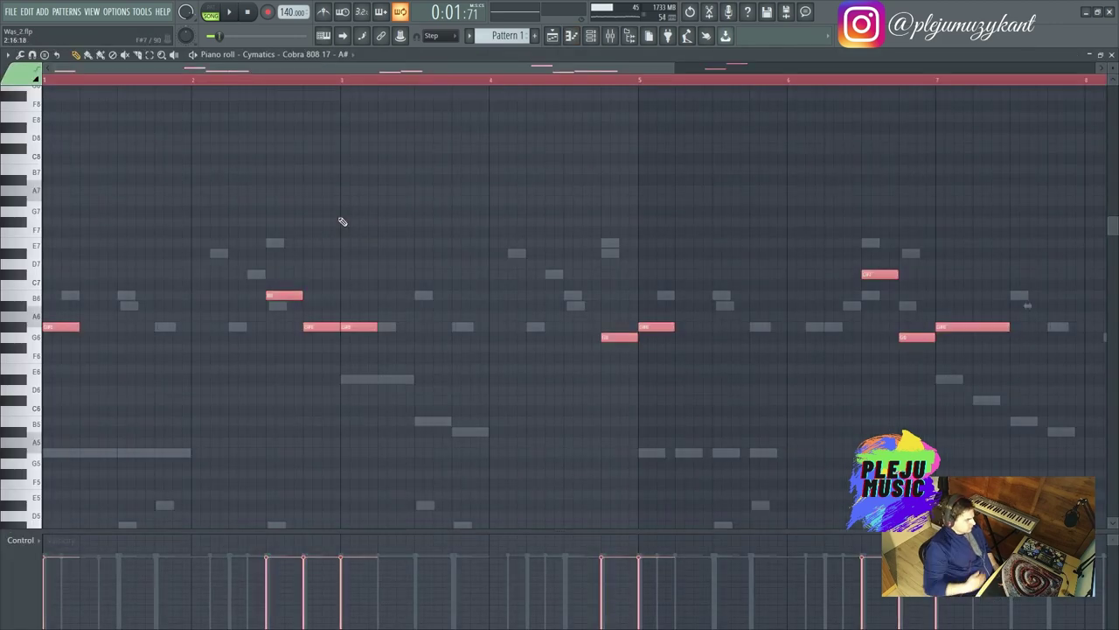
pyautogui.hotkey('ctrl', 'Down')
pyautogui.press('space')
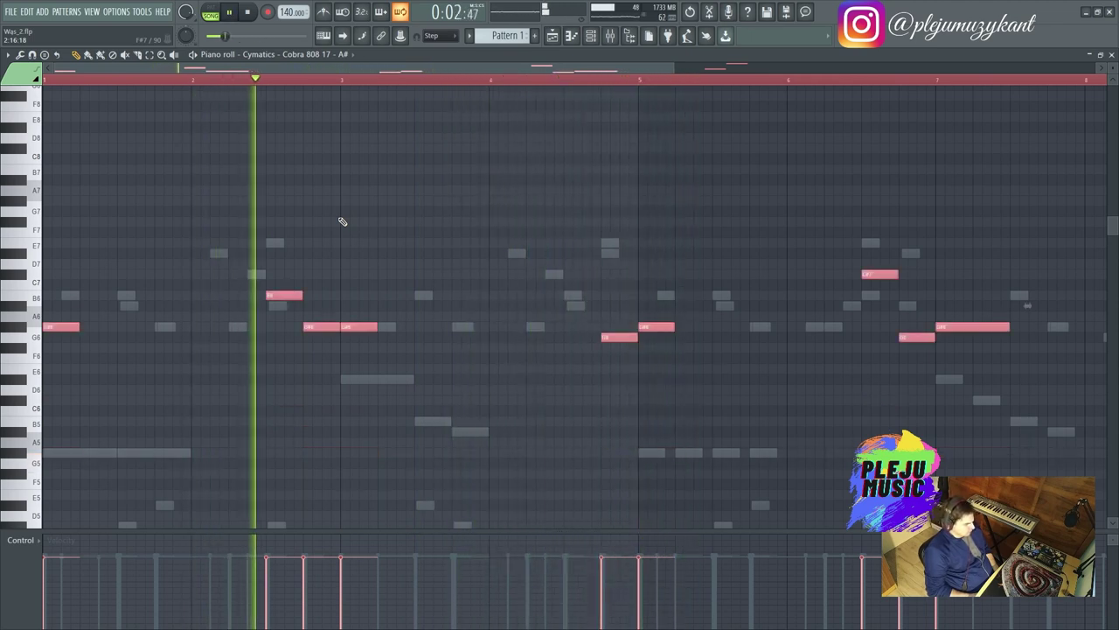
pyautogui.press('space')
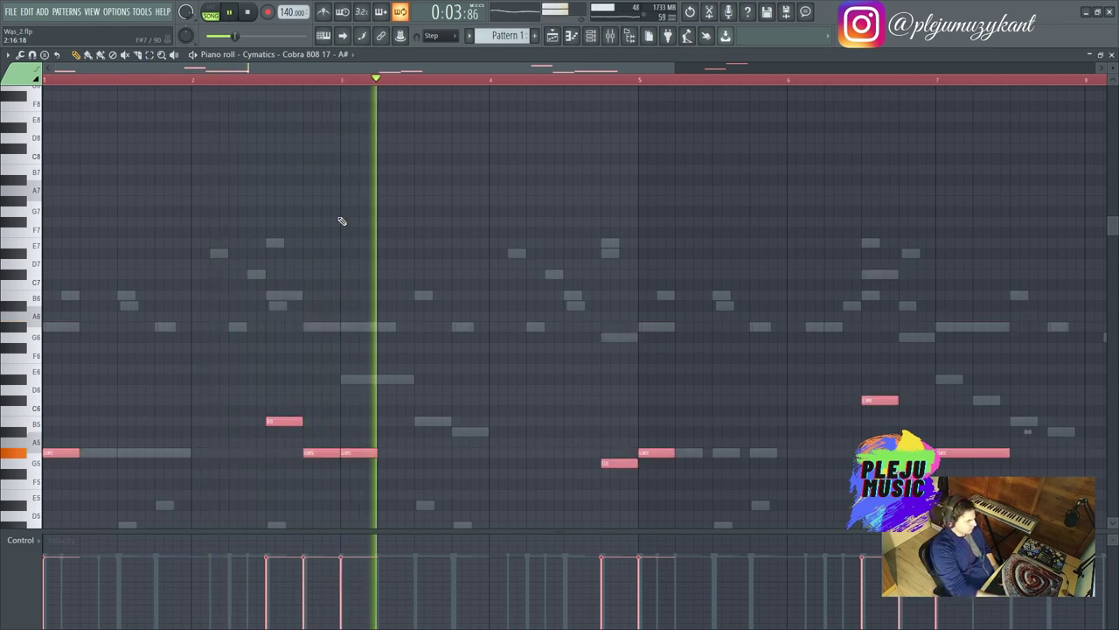
pyautogui.scroll(-4, 342, 221)
pyautogui.click(603, 79)
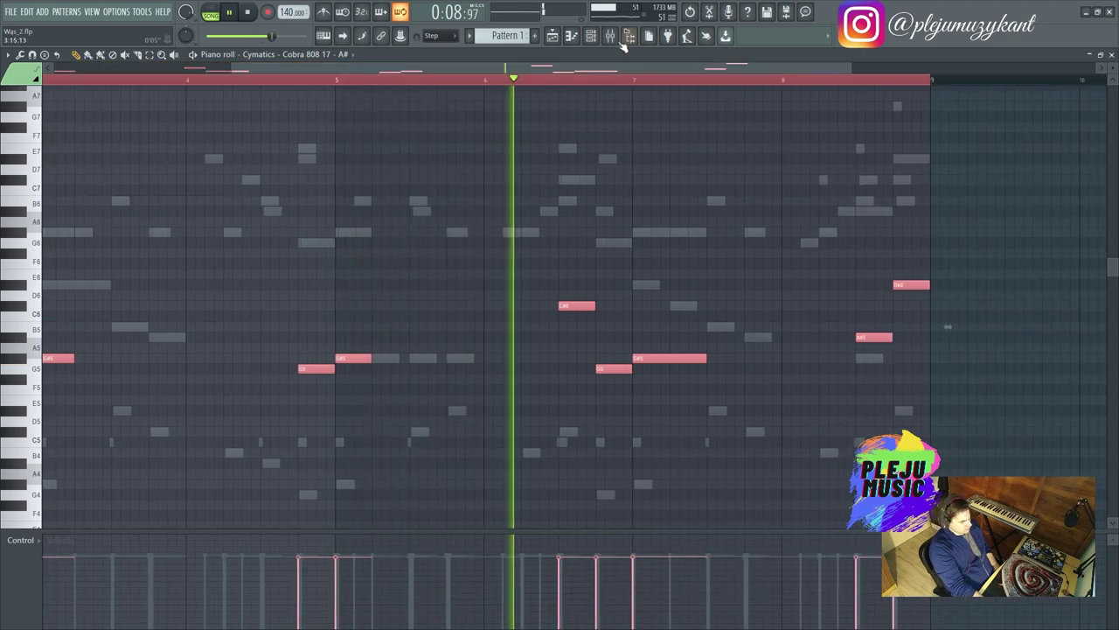
pyautogui.click(611, 38)
pyautogui.click(611, 38)
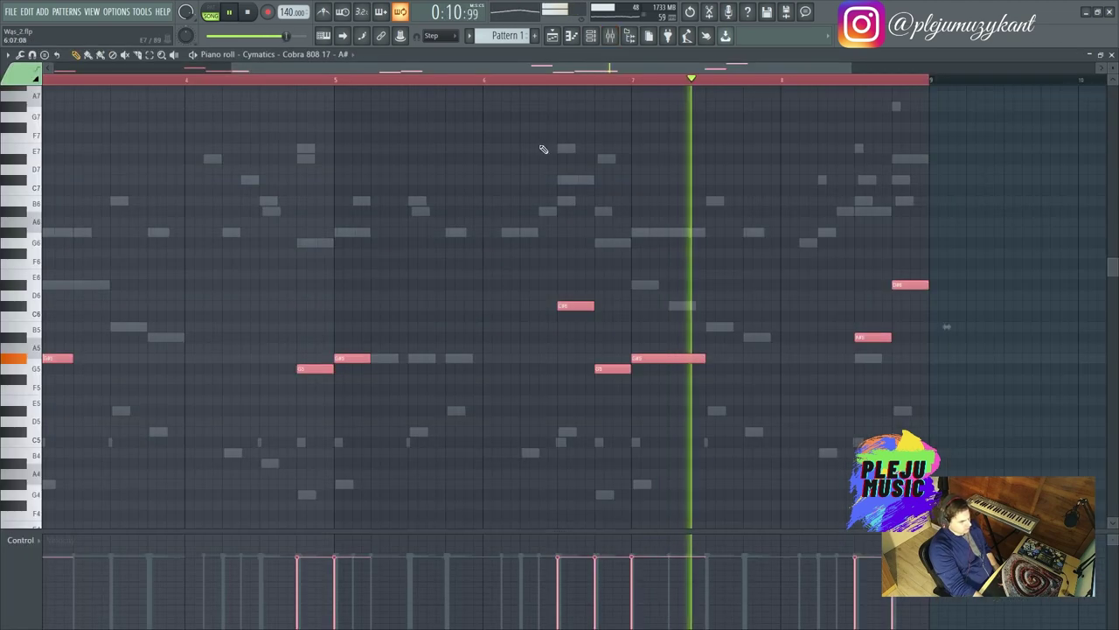
pyautogui.hotkey('ctrl', 'Up')
pyautogui.press('space')
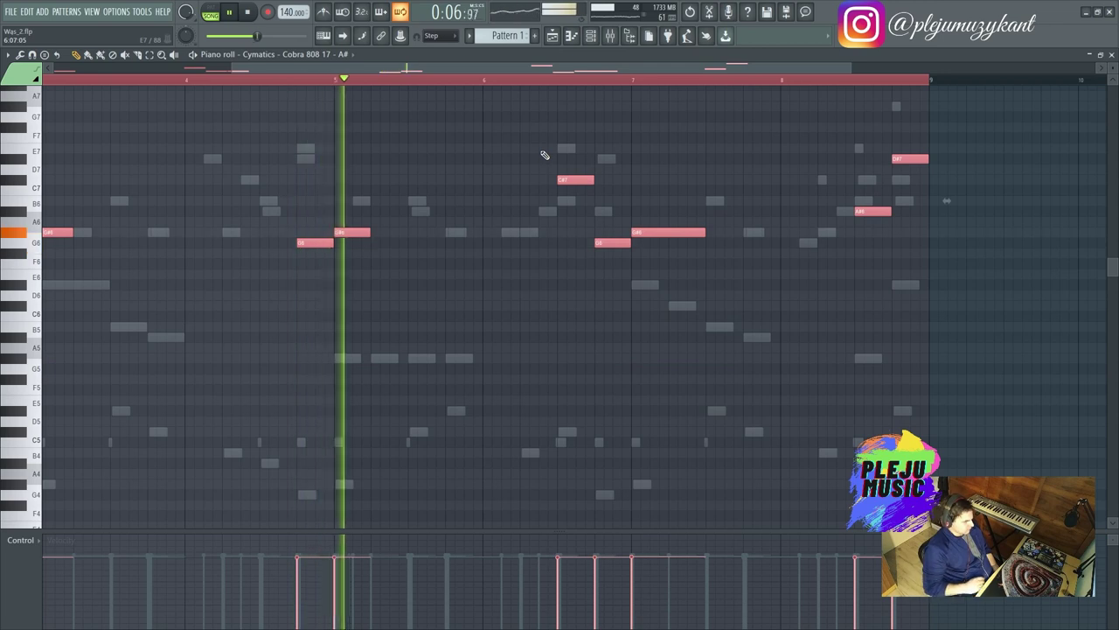
# Step: Lower the GMS track's volume in the mixer and widen the master's stereo separation to about 36%
pyautogui.click(563, 37)
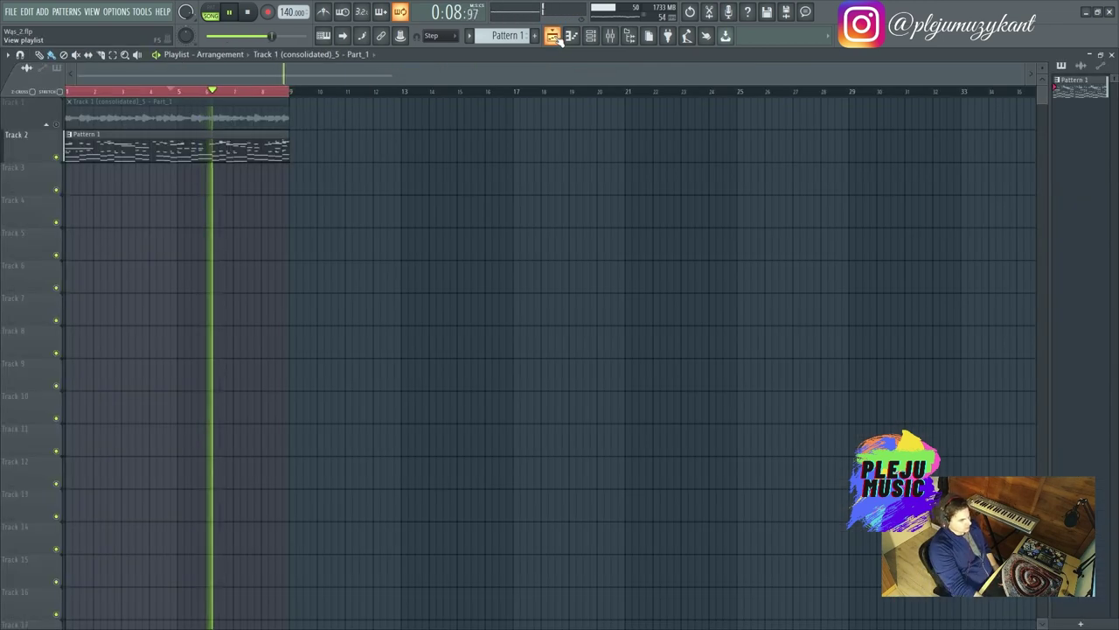
pyautogui.click(588, 38)
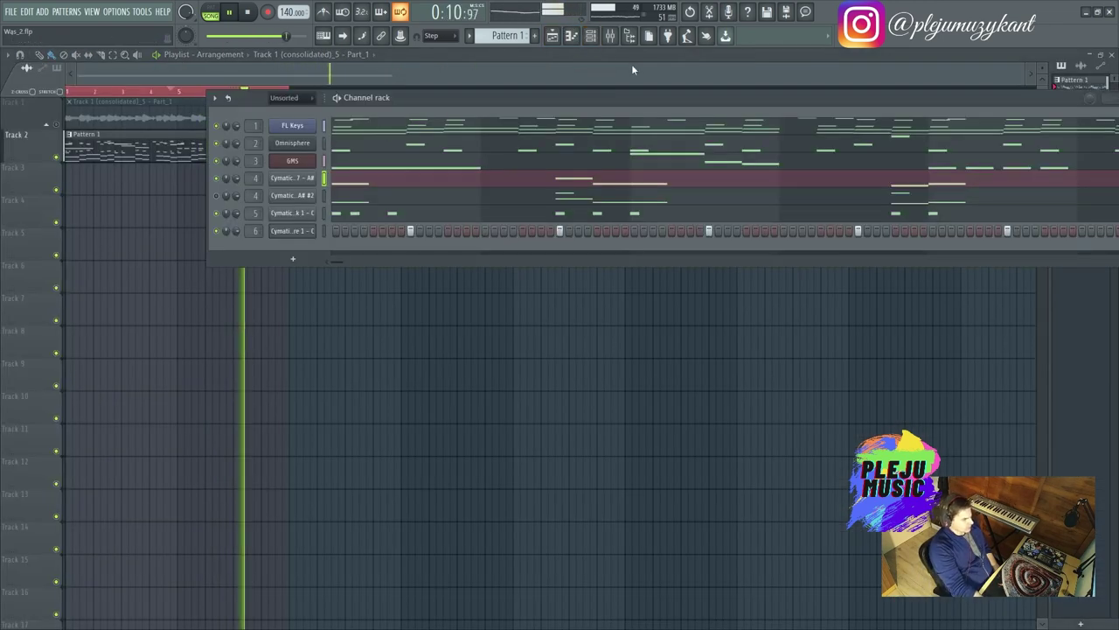
pyautogui.press('F9')
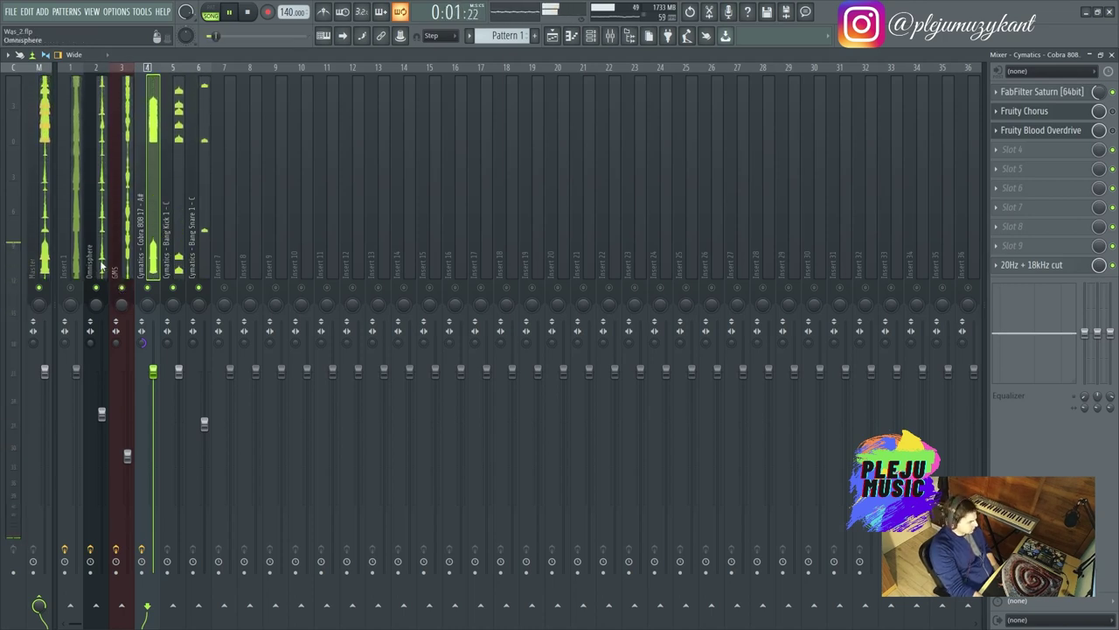
pyautogui.click(122, 285)
pyautogui.click(35, 362)
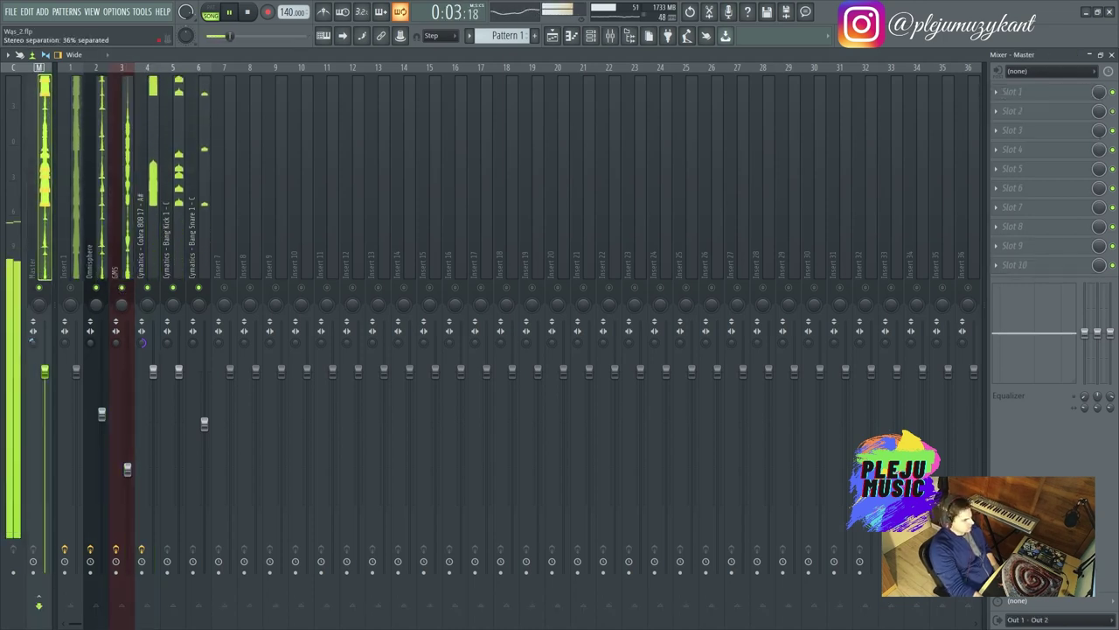
pyautogui.click(127, 469)
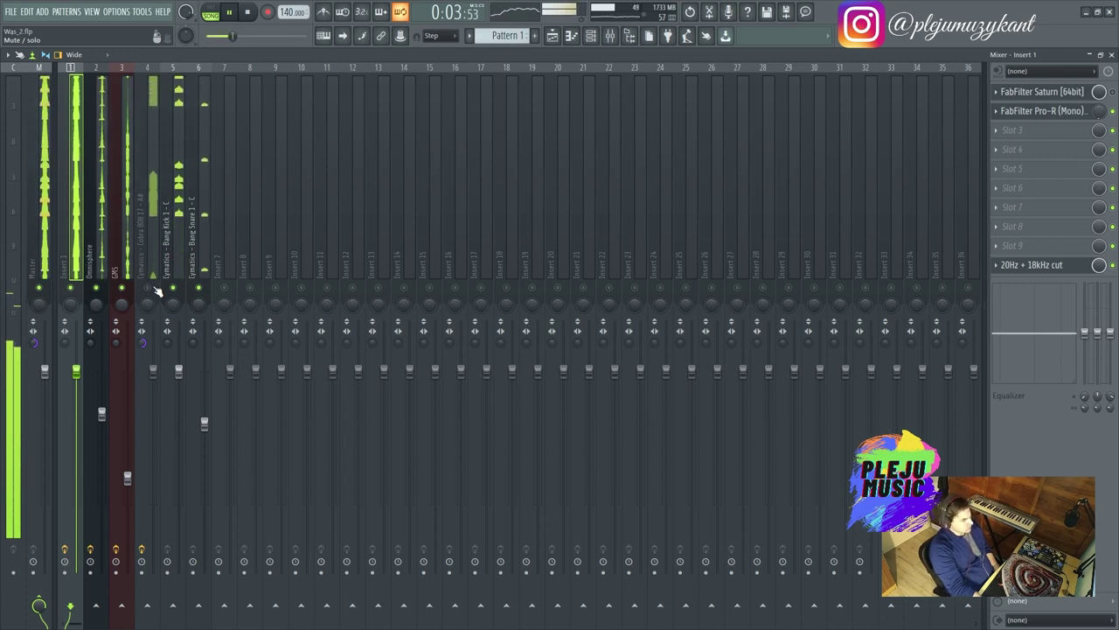
# Step: Mute Insert 1, re-enable the Cobra 808 mixer track, and bypass the Momentary effect on the GMS track
pyautogui.click(117, 271)
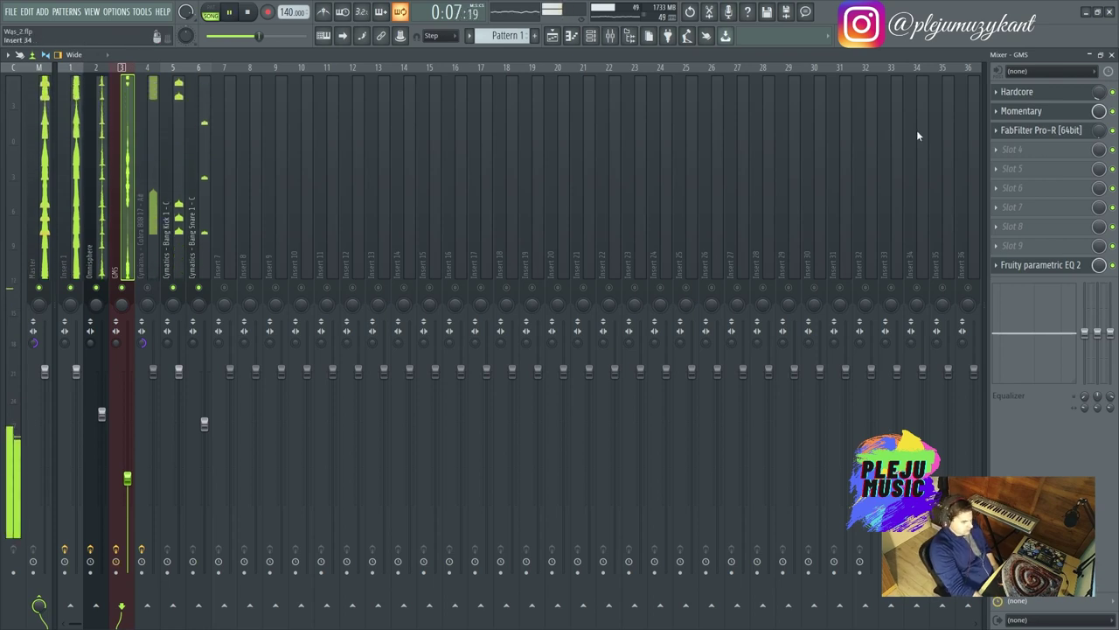
pyautogui.click(70, 287)
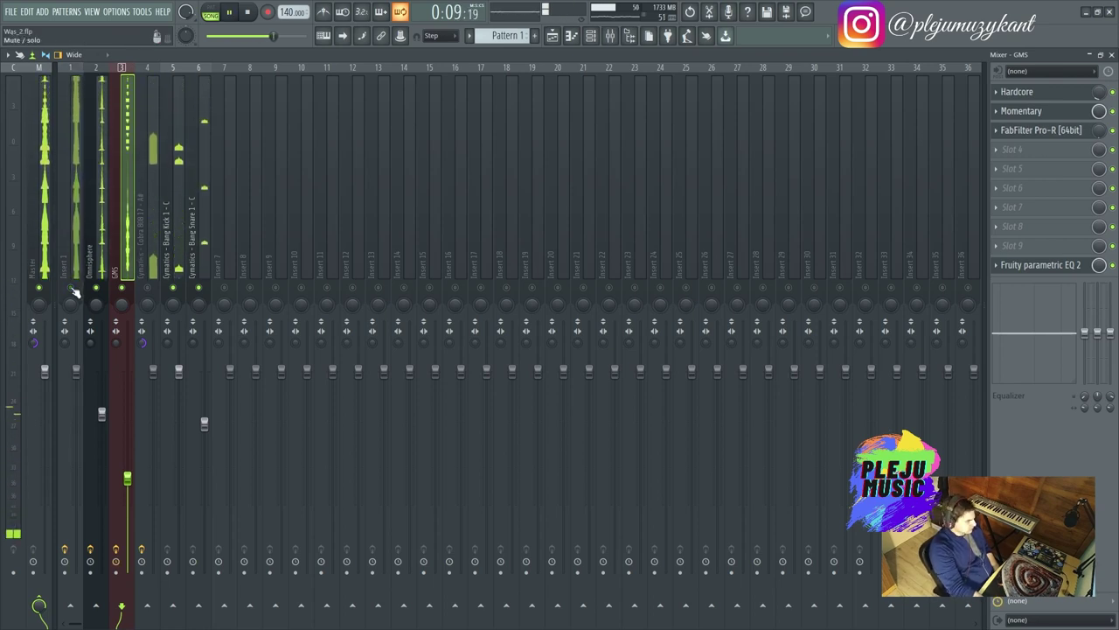
pyautogui.click(146, 264)
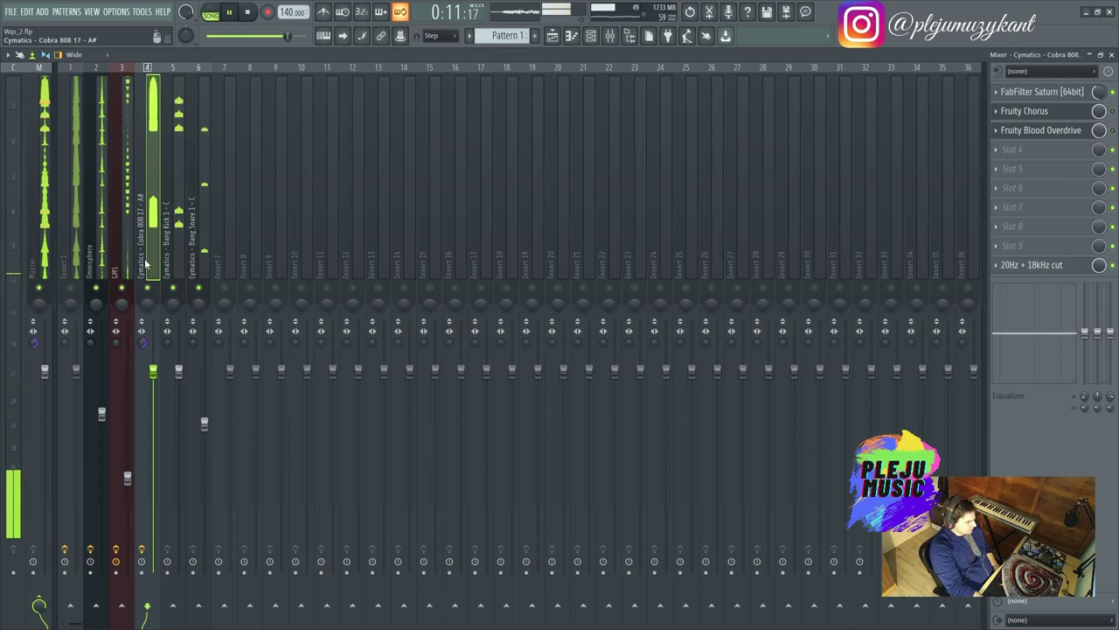
pyautogui.click(123, 259)
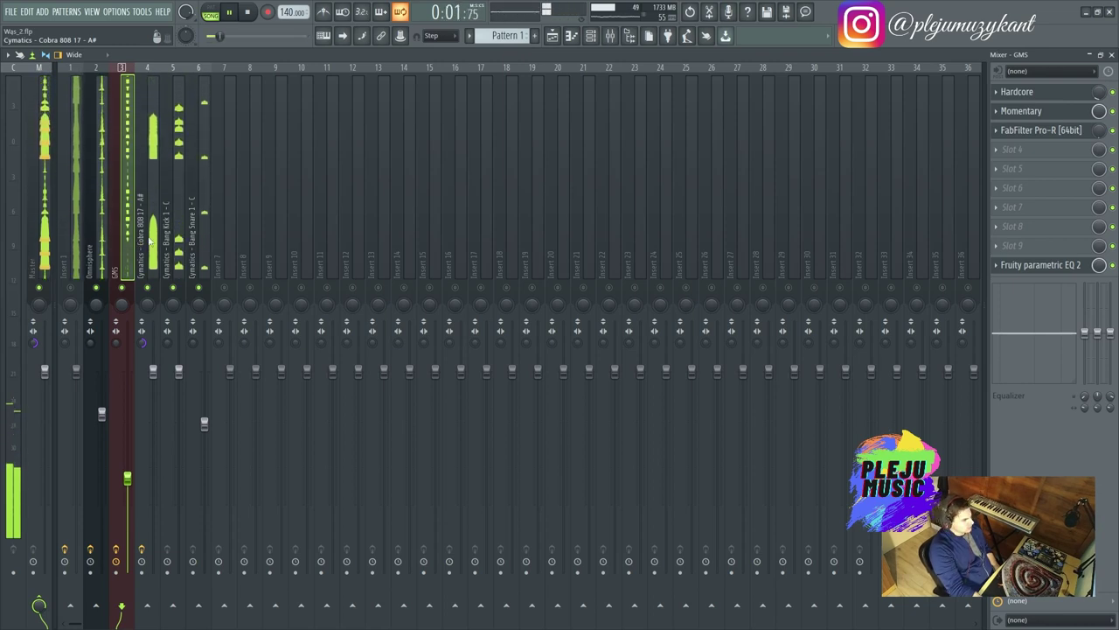
pyautogui.press('space')
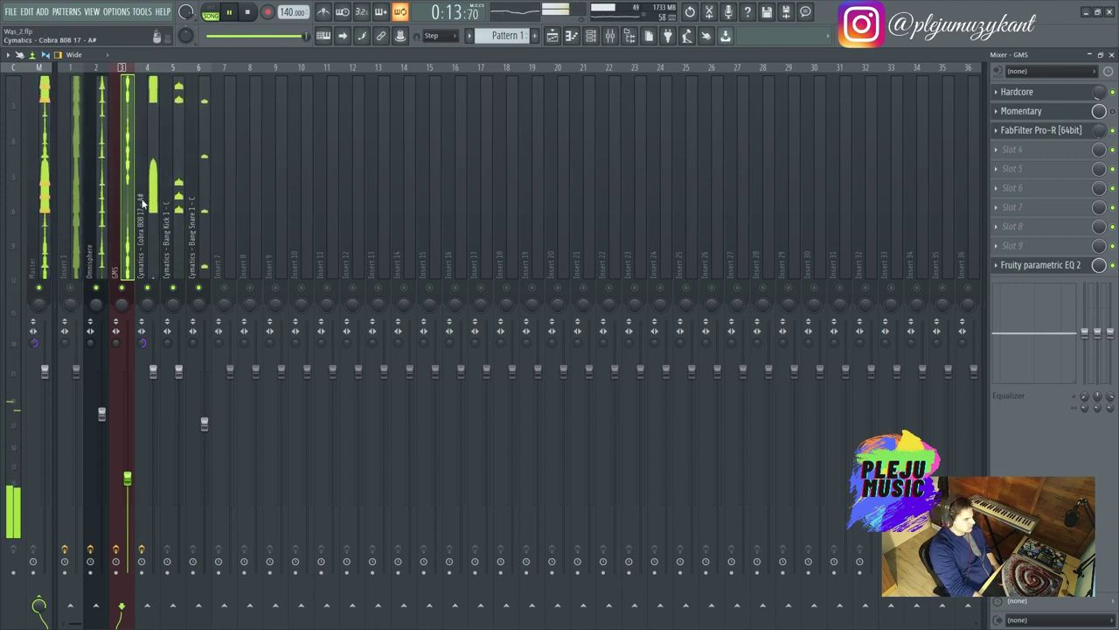
# Step: Open the Omnisphere instrument and audition the patches following Tinesmith, from Boomerang Cavaquinho to Caribbean Oilcan Harp
pyautogui.click(101, 235)
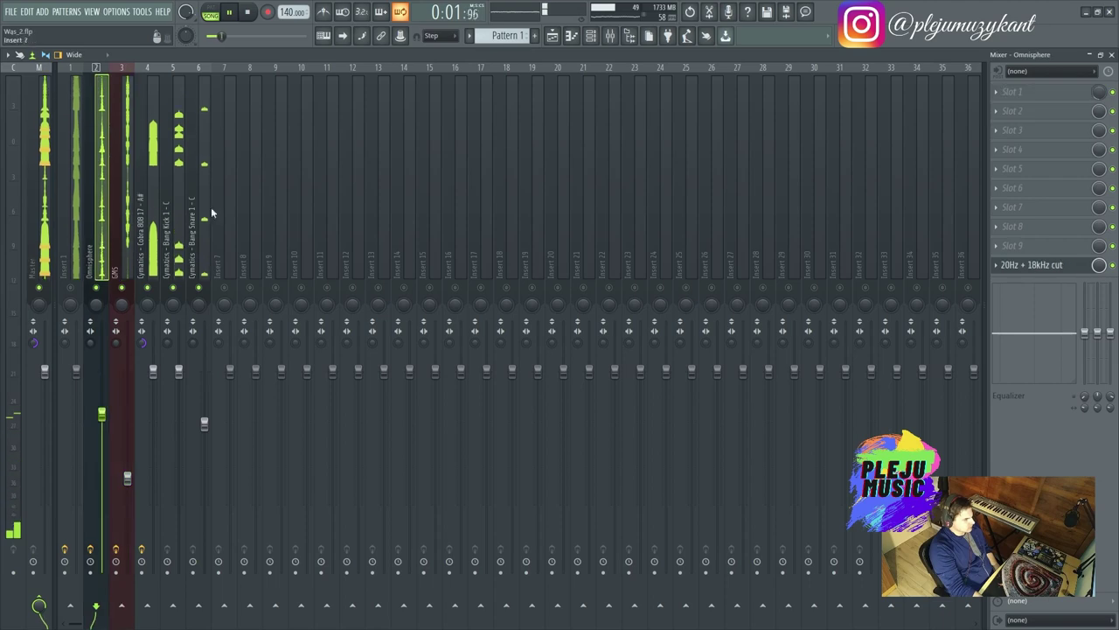
pyautogui.click(591, 36)
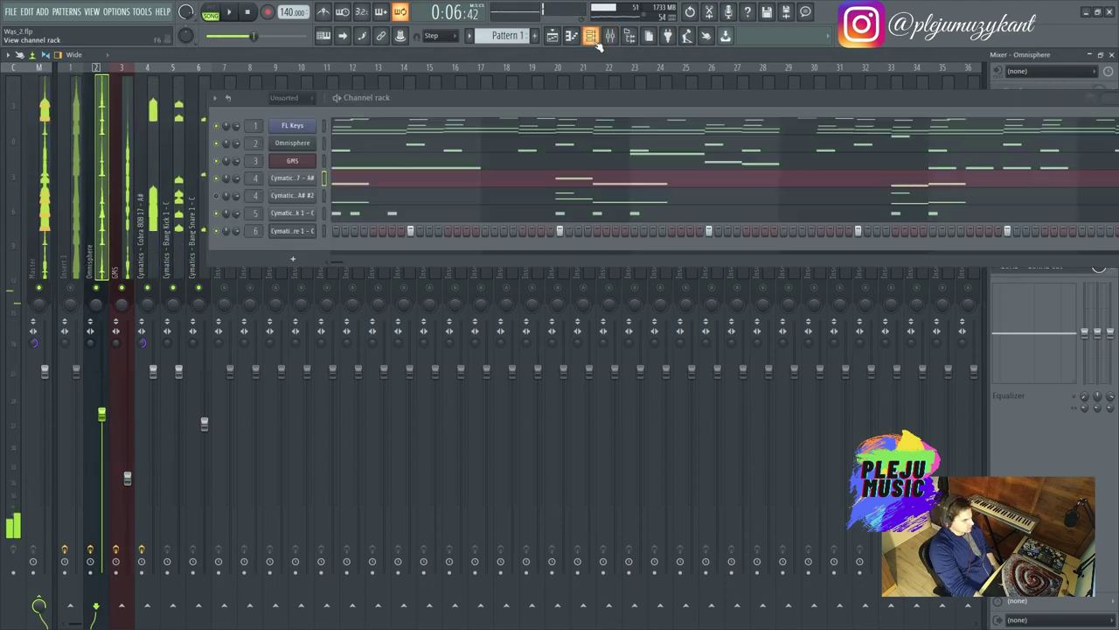
pyautogui.click(294, 143)
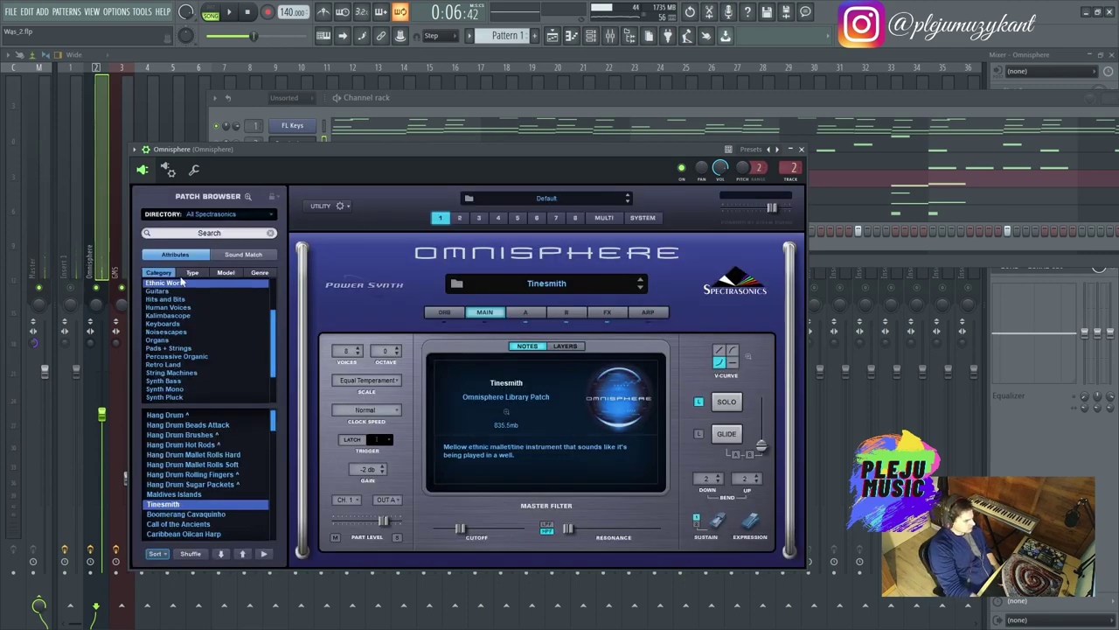
pyautogui.moveTo(270, 332); pyautogui.dragTo(273, 351)
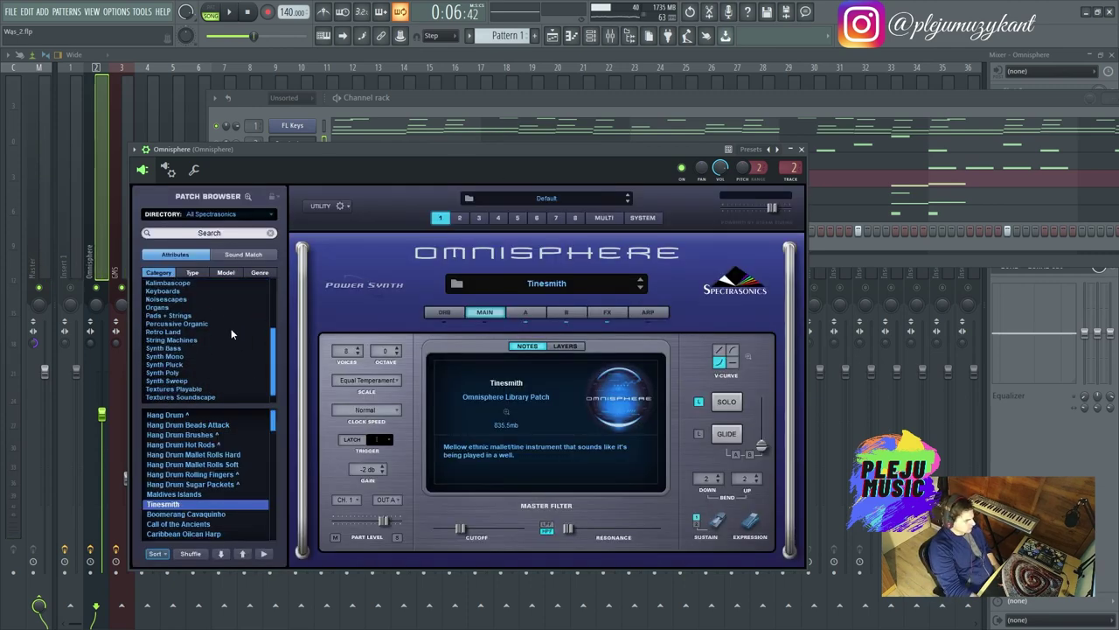
pyautogui.click(222, 554)
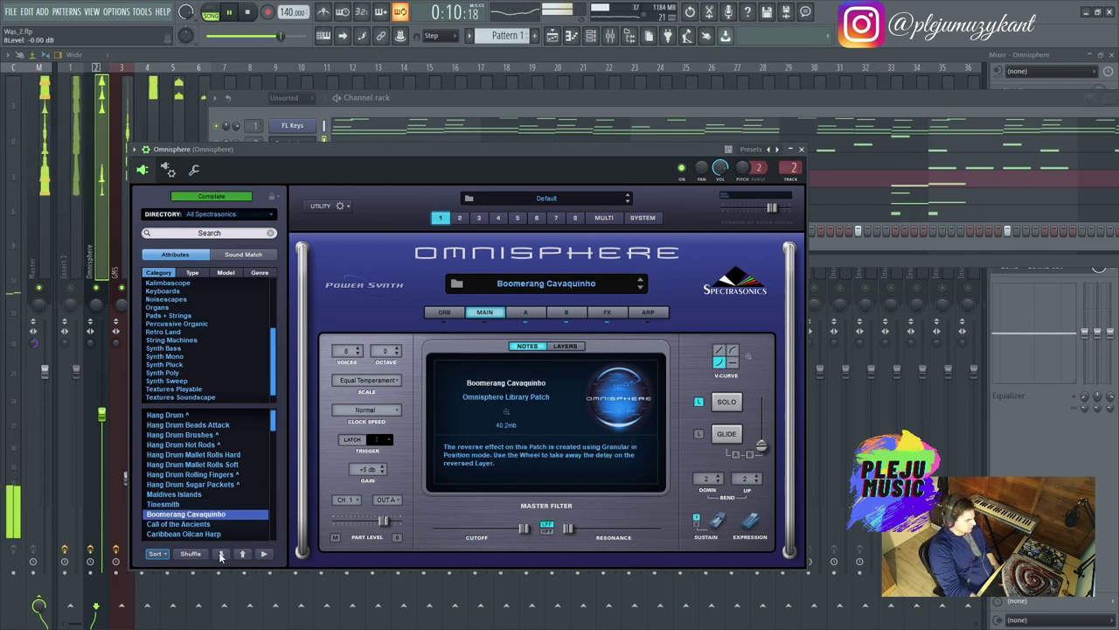
pyautogui.click(222, 554)
pyautogui.click(222, 554)
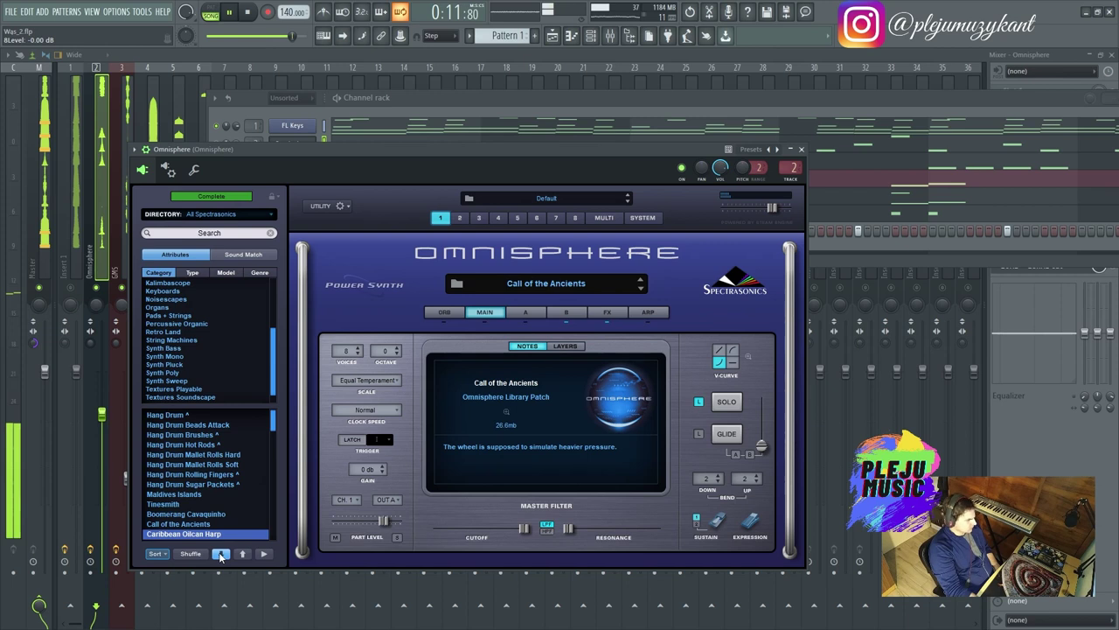
# Step: Continue auditioning Omnisphere patches through Cavaquinho a, Cavaquinho b and Cavaquinho FX Menu to the ones after them
pyautogui.scroll(-4, 269, 422)
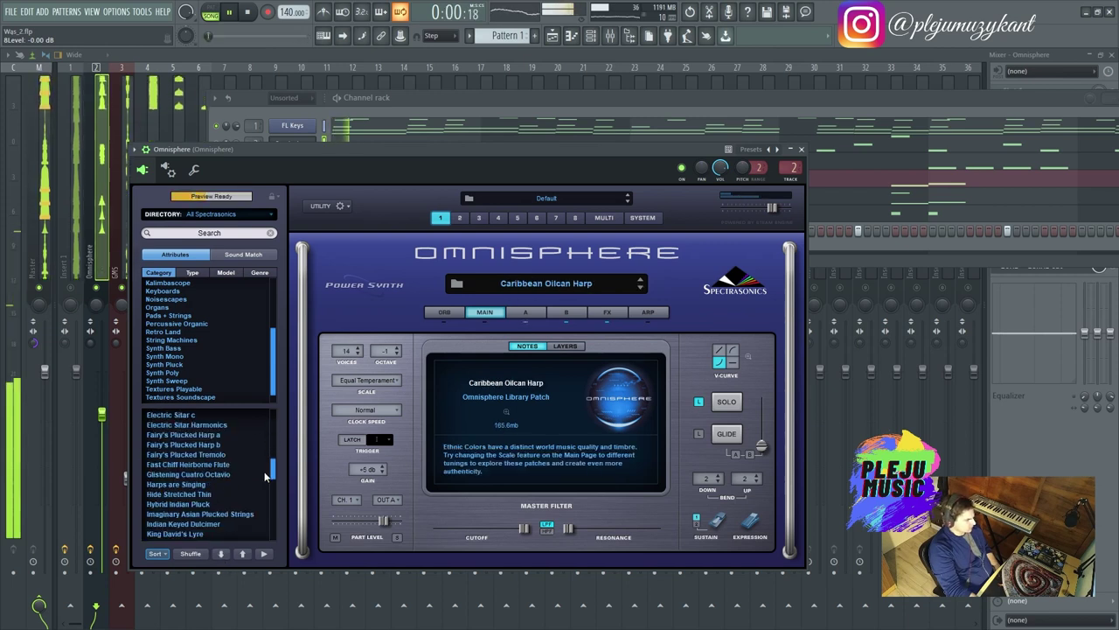
pyautogui.click(222, 555)
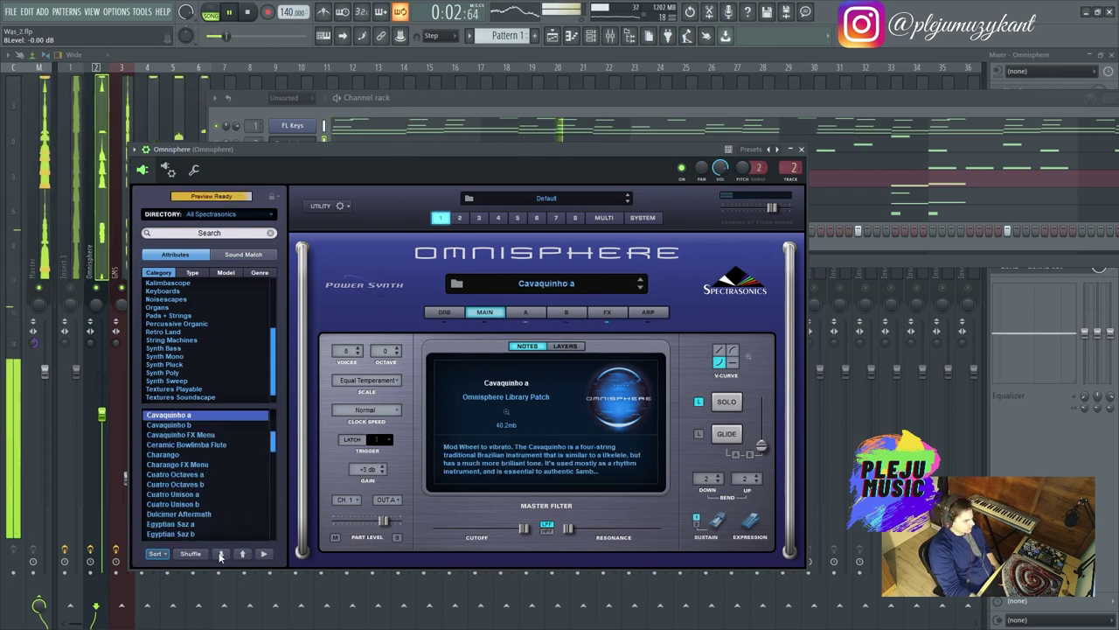
pyautogui.click(222, 554)
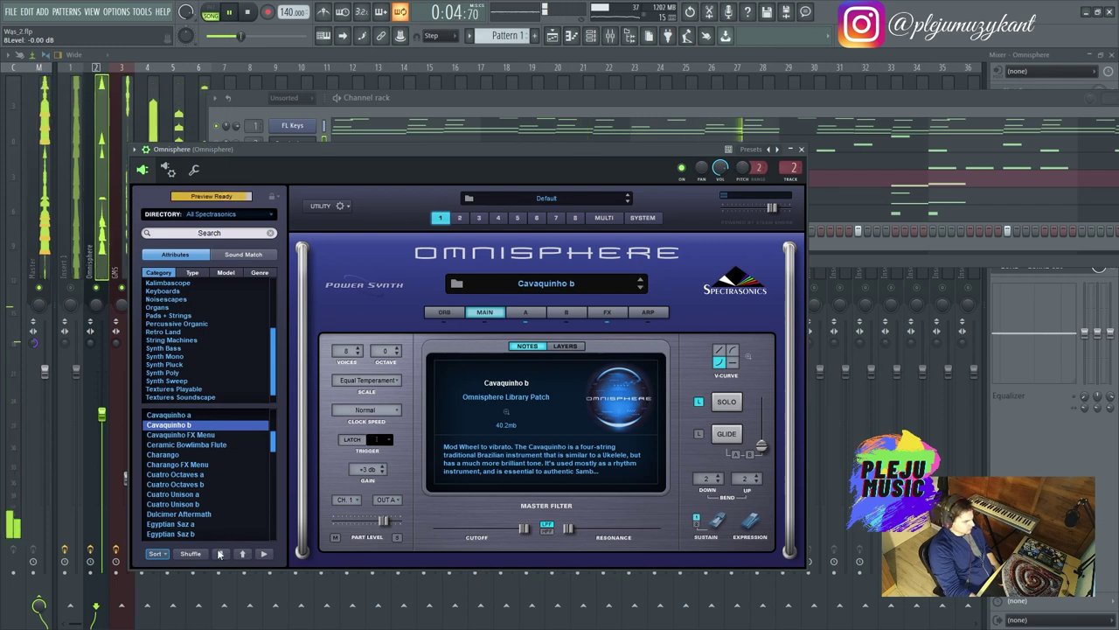
pyautogui.click(222, 554)
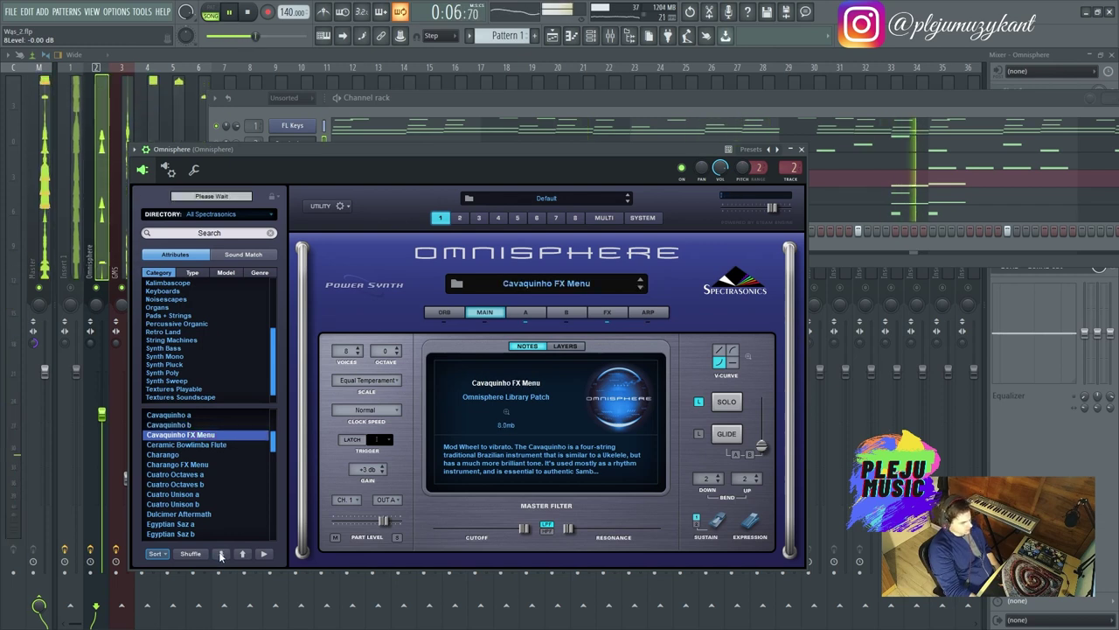
pyautogui.click(221, 554)
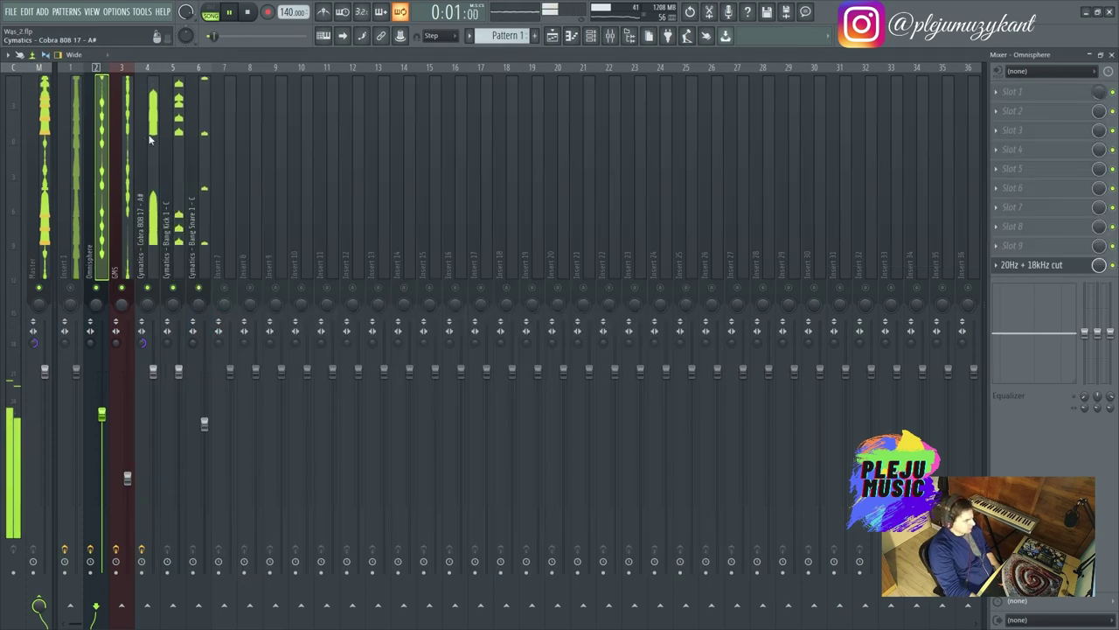
# Step: Transpose the Omnisphere melody one octave down in its piano roll, also trying it two octaves down
pyautogui.click(592, 35)
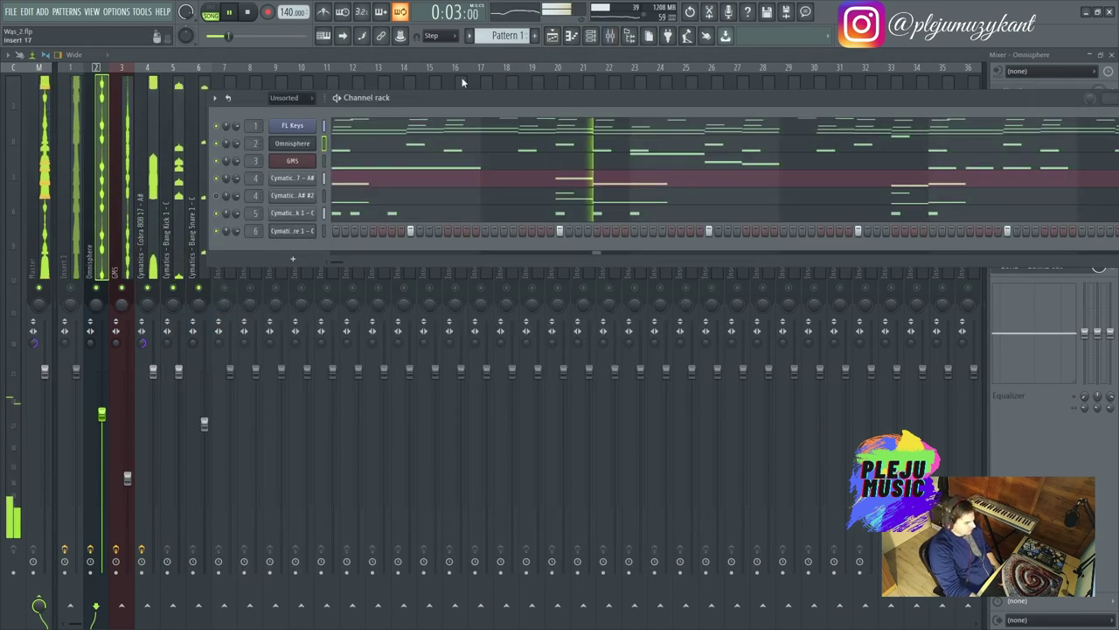
pyautogui.rightClick(298, 164)
pyautogui.click(343, 141)
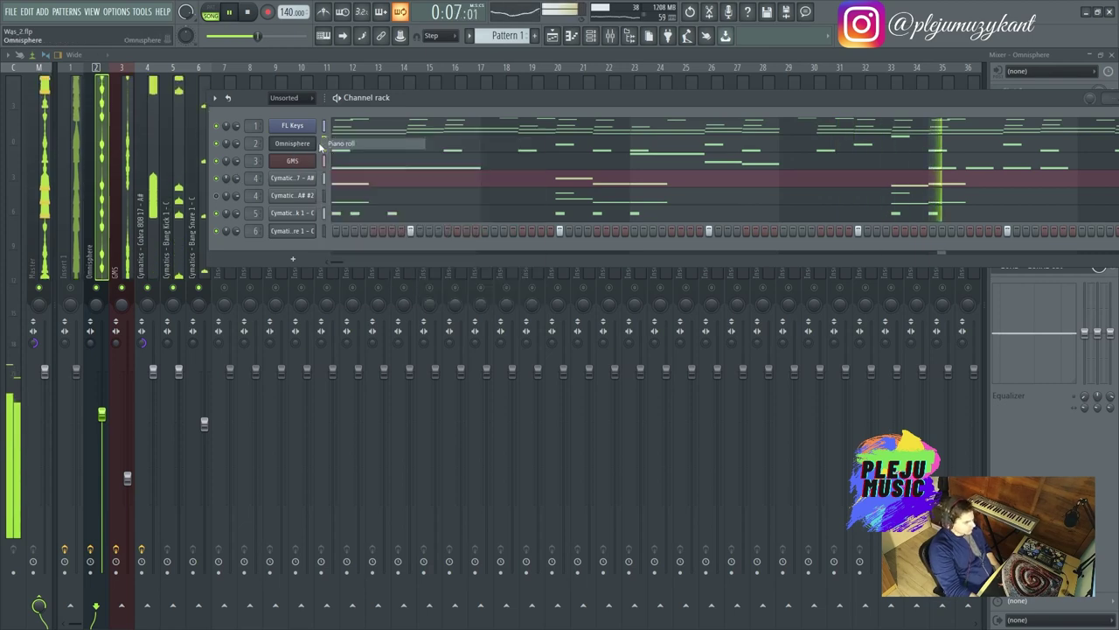
pyautogui.hotkey('ctrl', 'Down')
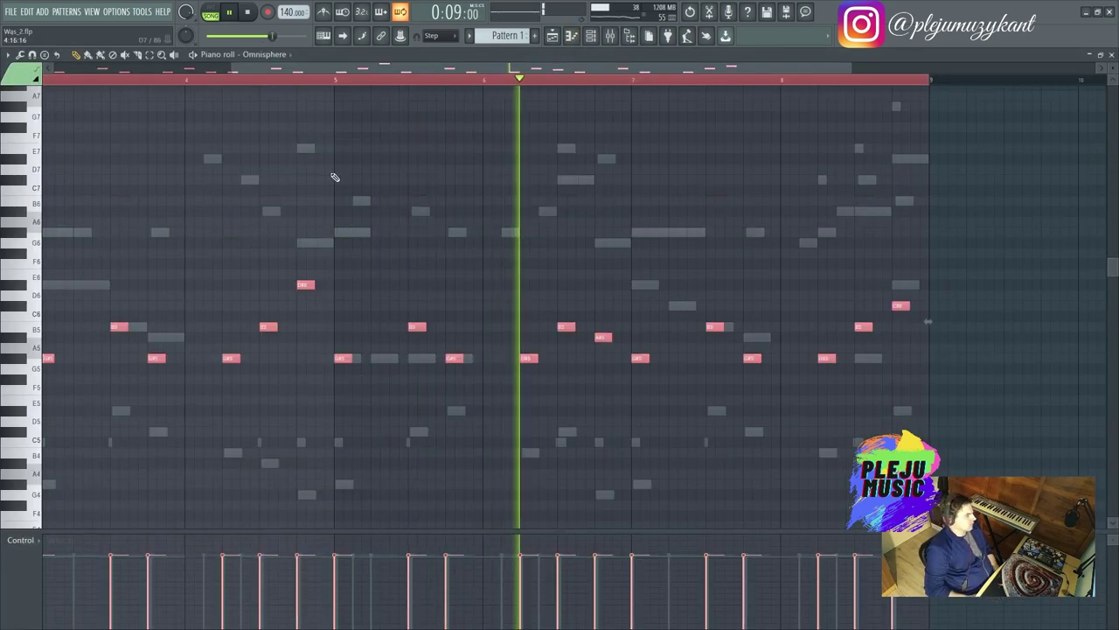
pyautogui.hotkey('ctrl', 'Down')
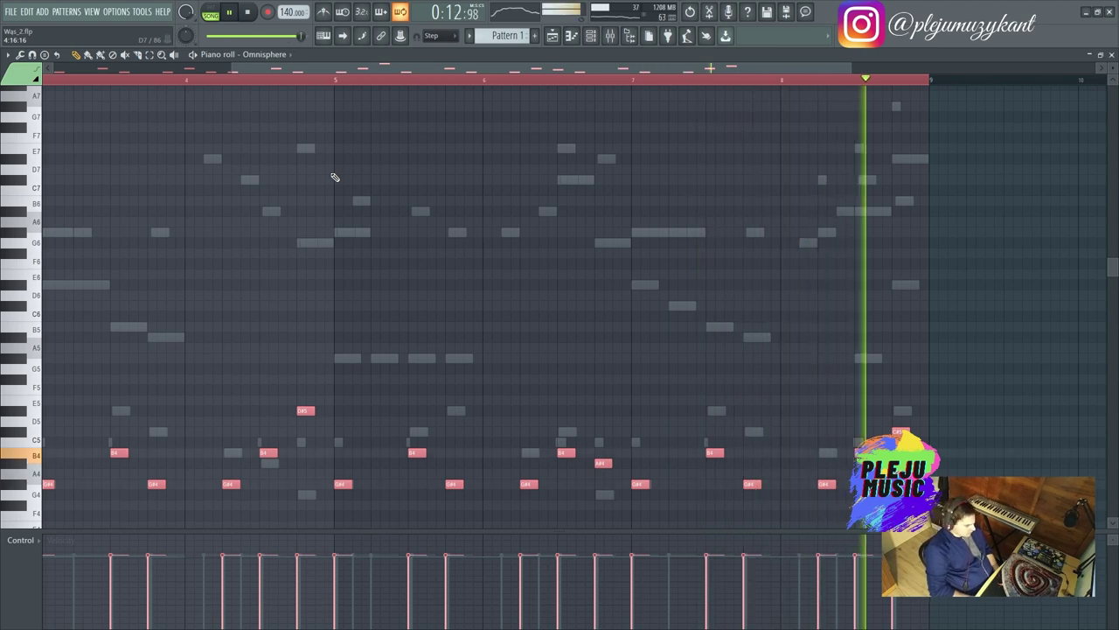
pyautogui.hotkey('ctrl', 'Up')
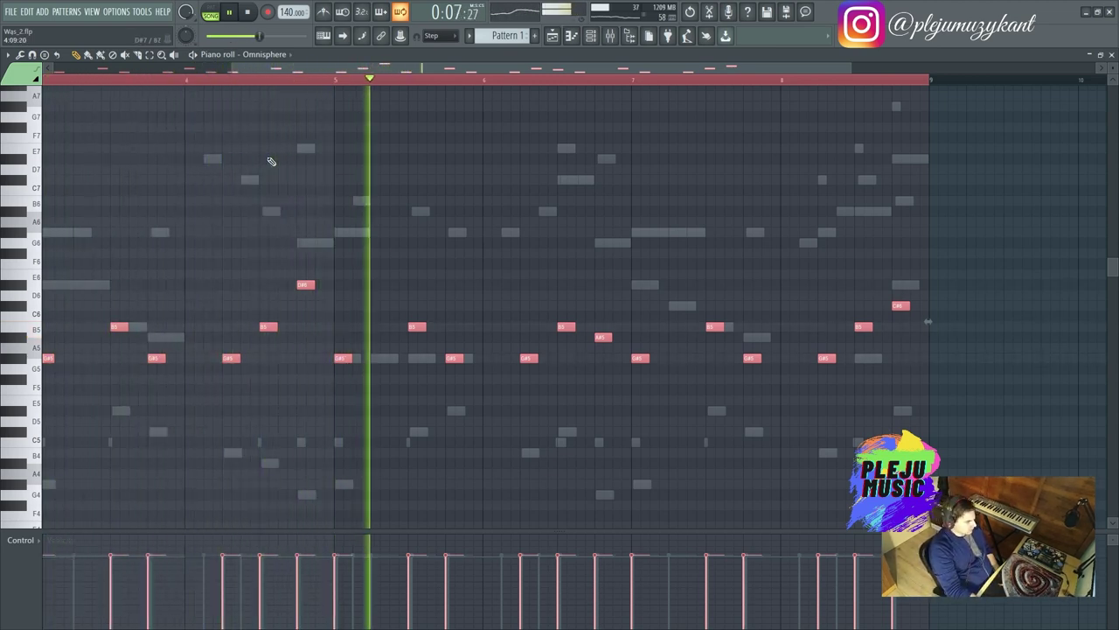
# Step: Add Gross Beat to the Omnisphere mixer track with the Complex 11 time preset and the 1/2 Bt Gate volume preset
pyautogui.click(591, 36)
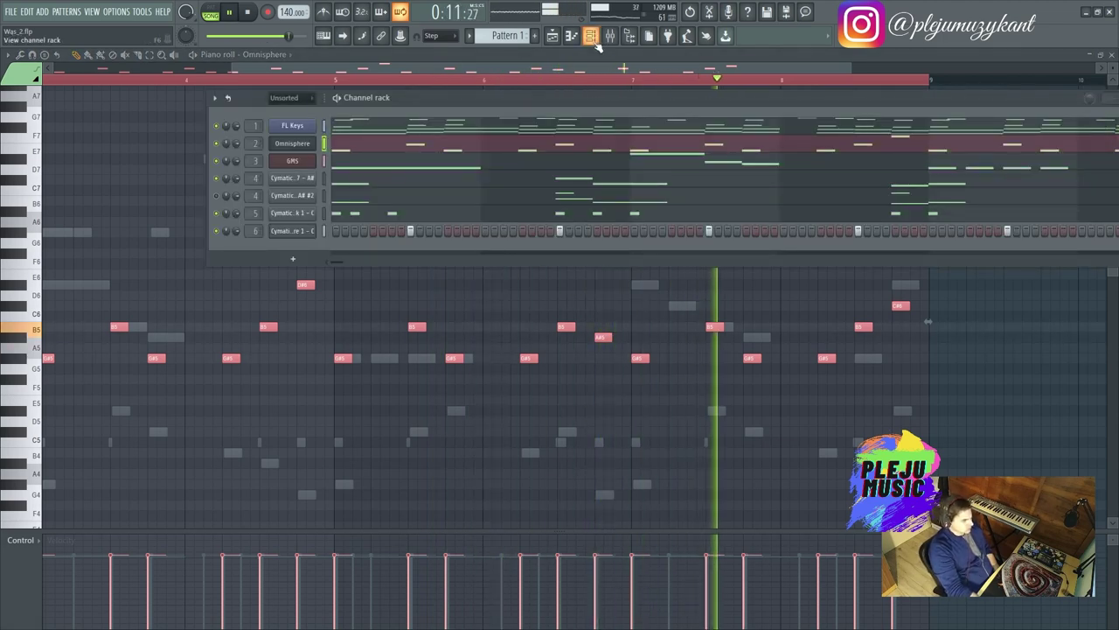
pyautogui.click(609, 36)
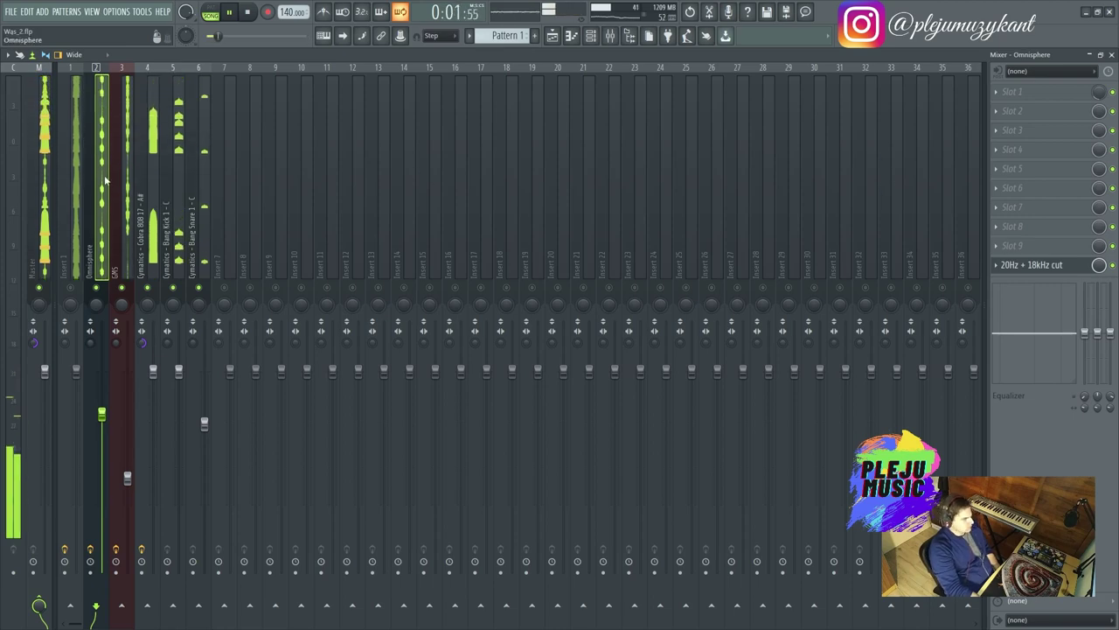
pyautogui.click(1003, 100)
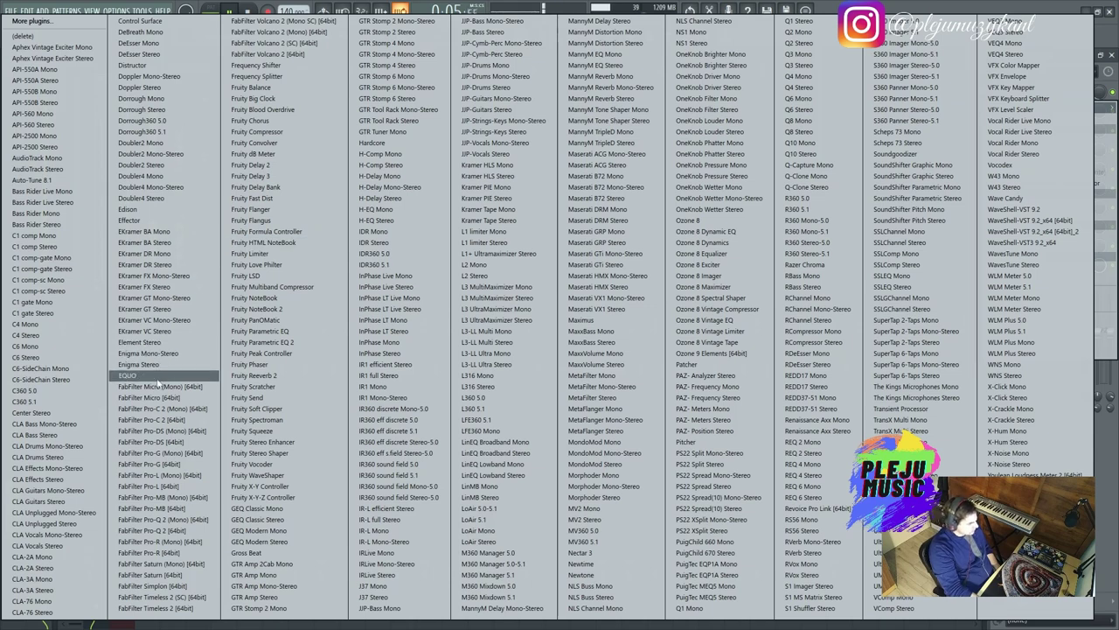
pyautogui.click(269, 555)
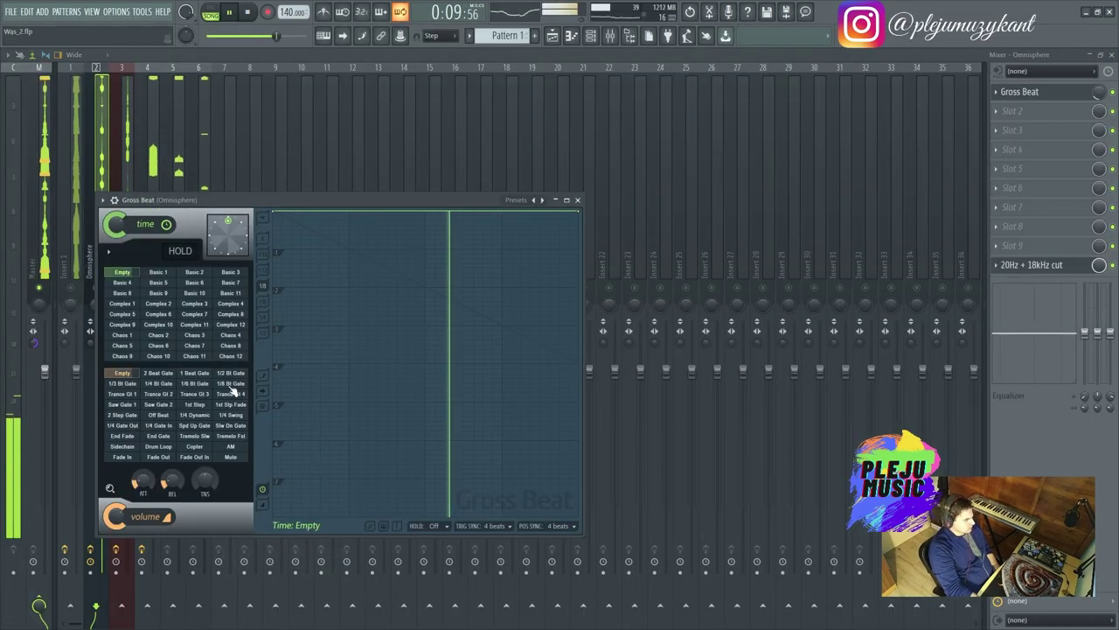
pyautogui.click(198, 326)
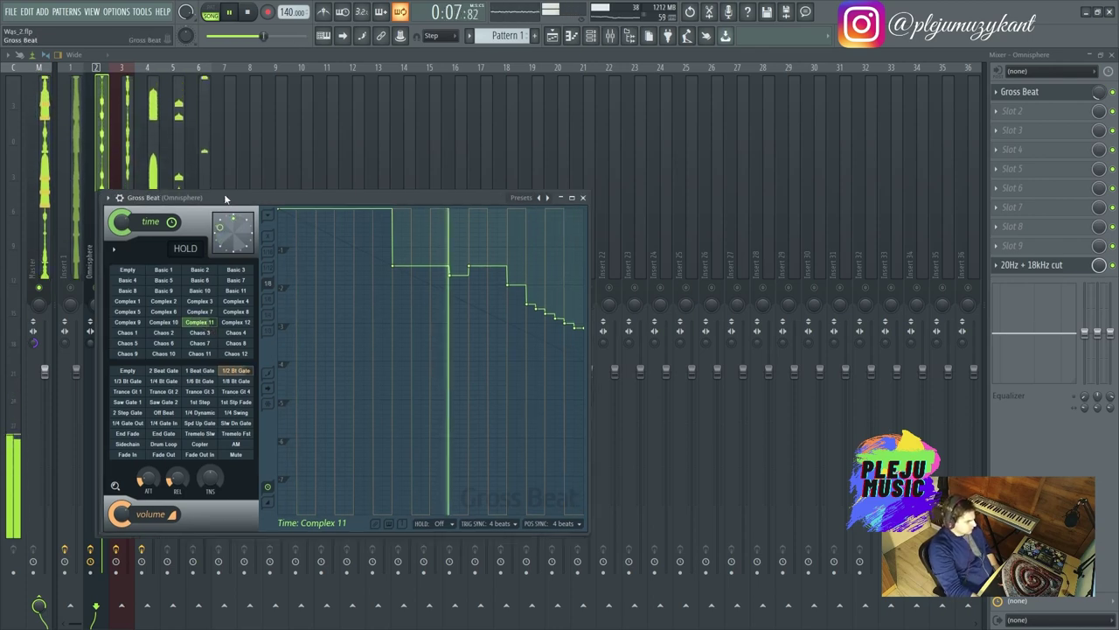
# Step: Raise Gross Beat's mix level on the Omnisphere track, reset its time preset to Empty, and resume playback
pyautogui.moveTo(223, 199); pyautogui.dragTo(491, 116)
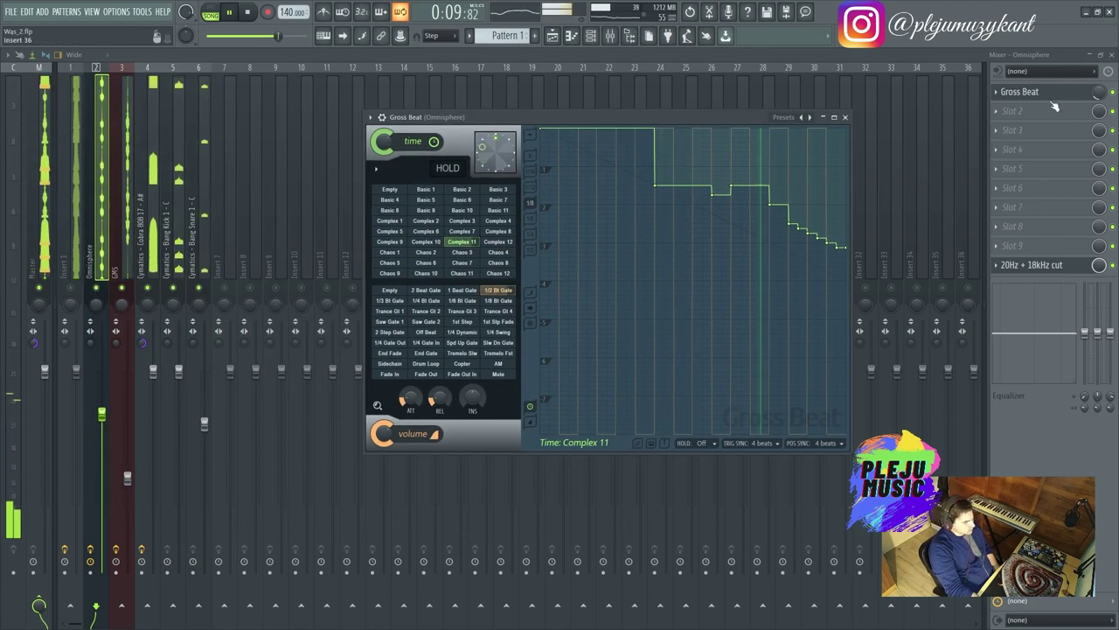
pyautogui.press('space')
pyautogui.press('Escape')
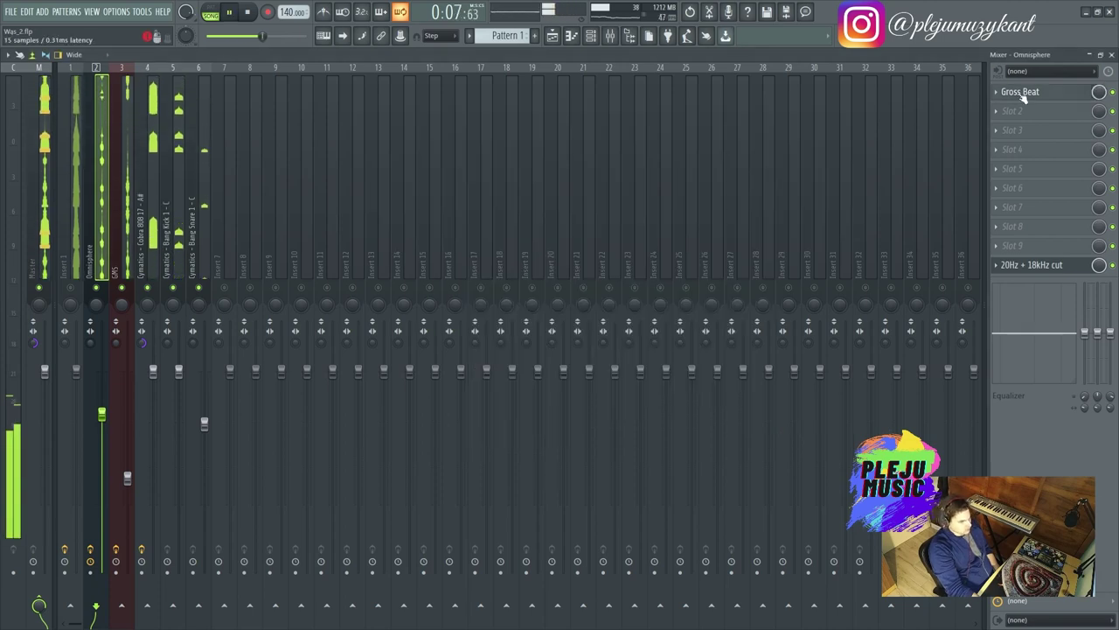
pyautogui.click(1019, 92)
pyautogui.click(391, 190)
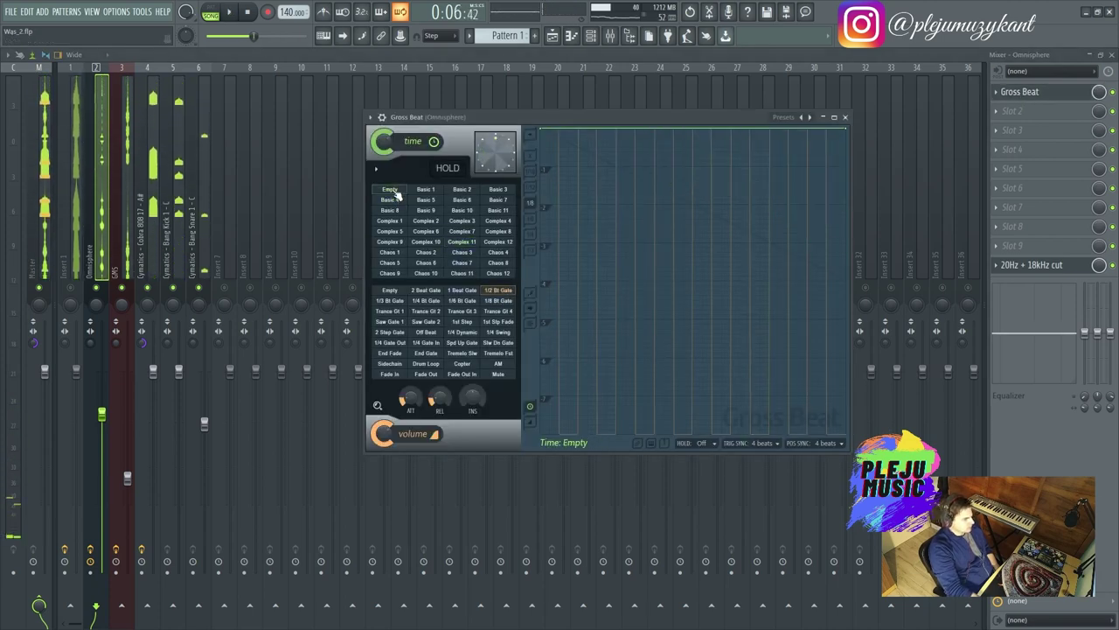
pyautogui.press('space')
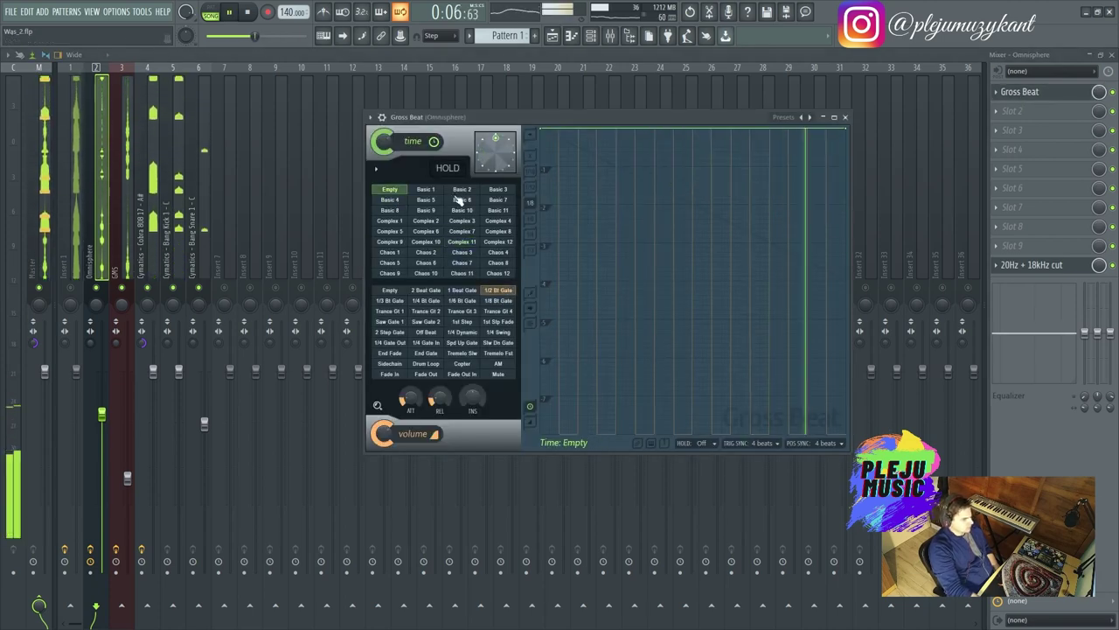
# Step: Add Fruity Reeverb 2 after Gross Beat on the Omnisphere mixer track, lengthening its decay and raising its wet level to 99%
pyautogui.click(1001, 133)
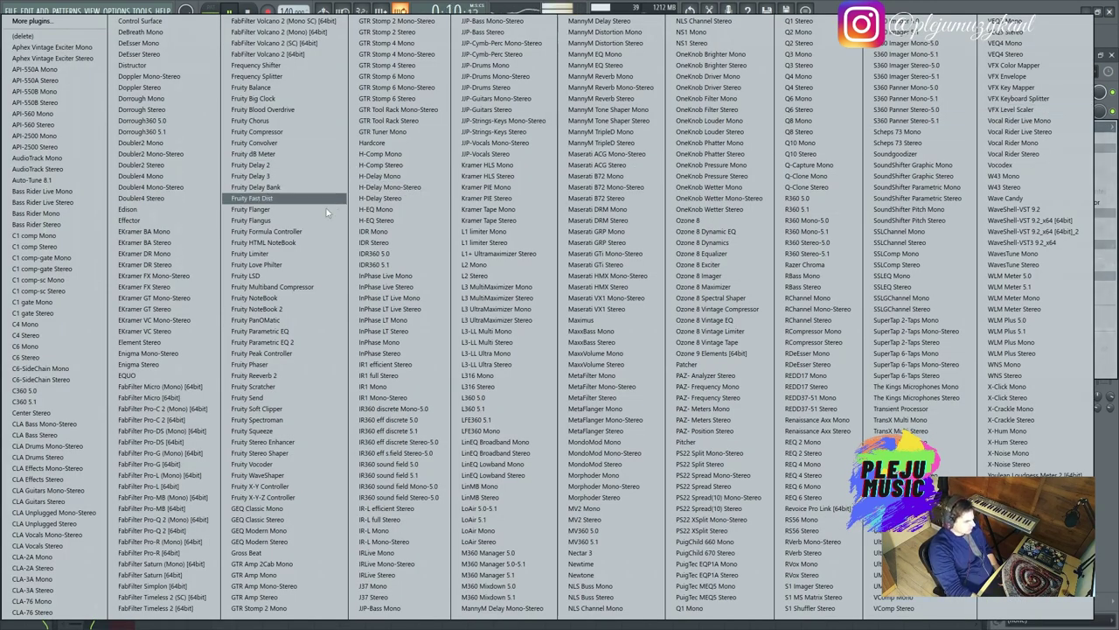
pyautogui.click(262, 375)
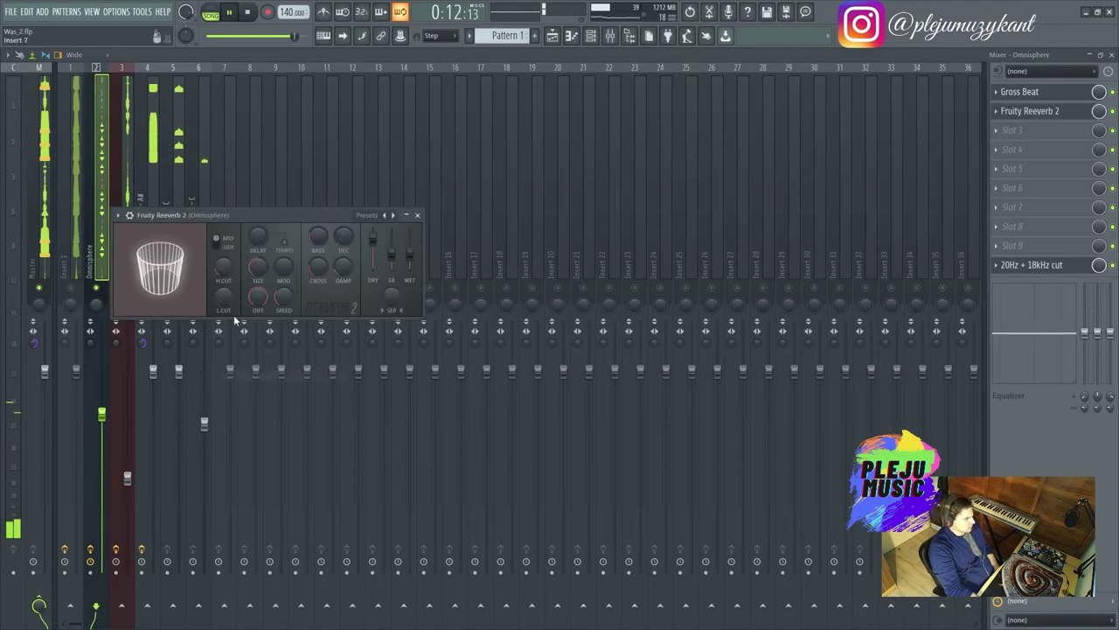
pyautogui.moveTo(271, 222); pyautogui.dragTo(433, 175)
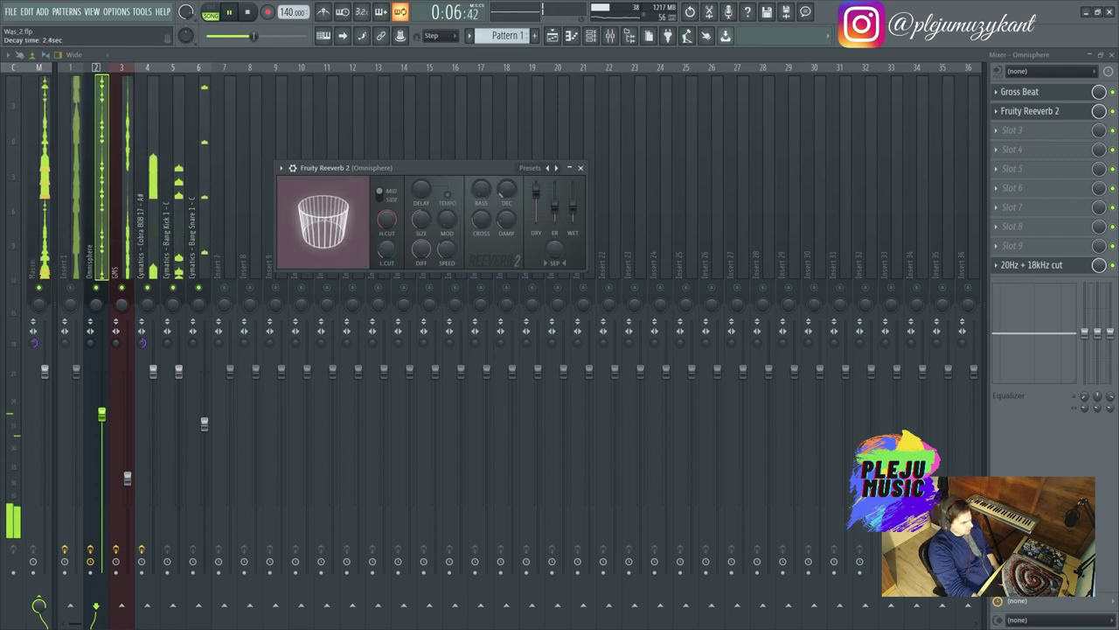
pyautogui.moveTo(504, 191); pyautogui.dragTo(511, 197)
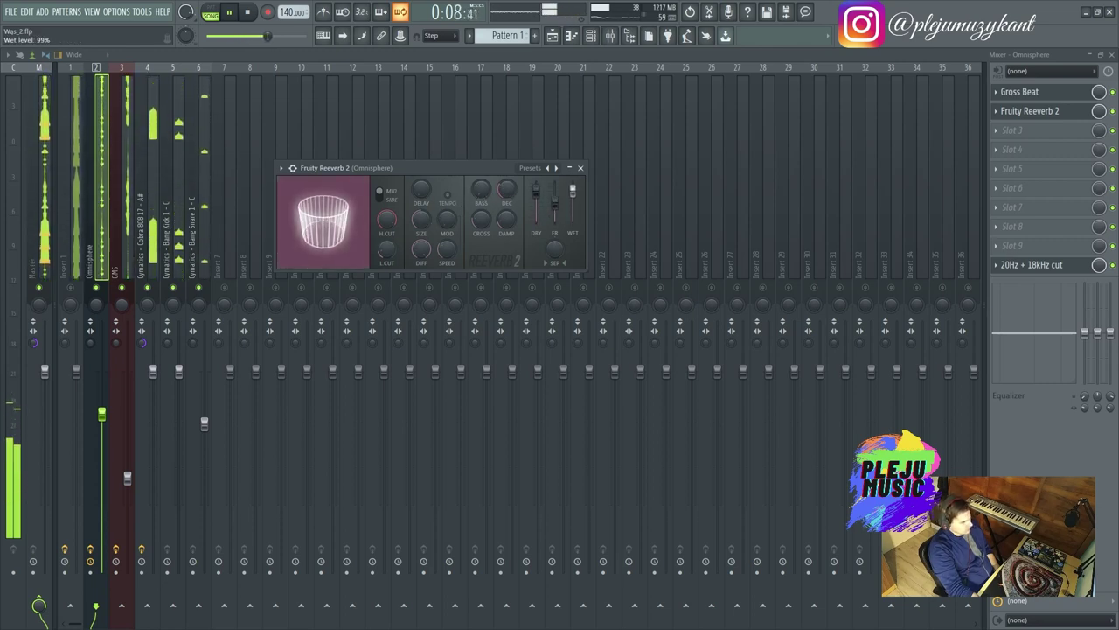
# Step: Lower the mix level of Fruity Reeverb 2 on the Omnisphere track to about 27% and set its decay time to 6.7 sec
pyautogui.click(1040, 111)
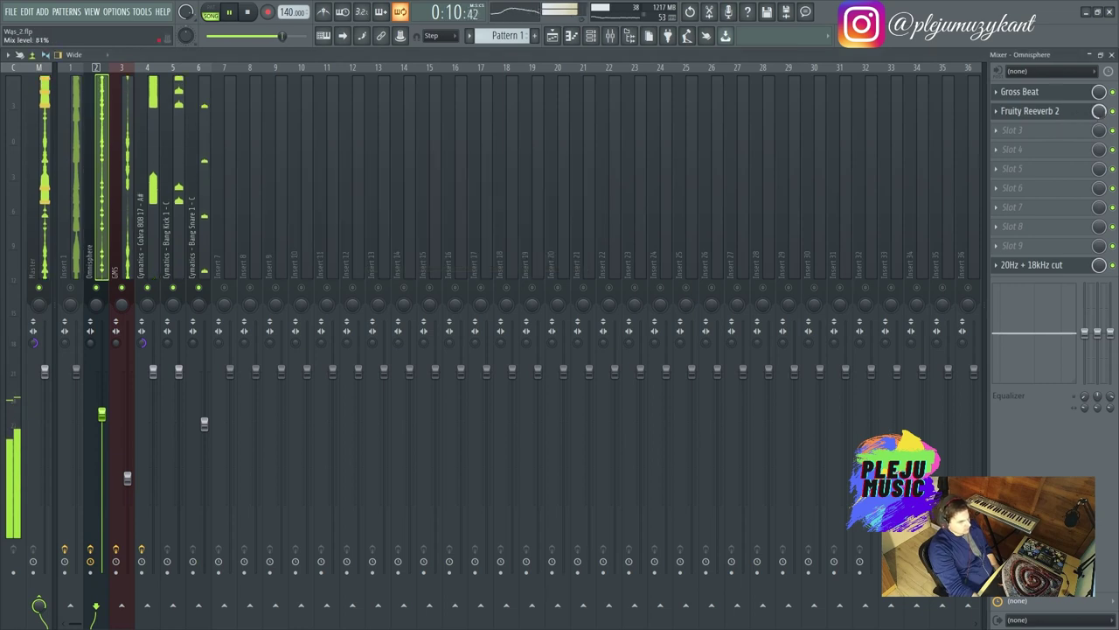
pyautogui.click(1050, 116)
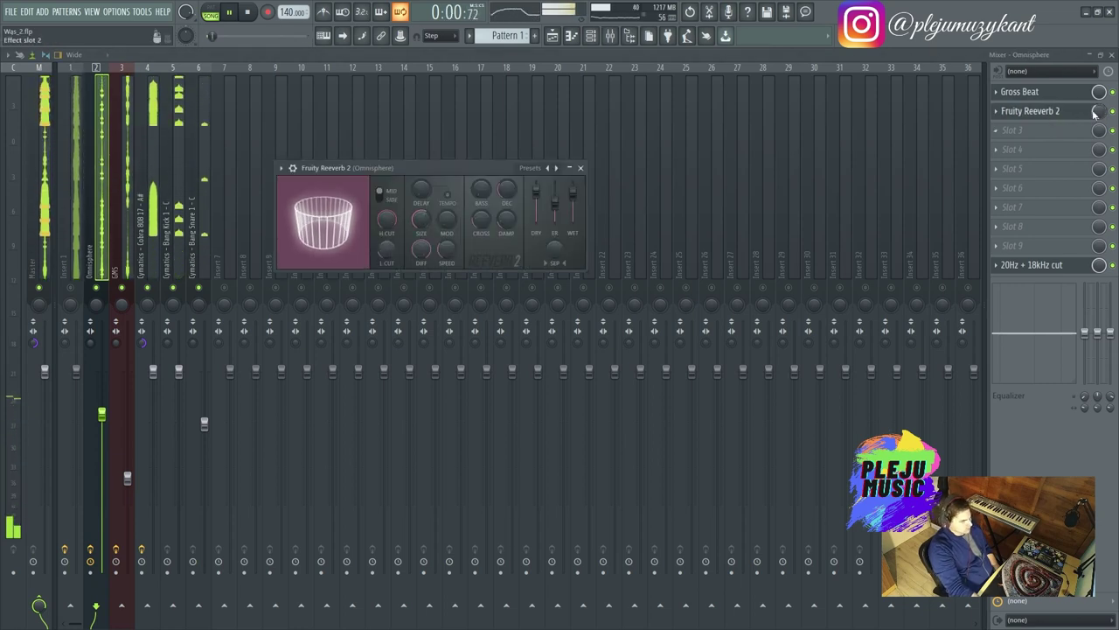
pyautogui.moveTo(1098, 111); pyautogui.dragTo(1098, 140)
pyautogui.click(1030, 114)
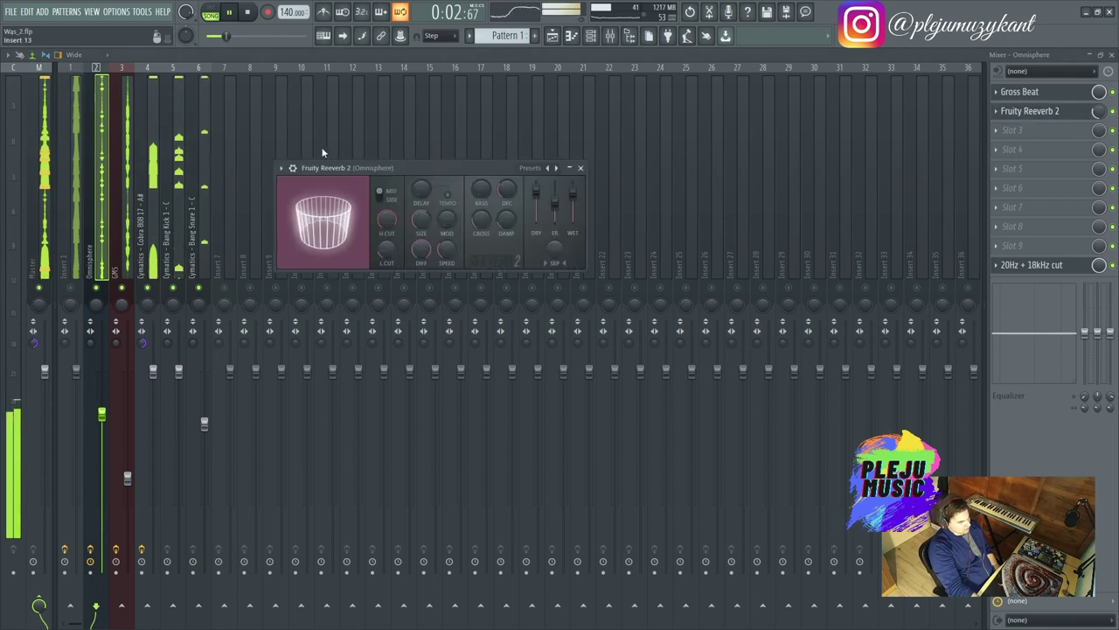
pyautogui.click(280, 168)
pyautogui.click(306, 402)
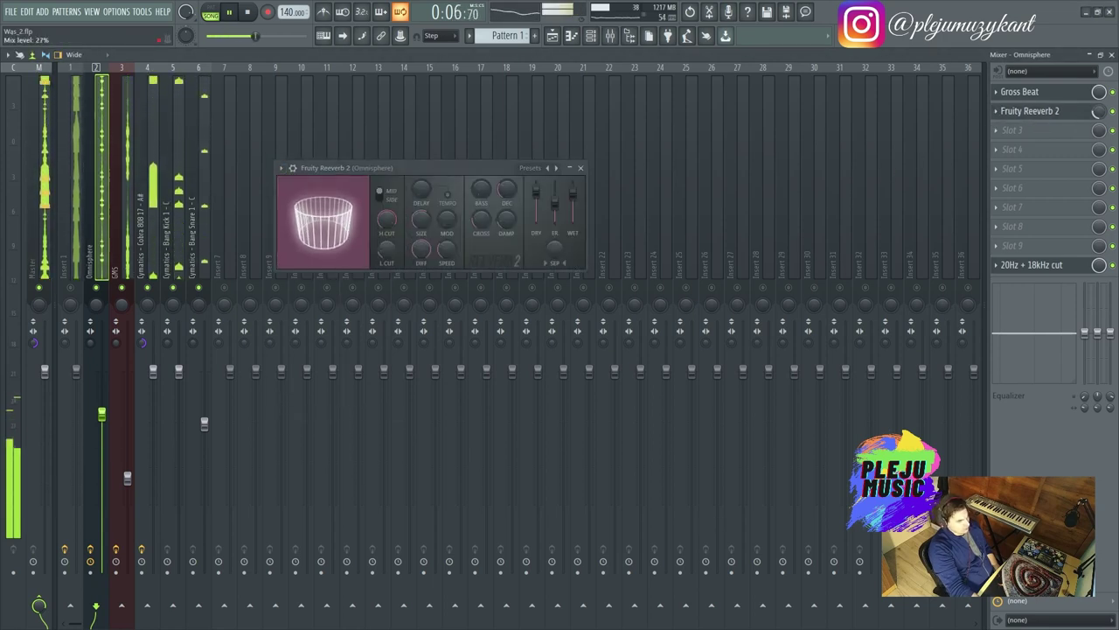
pyautogui.scroll(-3, 1107, 111)
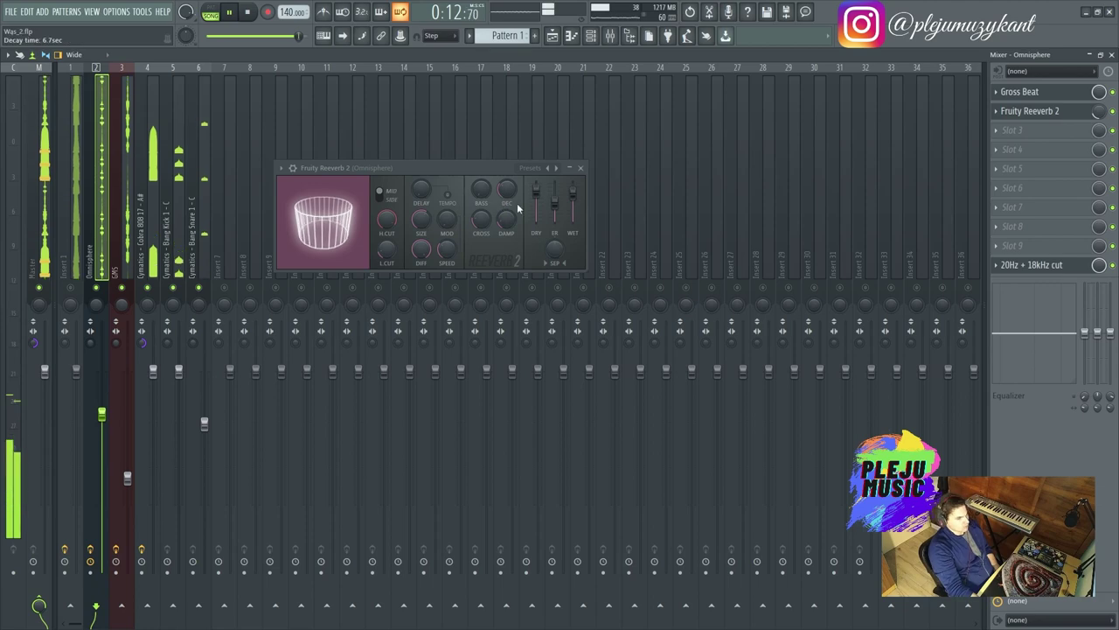
# Step: Add FabFilter Saturn after the reverb on the Omnisphere track and raise its Band 1 drive strongly
pyautogui.click(1012, 129)
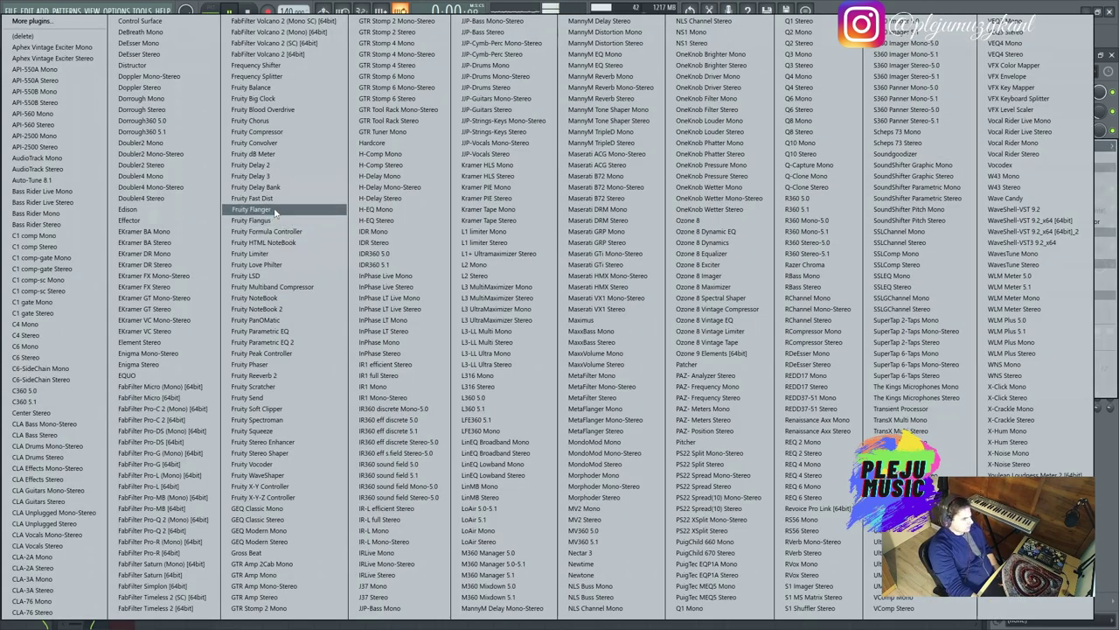
pyautogui.click(158, 564)
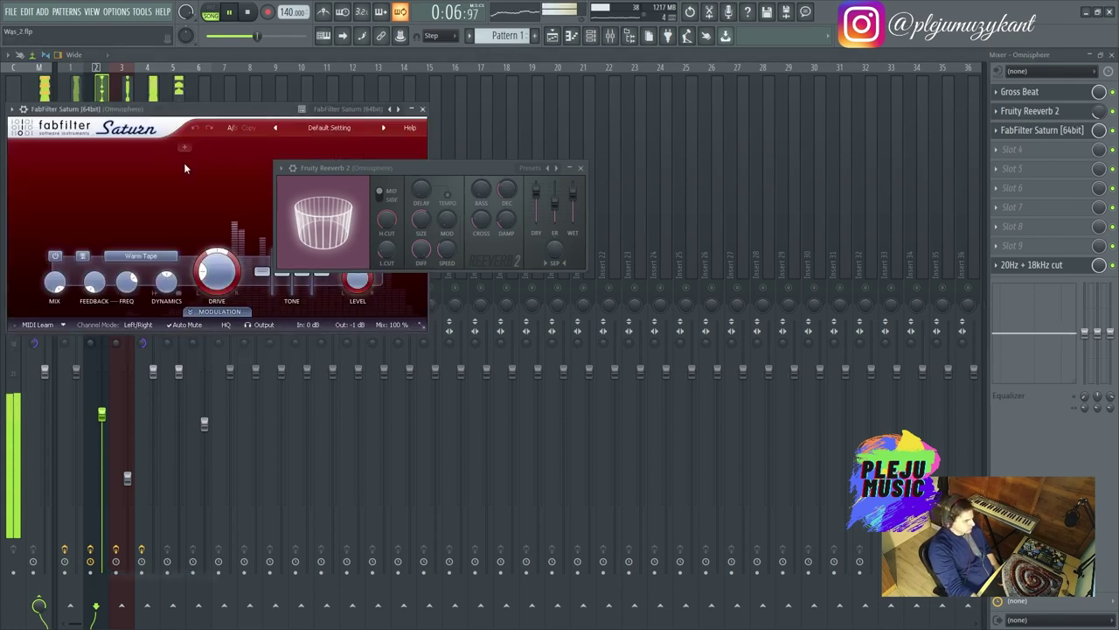
pyautogui.moveTo(216, 270); pyautogui.dragTo(231, 234)
pyautogui.moveTo(246, 194); pyautogui.dragTo(198, 192)
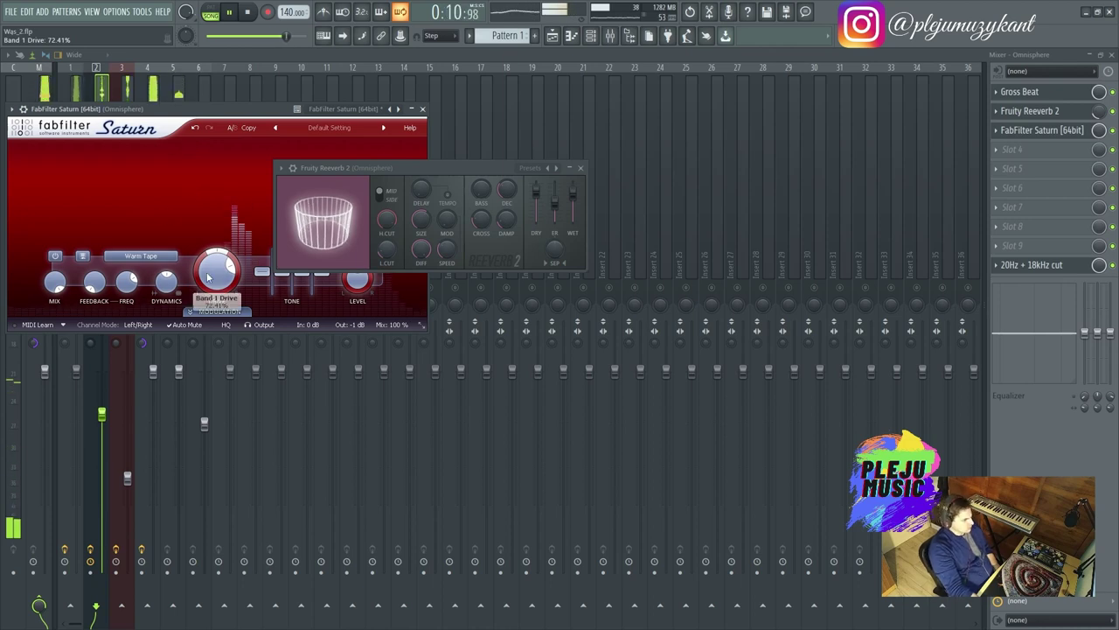
pyautogui.moveTo(211, 273); pyautogui.dragTo(210, 260)
# Step: Try the Clean Tube style in FabFilter Saturn, choose Broken Tube instead, and close the plugin window
pyautogui.click(141, 255)
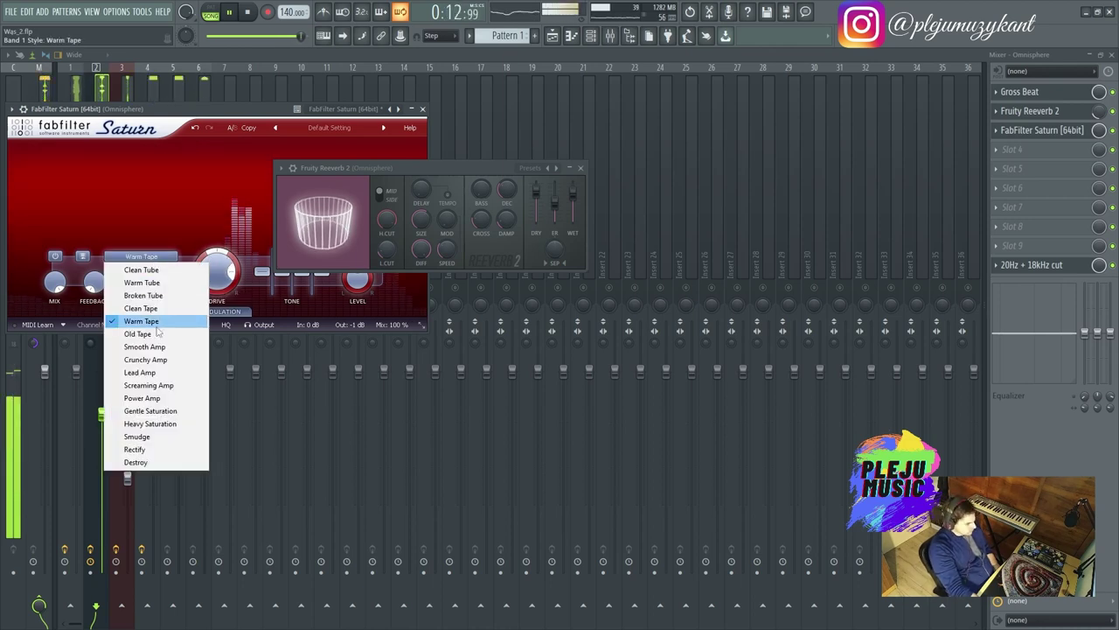
pyautogui.click(157, 282)
pyautogui.click(141, 255)
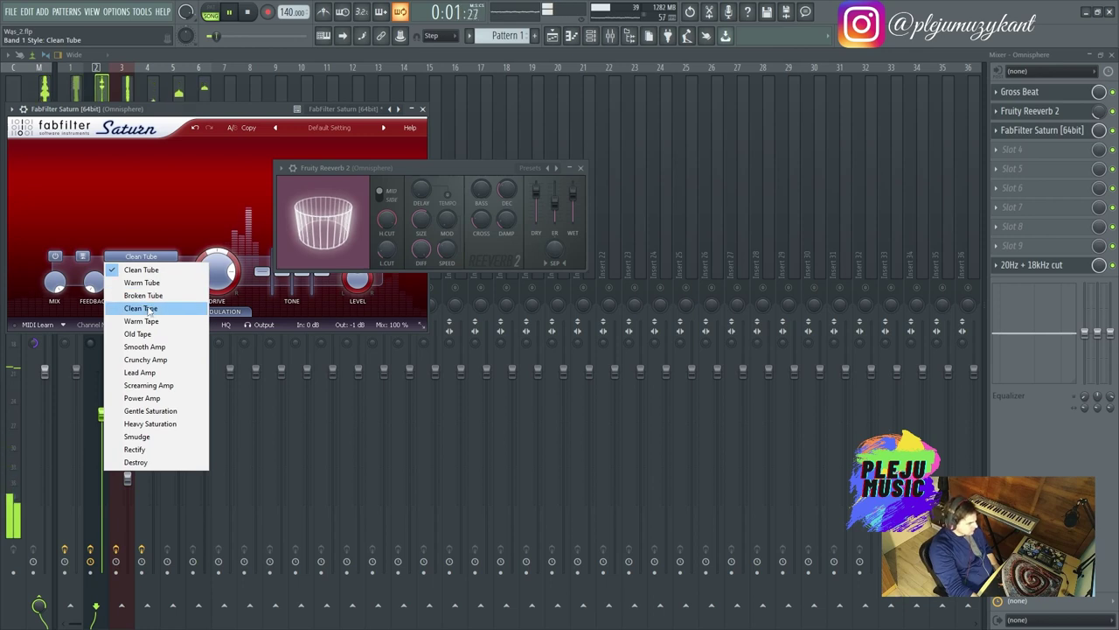
pyautogui.click(143, 295)
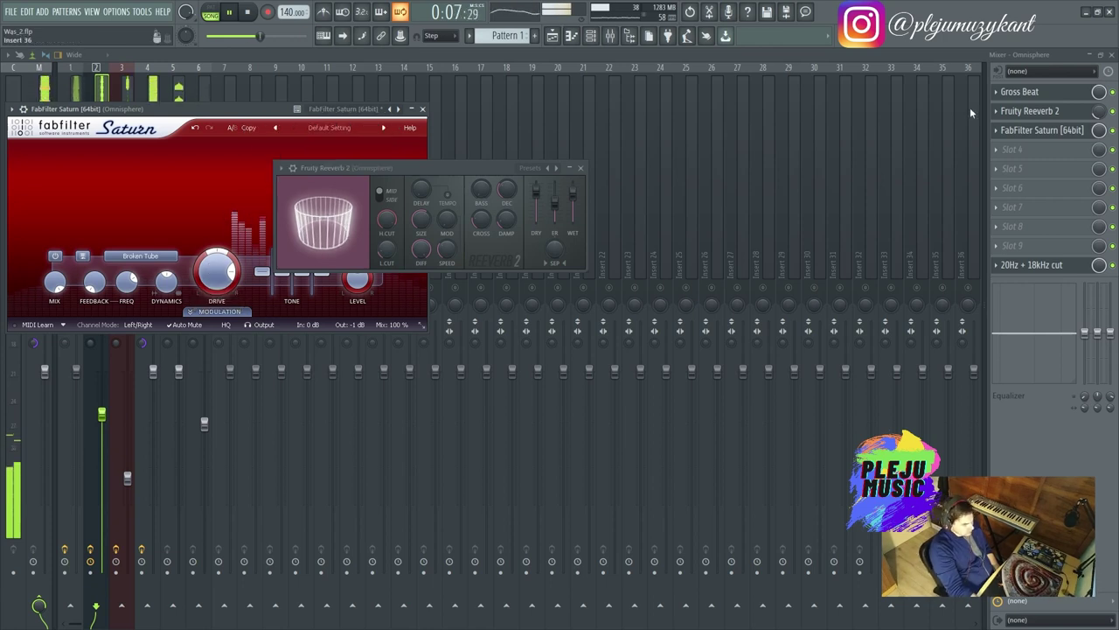
pyautogui.click(423, 108)
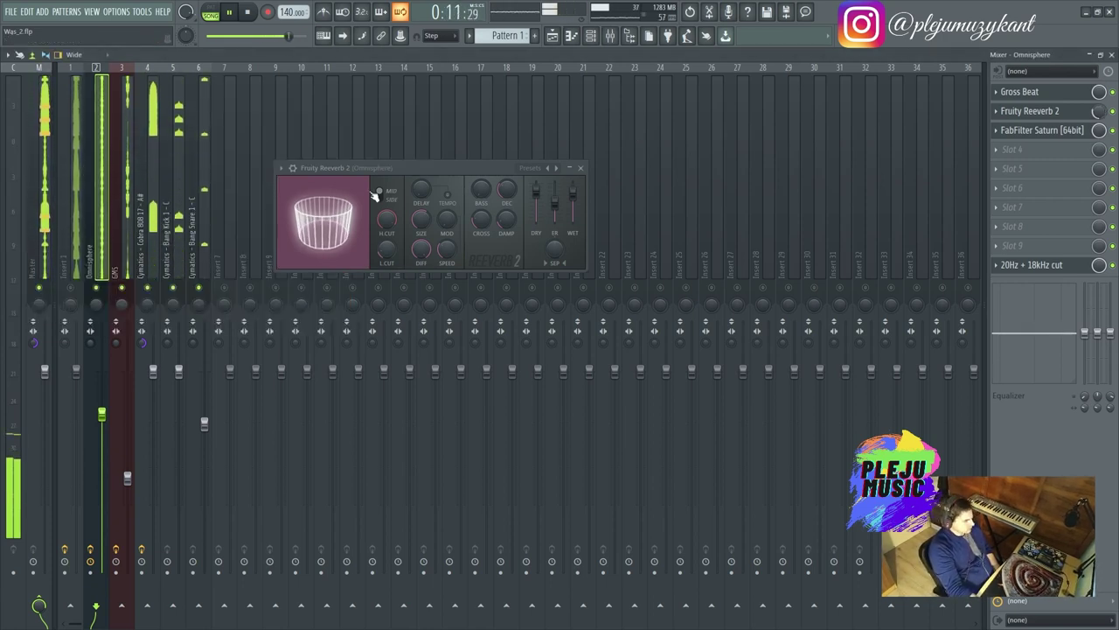
# Step: Open the 20Hz + 18kHz cut equalizer on Insert 1 and move the reverb window aside to view its spectrum
pyautogui.click(77, 289)
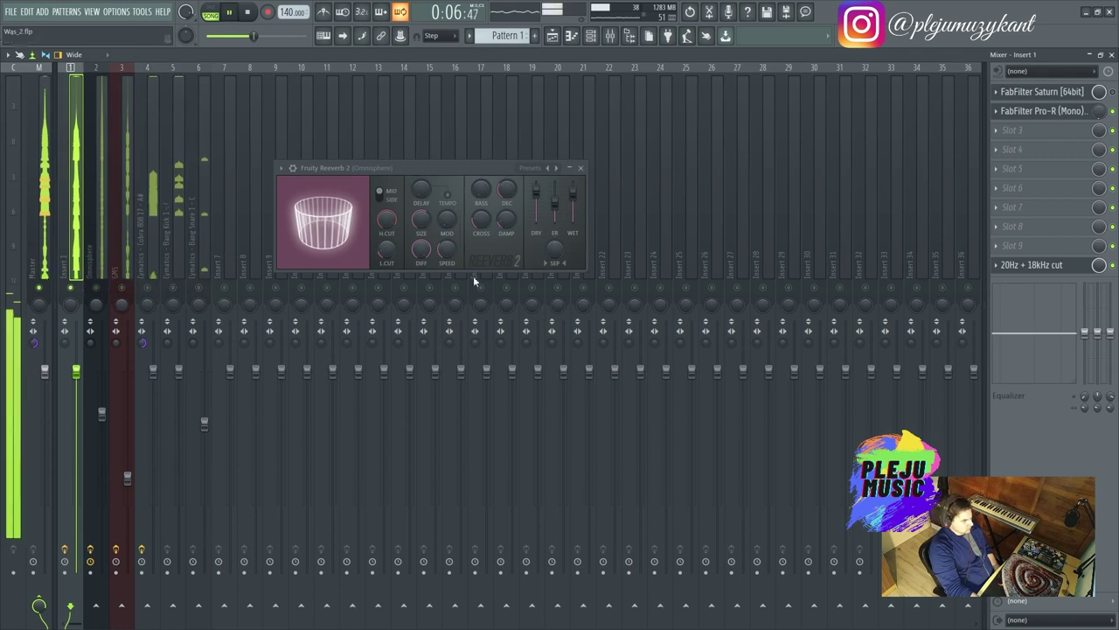
pyautogui.click(1032, 264)
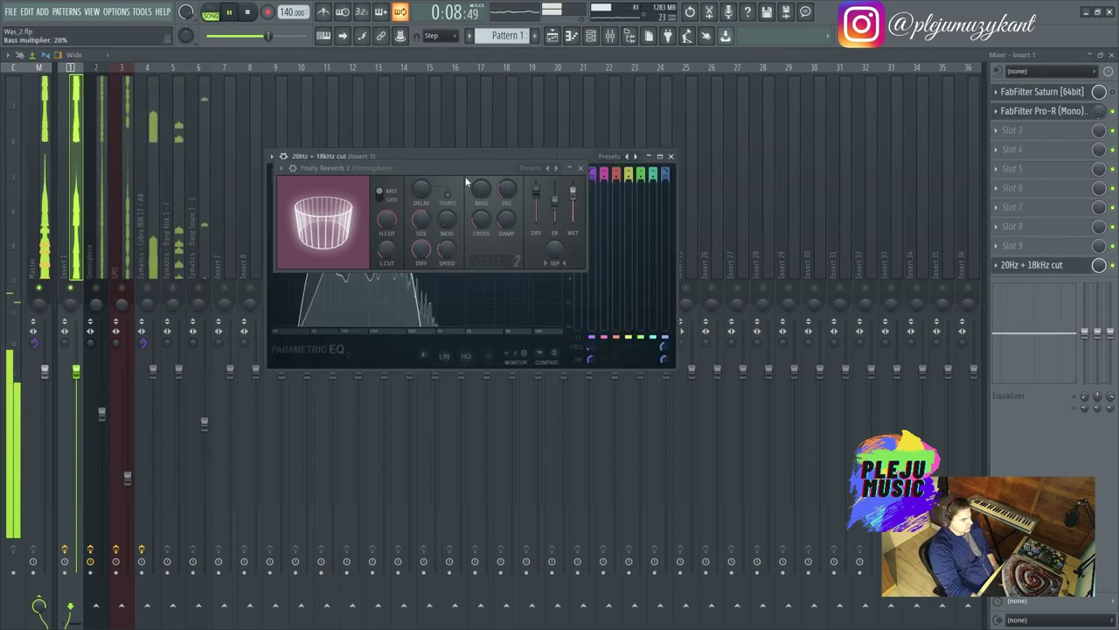
pyautogui.moveTo(317, 172); pyautogui.dragTo(275, 180)
pyautogui.click(234, 176)
pyautogui.click(253, 411)
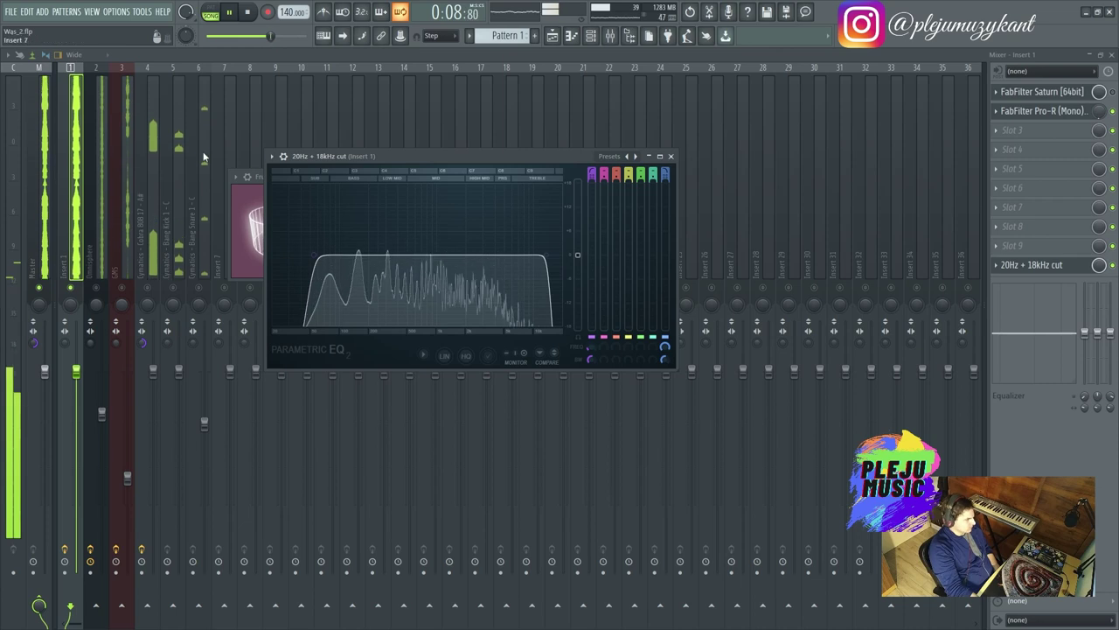
# Step: Open the FL Keys piano roll and examine its high and low notes during playback
pyautogui.click(592, 37)
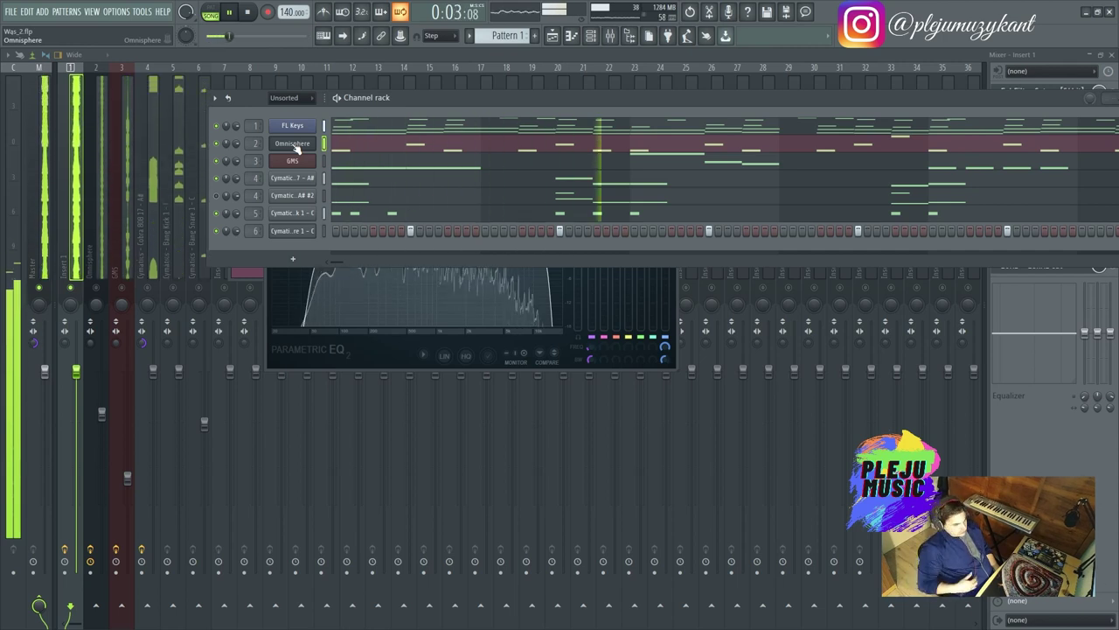
pyautogui.rightClick(321, 125)
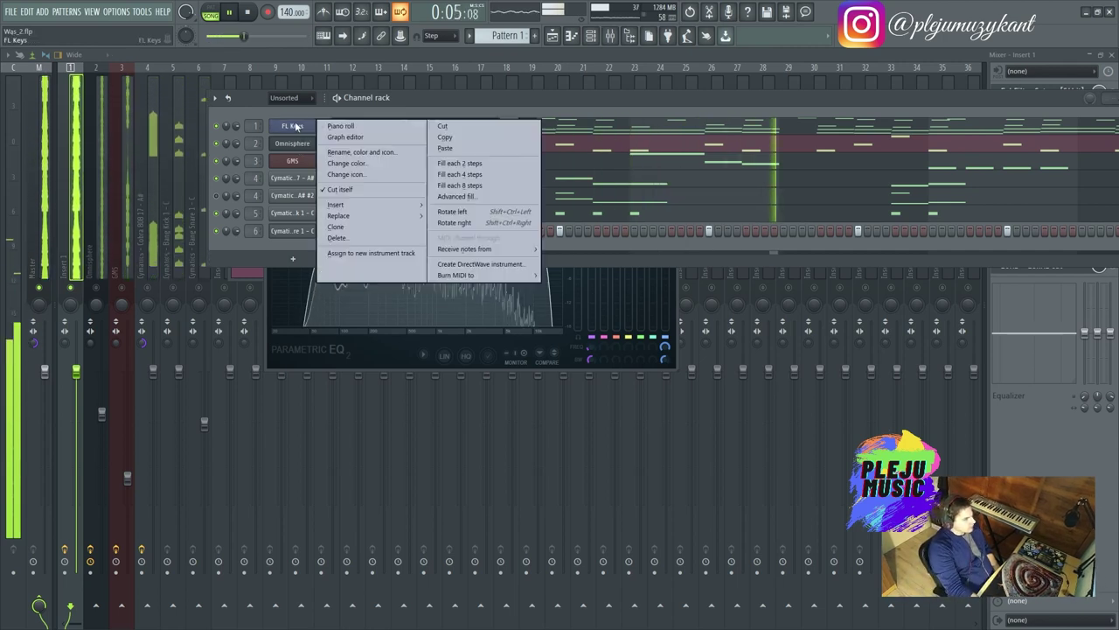
pyautogui.click(340, 126)
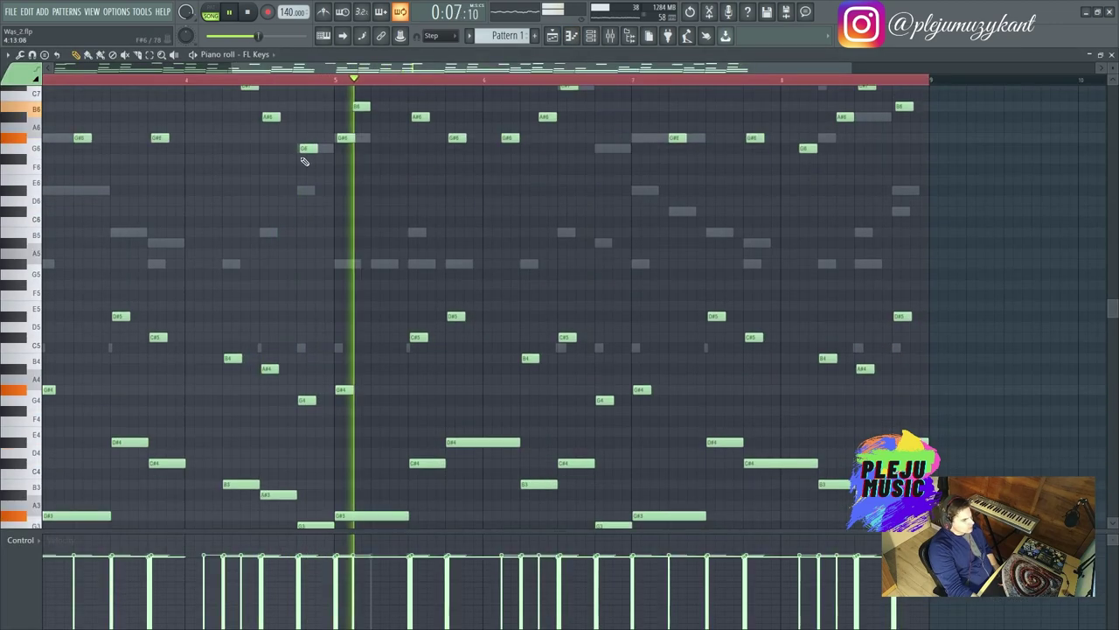
pyautogui.scroll(5, 320, 224)
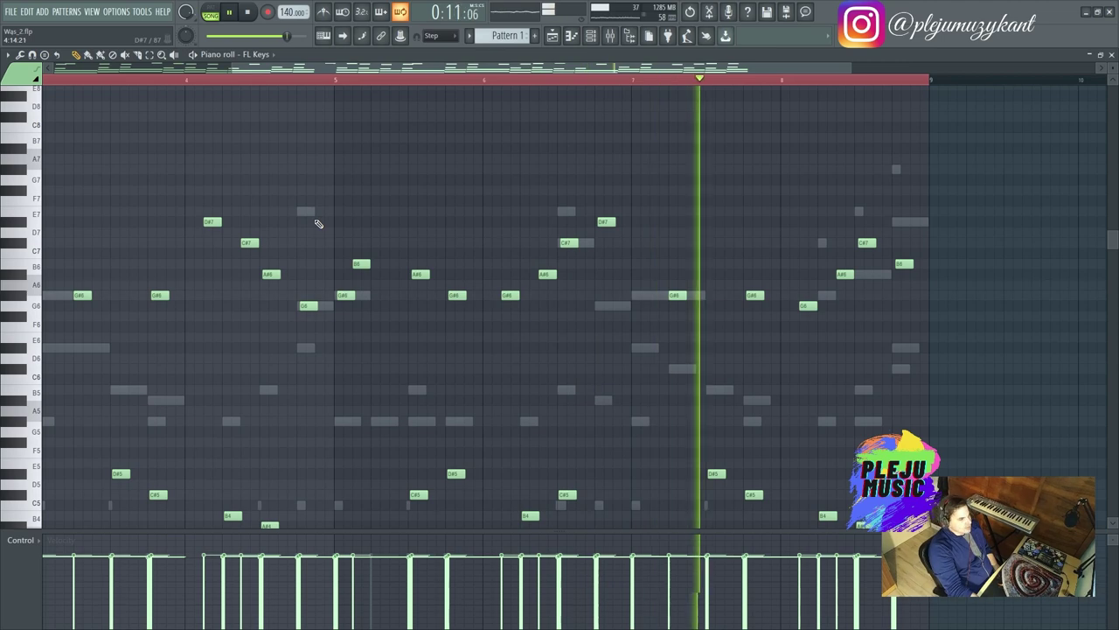
pyautogui.scroll(-2, 324, 229)
pyautogui.scroll(-4, 328, 230)
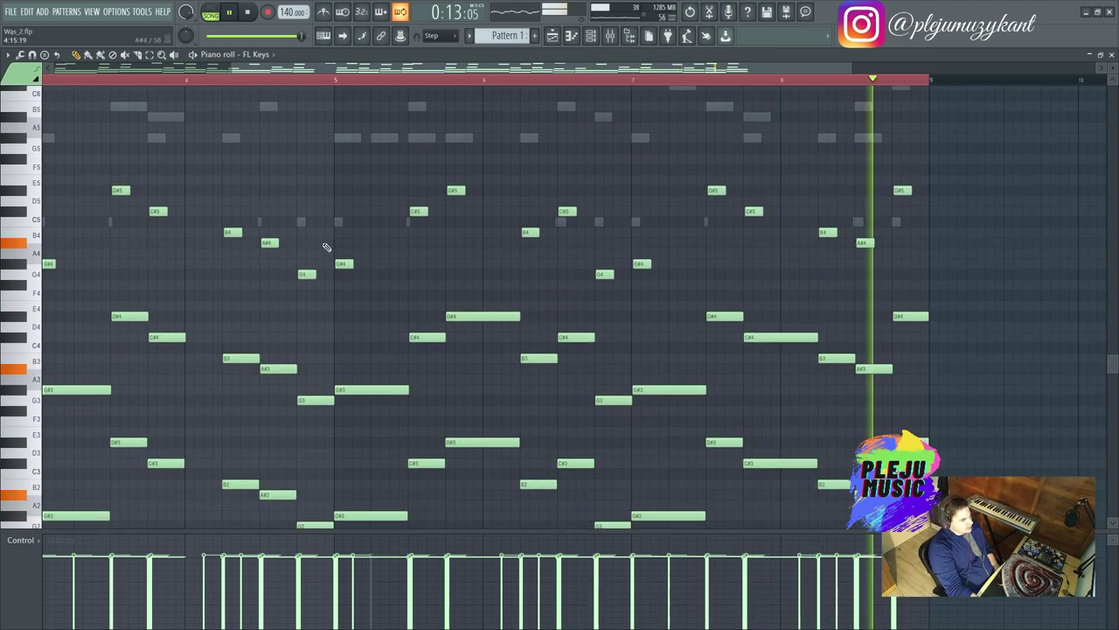
pyautogui.scroll(6, 322, 386)
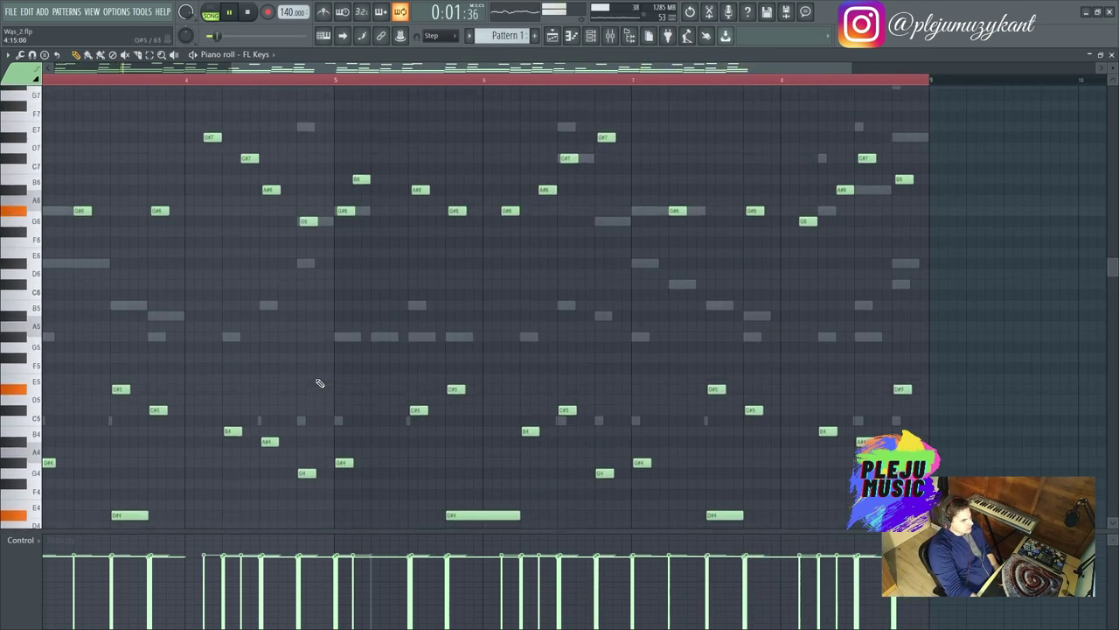
pyautogui.scroll(-10, 319, 383)
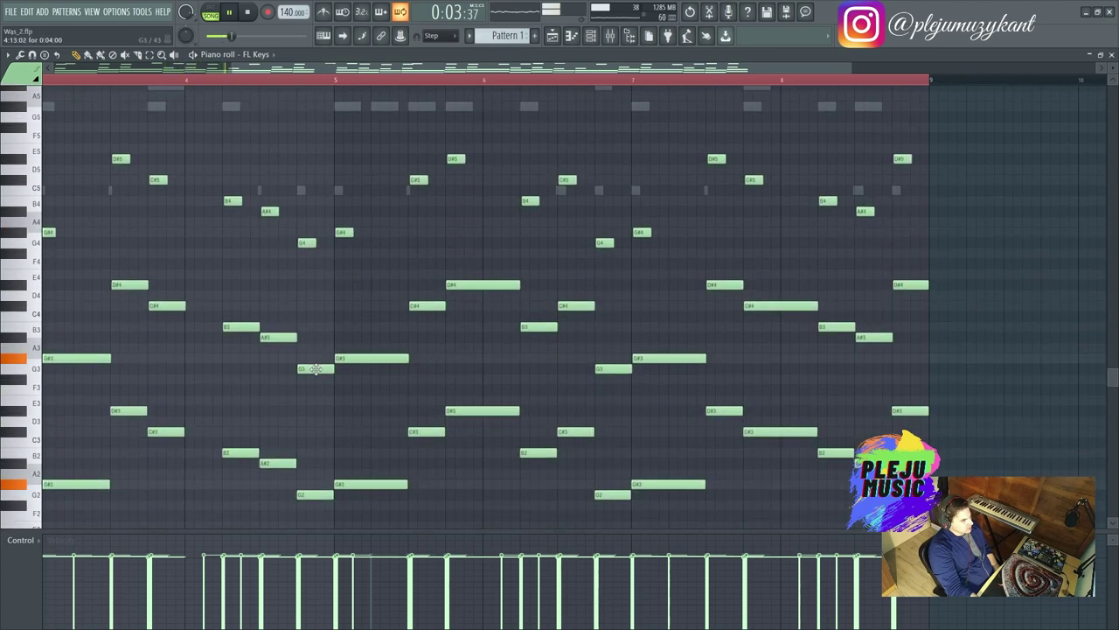
pyautogui.scroll(9, 317, 374)
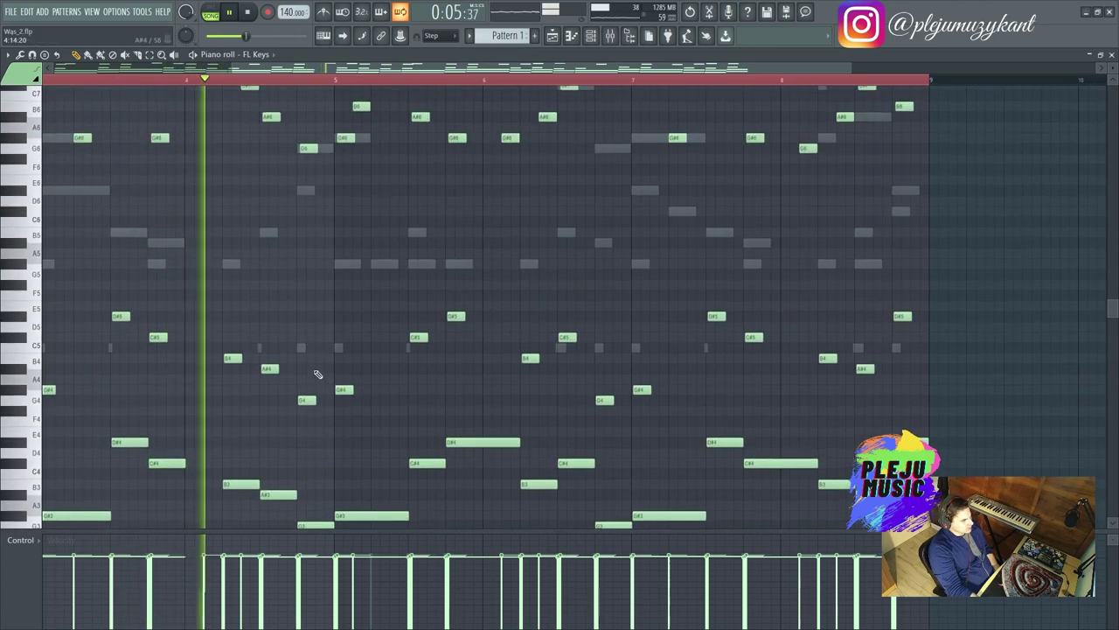
# Step: Try all FL Keys notes one octave higher, listen briefly, and move them back down an octave
pyautogui.press('space')
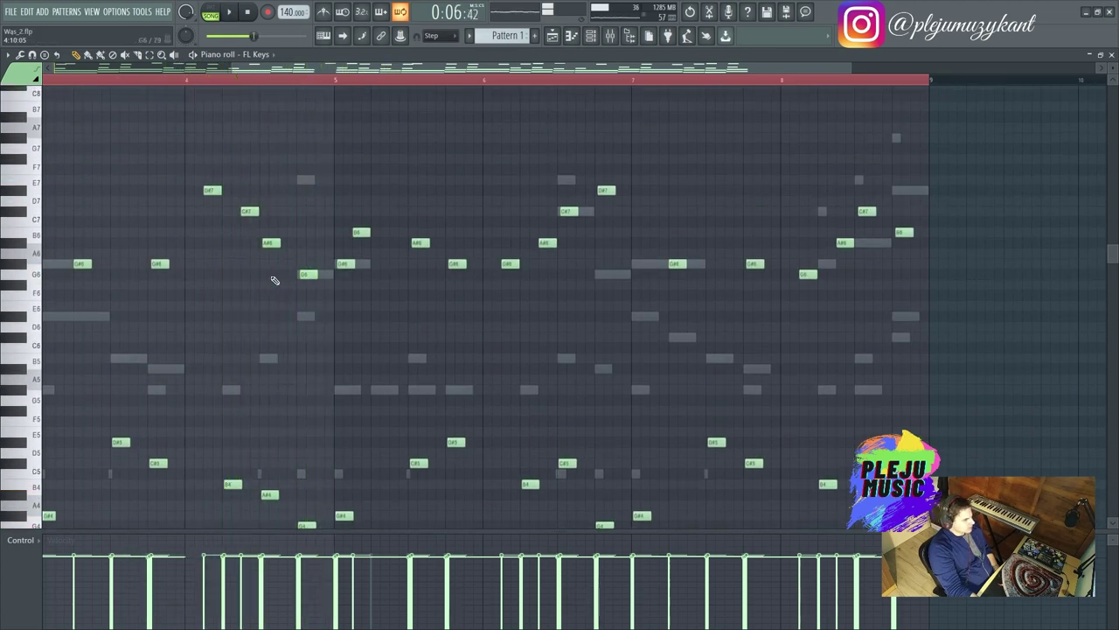
pyautogui.hotkey('ctrl', 'a')
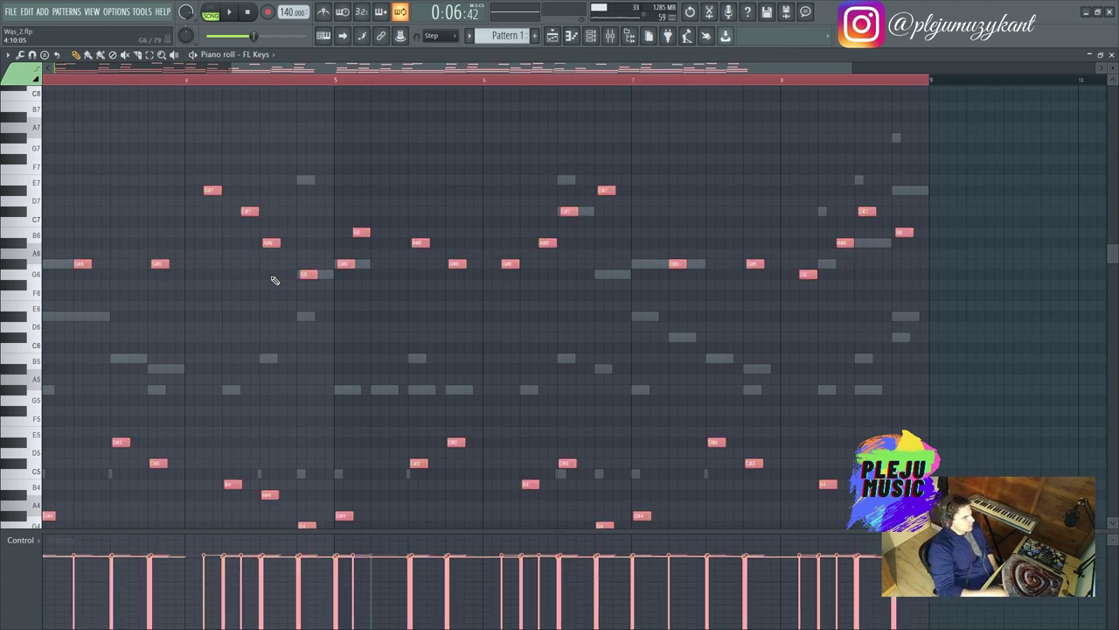
pyautogui.hotkey('ctrl', 'Up')
pyautogui.press('space')
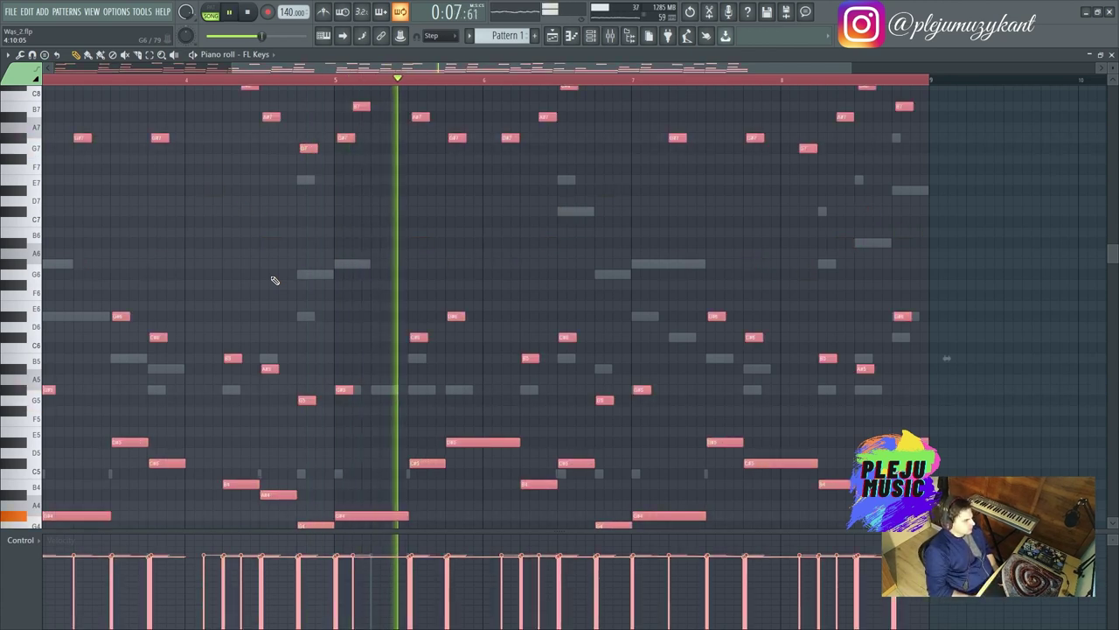
pyautogui.press('space')
pyautogui.hotkey('ctrl', 'Down')
pyautogui.press('space')
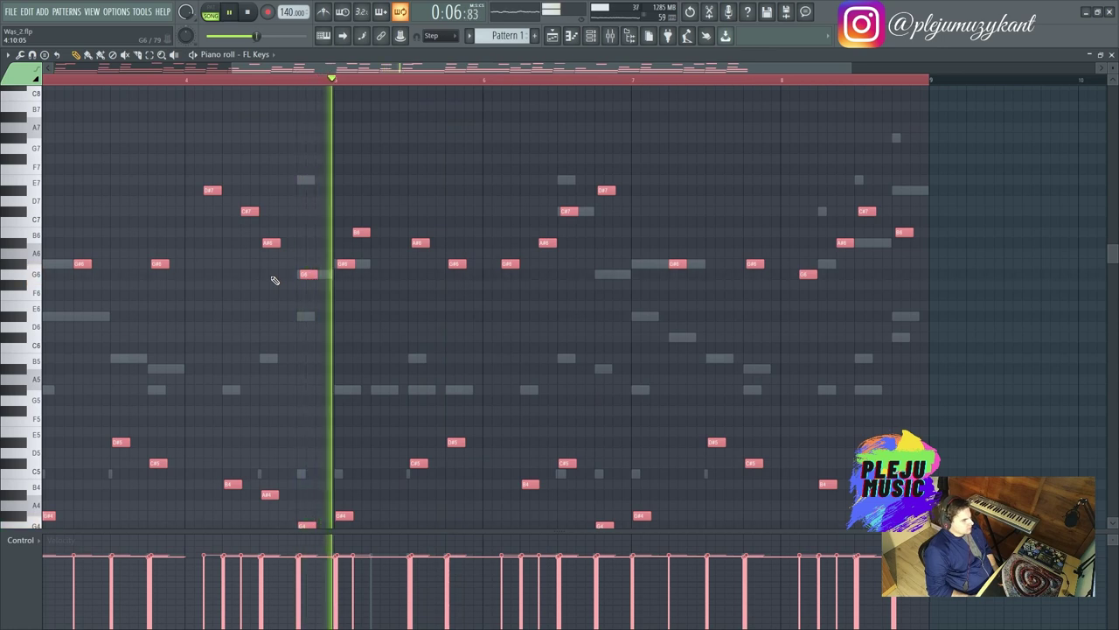
# Step: Try all FL Keys notes one octave lower, listen from the start of the pattern, and undo the transposition
pyautogui.press('space')
pyautogui.hotkey('ctrl', 'Down')
pyautogui.press('space')
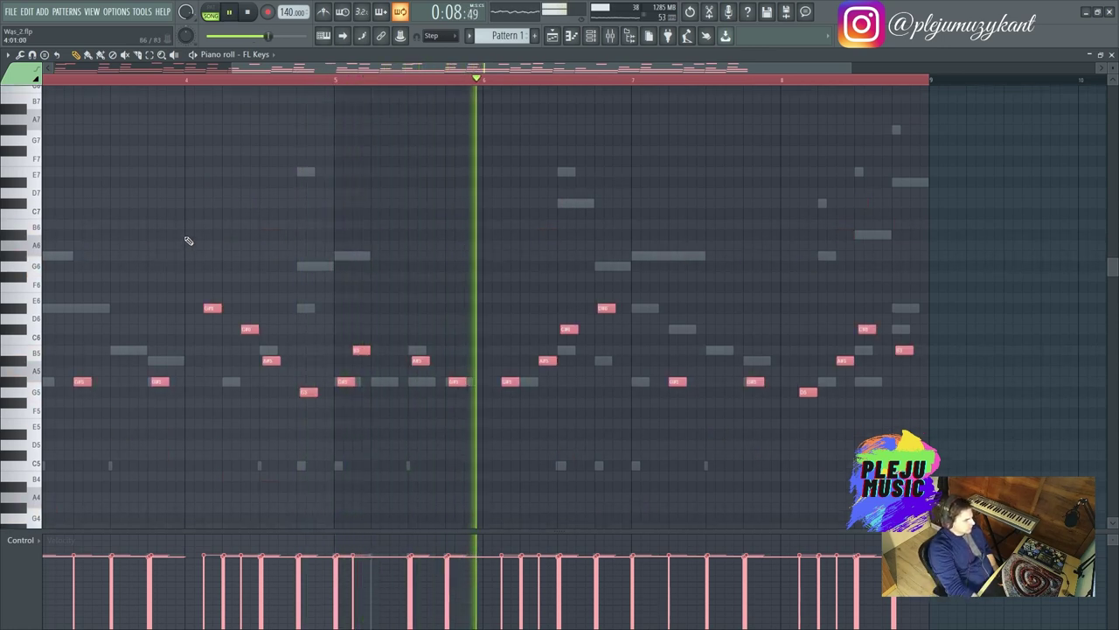
pyautogui.scroll(-5, 68, 132)
pyautogui.press('space')
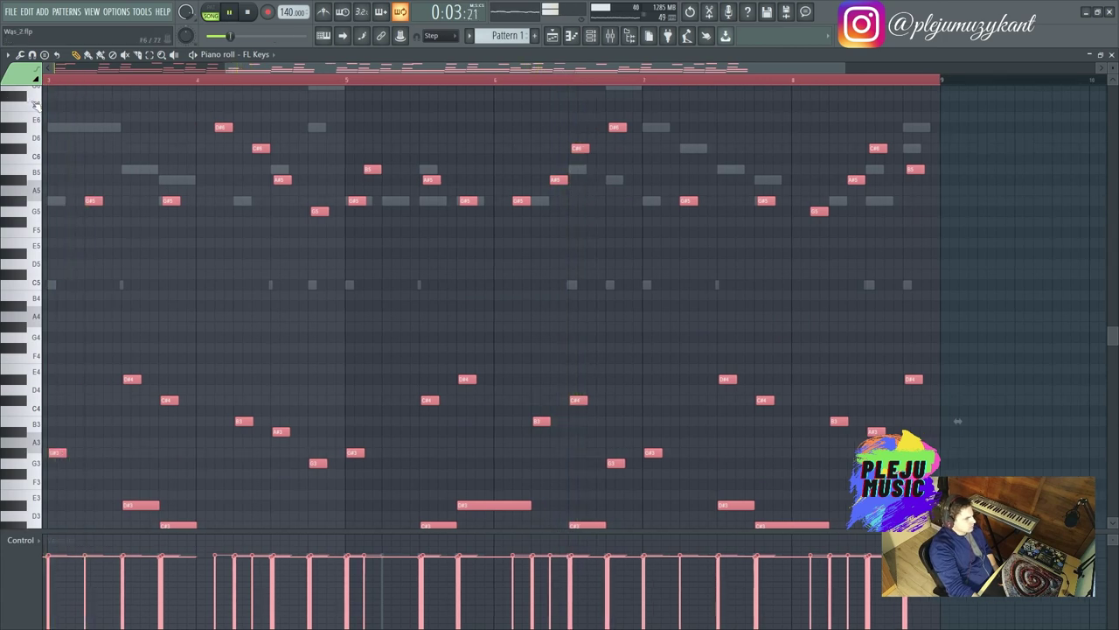
pyautogui.press('space')
pyautogui.click(249, 24)
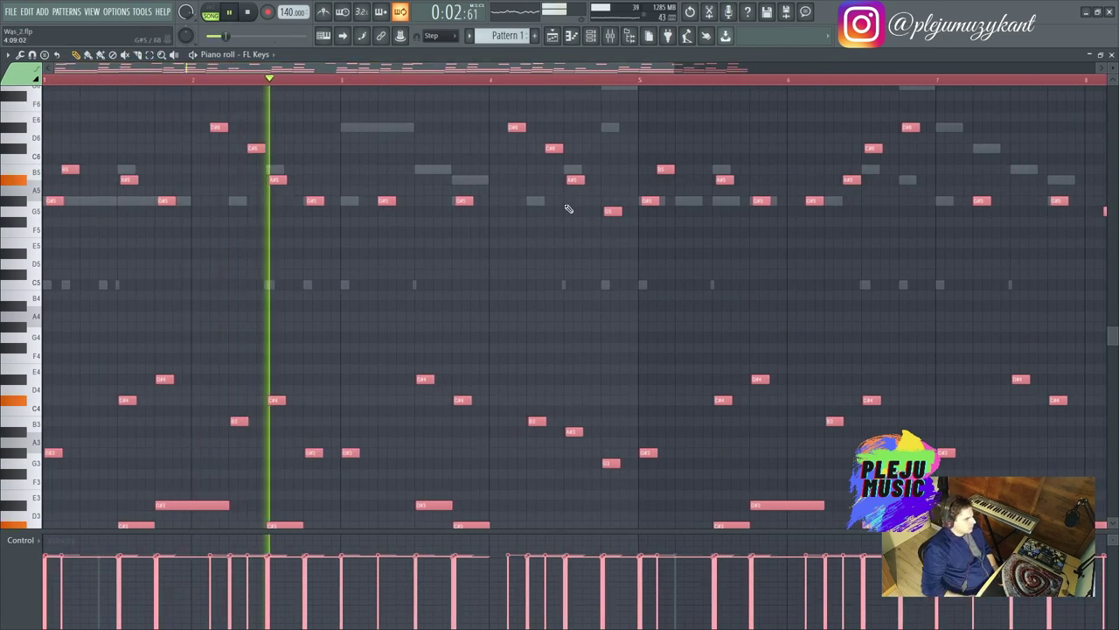
pyautogui.press('space')
pyautogui.hotkey('ctrl', 'z')
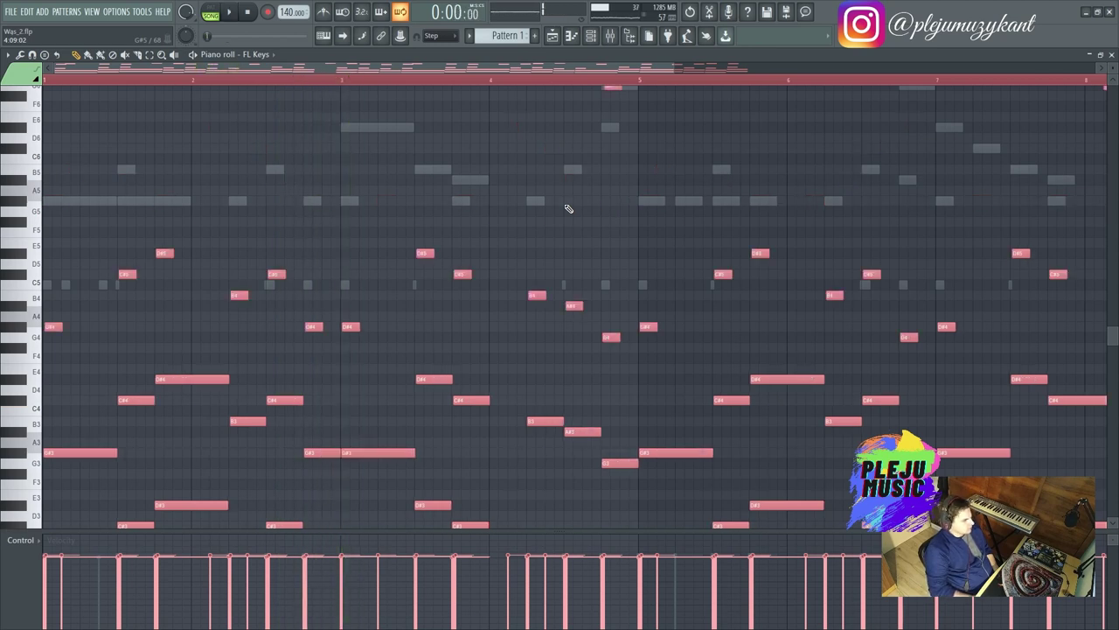
# Step: Undo and restore the last FL Keys transposition to compare both versions, and check the high and low notes during playback
pyautogui.hotkey('ctrl', 'z')
pyautogui.press('space')
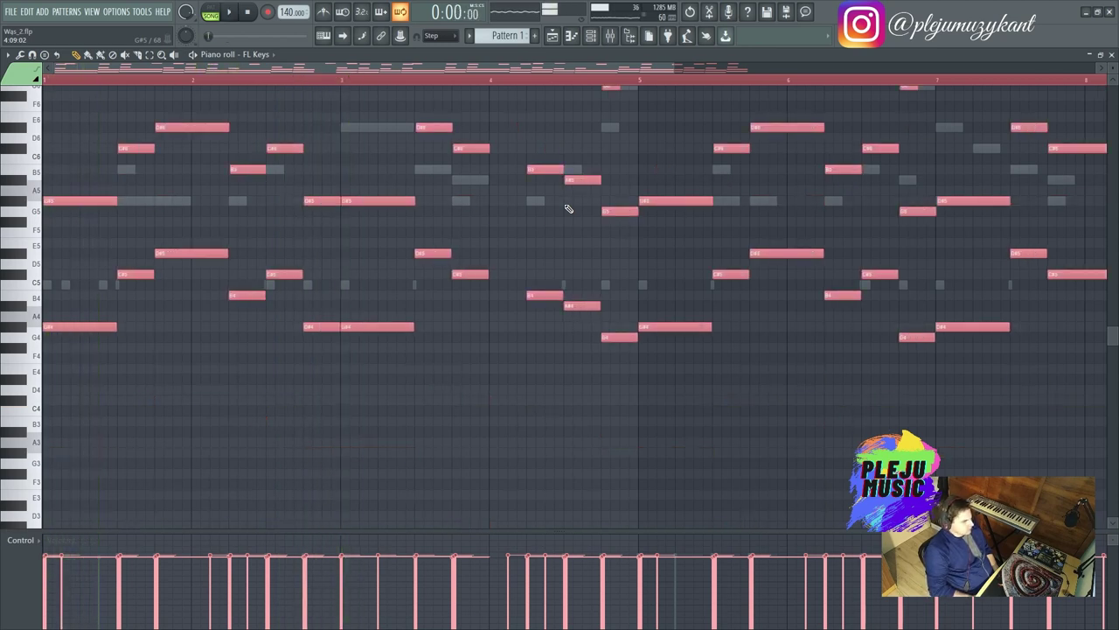
pyautogui.press('space')
pyautogui.hotkey('ctrl', 'z')
pyautogui.press('space')
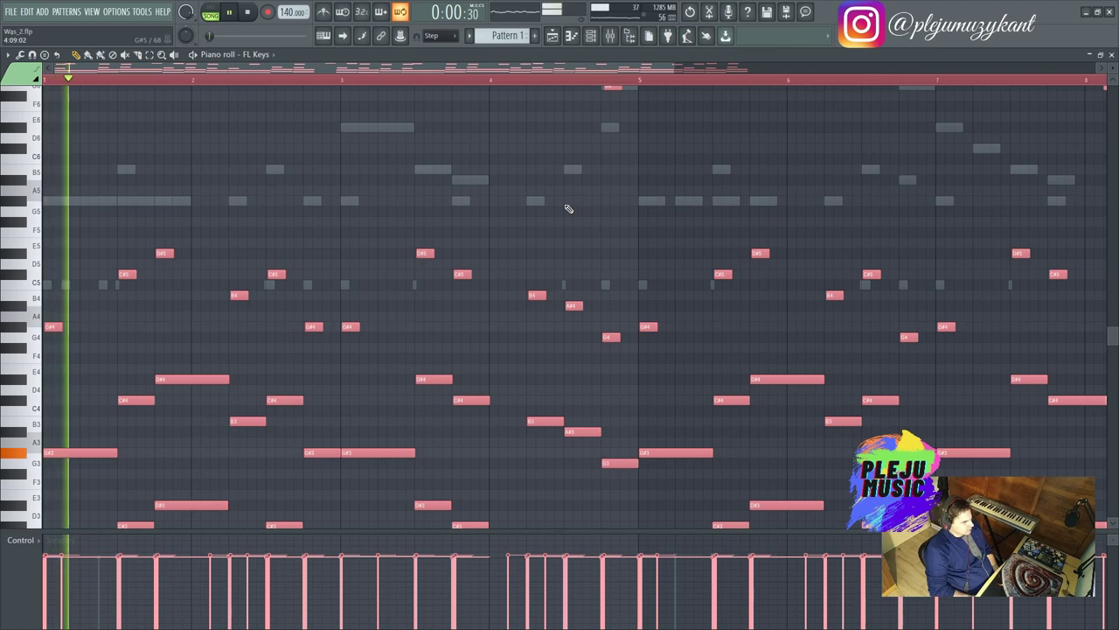
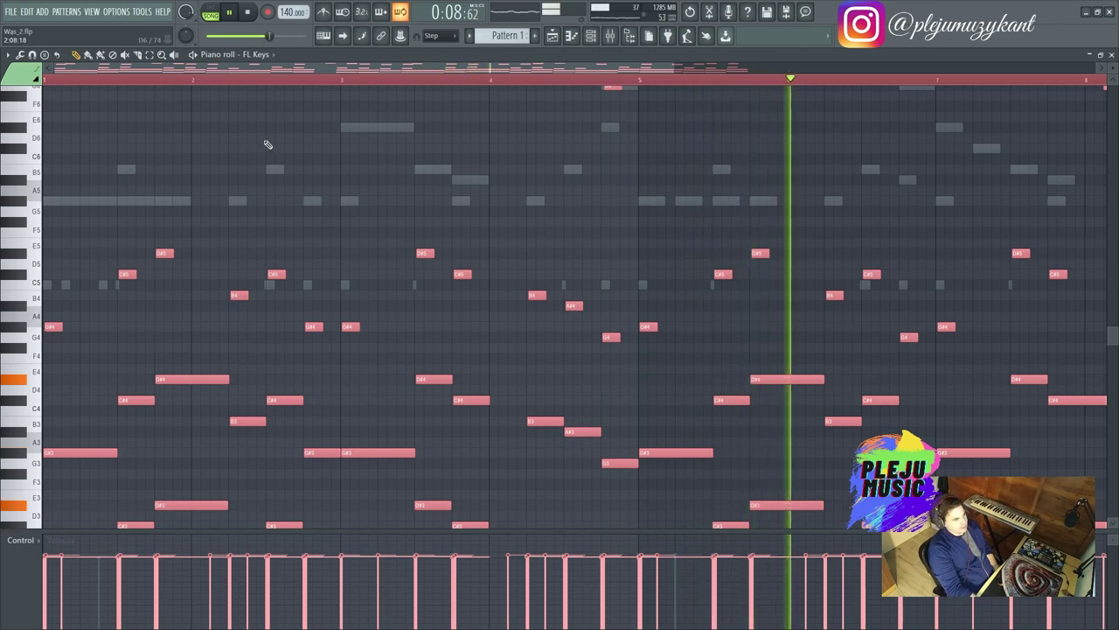
pyautogui.scroll(3, 1113, 295)
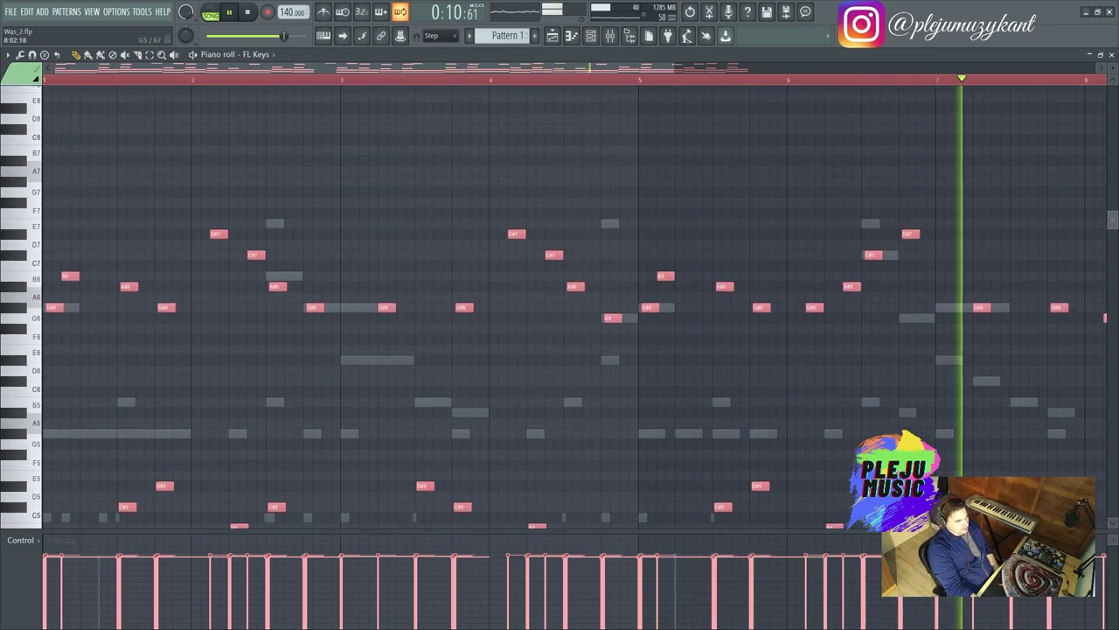
pyautogui.scroll(-4, 562, 195)
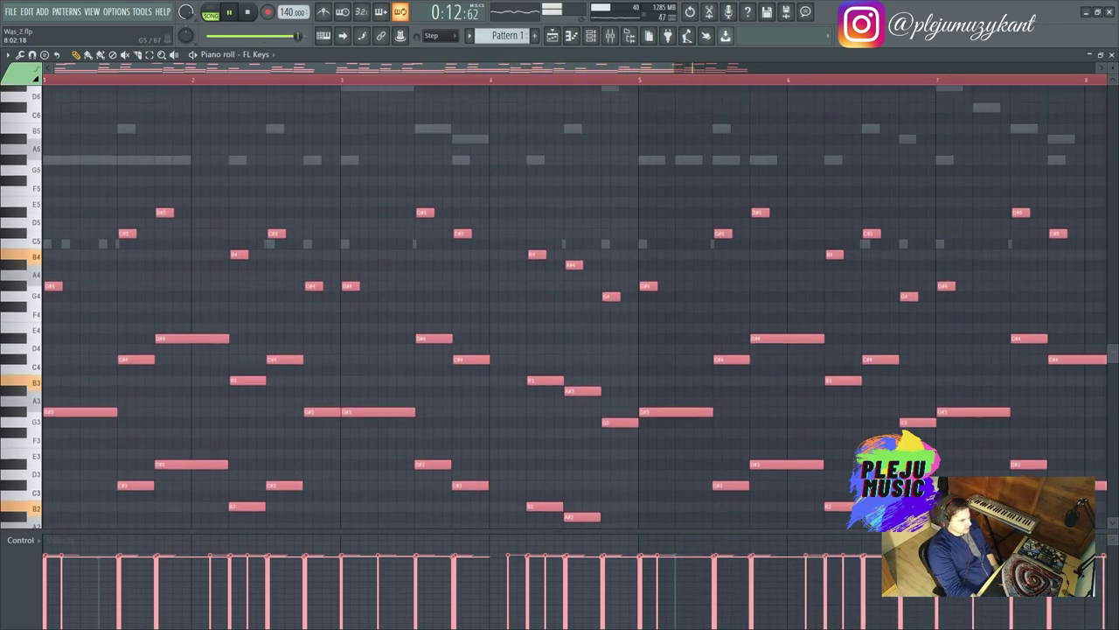
# Step: Raise the low cut in Insert 1's 20Hz + 18kHz cut equalizer and set its high cut to about 14.5 kHz while listening
pyautogui.click(609, 36)
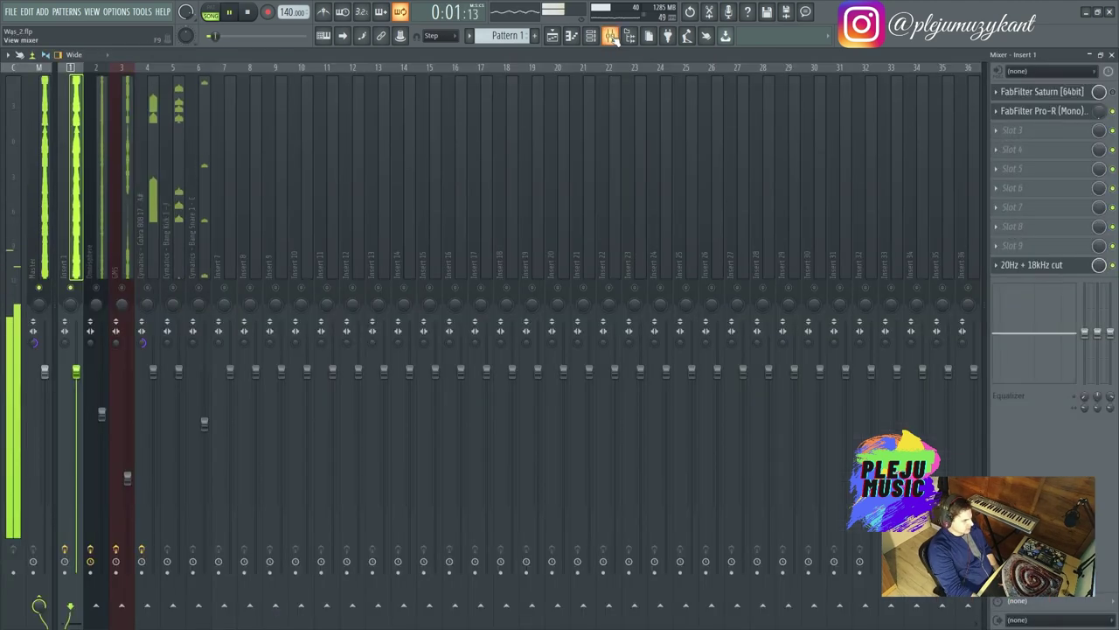
pyautogui.click(1018, 264)
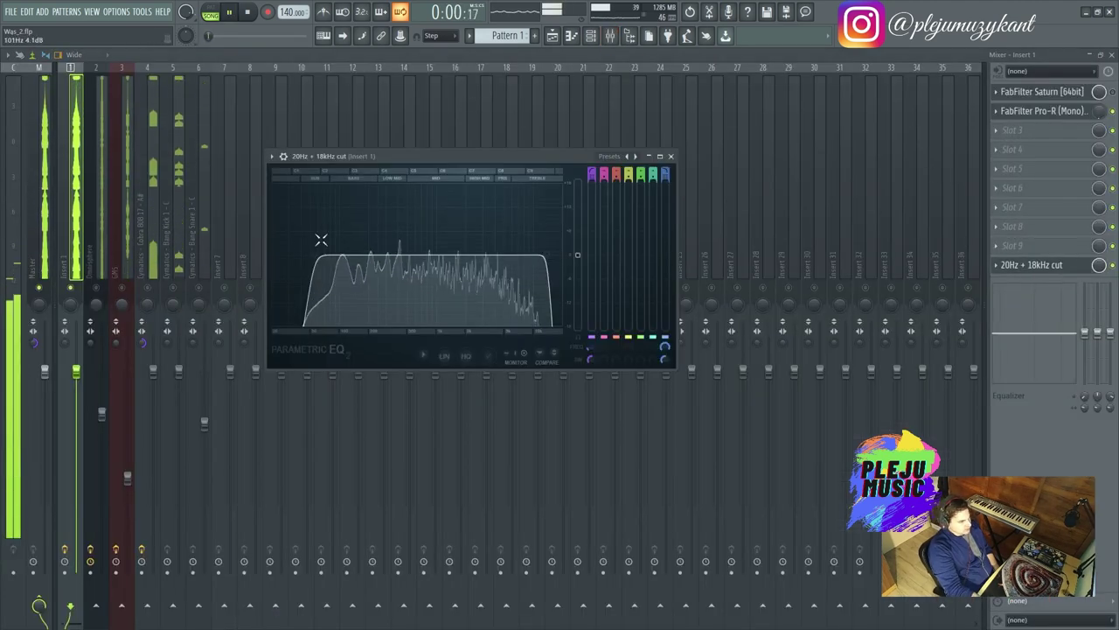
pyautogui.moveTo(313, 255); pyautogui.dragTo(424, 255)
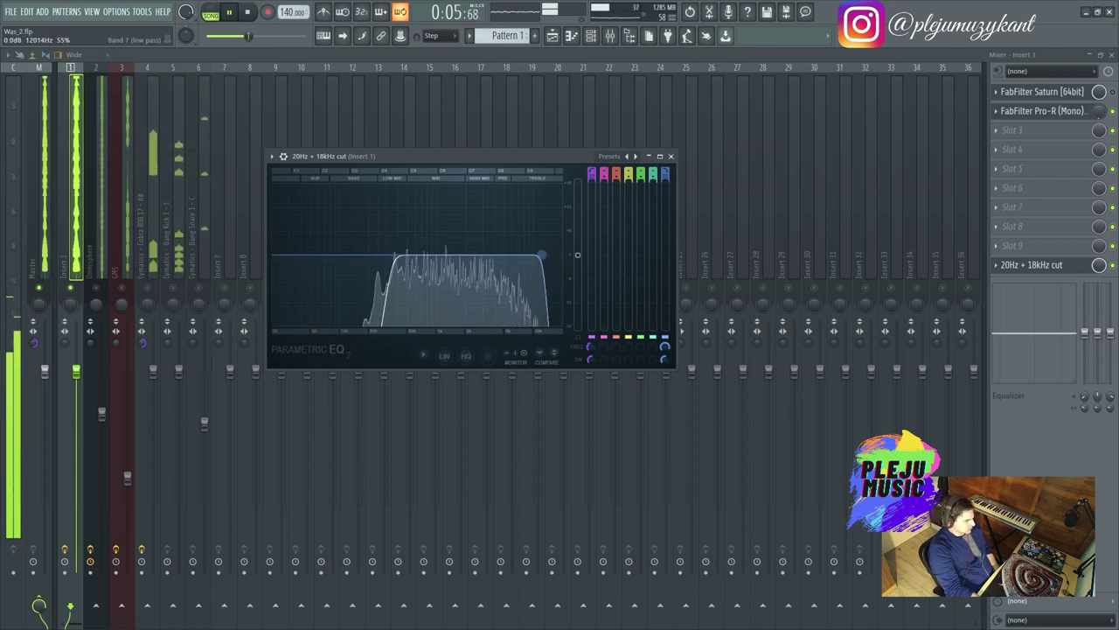
pyautogui.moveTo(393, 257); pyautogui.dragTo(418, 256)
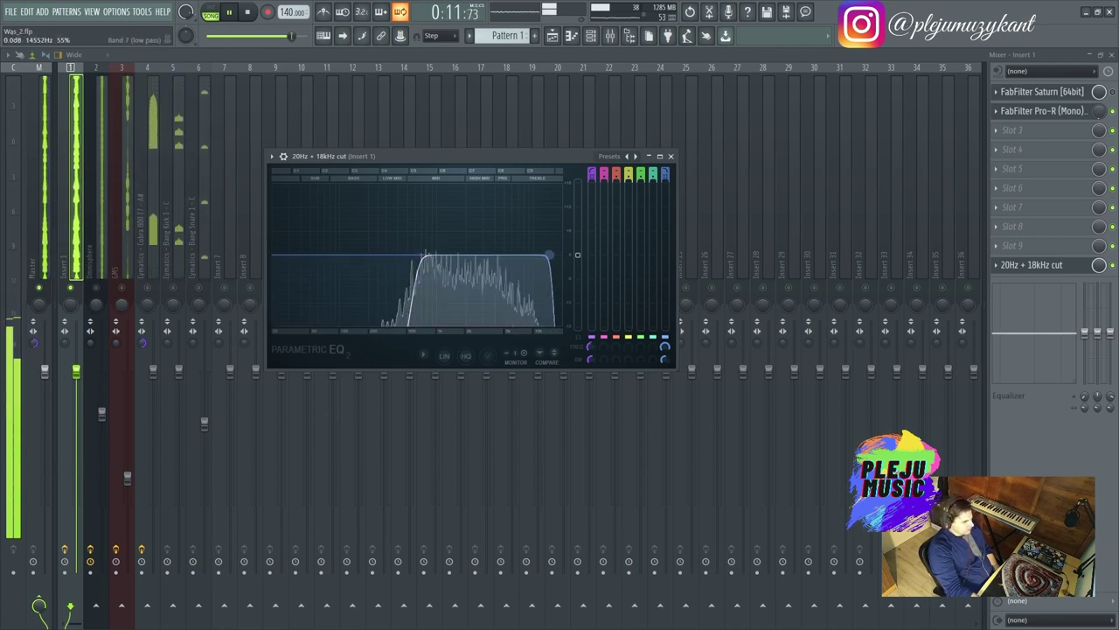
pyautogui.press('space')
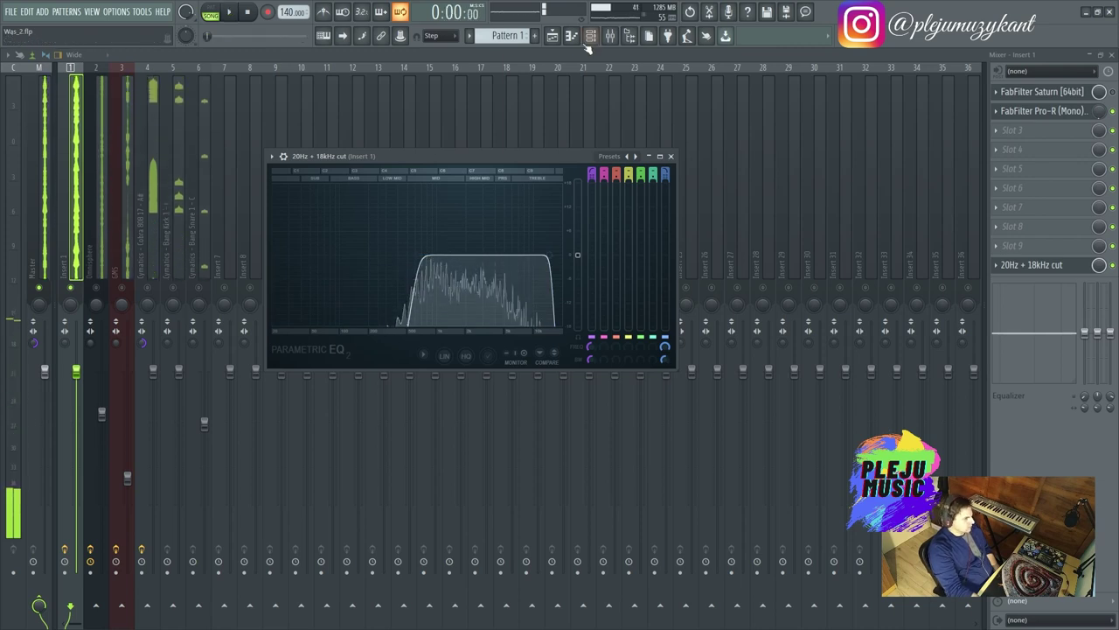
# Step: Move all FL Keys notes up one octave in the piano roll and play the pattern
pyautogui.click(595, 36)
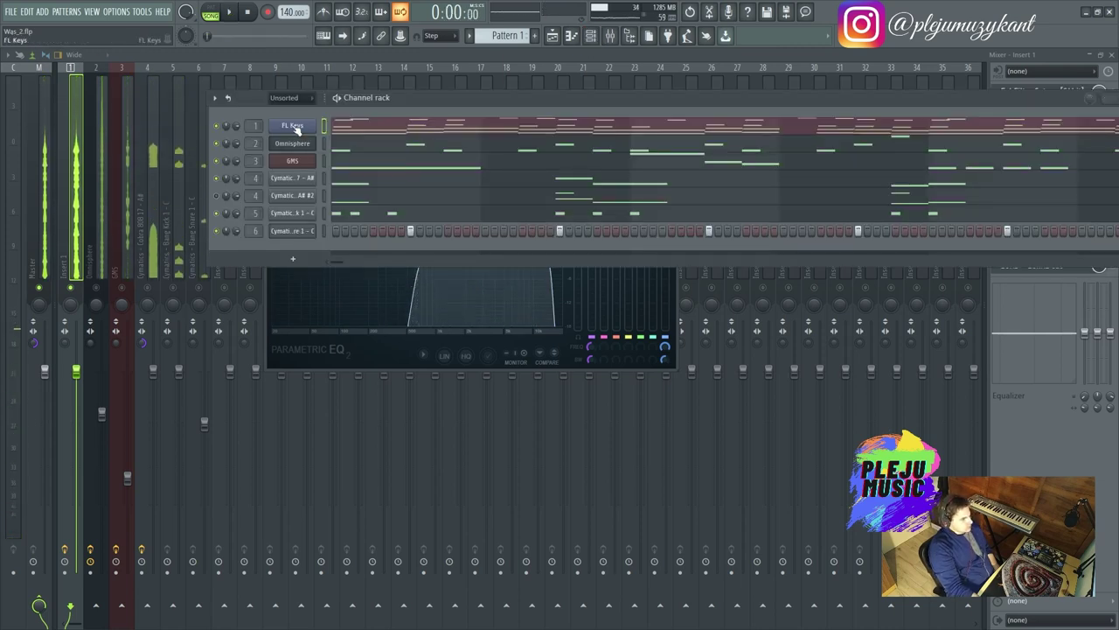
pyautogui.rightClick(296, 129)
pyautogui.click(337, 126)
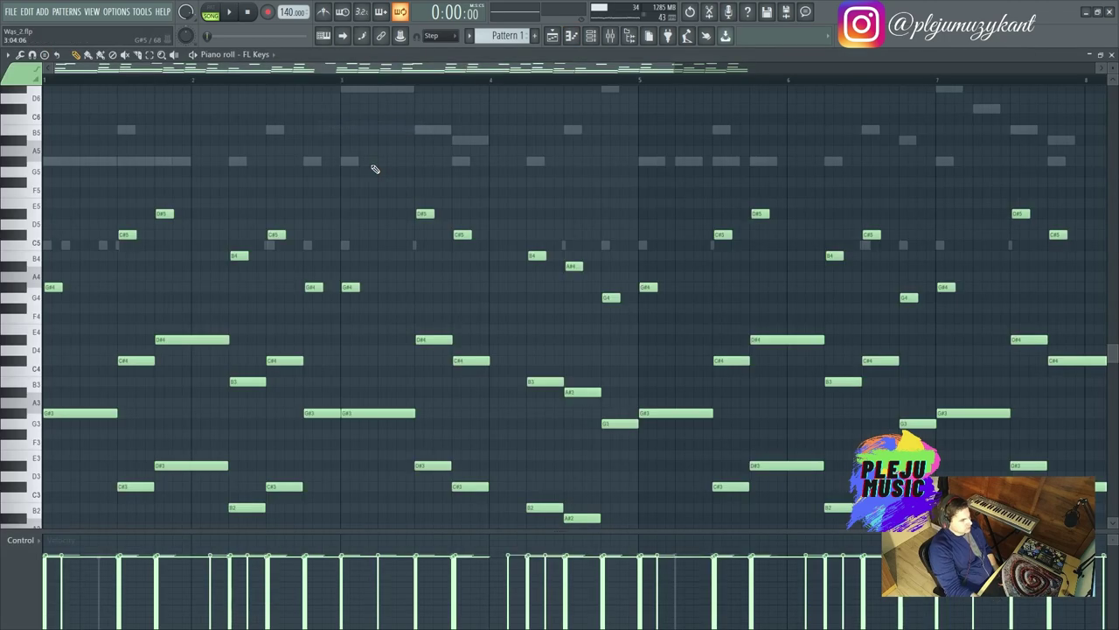
pyautogui.hotkey('ctrl', 'a')
pyautogui.press('space')
pyautogui.hotkey('ctrl', 'Up')
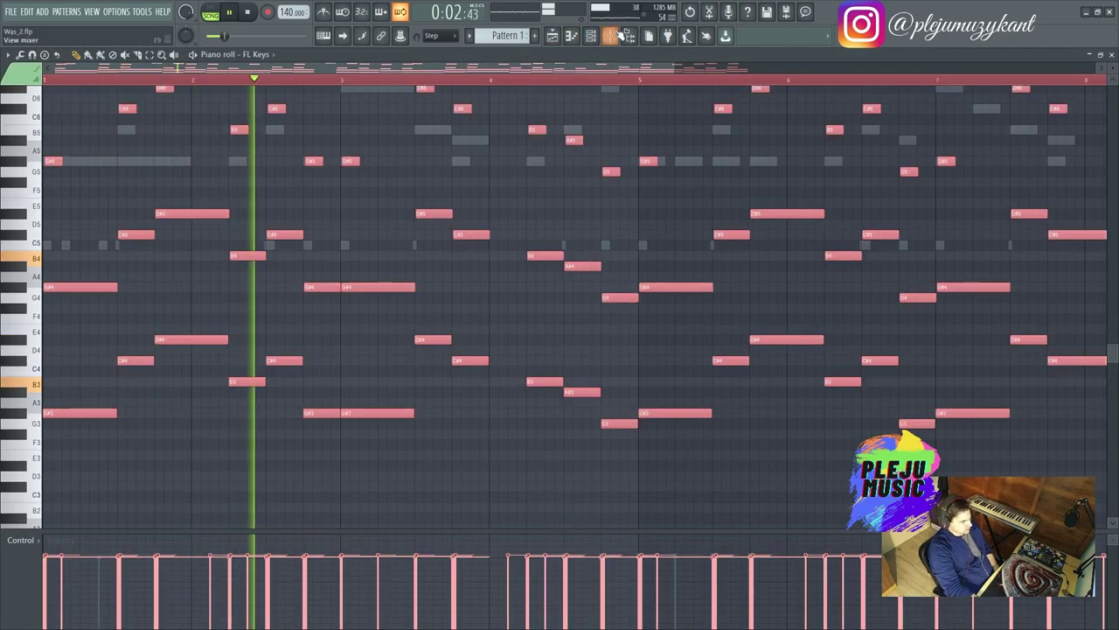
# Step: Narrow Insert 1's equalizer band by raising the low cut and lowering the high cut, and bring the other tracks back in
pyautogui.click(619, 35)
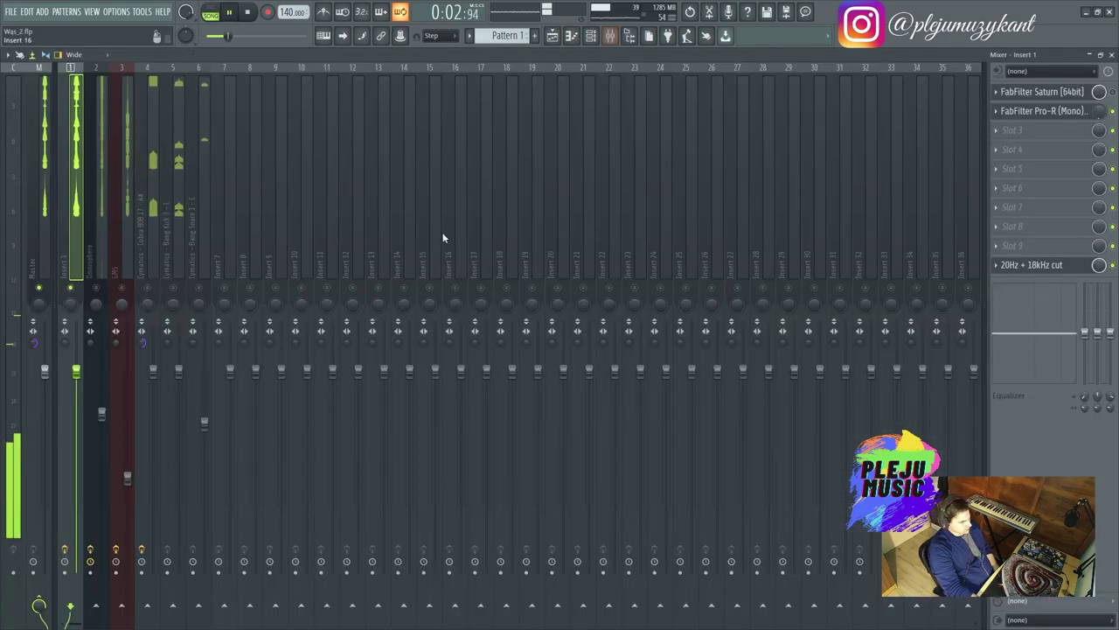
pyautogui.click(1036, 265)
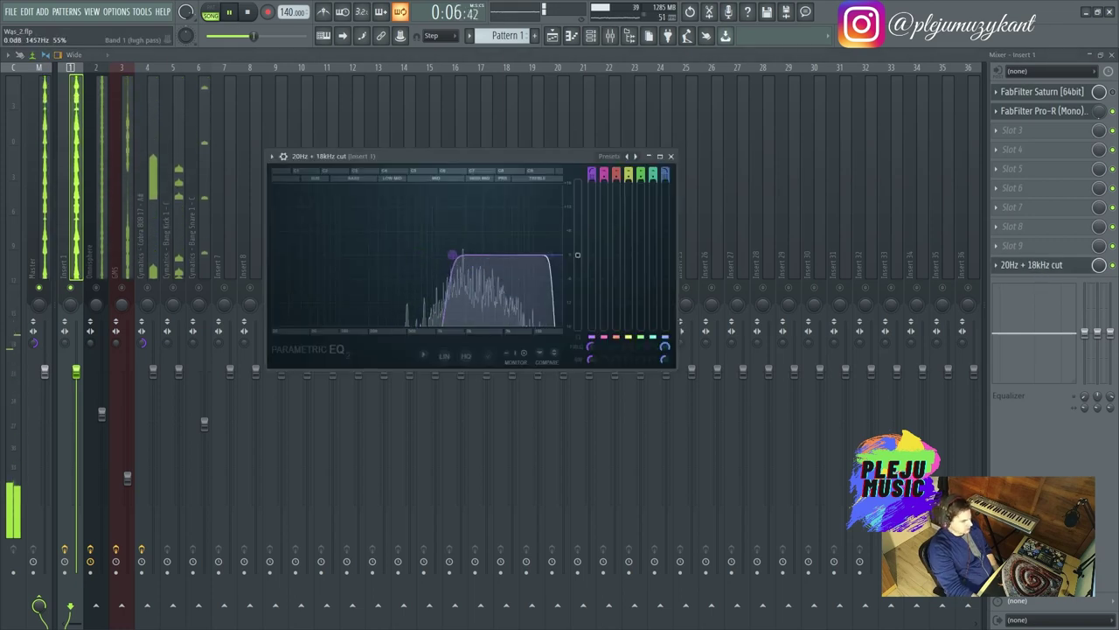
pyautogui.moveTo(452, 254); pyautogui.dragTo(445, 255)
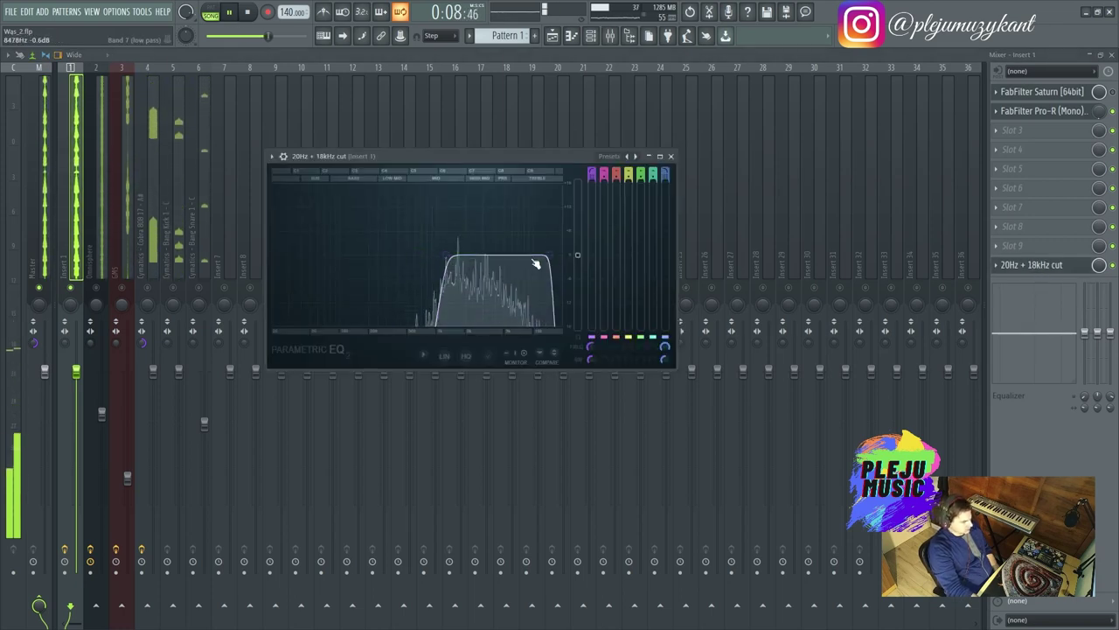
pyautogui.moveTo(536, 263); pyautogui.dragTo(506, 260)
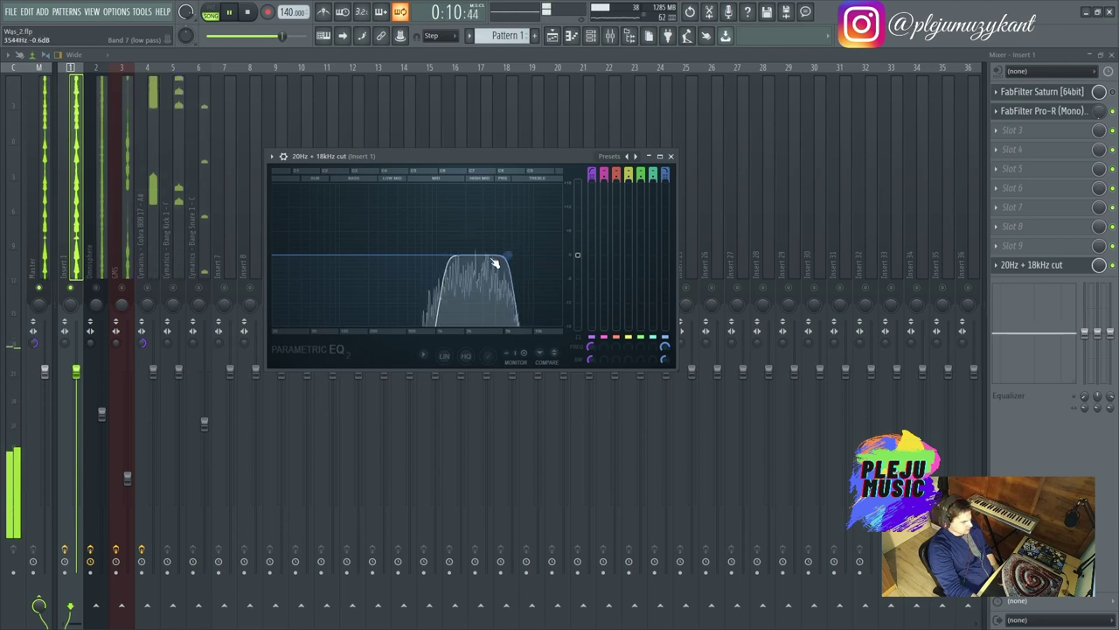
pyautogui.press('Escape')
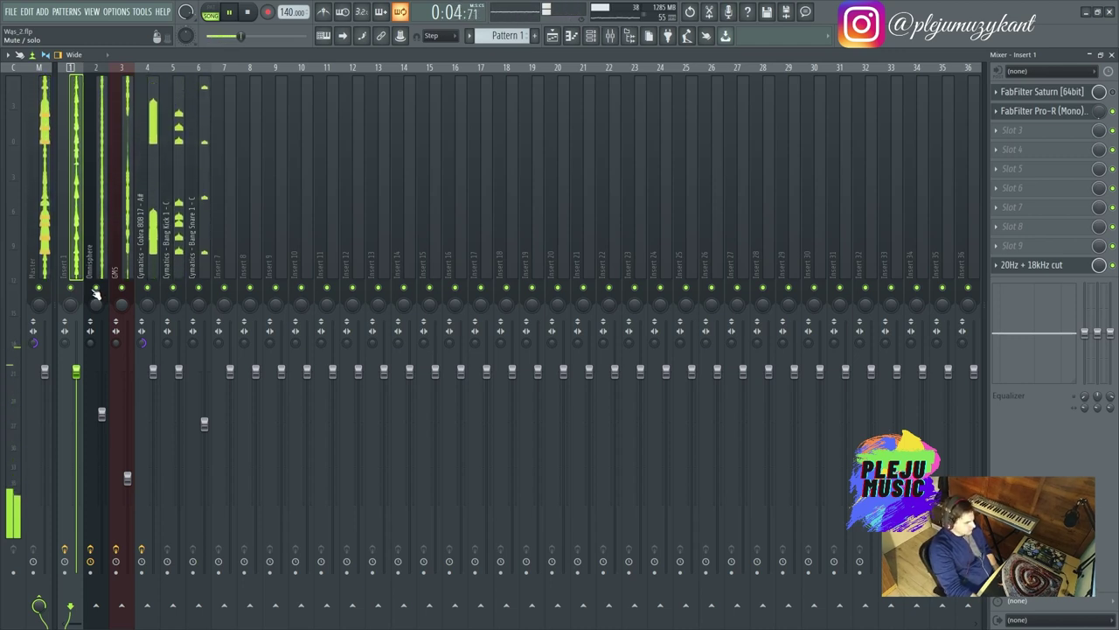
# Step: Reopen the FL Keys piano roll and move all its notes back down one octave
pyautogui.click(591, 39)
pyautogui.rightClick(289, 125)
pyautogui.press('Escape')
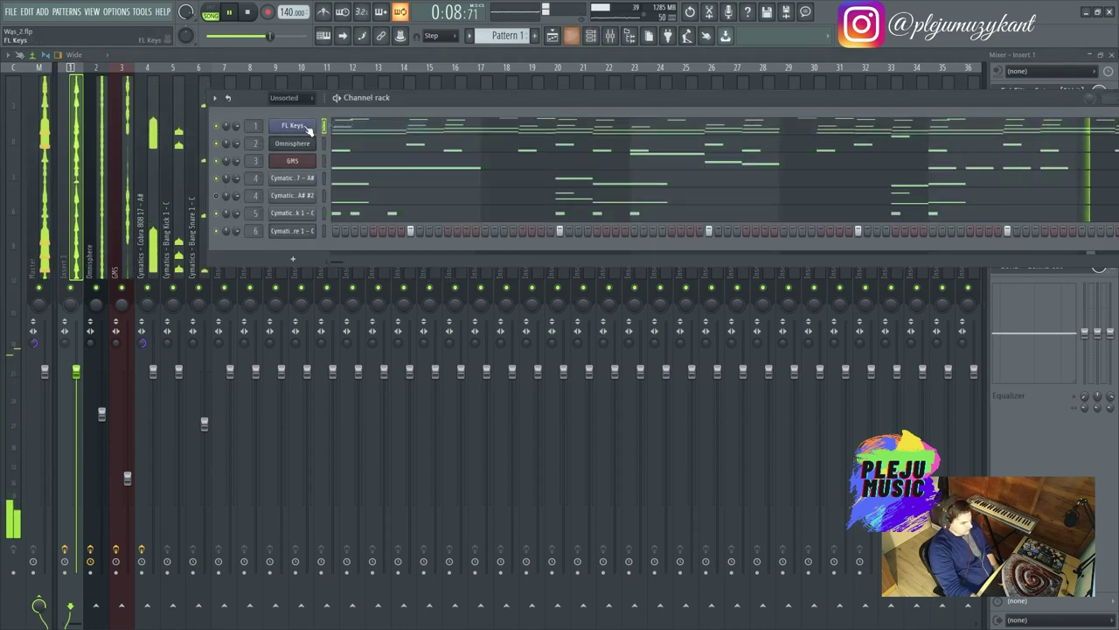
pyautogui.rightClick(308, 128)
pyautogui.click(331, 137)
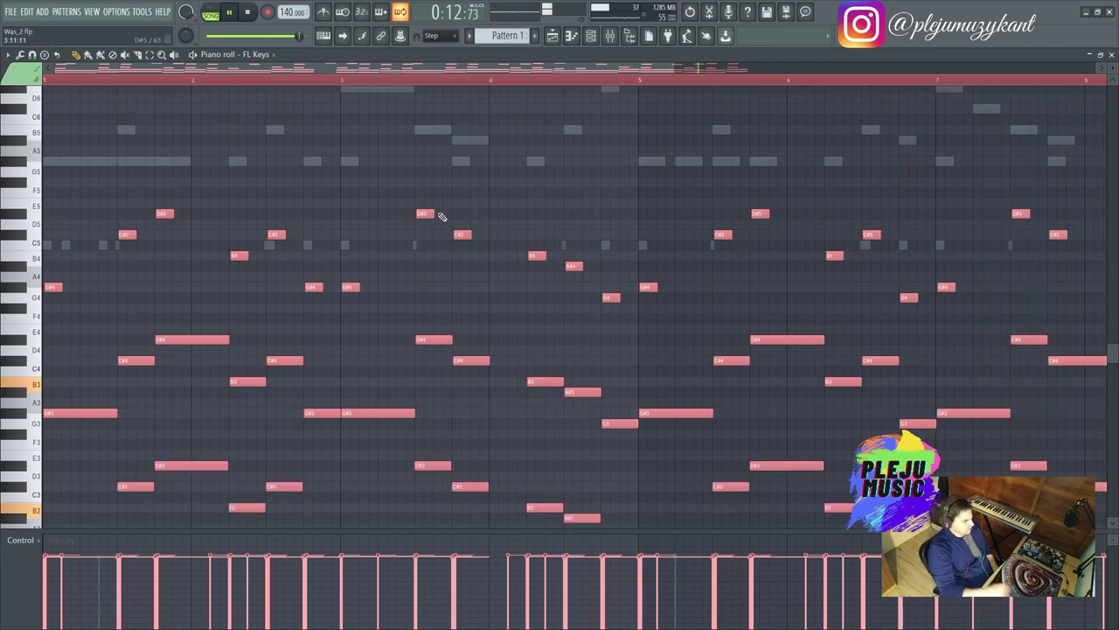
pyautogui.scroll(-5, 388, 175)
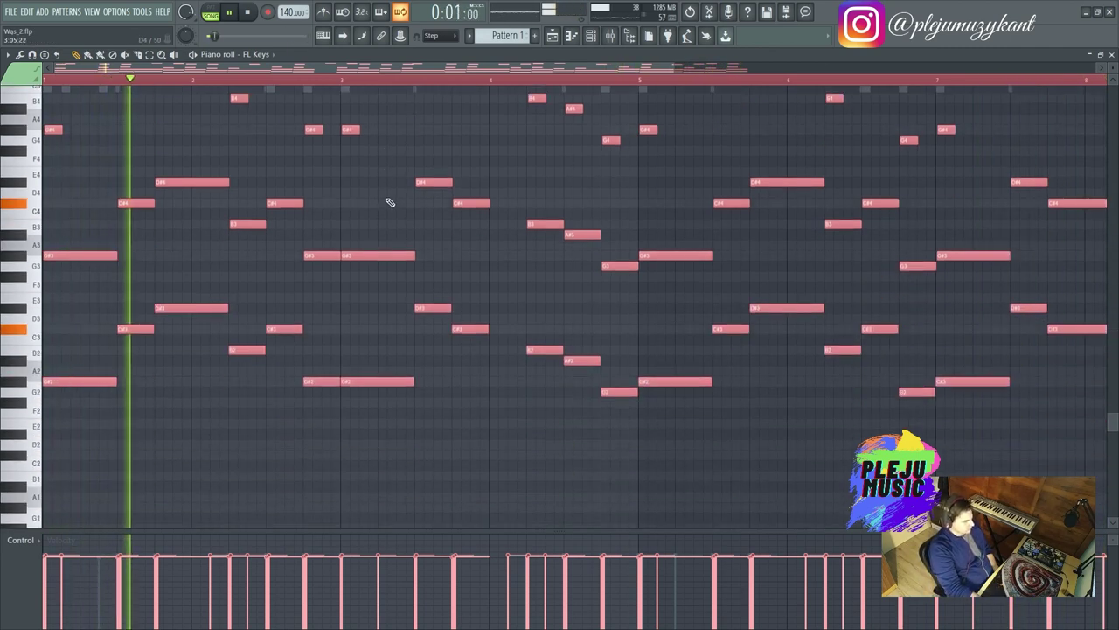
# Step: Widen Insert 1's equalizer band with a lower low cut and a high cut of about 12.8 kHz, and change the track's stereo separation
pyautogui.moveTo(679, 80); pyautogui.dragTo(600, 52)
pyautogui.click(609, 35)
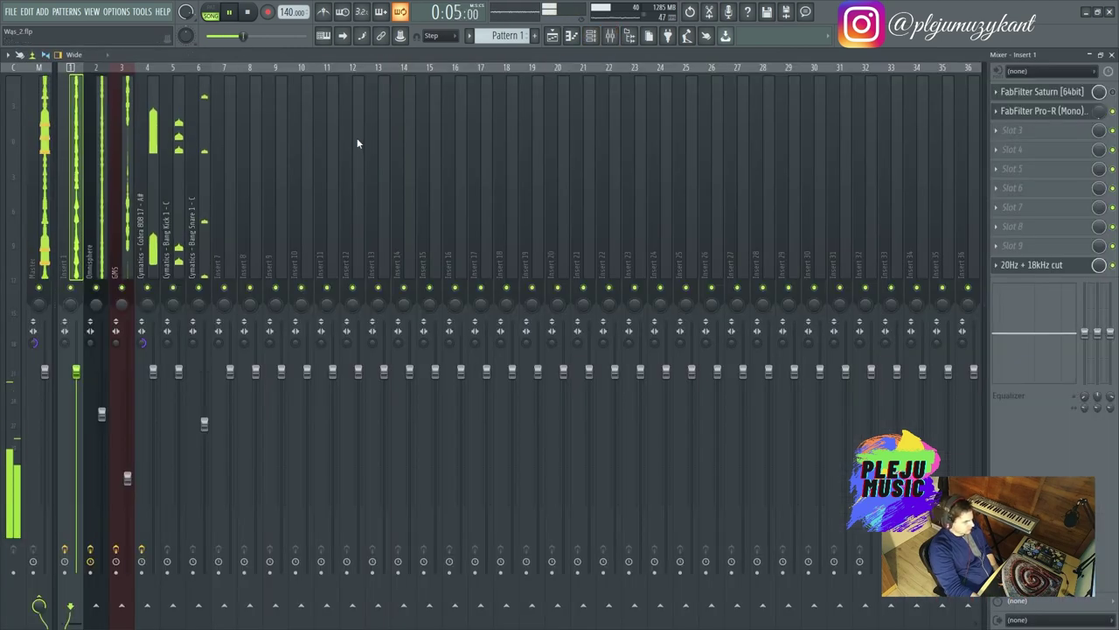
pyautogui.click(1041, 267)
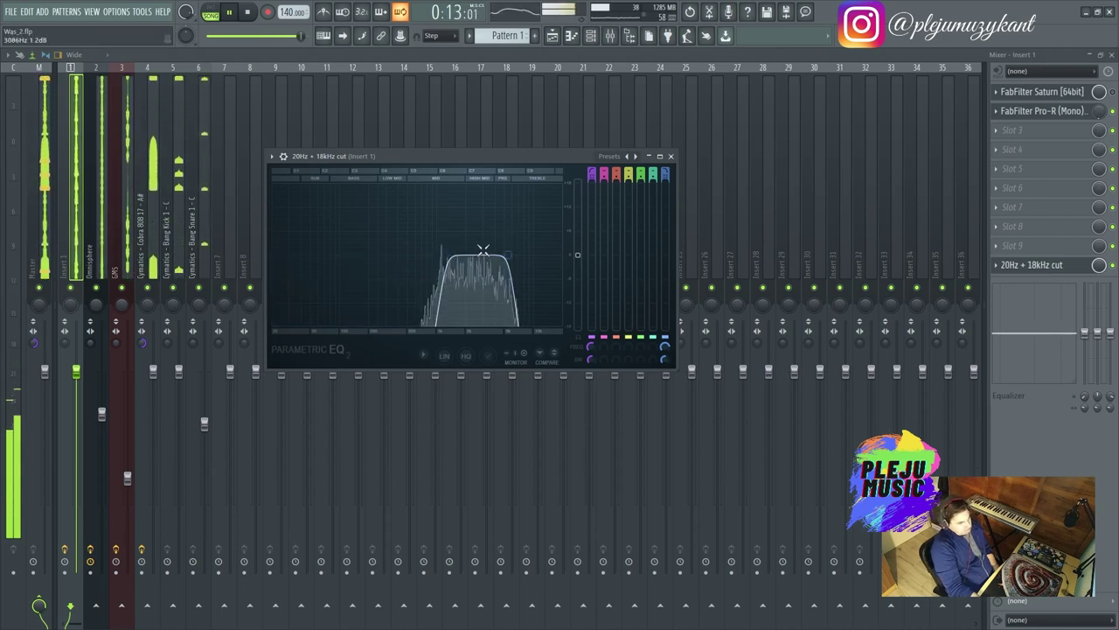
pyautogui.moveTo(446, 257); pyautogui.dragTo(382, 260)
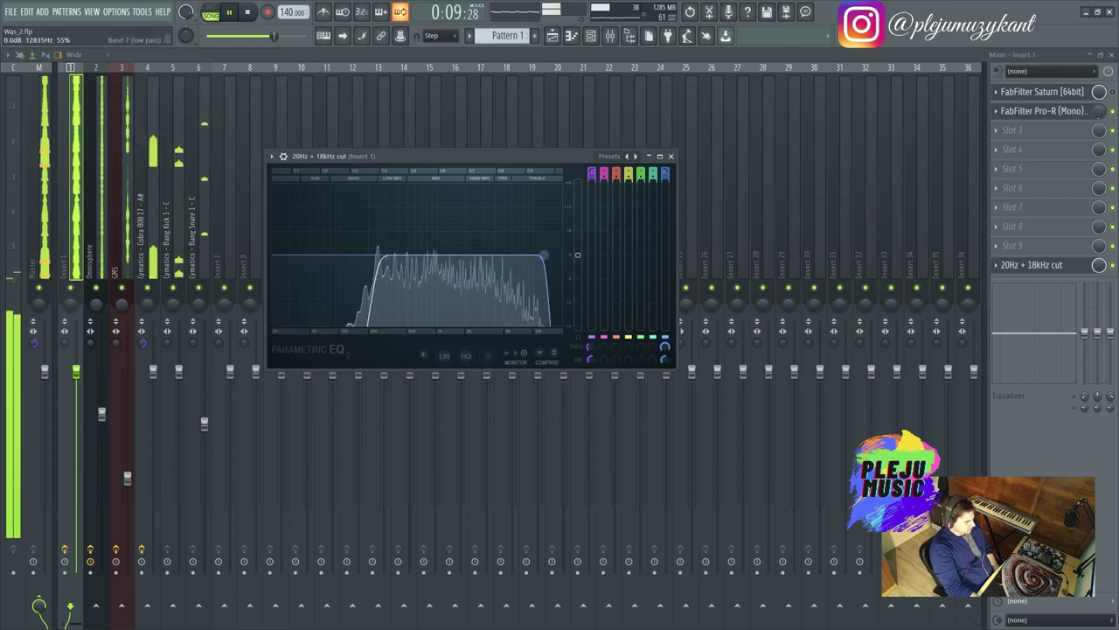
pyautogui.press('Escape')
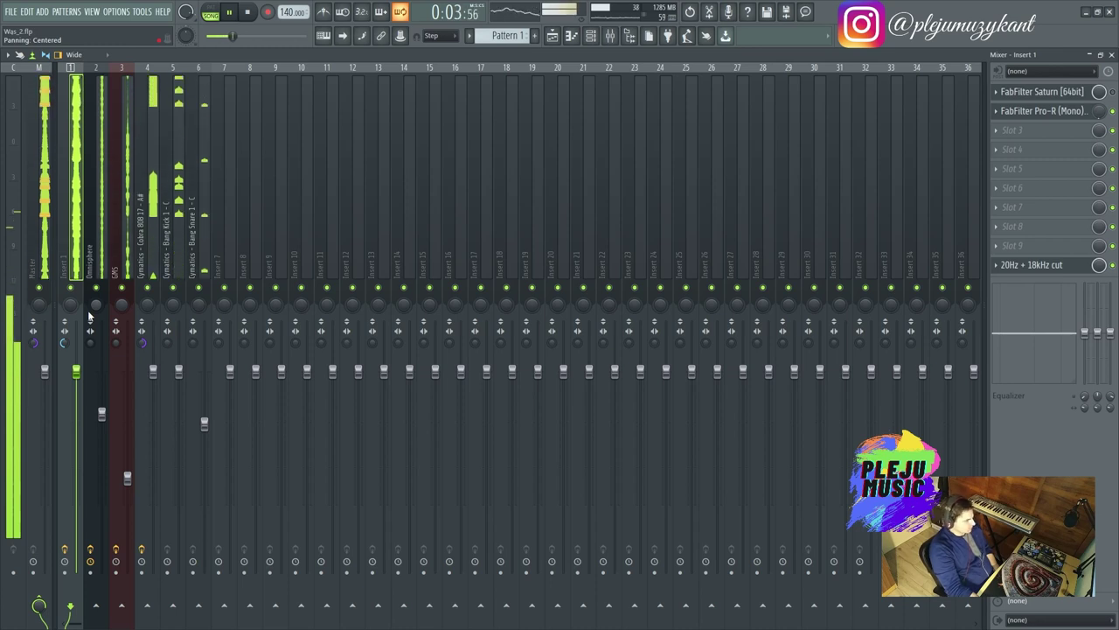
# Step: Narrow Insert 1's equalizer band again with the low cut at about 750 Hz and a reduced high cut, and close the equalizer
pyautogui.click(1025, 266)
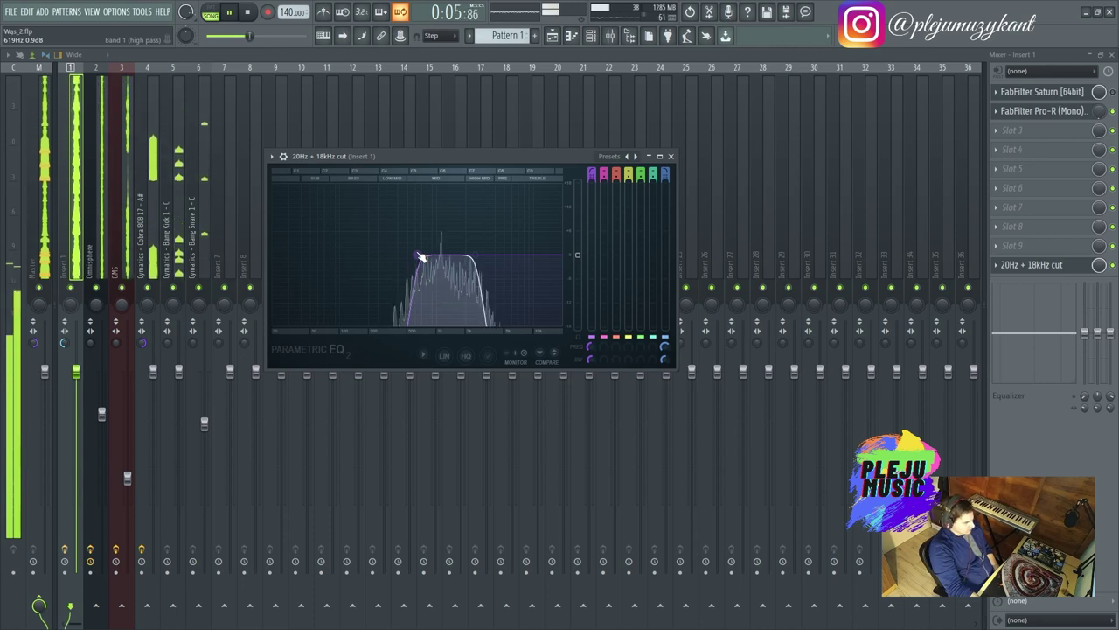
pyautogui.moveTo(421, 257); pyautogui.dragTo(430, 261)
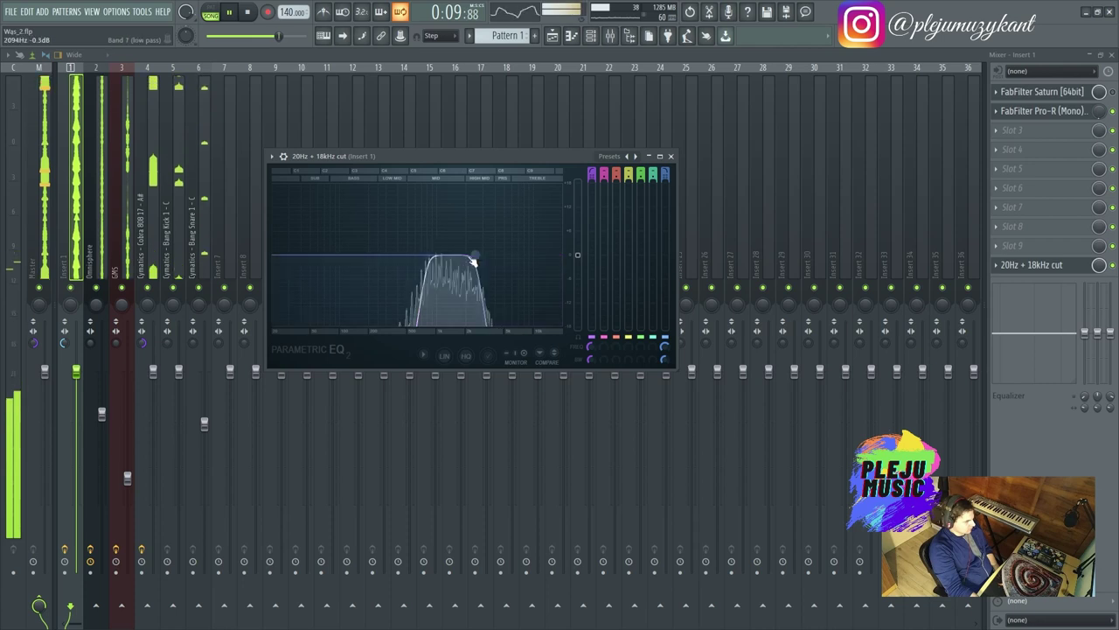
pyautogui.moveTo(503, 256); pyautogui.dragTo(499, 258)
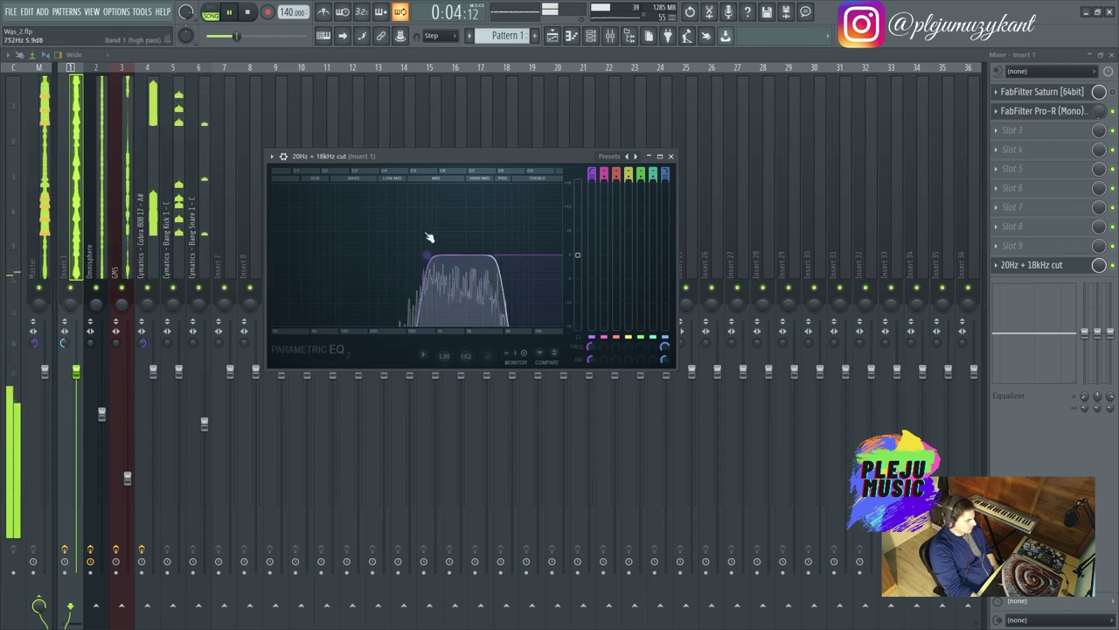
pyautogui.press('Escape')
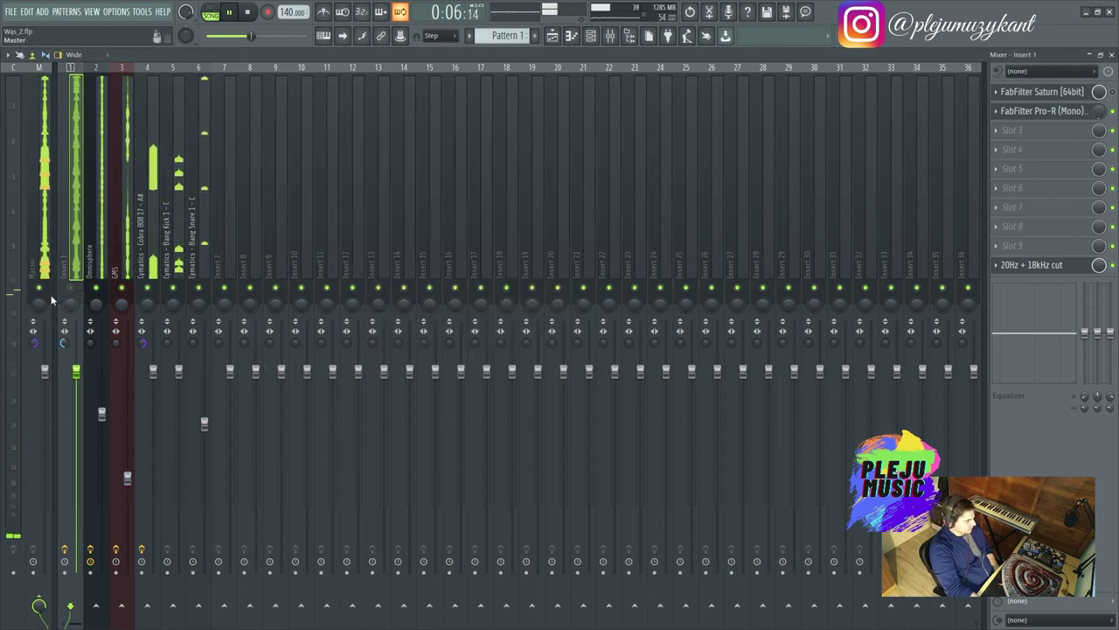
# Step: Mute Insert 1, GMS and the Cobra 808, turn on the metronome, and select the Bang Snare 1 mixer track
pyautogui.click(175, 228)
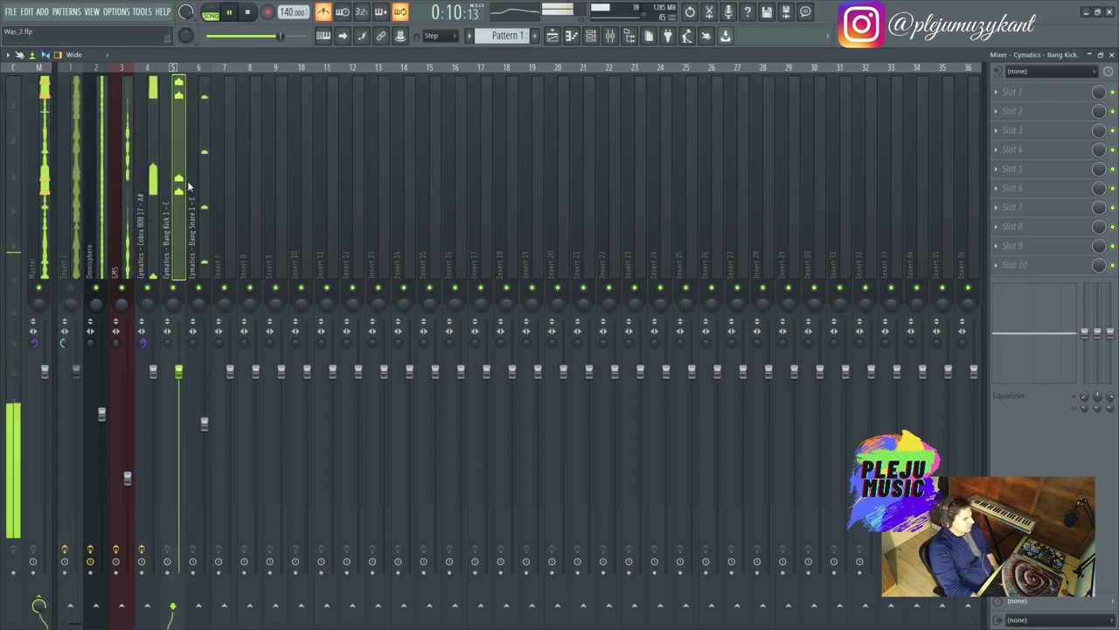
pyautogui.click(123, 288)
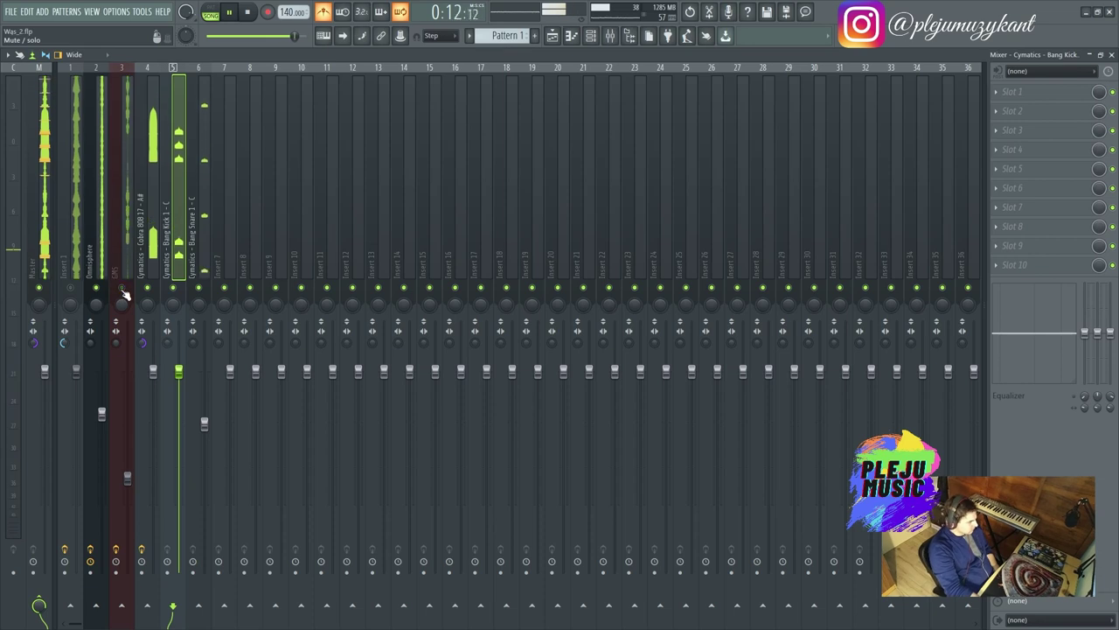
pyautogui.click(147, 288)
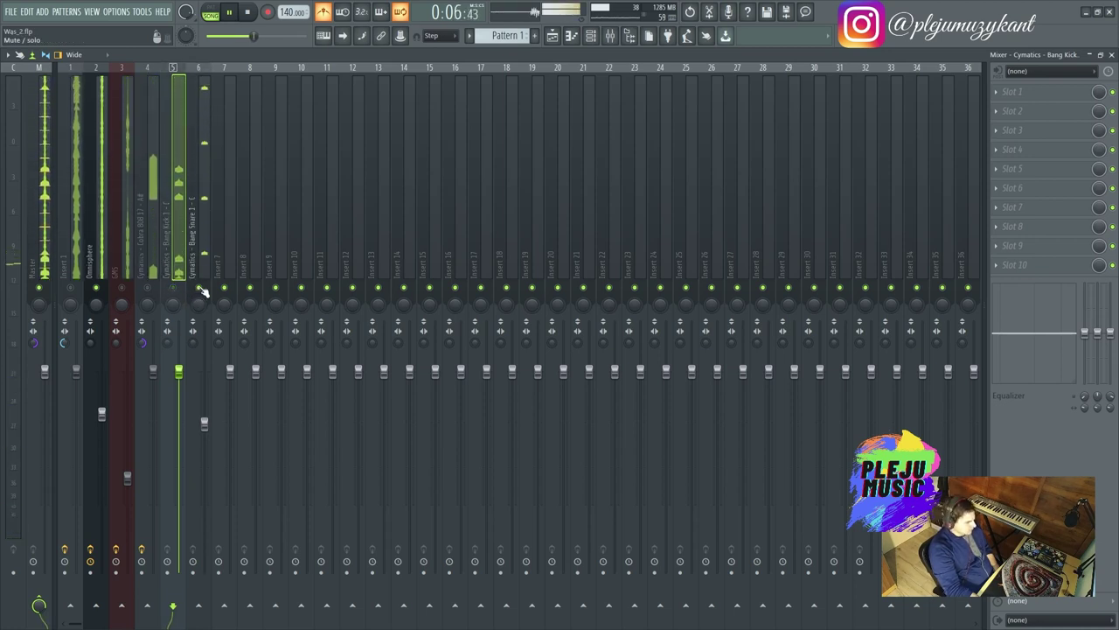
pyautogui.click(202, 253)
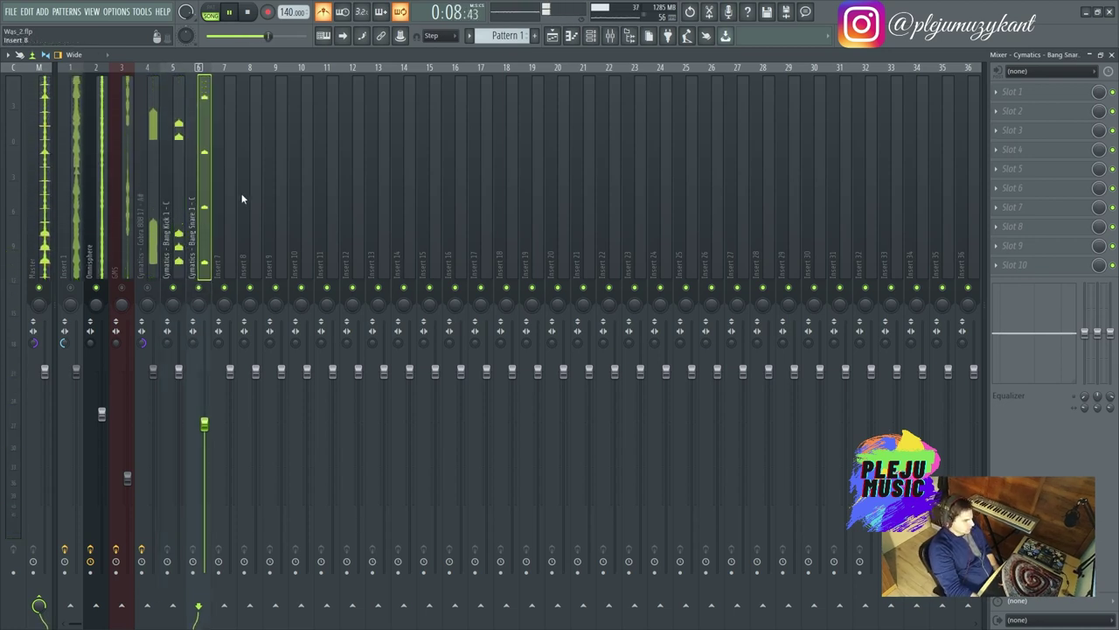
# Step: Open the piano roll of the Cymatics Bang Snare 1 channel
pyautogui.press('F6')
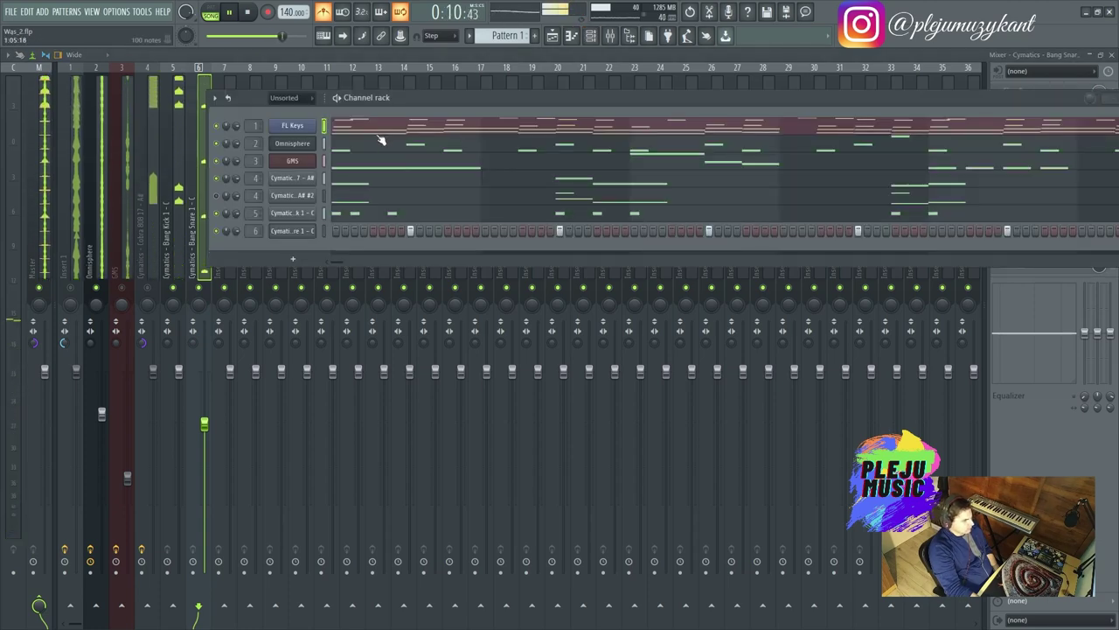
pyautogui.rightClick(311, 229)
pyautogui.click(322, 232)
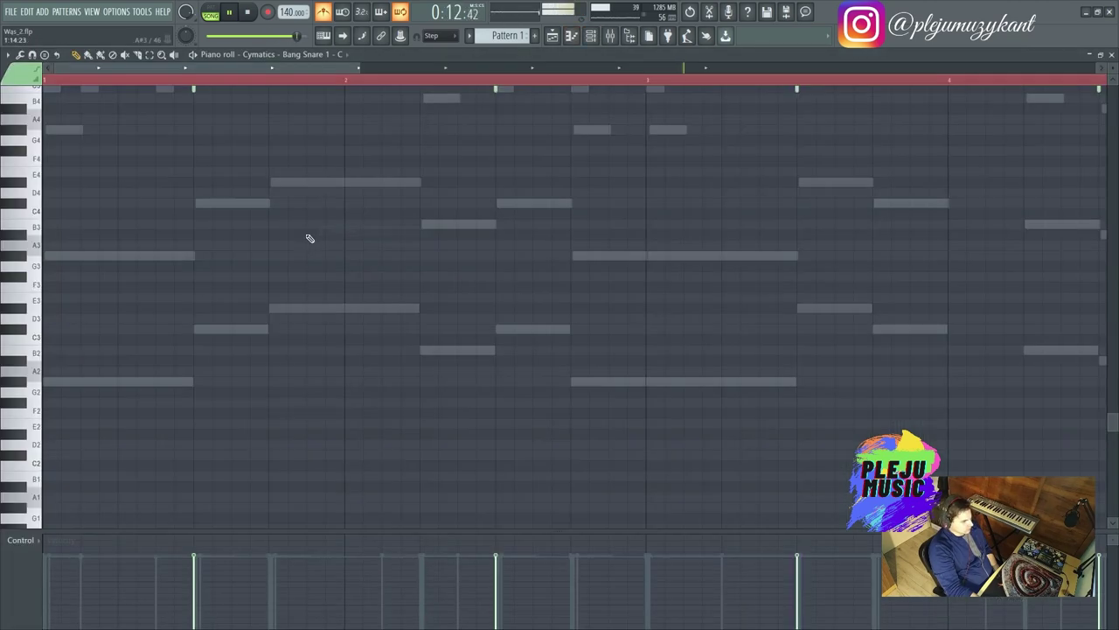
# Step: Add an extra C5 snare note one step before the first snare hit in bar 1 and play the beat
pyautogui.scroll(6, 294, 163)
pyautogui.press('space')
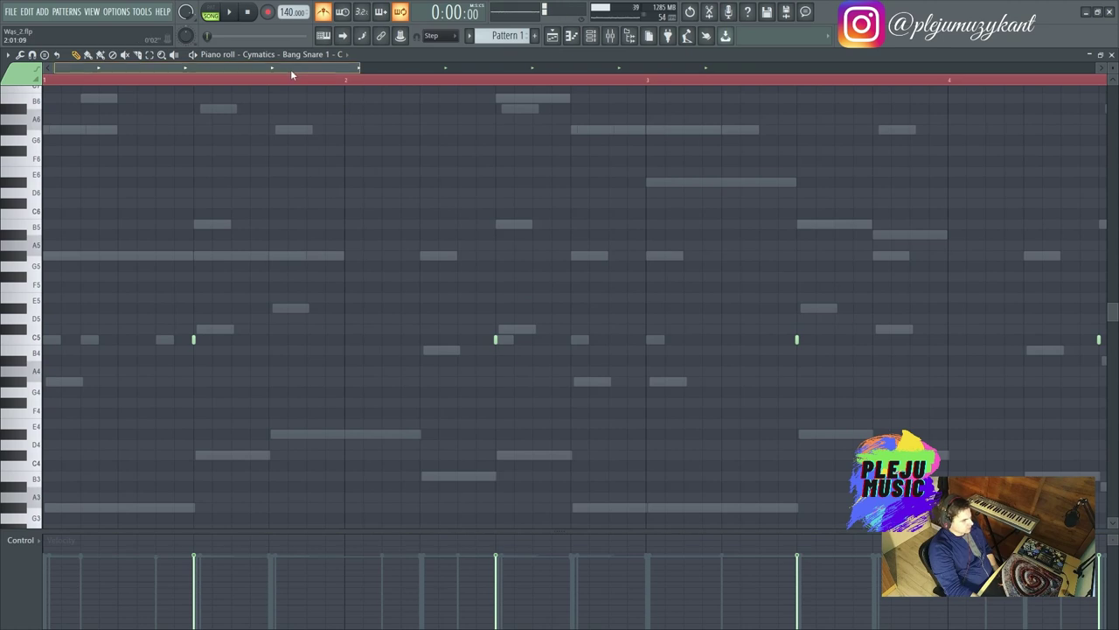
pyautogui.moveTo(354, 68); pyautogui.dragTo(114, 67)
pyautogui.press('space')
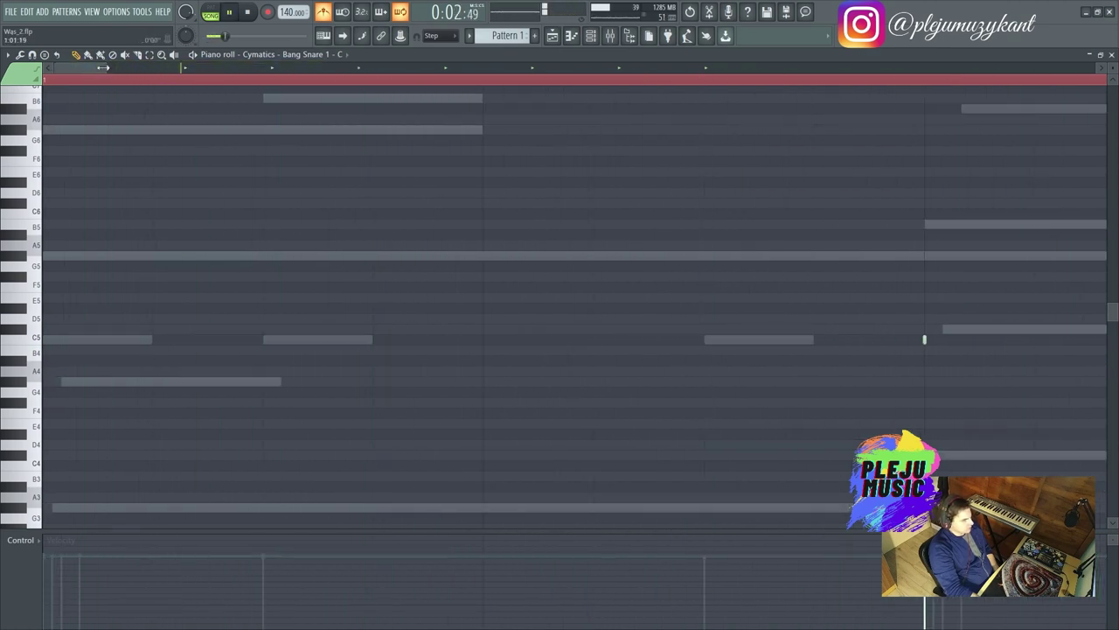
pyautogui.moveTo(114, 67); pyautogui.dragTo(225, 95)
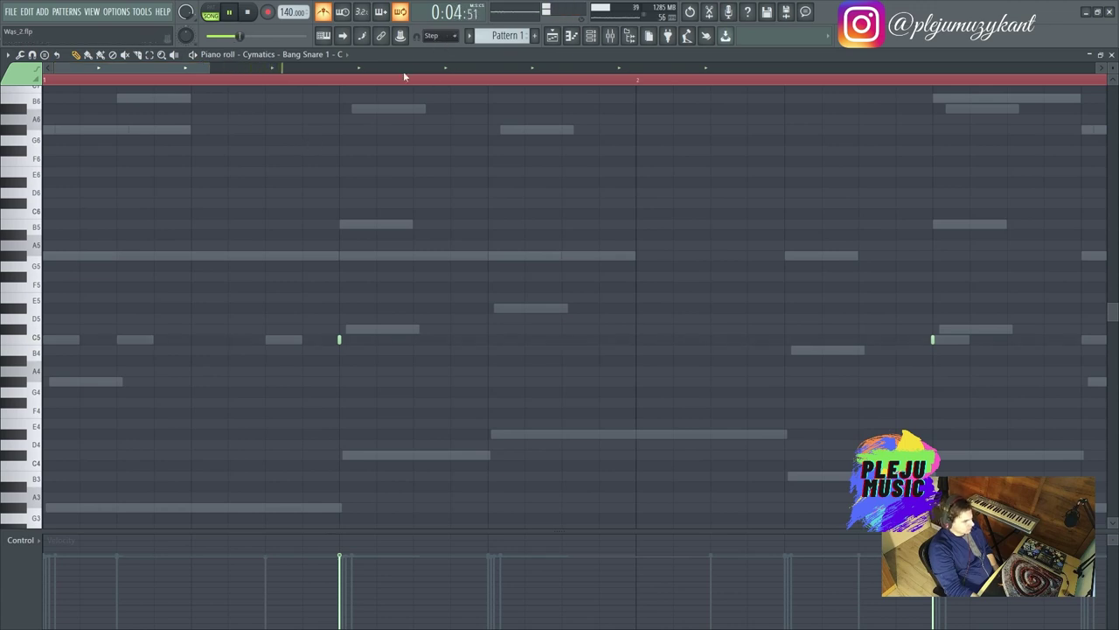
pyautogui.press('space')
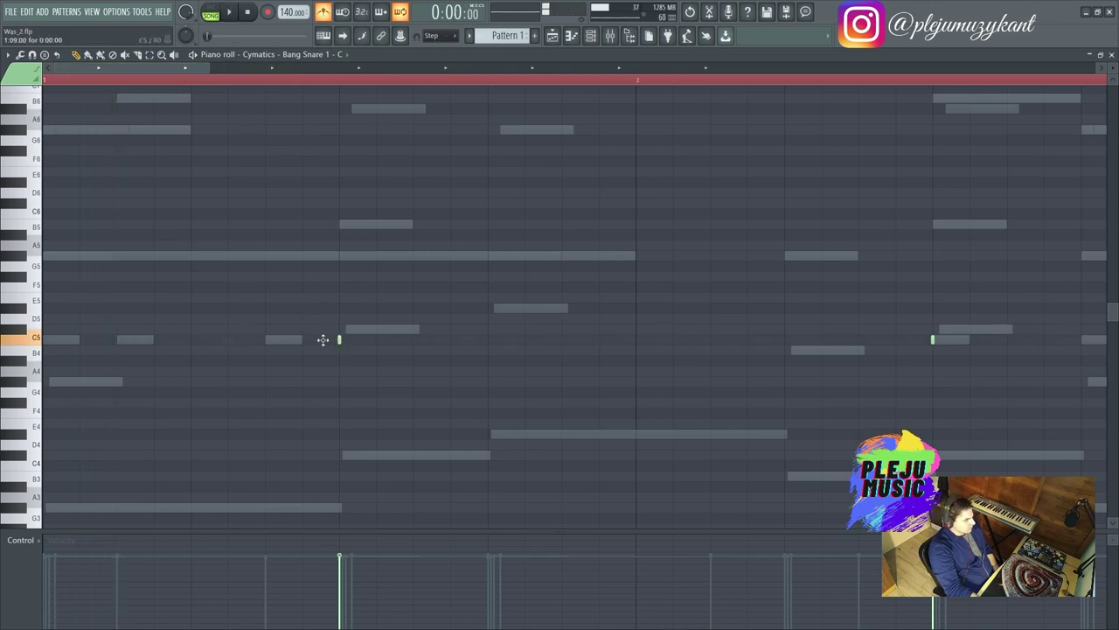
pyautogui.click(301, 339)
pyautogui.press('space')
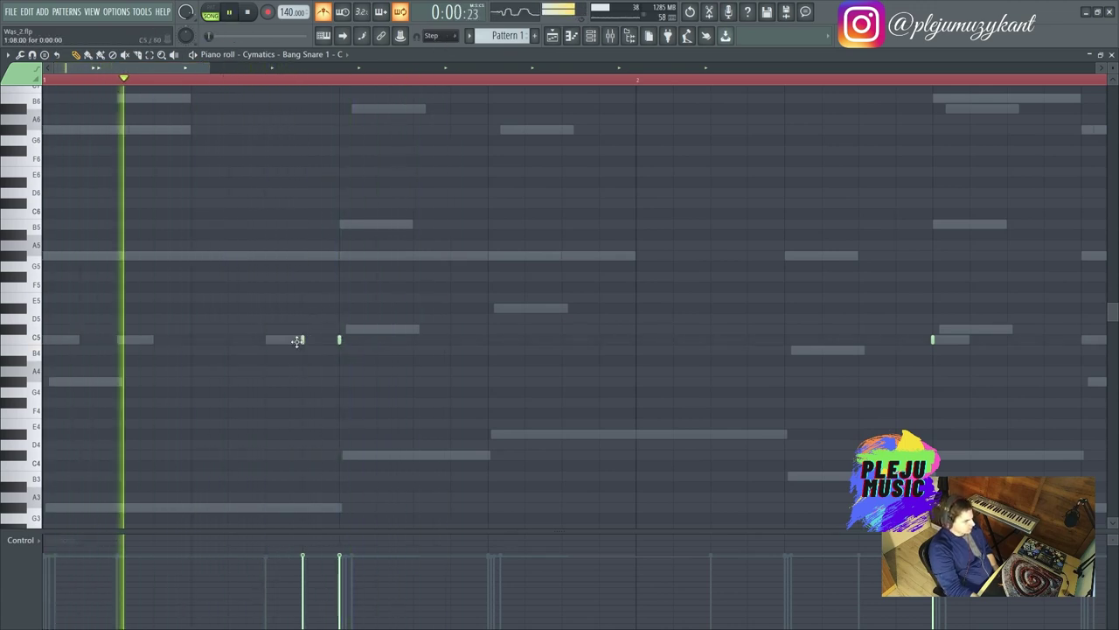
# Step: Move the extra snare note one step earlier in bar 1 and replay the beat
pyautogui.moveTo(299, 340); pyautogui.dragTo(260, 339)
pyautogui.press('space')
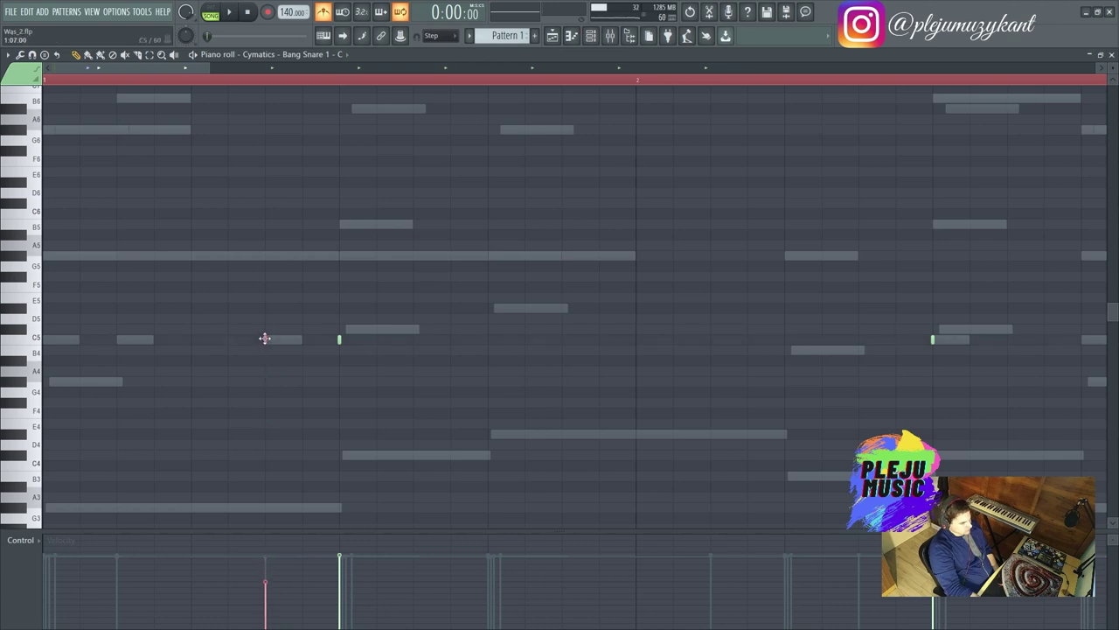
pyautogui.press('space')
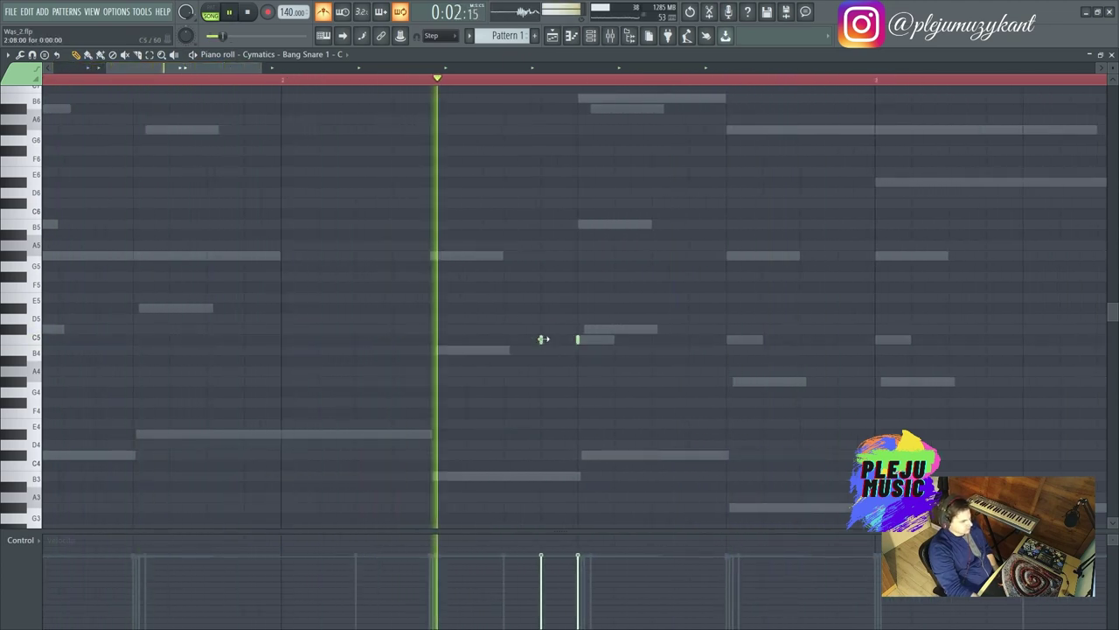
# Step: Build a rising-velocity C5 snare fill at steps 7 and 8 of bar 2 and switch playback to pattern mode
pyautogui.press('space')
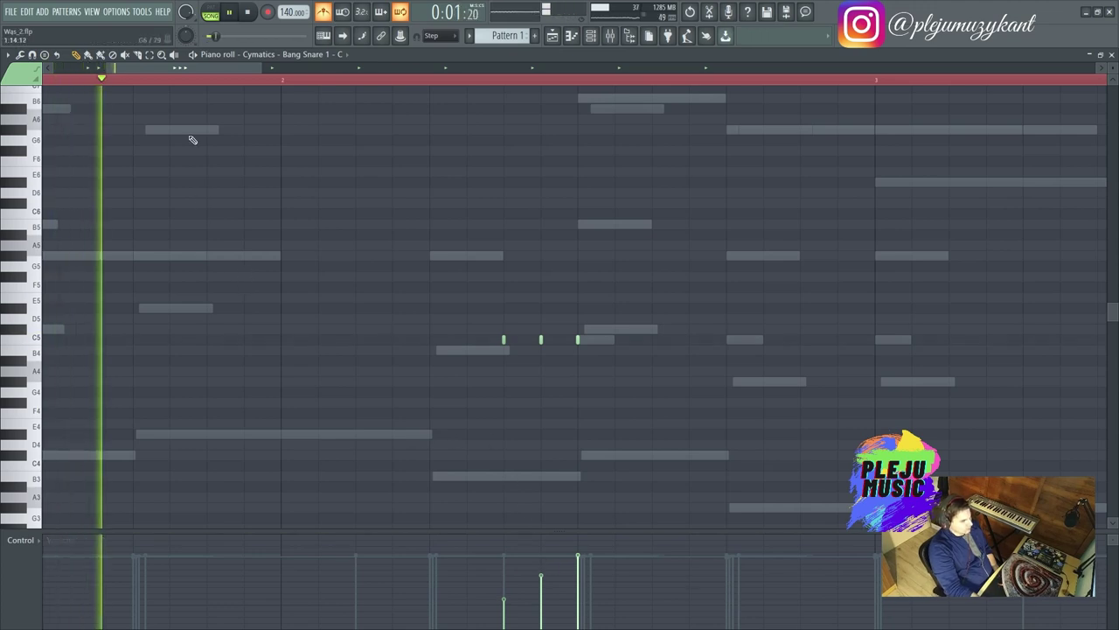
pyautogui.press('l')
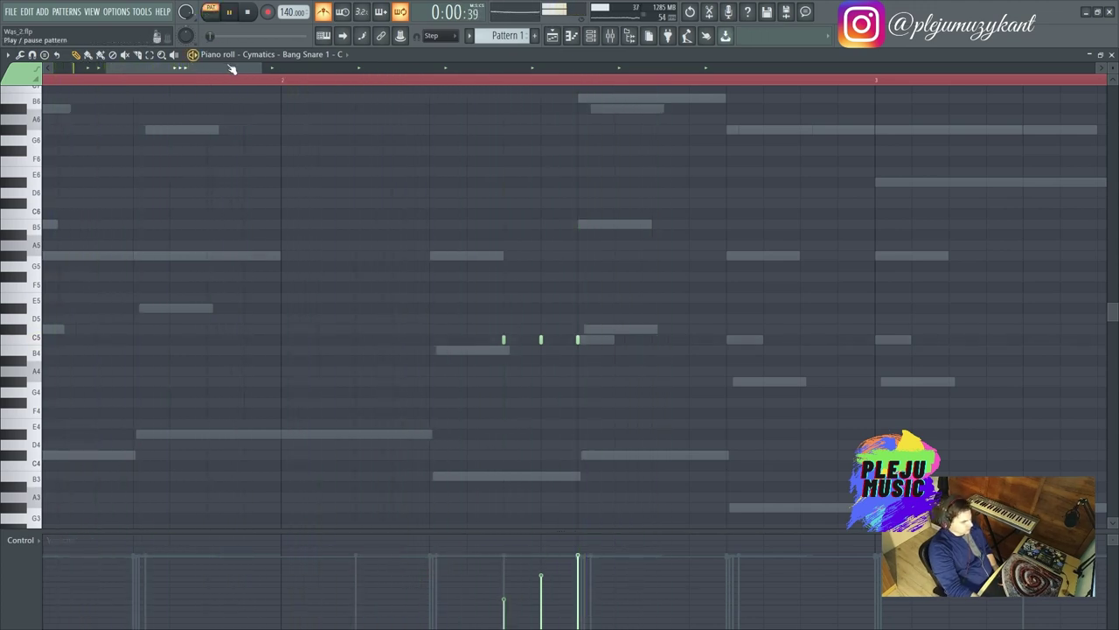
# Step: Add a snare note at step 7 of bar 3 and lower it from C5 to E4
pyautogui.moveTo(225, 69); pyautogui.dragTo(322, 69)
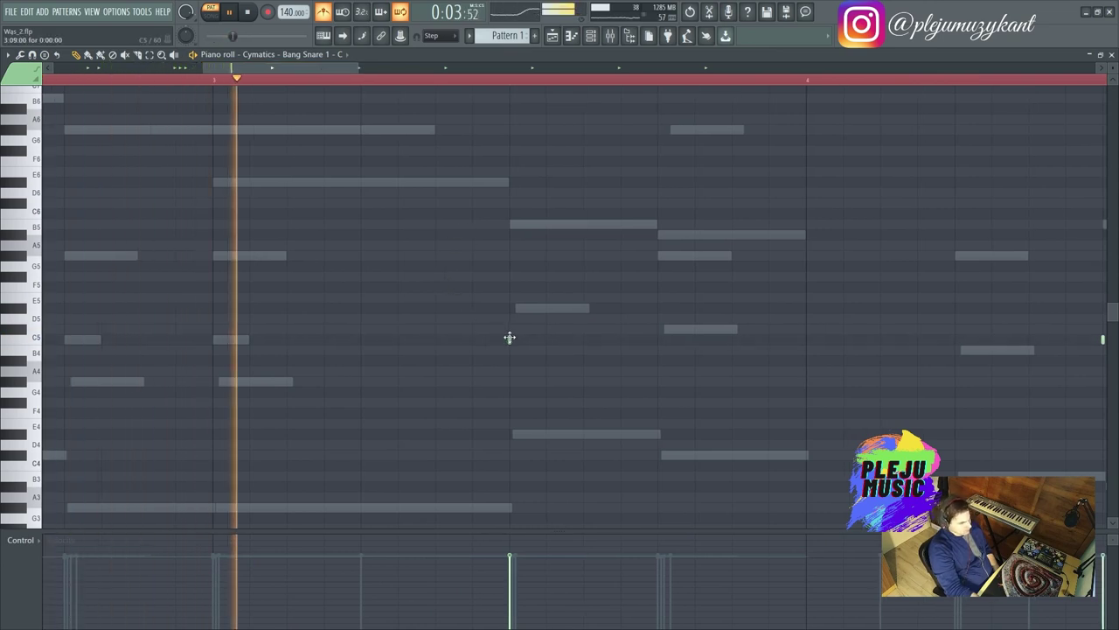
pyautogui.press('space')
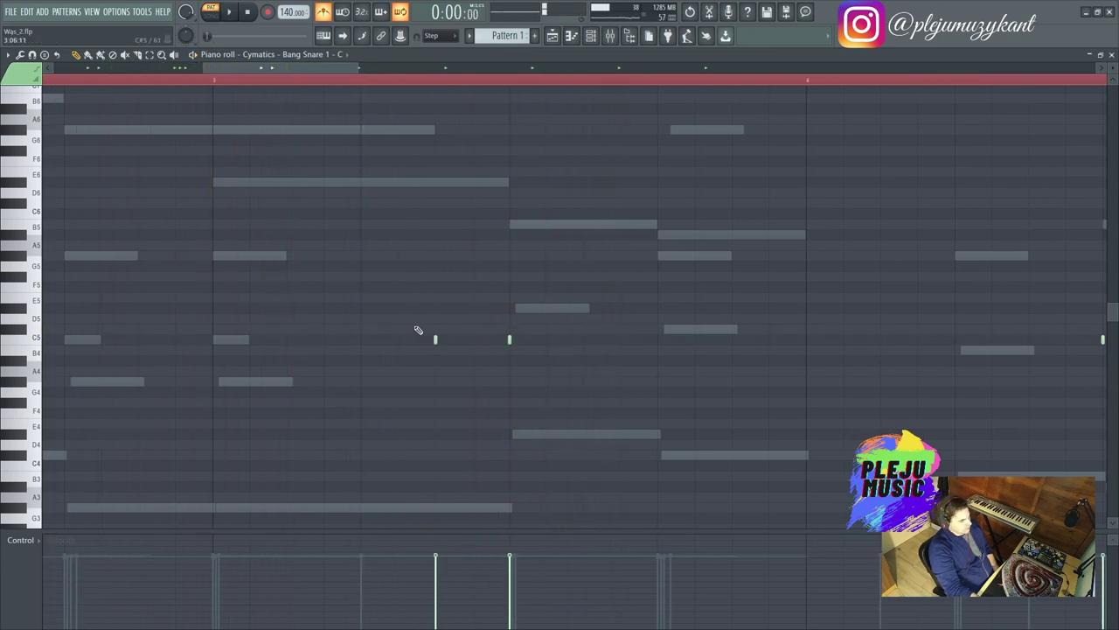
pyautogui.moveTo(418, 330); pyautogui.dragTo(456, 374)
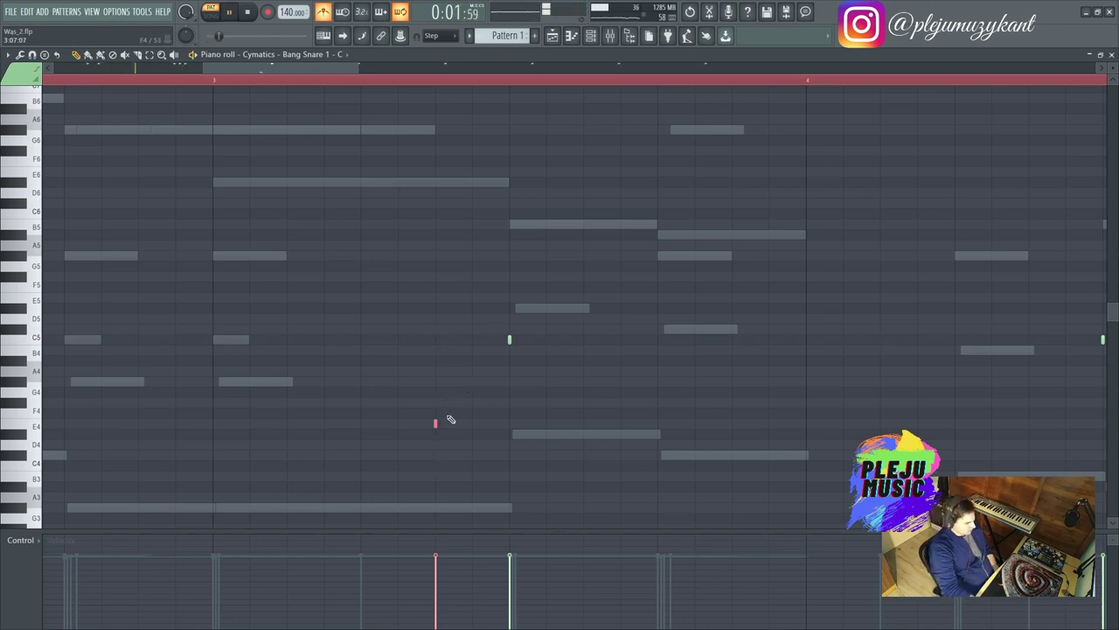
# Step: Add C5 snare notes at steps 7 and 8 of bar 4 and lengthen both to half a step with 1/2 step snap
pyautogui.scroll(-2, 434, 423)
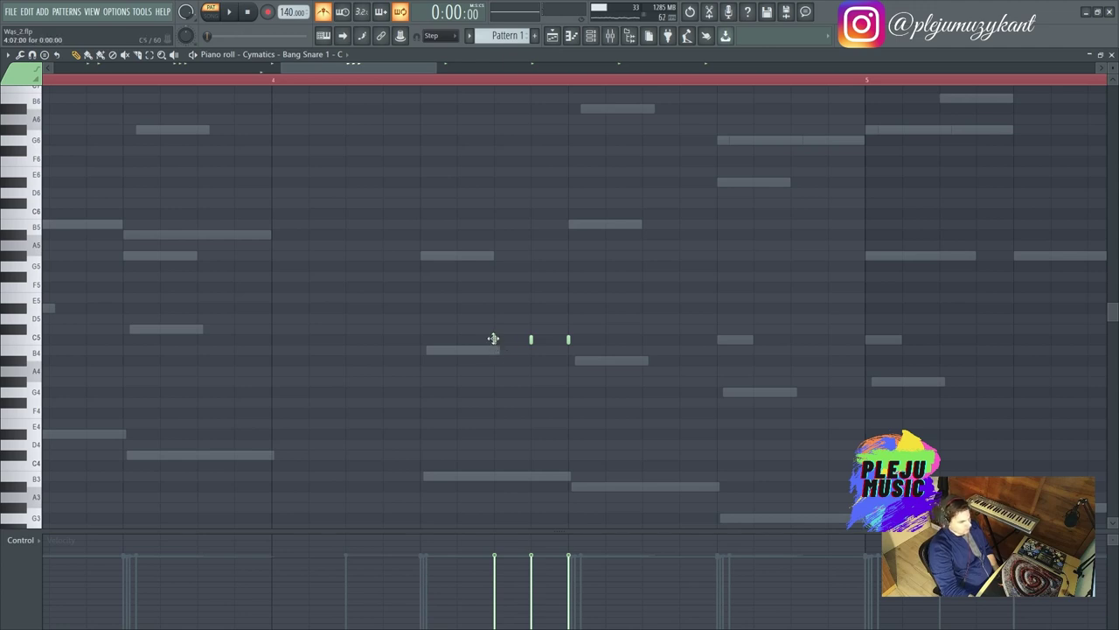
pyautogui.moveTo(479, 327); pyautogui.dragTo(549, 381)
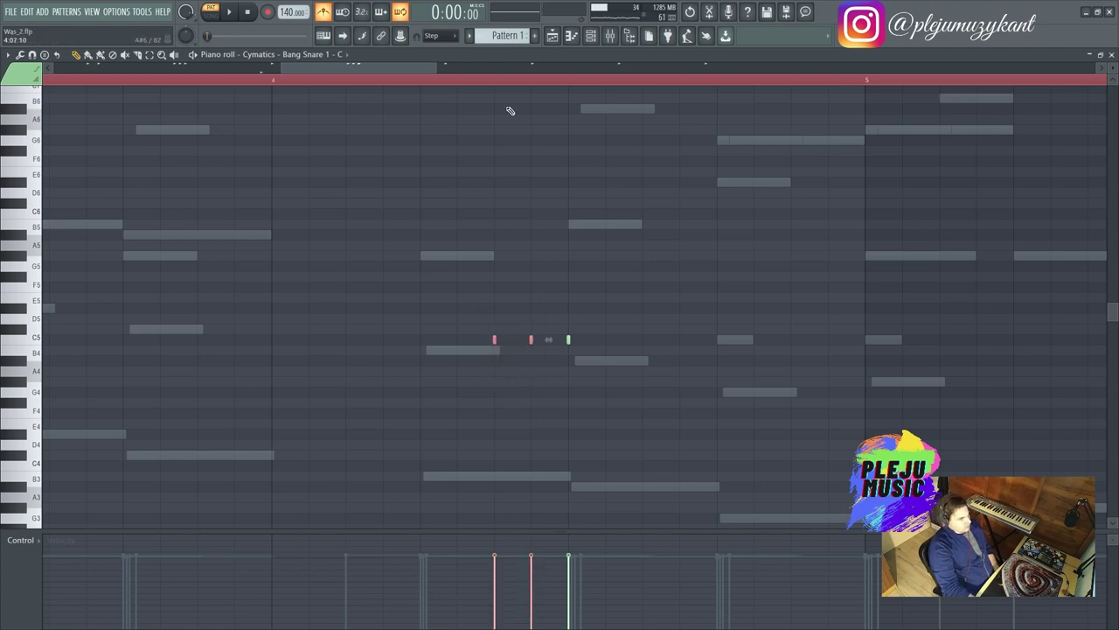
pyautogui.click(431, 36)
pyautogui.click(438, 118)
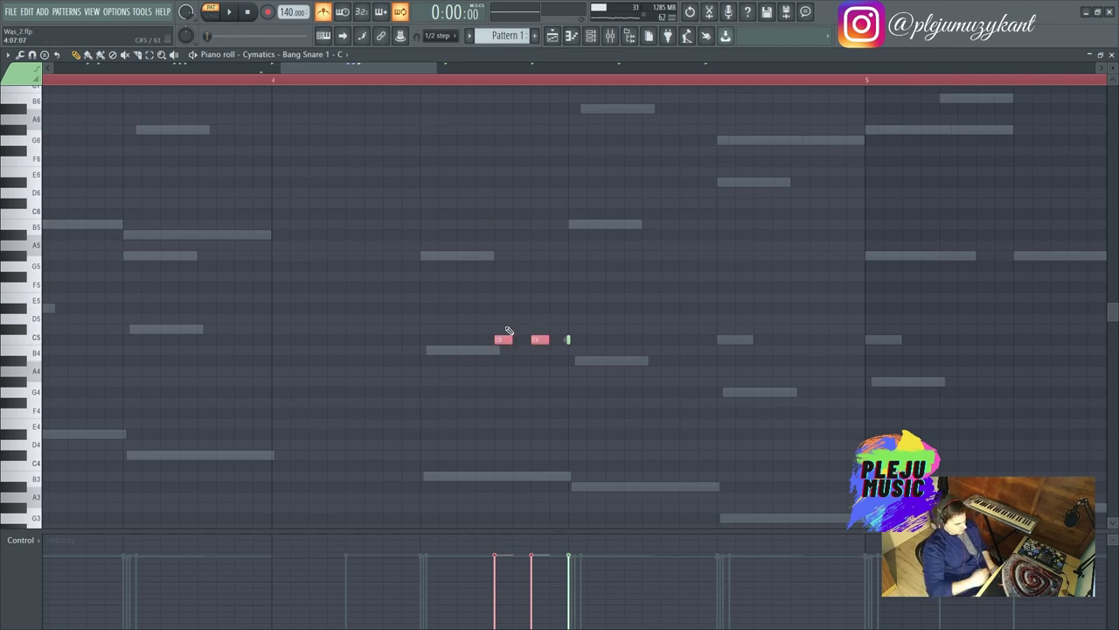
# Step: Try to chop the two selected bar 4 snare notes with the Chopper's time multiplier
pyautogui.hotkey('alt', 'u')
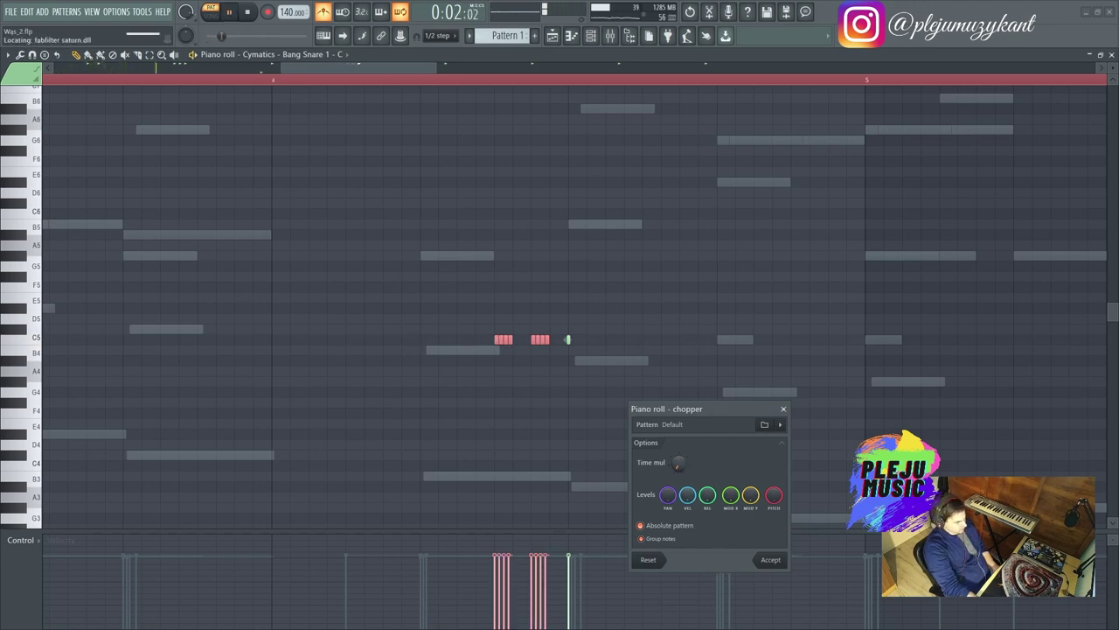
pyautogui.moveTo(679, 463); pyautogui.dragTo(732, 543)
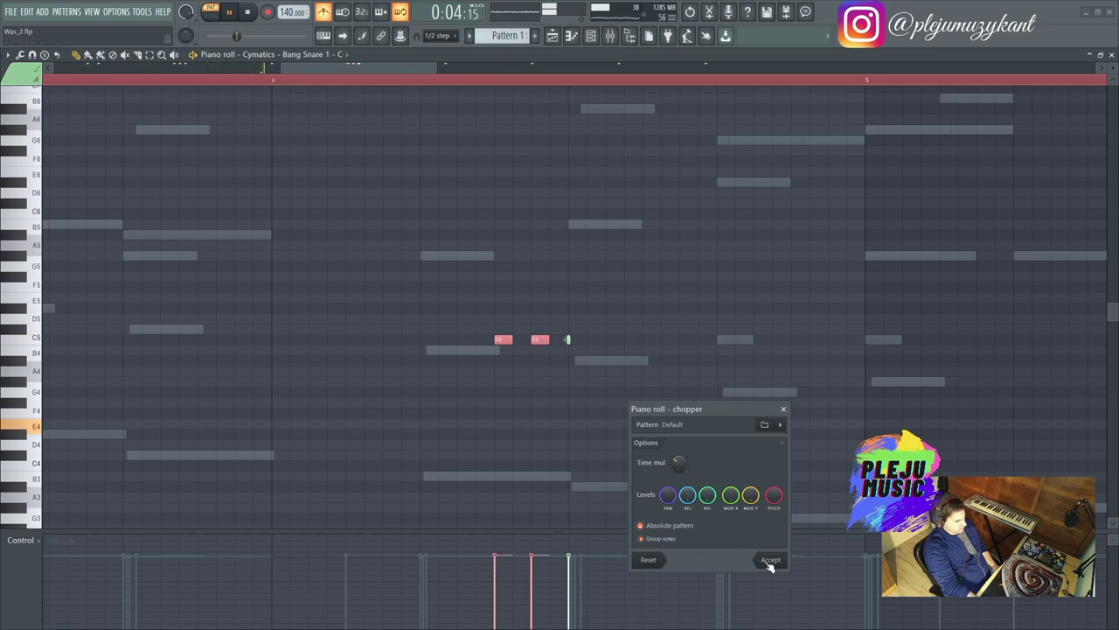
pyautogui.click(769, 560)
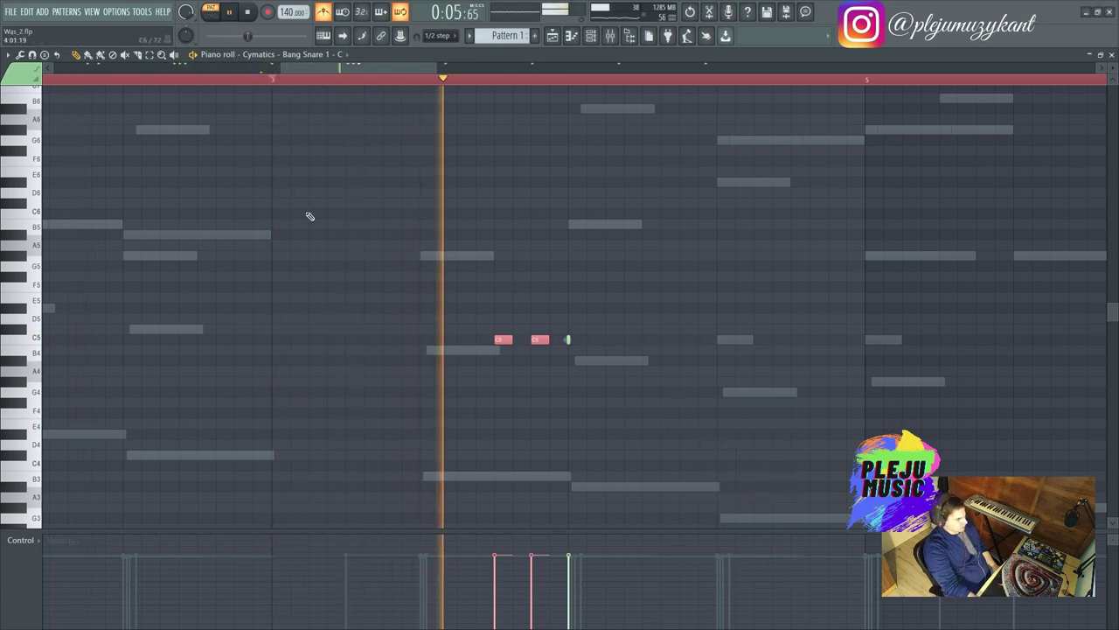
pyautogui.press('space')
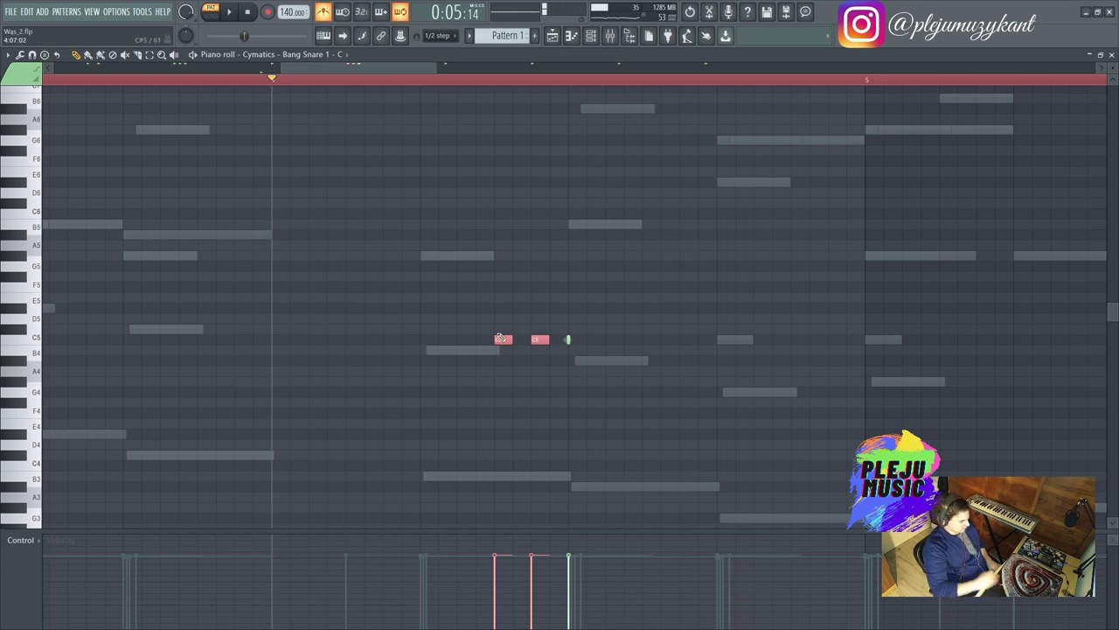
# Step: Chop each of the two selected bar 4 snare notes into two equal hits by adjusting the Chopper's time multiplier
pyautogui.hotkey('alt', 'u')
pyautogui.press('space')
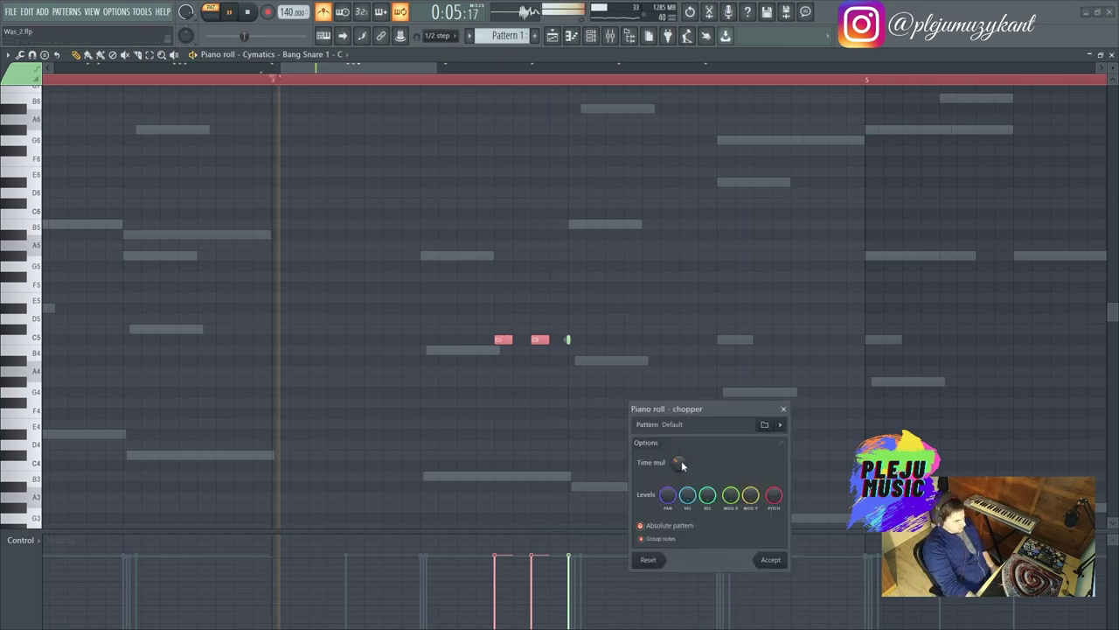
pyautogui.moveTo(680, 461); pyautogui.dragTo(679, 450)
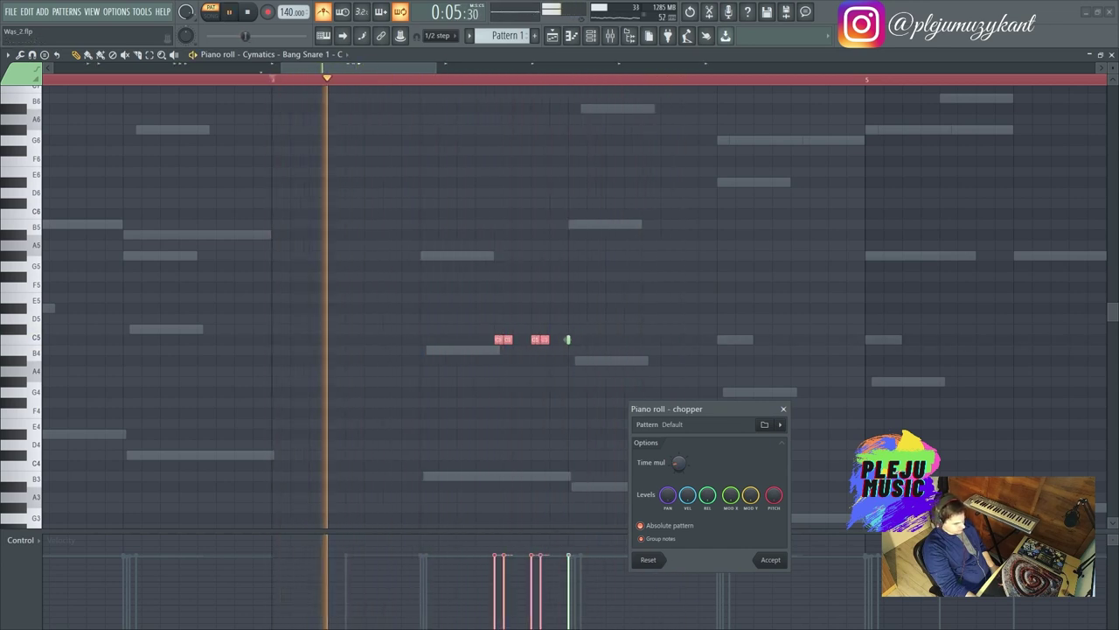
pyautogui.moveTo(679, 449); pyautogui.dragTo(680, 450)
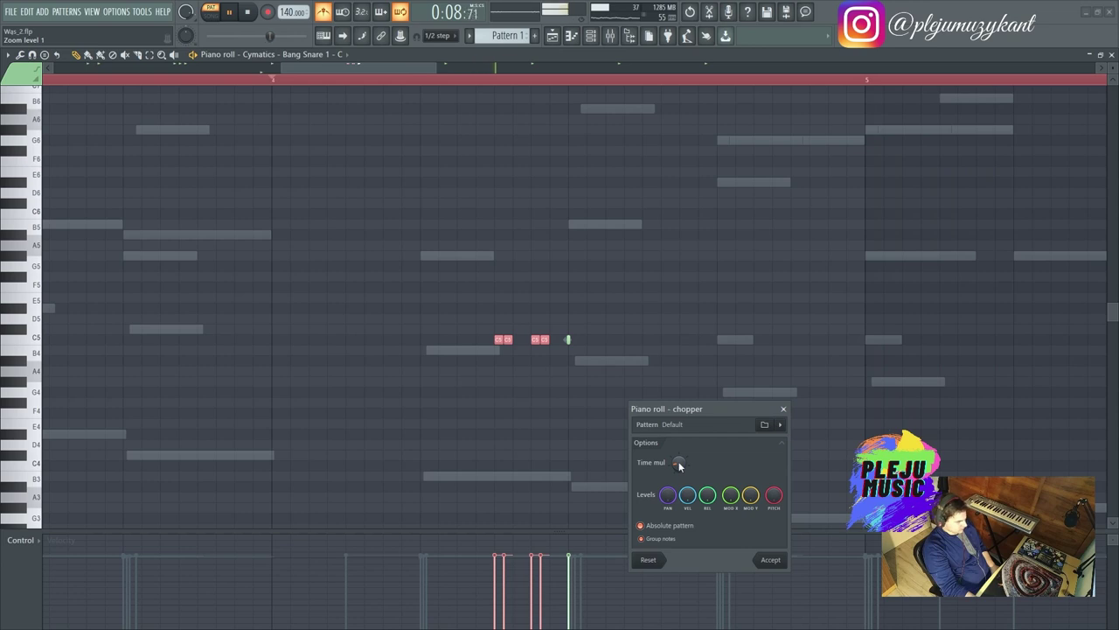
pyautogui.press('space')
pyautogui.click(770, 560)
# Step: Ramp the velocities of the four chopped snare notes upward and pan the first pair right and the second pair left
pyautogui.moveTo(488, 609); pyautogui.dragTo(549, 584)
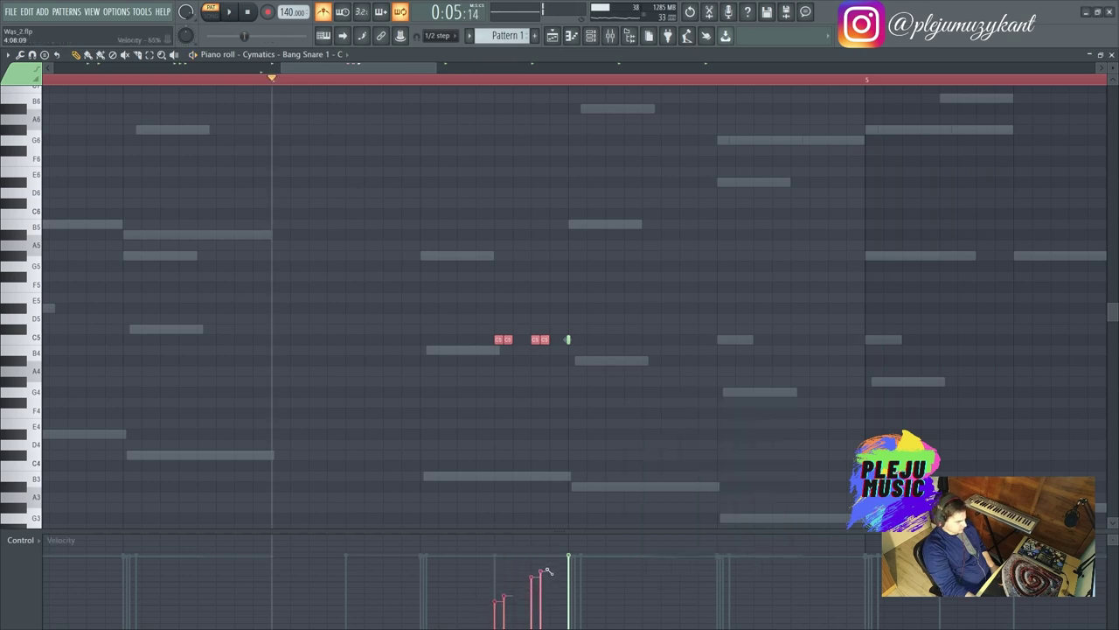
pyautogui.click(34, 541)
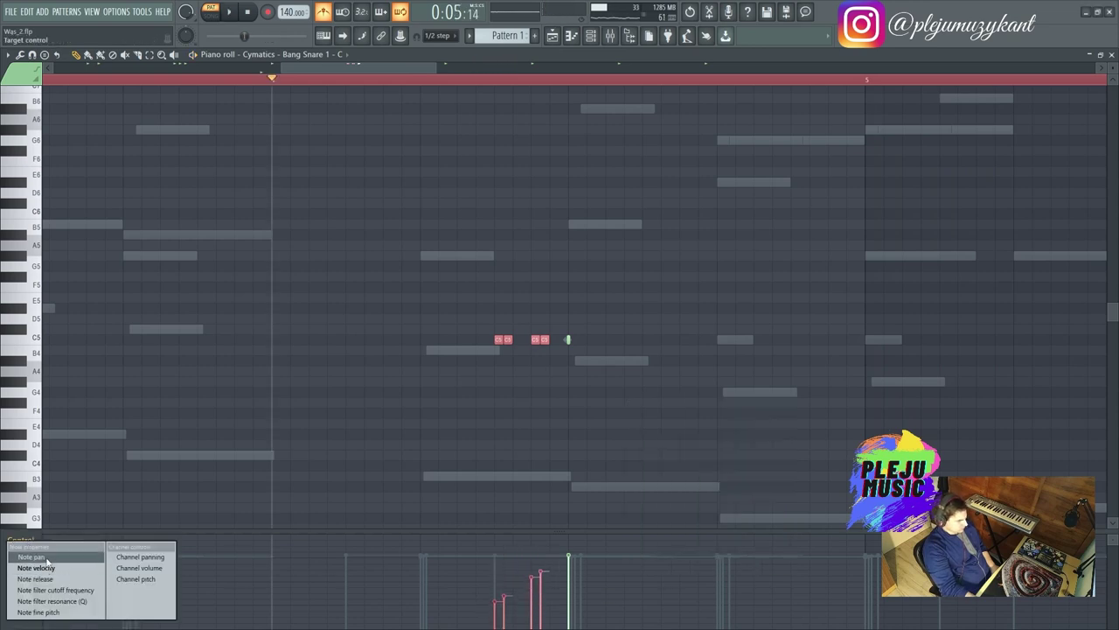
pyautogui.click(31, 556)
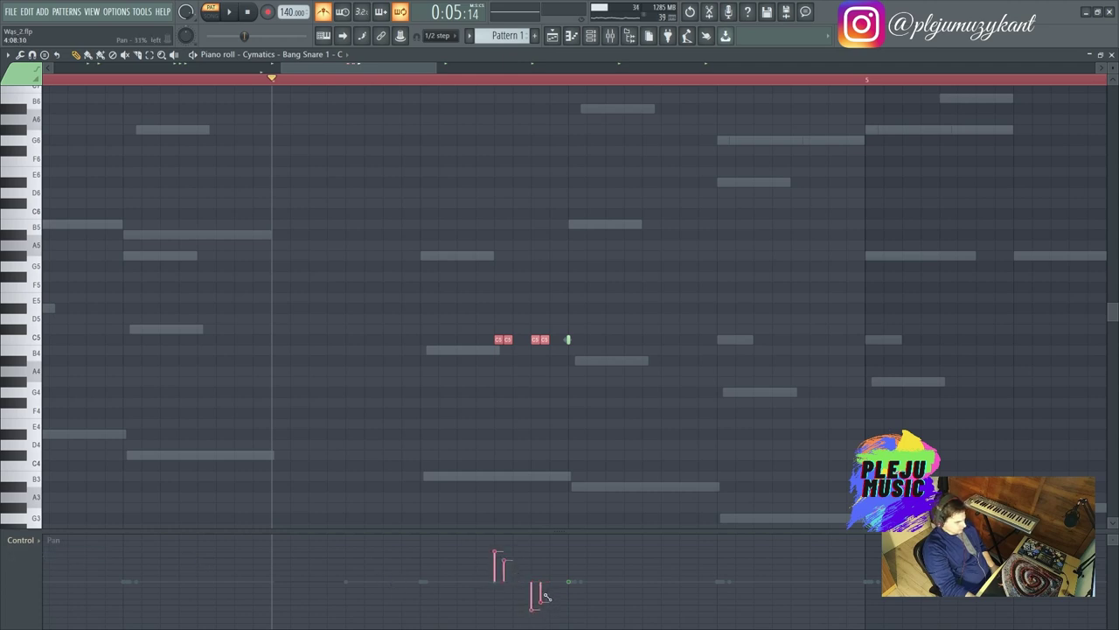
# Step: Give the four chopped snare notes a descending note fine pitch ending at about +250 cents and audition the fill
pyautogui.click(31, 541)
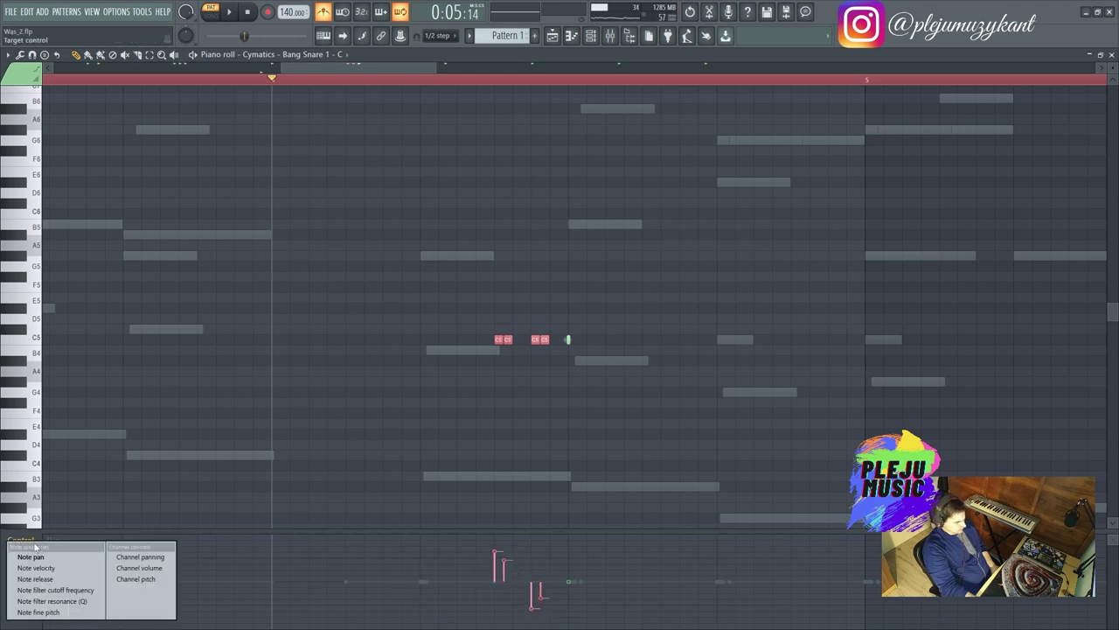
pyautogui.click(39, 612)
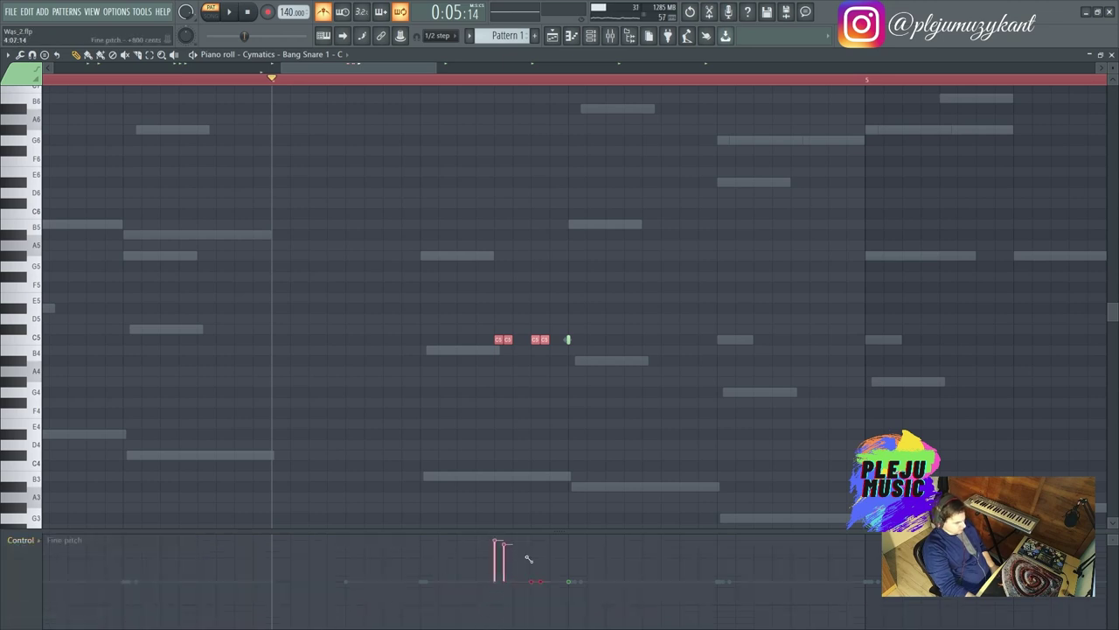
pyautogui.press('space')
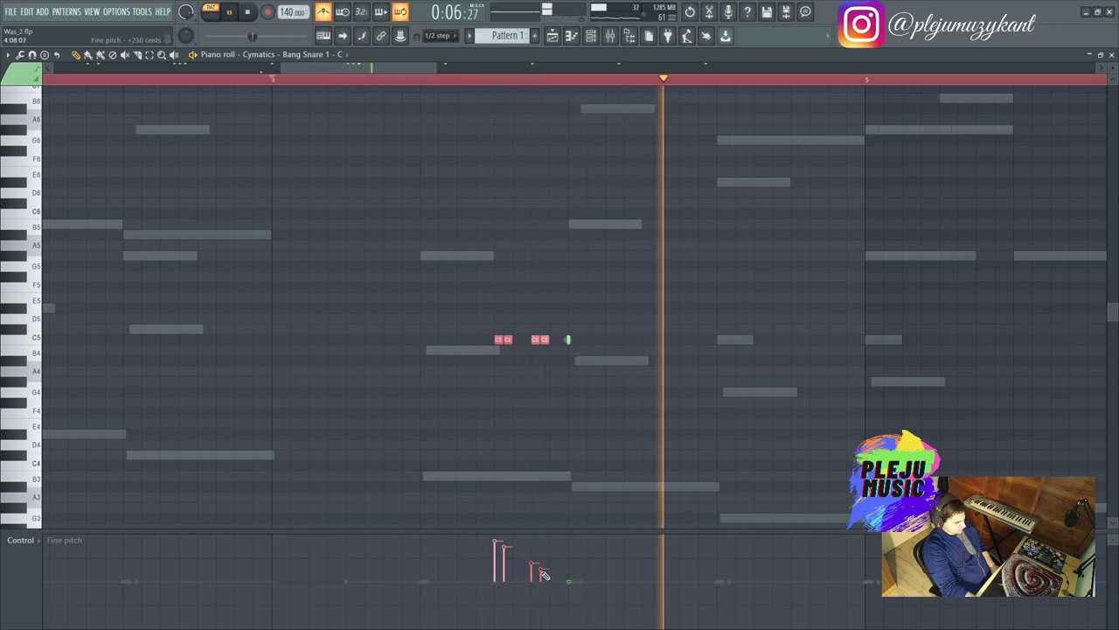
pyautogui.press('space')
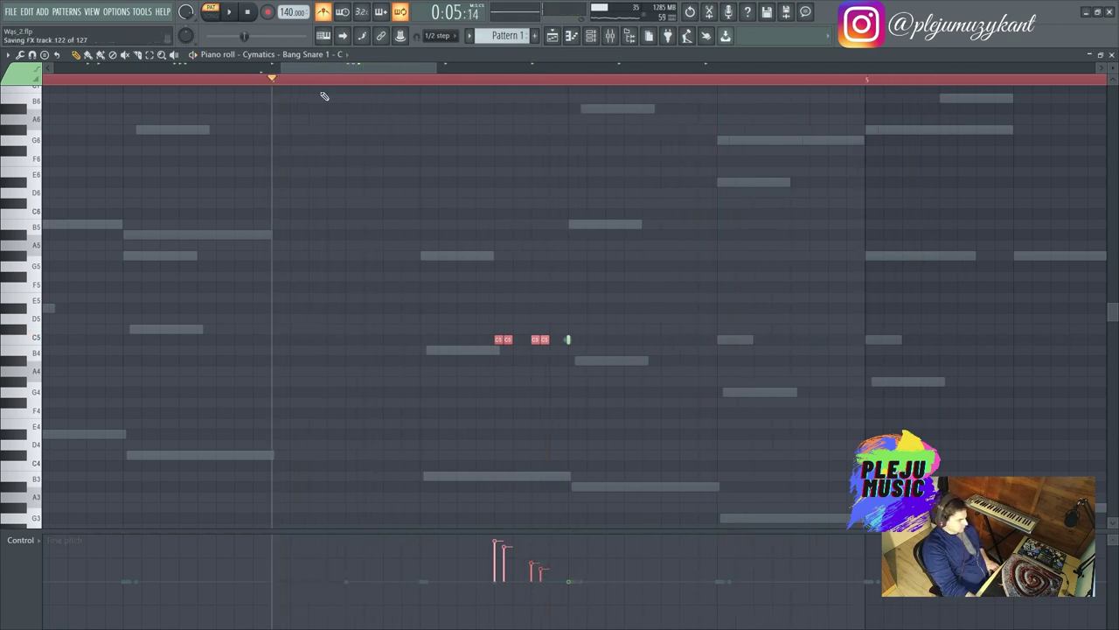
# Step: Try an extra C5 snare note after the main hit in bar 5, at step 11 and at step 13
pyautogui.press('space')
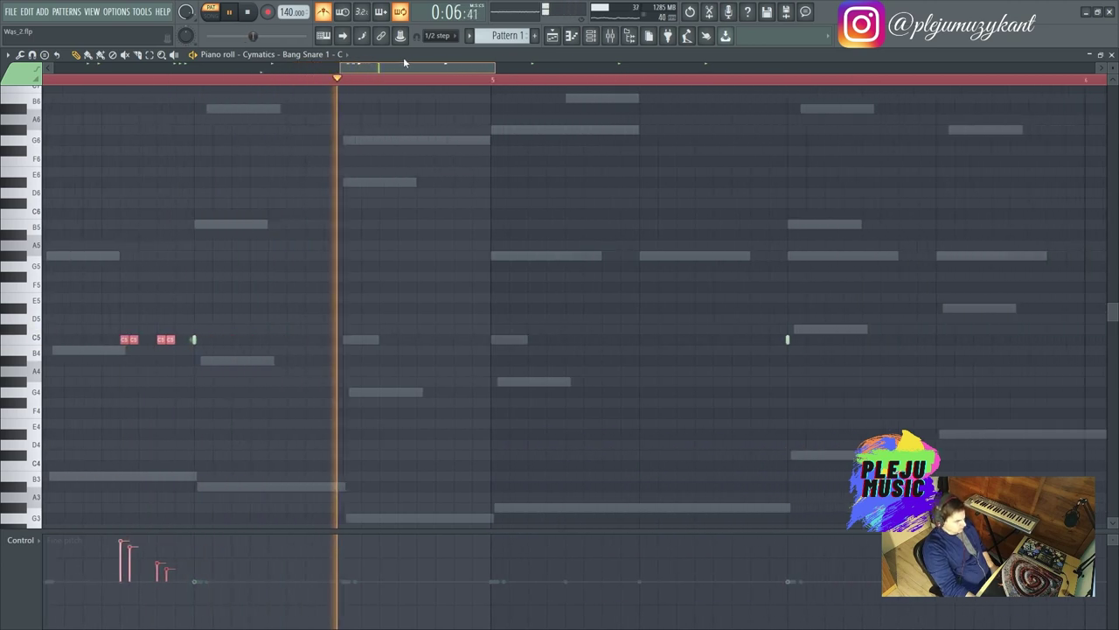
pyautogui.press('space')
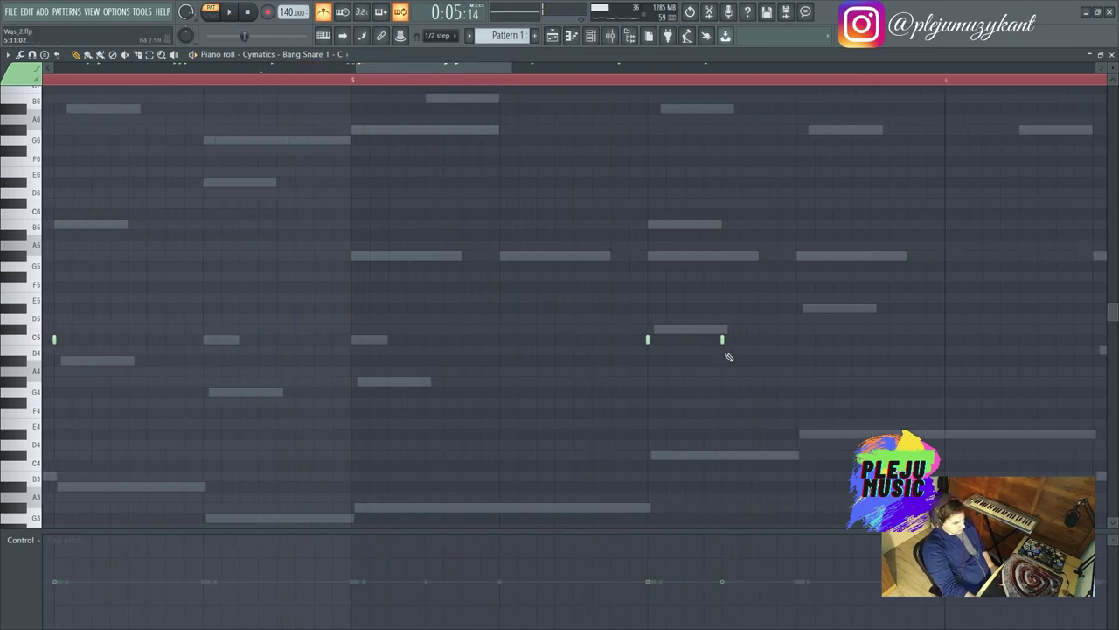
pyautogui.doubleClick(723, 340)
pyautogui.click(511, 389)
pyautogui.press('space')
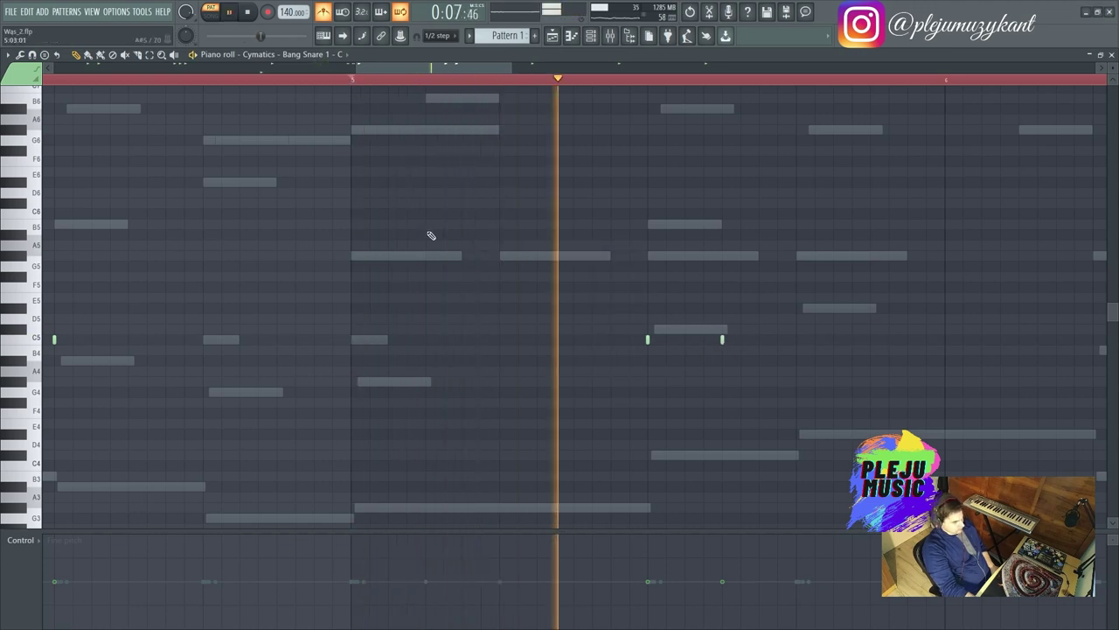
pyautogui.press('space')
pyautogui.press('space')
pyautogui.moveTo(723, 339); pyautogui.dragTo(795, 339)
pyautogui.moveTo(436, 68)
pyautogui.mouseDown()
pyautogui.moveTo(484, 67)
pyautogui.moveTo(446, 75)
pyautogui.mouseUp()
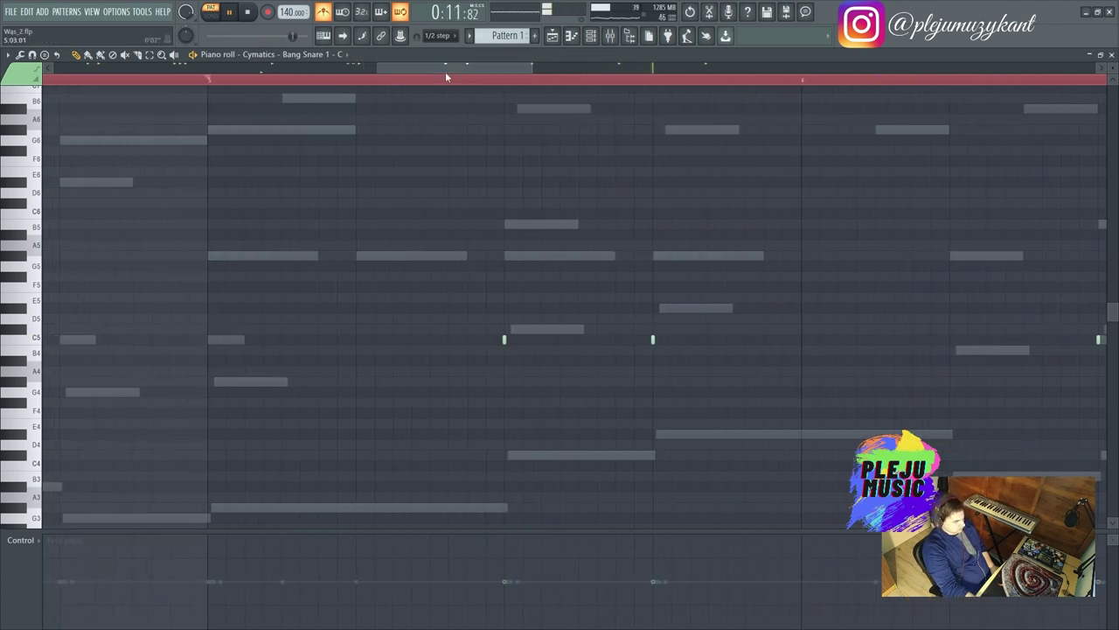
pyautogui.rightClick(652, 339)
# Step: Place a C5 snare note at step 7 of bar 5, ahead of the main hit, and audition it
pyautogui.press('space')
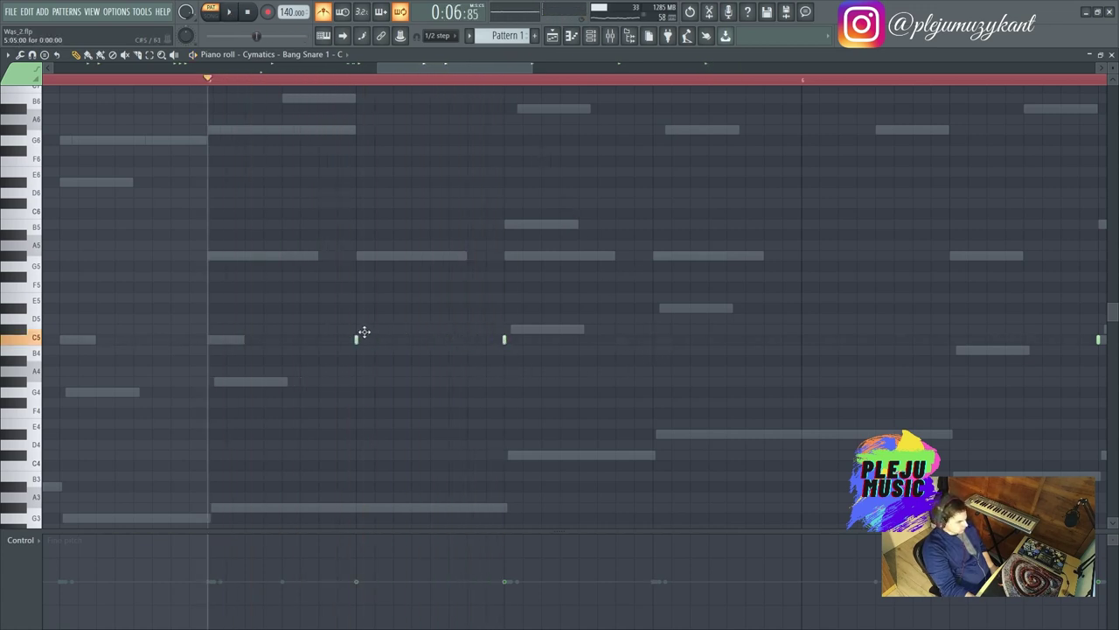
pyautogui.press('space')
pyautogui.moveTo(356, 338); pyautogui.dragTo(424, 340)
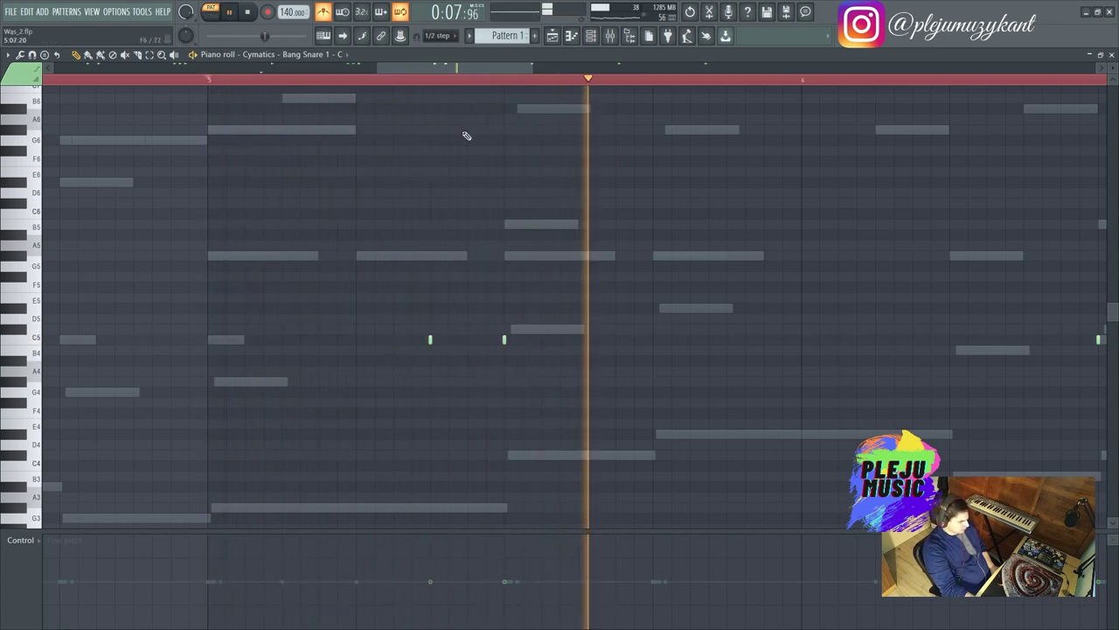
pyautogui.press('space')
# Step: Raise the bar 5 lead-in snare note to F#5, lower its note velocity, and audition it
pyautogui.moveTo(423, 67)
pyautogui.mouseDown()
pyautogui.moveTo(3, 55)
pyautogui.moveTo(428, 76)
pyautogui.mouseUp()
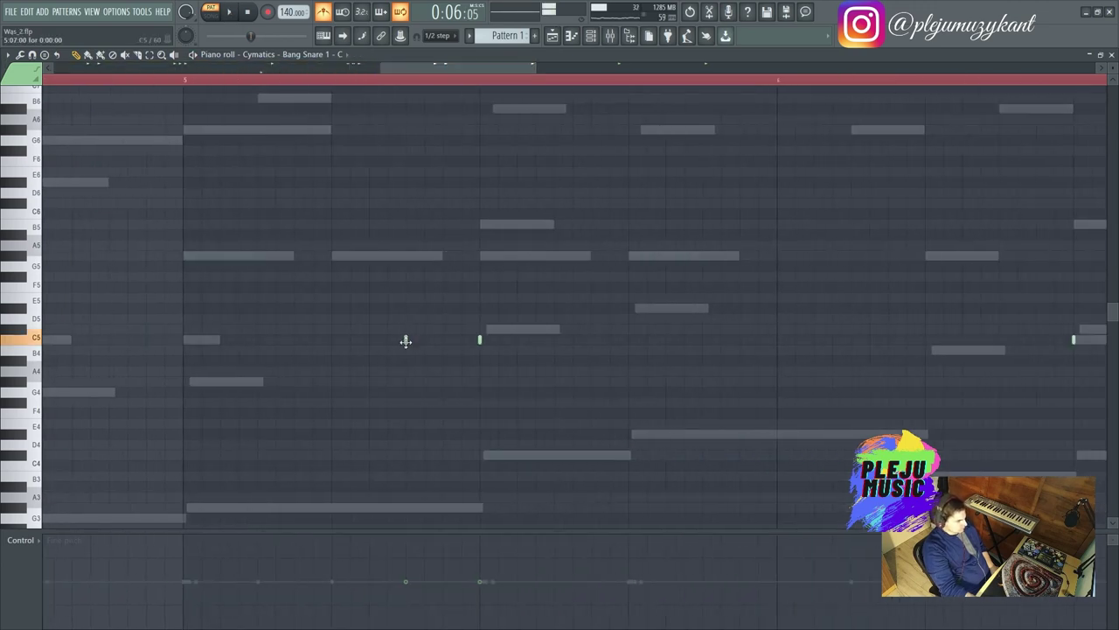
pyautogui.doubleClick(406, 276)
pyautogui.click(618, 386)
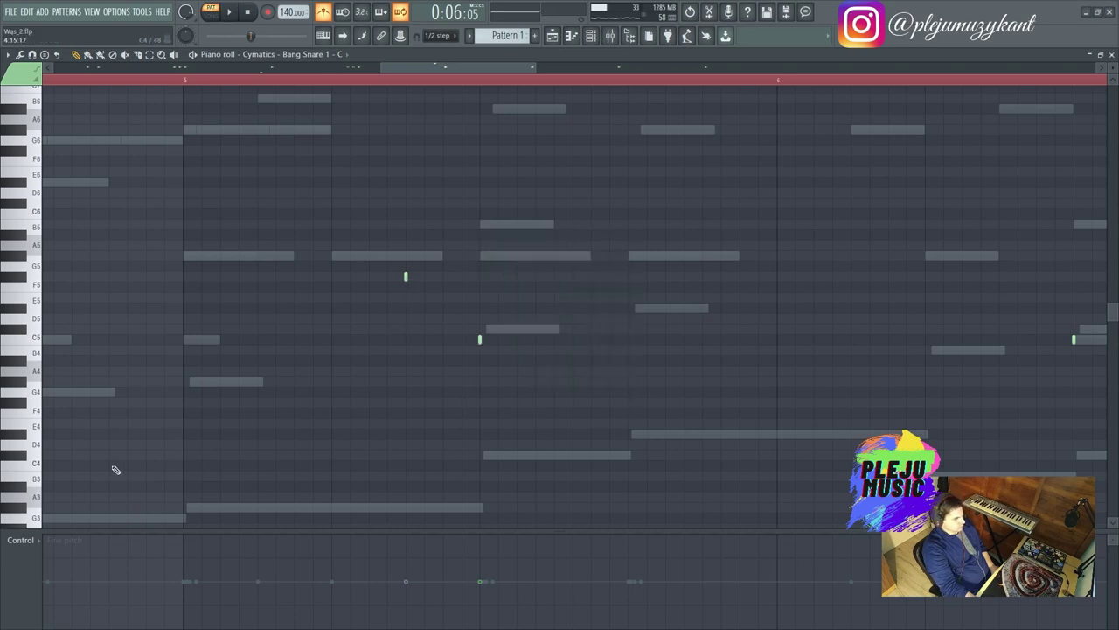
pyautogui.click(31, 540)
pyautogui.click(39, 568)
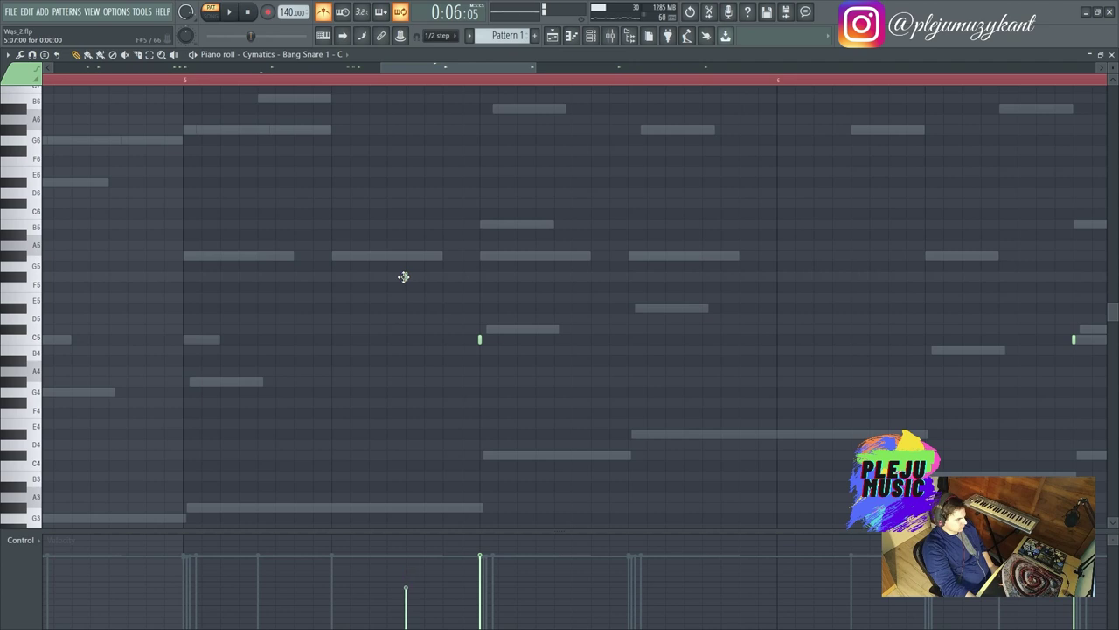
pyautogui.press('space')
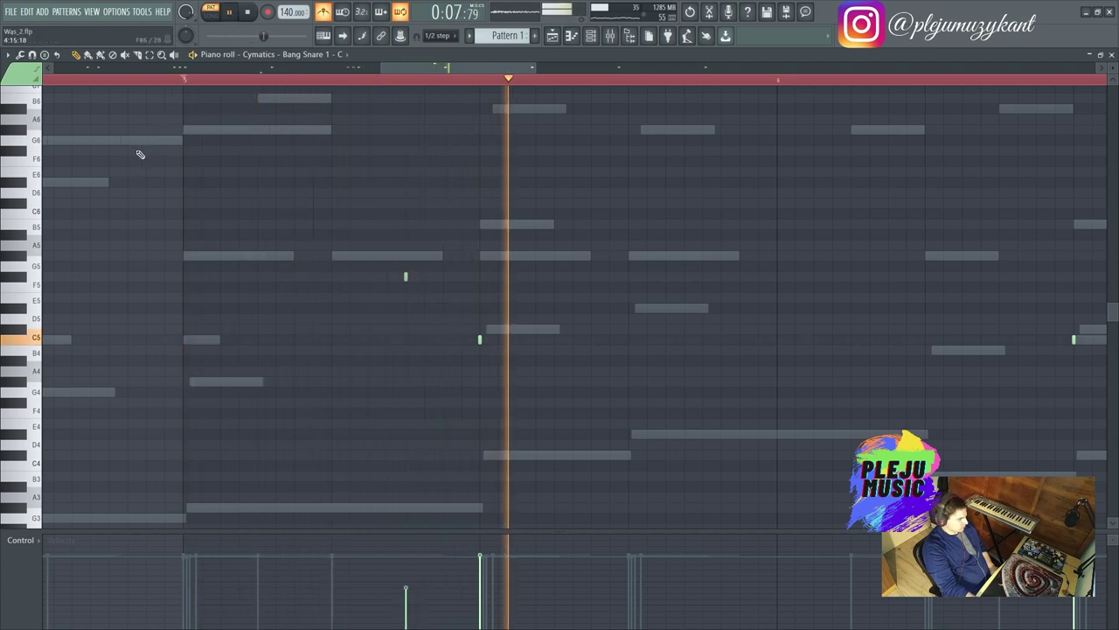
# Step: Set the snap to 1/3 beat and add three triplet C5 snare notes on beat 2 of bar 6, before the main hit
pyautogui.moveTo(452, 71); pyautogui.dragTo(512, 87)
pyautogui.click(440, 36)
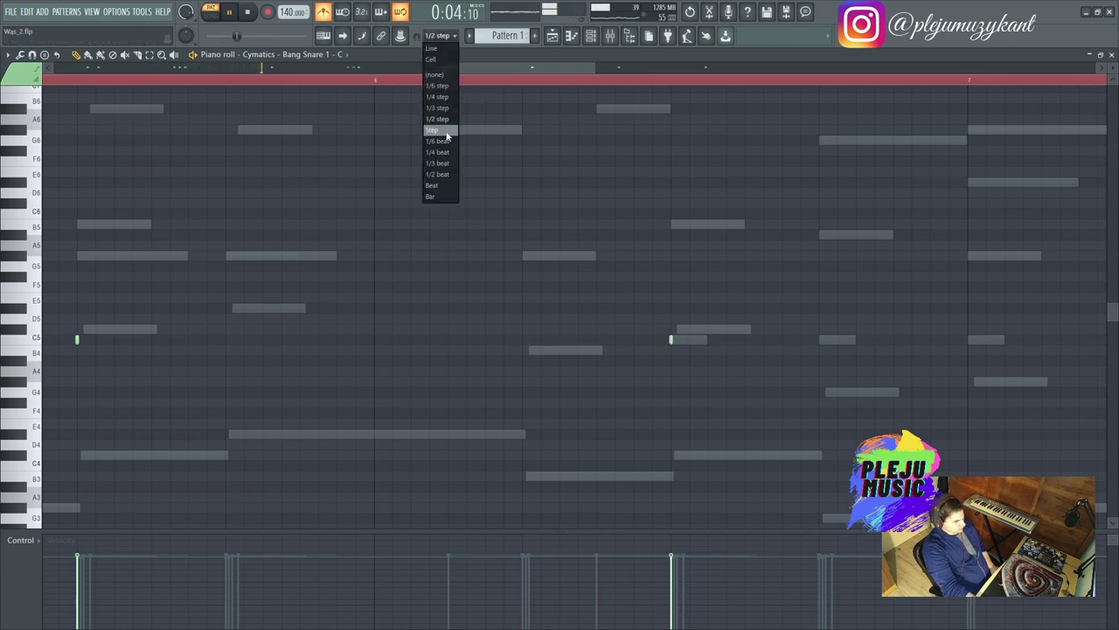
pyautogui.click(446, 166)
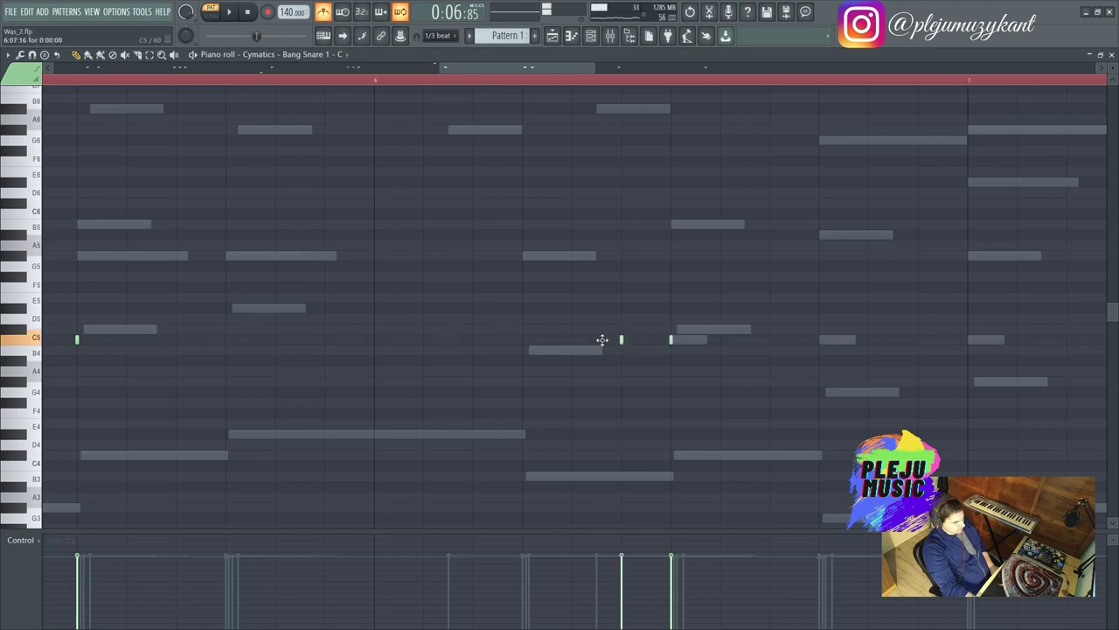
pyautogui.click(520, 340)
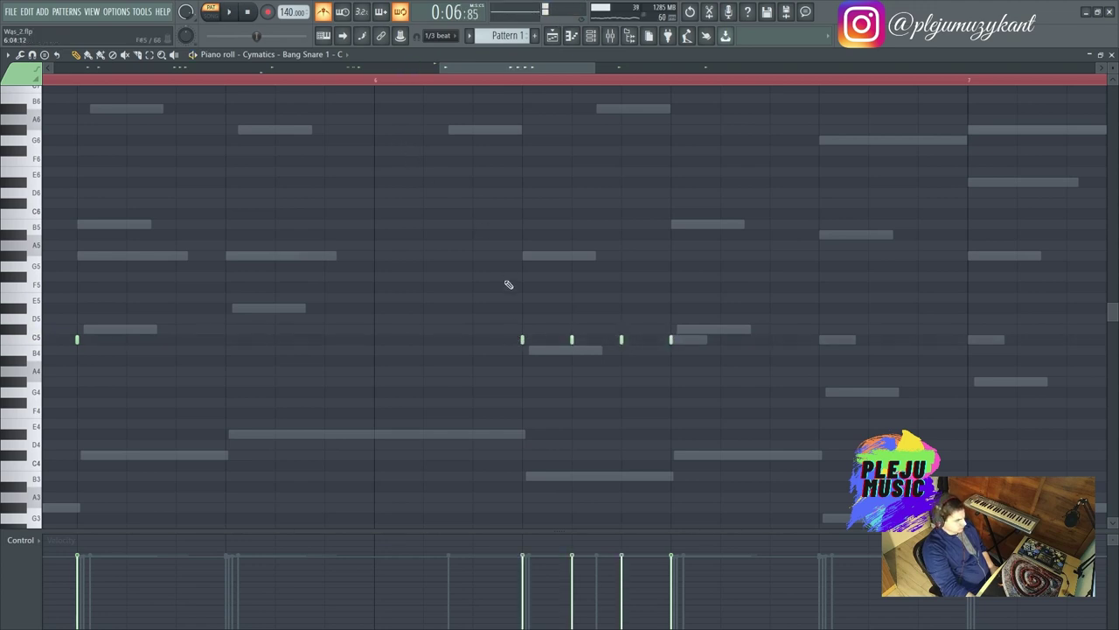
# Step: Ramp the velocities of the three bar 6 triplet snare notes upward toward the main hit and audition from bar 6
pyautogui.press('space')
pyautogui.click(377, 79)
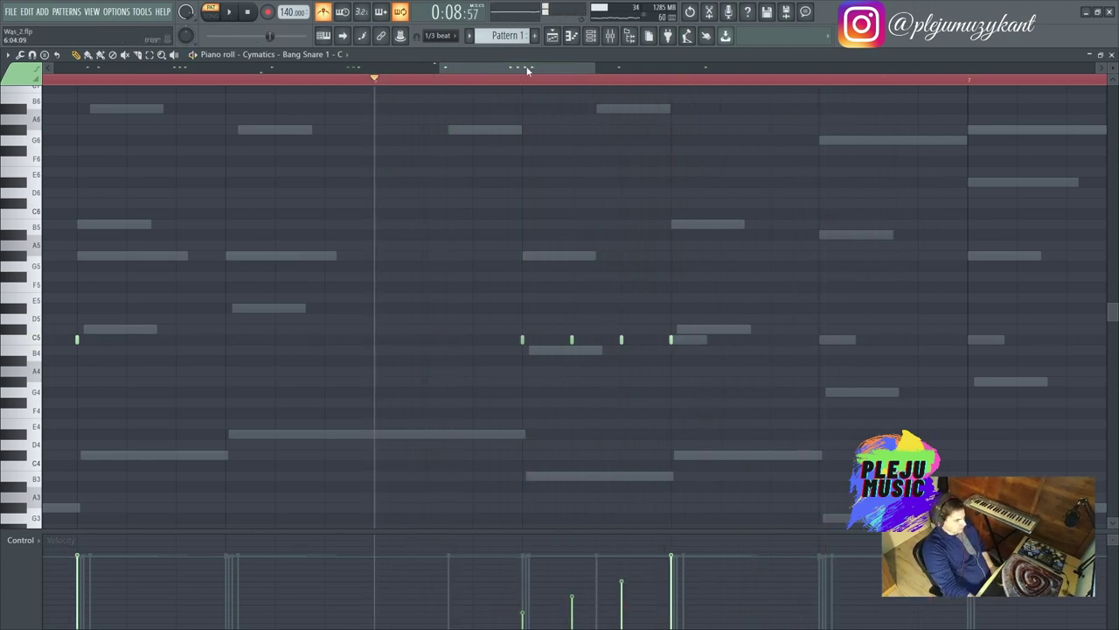
# Step: Set the snap to Step and add C5 snare notes at steps 5 to 8 of bar 7, ahead of the main hit
pyautogui.moveTo(525, 70); pyautogui.dragTo(617, 71)
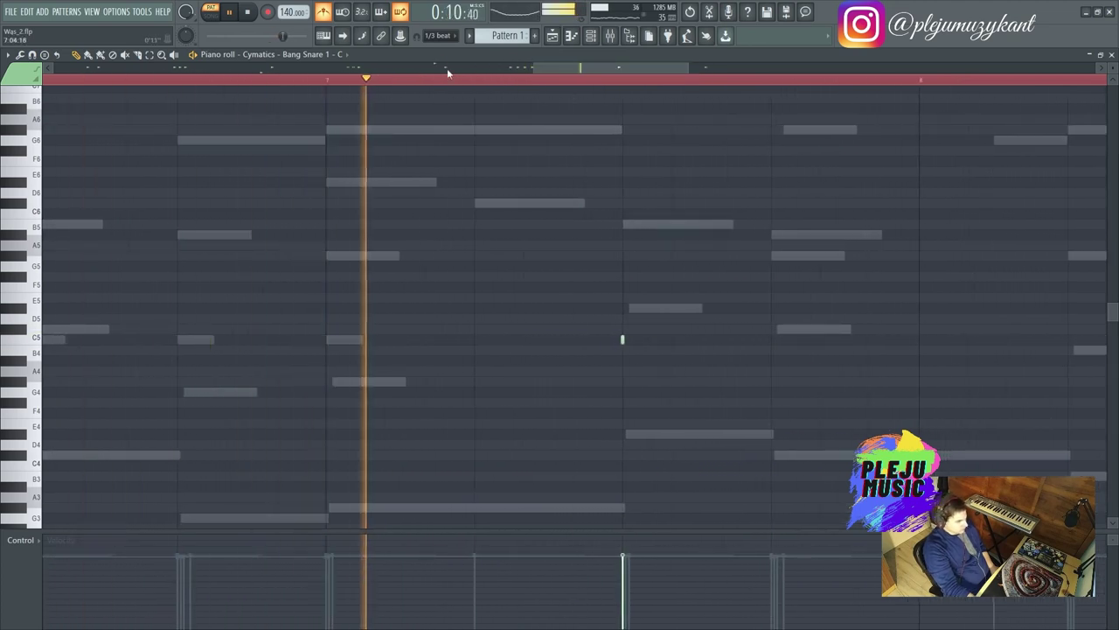
pyautogui.click(437, 35)
pyautogui.click(442, 132)
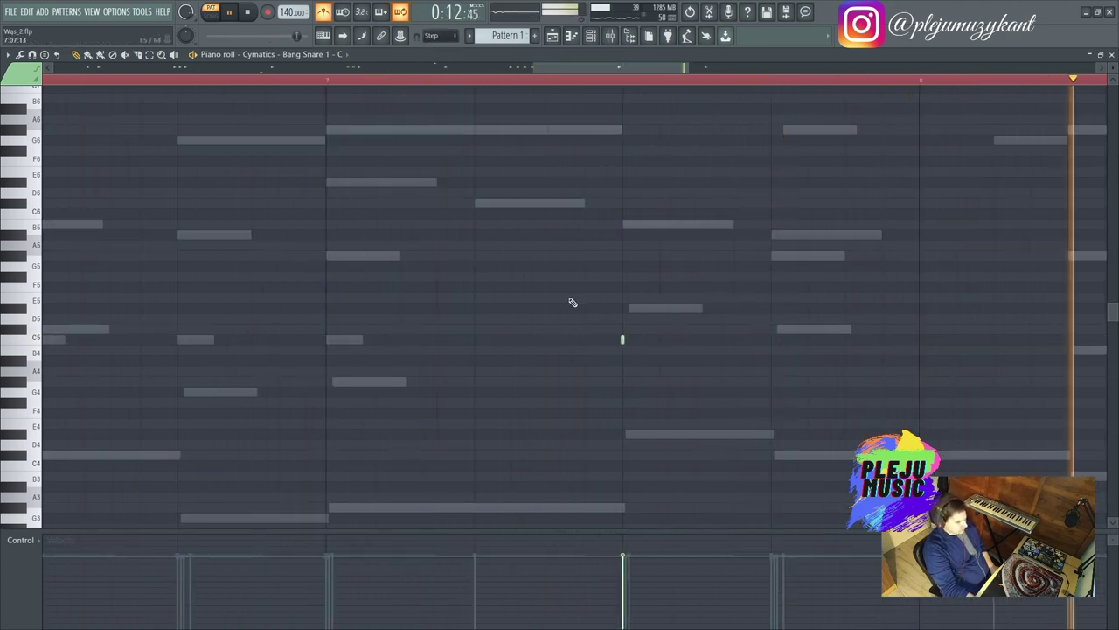
pyautogui.press('space')
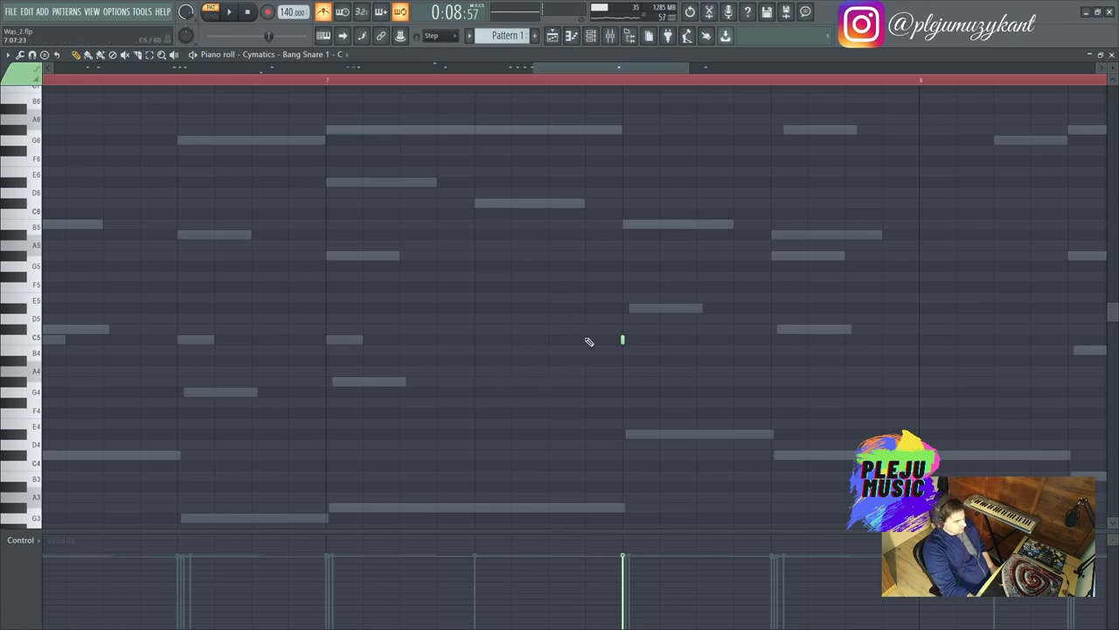
pyautogui.click(586, 341)
pyautogui.click(549, 340)
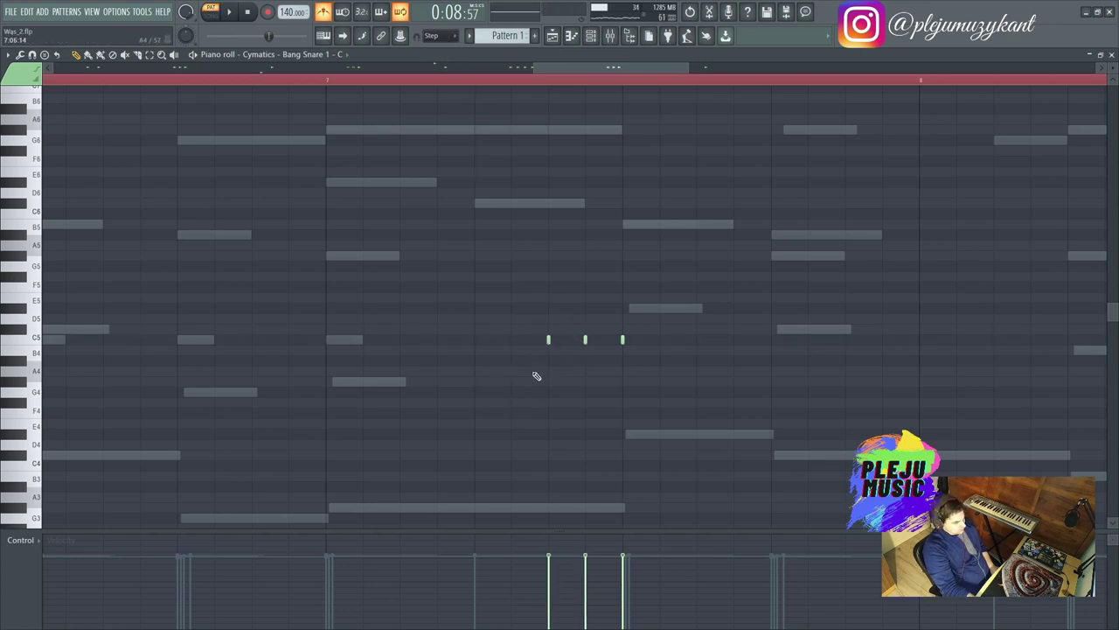
pyautogui.click(512, 340)
pyautogui.click(475, 340)
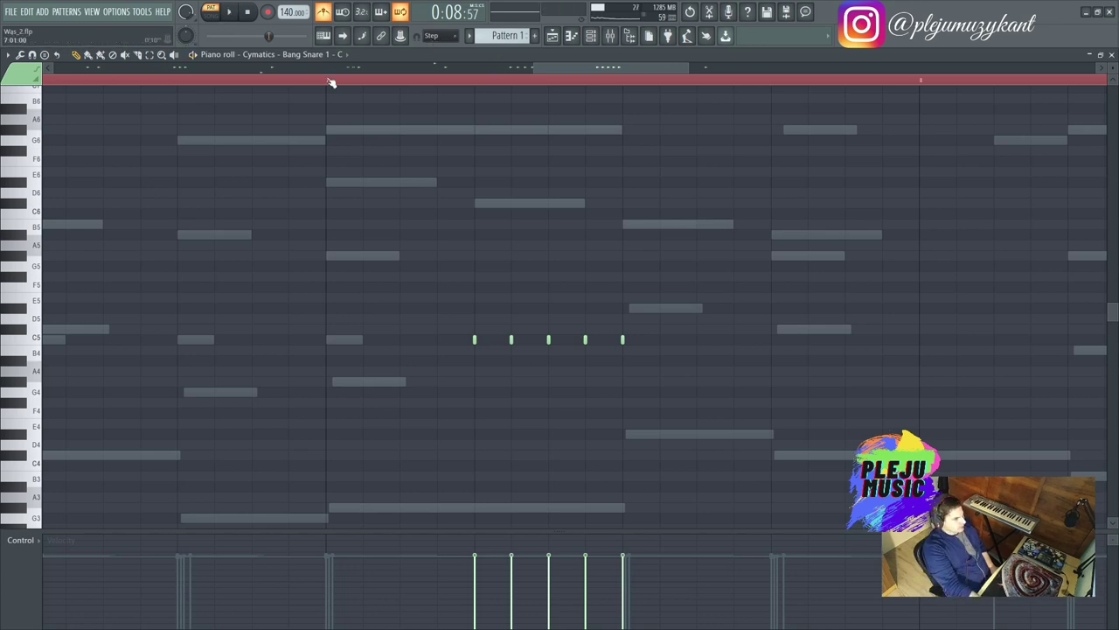
# Step: Audition the bar 7 fill, try it without its step 7 note, and ramp the four lead-in velocities upward
pyautogui.press('space')
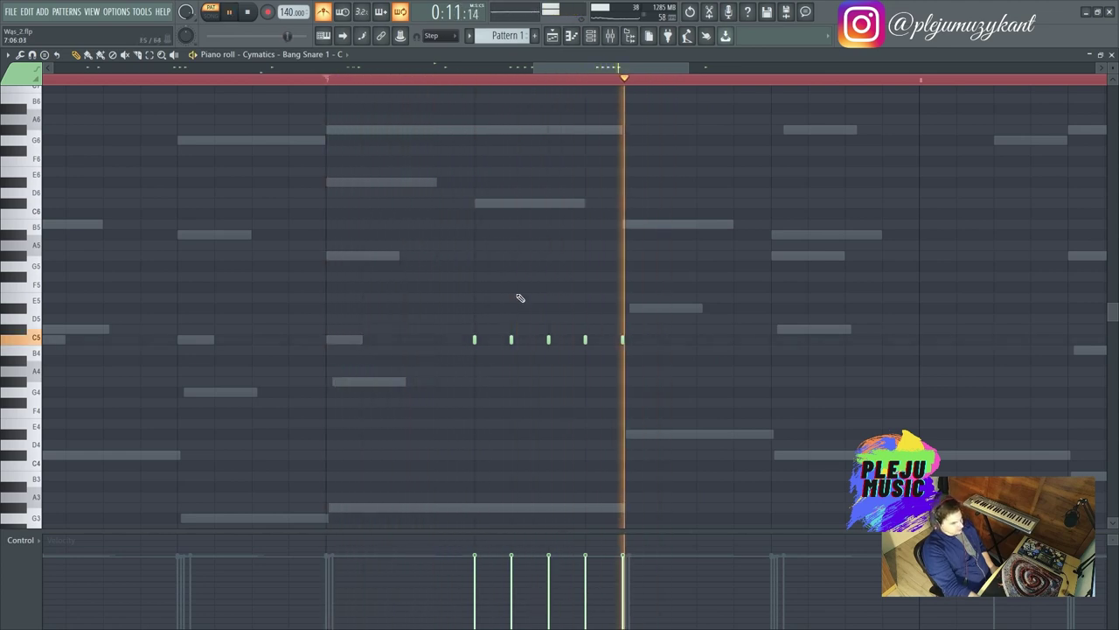
pyautogui.rightClick(549, 339)
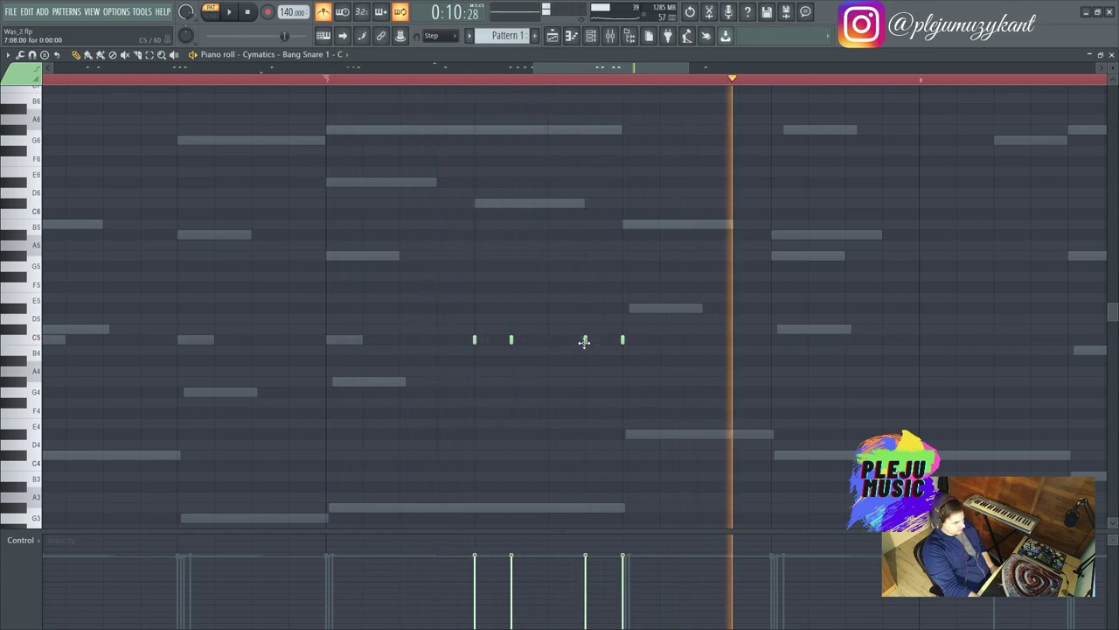
pyautogui.moveTo(542, 351); pyautogui.dragTo(467, 320)
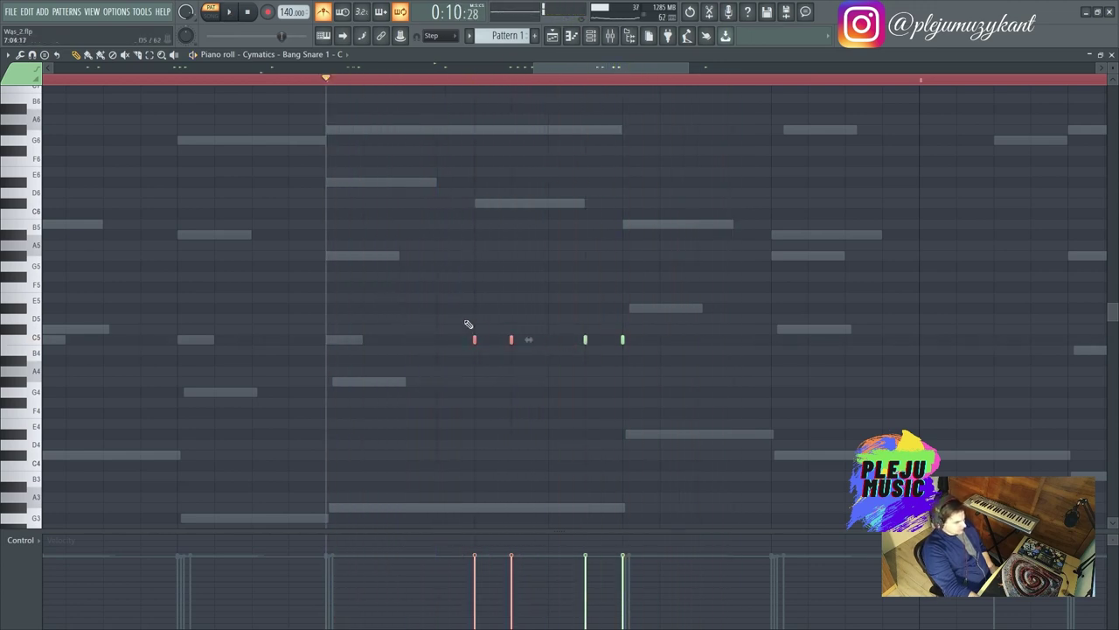
pyautogui.click(548, 339)
pyautogui.moveTo(459, 620); pyautogui.dragTo(604, 577)
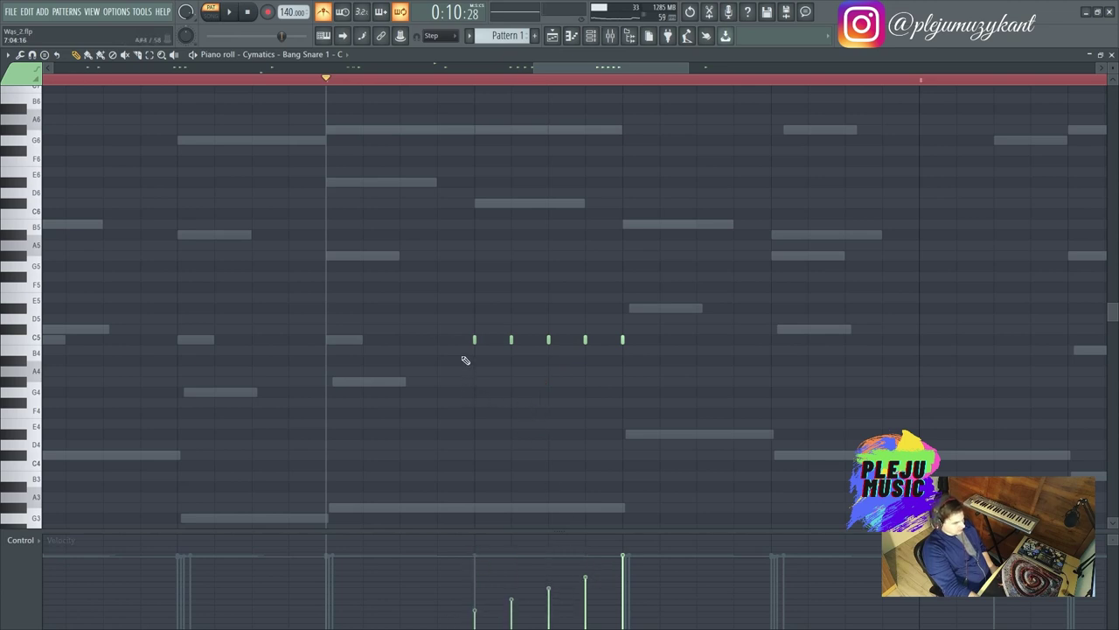
# Step: Slope the note fine pitch of the four bar 7 lead-in notes from high to low, and audition the fill
pyautogui.click(24, 540)
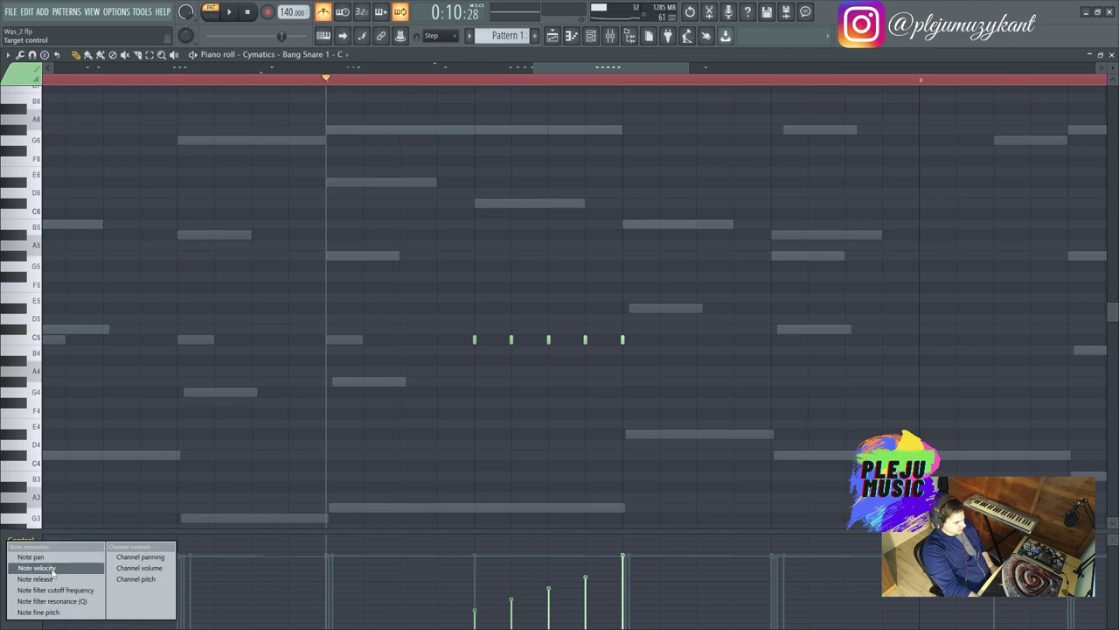
pyautogui.click(40, 612)
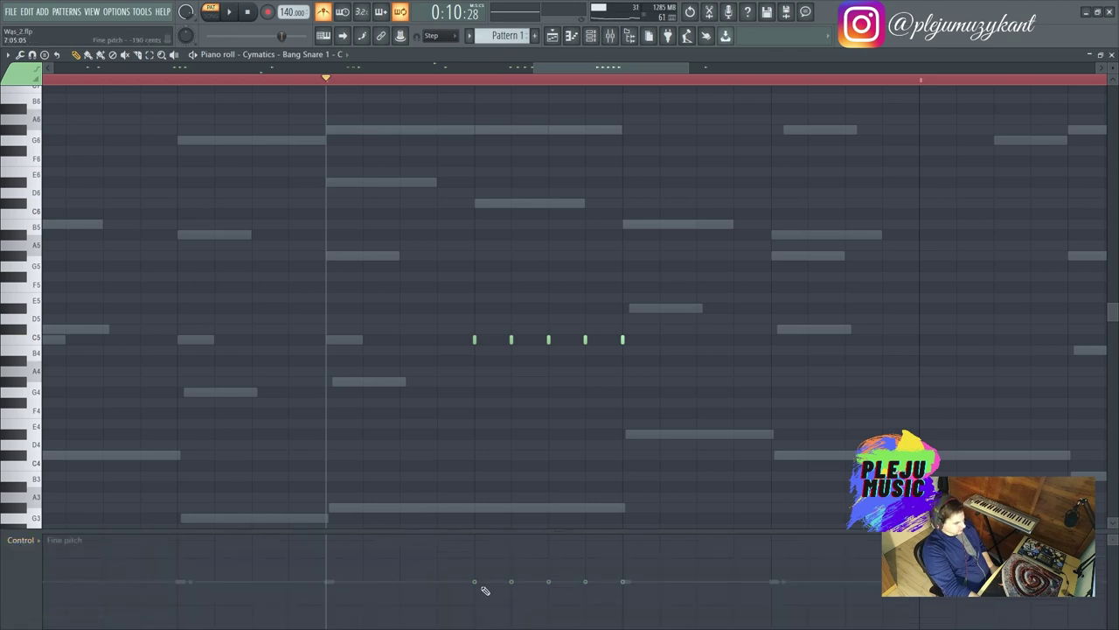
pyautogui.moveTo(480, 559)
pyautogui.mouseDown()
pyautogui.moveTo(527, 617)
pyautogui.moveTo(558, 626)
pyautogui.moveTo(612, 603)
pyautogui.mouseUp()
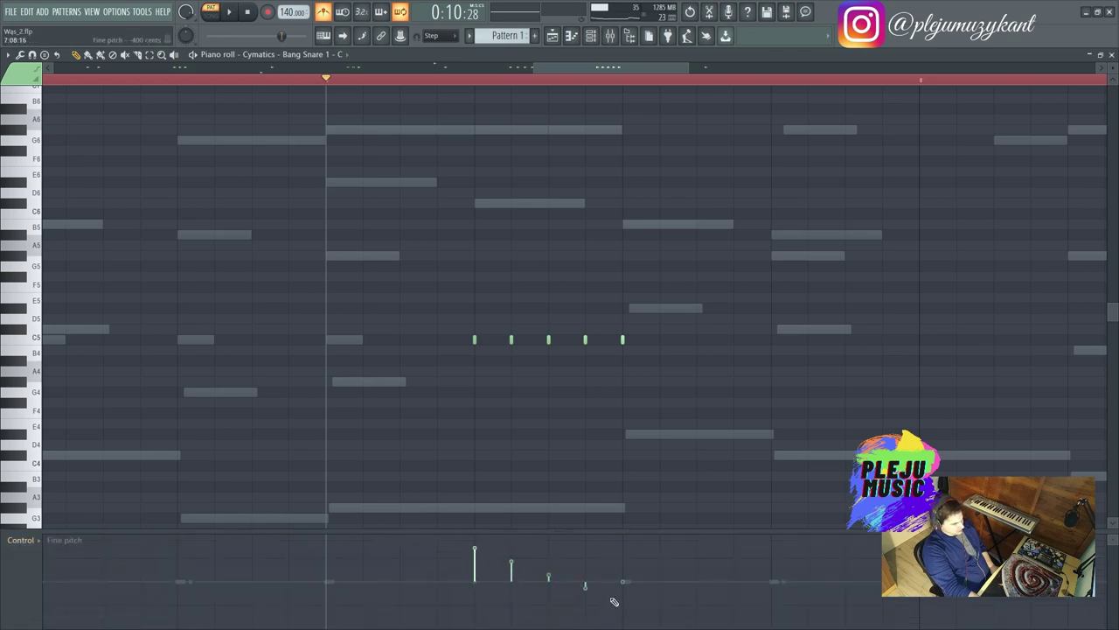
pyautogui.press('space')
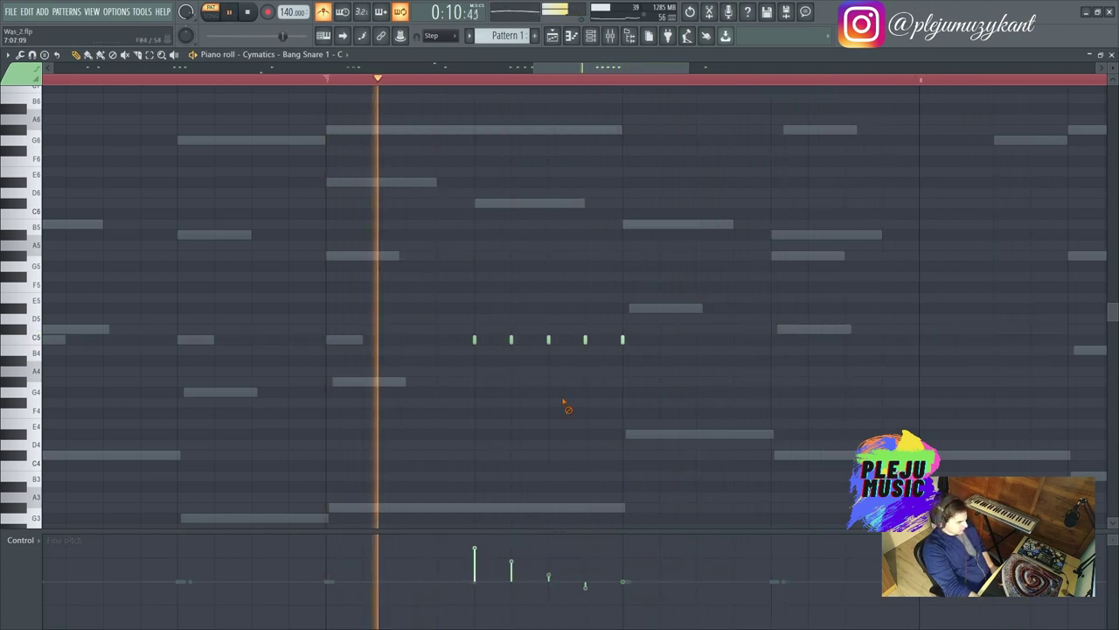
pyautogui.press('space')
# Step: Lengthen the bar 7 notes at steps 7 and 8 to 1/2 step and chop each into four short notes
pyautogui.click(437, 35)
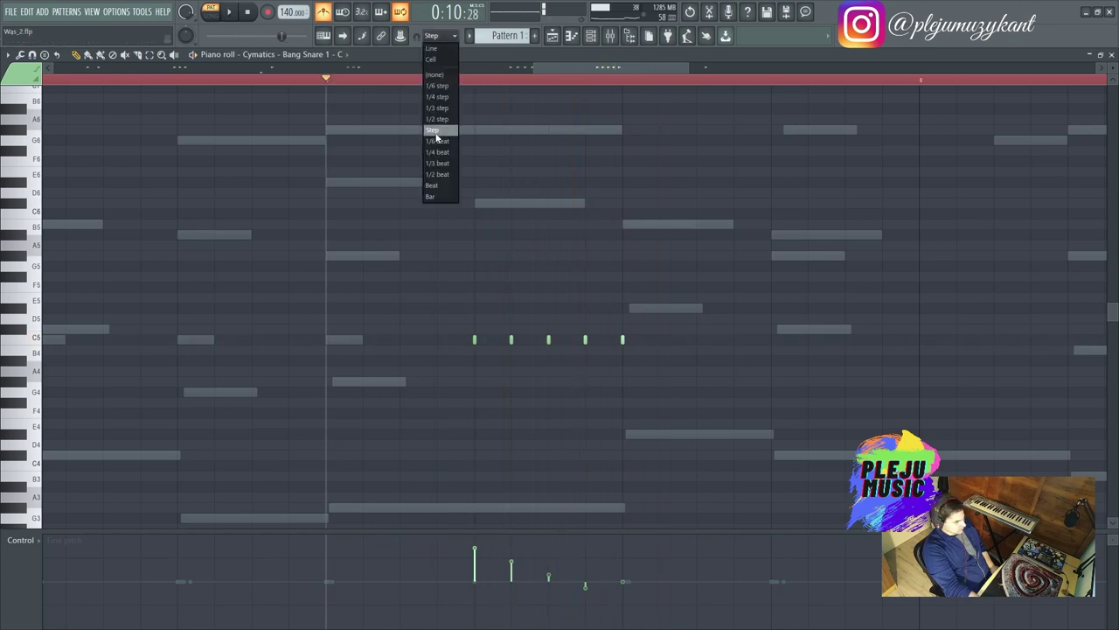
pyautogui.click(448, 121)
pyautogui.moveTo(551, 340); pyautogui.dragTo(600, 375)
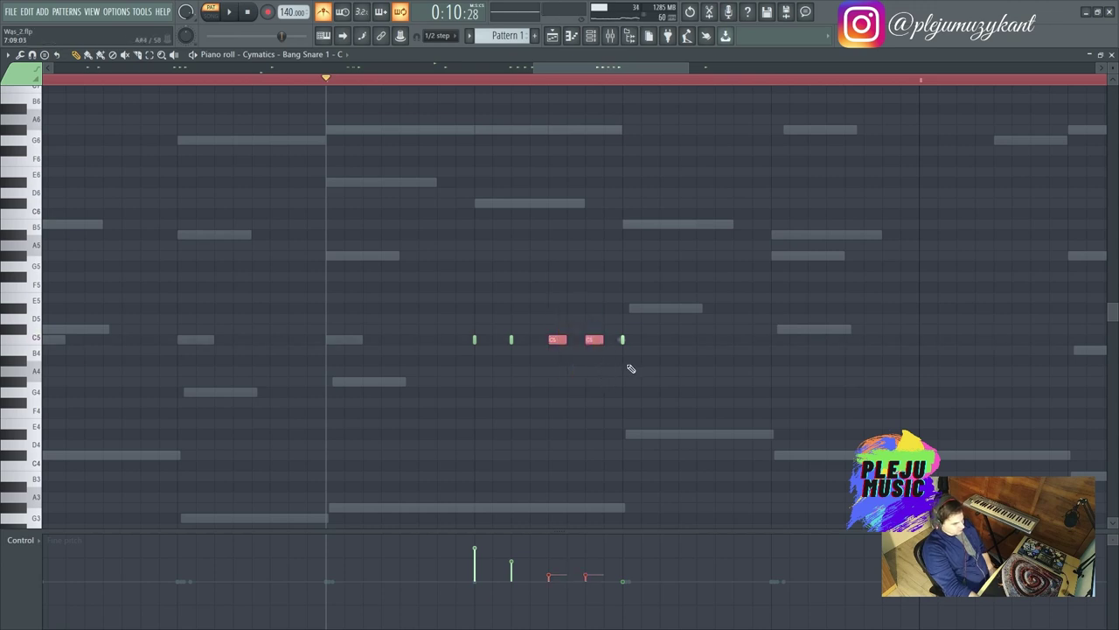
pyautogui.hotkey('alt', 'u')
pyautogui.moveTo(679, 464); pyautogui.dragTo(679, 457)
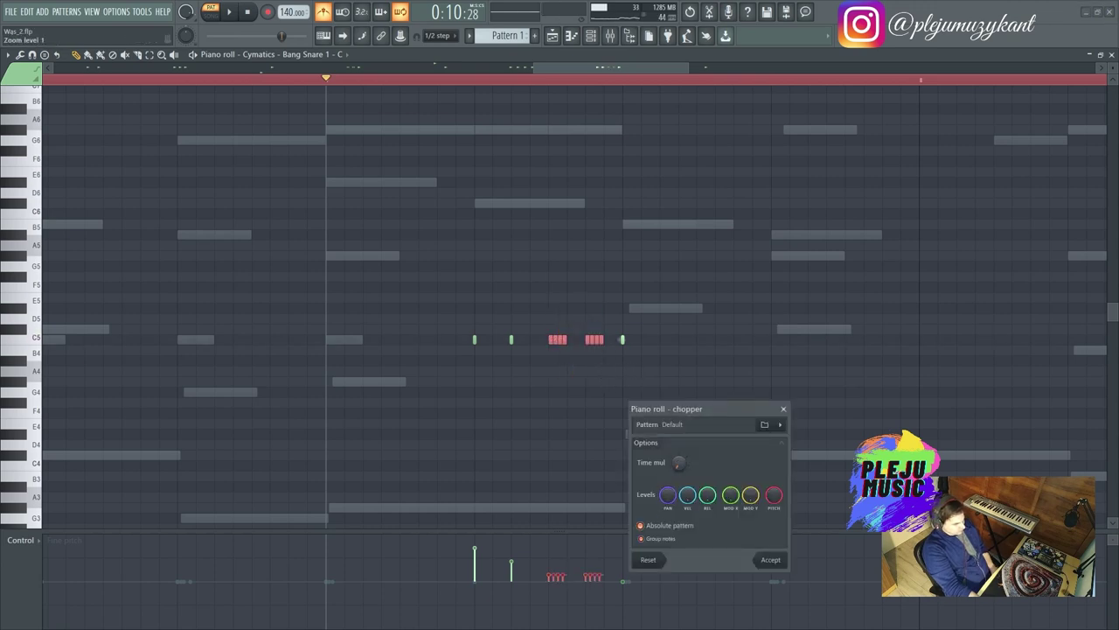
pyautogui.click(771, 560)
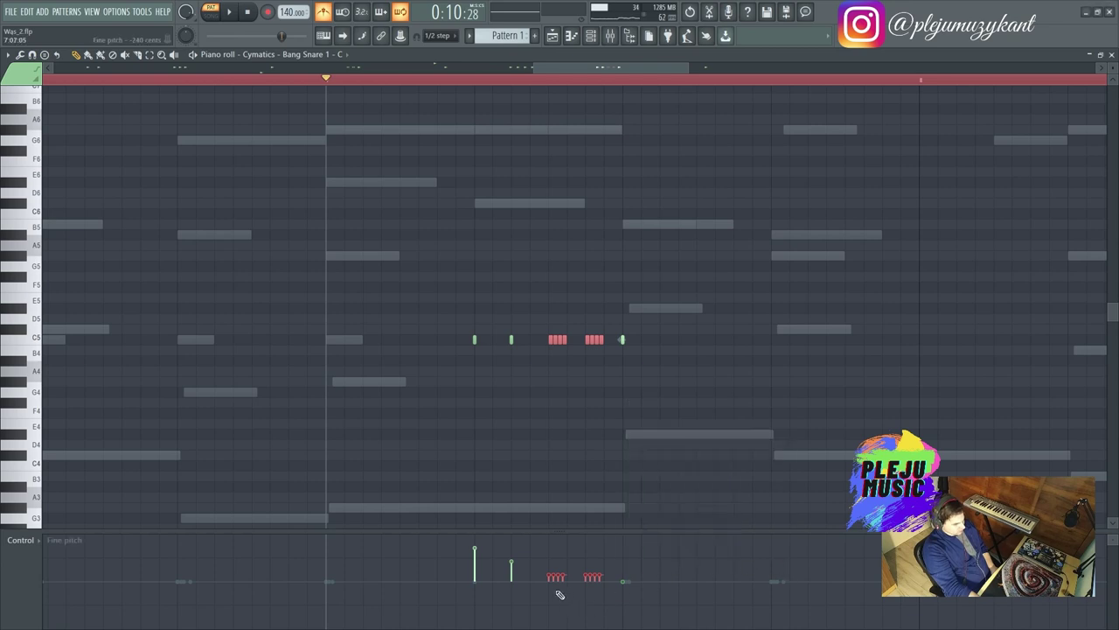
# Step: Draw falling fine pitch on both chopped rolls, below normal at step 7 and above normal at step 8, and audition
pyautogui.moveTo(560, 595); pyautogui.dragTo(570, 618)
pyautogui.press('space')
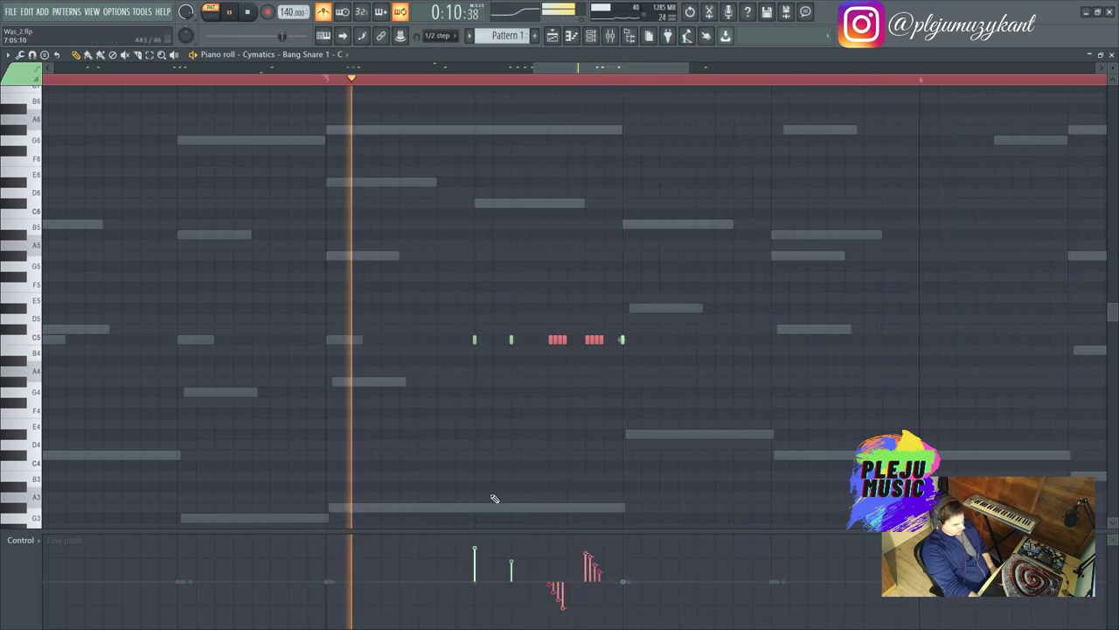
# Step: Replace the single snare notes at steps 5 and 6 of bar 7 with copies of the two chopped rolls
pyautogui.rightClick(511, 339)
pyautogui.rightClick(473, 339)
pyautogui.press('space')
pyautogui.moveTo(540, 303); pyautogui.dragTo(606, 370)
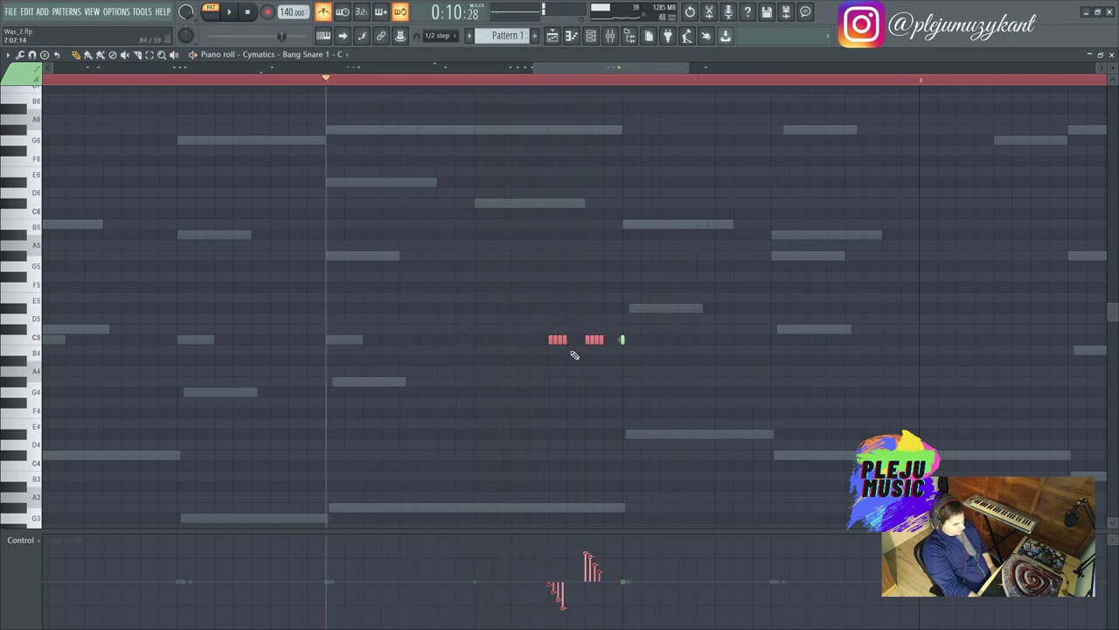
pyautogui.moveTo(554, 340); pyautogui.dragTo(478, 339)
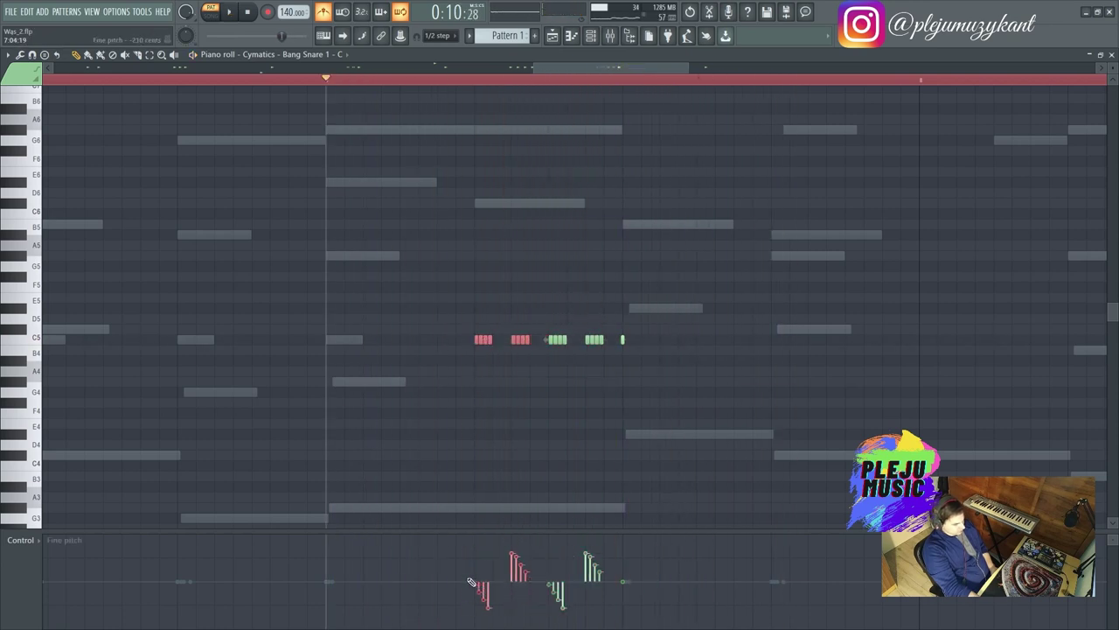
# Step: Redraw the fine pitch of the copied rolls, falling above normal at step 5 and below normal at step 6, and audition
pyautogui.moveTo(474, 556); pyautogui.dragTo(536, 626)
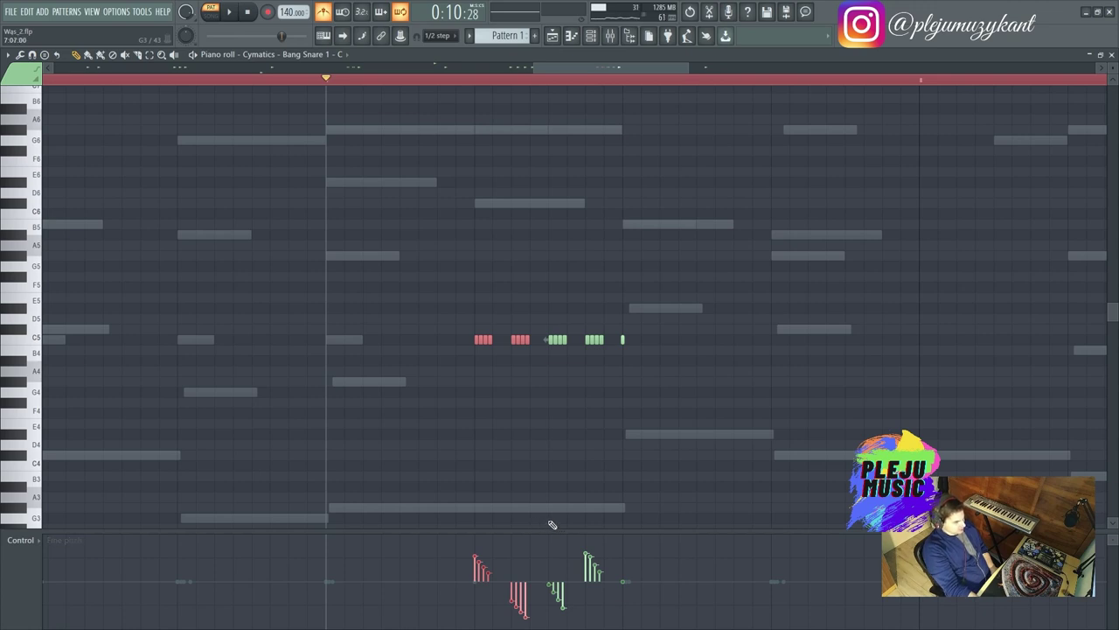
pyautogui.press('space')
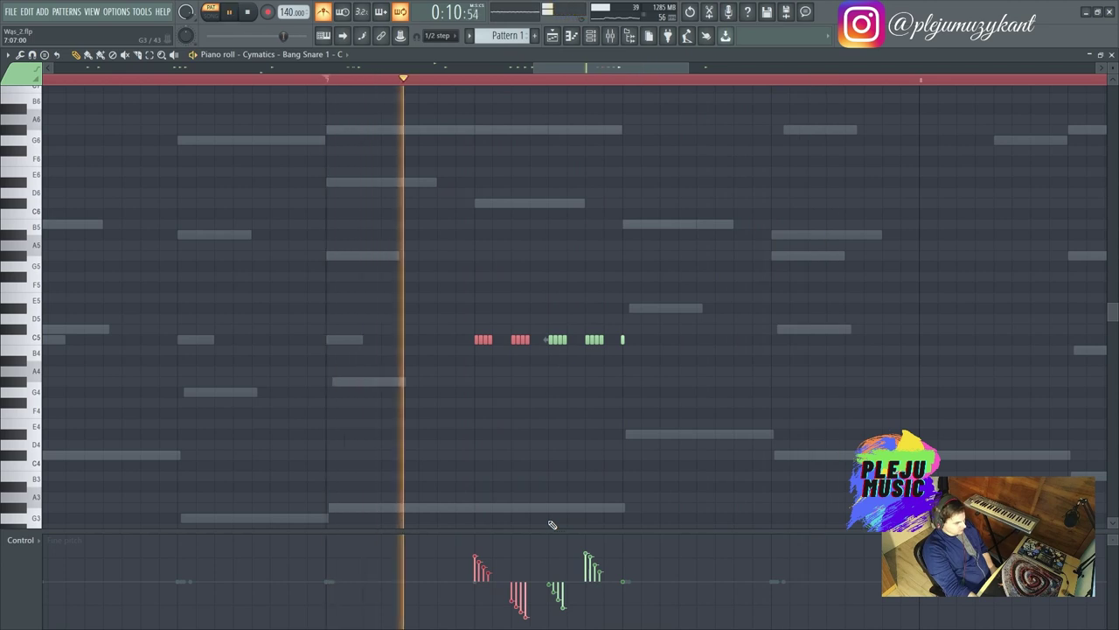
pyautogui.press('space')
# Step: Ramp the note velocity of all four bar 7 rolls upward toward the main hit, keeping the ramp low, and audition
pyautogui.click(34, 539)
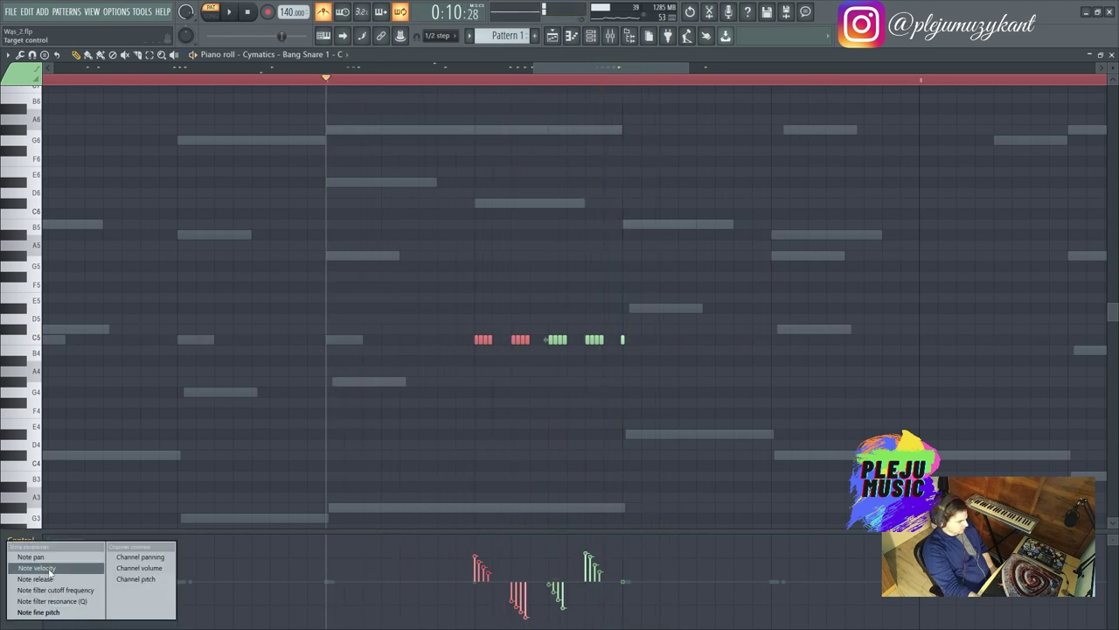
pyautogui.click(50, 568)
pyautogui.moveTo(474, 614)
pyautogui.mouseDown()
pyautogui.moveTo(604, 596)
pyautogui.moveTo(621, 569)
pyautogui.mouseUp()
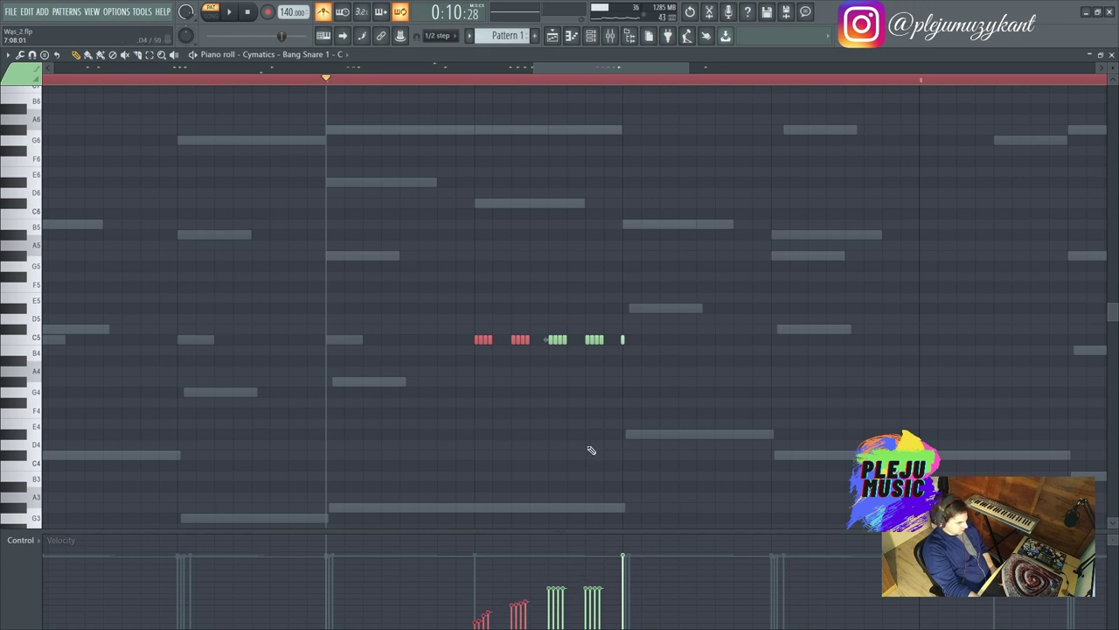
pyautogui.moveTo(611, 406); pyautogui.dragTo(471, 335)
pyautogui.moveTo(477, 622); pyautogui.dragTo(612, 570)
pyautogui.press('space')
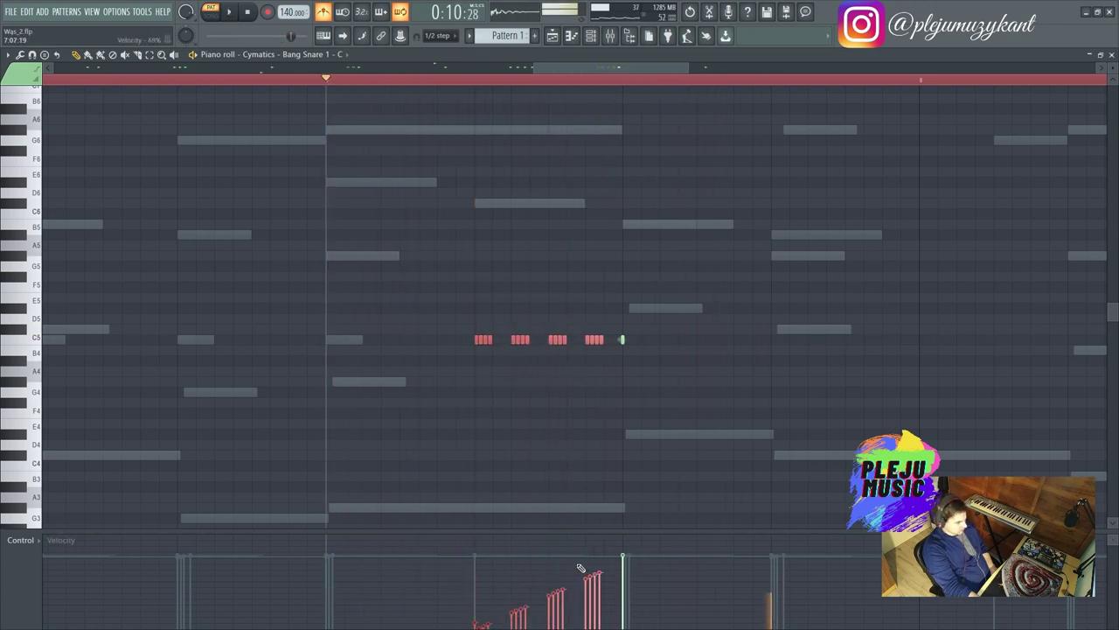
pyautogui.moveTo(478, 623); pyautogui.dragTo(598, 595)
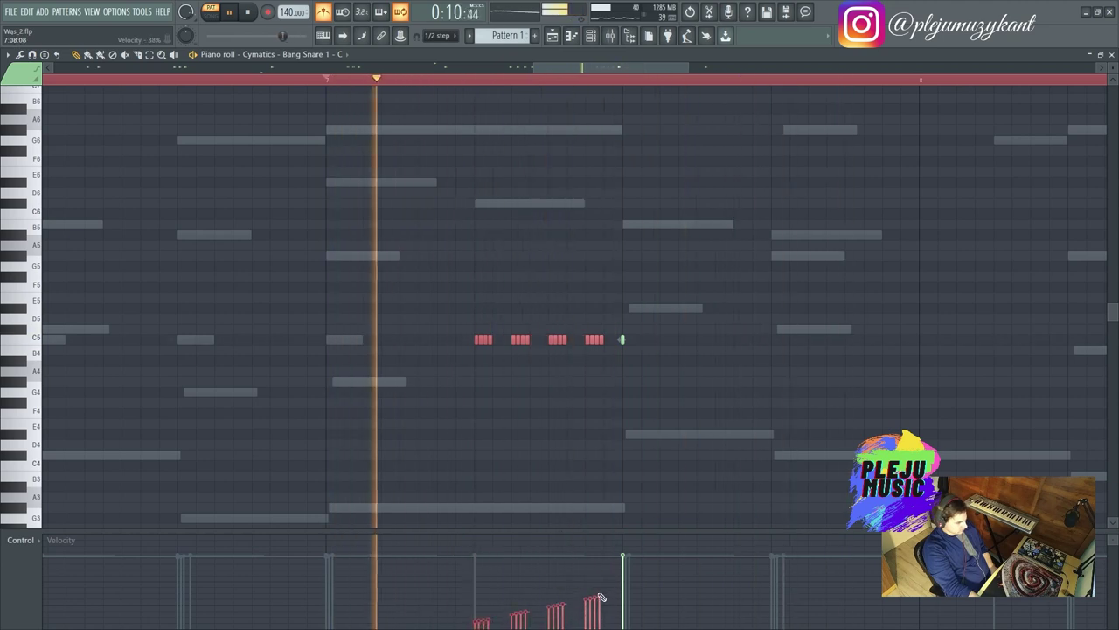
pyautogui.press('space')
# Step: Delete all four chopped snare rolls before the bar 7 main hit
pyautogui.moveTo(461, 294); pyautogui.dragTo(607, 380)
pyautogui.press('Delete')
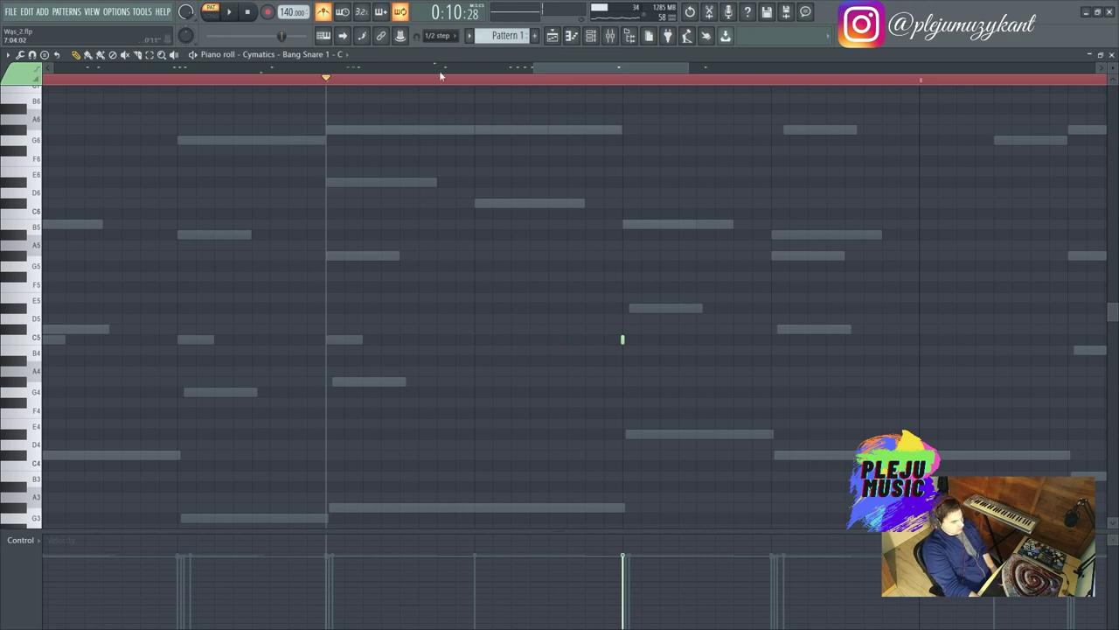
# Step: Set the snap to Step and place C5 snare notes at steps 7 and 8 of bar 7, before the main hit
pyautogui.click(438, 35)
pyautogui.click(432, 130)
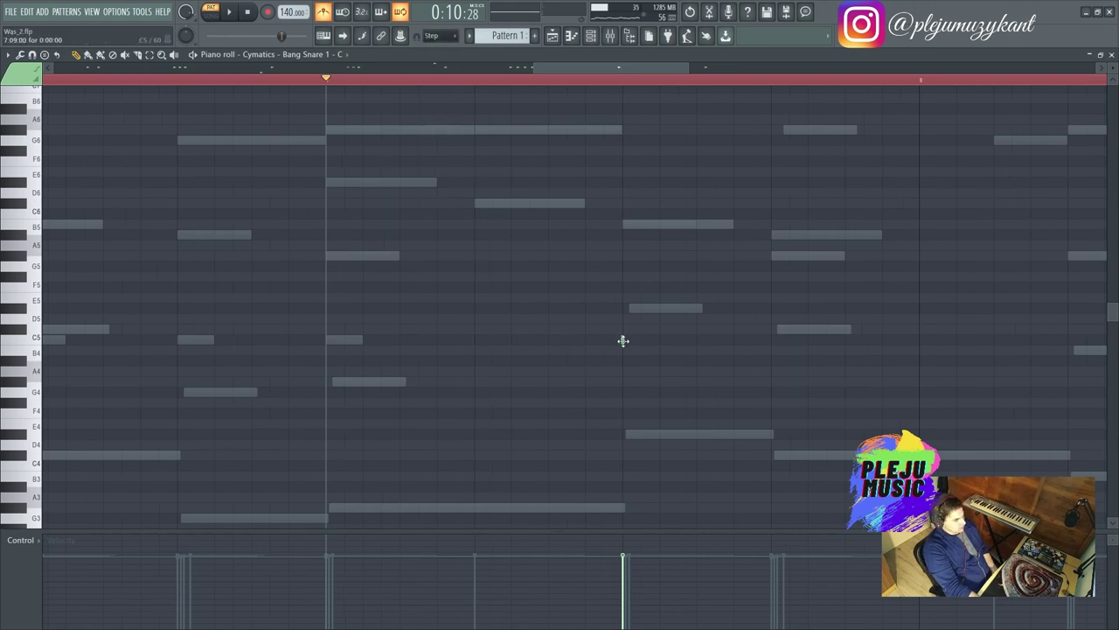
pyautogui.click(586, 340)
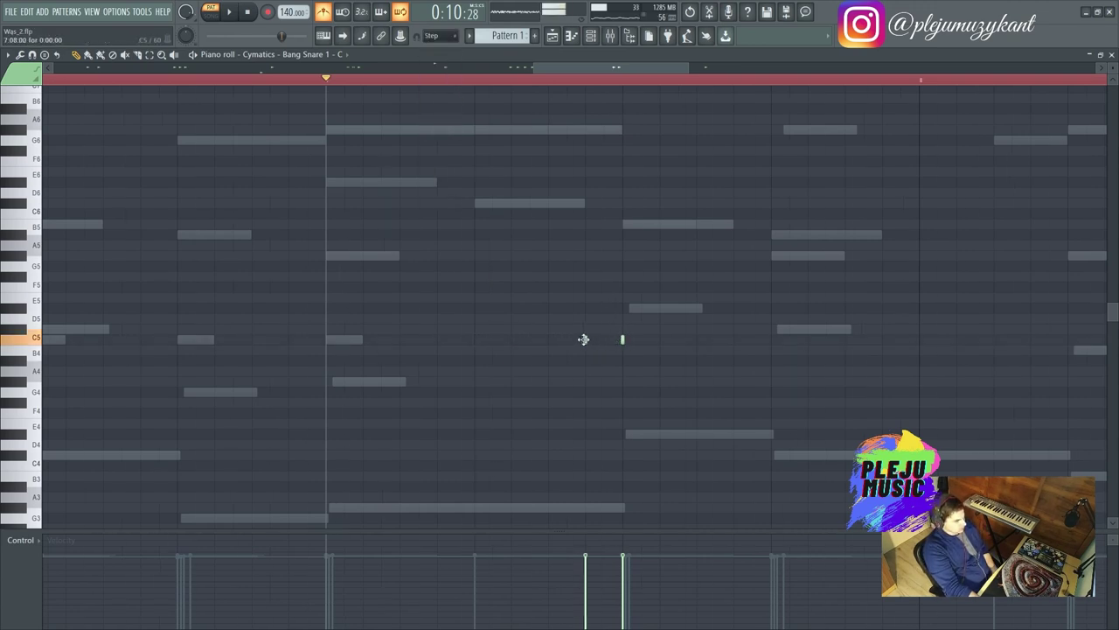
pyautogui.click(549, 340)
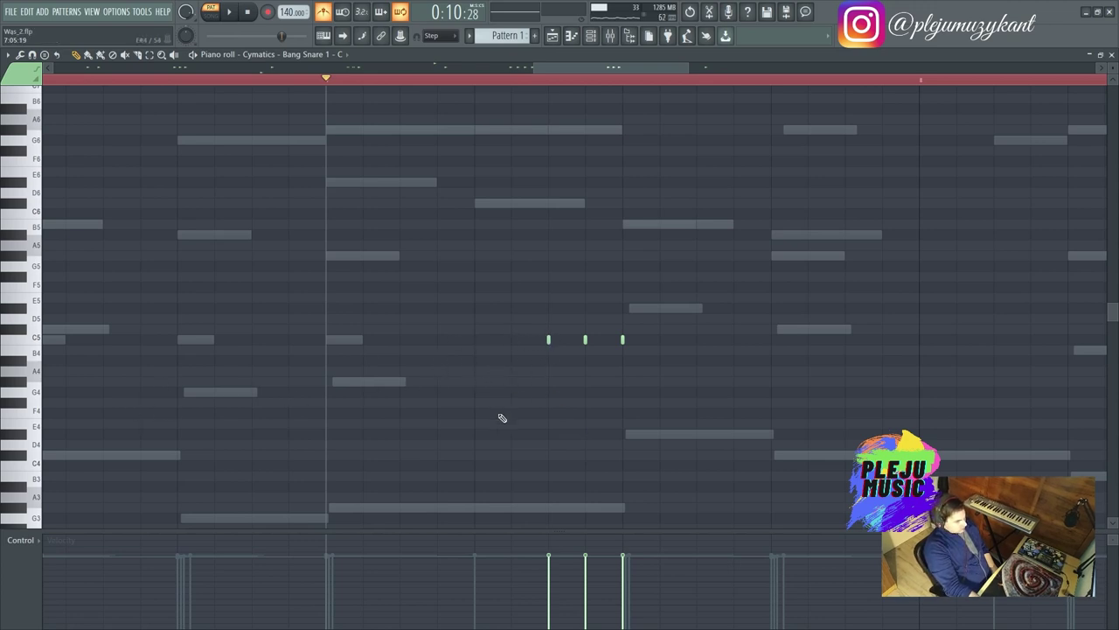
# Step: Lower the velocity and pitch of the two bar 7 lead-in snare notes and audition the fill
pyautogui.moveTo(545, 316); pyautogui.dragTo(597, 357)
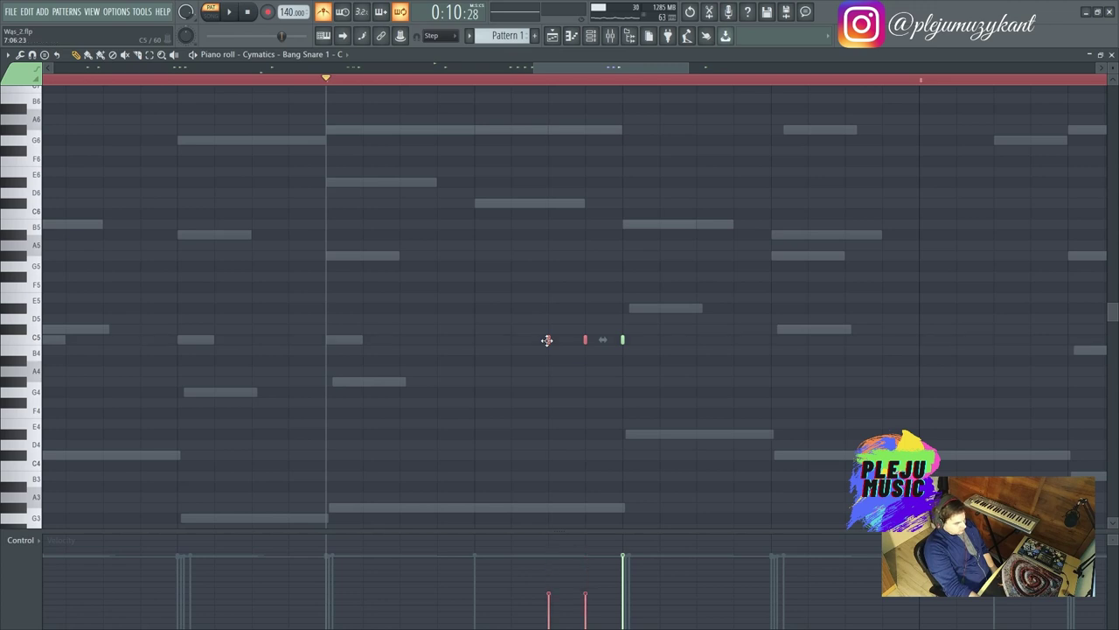
pyautogui.click(552, 395)
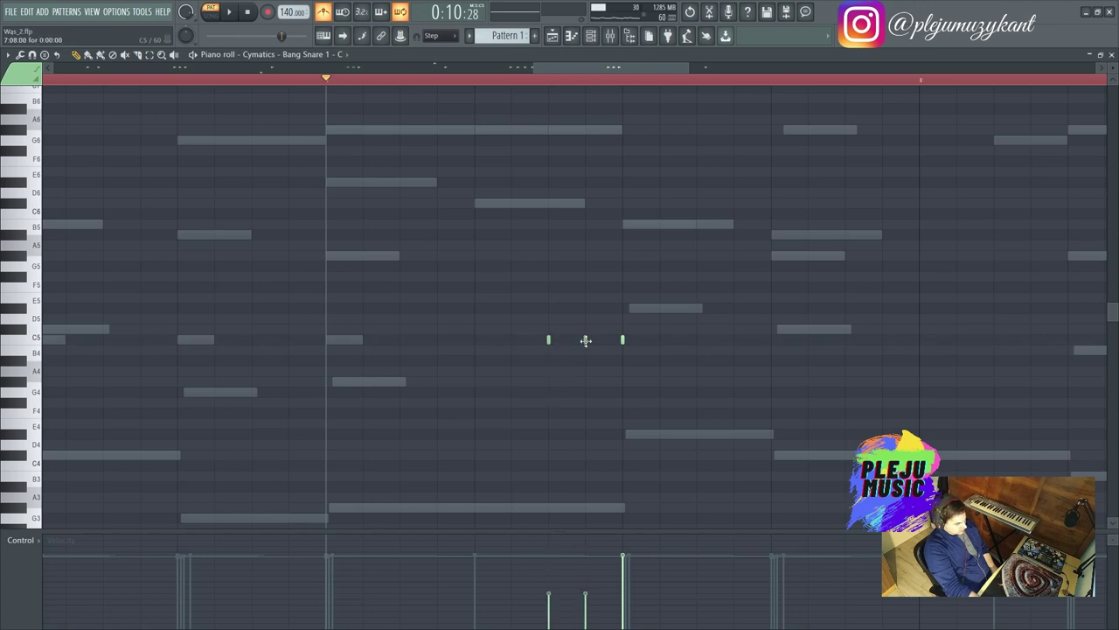
pyautogui.moveTo(585, 339); pyautogui.dragTo(550, 401)
pyautogui.press('space')
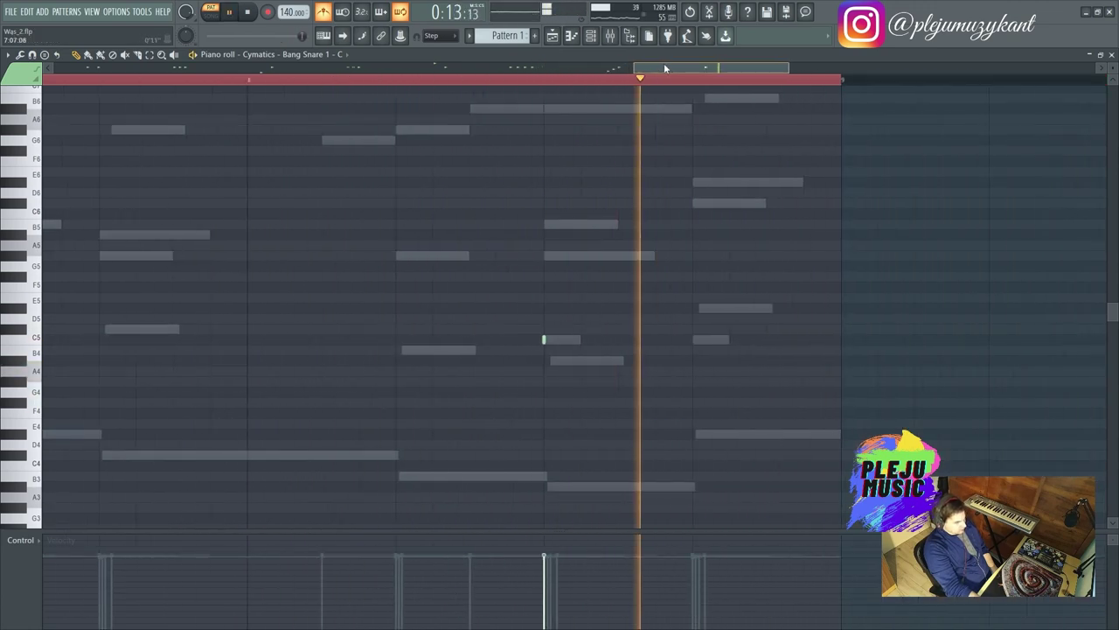
# Step: Stop playback and add a C5 snare note at step 13 of bar 8, after the main hit
pyautogui.press('space')
pyautogui.moveTo(529, 339); pyautogui.dragTo(678, 339)
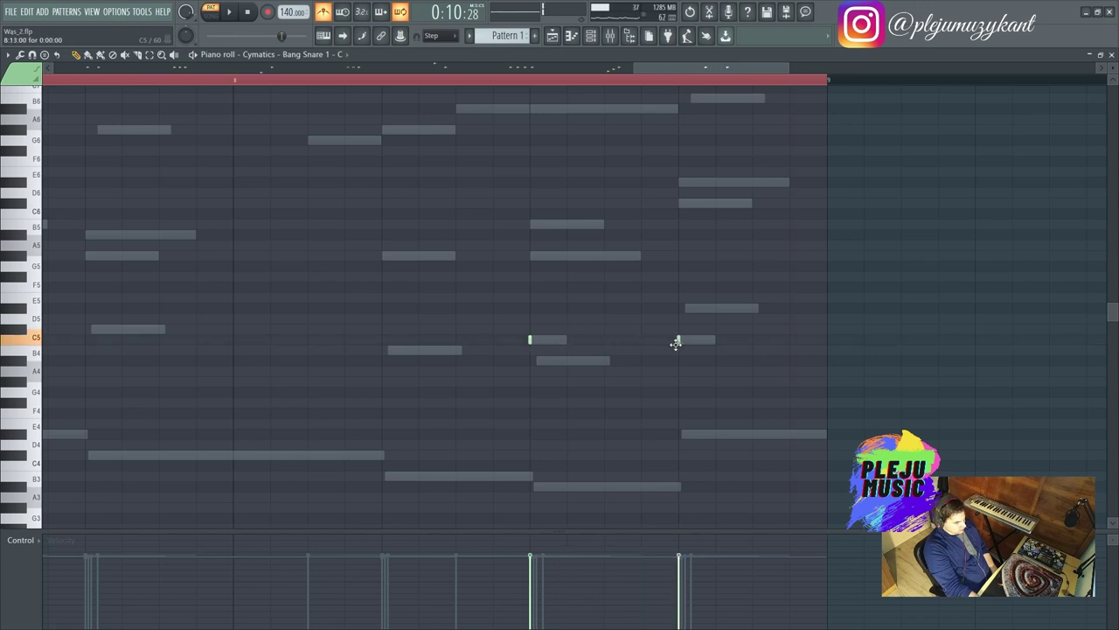
# Step: Audition the end of the snare pattern, return to bar 1 and play the pattern from the start
pyautogui.press('space')
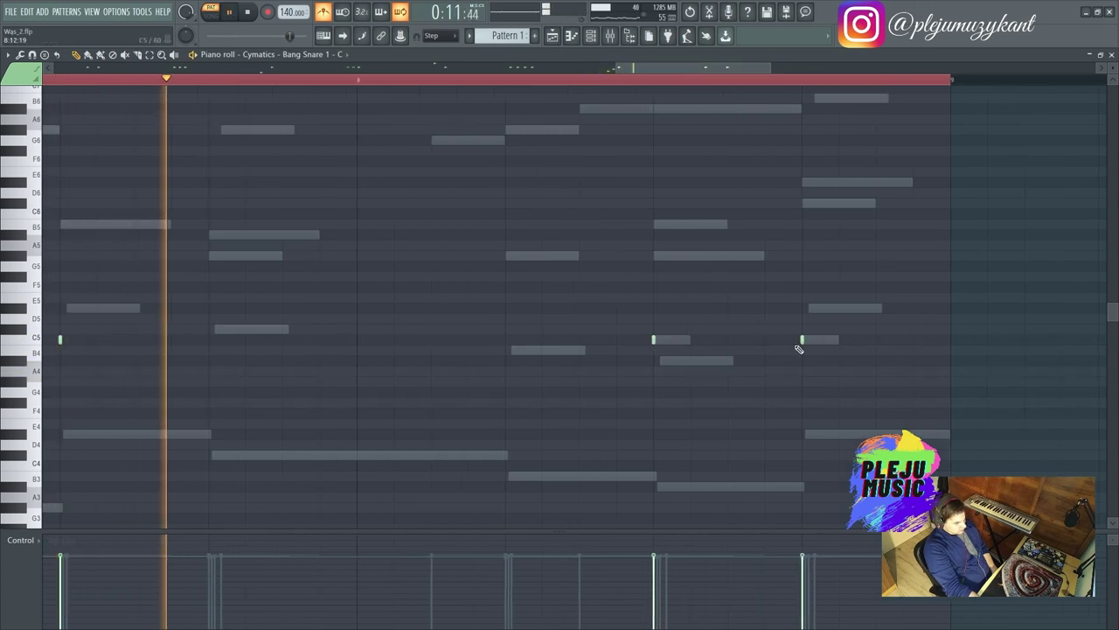
pyautogui.press('space')
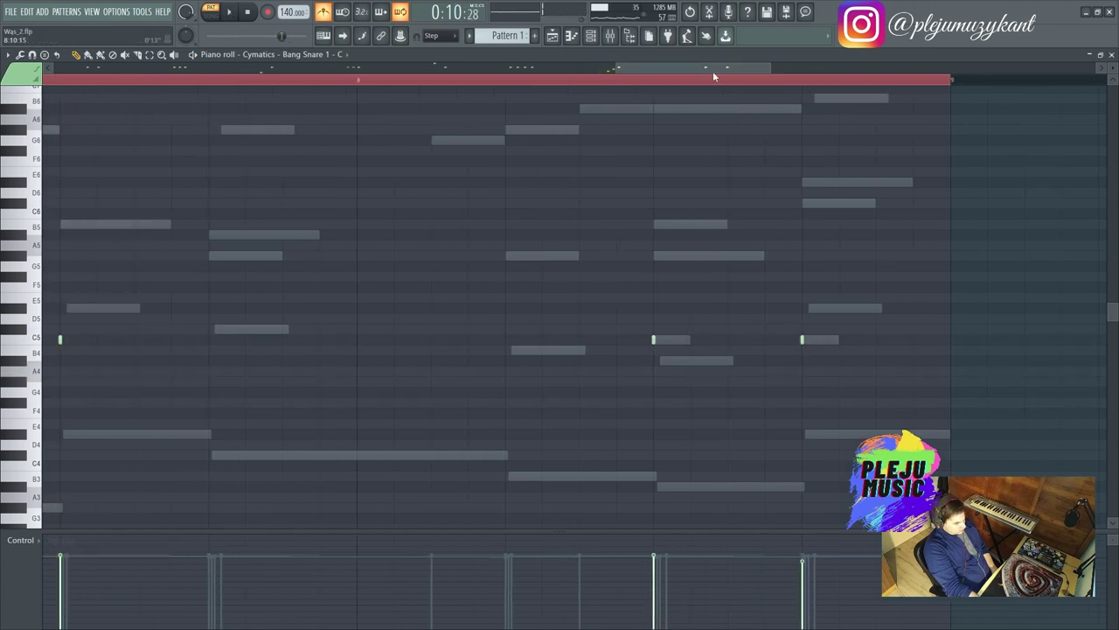
pyautogui.moveTo(712, 71); pyautogui.dragTo(4, 54)
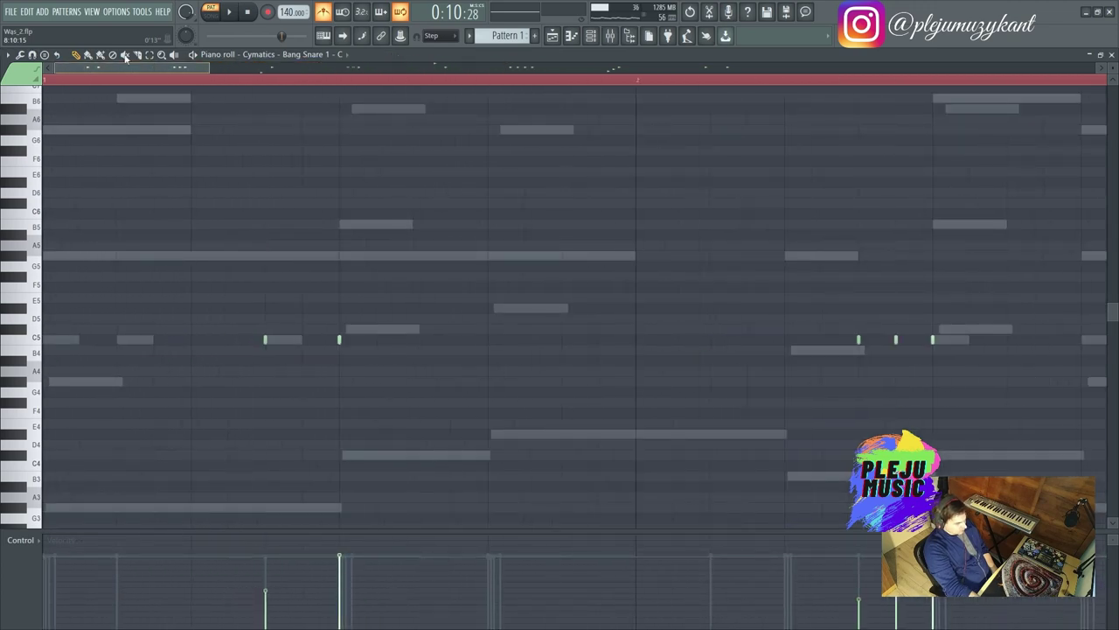
pyautogui.moveTo(125, 57); pyautogui.dragTo(755, 107)
pyautogui.moveTo(706, 78); pyautogui.dragTo(114, 70)
pyautogui.press('space')
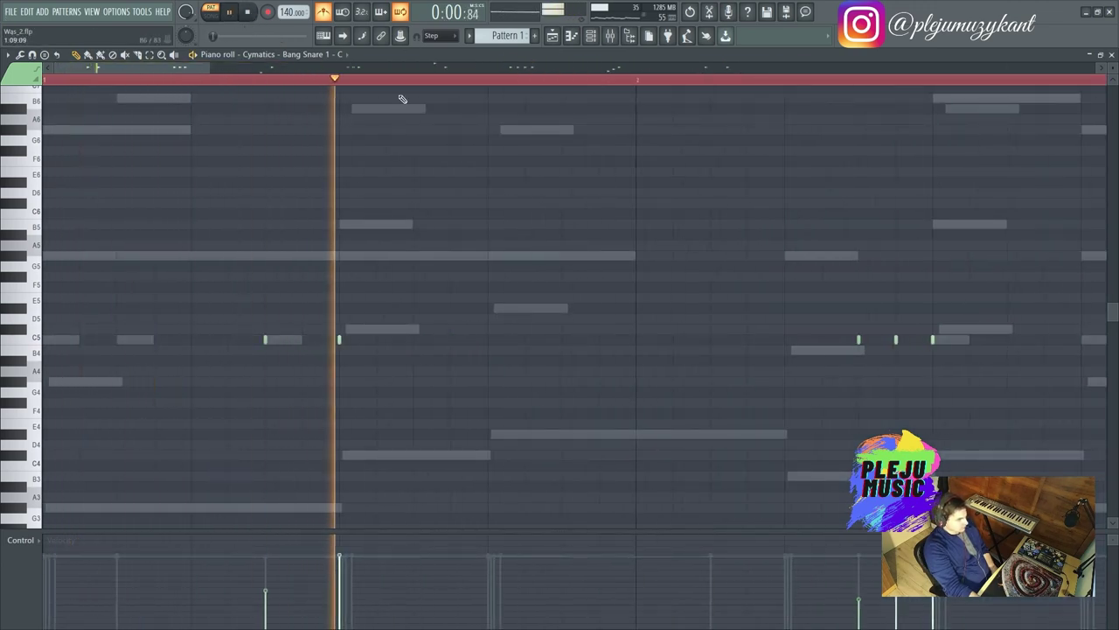
# Step: Show the mixer and mute the Omnisphere track while the pattern plays
pyautogui.click(610, 36)
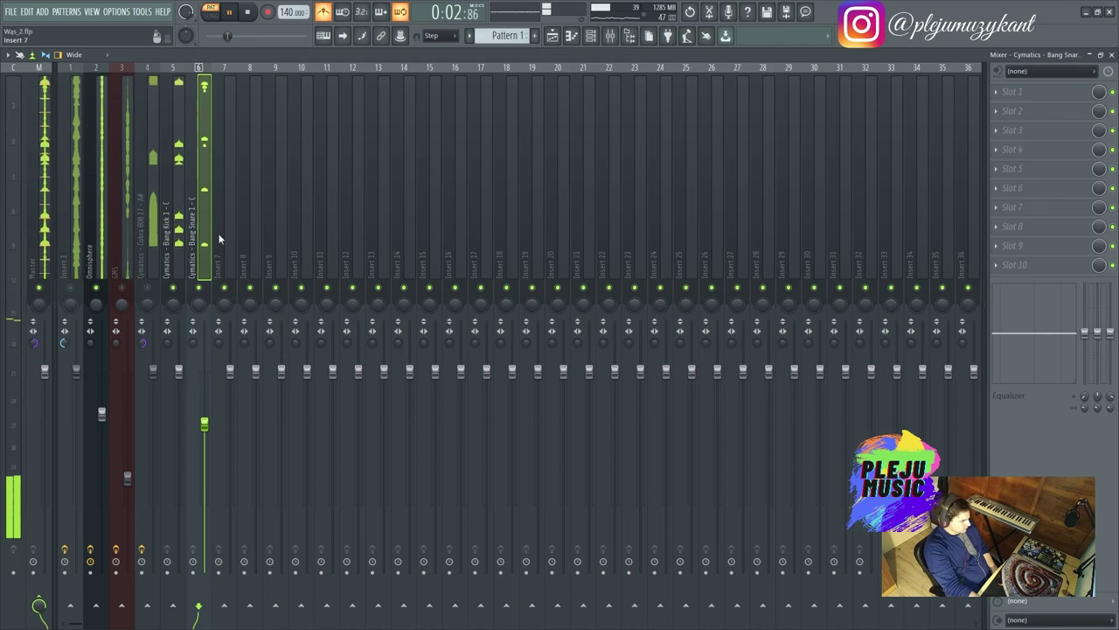
pyautogui.press('space')
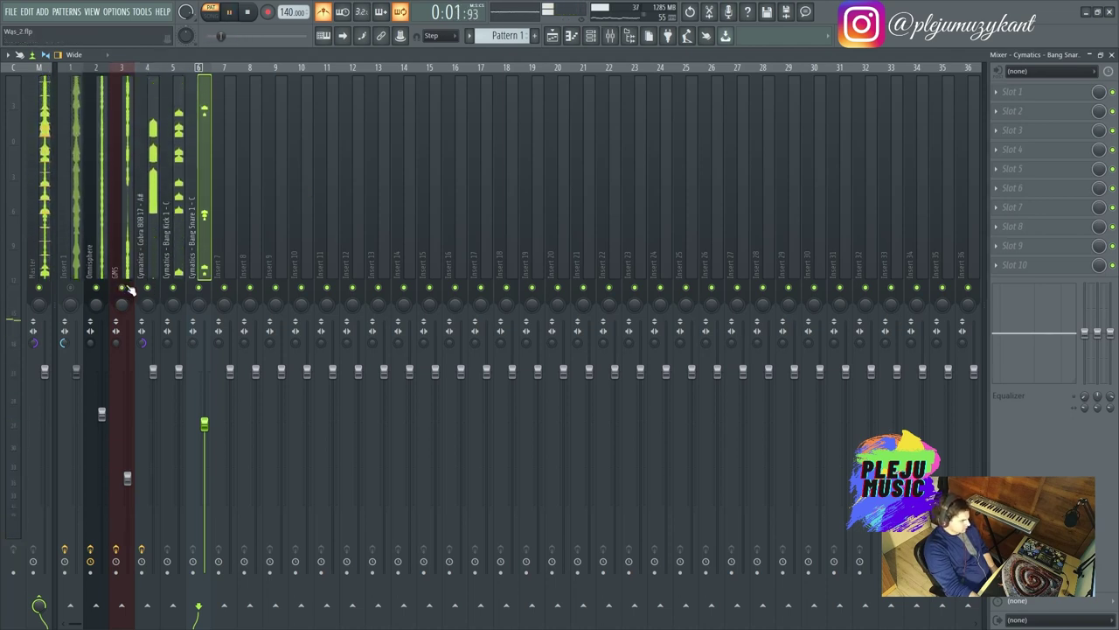
pyautogui.click(97, 288)
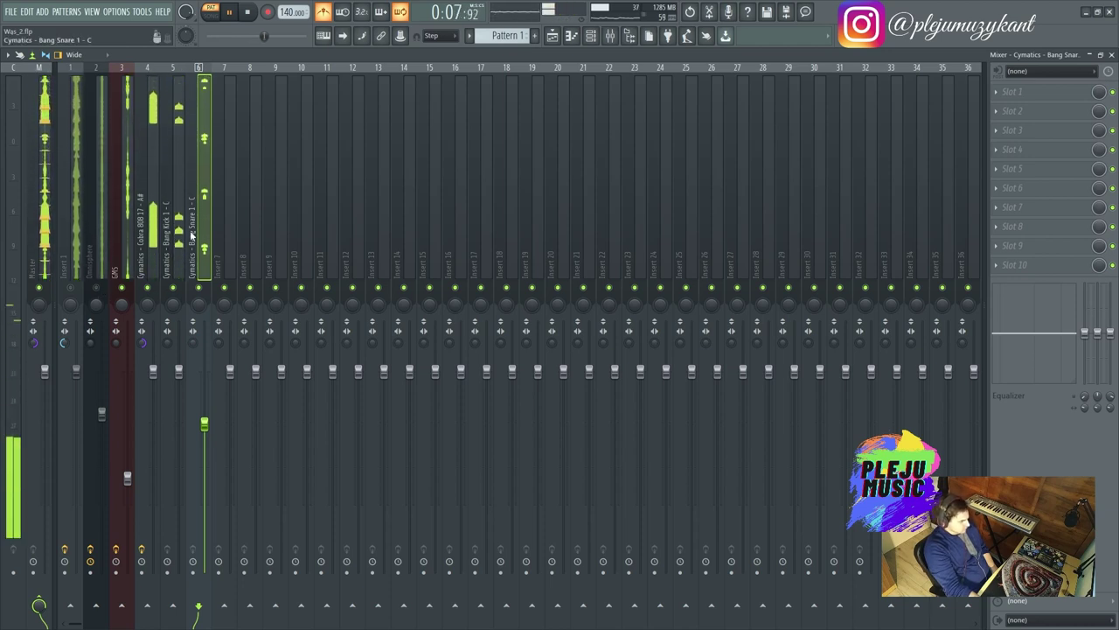
# Step: Stop playback and find the Claps folder in the Cymatics Bang Hip-Hop drum kit's one-shots under Sample Chucka
pyautogui.click(629, 37)
pyautogui.click(83, 233)
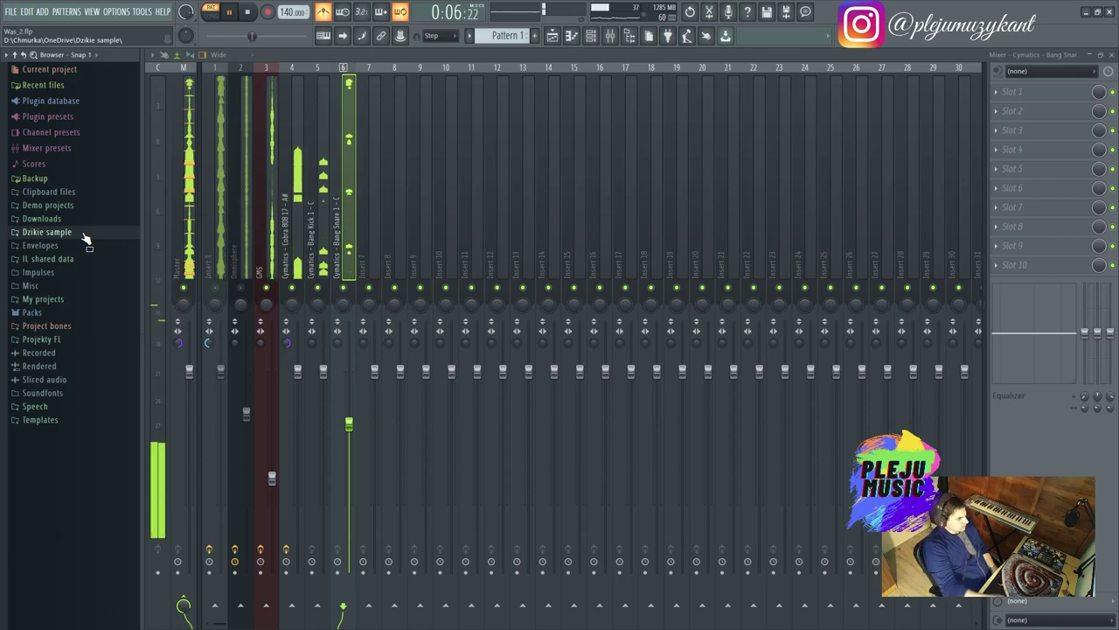
pyautogui.click(85, 234)
pyautogui.press('space')
pyautogui.click(63, 299)
pyautogui.click(63, 299)
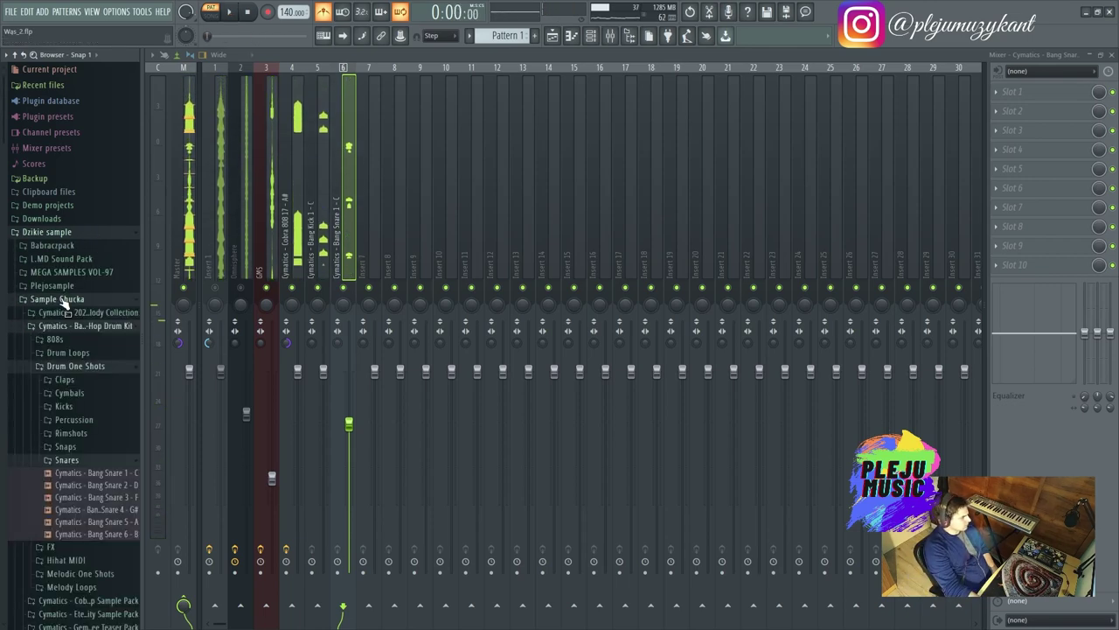
pyautogui.click(87, 367)
pyautogui.click(87, 367)
pyautogui.click(66, 379)
# Step: Audition the Bang Clap 1 to 5 samples and collapse the kit's Drum One Shots folder
pyautogui.click(113, 417)
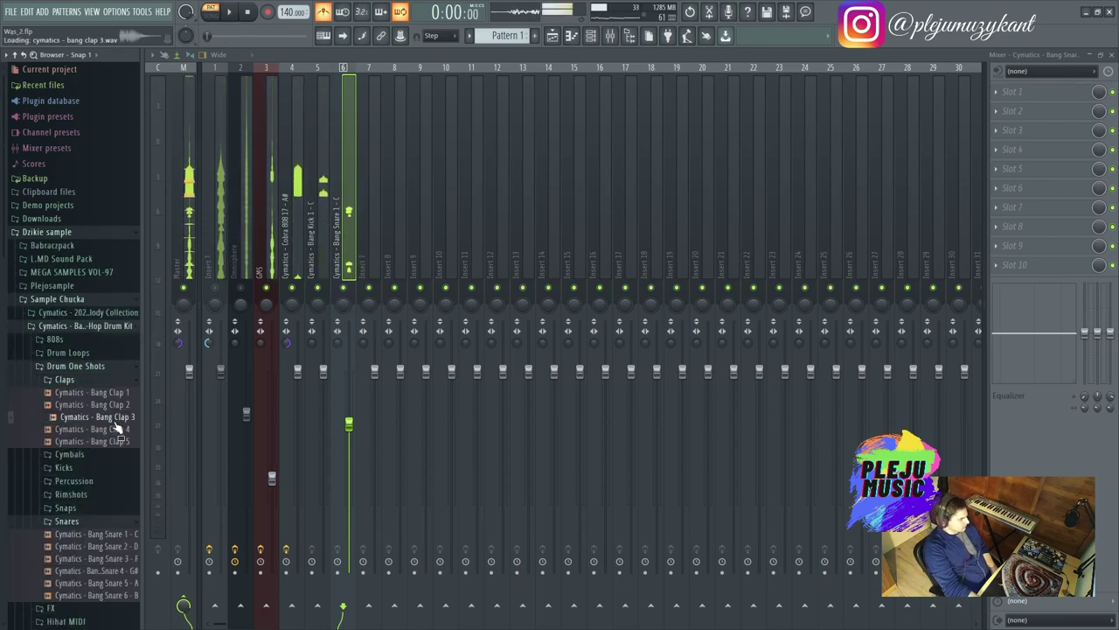
pyautogui.click(98, 393)
pyautogui.click(103, 405)
pyautogui.click(120, 430)
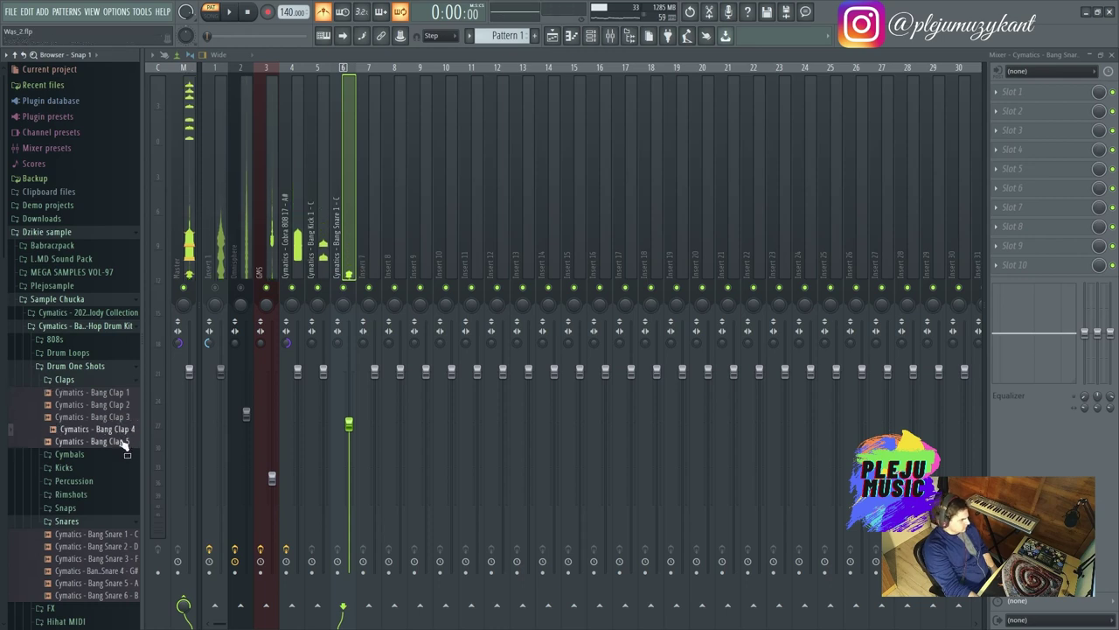
pyautogui.click(123, 442)
pyautogui.click(87, 367)
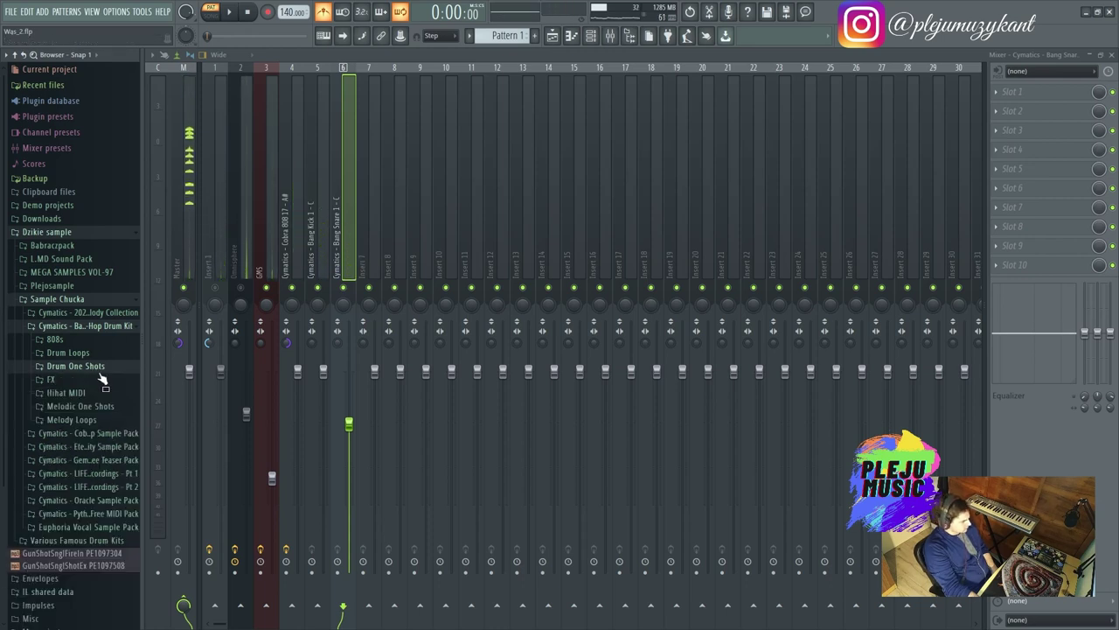
# Step: Browse to the Rimshot Snares folder in the Cymatics Cobra Hip Hop Sample Pack's drum one-shots and audition its snares
pyautogui.click(111, 411)
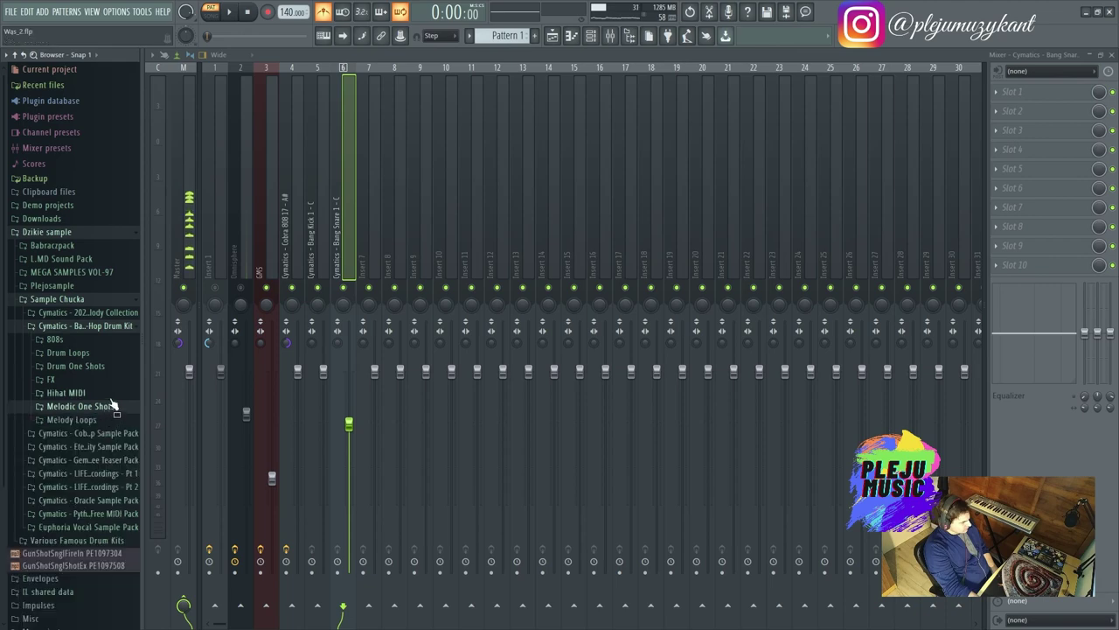
pyautogui.click(111, 407)
pyautogui.scroll(-3, 104, 378)
pyautogui.click(111, 303)
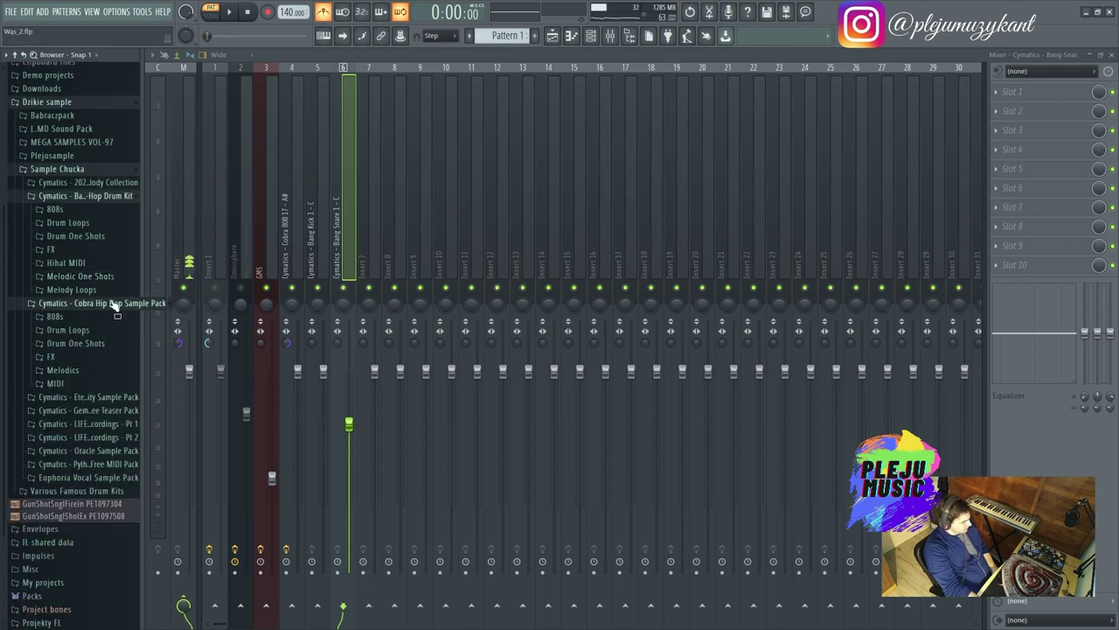
pyautogui.click(100, 344)
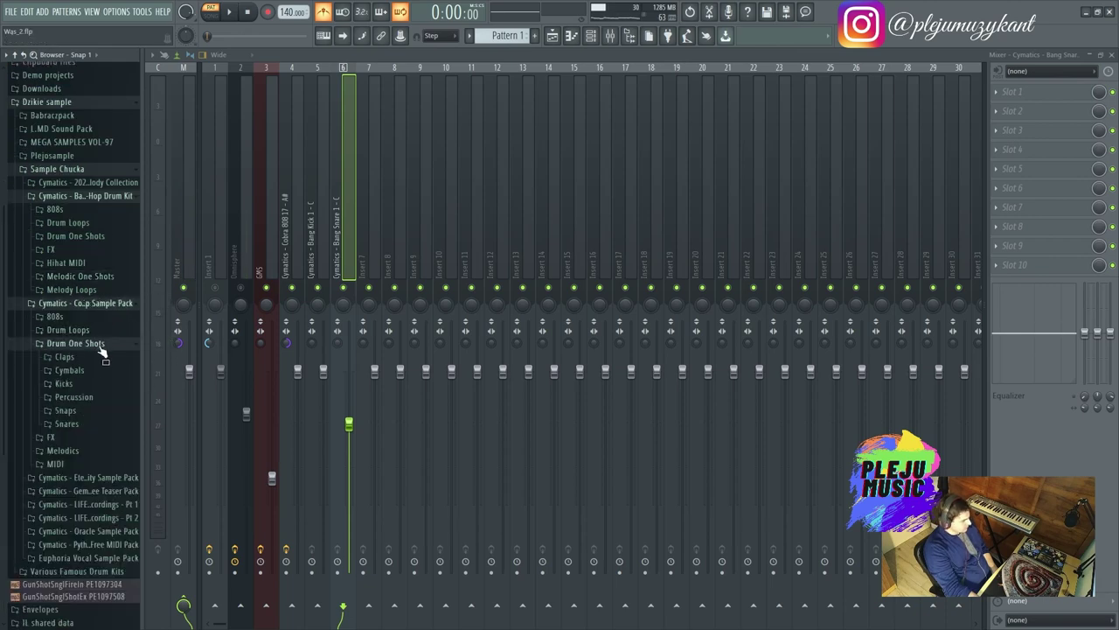
pyautogui.click(81, 425)
pyautogui.click(89, 427)
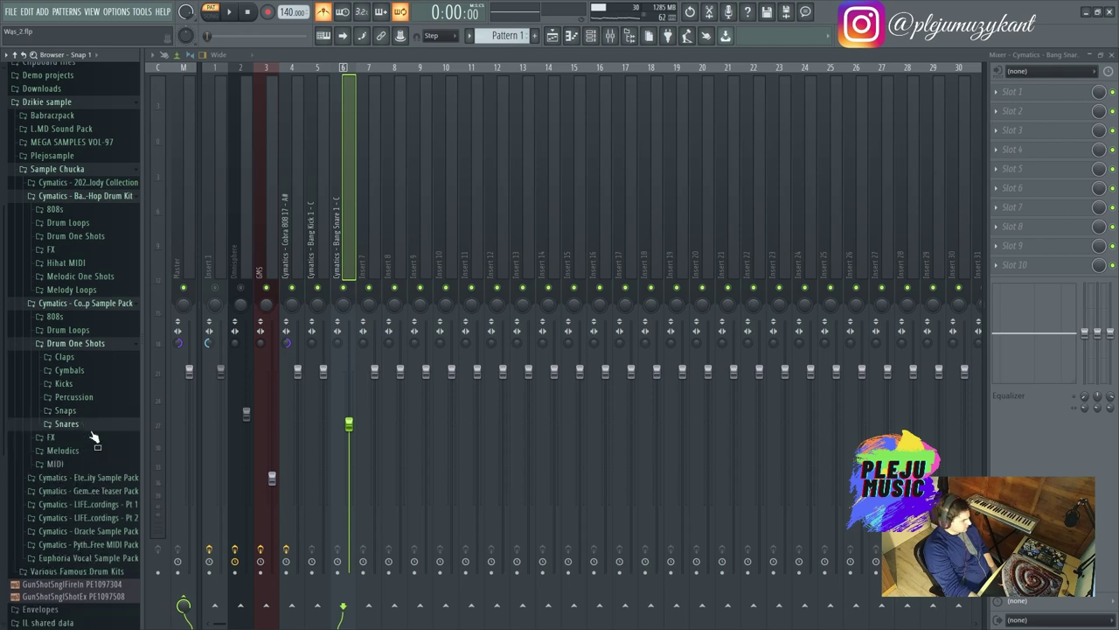
pyautogui.click(92, 429)
pyautogui.click(92, 451)
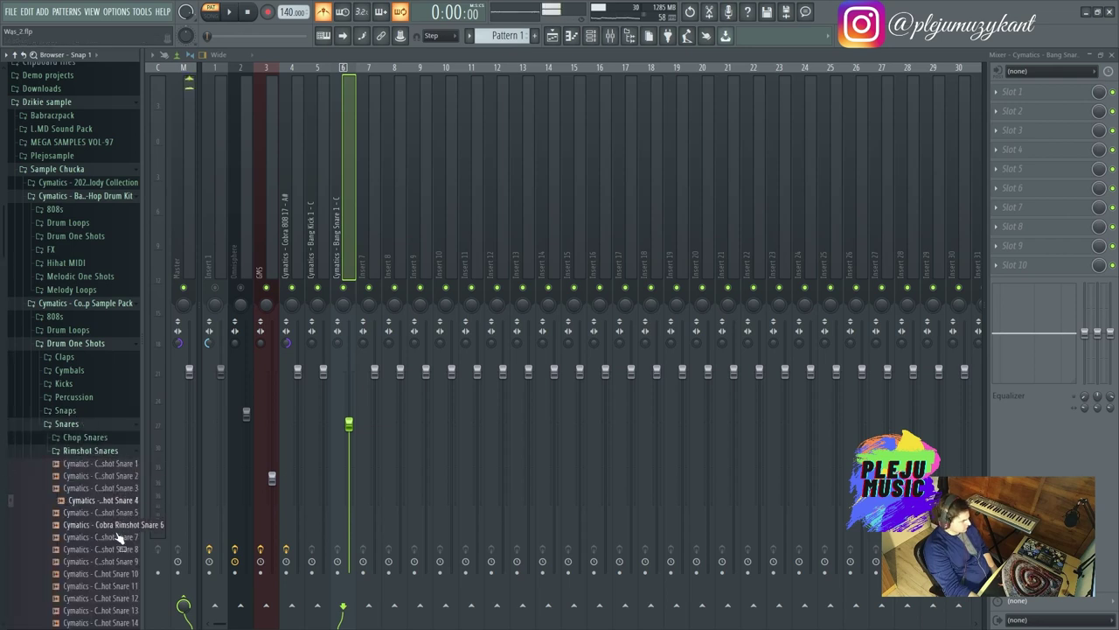
# Step: Audition several Cobra snares in the Chop Snares folder, ending on Cobra Snare 2
pyautogui.click(86, 437)
pyautogui.click(102, 450)
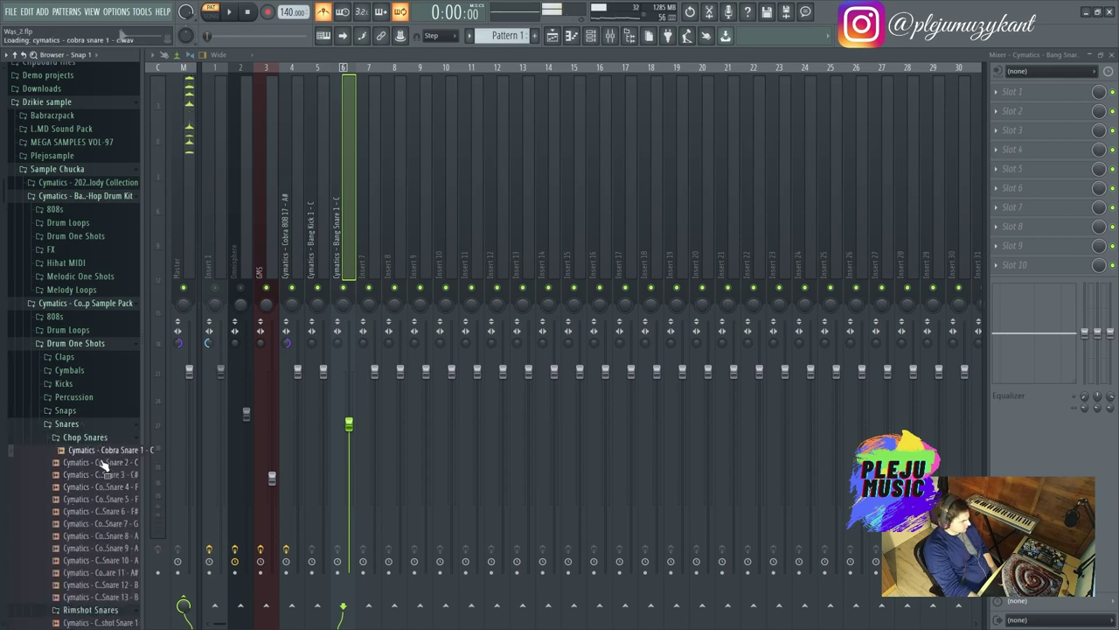
pyautogui.click(117, 501)
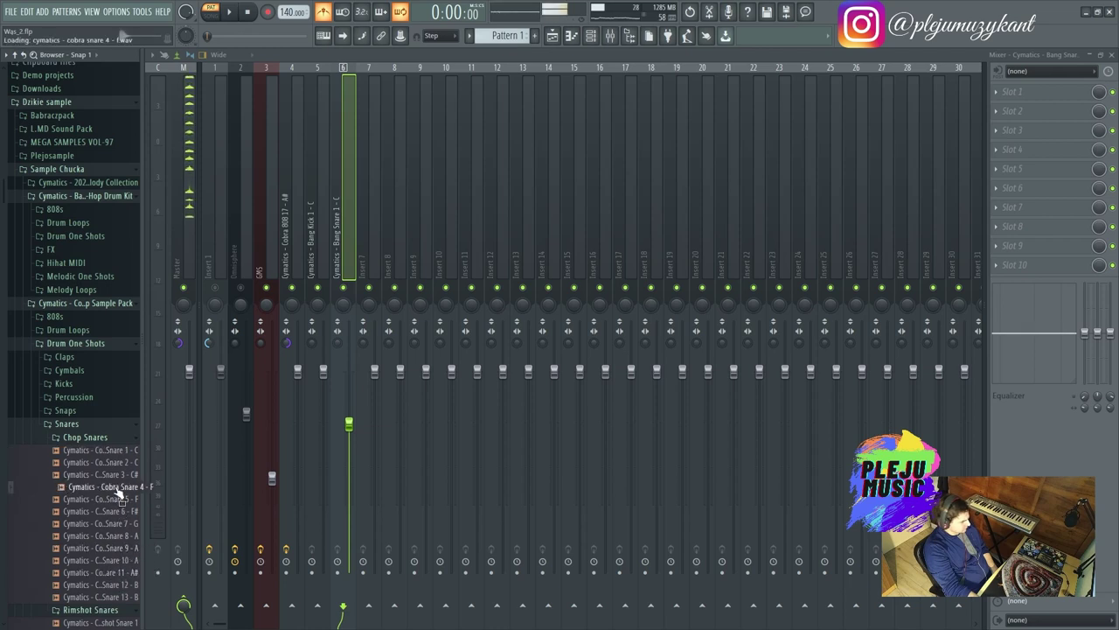
pyautogui.click(116, 475)
pyautogui.click(115, 463)
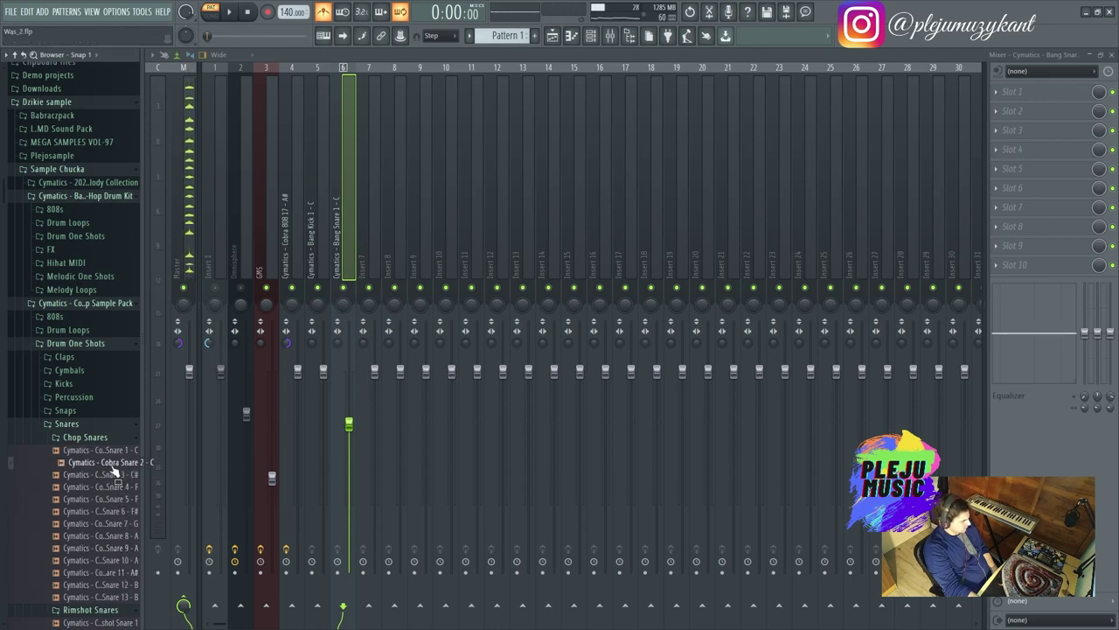
pyautogui.click(110, 524)
pyautogui.click(109, 502)
pyautogui.click(111, 463)
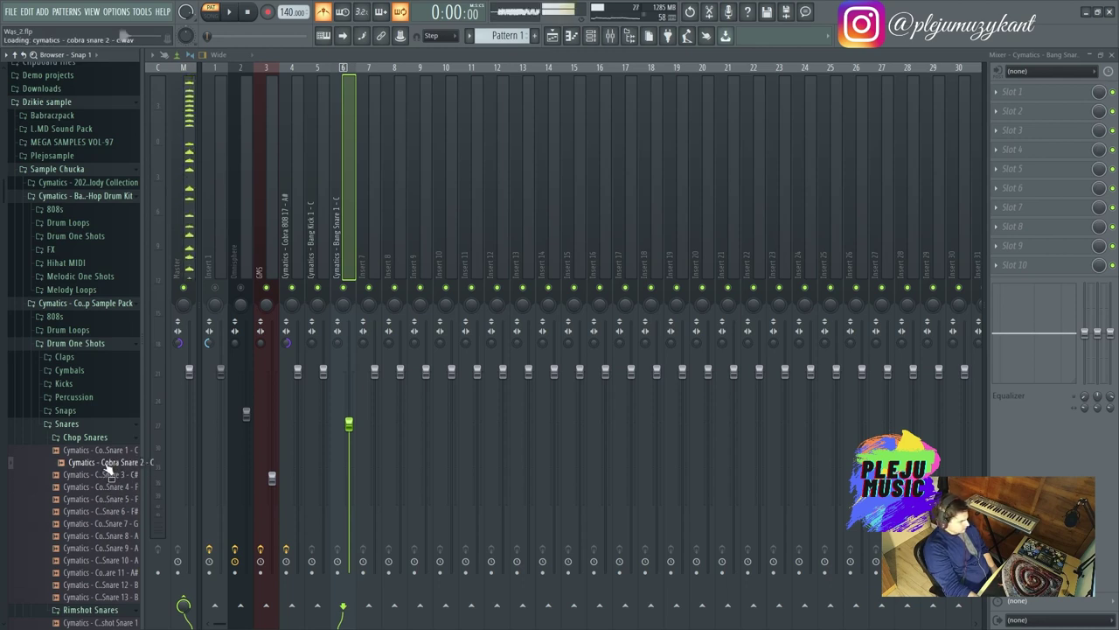
# Step: Add the Cobra Snare 2 sample as a new channel below Bang Snare 1 in the channel rack
pyautogui.click(590, 36)
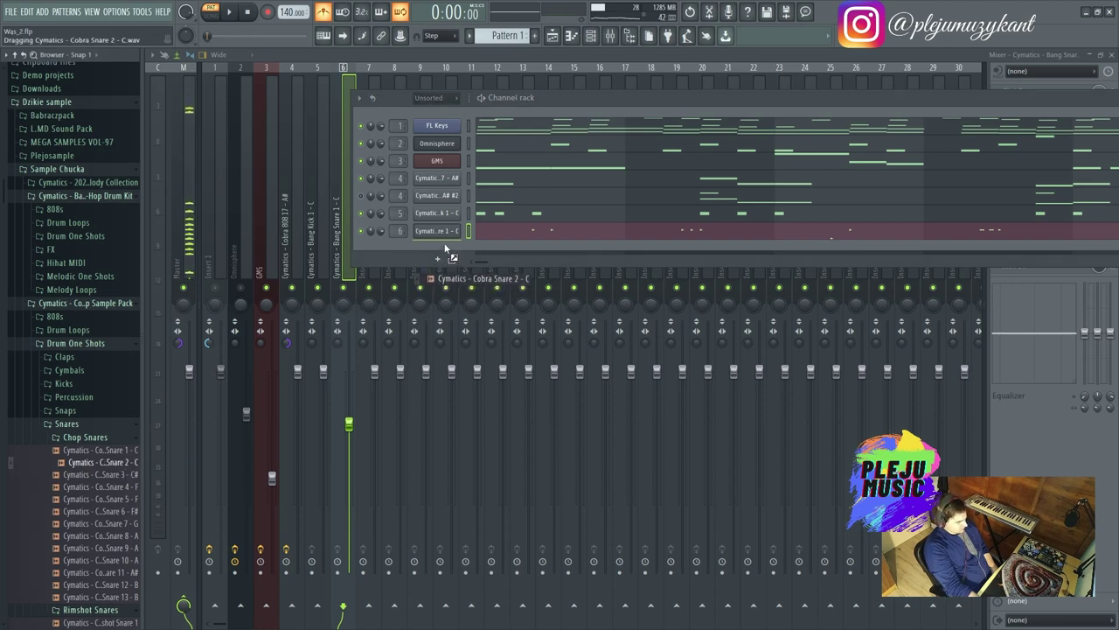
pyautogui.moveTo(442, 252); pyautogui.dragTo(441, 250)
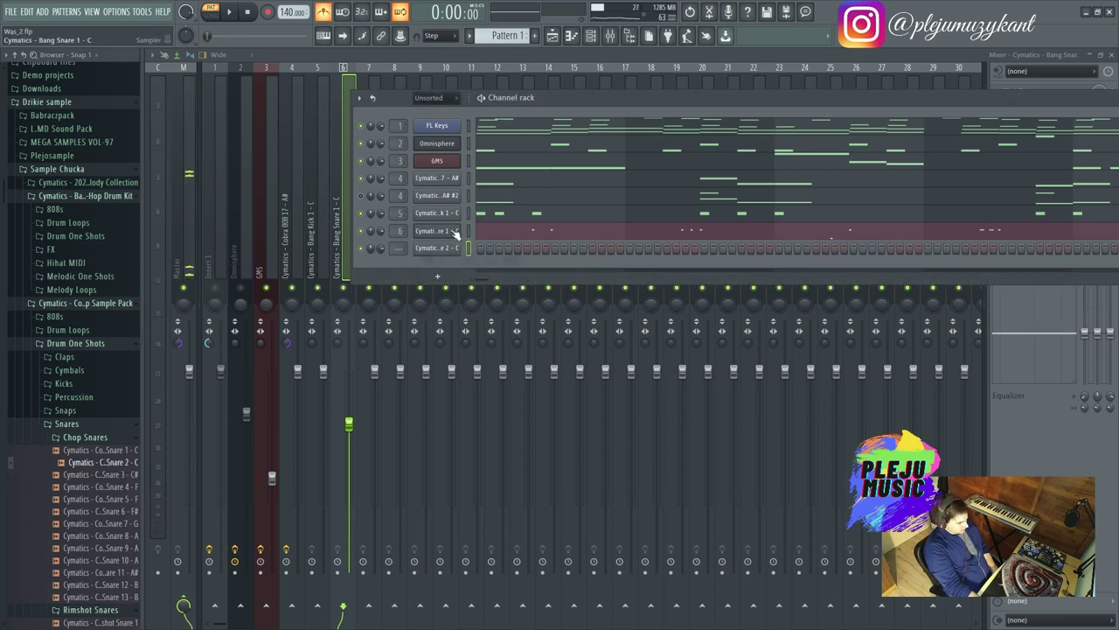
pyautogui.rightClick(442, 248)
pyautogui.press('Escape')
# Step: Route the Cobra Snare 2 channel to mixer track 7 and lower that track's volume to about -6.2 dB
pyautogui.rightClick(438, 248)
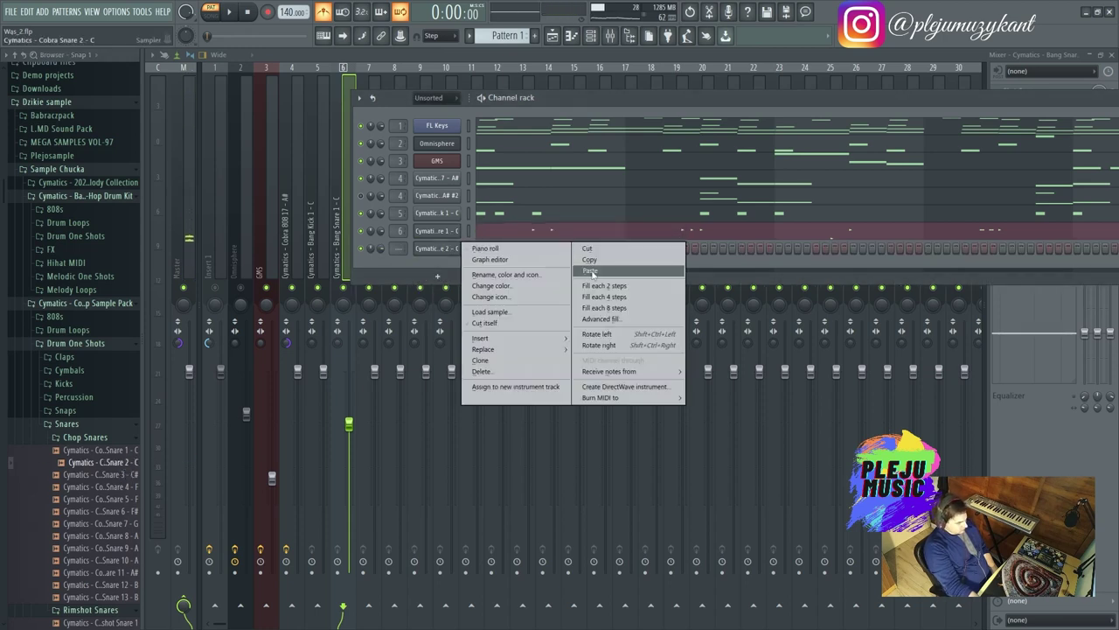
pyautogui.press('Escape')
pyautogui.click(440, 249)
pyautogui.hotkey('ctrl', 'l')
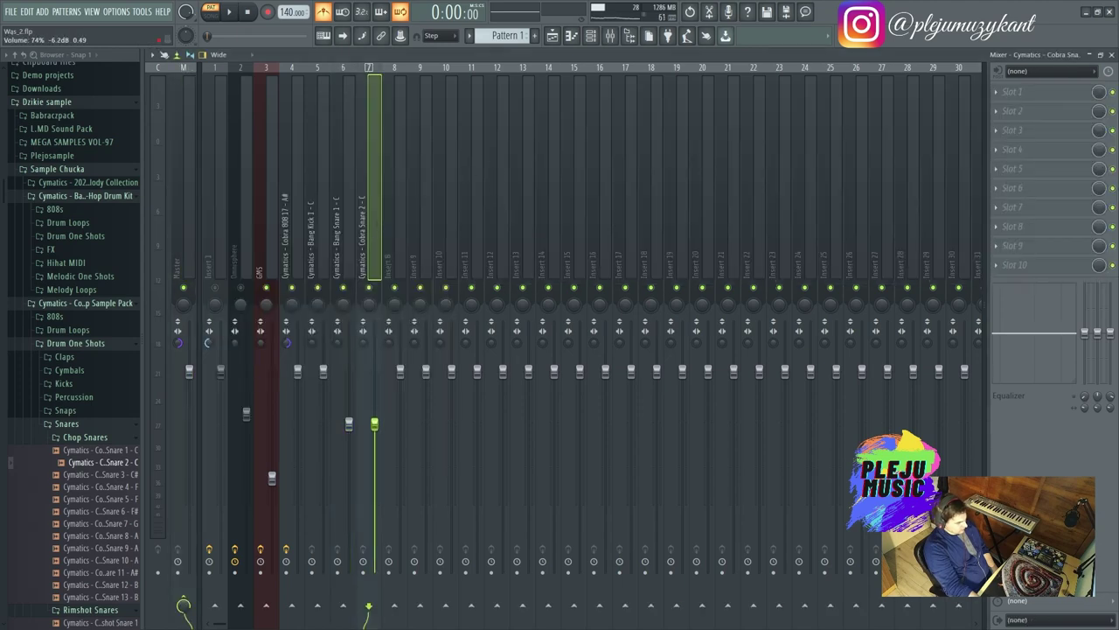
# Step: Apply the Snare name, color and icon preset to the Bang Snare 1 mixer track
pyautogui.click(346, 219)
pyautogui.rightClick(350, 66)
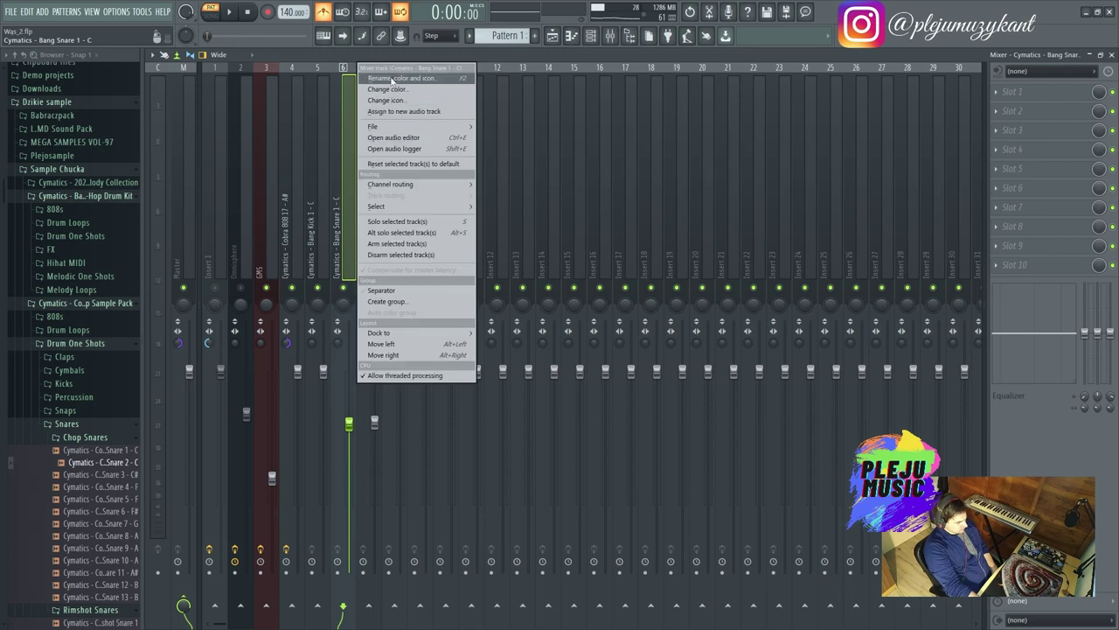
pyautogui.click(393, 79)
pyautogui.click(272, 75)
pyautogui.click(321, 99)
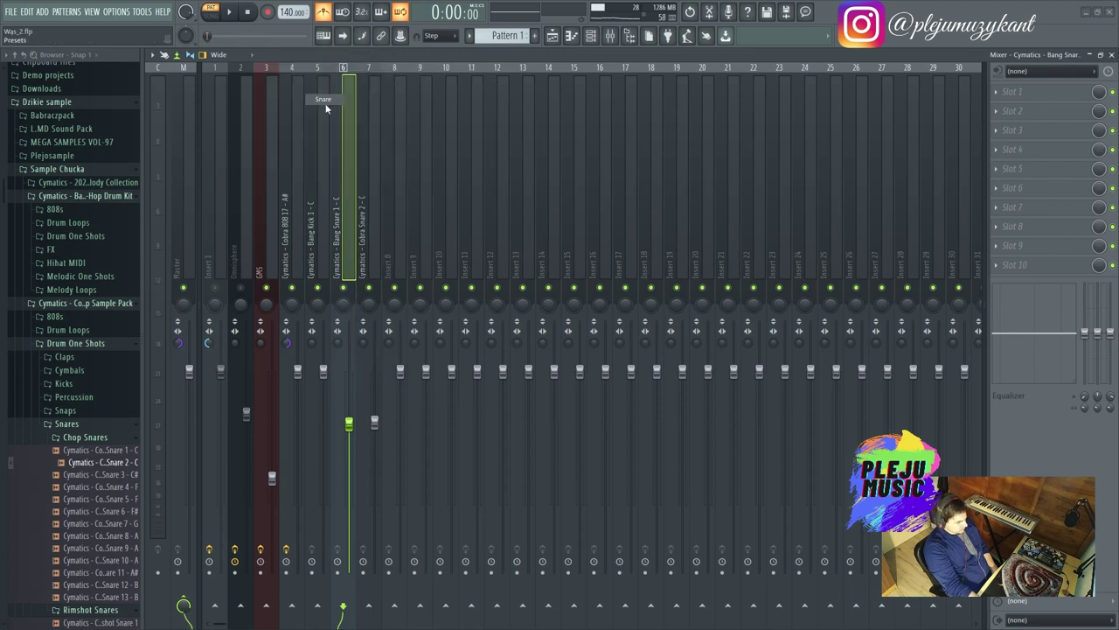
# Step: Apply the Snare preset to the Cobra Snare 2 mixer track and rename it Snare 2
pyautogui.click(370, 169)
pyautogui.press('F2')
pyautogui.click(252, 145)
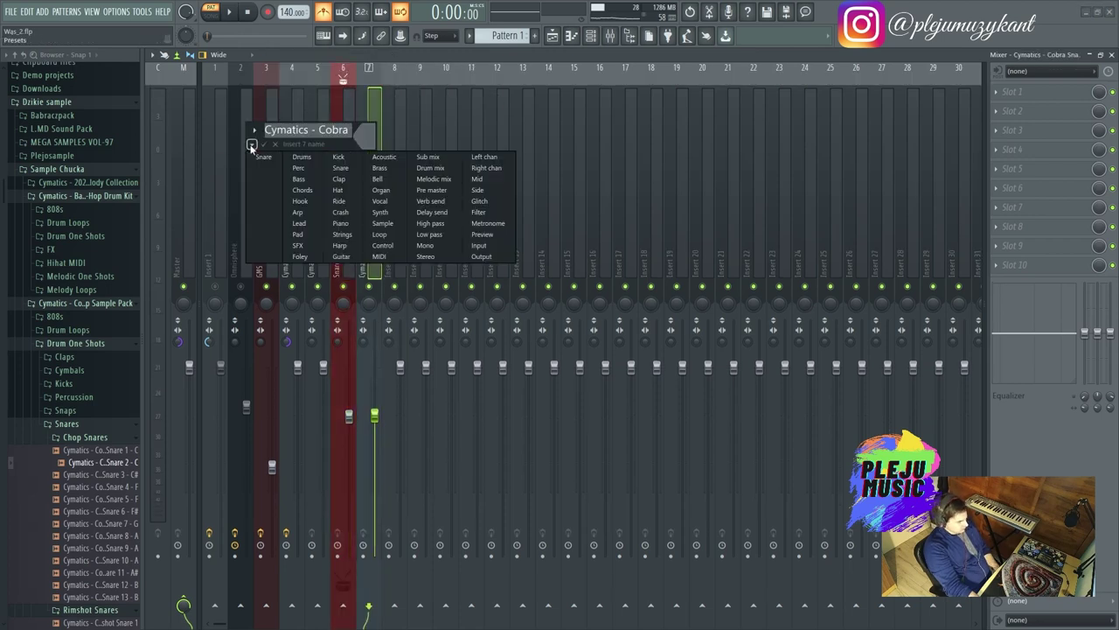
pyautogui.click(289, 156)
pyautogui.rightClick(370, 132)
pyautogui.click(404, 79)
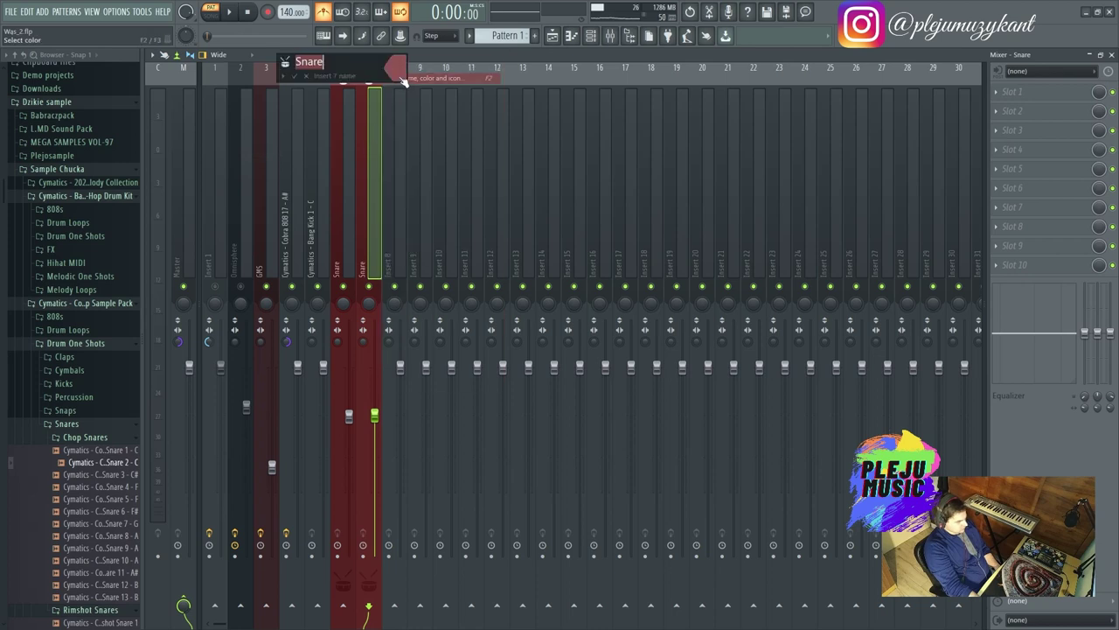
pyautogui.write('2')
pyautogui.press('Return')
# Step: Apply the Snare 2 preset to mixer track 8 and rename it Snare Mix
pyautogui.click(393, 140)
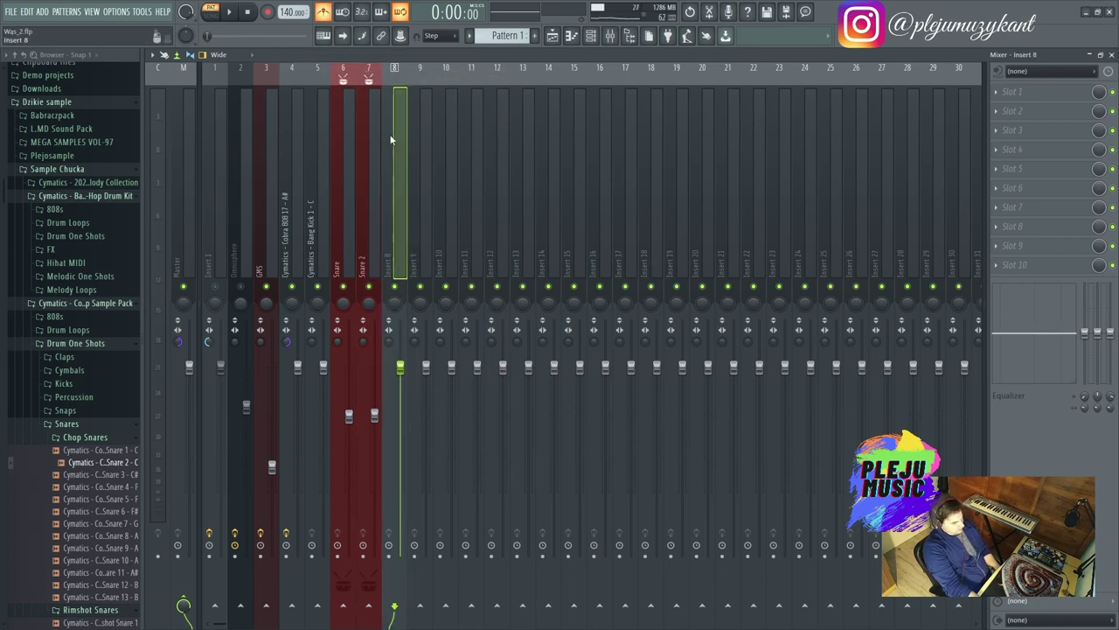
pyautogui.press('F2')
pyautogui.click(270, 131)
pyautogui.click(282, 143)
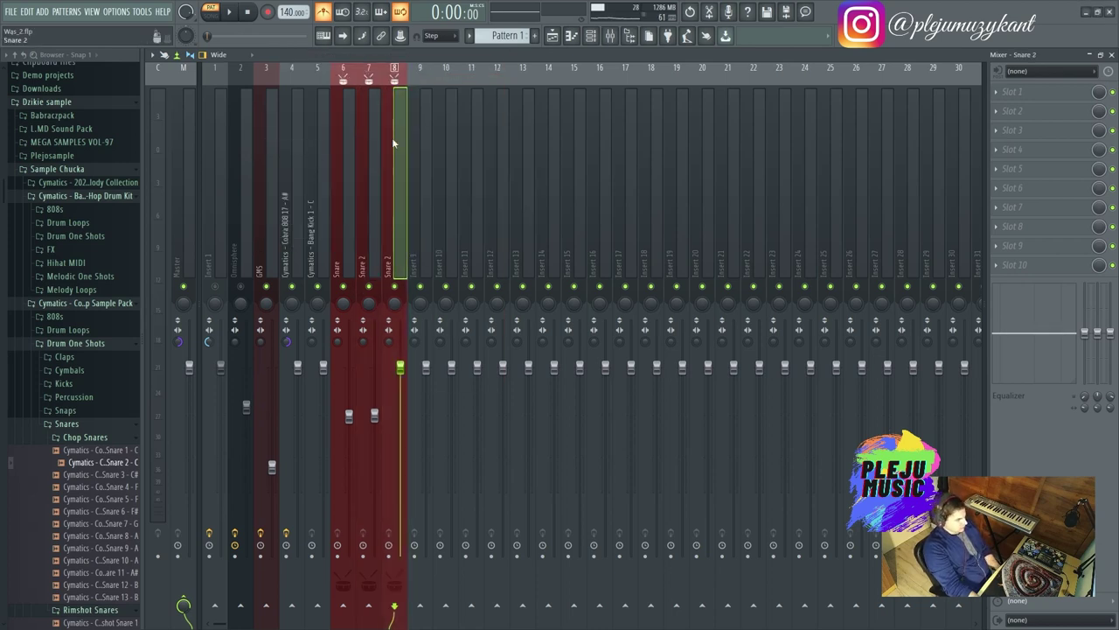
pyautogui.click(374, 115)
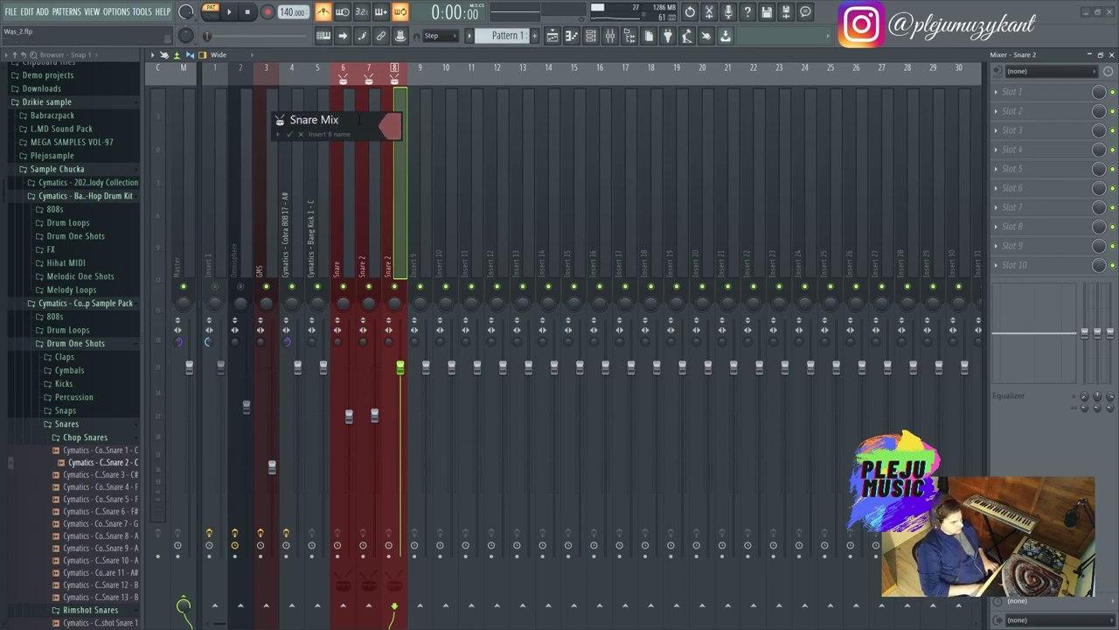
pyautogui.press('Return')
# Step: Route the Snare and Snare 2 tracks to the Snare Mix track, and select Snare Mix
pyautogui.click(339, 195)
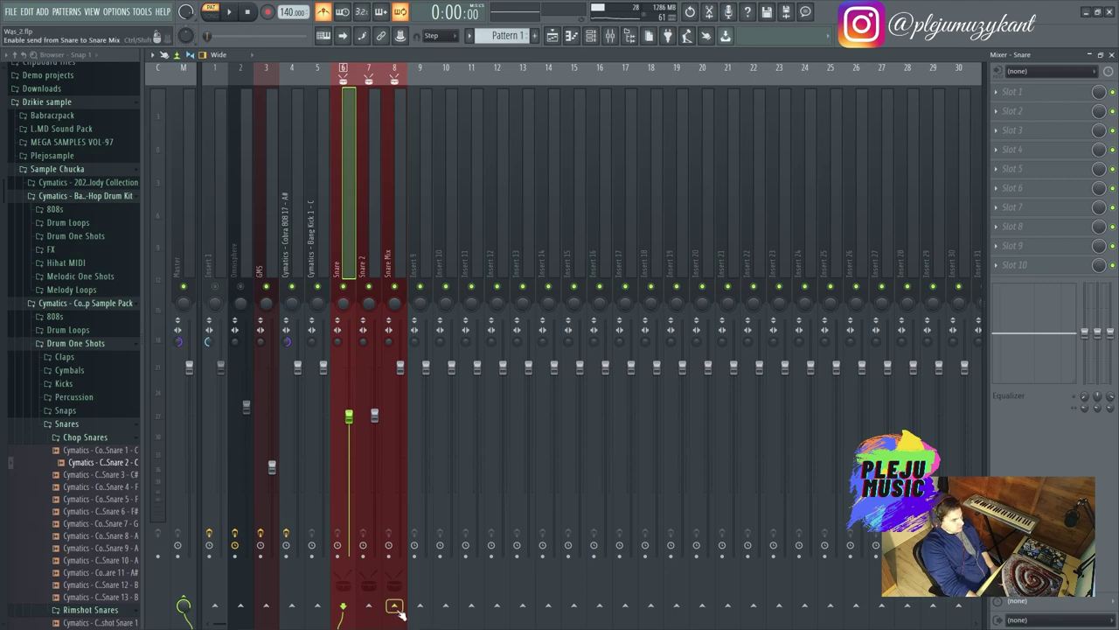
pyautogui.rightClick(398, 612)
pyautogui.click(429, 574)
pyautogui.click(373, 253)
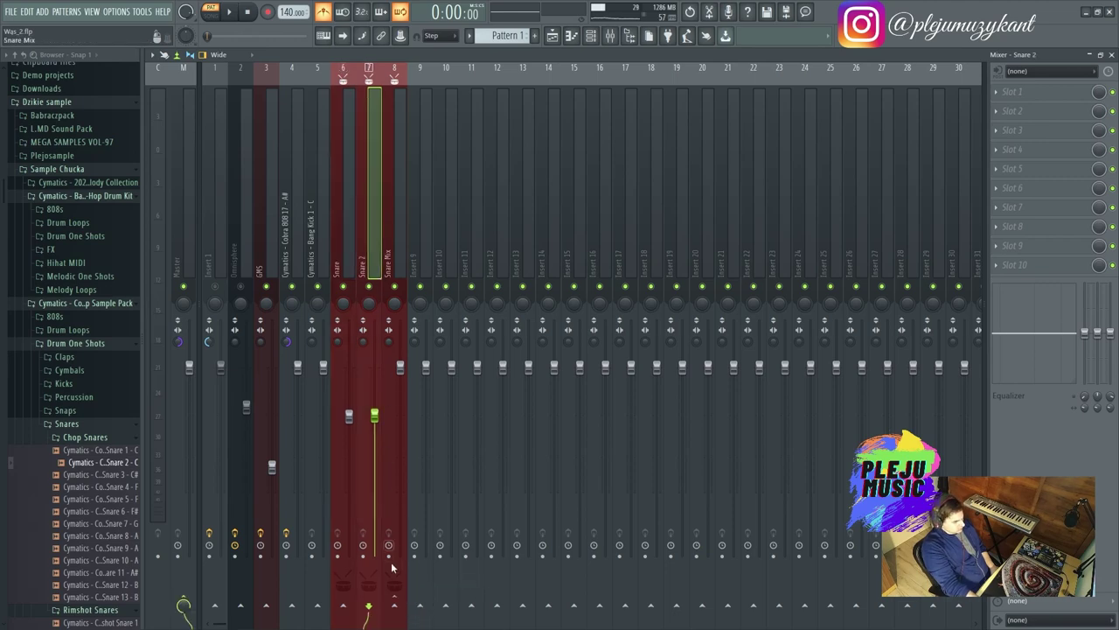
pyautogui.rightClick(395, 603)
pyautogui.click(408, 591)
pyautogui.click(398, 179)
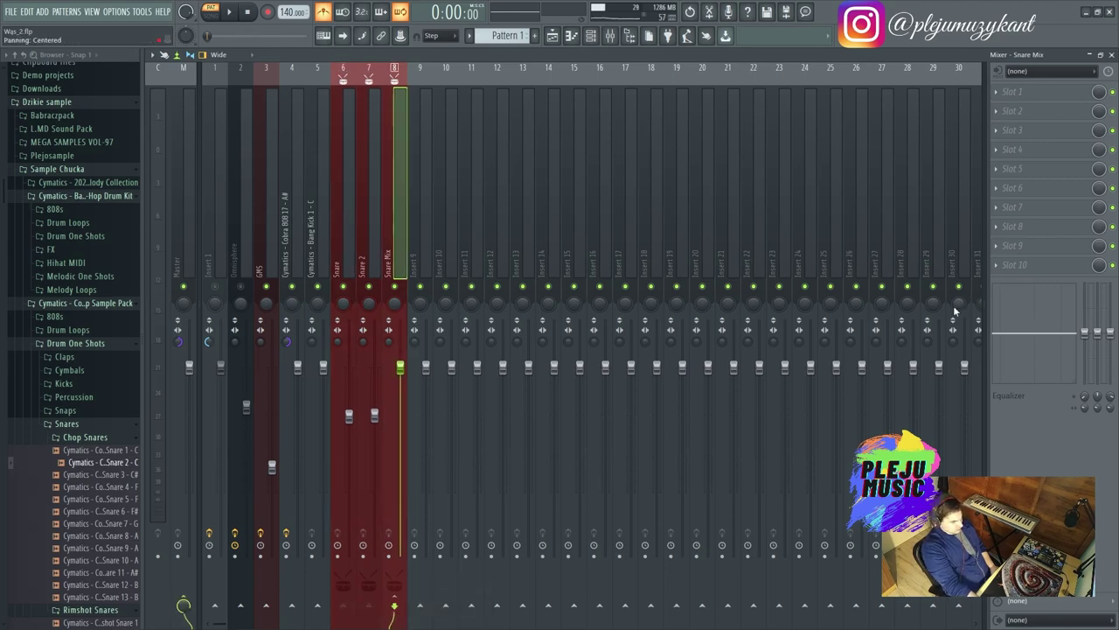
# Step: Insert Fruity Parametric EQ 2 in slot 10 of Snare Mix with the 20Hz + 18kHz cut preset, and raise its low-cut frequency during playback
pyautogui.click(998, 264)
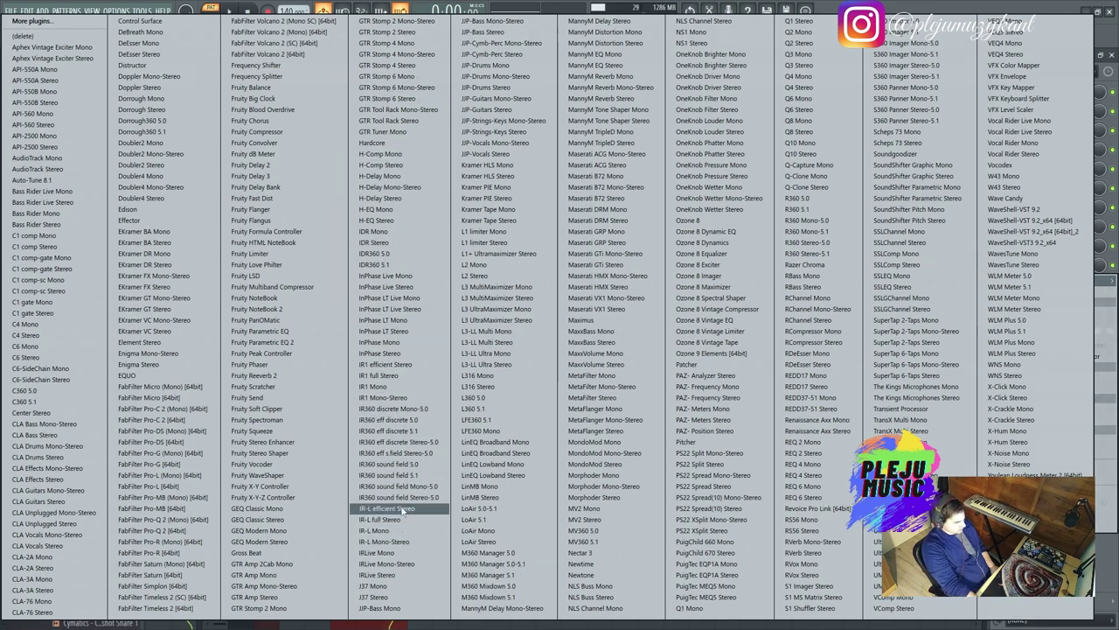
pyautogui.click(276, 342)
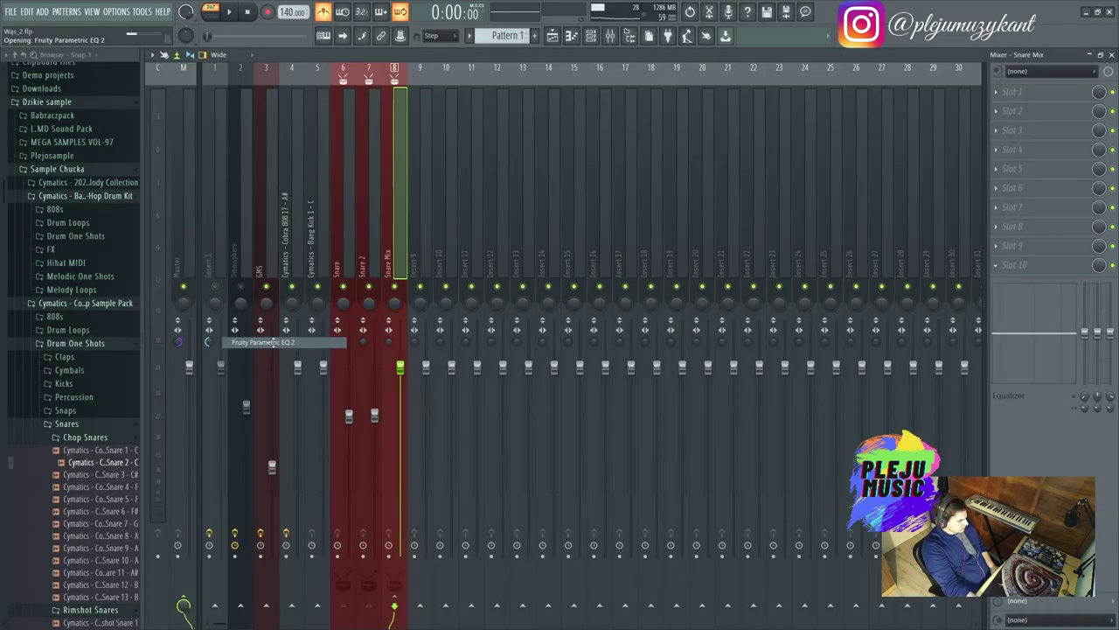
pyautogui.click(535, 157)
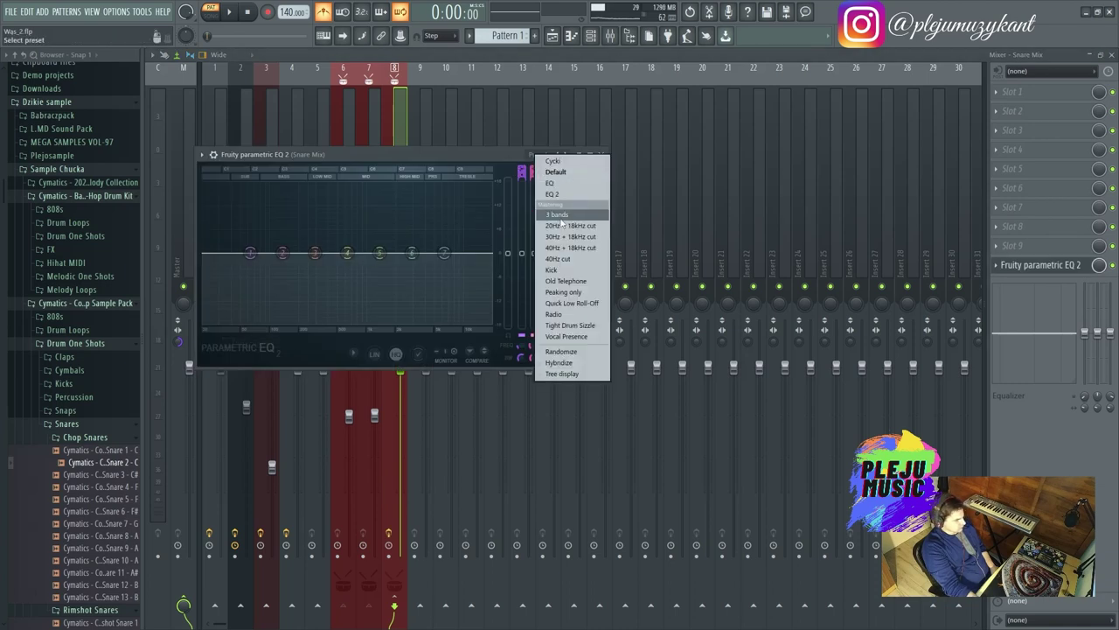
pyautogui.click(564, 225)
pyautogui.press('space')
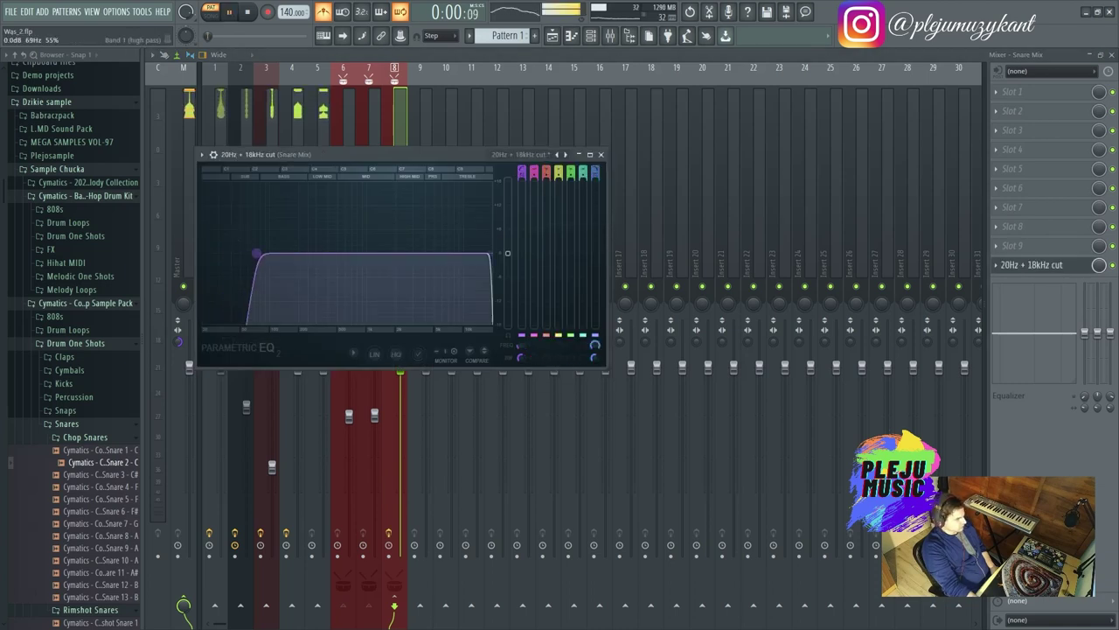
pyautogui.moveTo(256, 253); pyautogui.dragTo(284, 255)
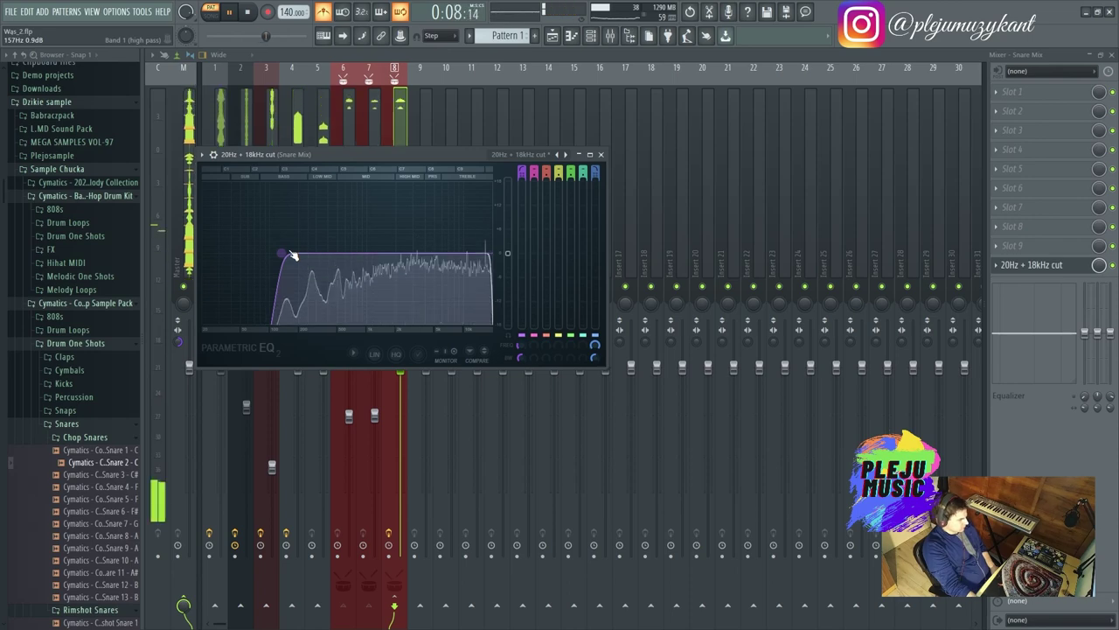
# Step: Preview the percussion one-shots in the Cobra sample pack
pyautogui.click(66, 423)
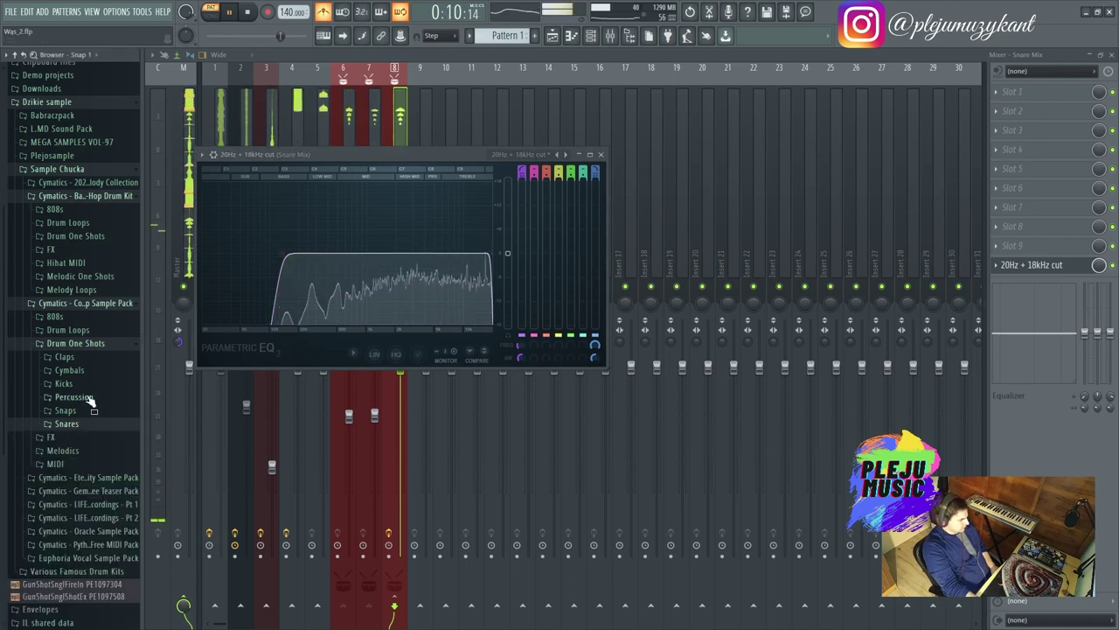
pyautogui.click(74, 397)
pyautogui.press('space')
pyautogui.click(100, 318)
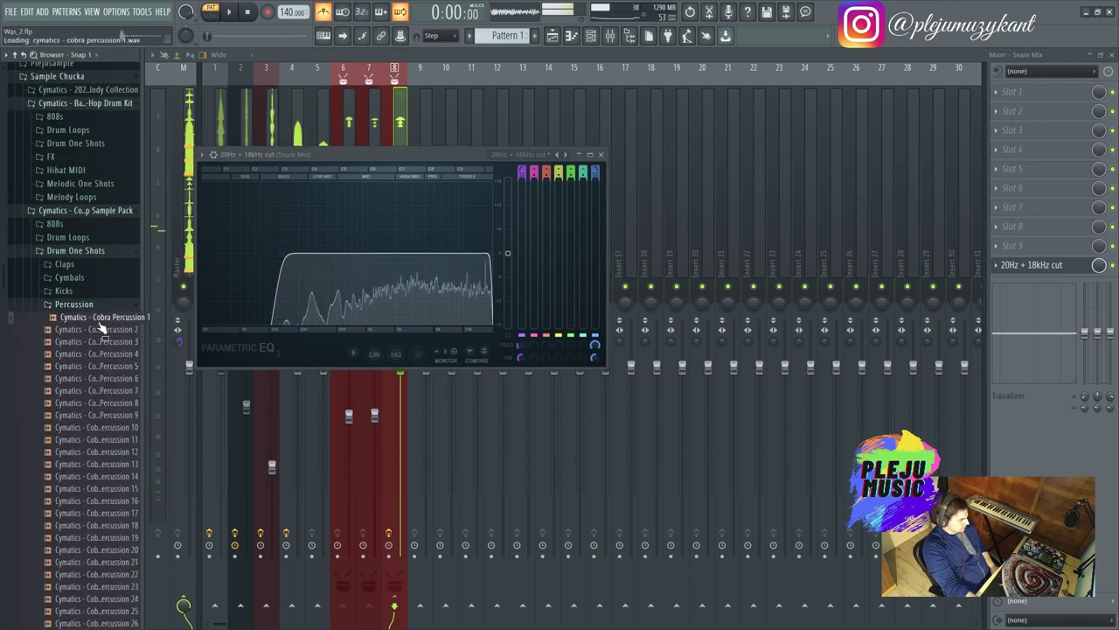
pyautogui.scroll(-6, 98, 430)
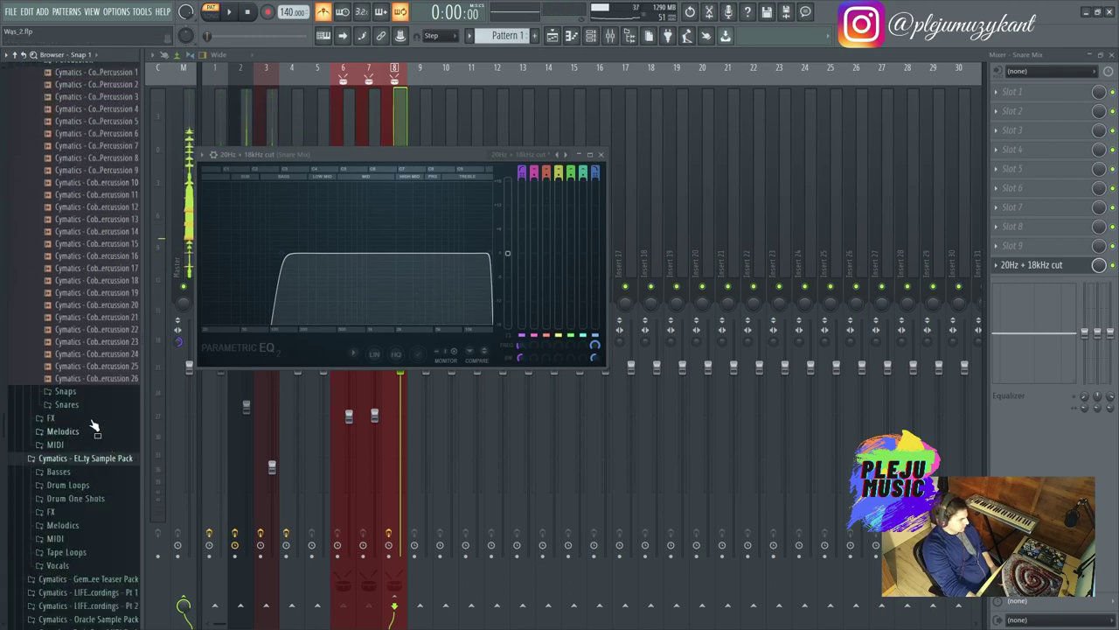
pyautogui.scroll(10, 98, 415)
# Step: Tidy the expanded sample pack folders, preview the Cobra chop snares again, and collapse the Sample Chucka folder
pyautogui.click(84, 434)
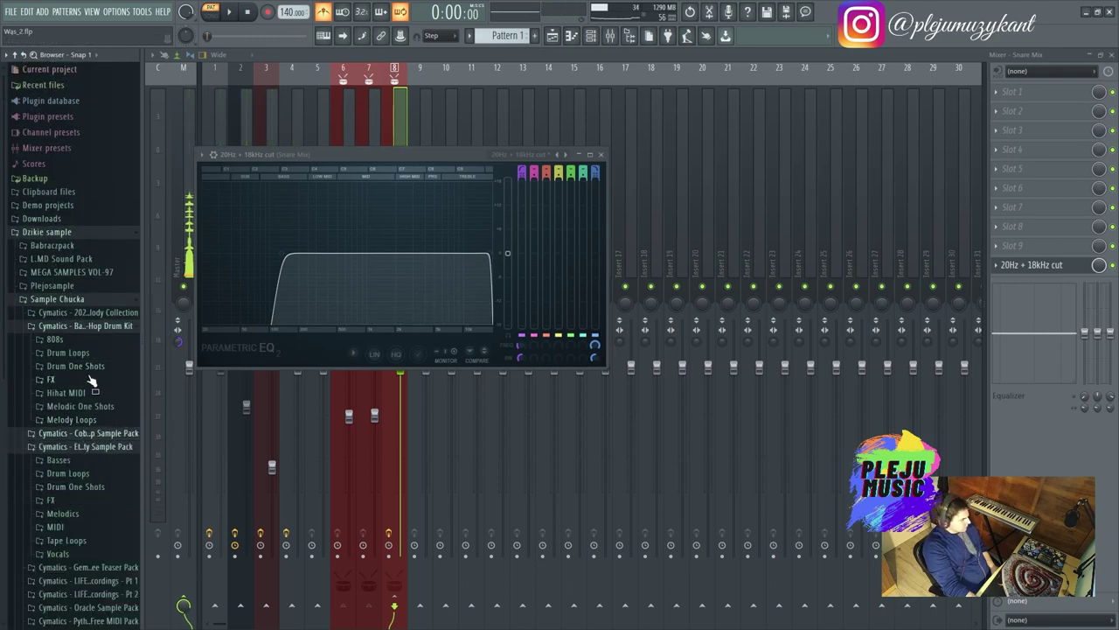
pyautogui.click(103, 325)
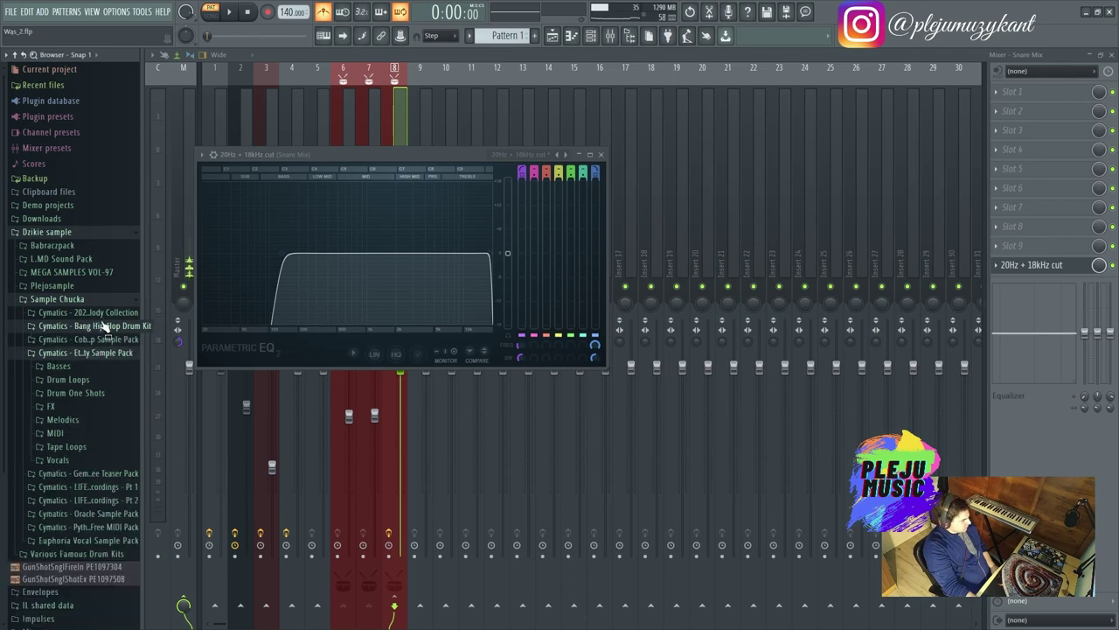
pyautogui.click(111, 353)
pyautogui.click(111, 340)
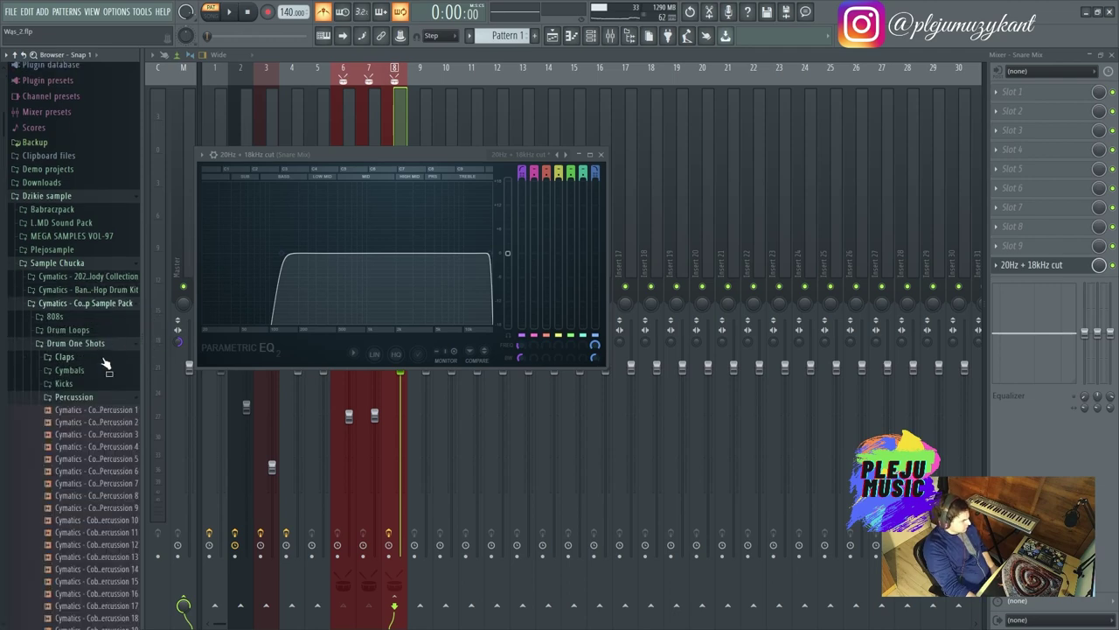
pyautogui.click(94, 399)
pyautogui.click(94, 425)
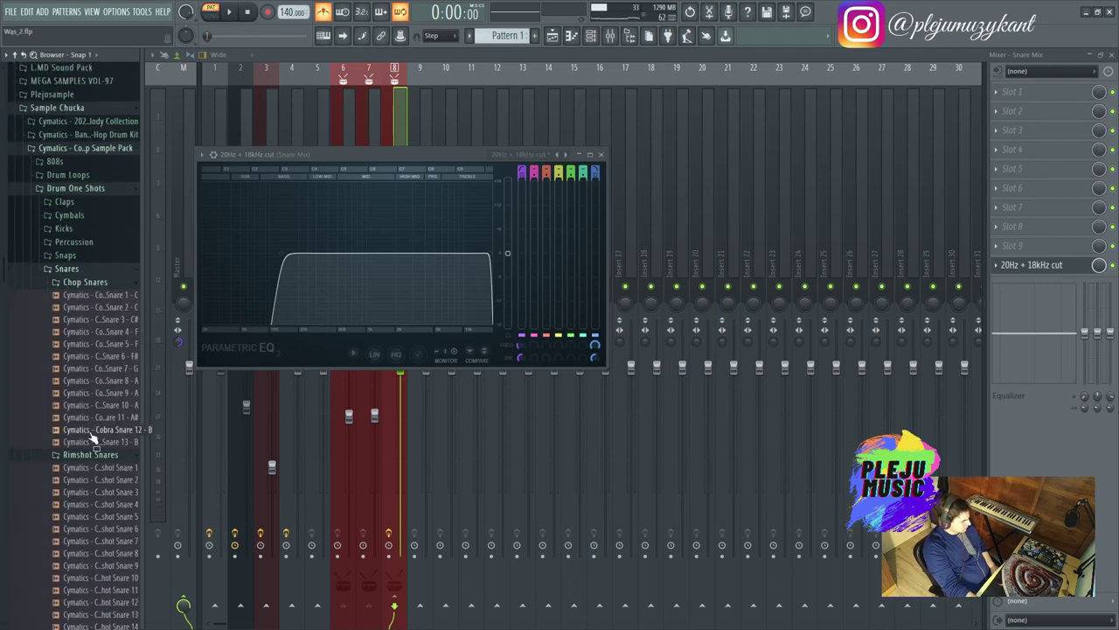
pyautogui.click(112, 304)
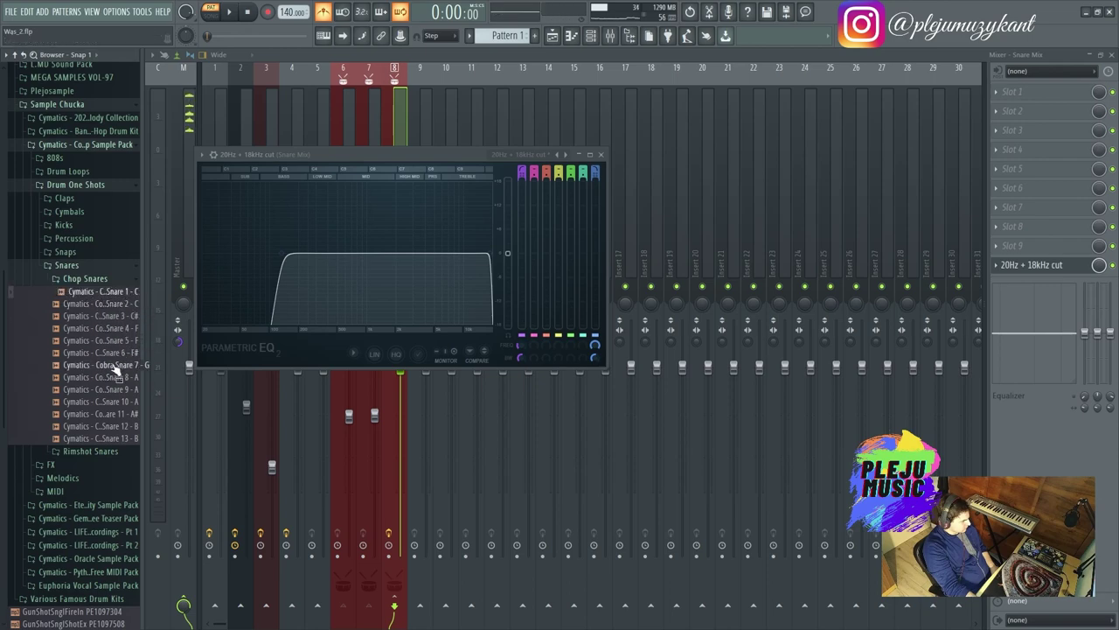
pyautogui.scroll(5, 116, 369)
pyautogui.click(72, 340)
pyautogui.click(74, 300)
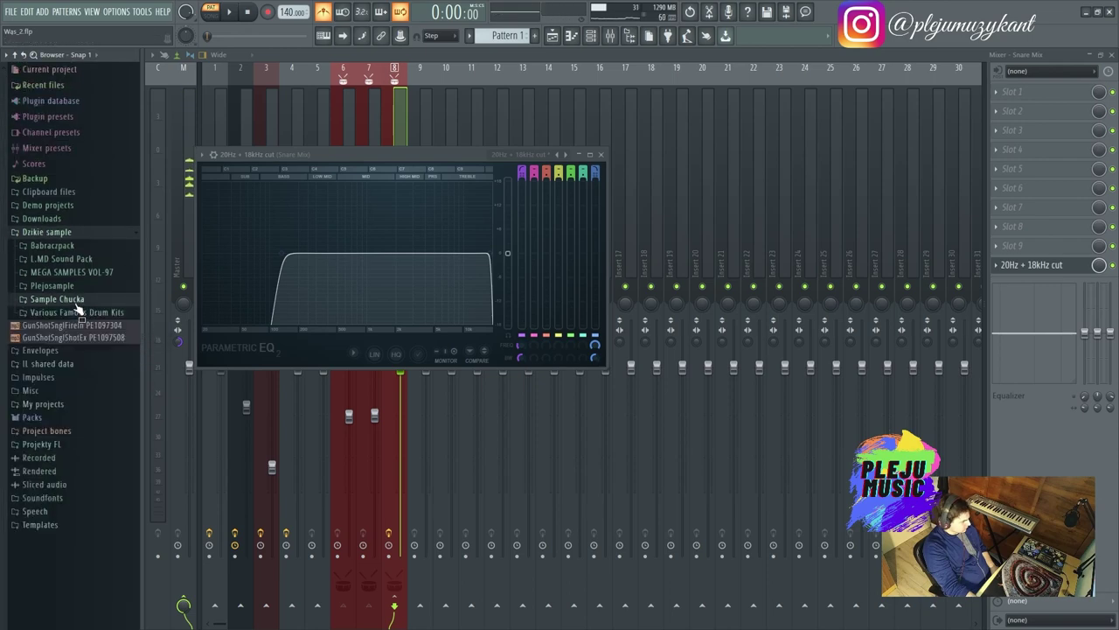
# Step: Audition the samples in the Plejosample folder, including Epic Snare Pleju
pyautogui.click(74, 286)
pyautogui.scroll(-15, 101, 306)
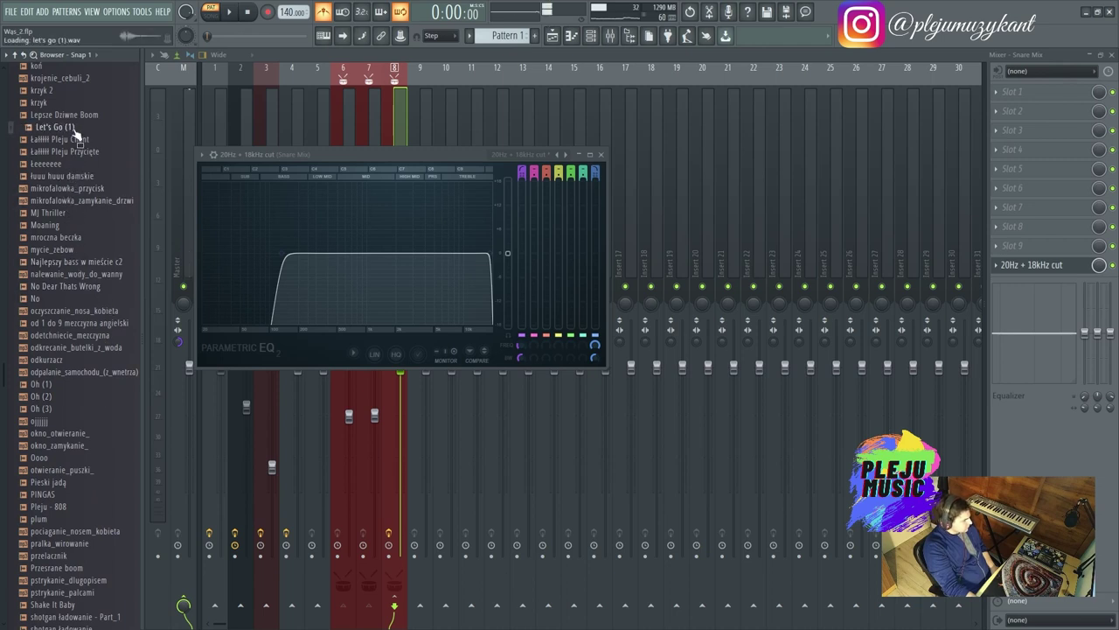
pyautogui.click(85, 200)
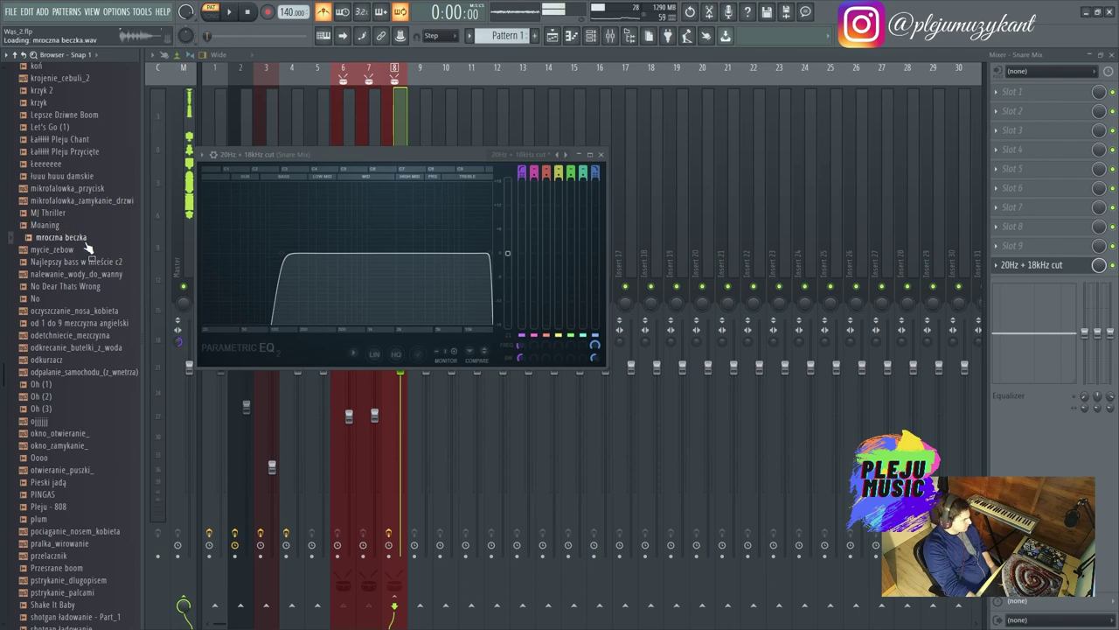
pyautogui.scroll(-3, 69, 262)
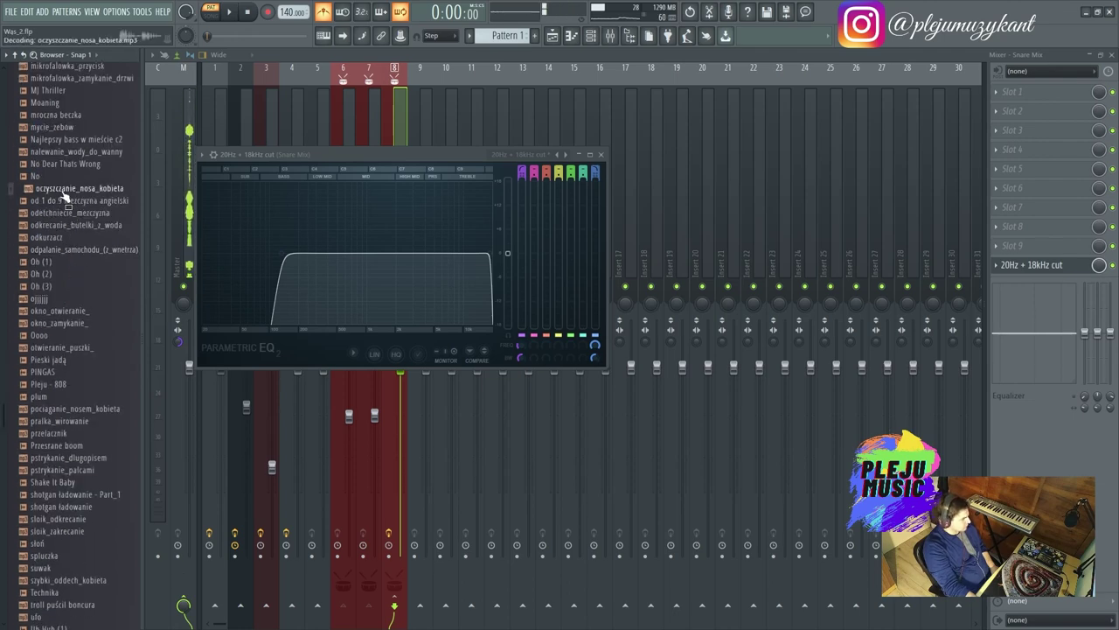
pyautogui.scroll(-6, 61, 245)
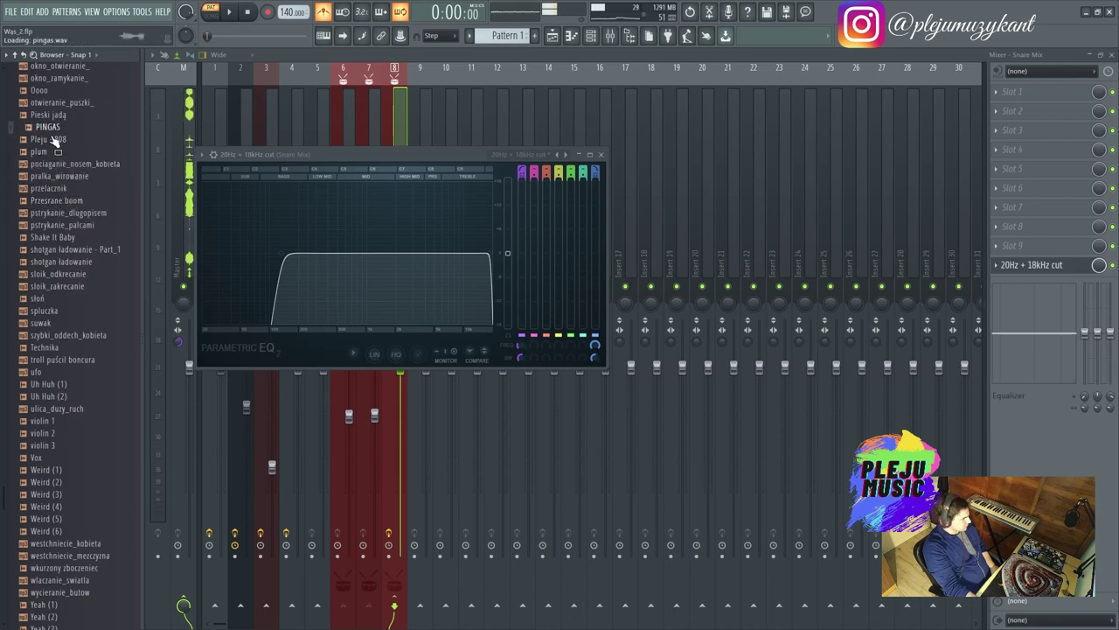
pyautogui.scroll(-3, 78, 258)
pyautogui.click(55, 261)
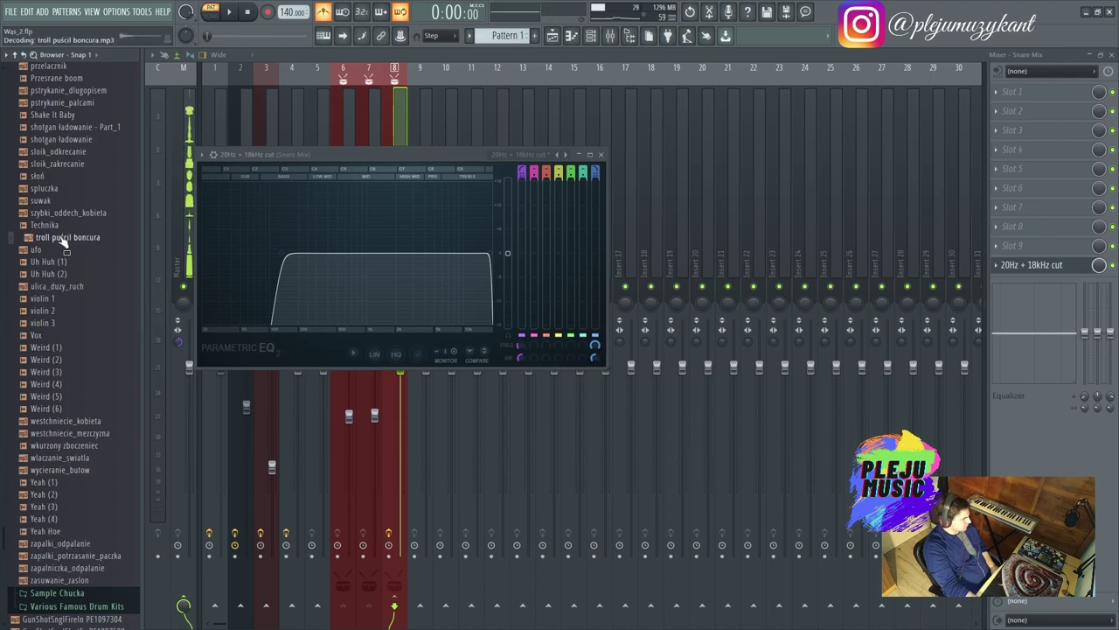
pyautogui.scroll(6, 70, 244)
pyautogui.click(78, 285)
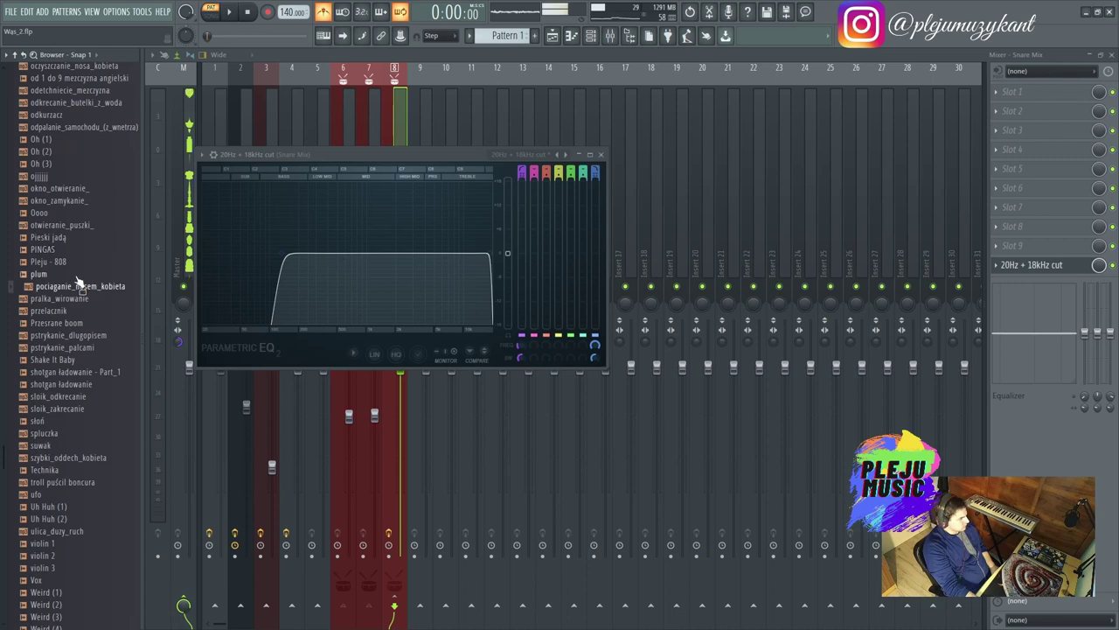
pyautogui.click(61, 237)
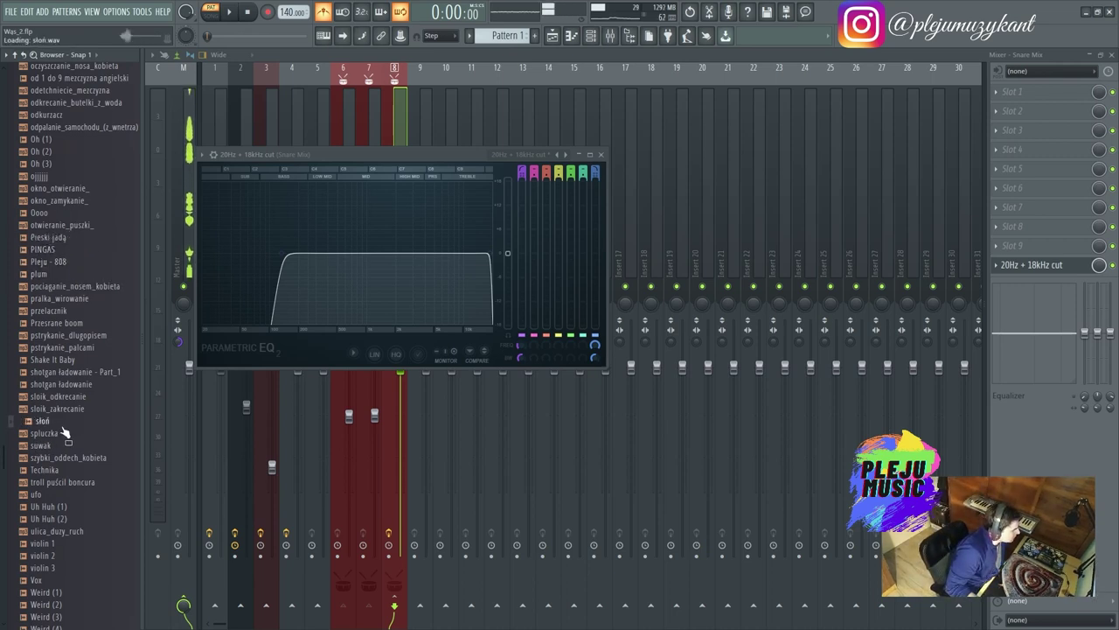
pyautogui.scroll(12, 64, 411)
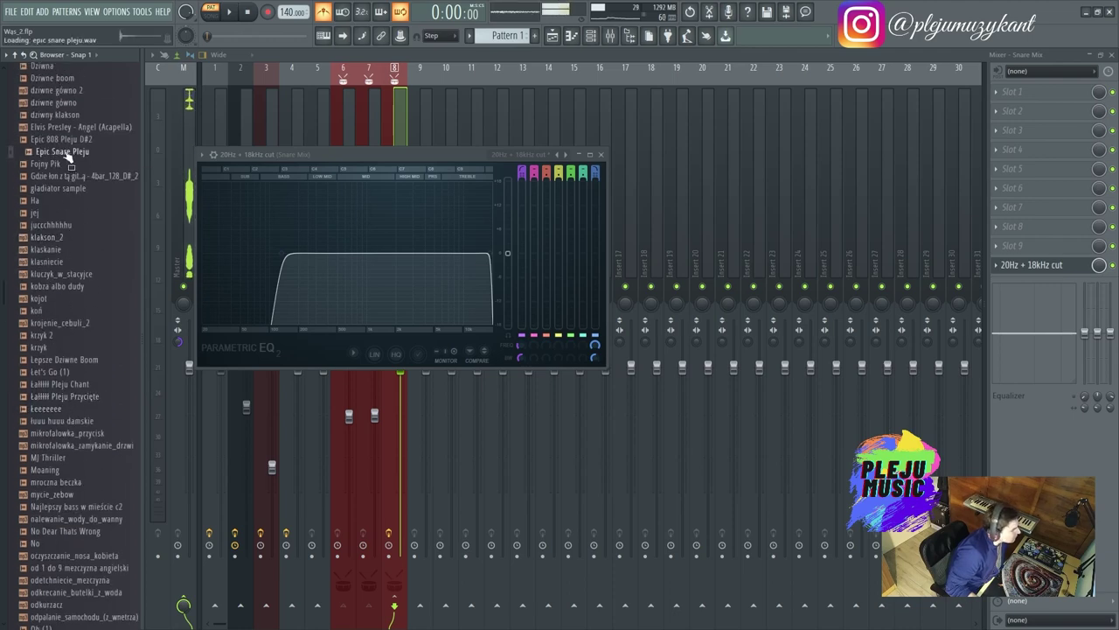
# Step: Replace the Cobra Snare 2 sample on channel 7 with Epic Snare Pleju and play the pattern
pyautogui.click(591, 39)
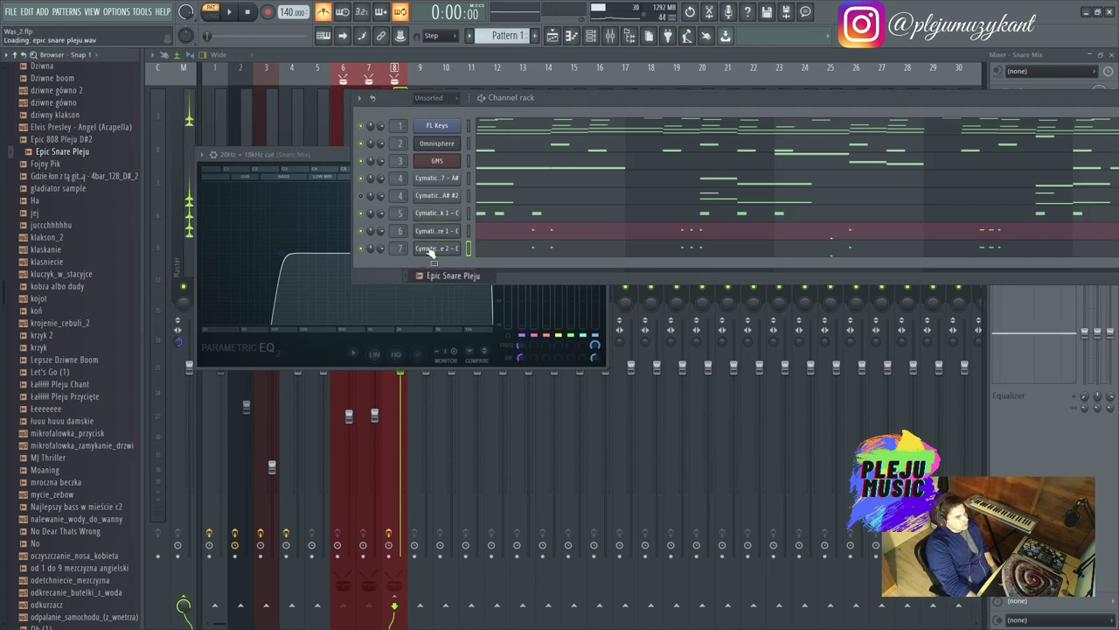
pyautogui.moveTo(430, 251); pyautogui.dragTo(432, 251)
pyautogui.press('space')
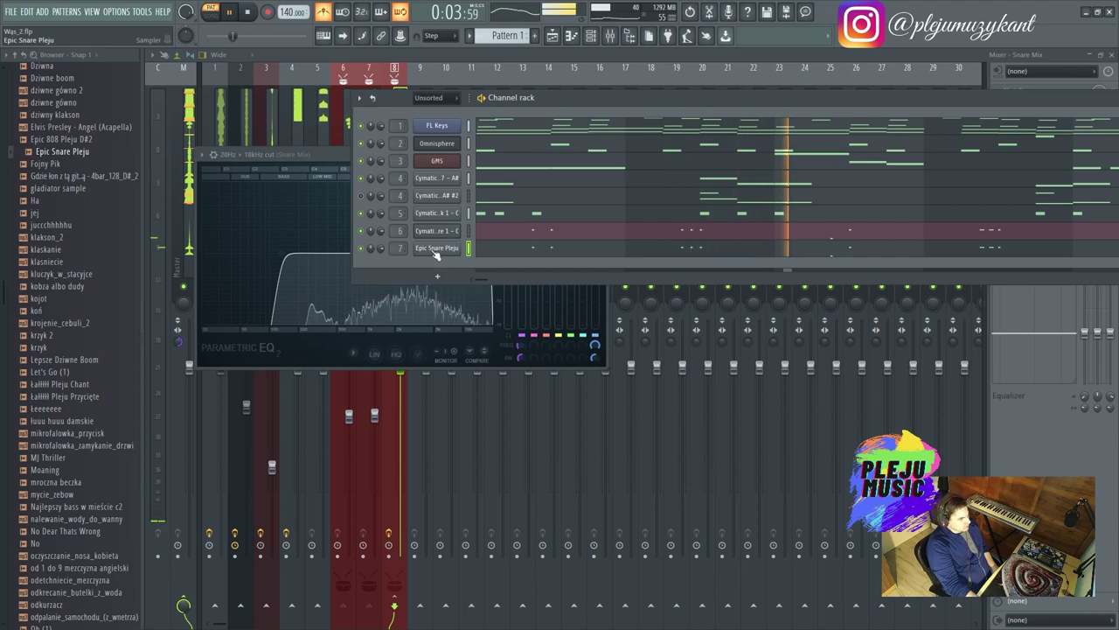
# Step: Check the polyphony and miscellaneous channel settings of Epic Snare Pleju and Bang Snare 1
pyautogui.click(434, 252)
pyautogui.press('space')
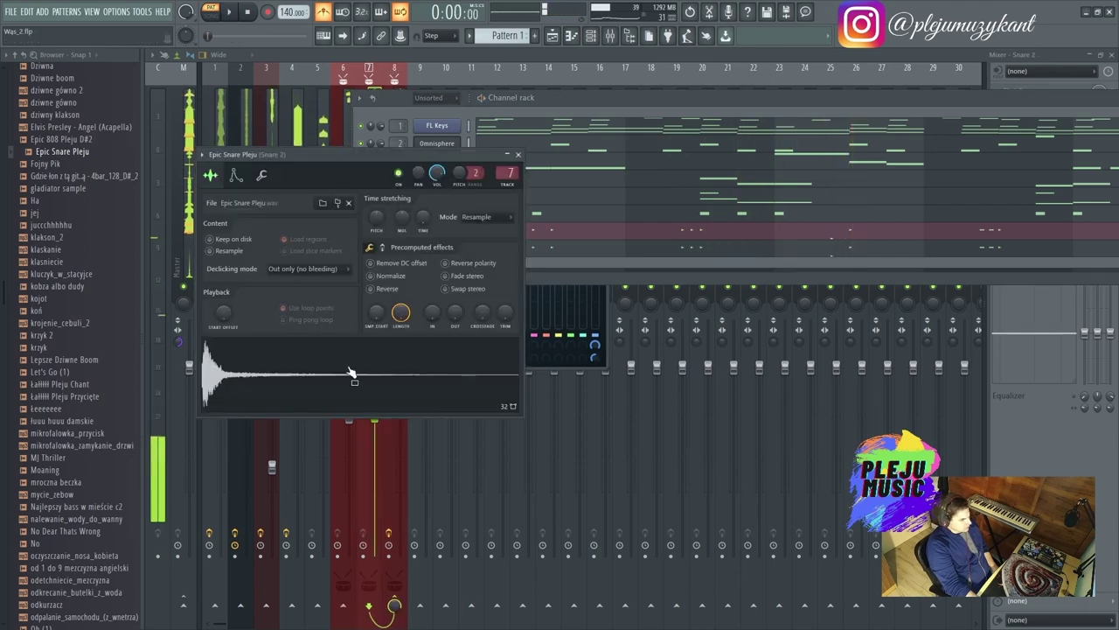
pyautogui.click(261, 176)
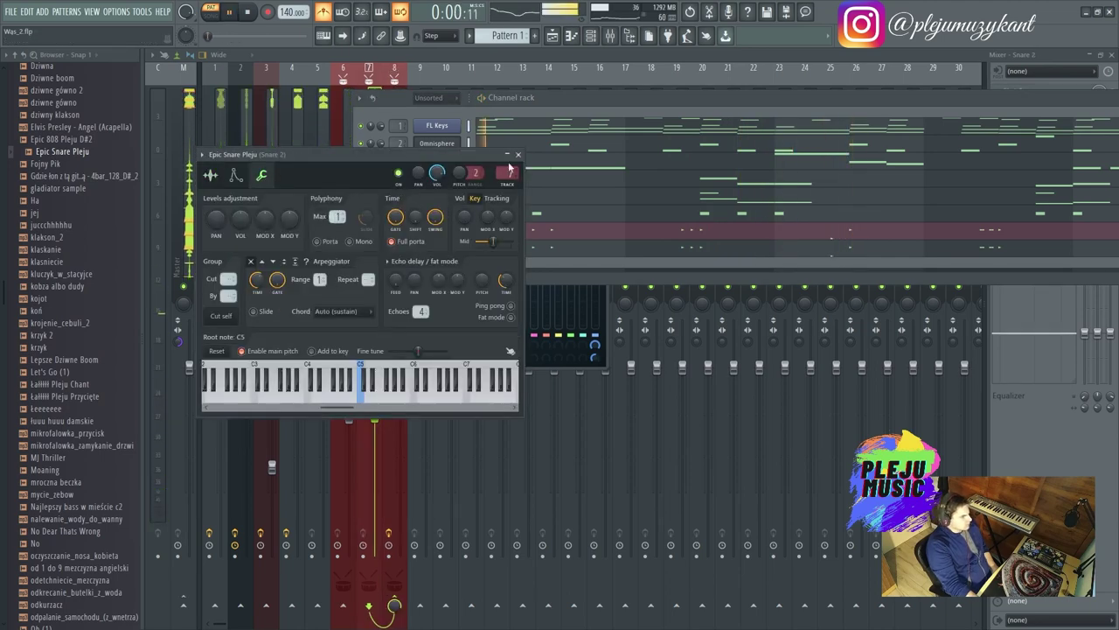
pyautogui.click(517, 154)
pyautogui.click(437, 248)
pyautogui.press('space')
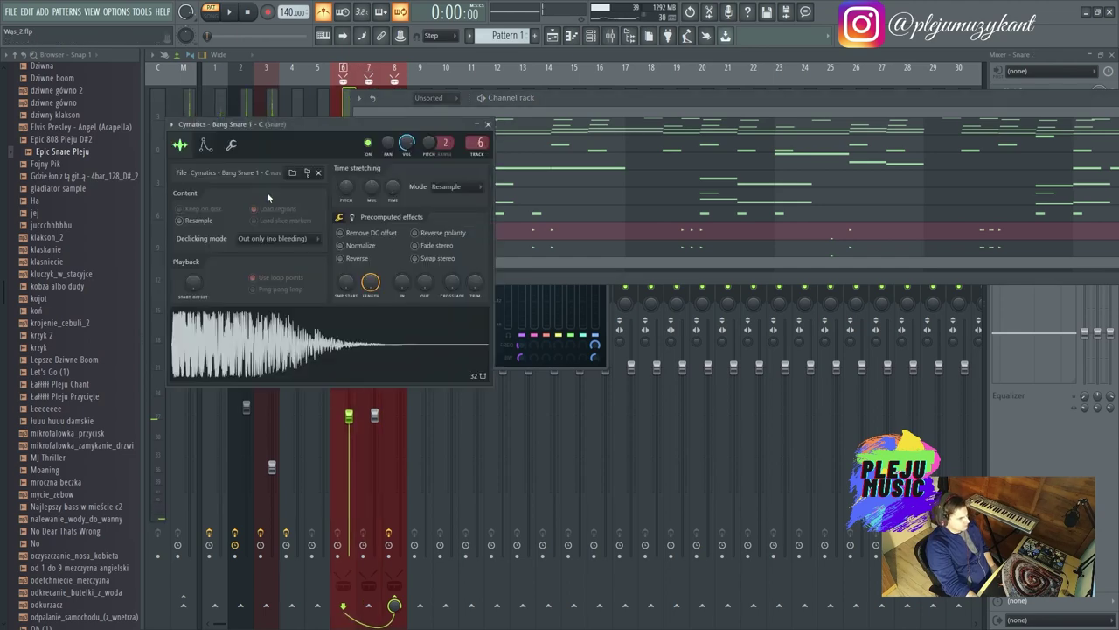
pyautogui.click(231, 144)
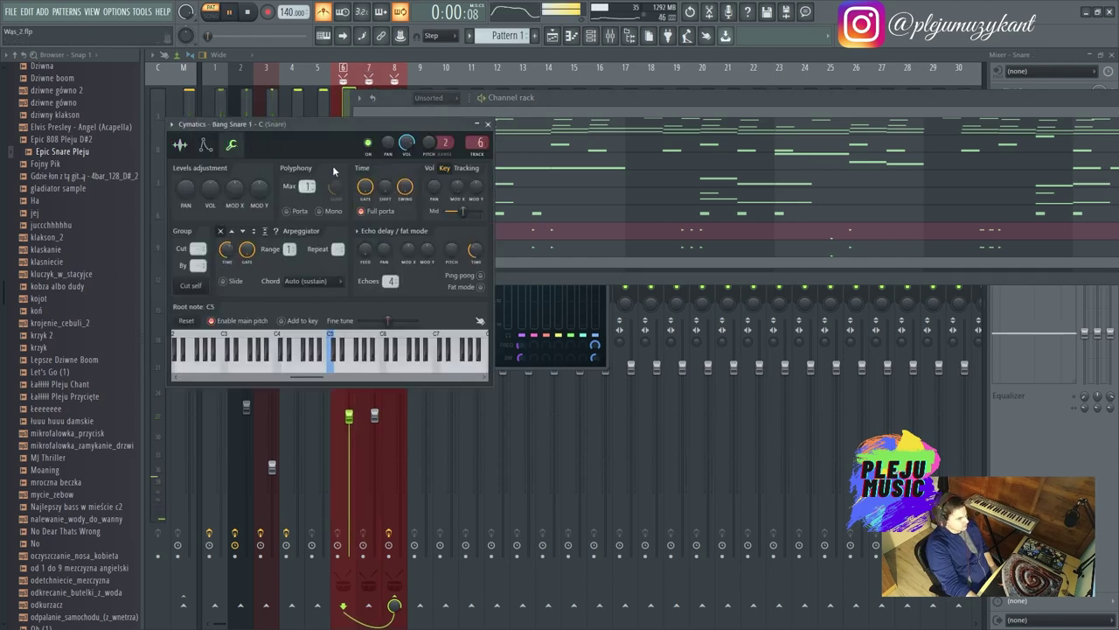
pyautogui.click(488, 123)
# Step: Raise the Snare and Snare 2 mixer faders together, bringing Snare to -5.0 dB
pyautogui.click(572, 65)
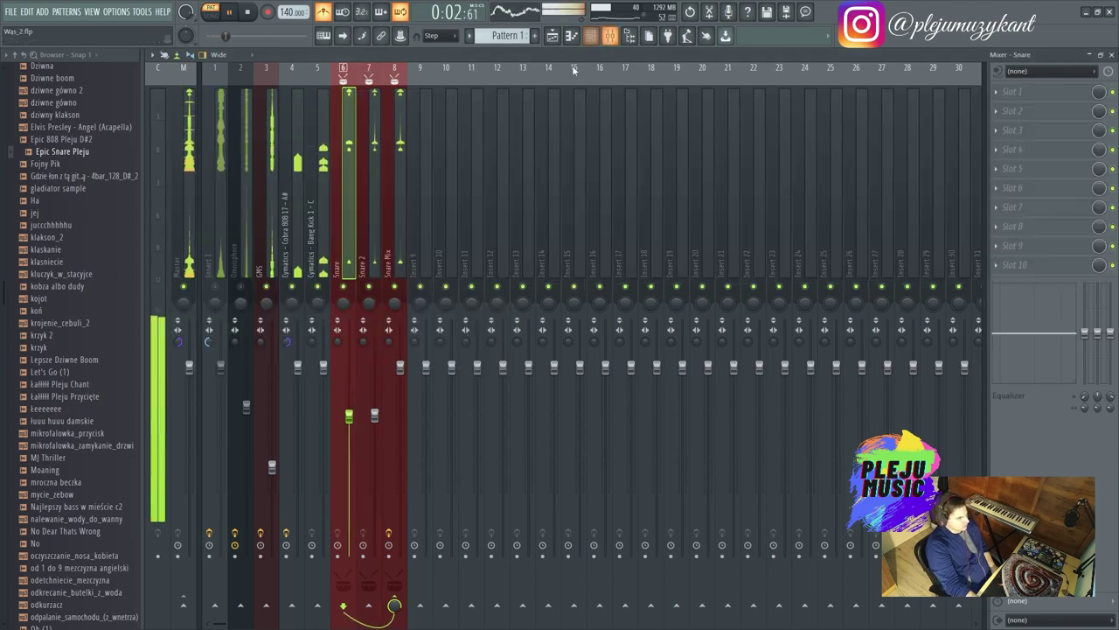
pyautogui.click(356, 287)
pyautogui.keyDown('ctrl'); pyautogui.click(347, 245); pyautogui.keyUp('ctrl')
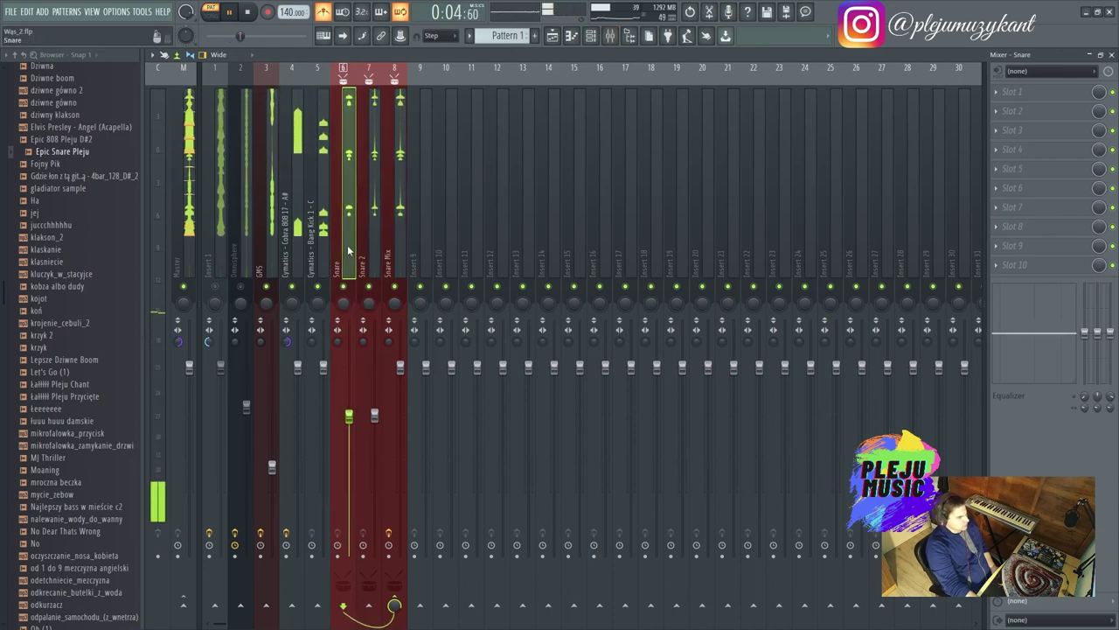
pyautogui.moveTo(349, 415); pyautogui.dragTo(349, 406)
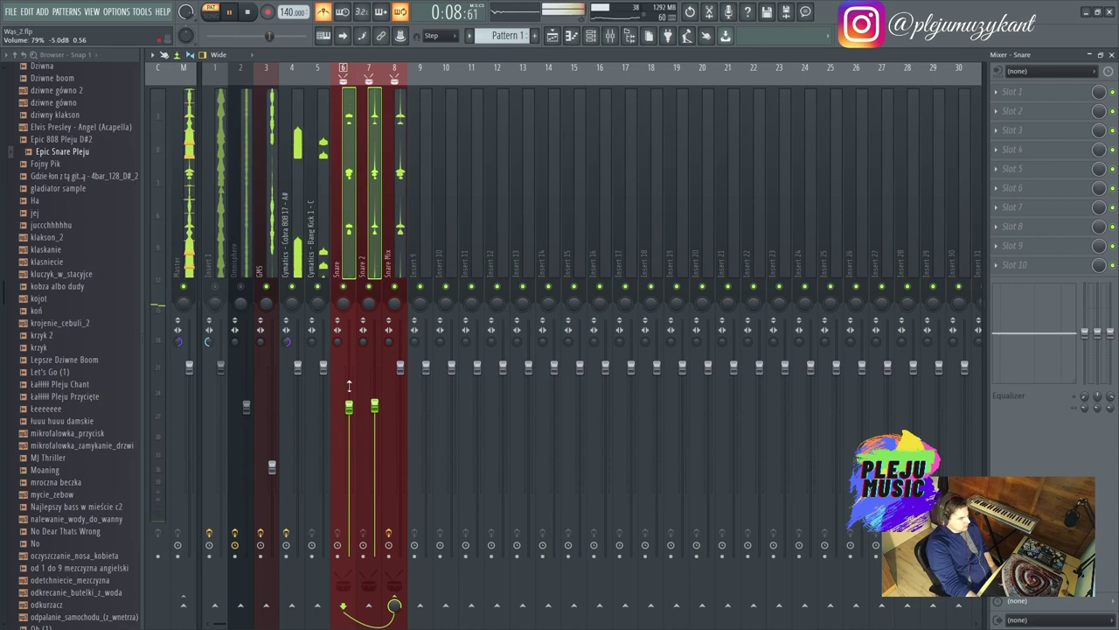
# Step: Turn off the metronome, then mute the GMS and Cobra 808 mixer tracks and unmute Insert 1
pyautogui.click(325, 12)
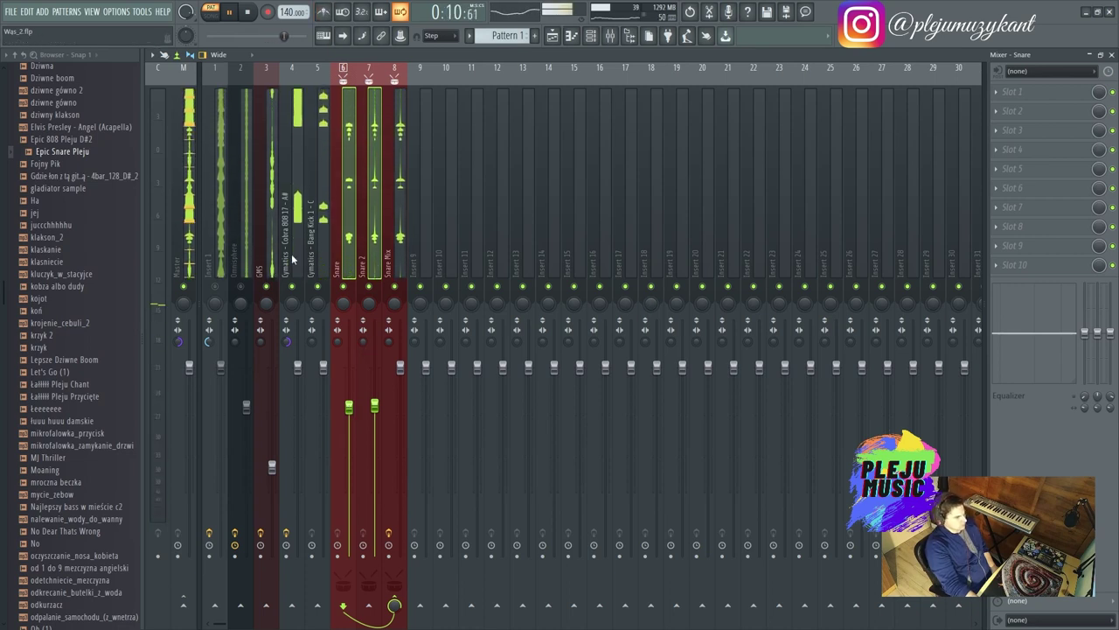
pyautogui.click(313, 249)
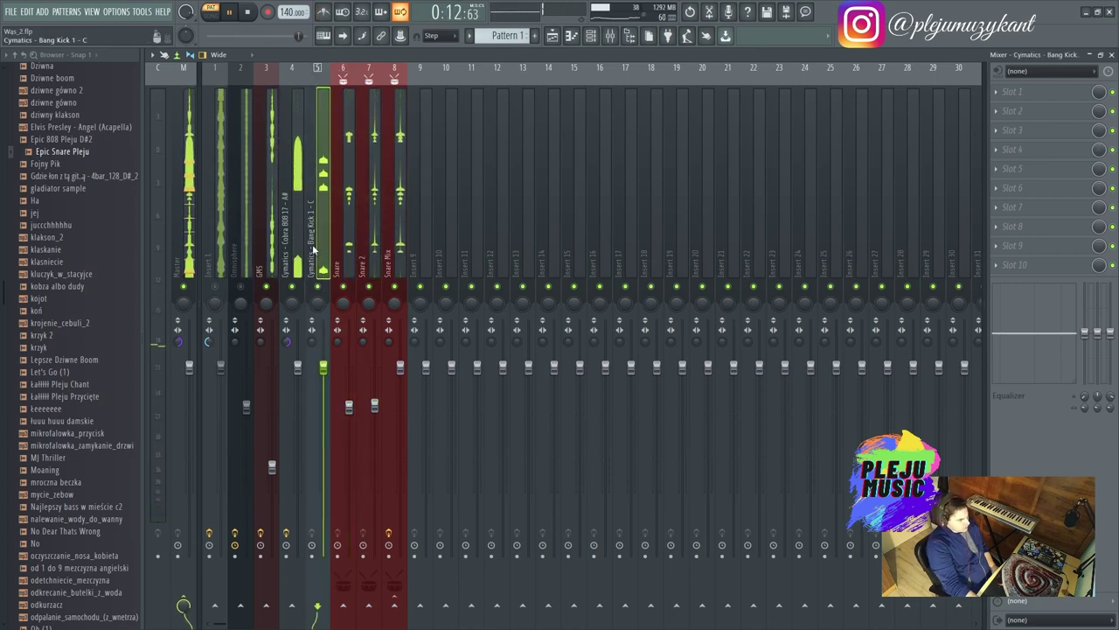
pyautogui.click(266, 286)
pyautogui.click(293, 287)
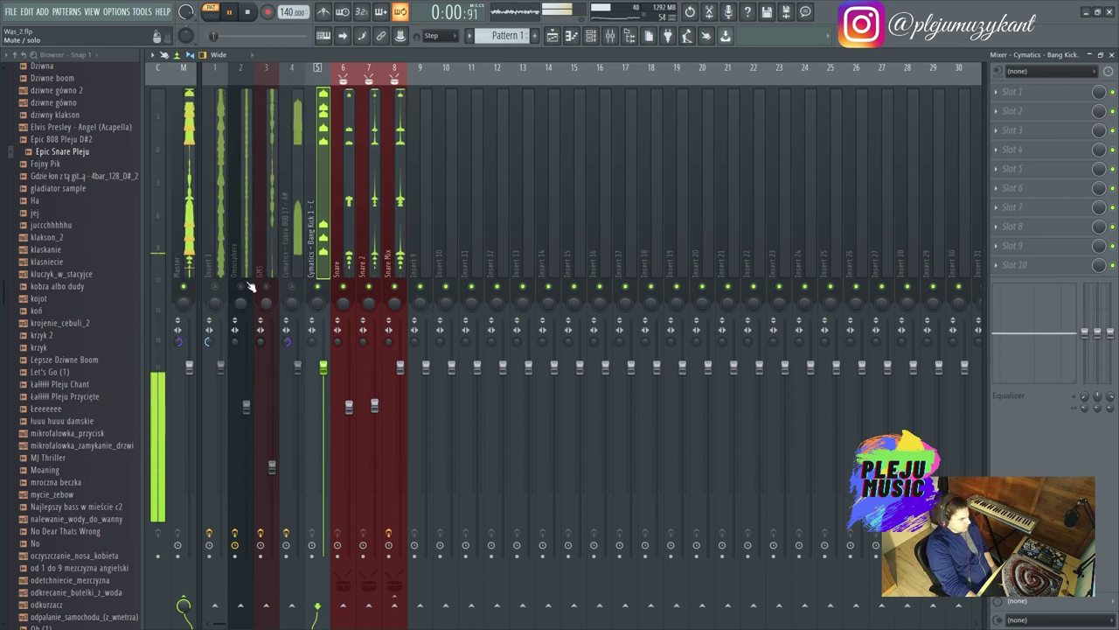
pyautogui.click(244, 293)
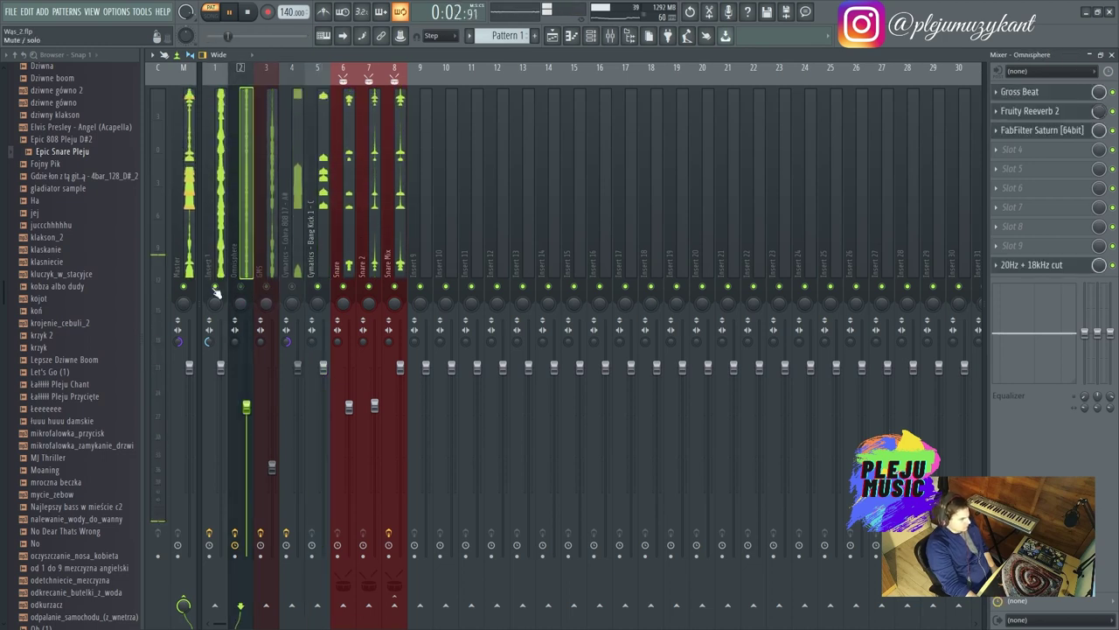
pyautogui.click(215, 219)
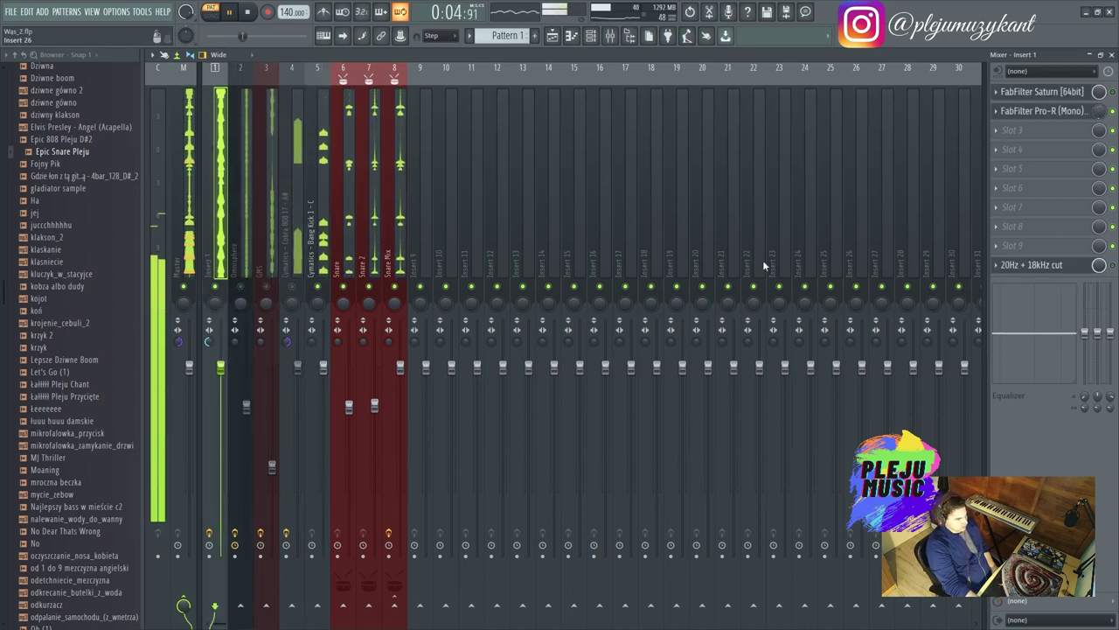
# Step: Listen to the drums against Insert 1 while stepping through the Snare, Snare 2, Snare Mix and Bang Kick 1 mixer tracks
pyautogui.click(343, 252)
pyautogui.press('Right')
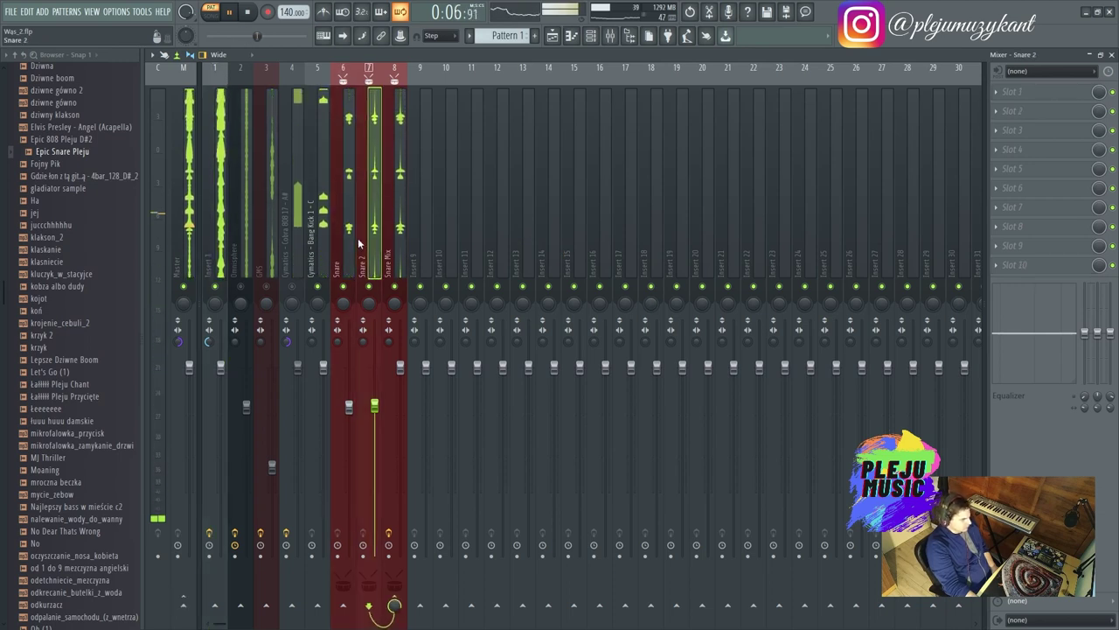
pyautogui.press('Right')
pyautogui.press('Left')
pyautogui.press('Left')
pyautogui.press('Right')
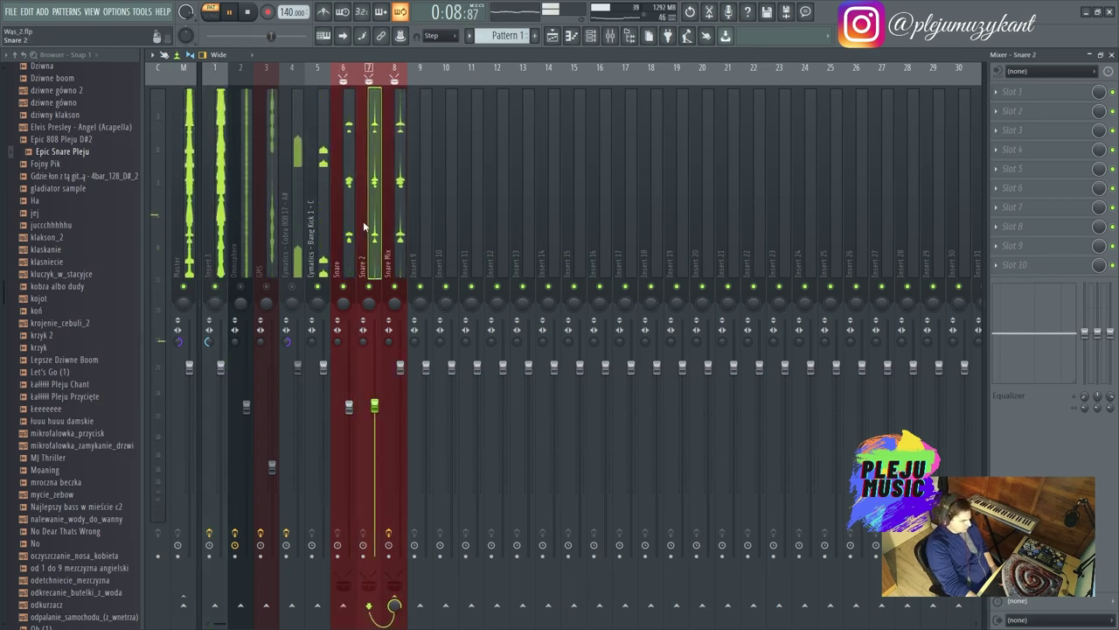
pyautogui.press('Left')
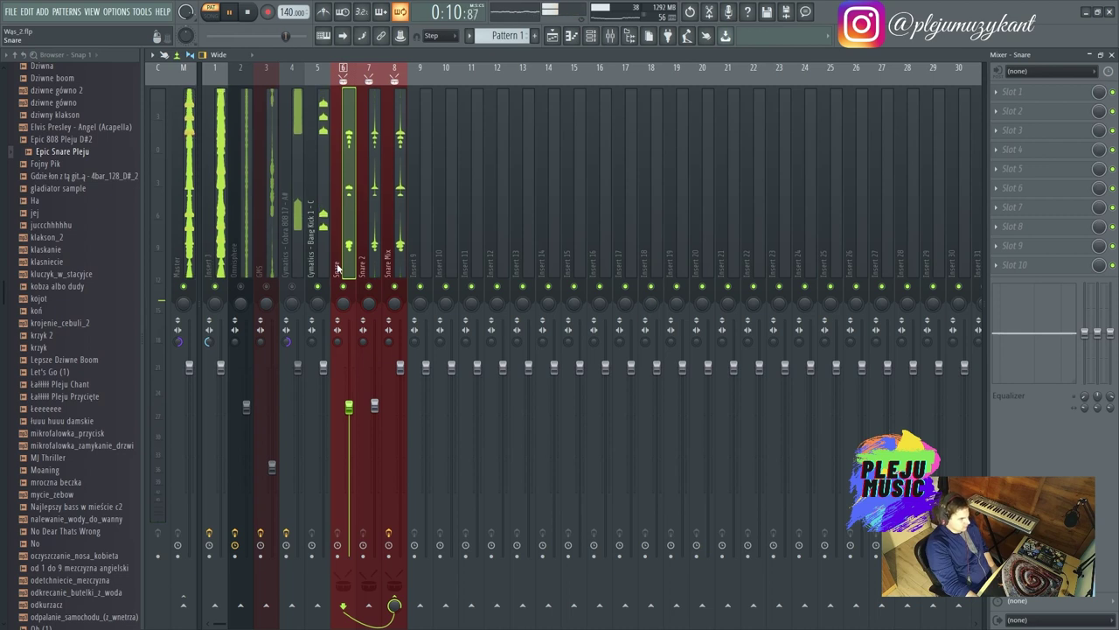
pyautogui.press('Left')
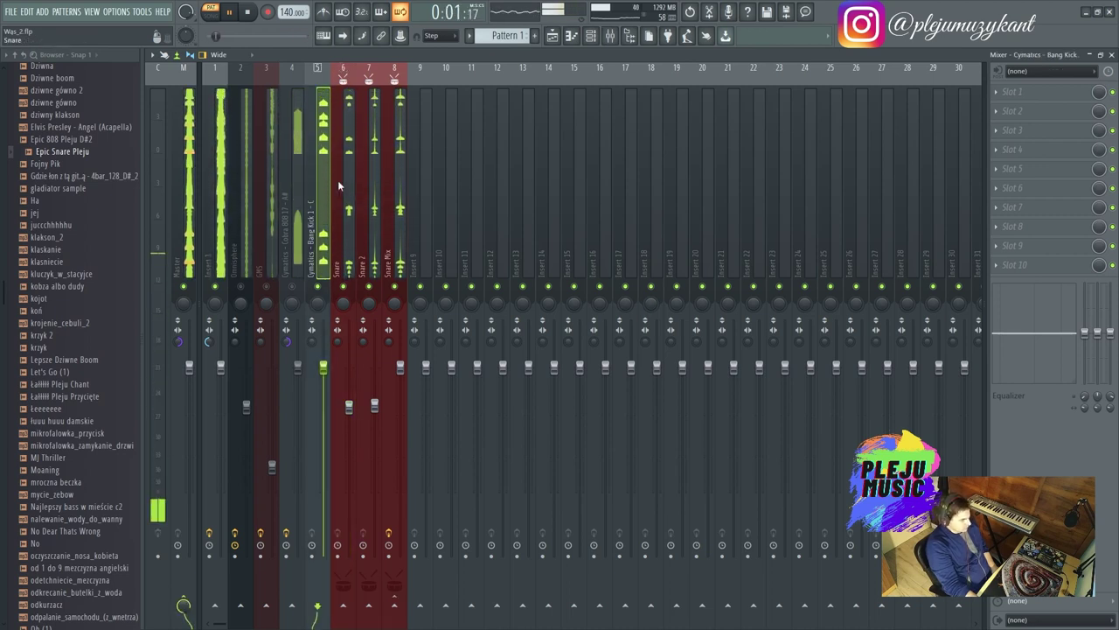
pyautogui.press('space')
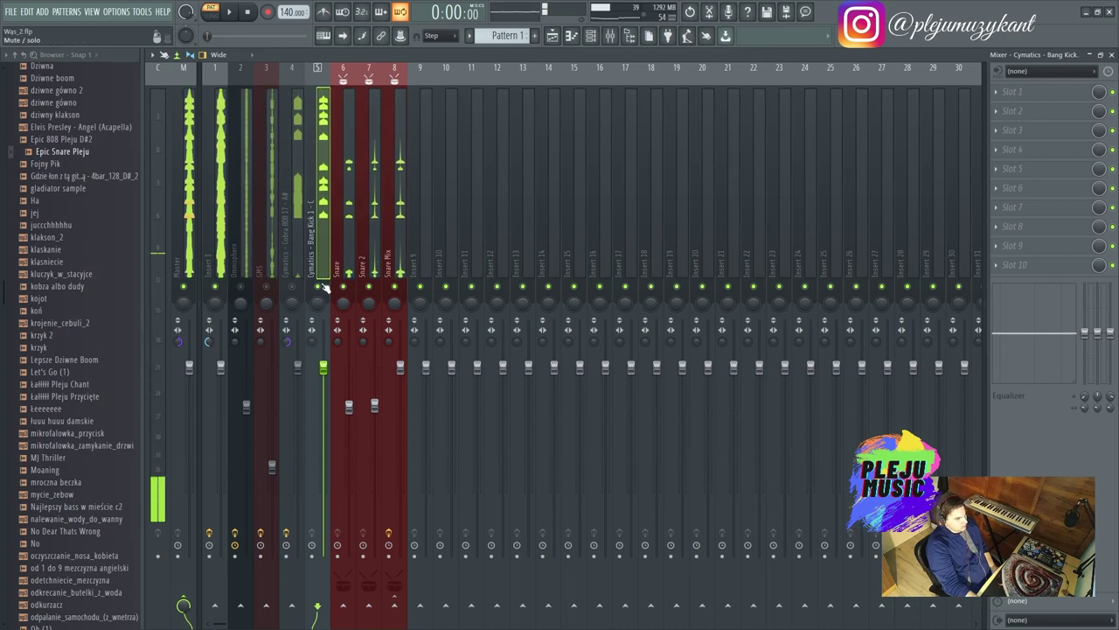
# Step: Save the project and open the Bang Kick 1 notes in the piano roll with snap set to Step
pyautogui.hotkey('ctrl', 's')
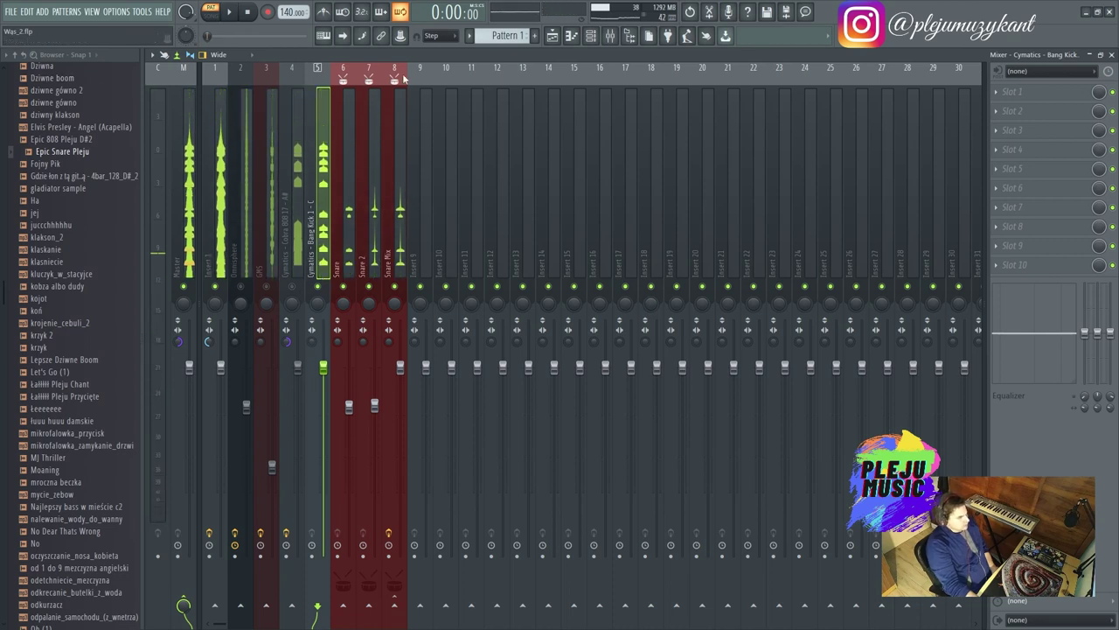
pyautogui.click(593, 35)
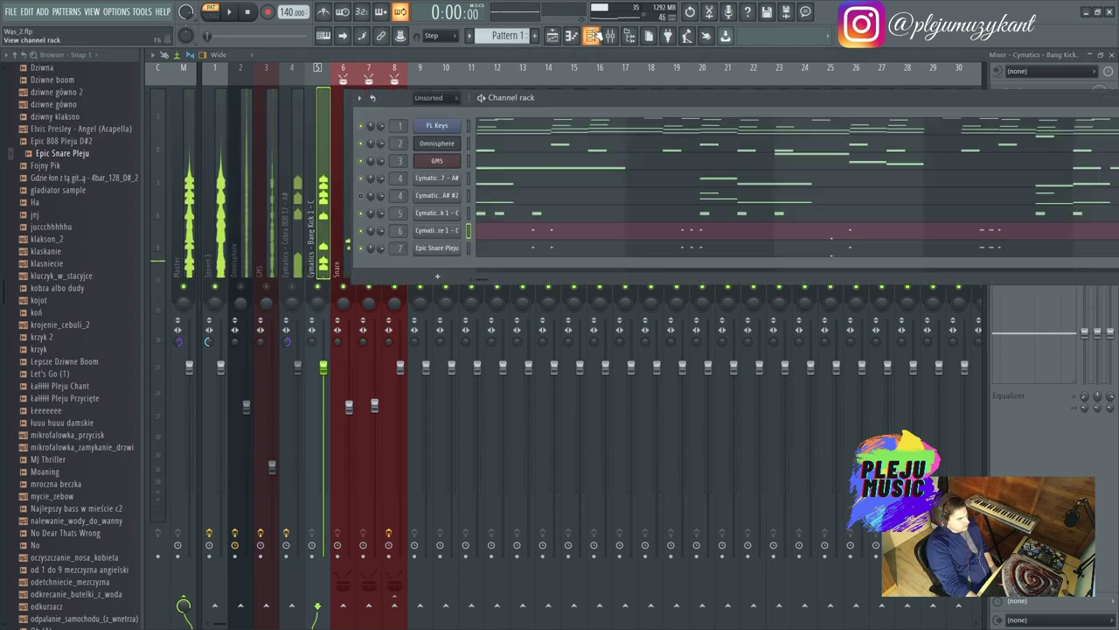
pyautogui.rightClick(444, 215)
pyautogui.click(478, 215)
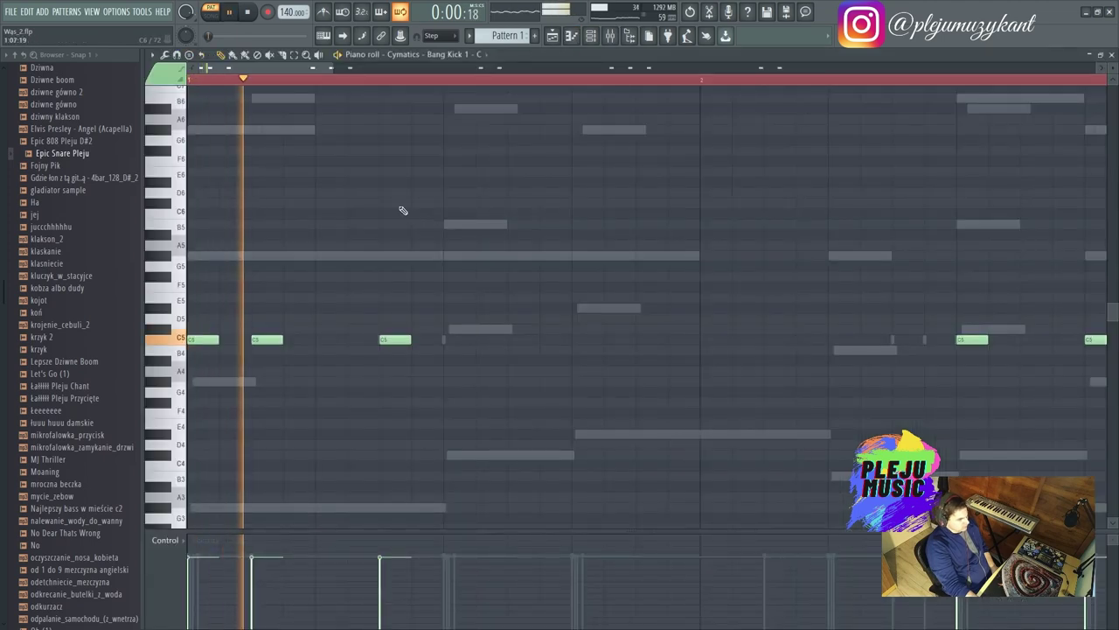
pyautogui.click(440, 35)
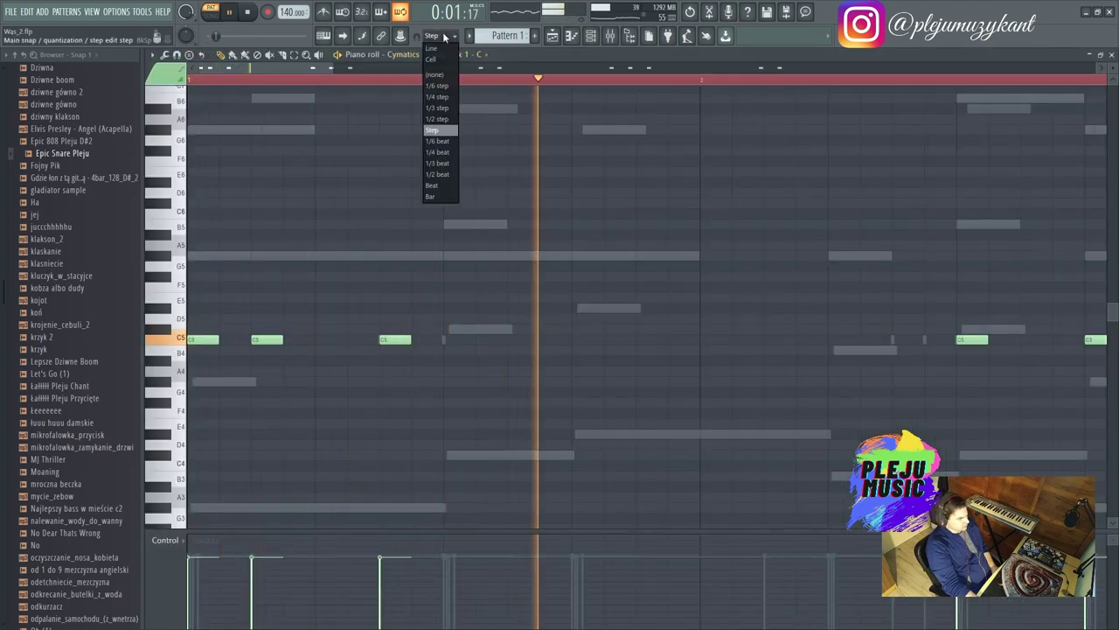
pyautogui.click(435, 131)
# Step: Try extra C5 kick notes among the first three kicks of bar 1, then remove them
pyautogui.press('space')
pyautogui.press('space')
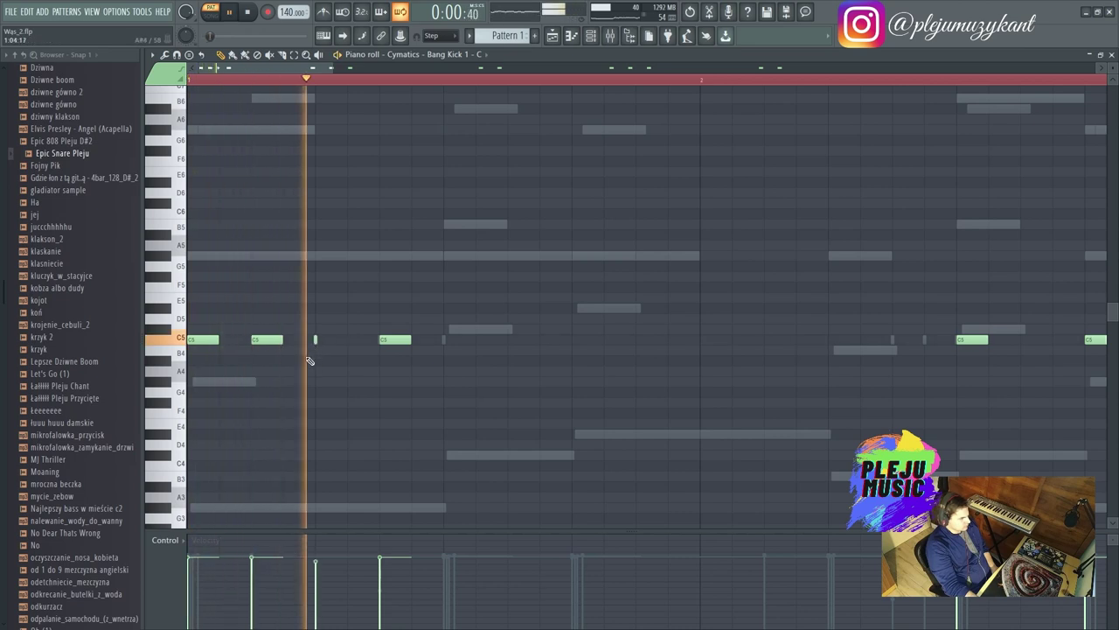
pyautogui.click(314, 339)
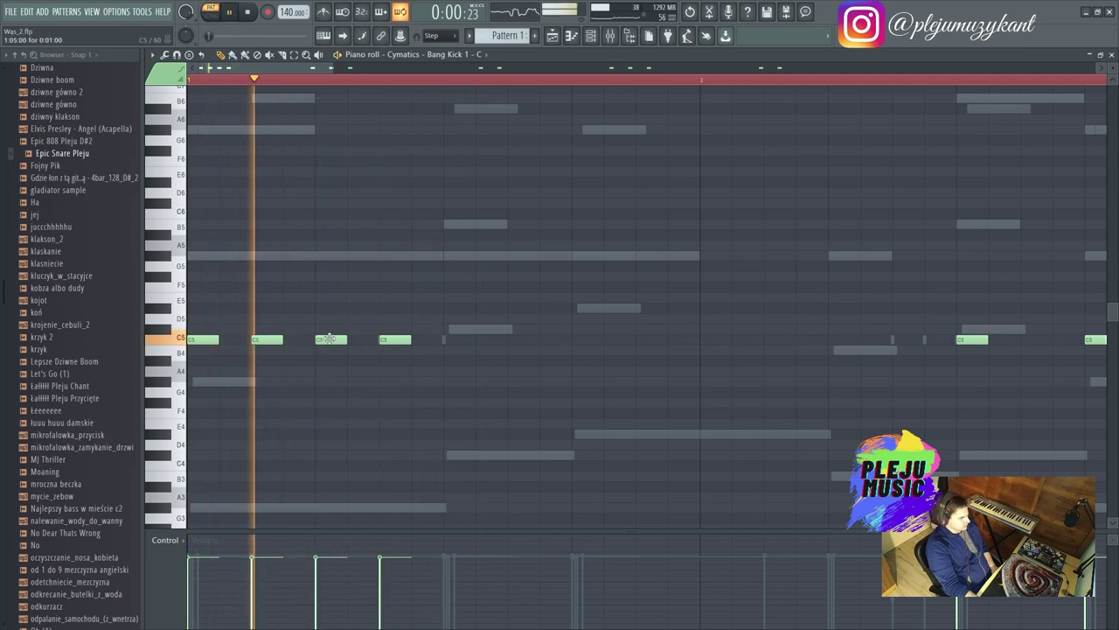
pyautogui.rightClick(323, 340)
pyautogui.press('space')
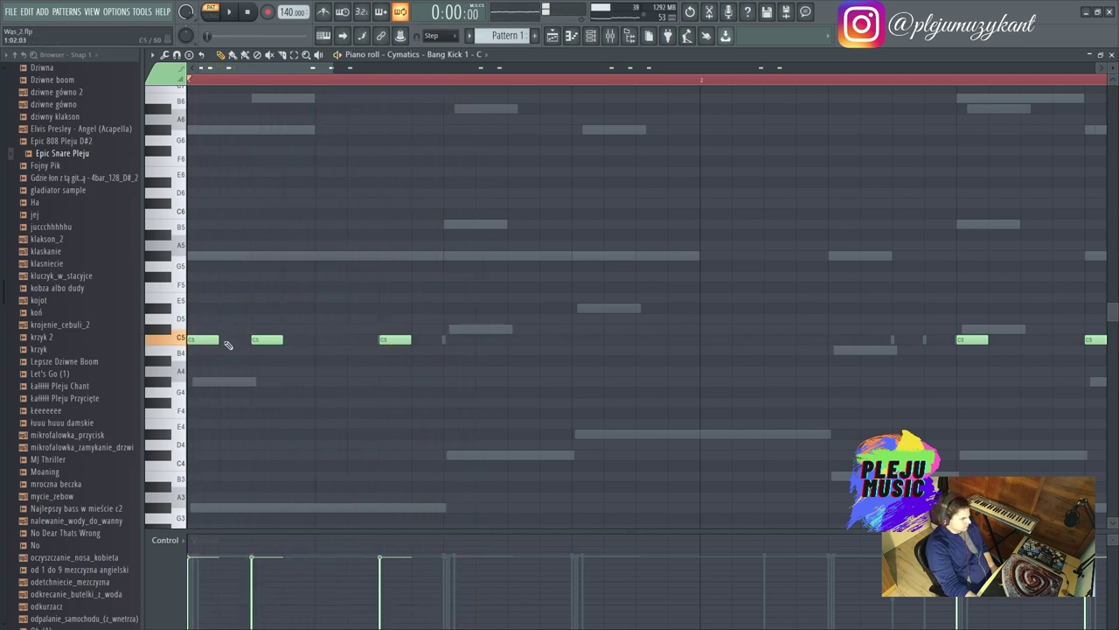
pyautogui.rightClick(236, 341)
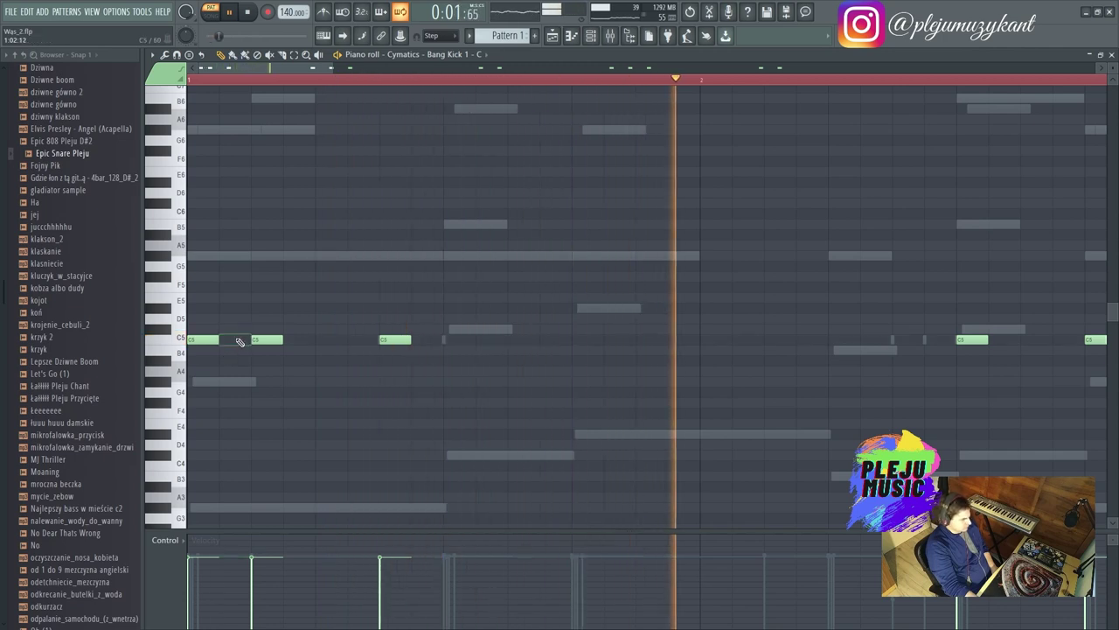
# Step: Add three B4 kick notes spaced at 1/3 beat on the last beat of bar 3 and play the pattern
pyautogui.press('space')
pyautogui.press('space')
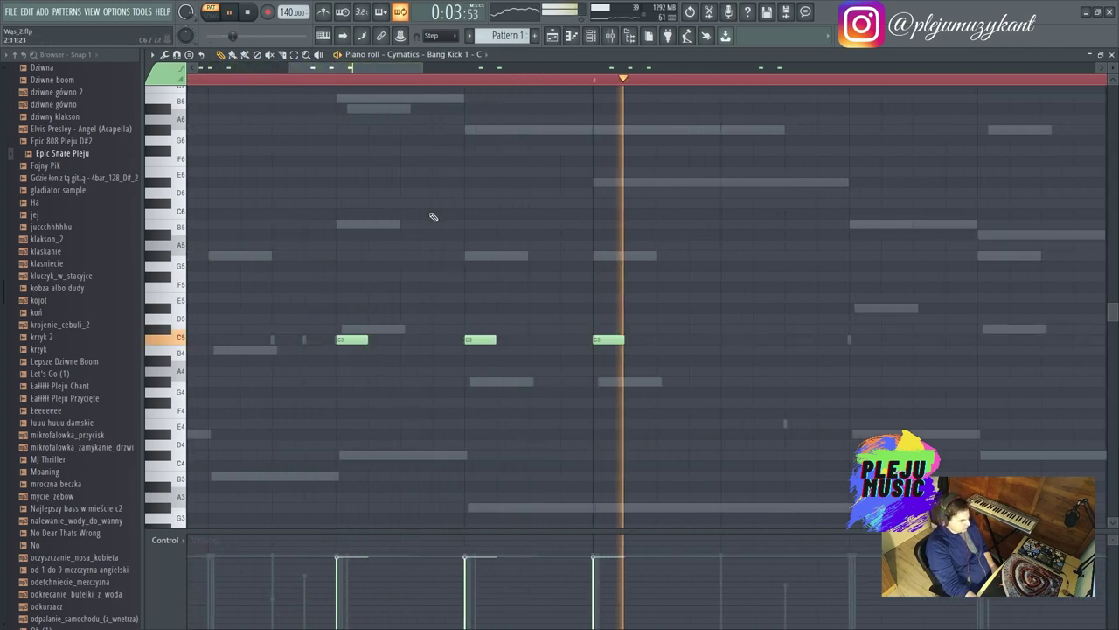
pyautogui.press('space')
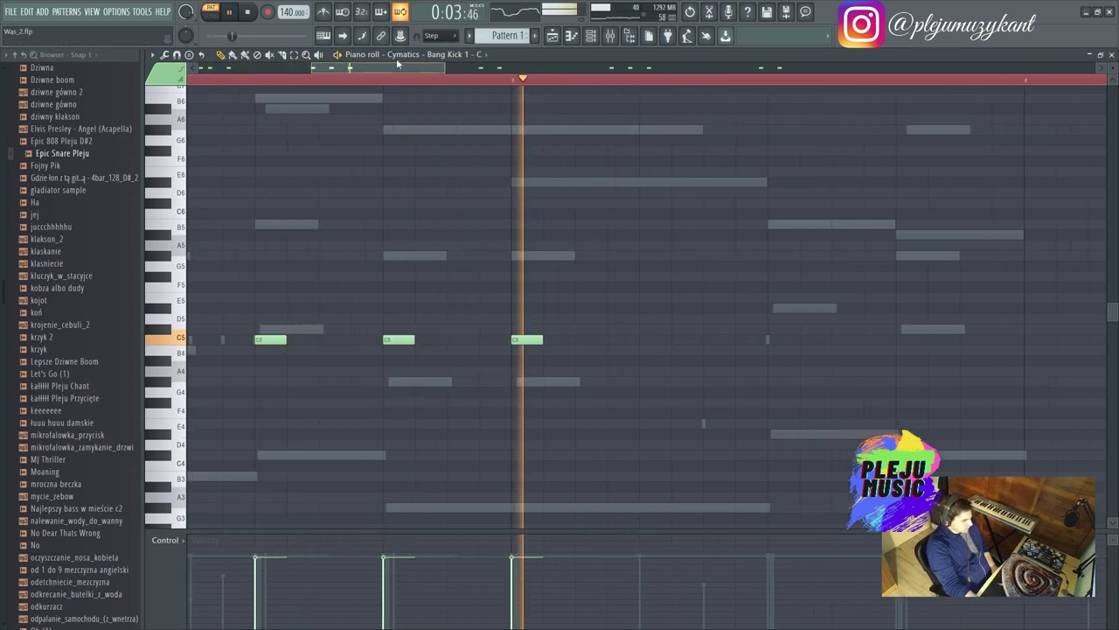
pyautogui.press('space')
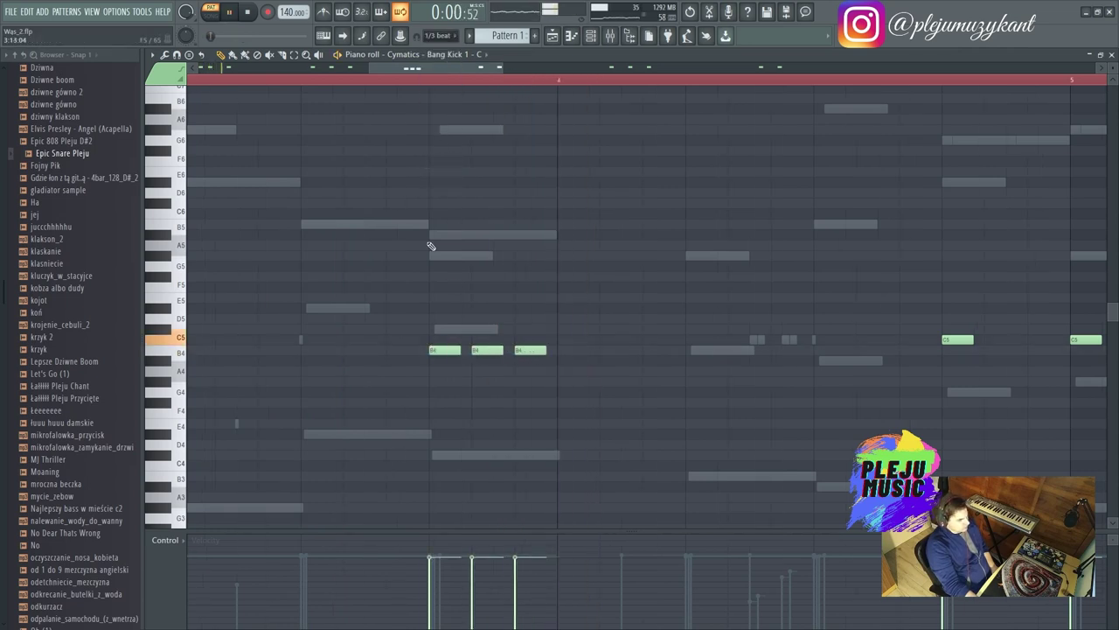
pyautogui.click(411, 55)
pyautogui.click(411, 57)
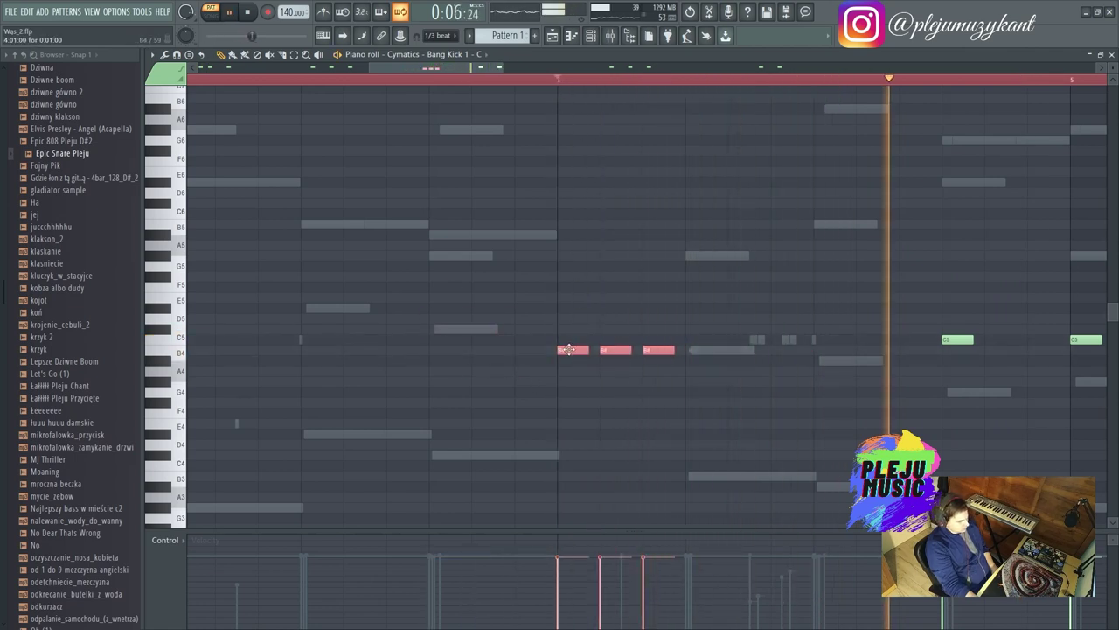
pyautogui.moveTo(581, 350); pyautogui.dragTo(453, 348)
pyautogui.press('space')
pyautogui.press('space')
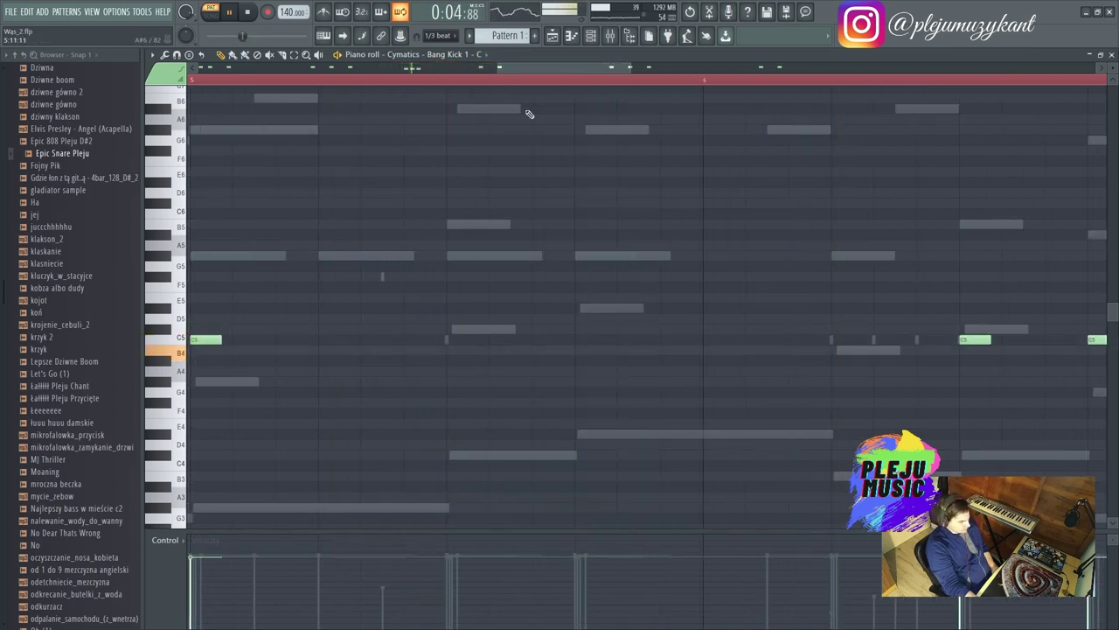
# Step: Add a C5 kick note on the last beat of bar 5
pyautogui.moveTo(546, 69); pyautogui.dragTo(598, 58)
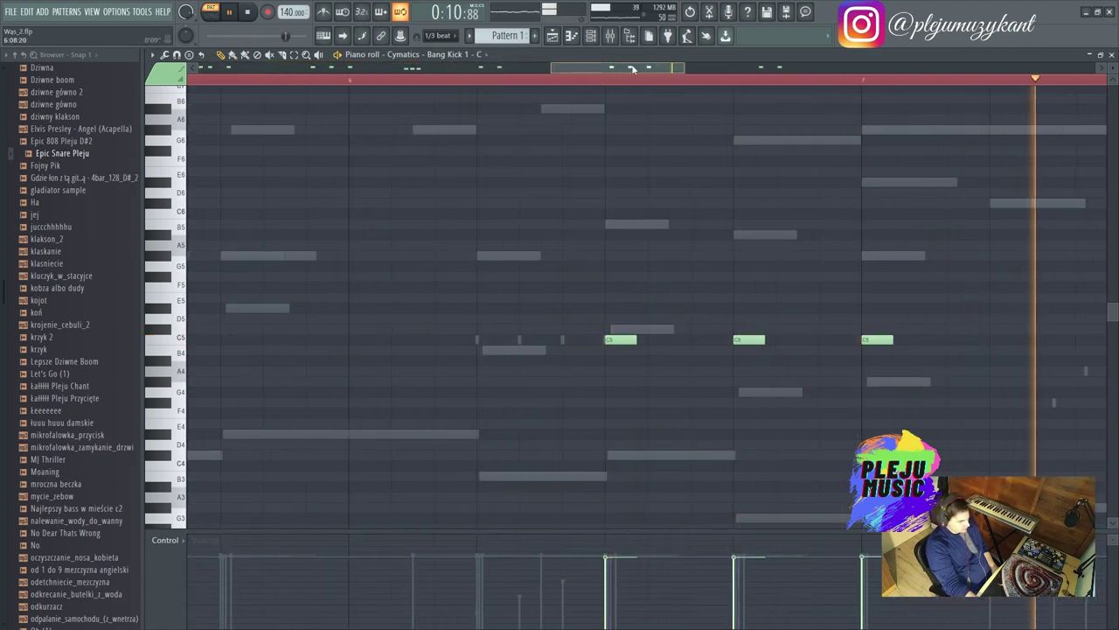
pyautogui.click(577, 339)
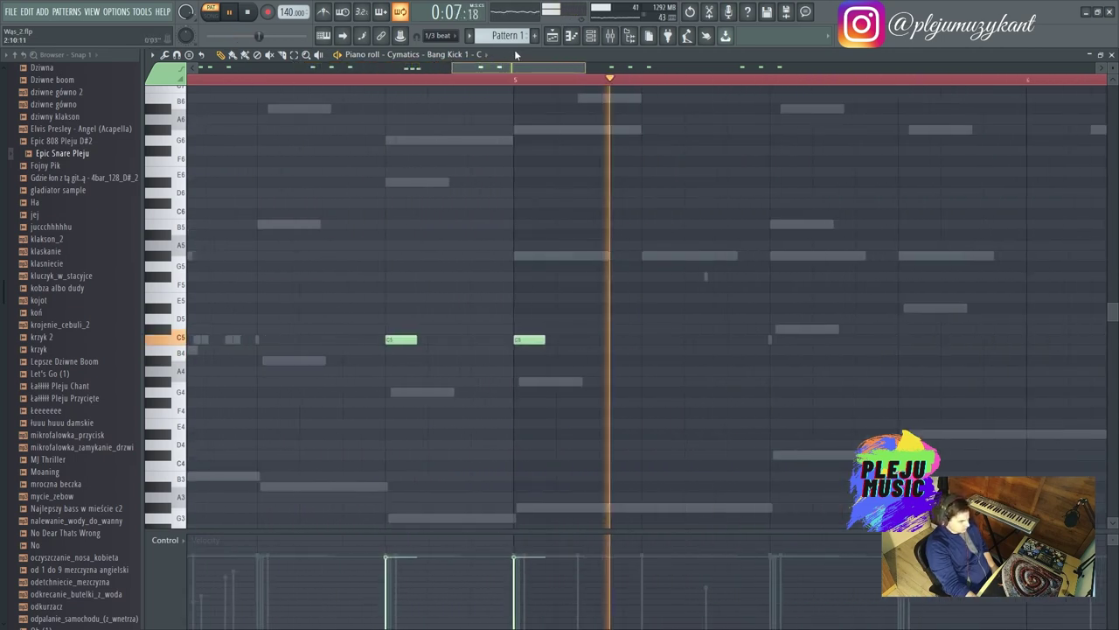
pyautogui.click(753, 341)
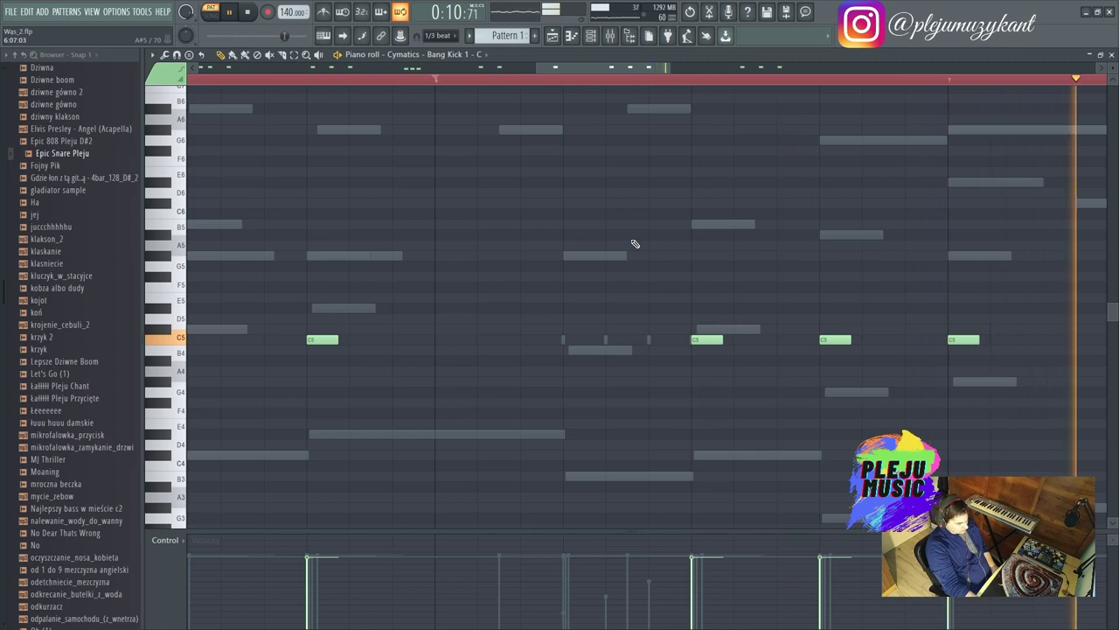
# Step: Mute Insert 1, unmute the Cobra 808 mixer track and play the pattern from the start
pyautogui.click(609, 37)
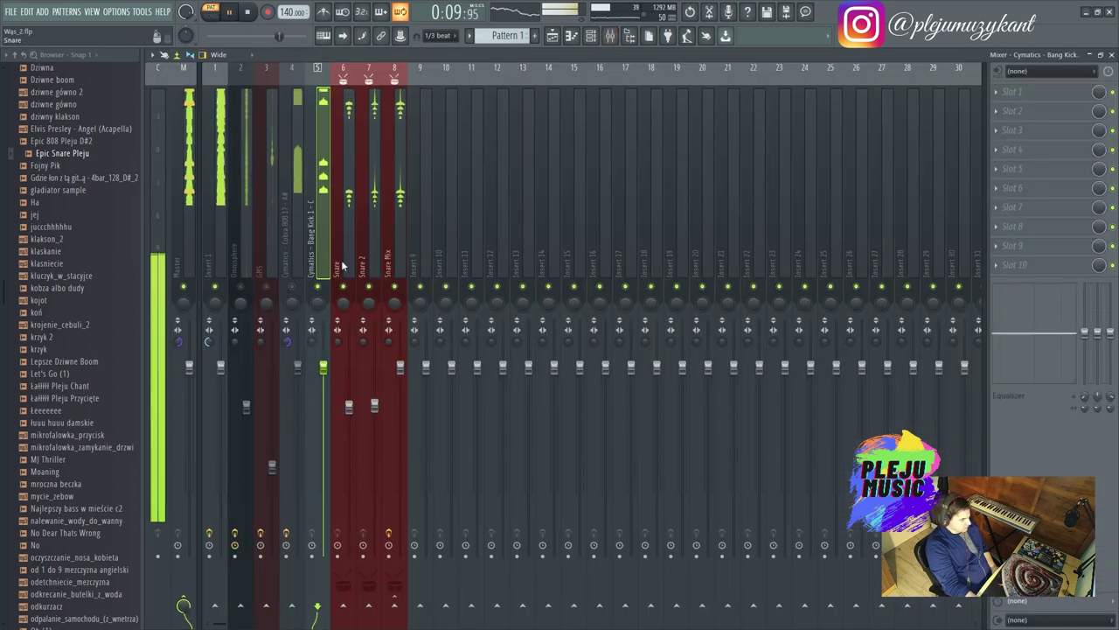
pyautogui.press('space')
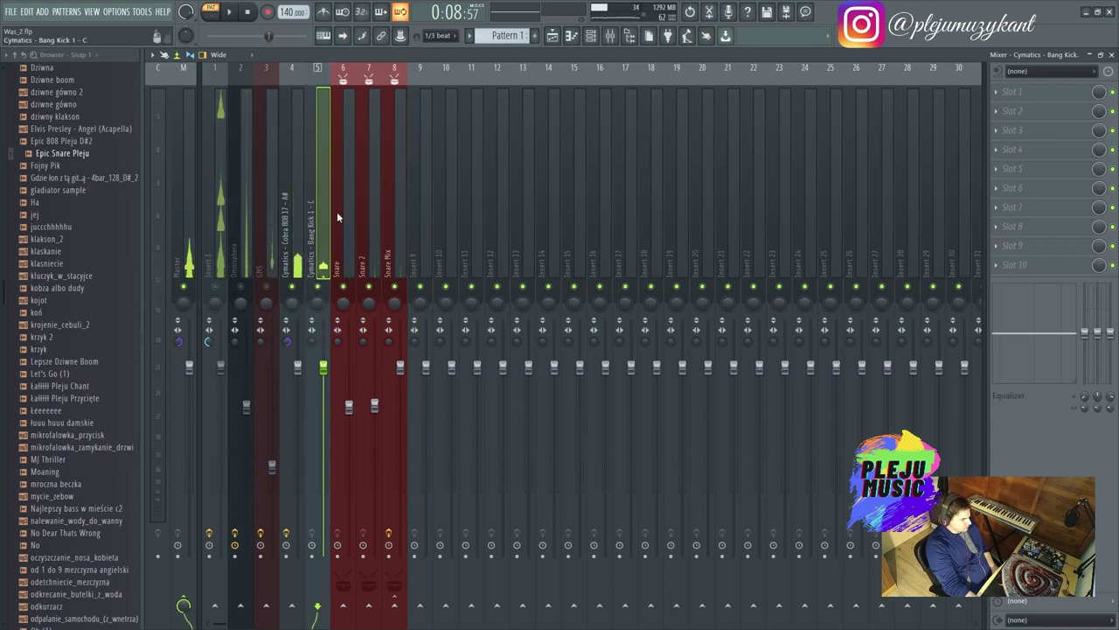
pyautogui.click(231, 12)
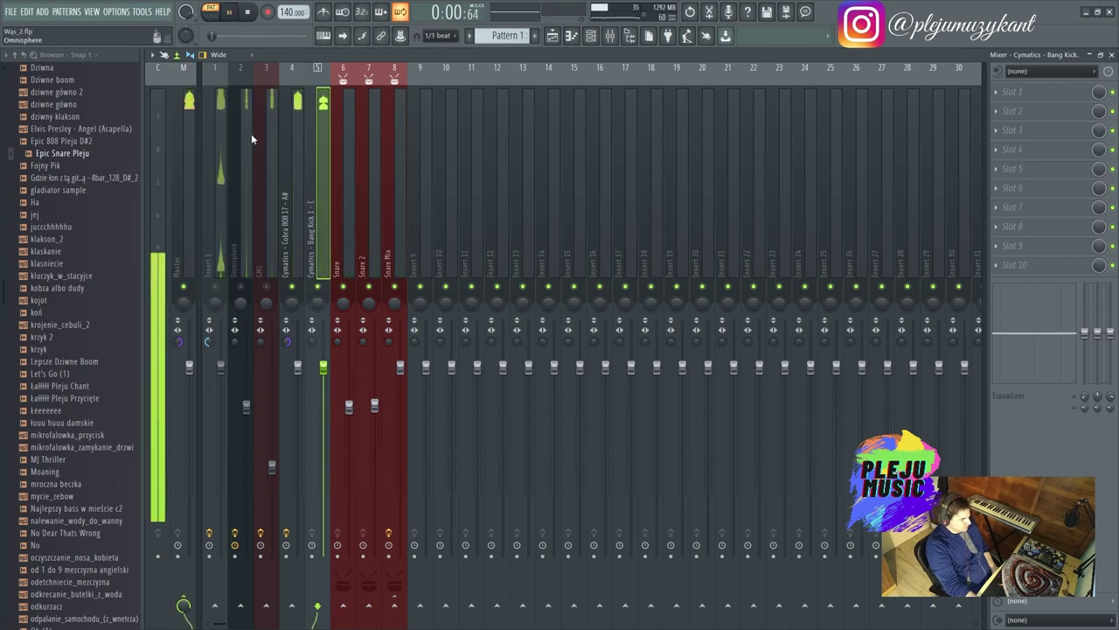
# Step: Reopen the Bang Kick 1 notes in the piano roll and raise the three B4 kicks at the end of bar 3 to C5
pyautogui.click(592, 36)
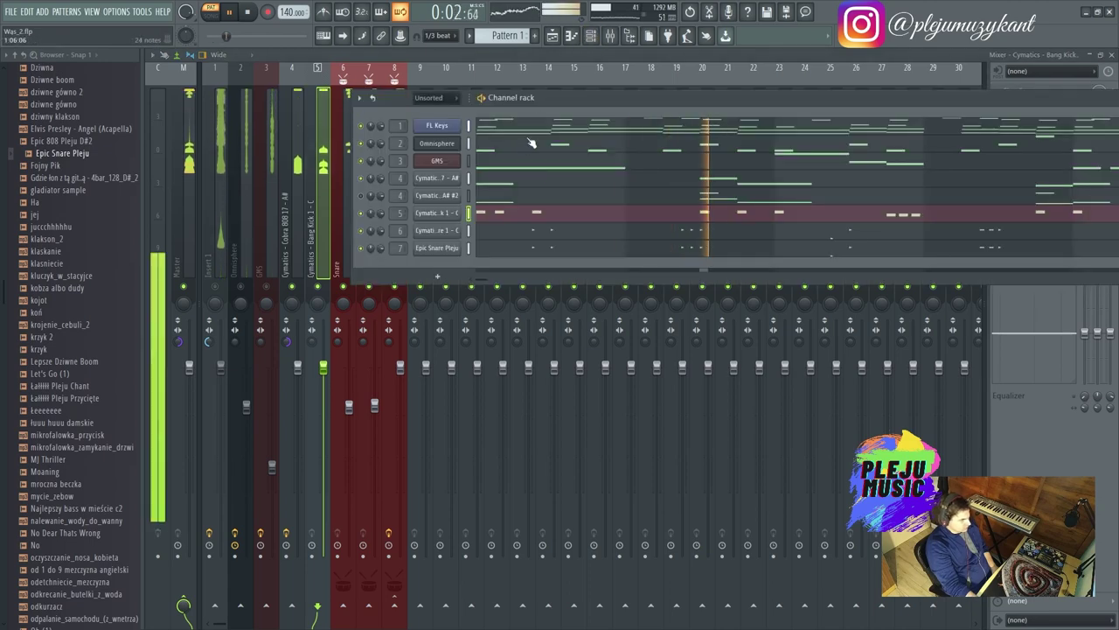
pyautogui.press('F6')
pyautogui.press('F6')
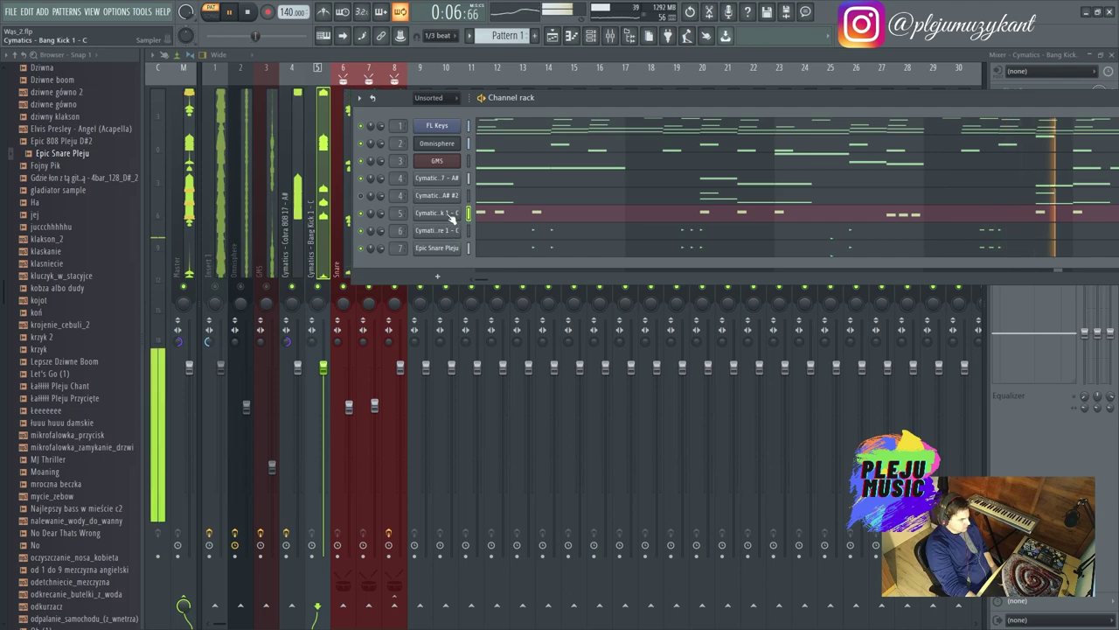
pyautogui.rightClick(414, 210)
pyautogui.click(475, 214)
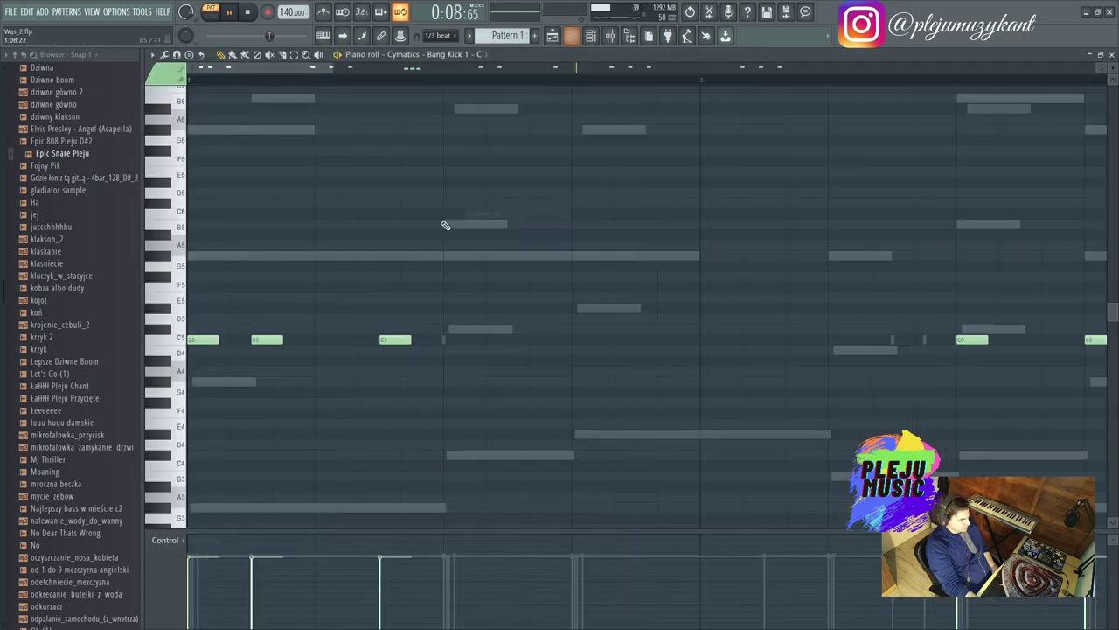
pyautogui.moveTo(338, 72); pyautogui.dragTo(823, 66)
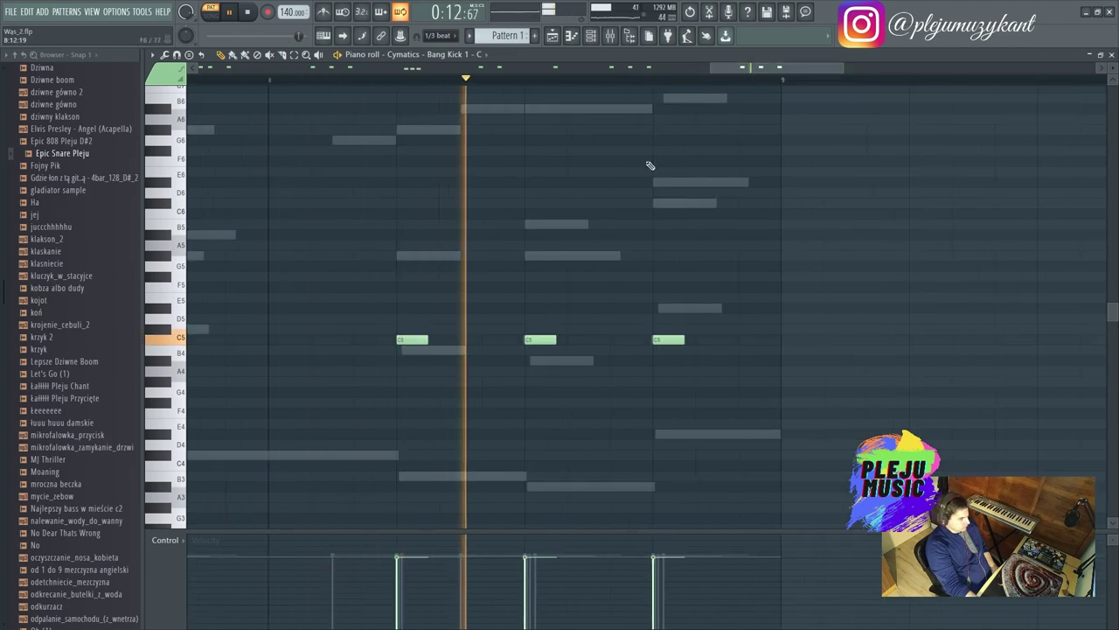
pyautogui.moveTo(750, 91); pyautogui.dragTo(214, 78)
pyautogui.scroll(-4, 445, 250)
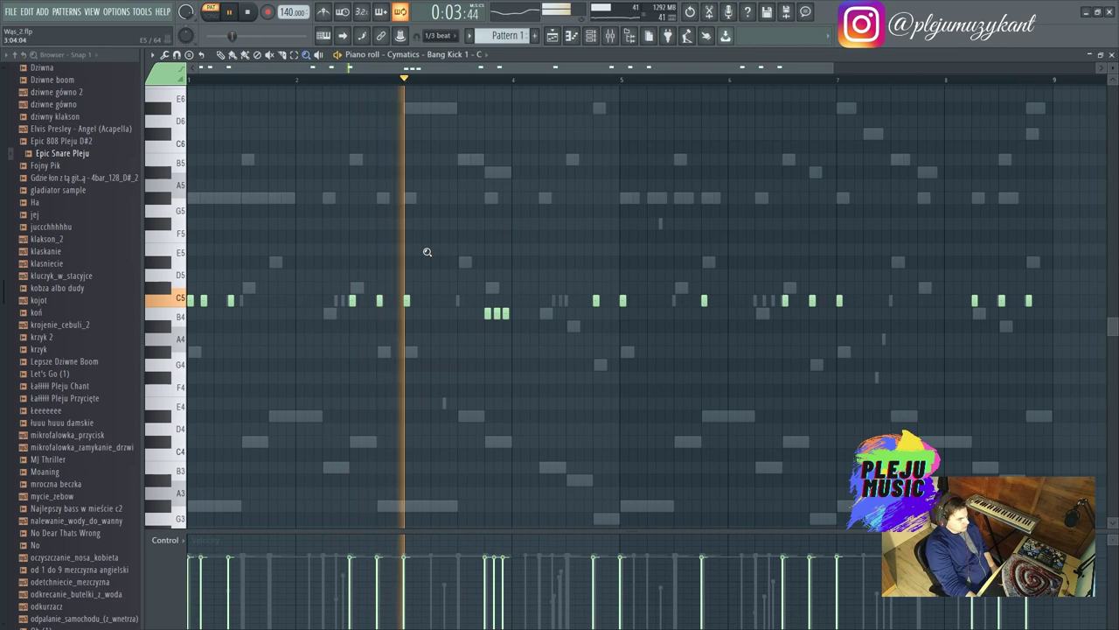
pyautogui.rightClick(432, 305)
pyautogui.moveTo(486, 333)
pyautogui.press('Escape')
pyautogui.moveTo(509, 313); pyautogui.dragTo(482, 305)
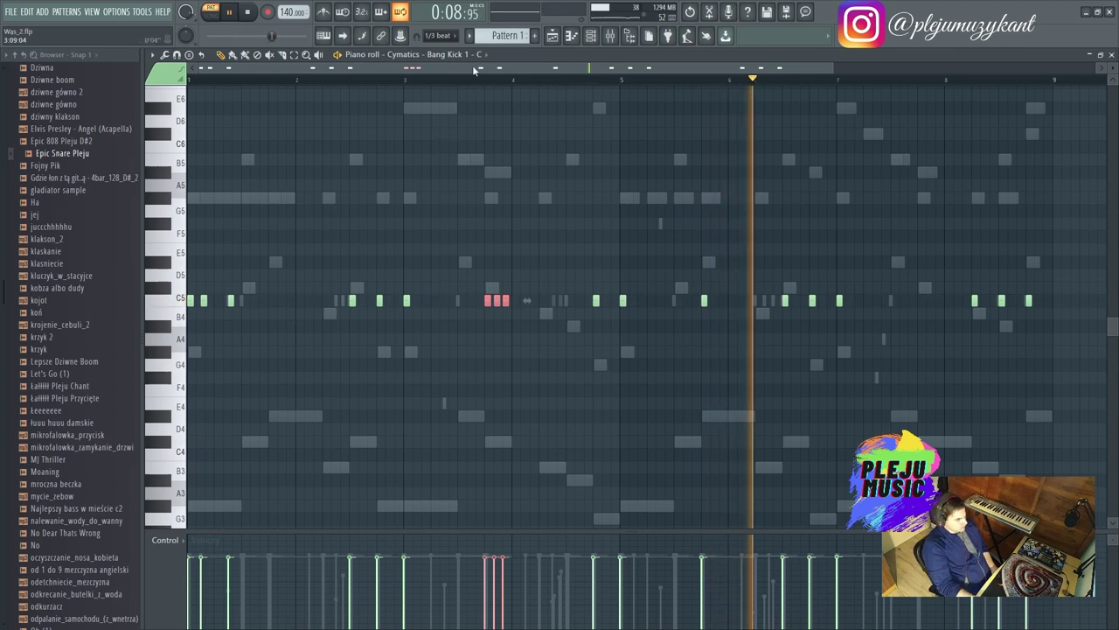
# Step: Audition bars 2 to 3 and try removing the C5 kick on bar 2's last beat, putting it back at the same spot
pyautogui.moveTo(475, 70); pyautogui.dragTo(310, 70)
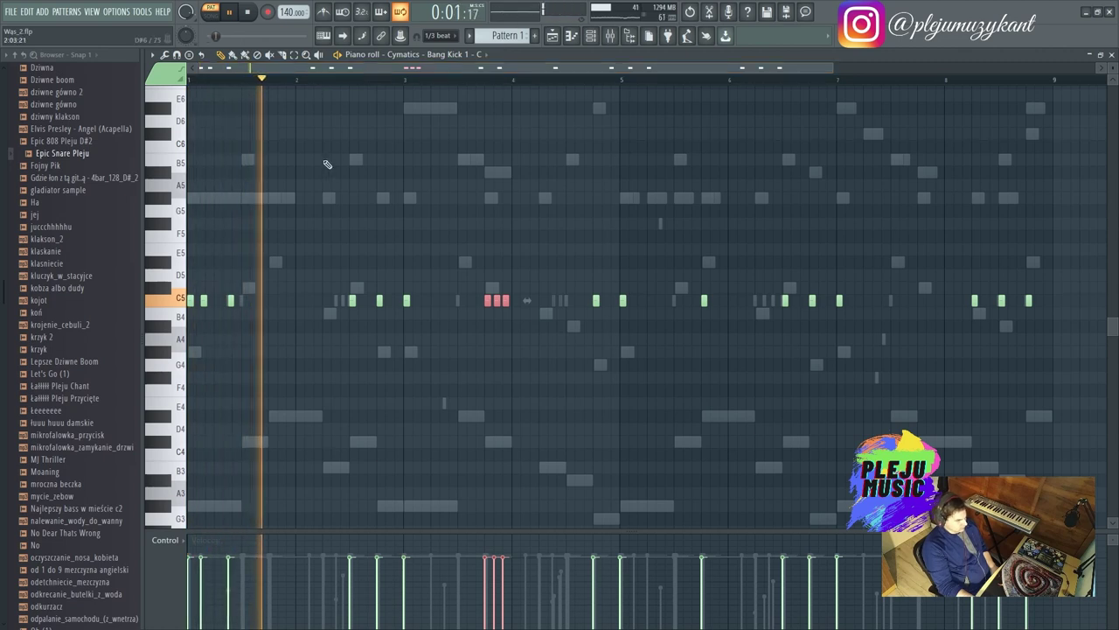
pyautogui.press('z')
pyautogui.click(356, 312)
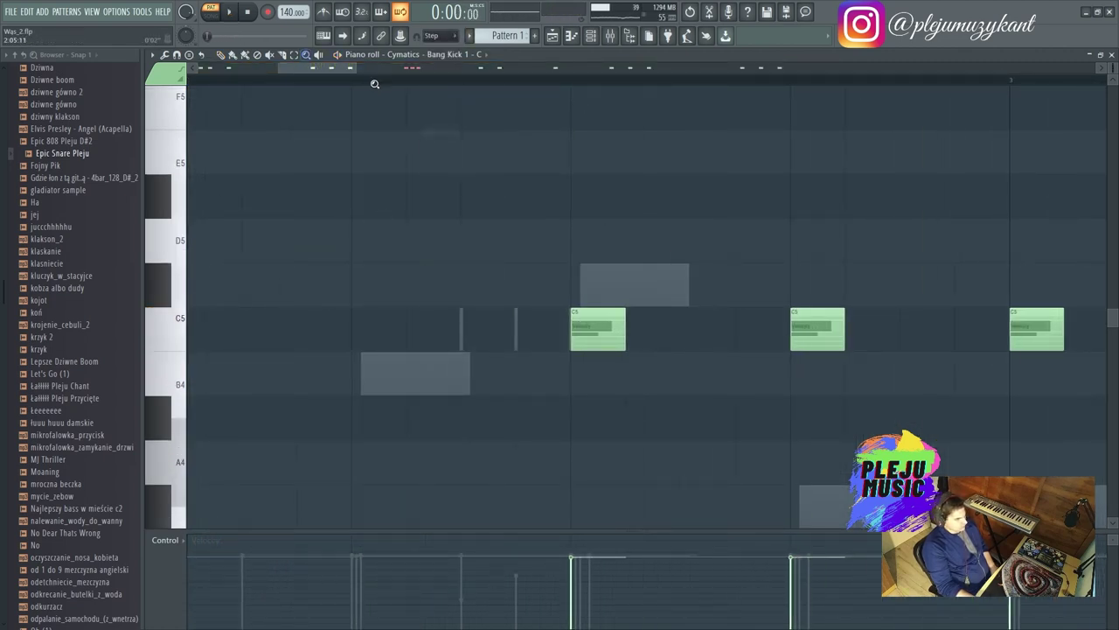
pyautogui.moveTo(356, 67); pyautogui.dragTo(392, 72)
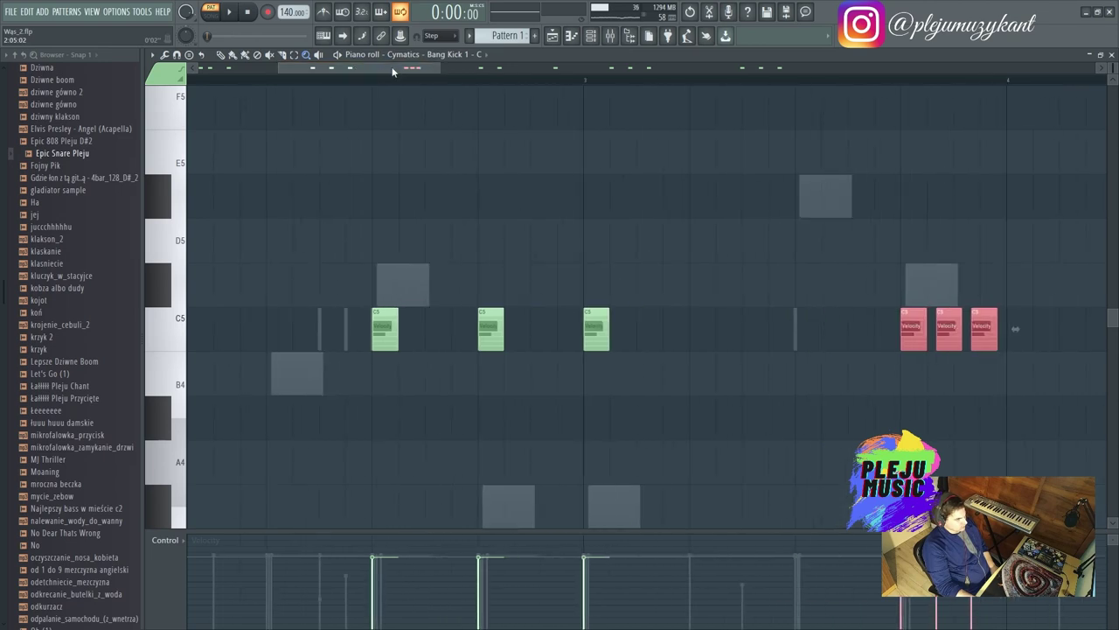
pyautogui.rightClick(271, 84)
pyautogui.click(273, 88)
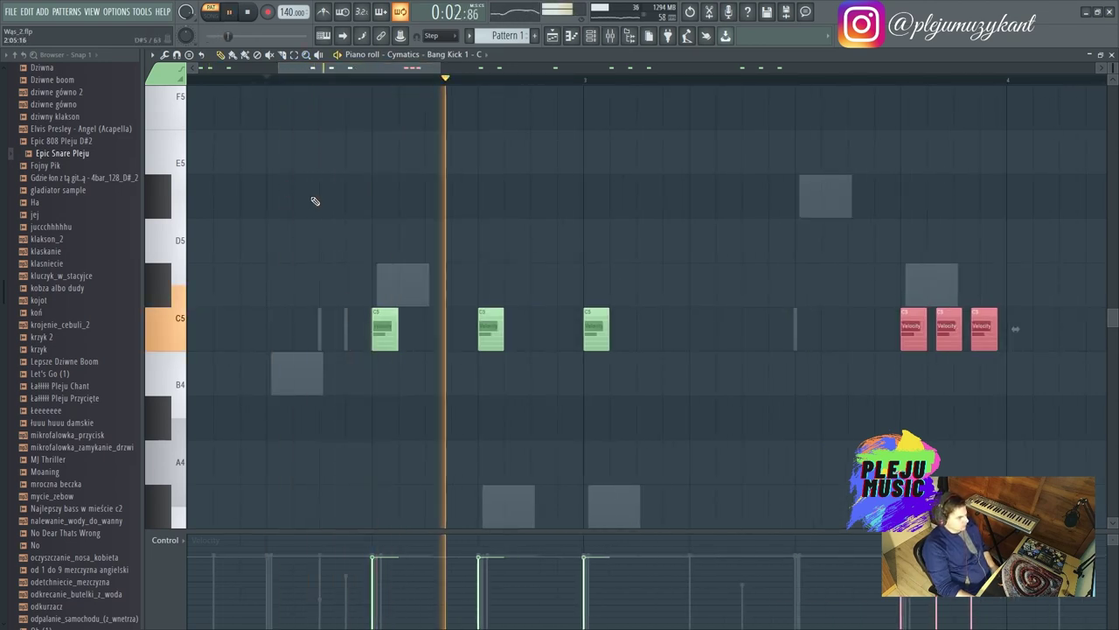
pyautogui.rightClick(486, 325)
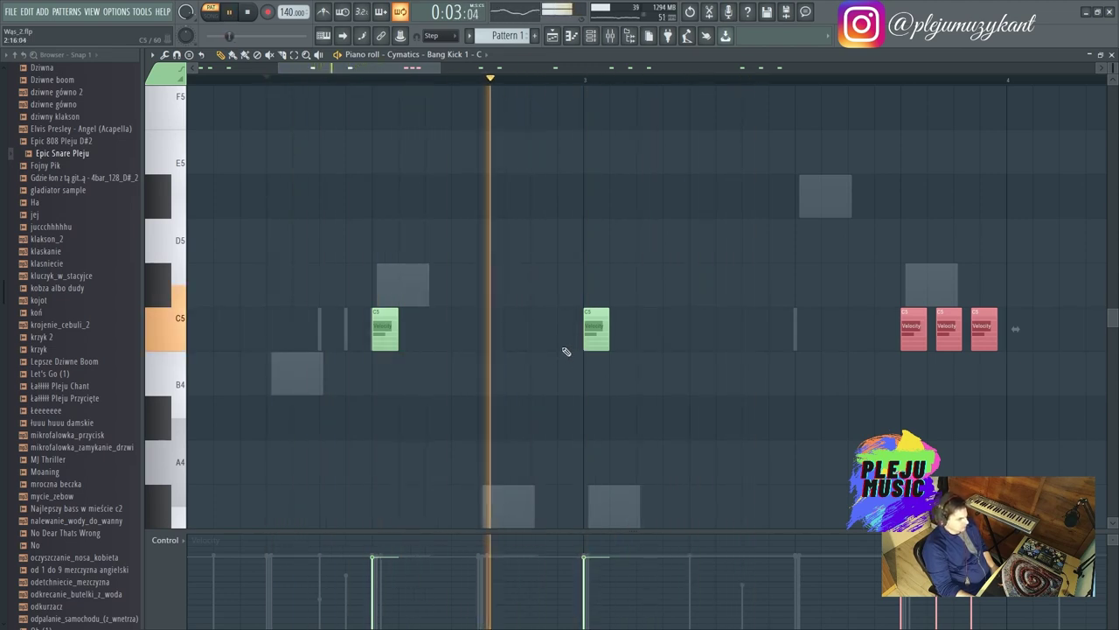
pyautogui.click(484, 330)
# Step: Try extra C5 kicks in bar 4, first from beat 3 and instead as a run of consecutive one-step kicks on beat 4
pyautogui.moveTo(405, 73); pyautogui.dragTo(488, 72)
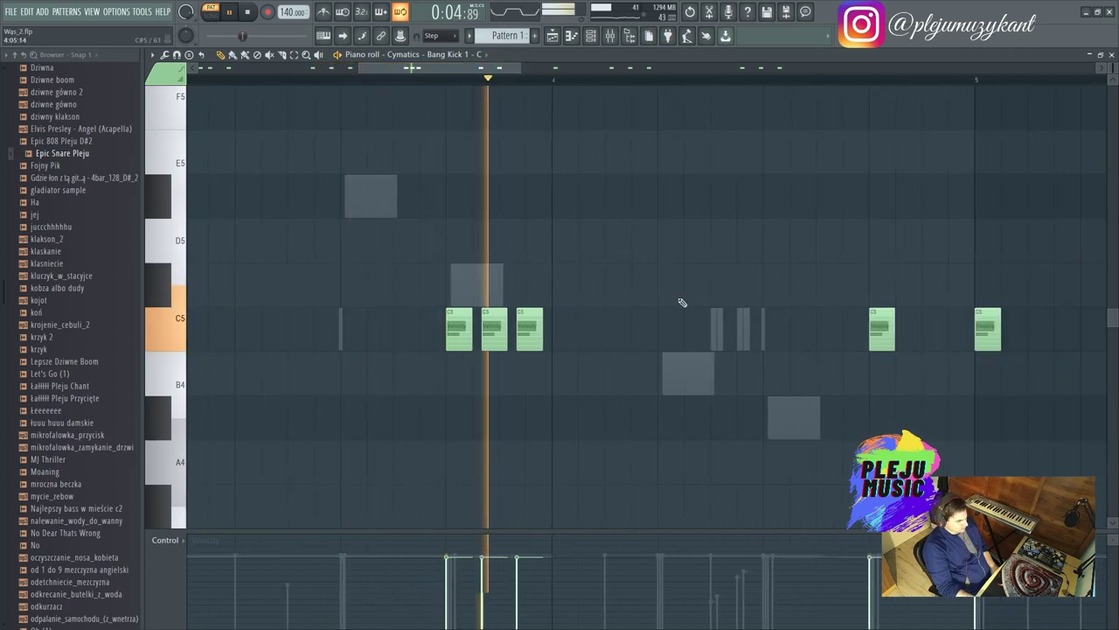
pyautogui.click(773, 332)
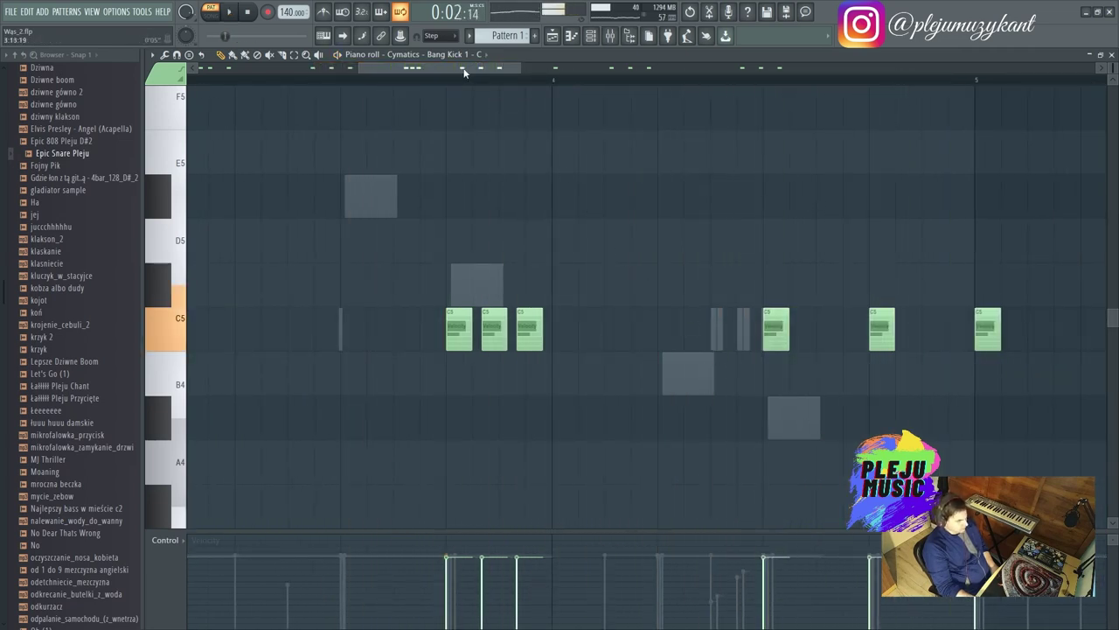
pyautogui.moveTo(463, 70); pyautogui.dragTo(493, 75)
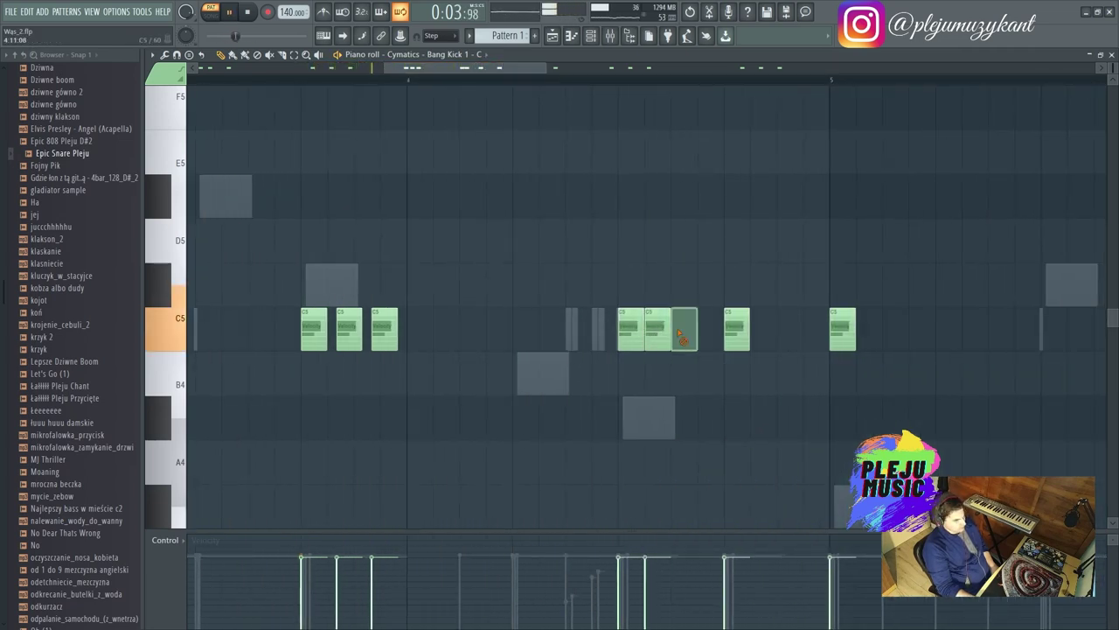
pyautogui.click(762, 338)
pyautogui.click(789, 339)
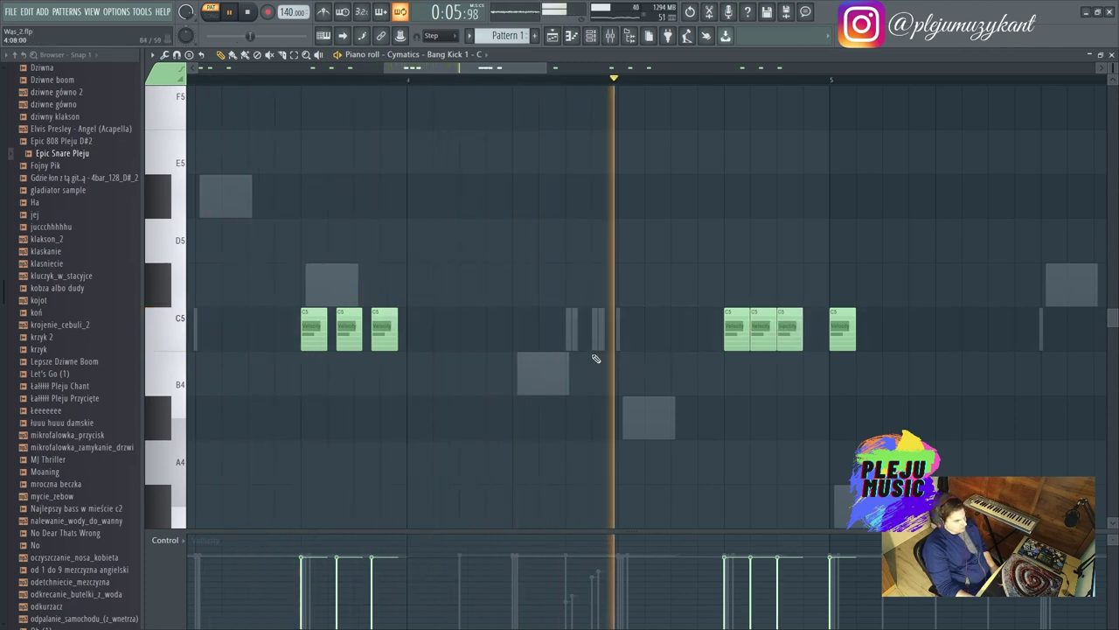
# Step: Fill the gap between bar 5's last beat and bar 6 with two more C5 kicks at 1/3 beat spacing
pyautogui.moveTo(425, 68); pyautogui.dragTo(560, 43)
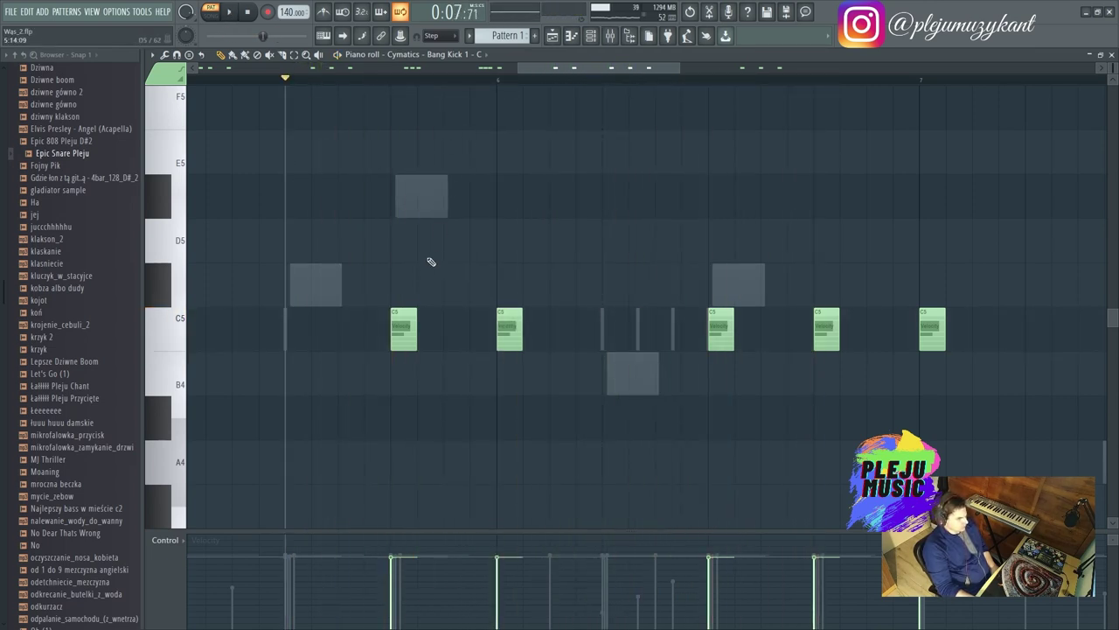
pyautogui.click(432, 34)
pyautogui.click(444, 164)
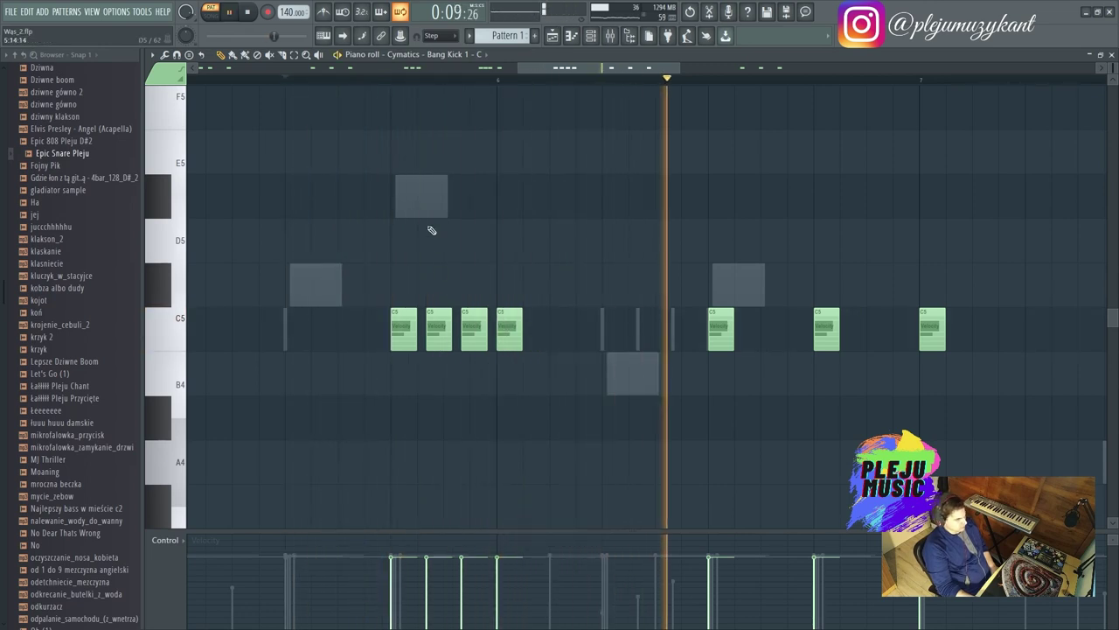
# Step: Try a 1/2 step snap for the kicks around bar 8 and return the snap to Step
pyautogui.moveTo(551, 67); pyautogui.dragTo(707, 59)
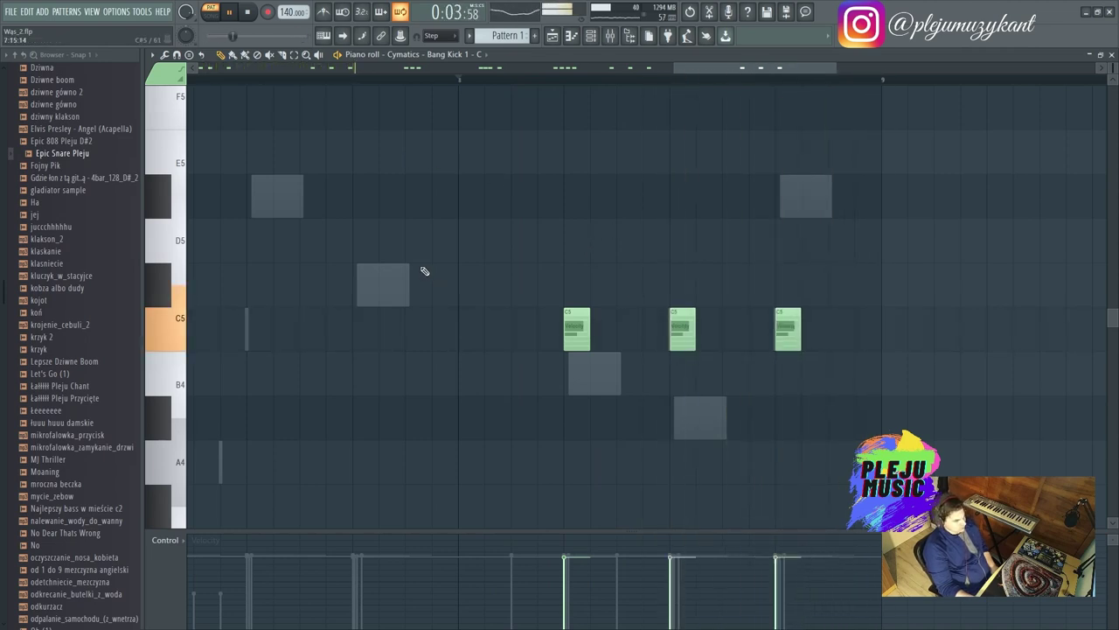
pyautogui.click(438, 119)
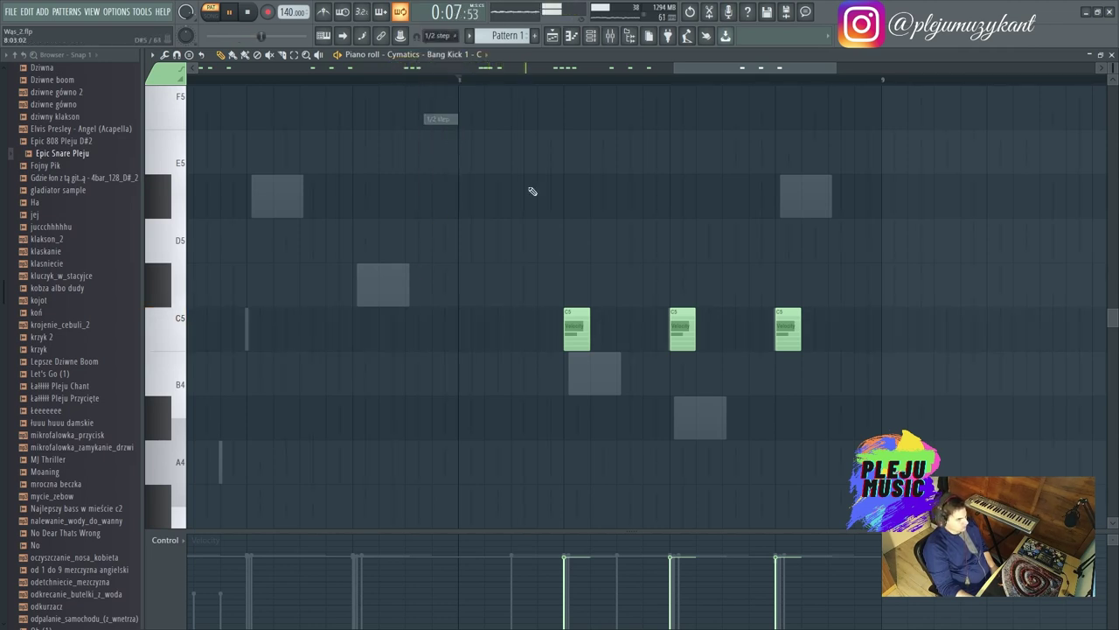
pyautogui.click(437, 35)
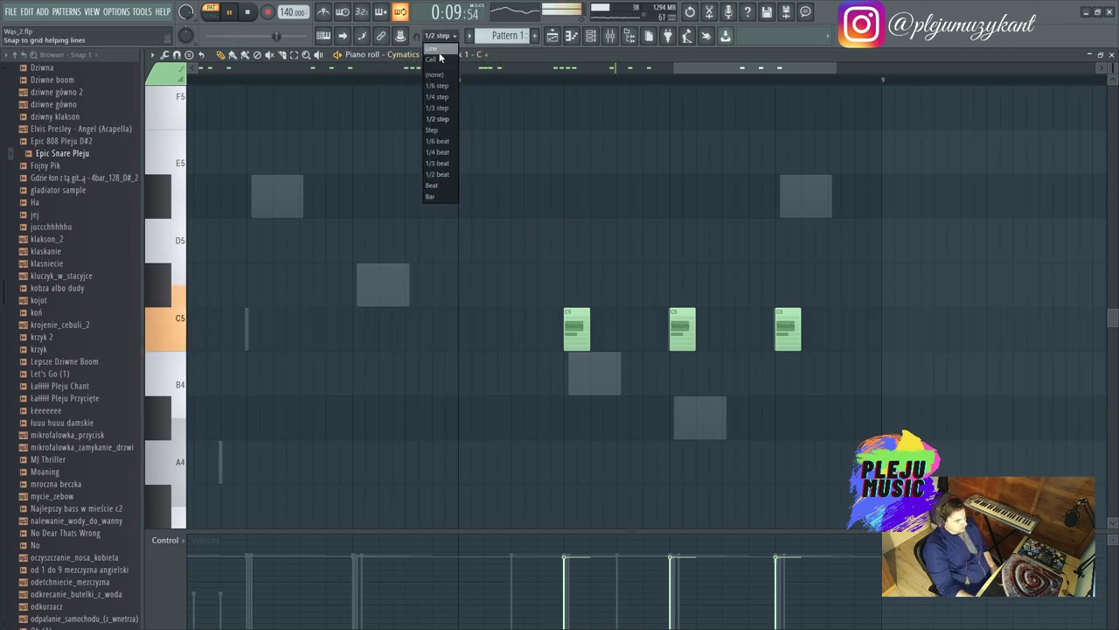
# Step: Delete the four C5 kicks running from bar 5's last beat to the start of bar 6 and replay the passage
pyautogui.moveTo(689, 70); pyautogui.dragTo(534, 69)
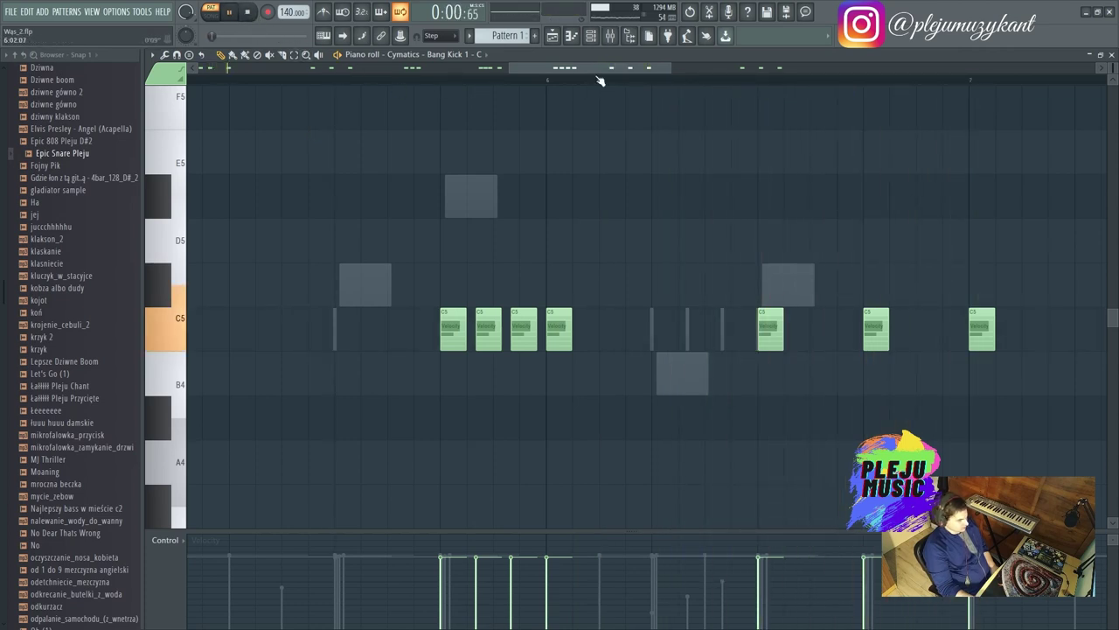
pyautogui.moveTo(674, 68); pyautogui.dragTo(460, 64)
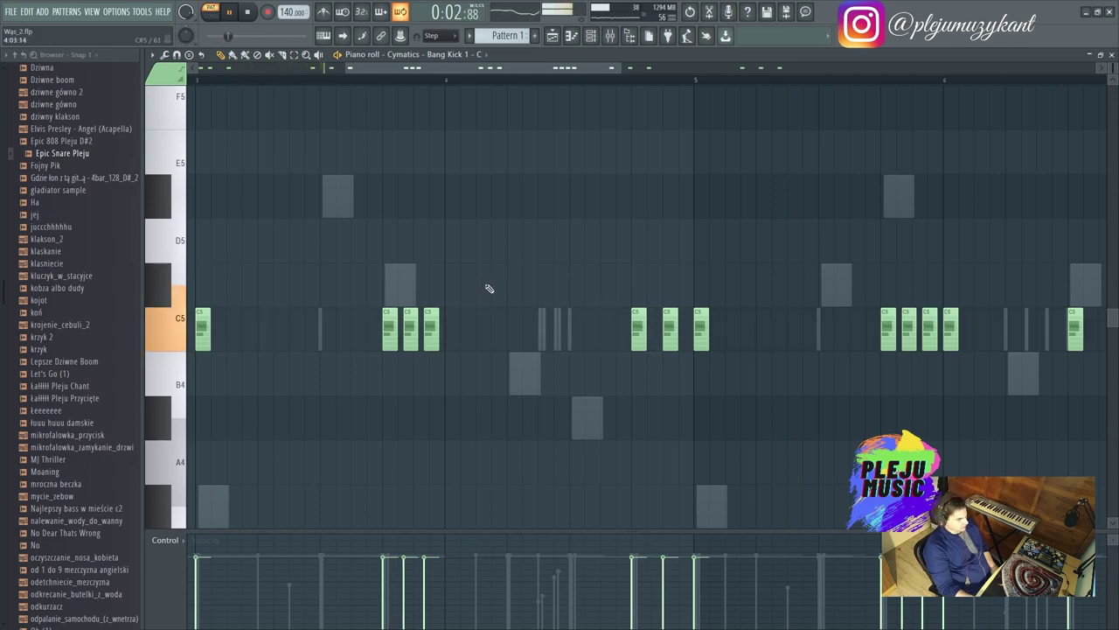
pyautogui.moveTo(384, 69); pyautogui.dragTo(451, 79)
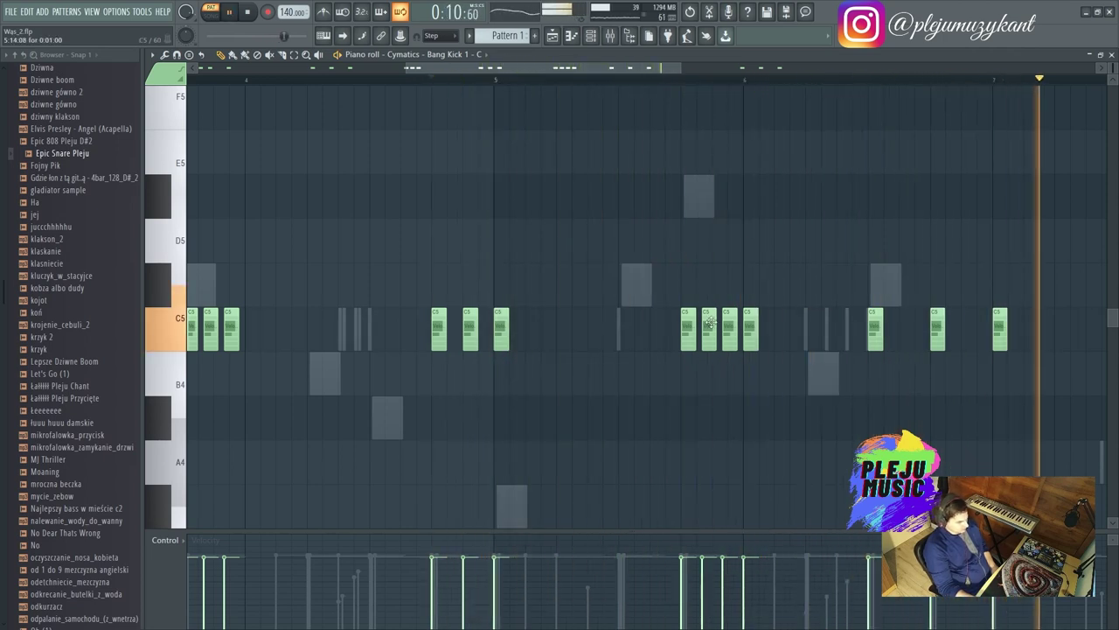
pyautogui.rightClick(726, 323)
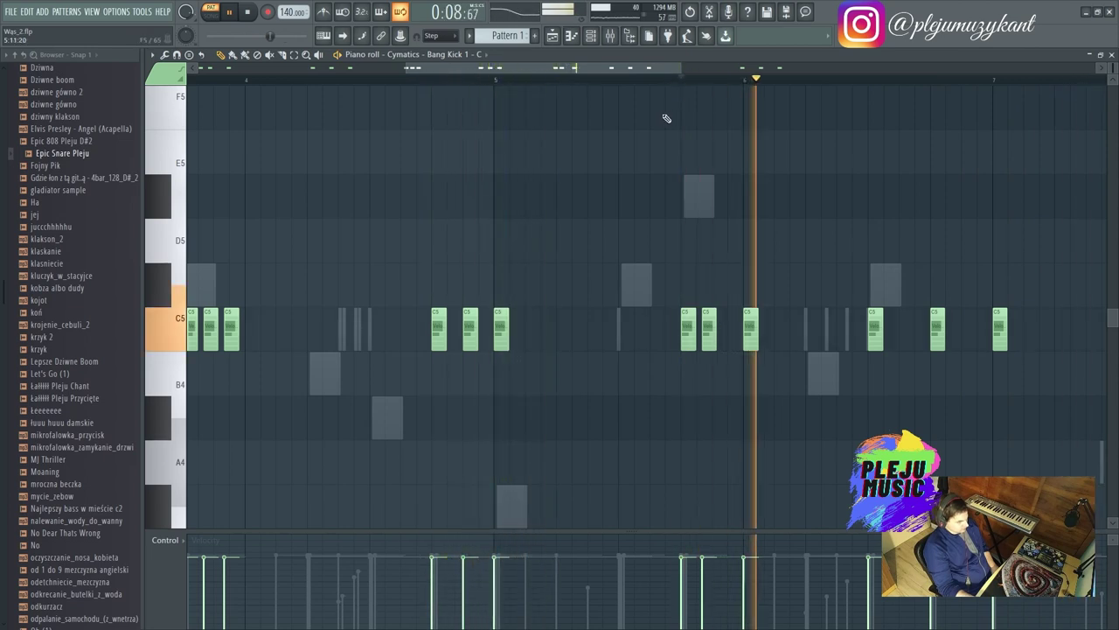
pyautogui.rightClick(709, 322)
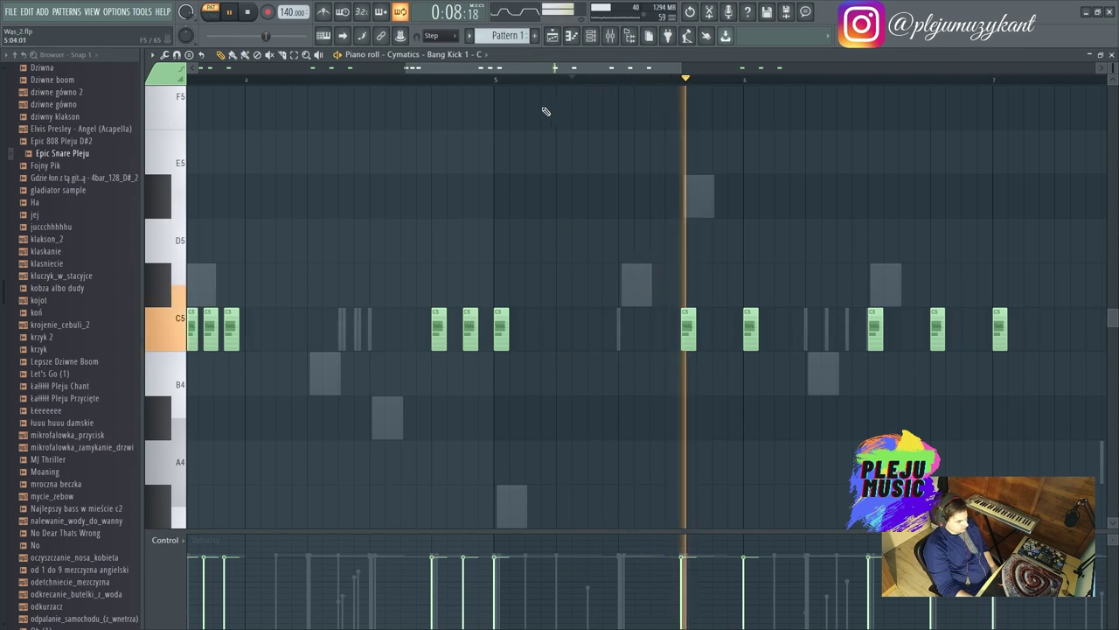
pyautogui.rightClick(688, 325)
pyautogui.rightClick(751, 325)
pyautogui.press('space')
pyautogui.press('space')
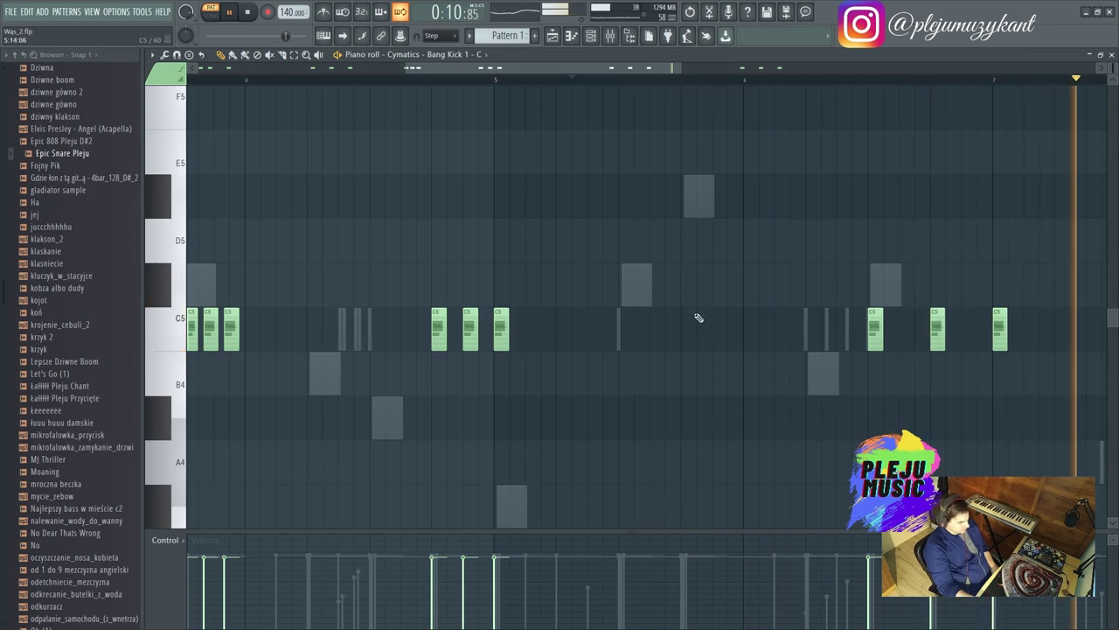
# Step: Delete the C5 kick halfway through bar 4's last beat and listen through the kick pattern
pyautogui.click(390, 77)
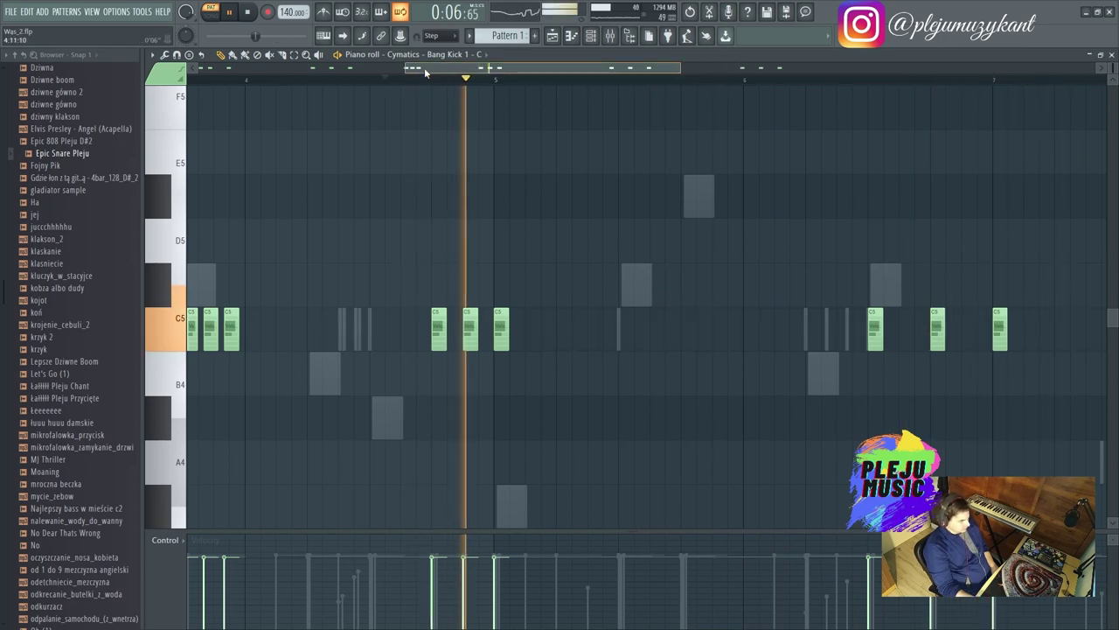
pyautogui.keyDown('ctrl'); pyautogui.scroll(5, 559, 270); pyautogui.keyUp('ctrl')
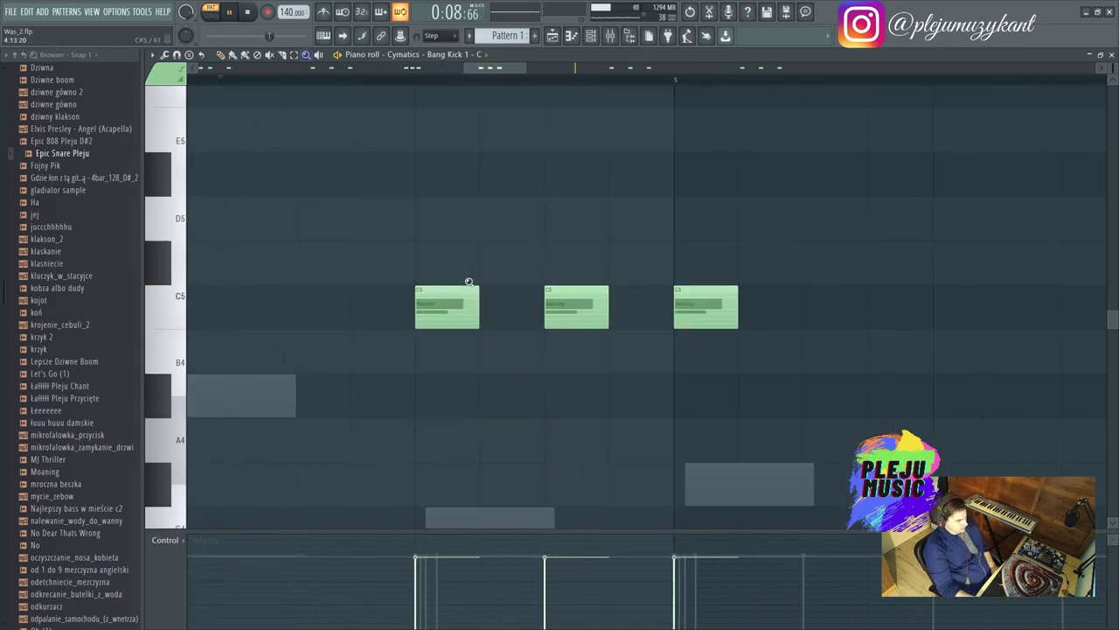
pyautogui.press('space')
pyautogui.press('space')
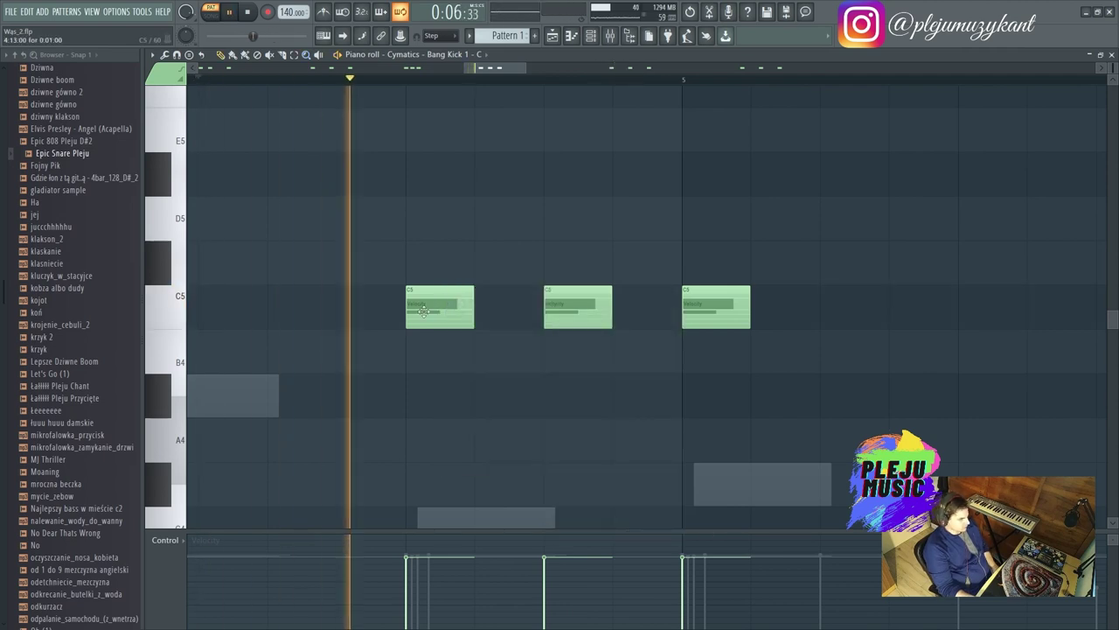
pyautogui.rightClick(569, 311)
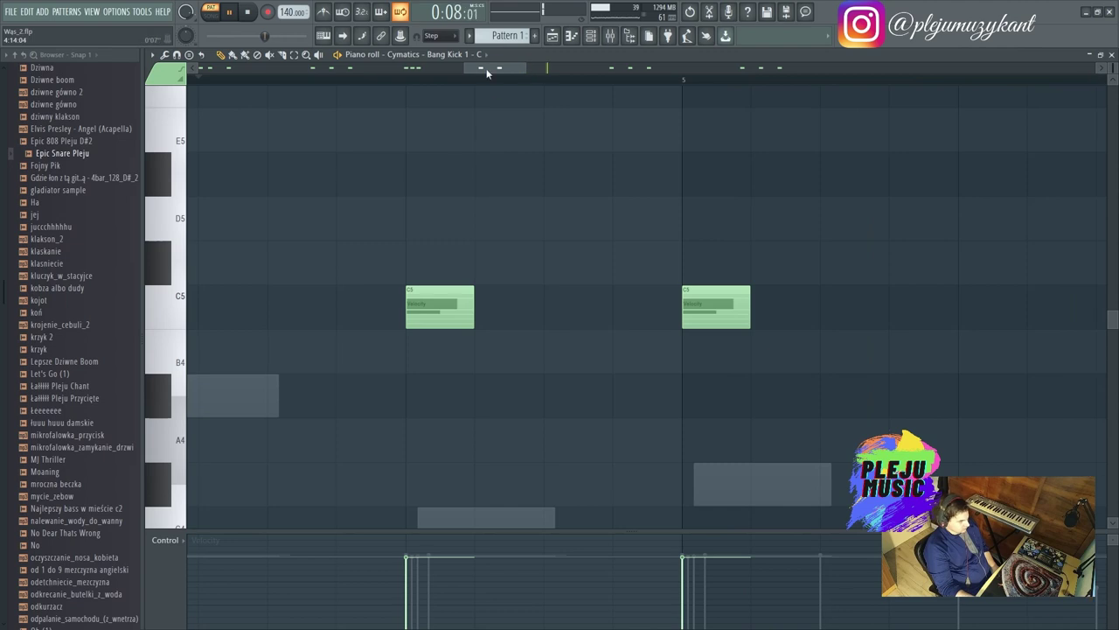
pyautogui.hscroll(-3, 456, 135)
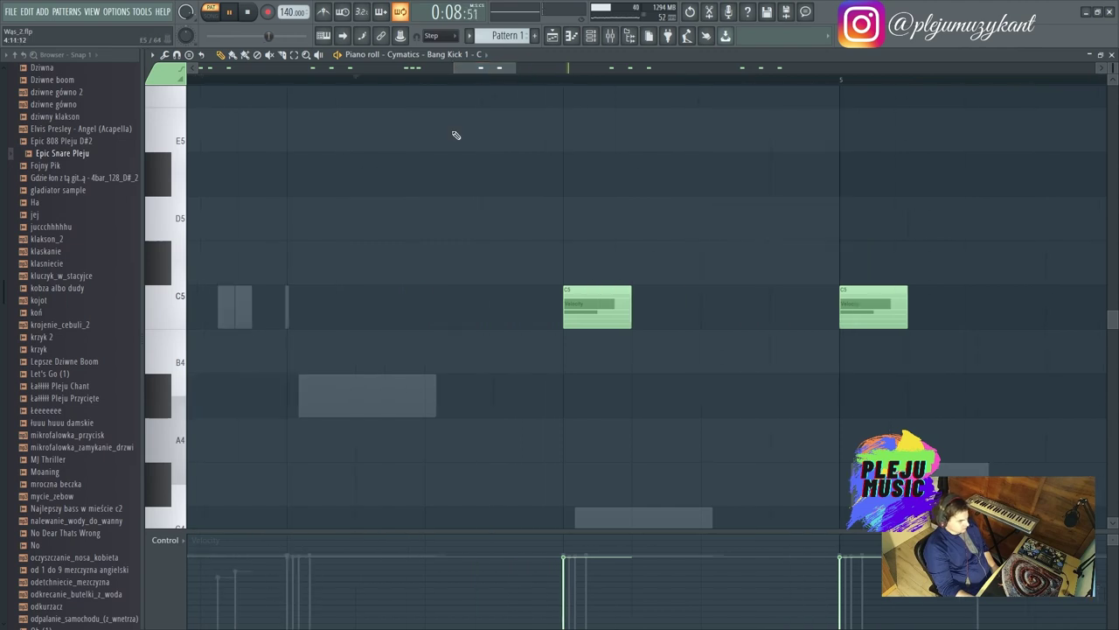
pyautogui.click(283, 75)
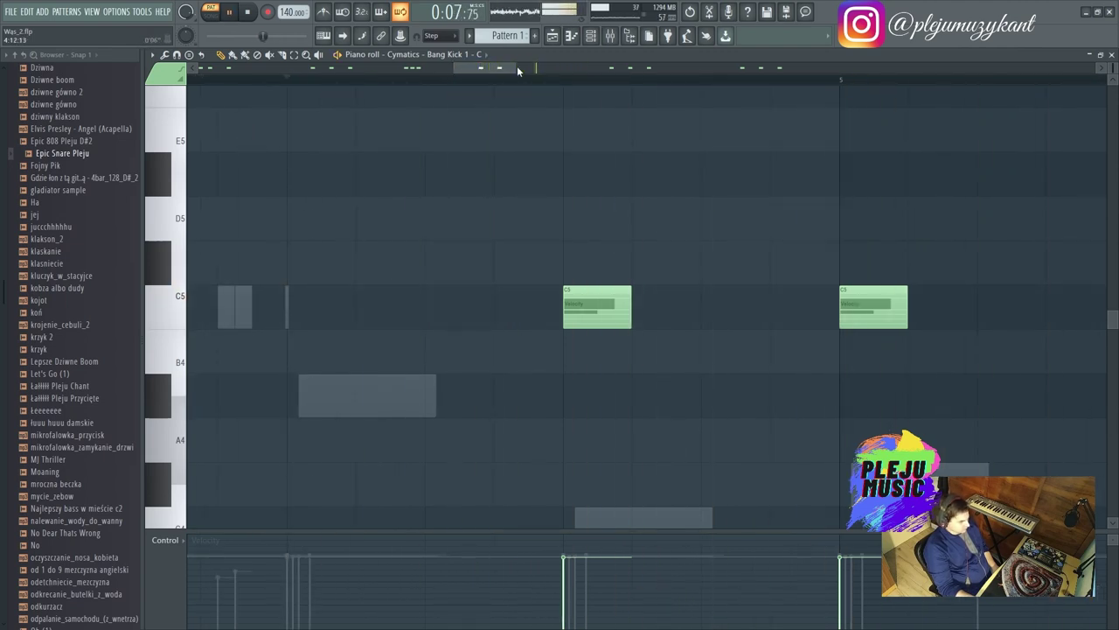
pyautogui.moveTo(520, 68); pyautogui.dragTo(779, 77)
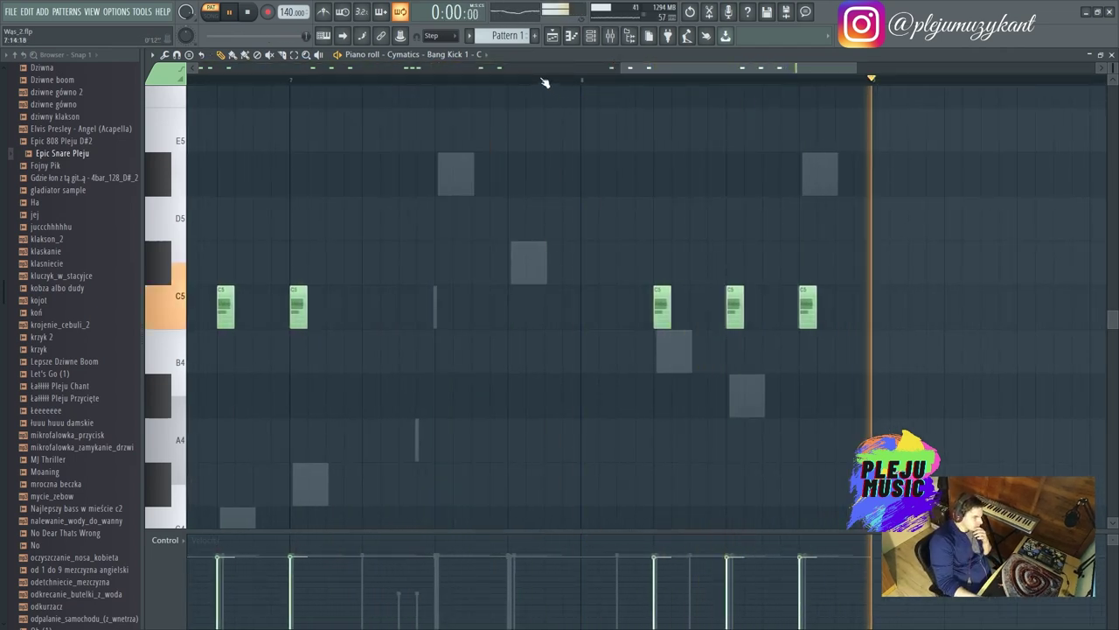
pyautogui.moveTo(670, 72); pyautogui.dragTo(117, 42)
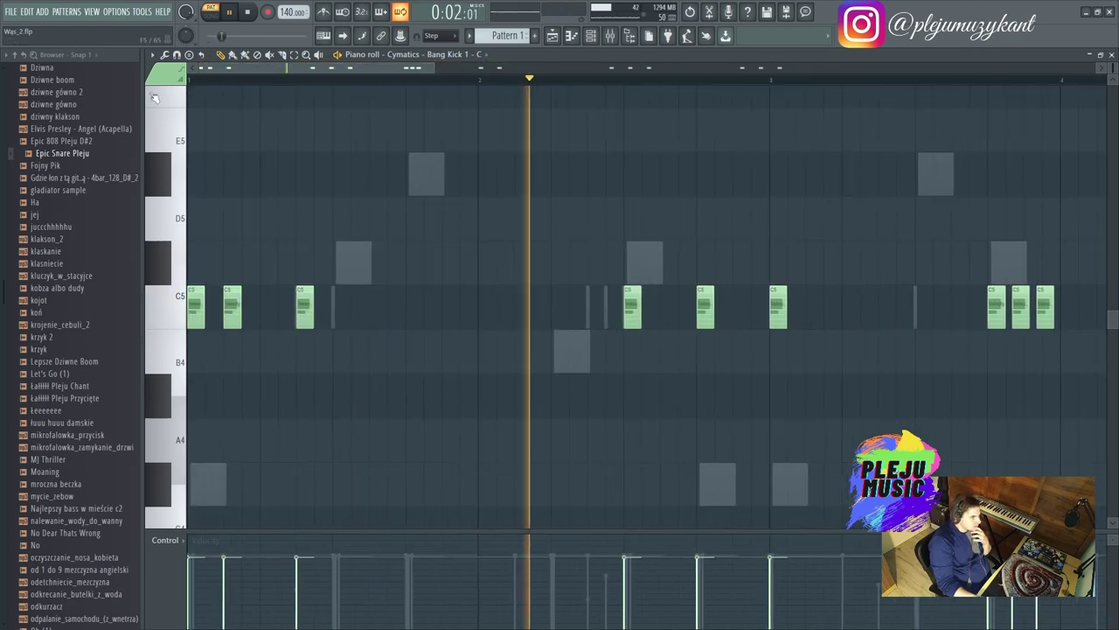
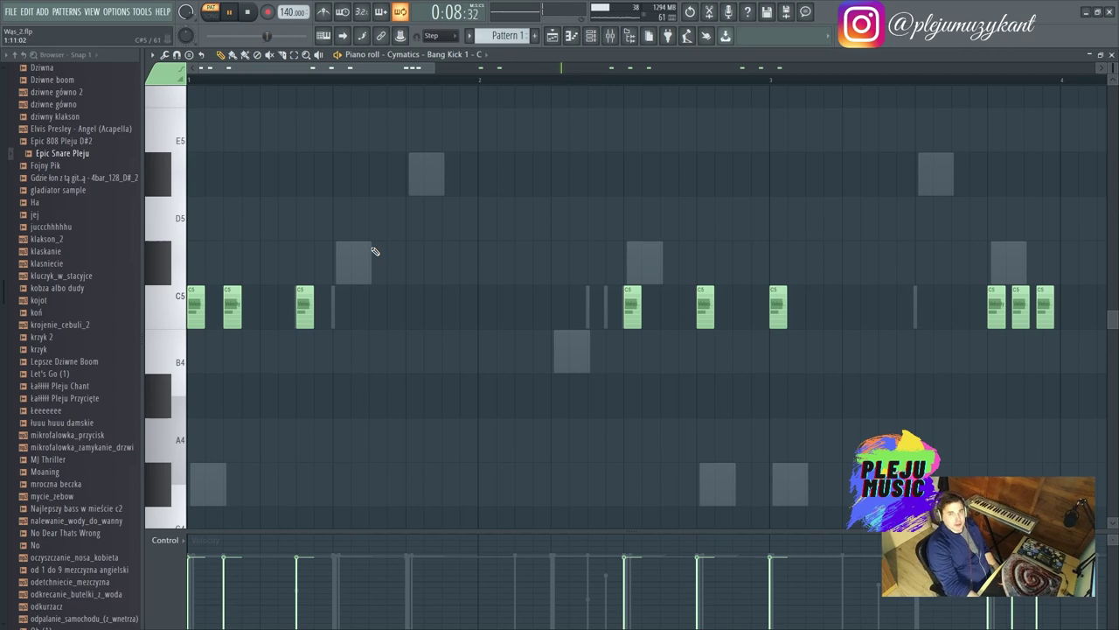
# Step: Show the channel rack over the playlist and try toggling the mute of the second Cymatics 808 channel (A# #2)
pyautogui.click(552, 40)
pyautogui.click(592, 38)
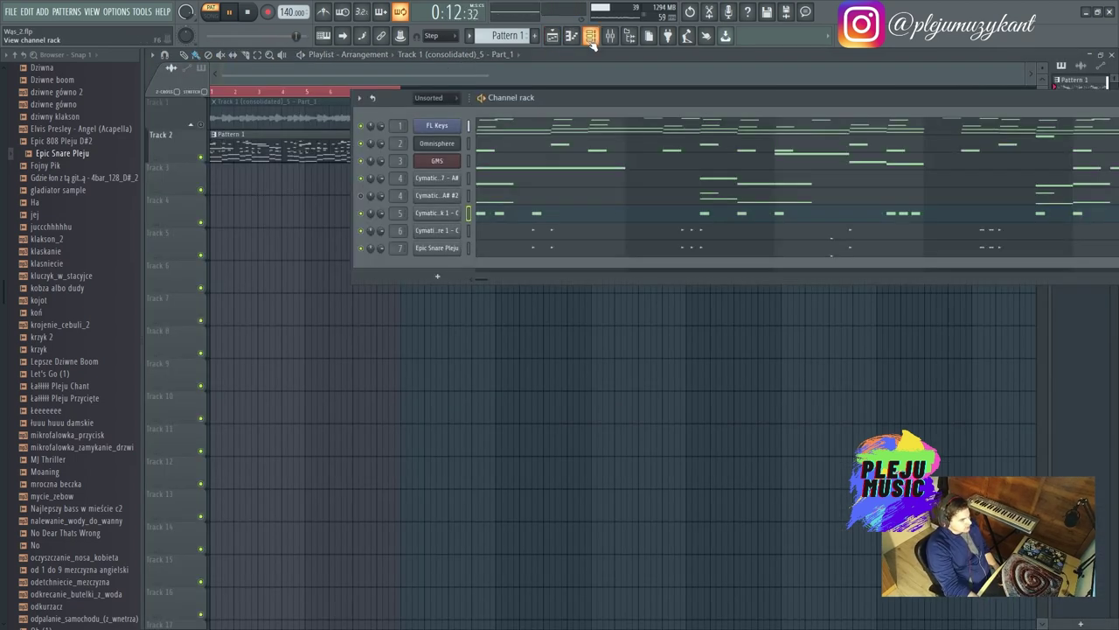
pyautogui.moveTo(539, 106); pyautogui.dragTo(360, 125)
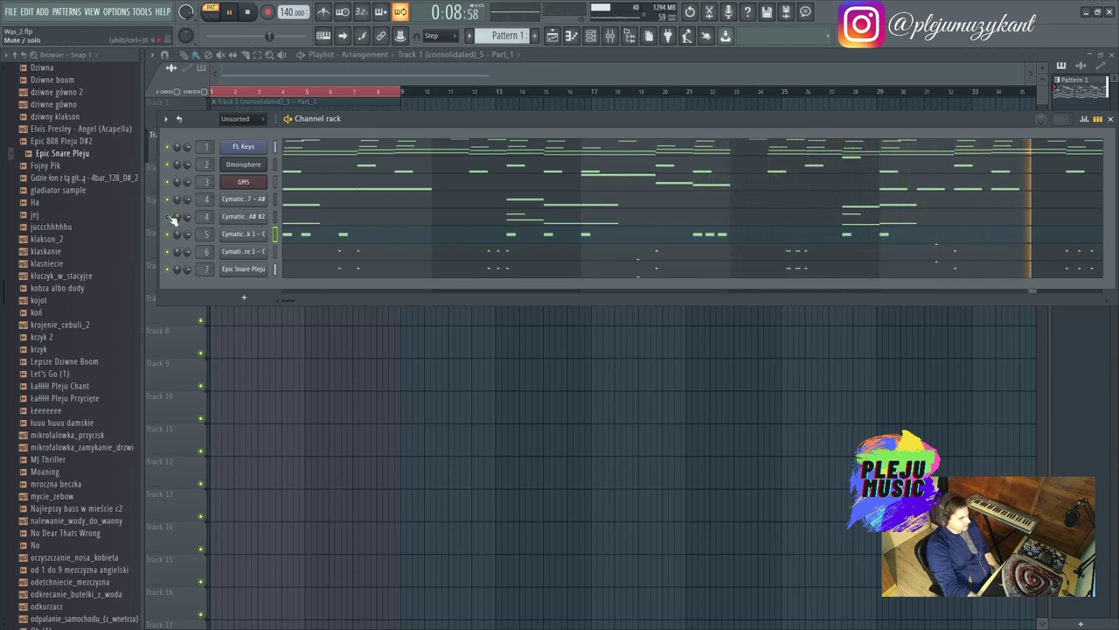
pyautogui.click(168, 216)
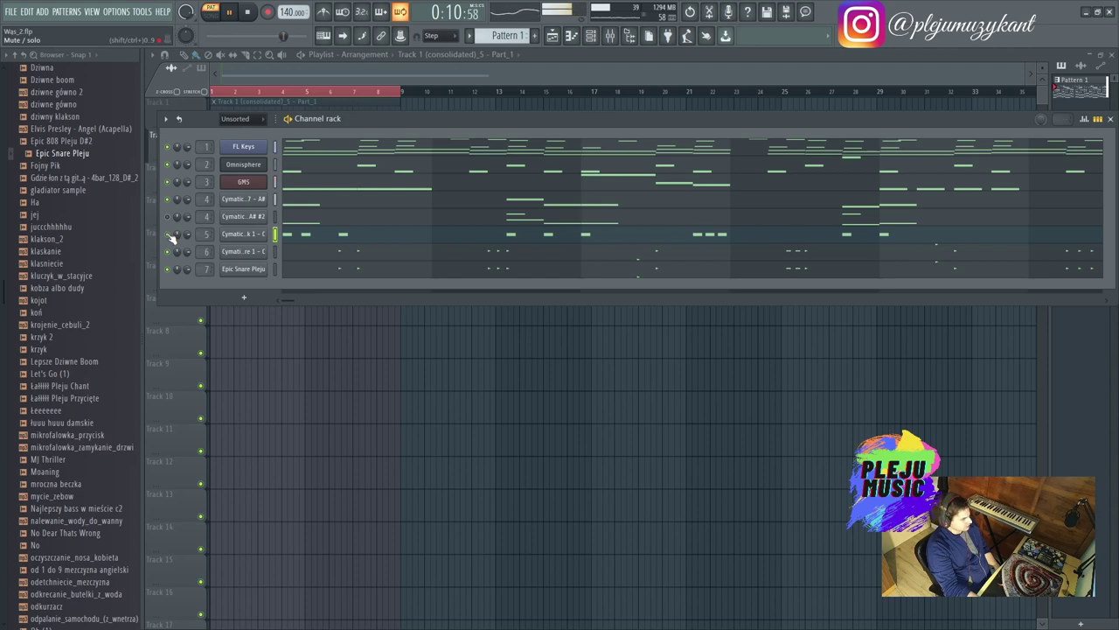
# Step: Show the mixer and turn on the metronome with the Cowbell sound while the pattern plays
pyautogui.click(600, 38)
pyautogui.click(610, 40)
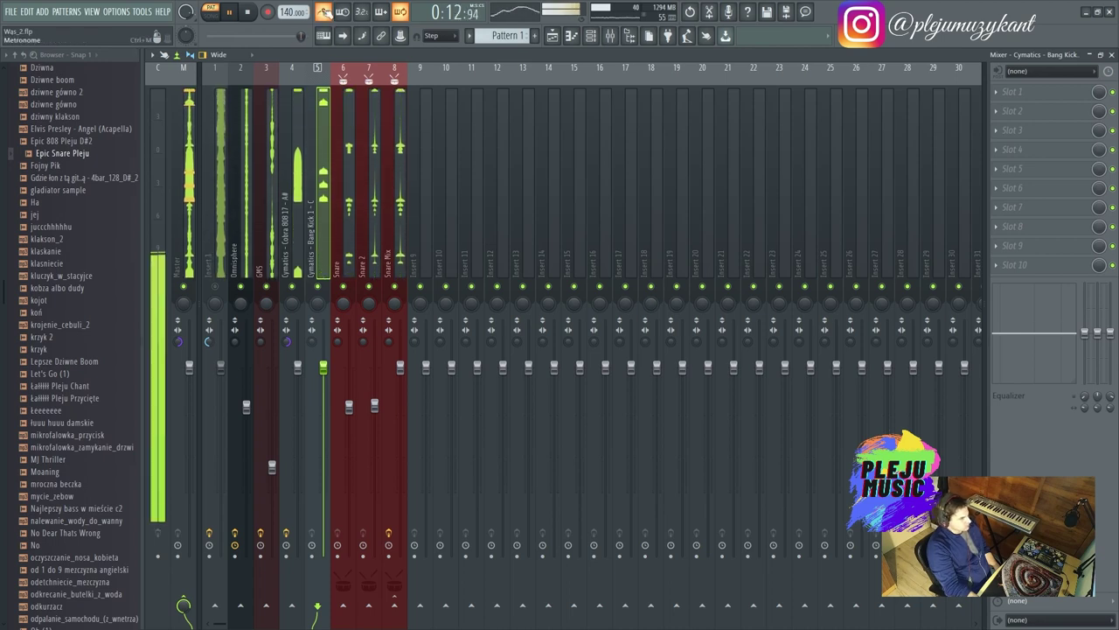
pyautogui.click(323, 11)
pyautogui.rightClick(325, 12)
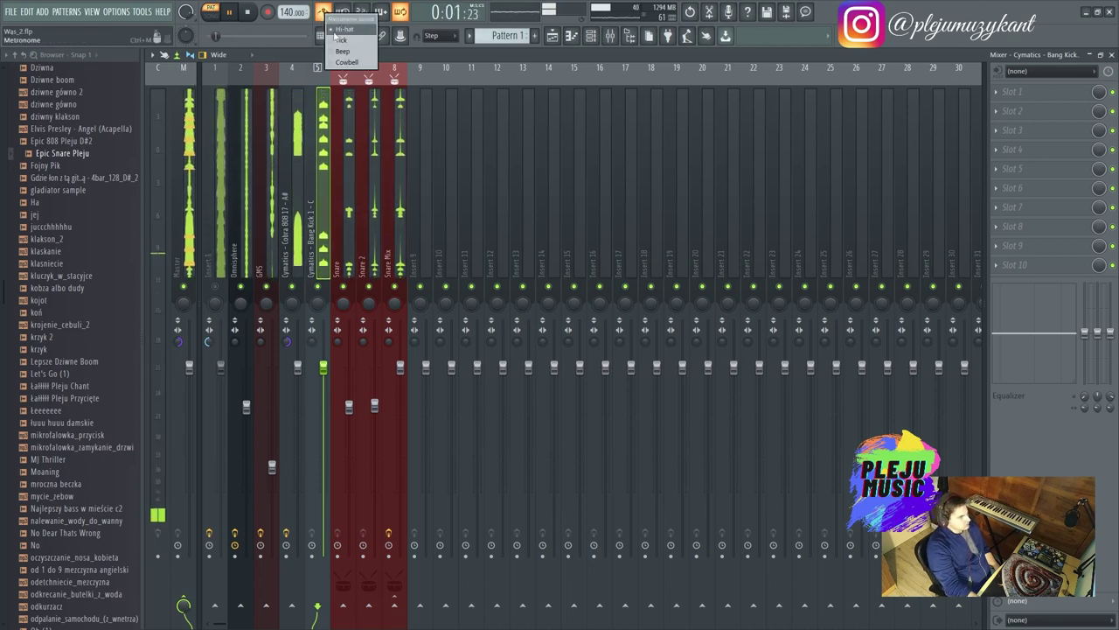
pyautogui.click(345, 62)
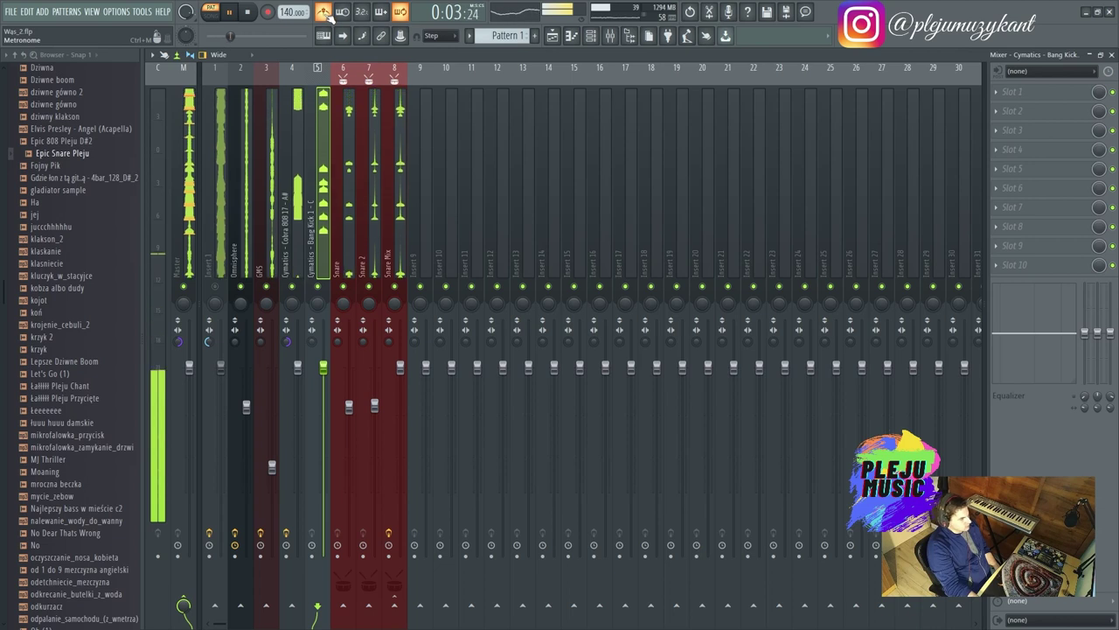
# Step: Try other metronome settings against the playing pattern, turn the metronome off and bring back the channel rack
pyautogui.rightClick(323, 11)
pyautogui.click(341, 53)
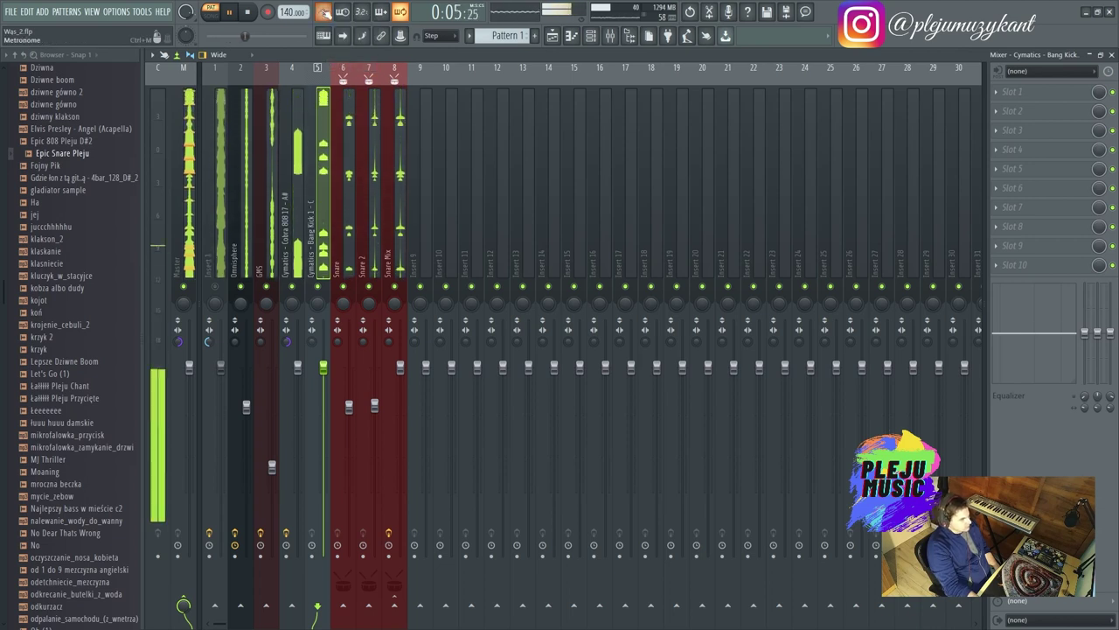
pyautogui.rightClick(323, 12)
pyautogui.click(341, 33)
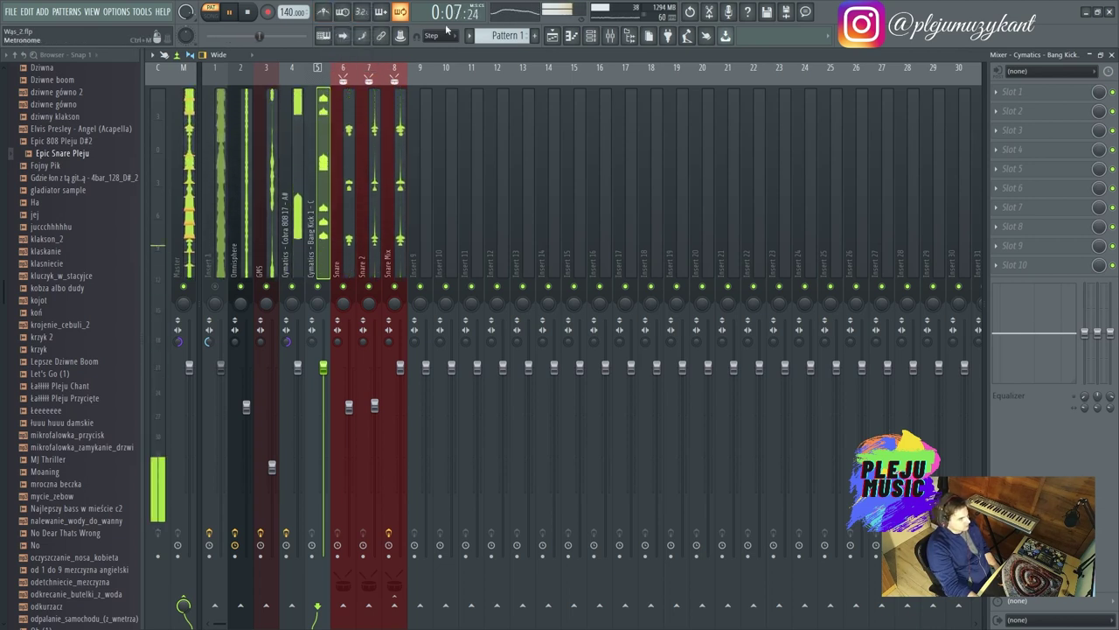
pyautogui.click(591, 40)
pyautogui.click(591, 39)
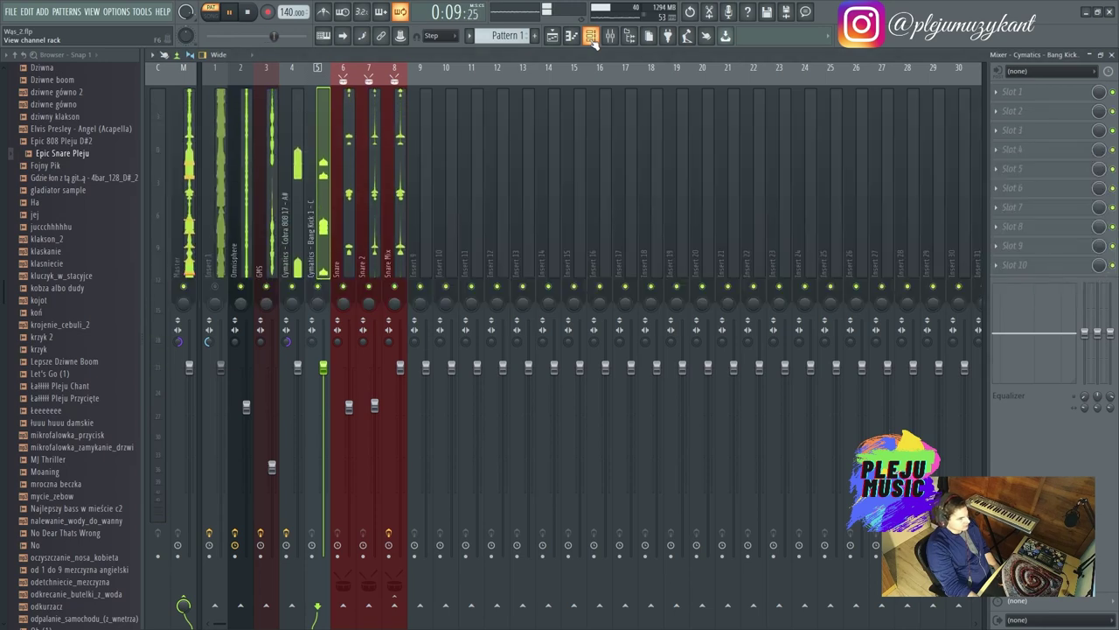
pyautogui.click(591, 40)
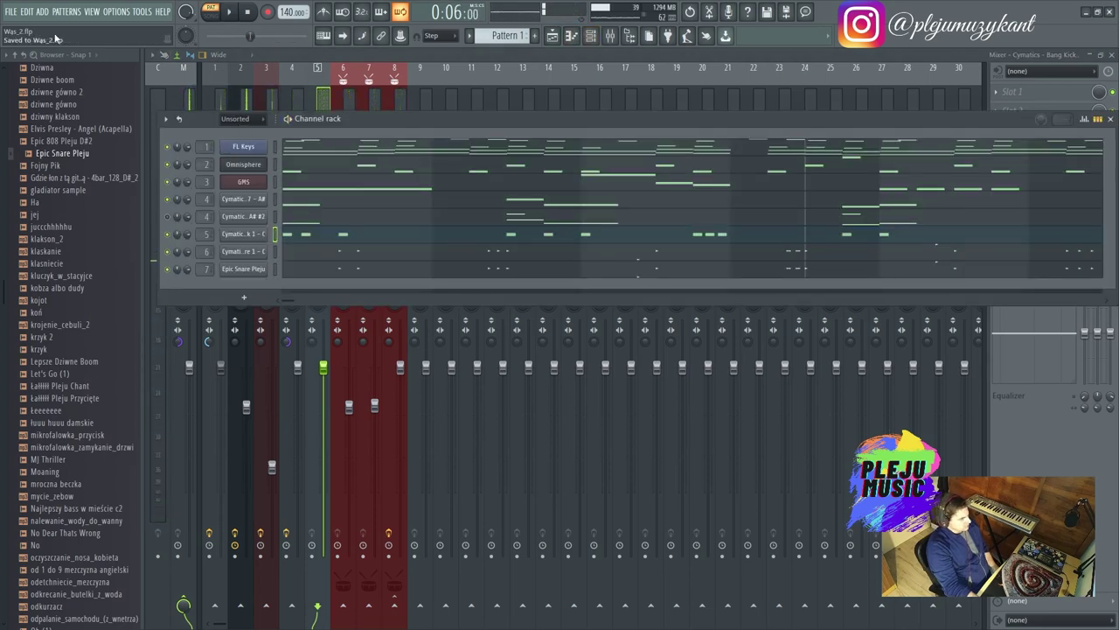
# Step: Clone the Bang Kick 1 channel in the channel rack
pyautogui.rightClick(256, 236)
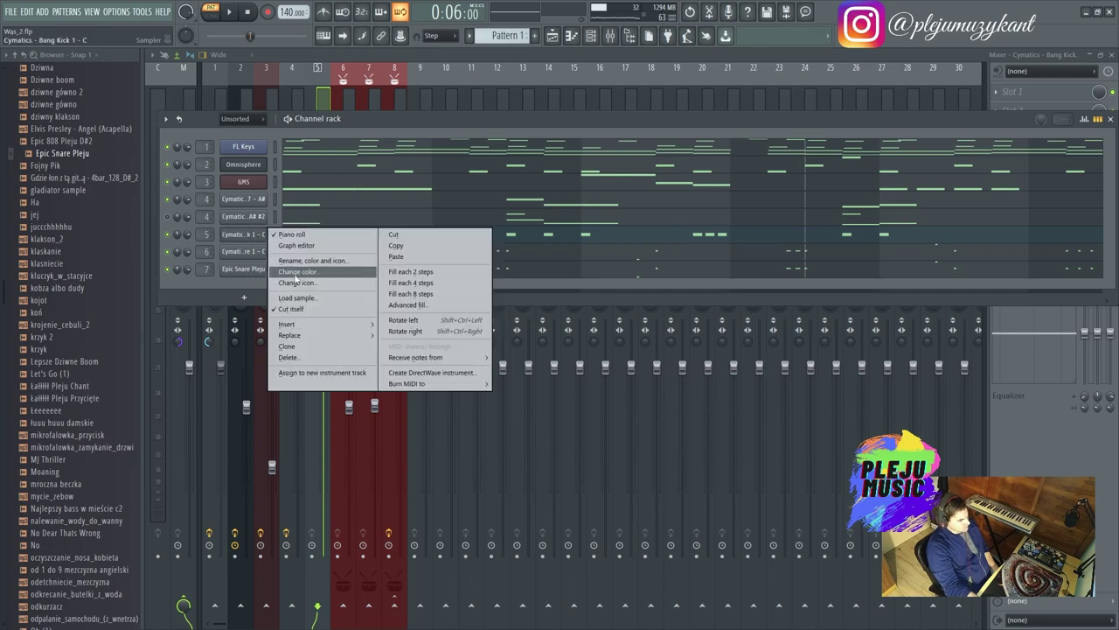
pyautogui.click(285, 346)
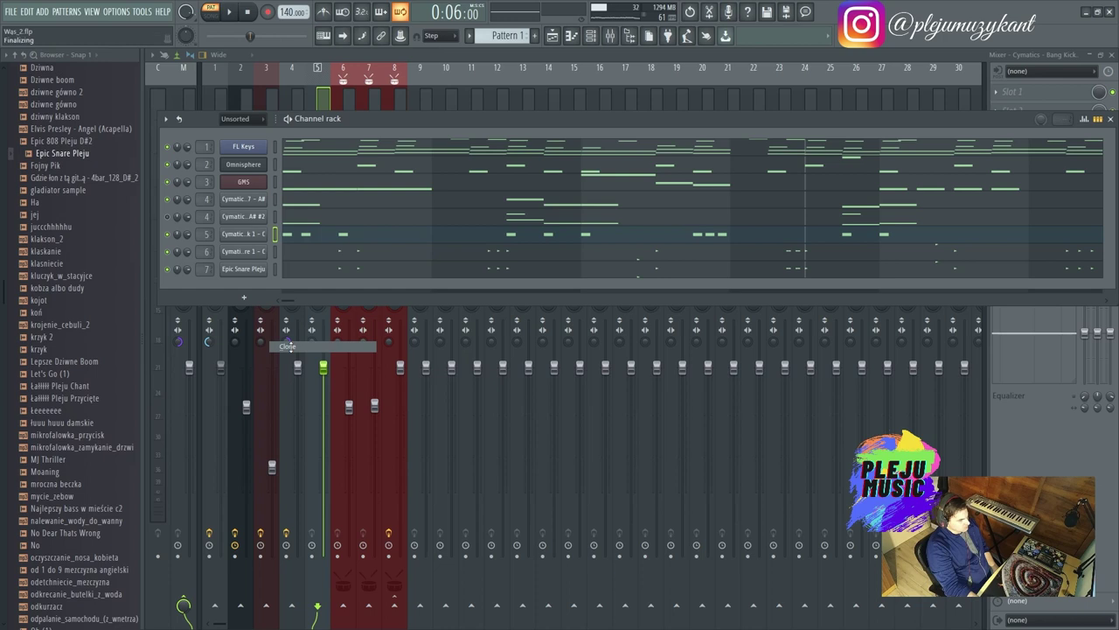
pyautogui.rightClick(254, 237)
pyautogui.click(393, 238)
pyautogui.hotkey('ctrl', 'z')
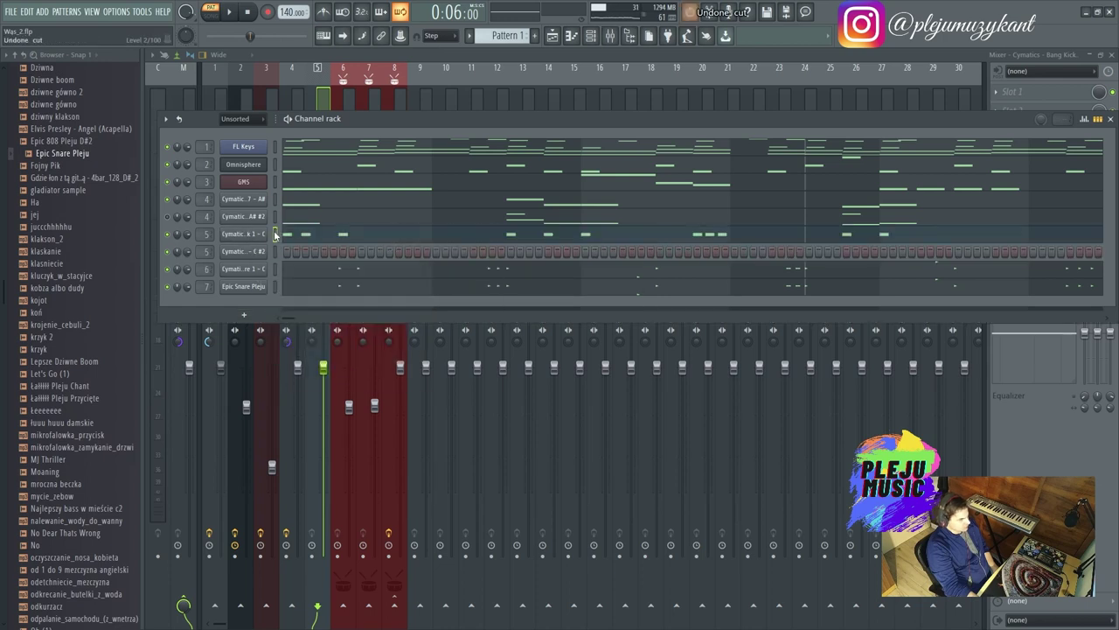
# Step: Copy the Bang Kick 1 channel's notes and paste them into its clone
pyautogui.rightClick(246, 236)
pyautogui.click(393, 232)
pyautogui.rightClick(247, 255)
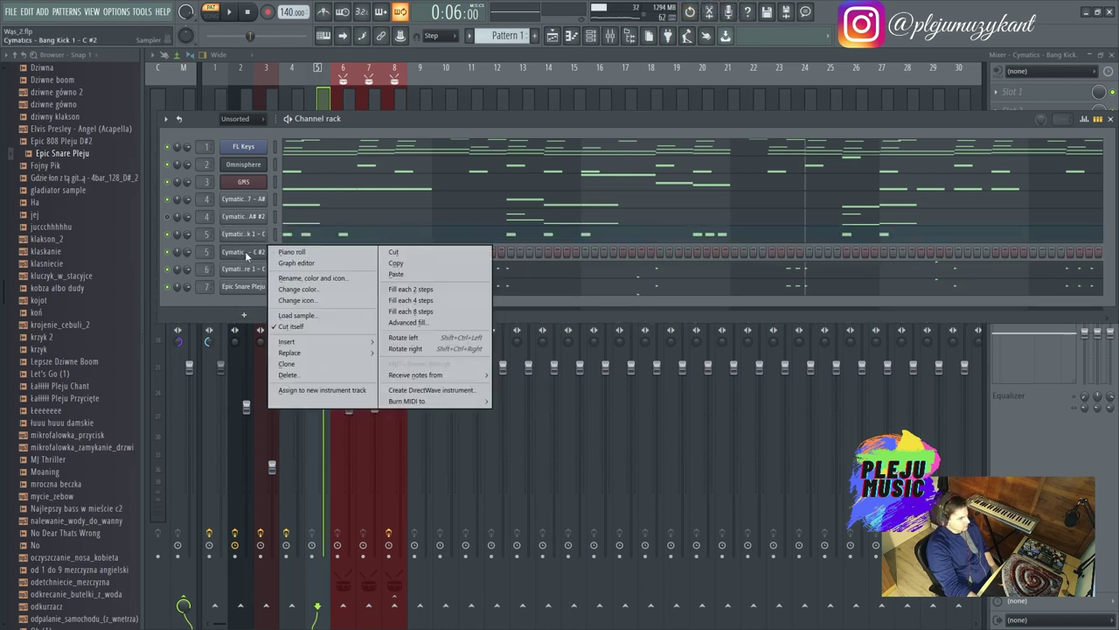
pyautogui.click(395, 274)
# Step: Browse the Sample Chucka samples to the Kicks folder under Drum One Shots in the Cymatics Bang Hip-Hop Drum Kit
pyautogui.scroll(10, 74, 360)
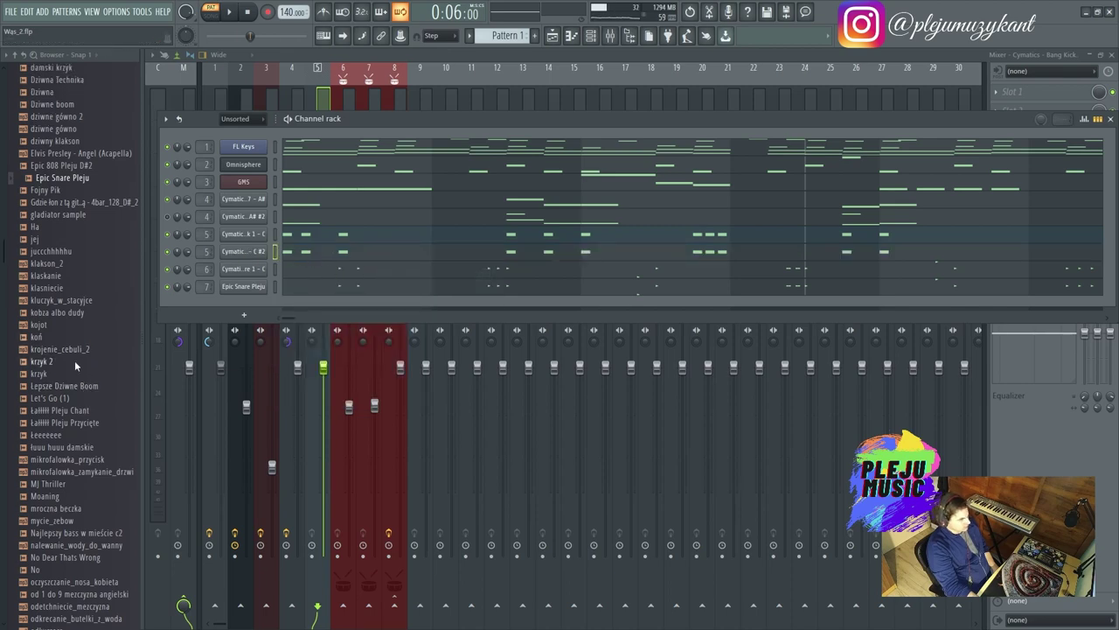
pyautogui.click(62, 286)
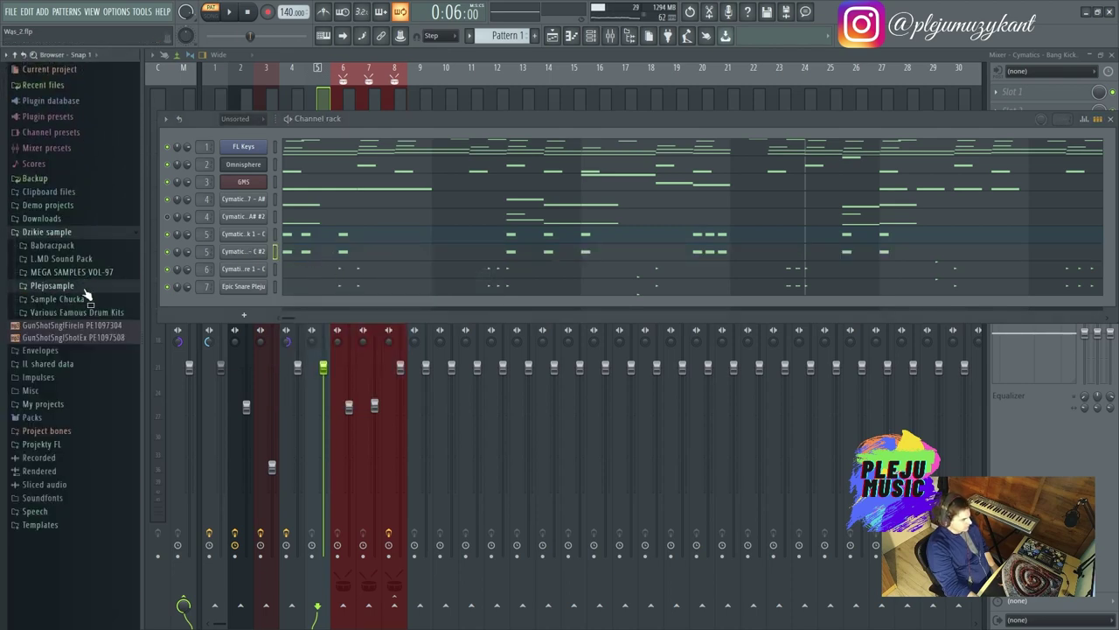
pyautogui.click(61, 299)
pyautogui.click(125, 327)
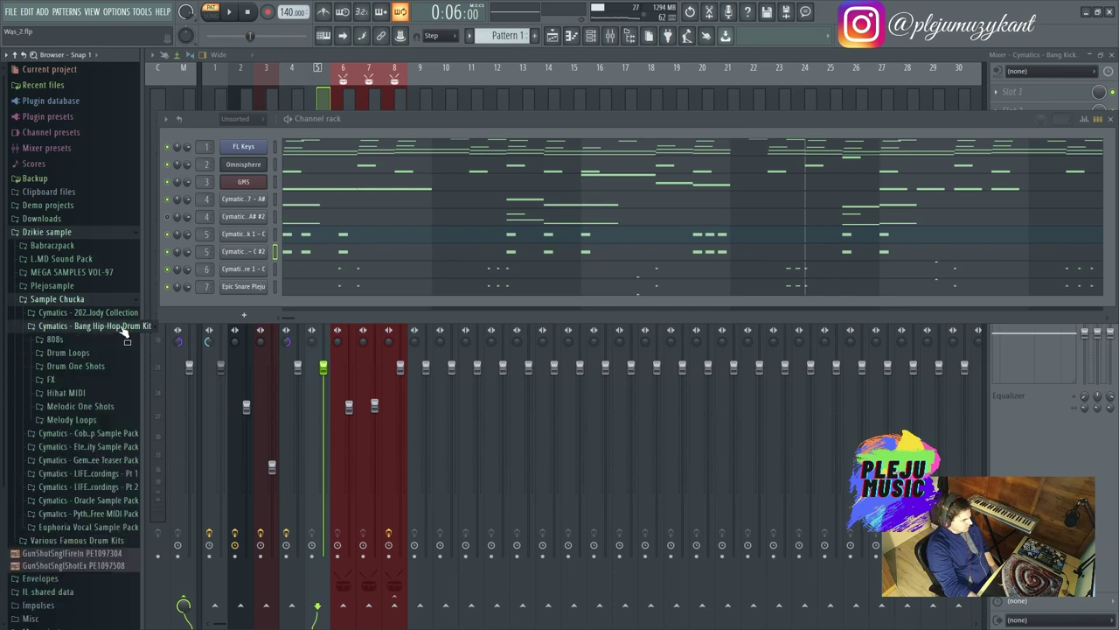
pyautogui.click(88, 367)
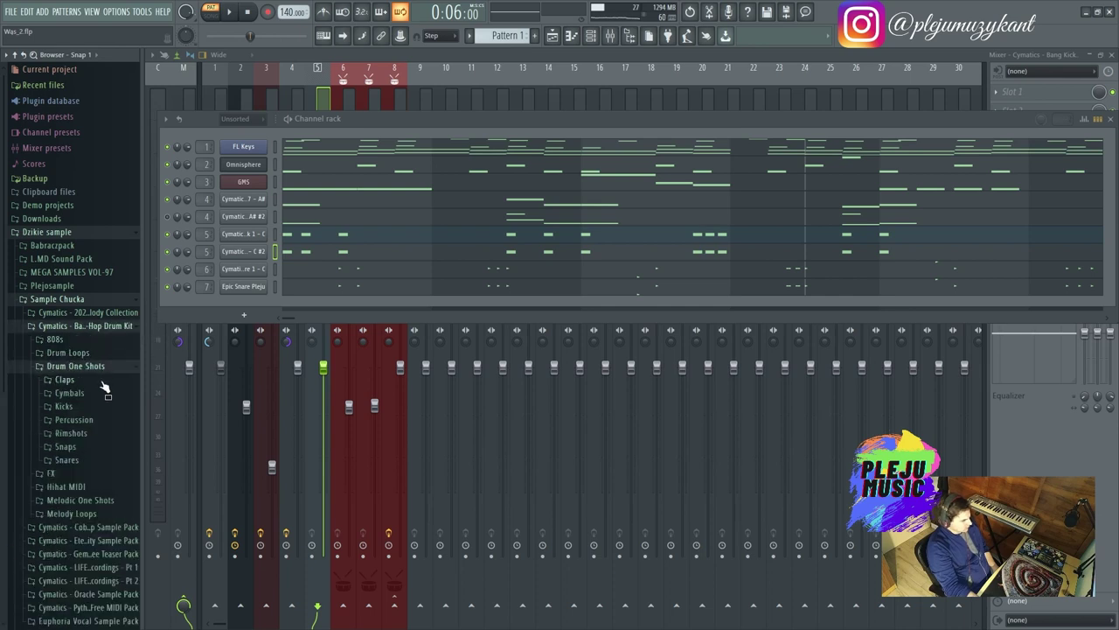
pyautogui.click(89, 408)
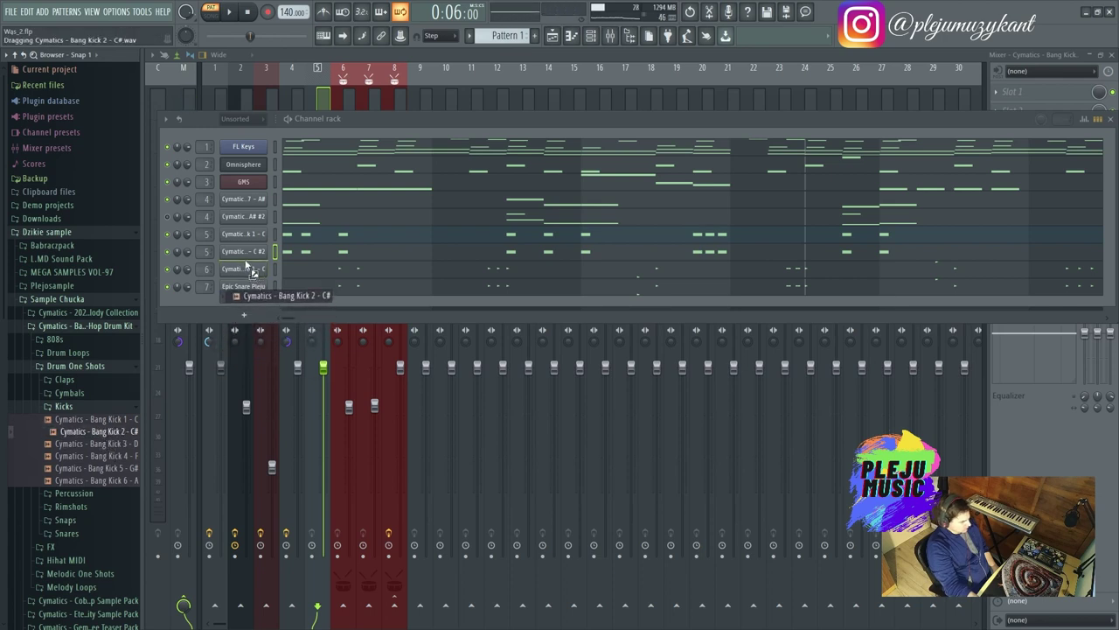
# Step: Try Bang Kick 2 on the kick channels, put Bang Kick 1 back and check which sample each channel uses
pyautogui.moveTo(251, 272)
pyautogui.mouseDown()
pyautogui.moveTo(242, 252)
pyautogui.moveTo(254, 263)
pyautogui.mouseUp()
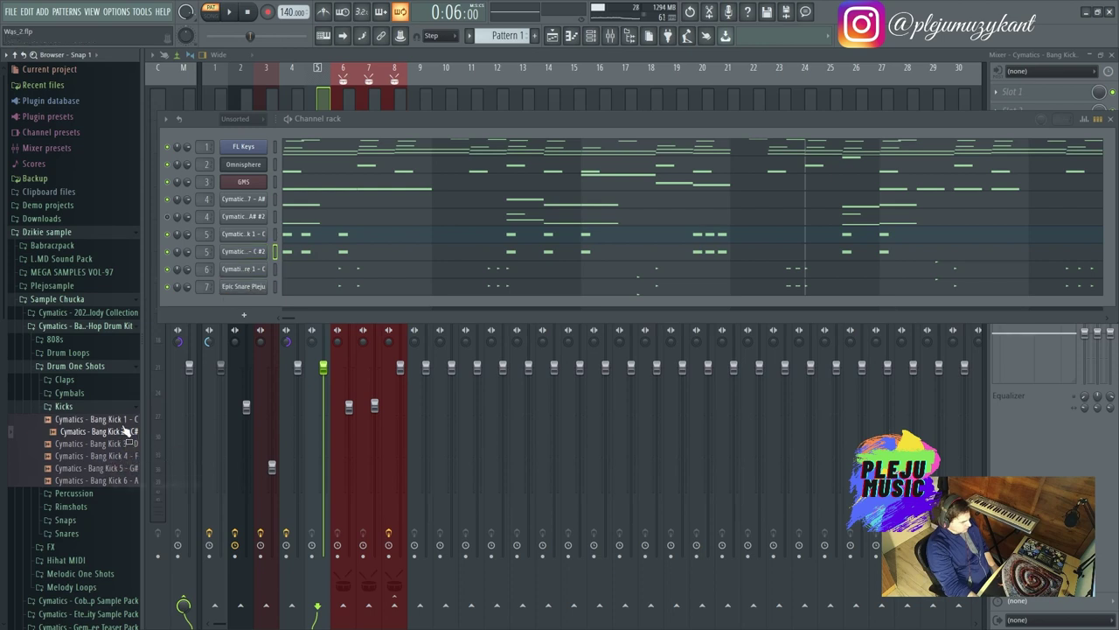
pyautogui.moveTo(123, 419); pyautogui.dragTo(250, 233)
pyautogui.click(245, 235)
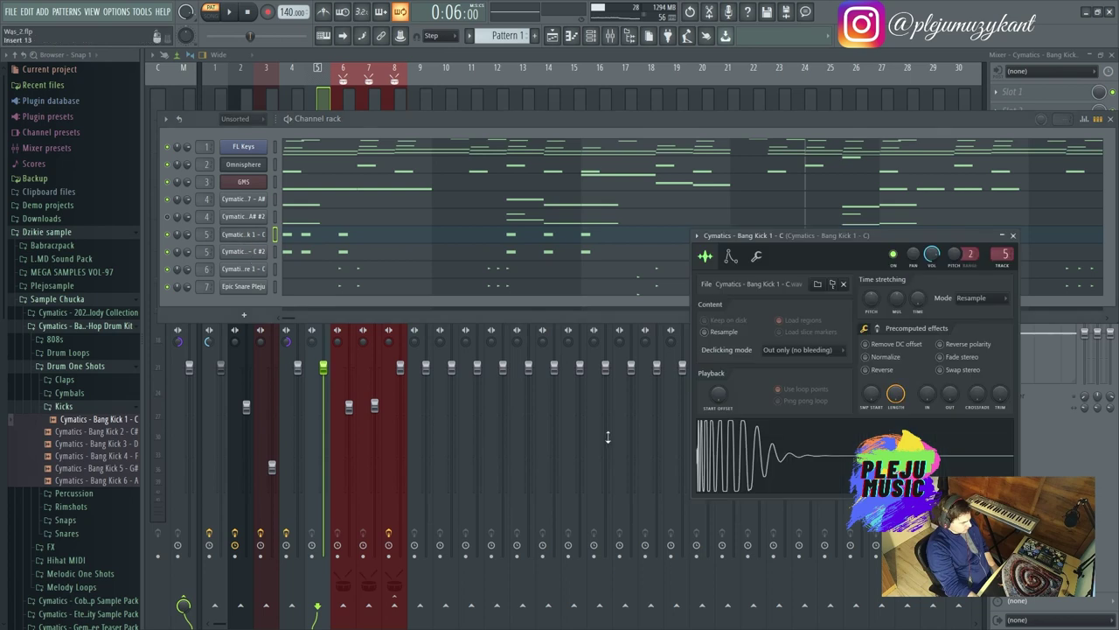
pyautogui.click(1013, 236)
pyautogui.click(236, 254)
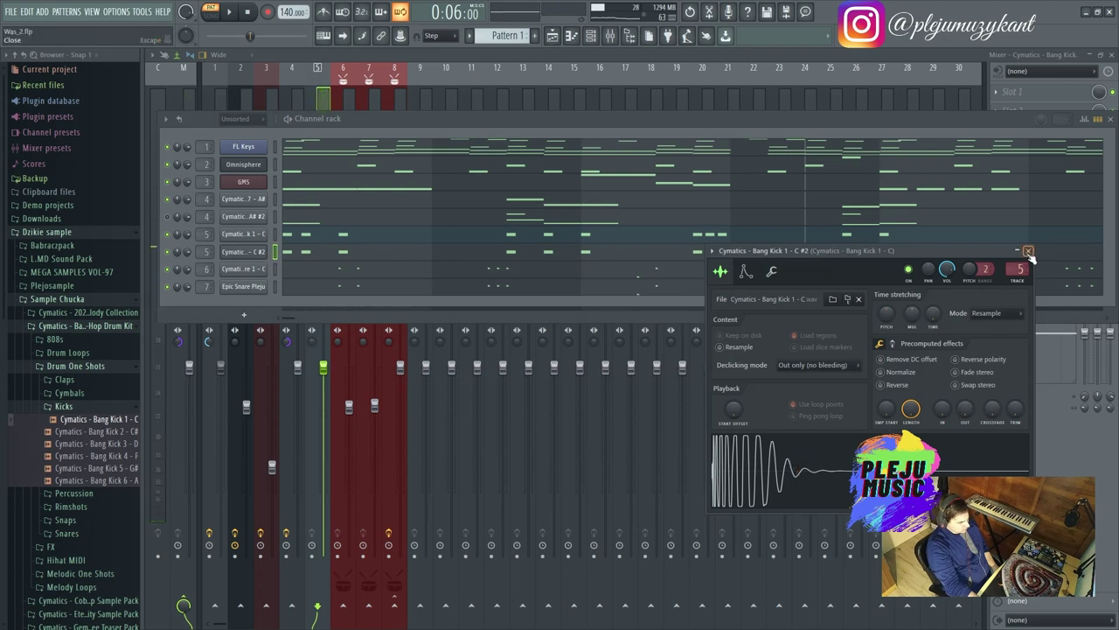
pyautogui.click(1028, 251)
# Step: Audition Bang Kick 3 and Bang Kick 4, load Bang Kick 4 - F into the cloned channel and play the pattern
pyautogui.click(121, 445)
pyautogui.click(119, 456)
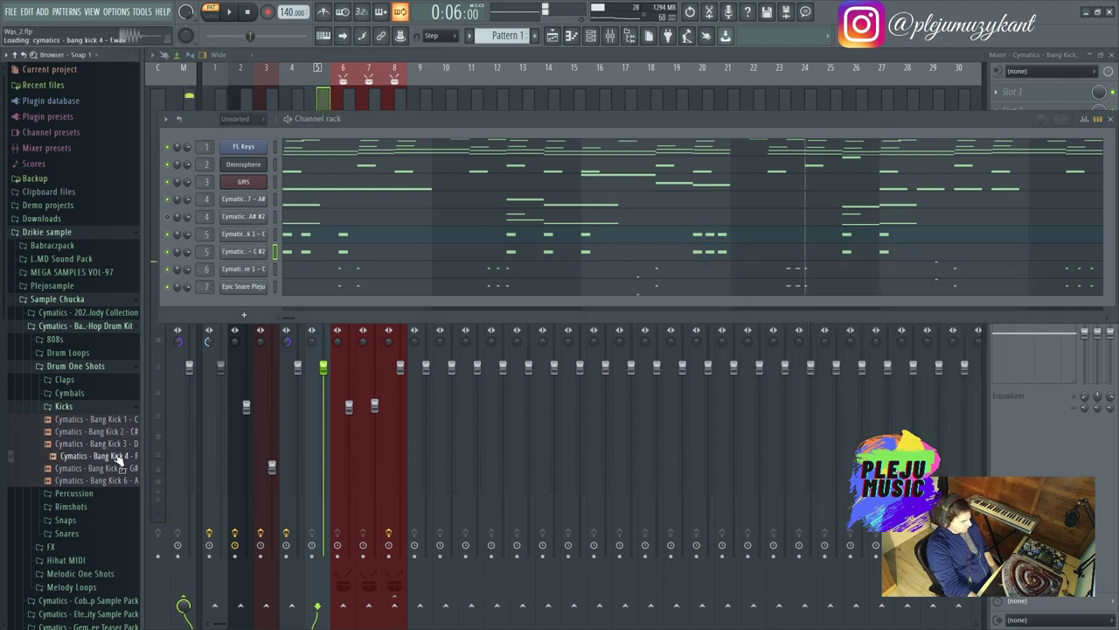
pyautogui.moveTo(248, 275); pyautogui.dragTo(251, 255)
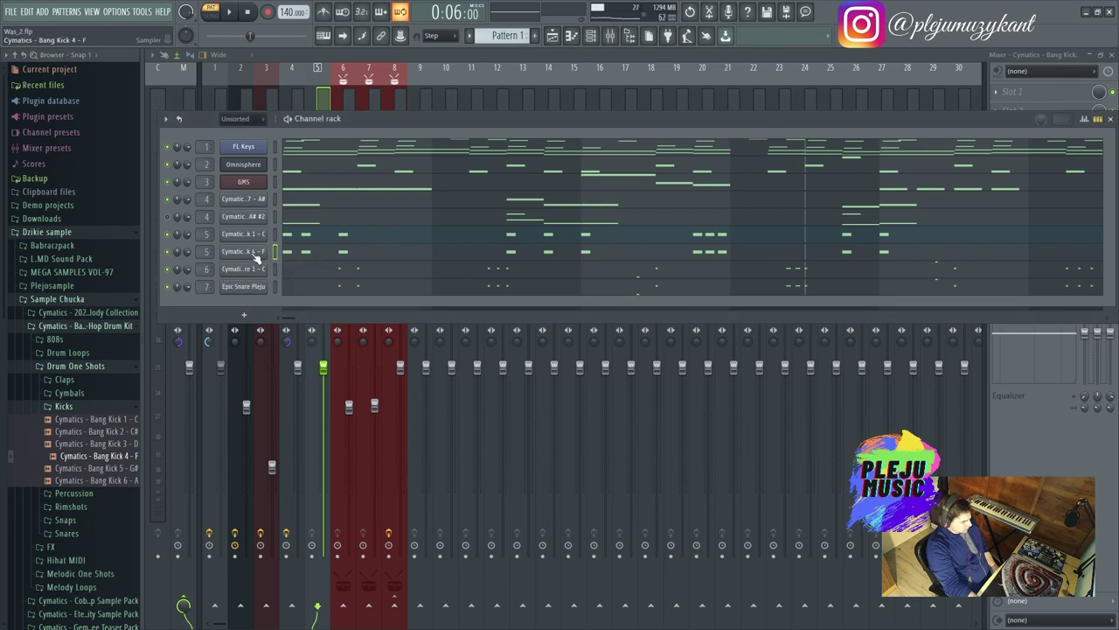
pyautogui.press('space')
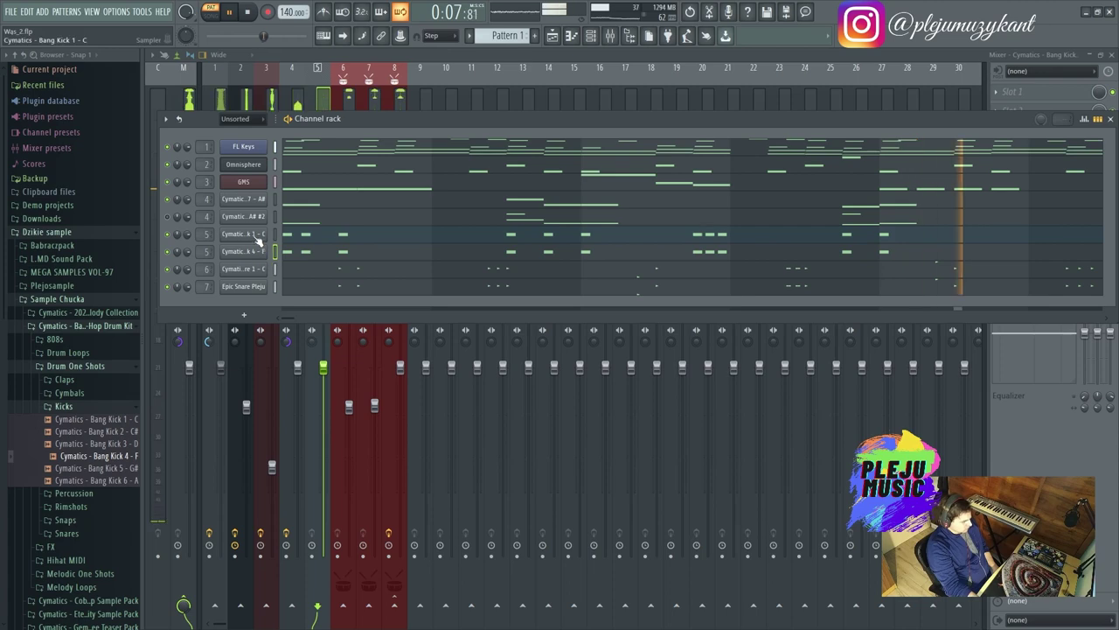
pyautogui.press('space')
# Step: Examine the Bang Kick 1 channel's envelope, miscellaneous and sample settings and audition the sample
pyautogui.click(252, 234)
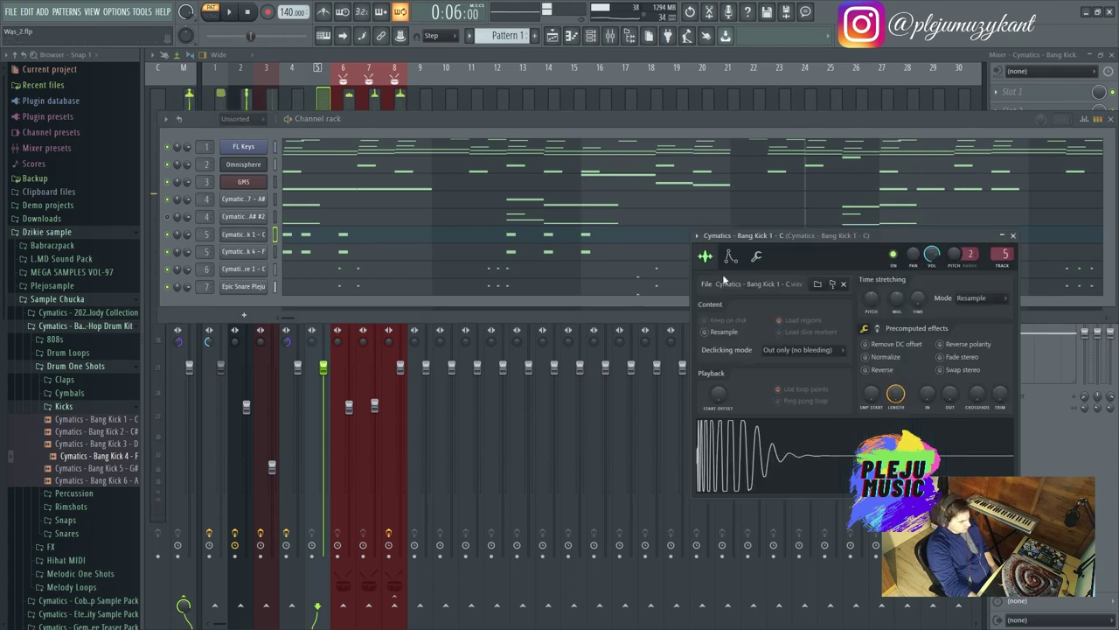
pyautogui.moveTo(726, 236); pyautogui.dragTo(459, 185)
pyautogui.click(462, 207)
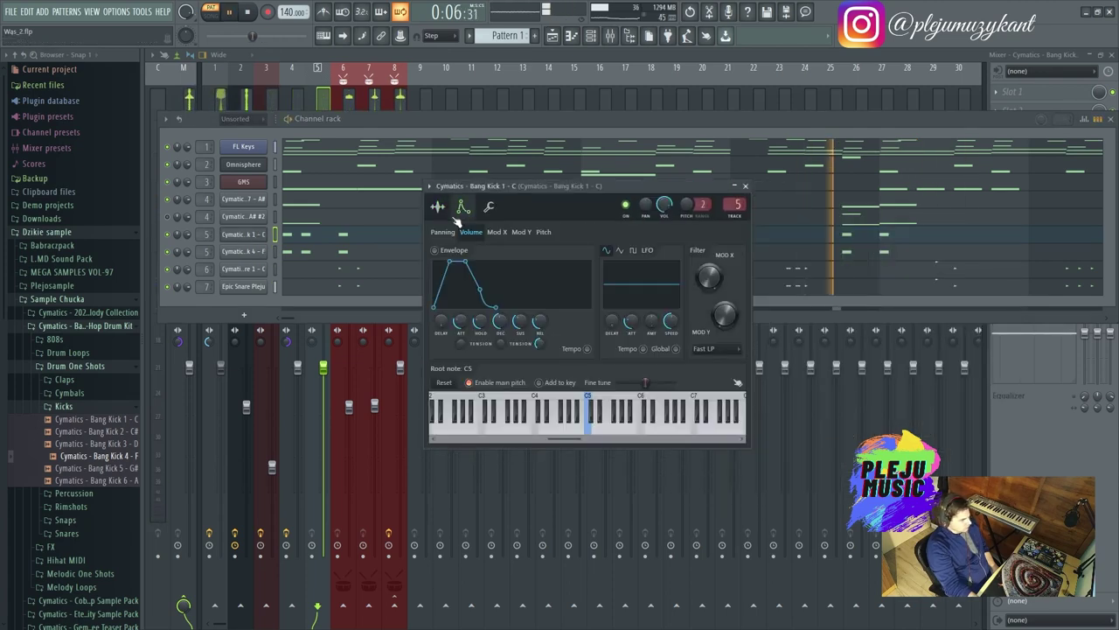
pyautogui.press('space')
pyautogui.click(488, 207)
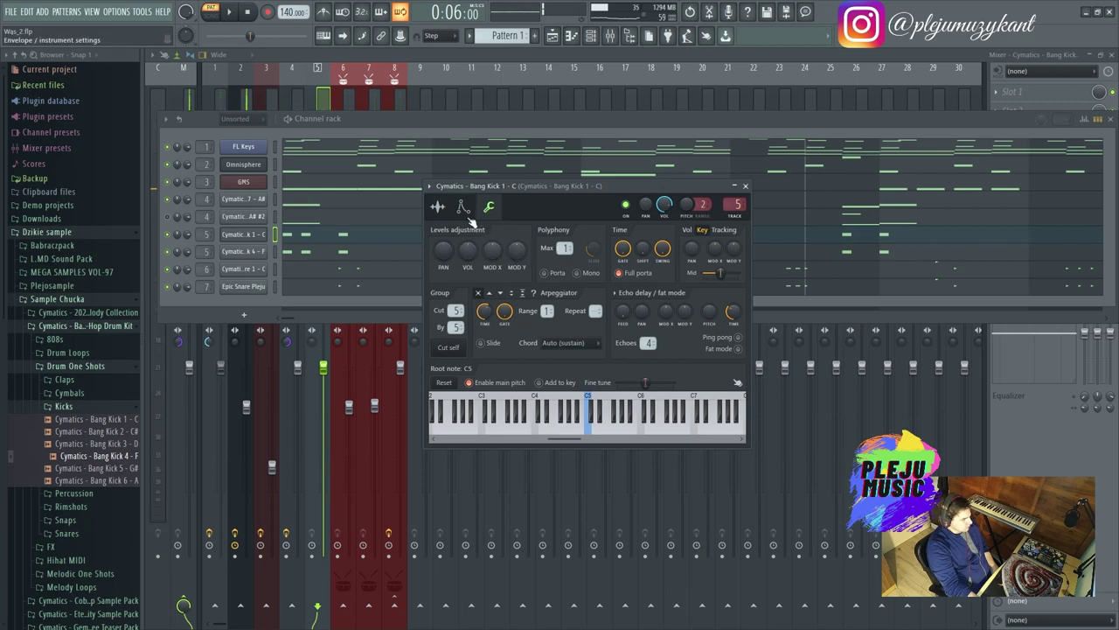
pyautogui.click(437, 207)
pyautogui.click(545, 422)
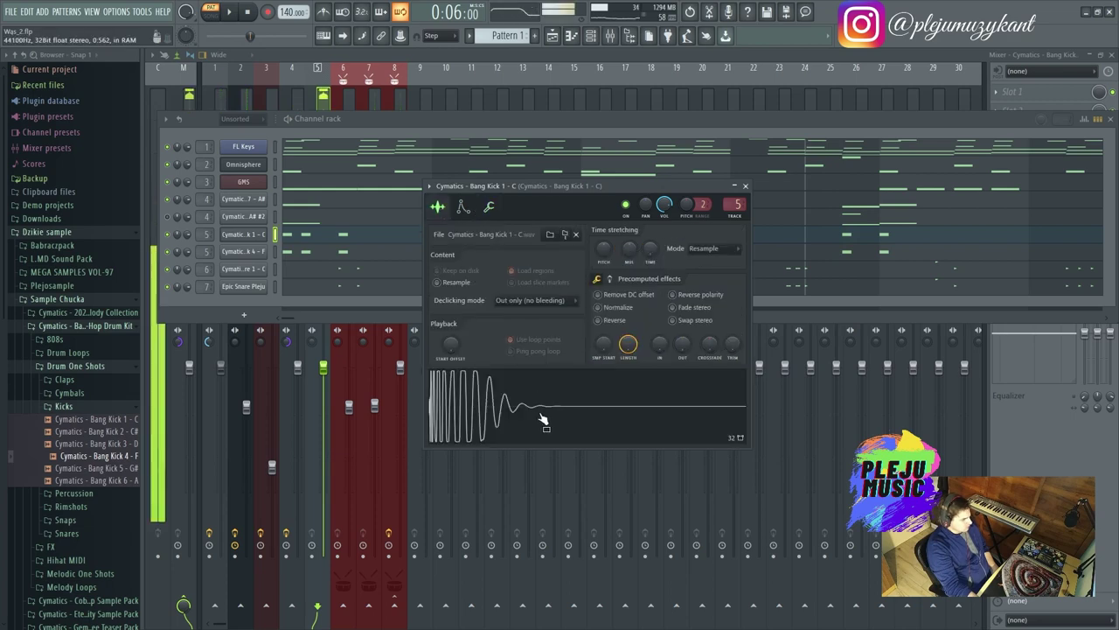
pyautogui.click(488, 207)
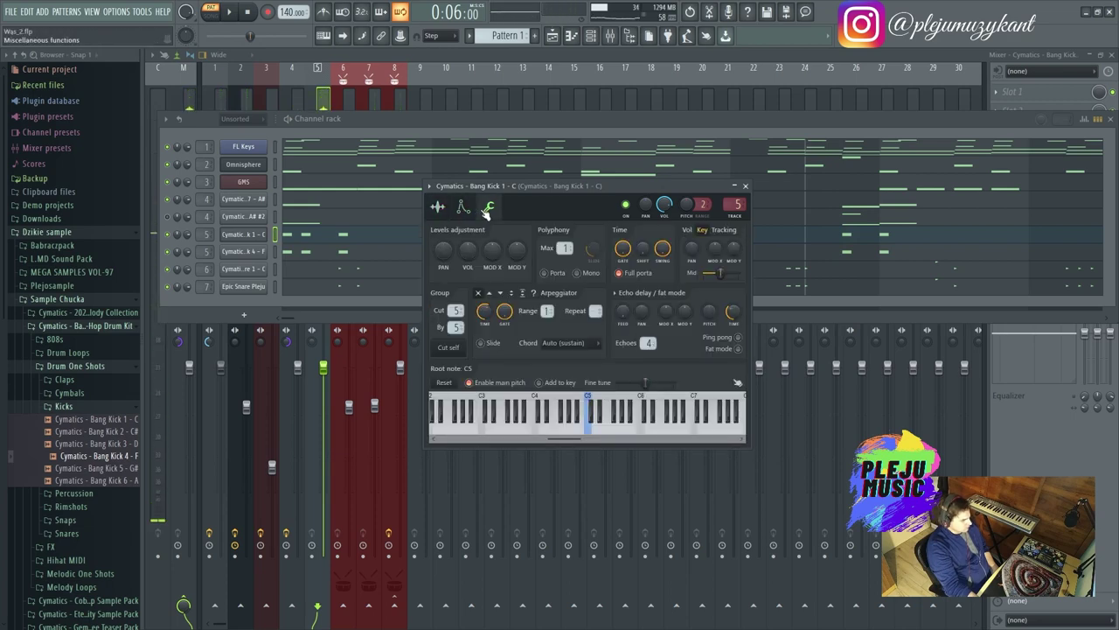
pyautogui.click(438, 206)
# Step: Boost the Bang Kick 1 sample's gain and shift its EQ balance to about -13% while the pattern plays
pyautogui.click(610, 279)
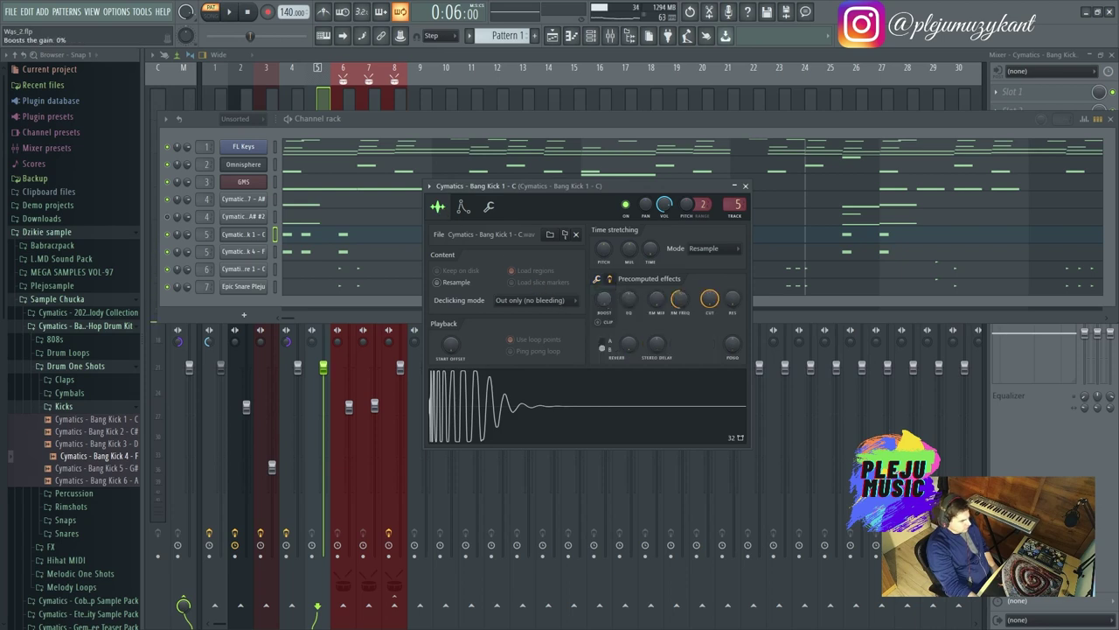
pyautogui.press('space')
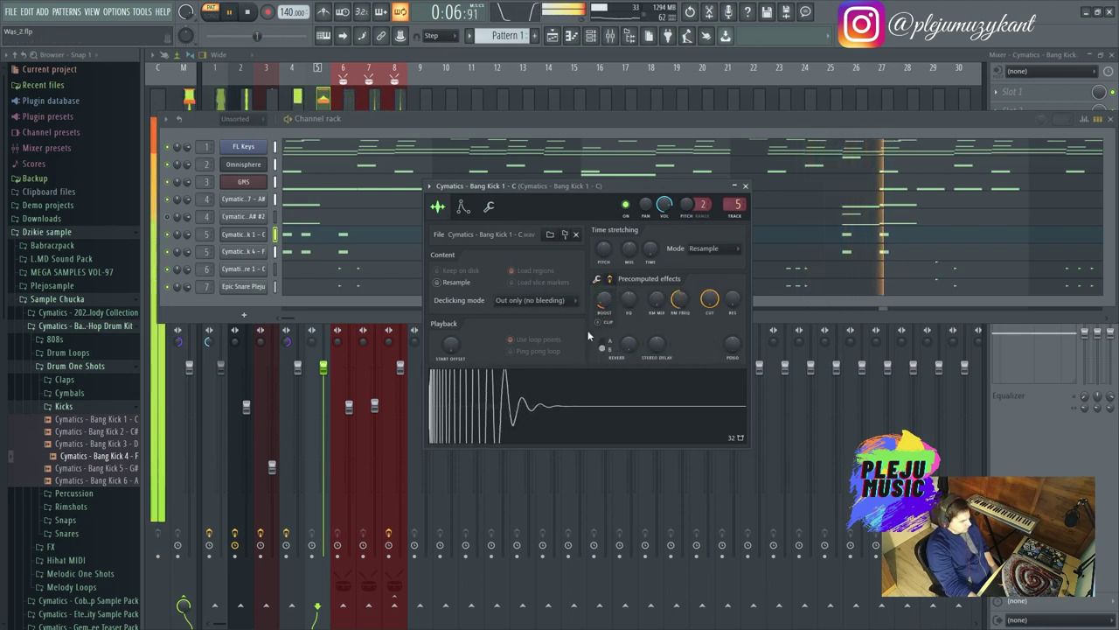
pyautogui.moveTo(629, 298)
pyautogui.mouseDown()
pyautogui.moveTo(628, 285)
pyautogui.moveTo(632, 313)
pyautogui.moveTo(628, 304)
pyautogui.mouseUp()
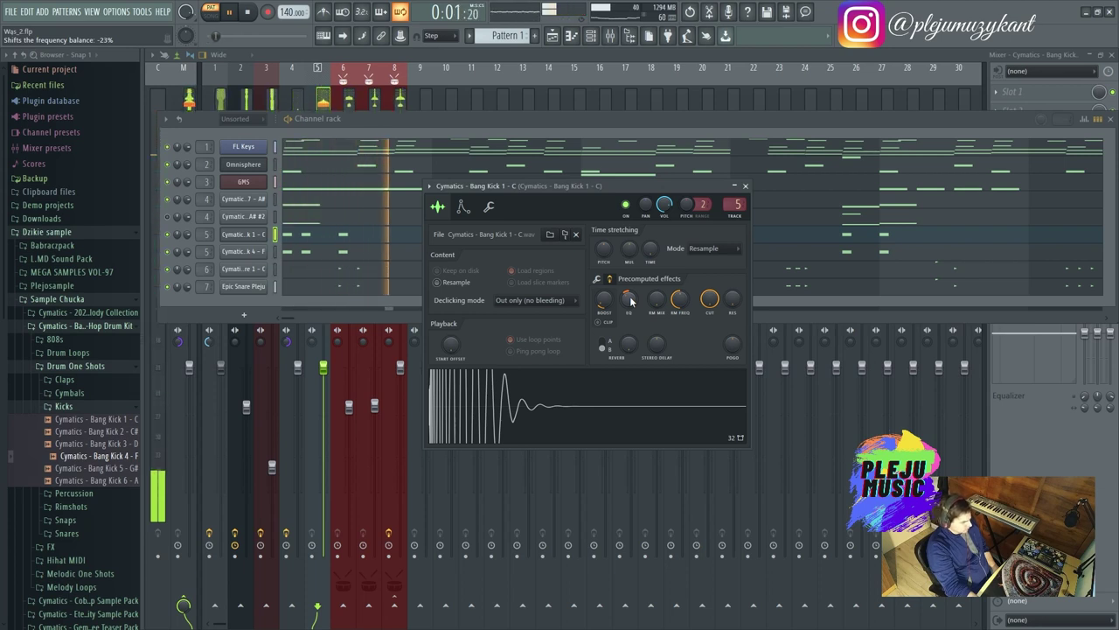
pyautogui.moveTo(601, 303)
pyautogui.mouseDown()
pyautogui.moveTo(601, 316)
pyautogui.moveTo(619, 301)
pyautogui.mouseUp()
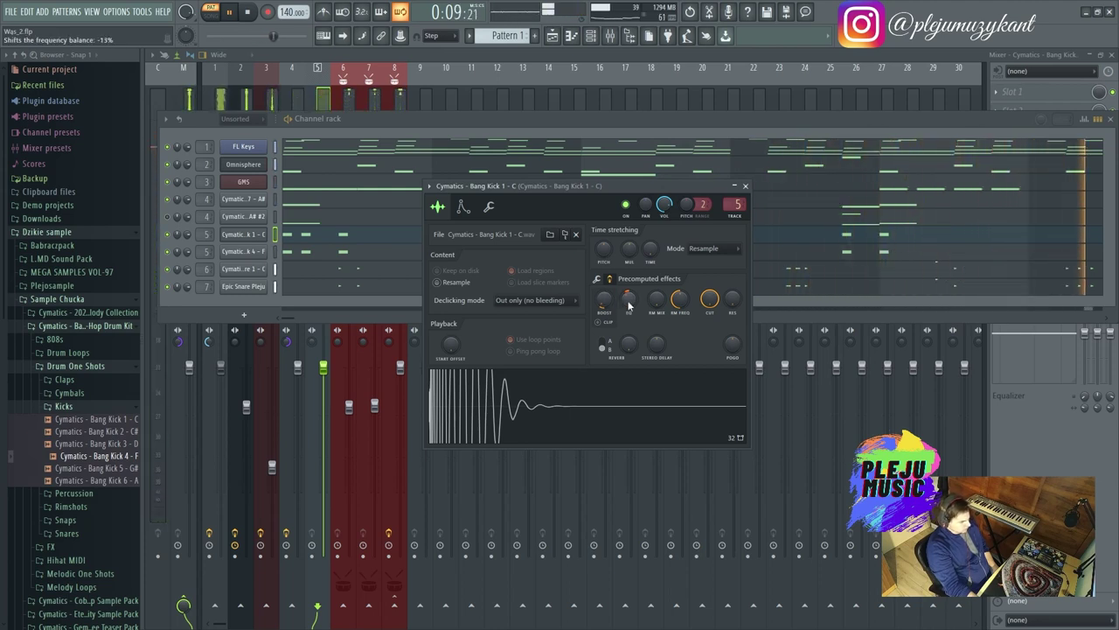
# Step: Boost the Bang Kick 4 sample's gain and adjust its EQ balance, using the Bang Kick 1 settings as reference
pyautogui.click(243, 251)
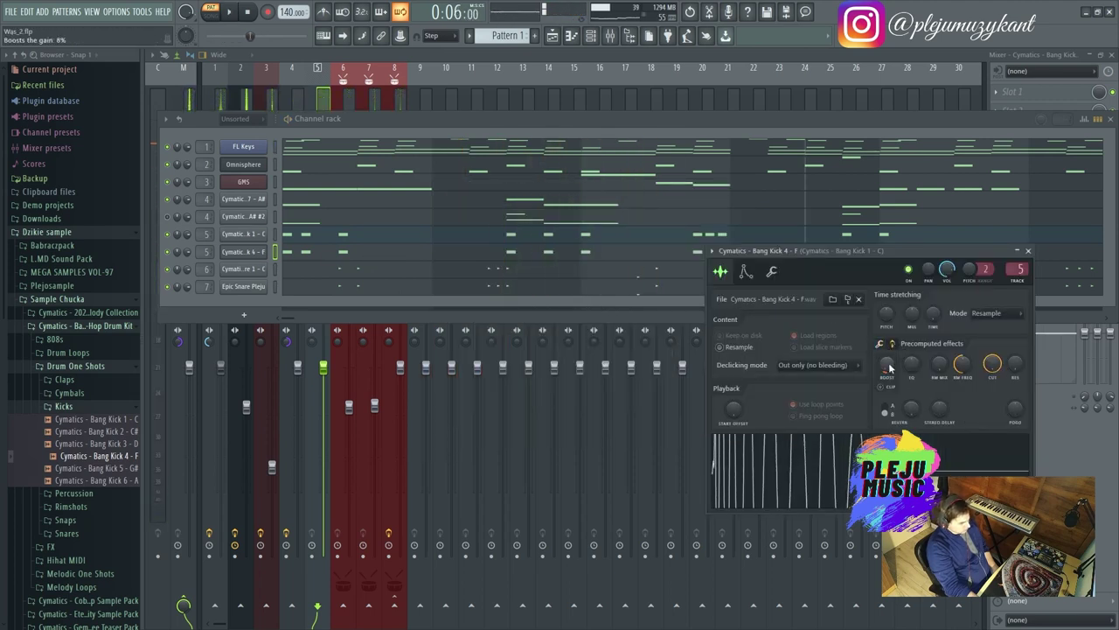
pyautogui.click(249, 234)
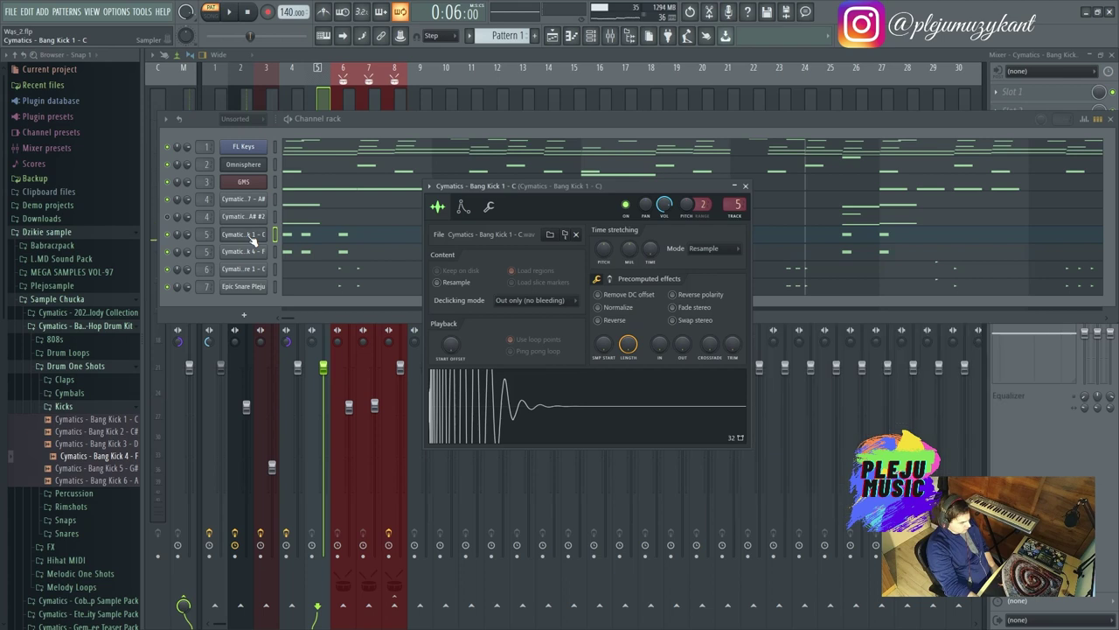
pyautogui.click(616, 278)
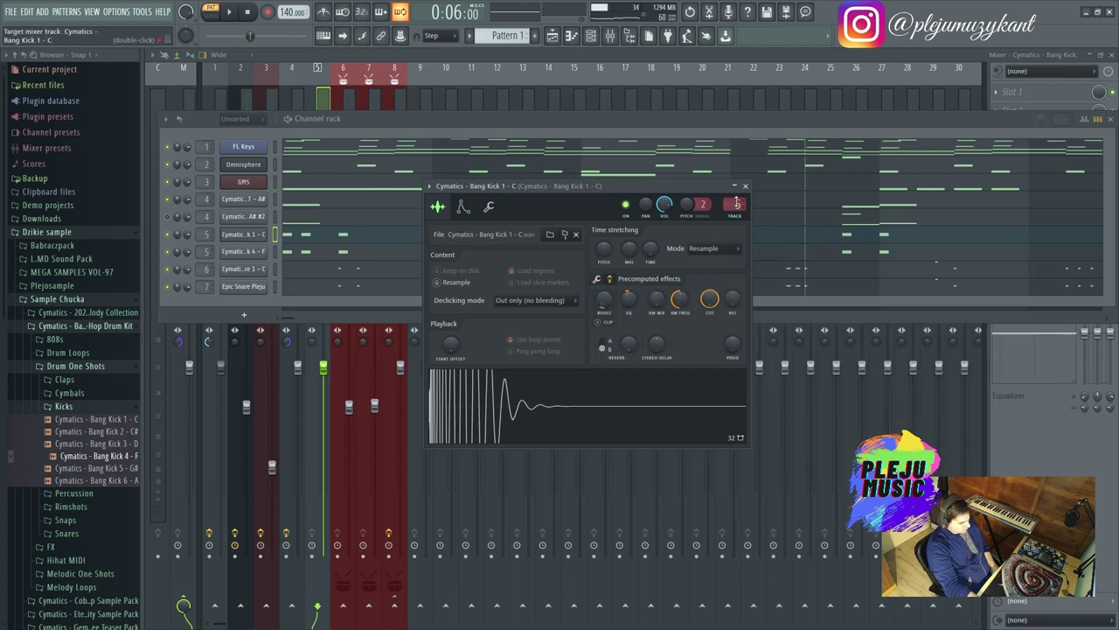
pyautogui.click(745, 187)
pyautogui.click(262, 252)
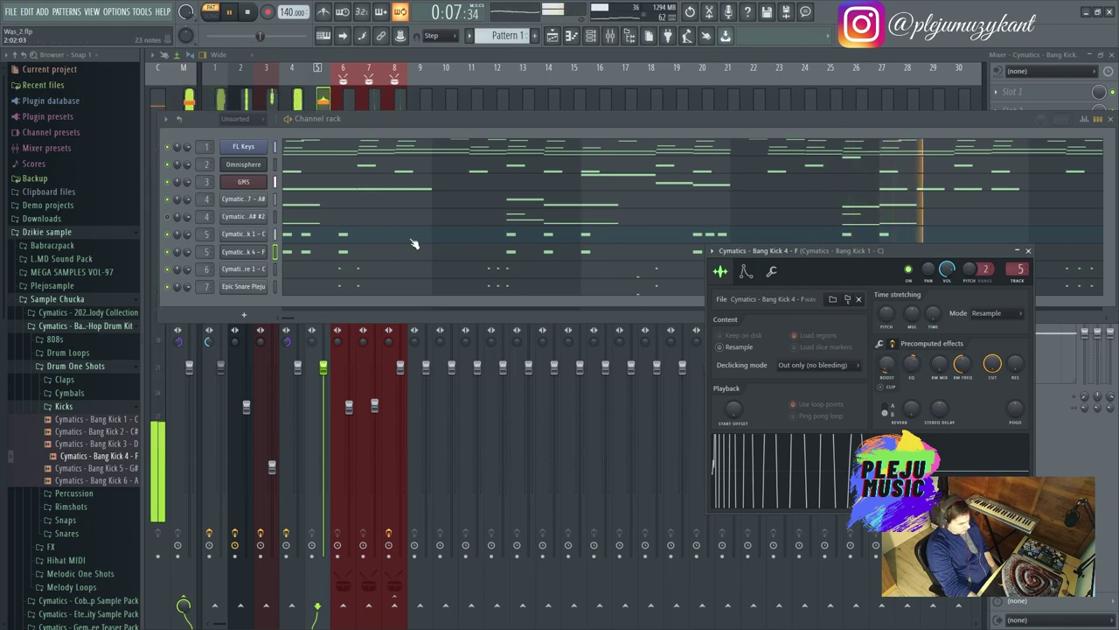
# Step: Stop playback and rename the kick's mixer track 5 using the preset name Kick
pyautogui.moveTo(478, 117); pyautogui.dragTo(841, 121)
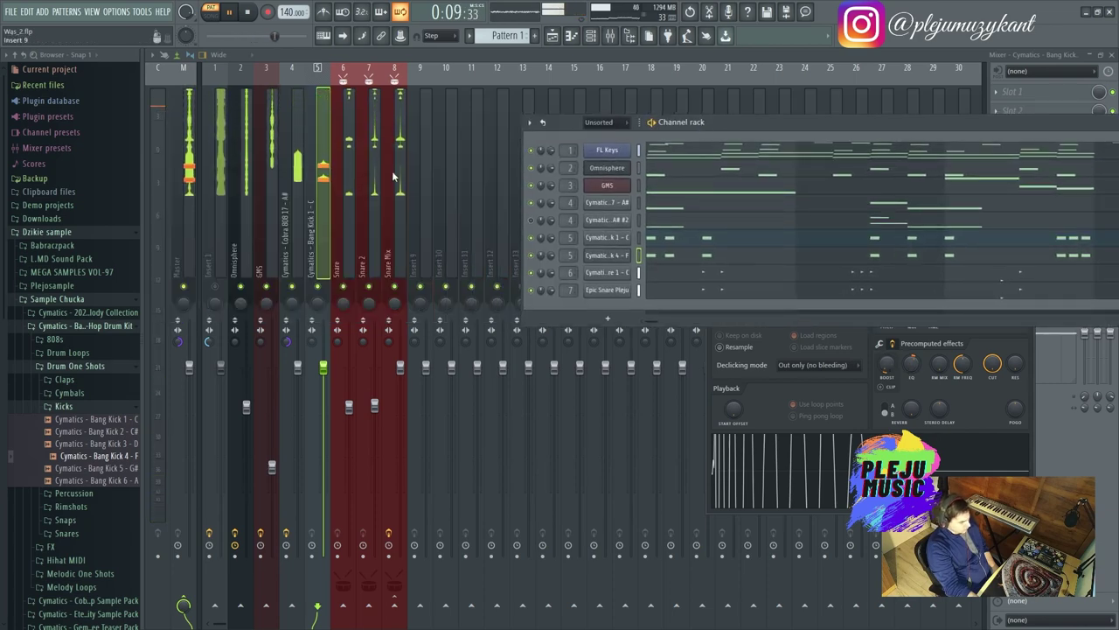
pyautogui.press('space')
pyautogui.rightClick(317, 64)
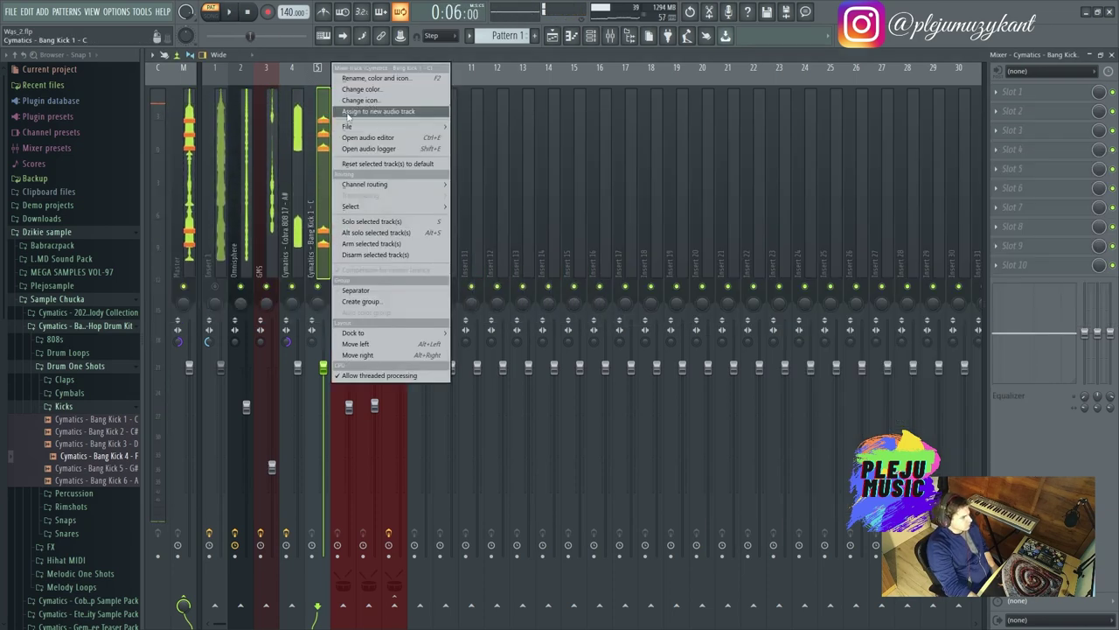
pyautogui.click(368, 83)
pyautogui.click(248, 77)
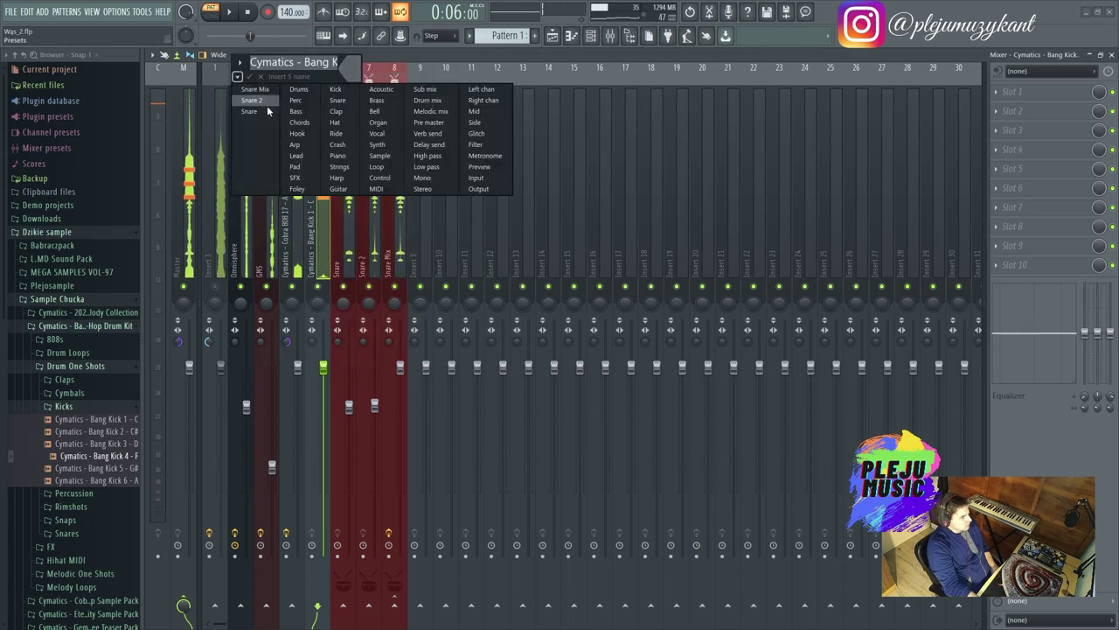
pyautogui.click(337, 98)
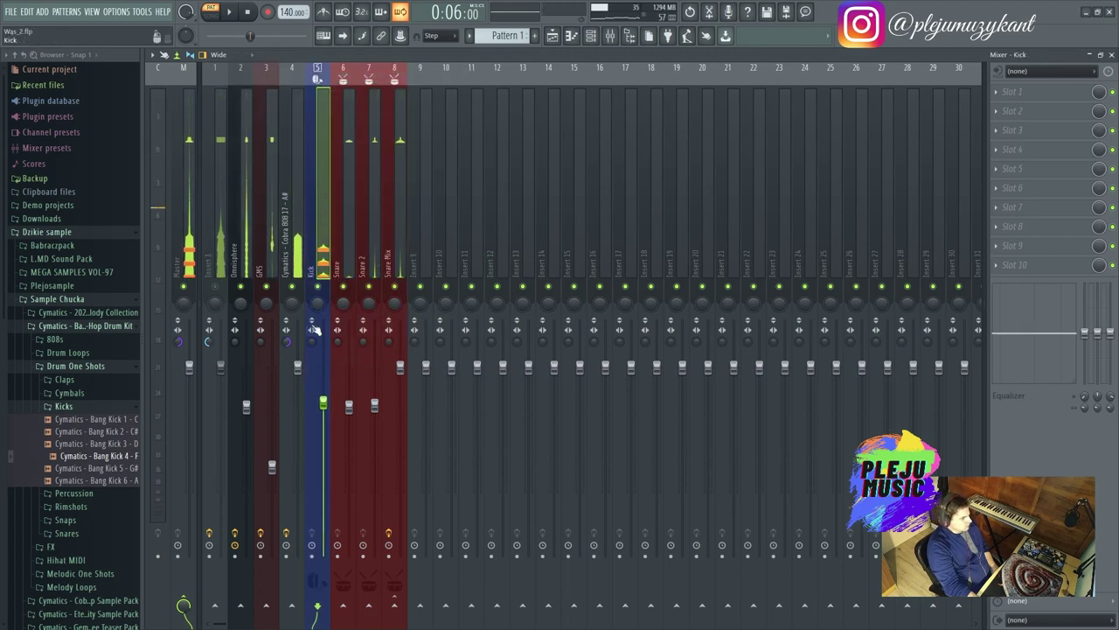
# Step: Load Fruity Parametric EQ 2 into slot 10 of the Kick track with its Kick preset and play the pattern
pyautogui.click(1003, 273)
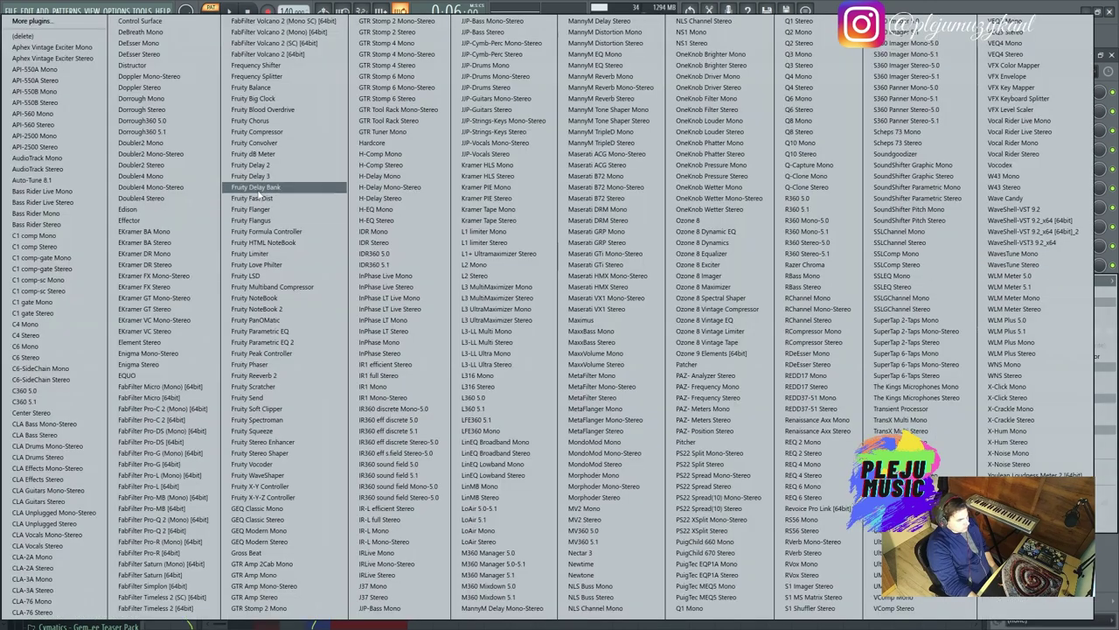
pyautogui.click(284, 341)
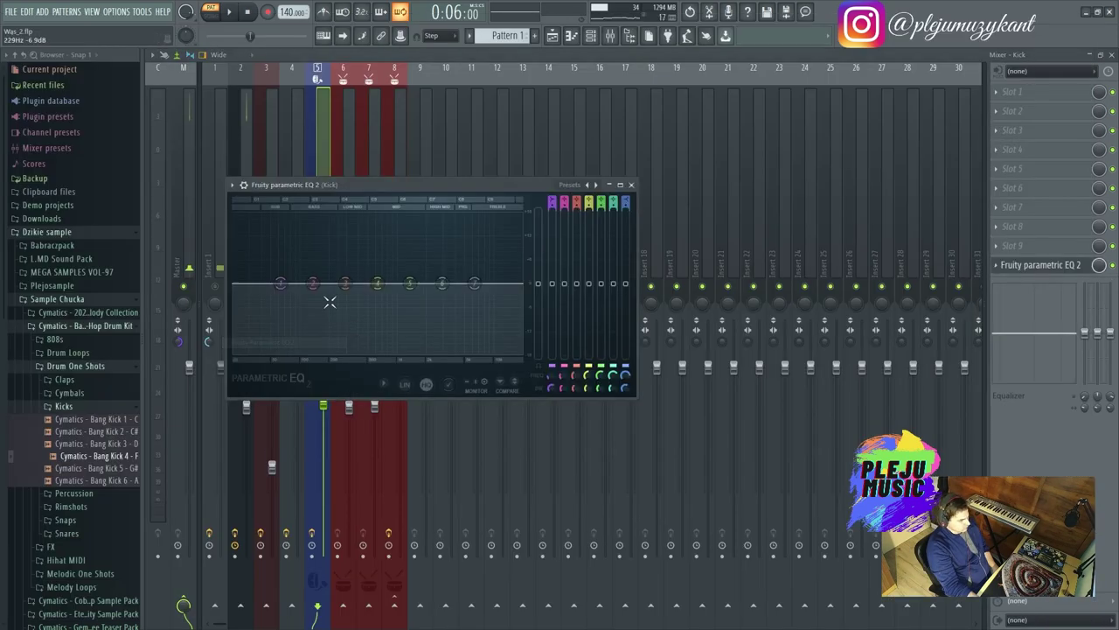
pyautogui.click(573, 186)
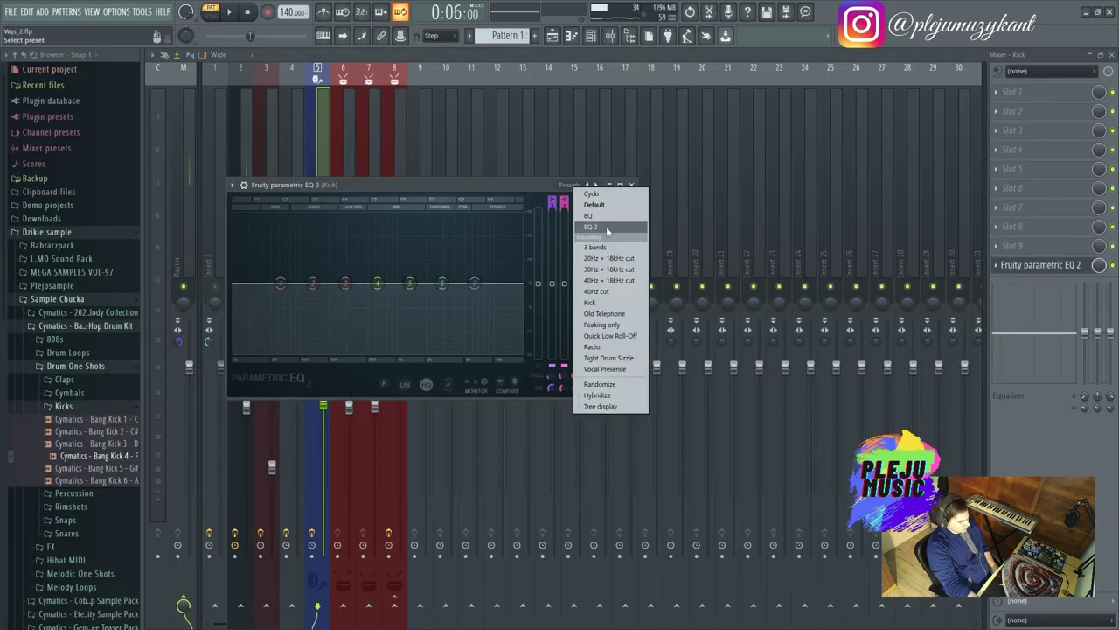
pyautogui.click(591, 303)
pyautogui.press('space')
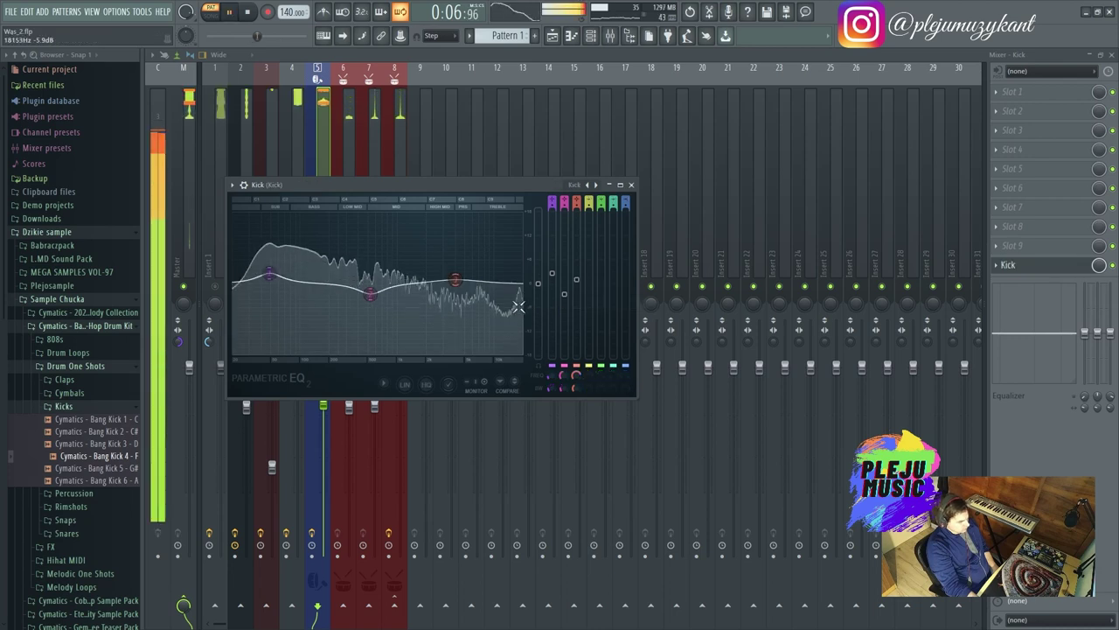
pyautogui.moveTo(321, 185); pyautogui.dragTo(601, 157)
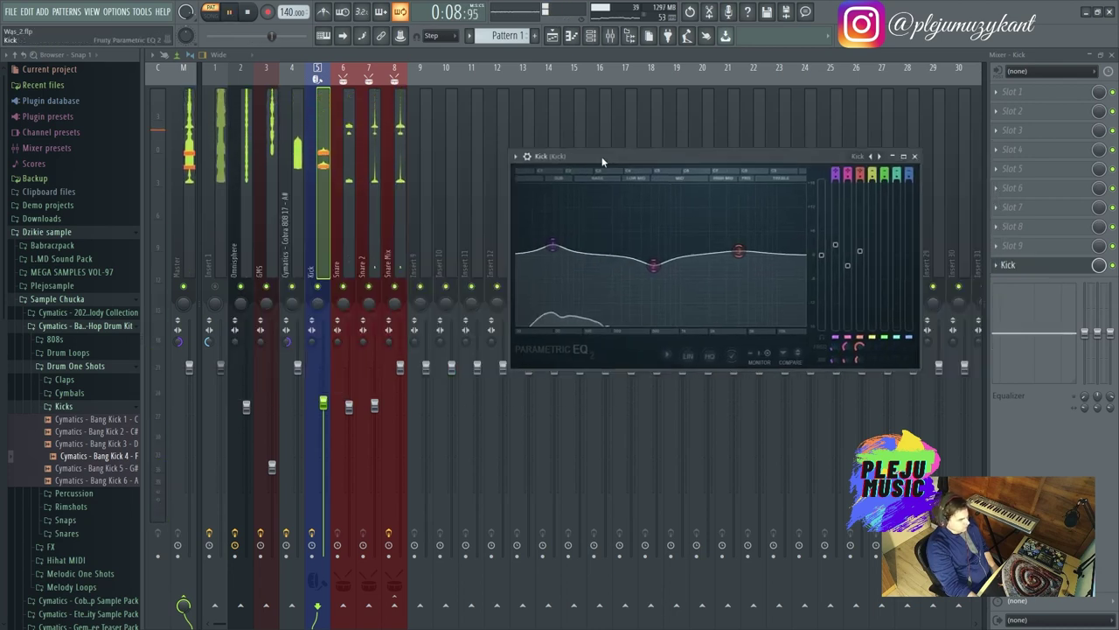
# Step: Lower the Kick track's volume to about -6.0 dB and replace its EQ with FabFilter Pro-Q 2 using the Kick Pleju preset
pyautogui.moveTo(326, 404); pyautogui.dragTo(323, 425)
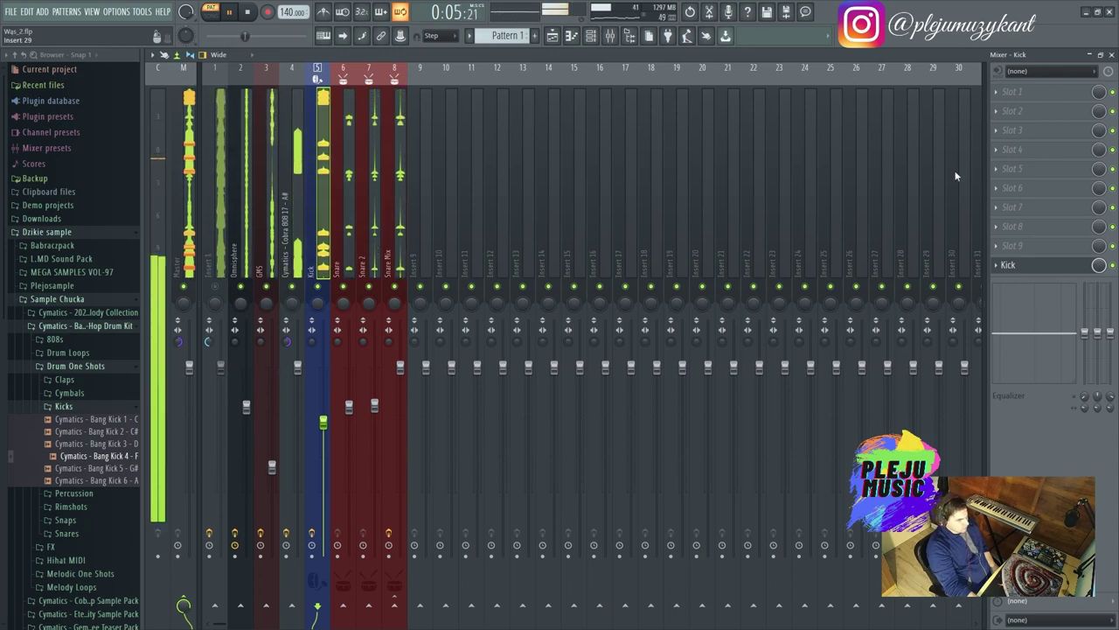
pyautogui.click(1000, 98)
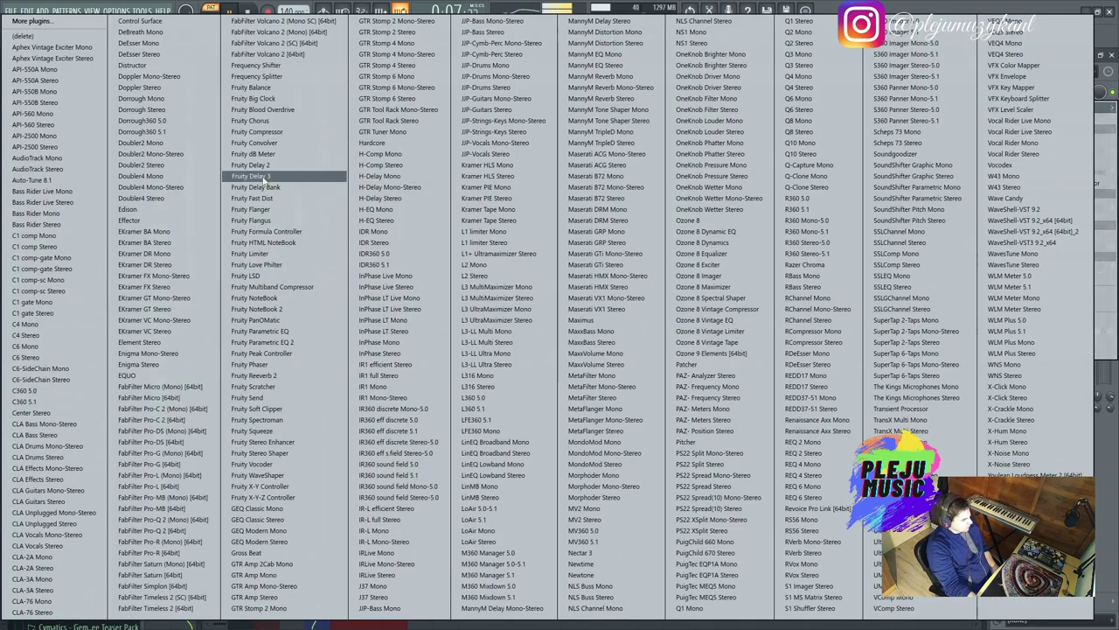
pyautogui.press('Escape')
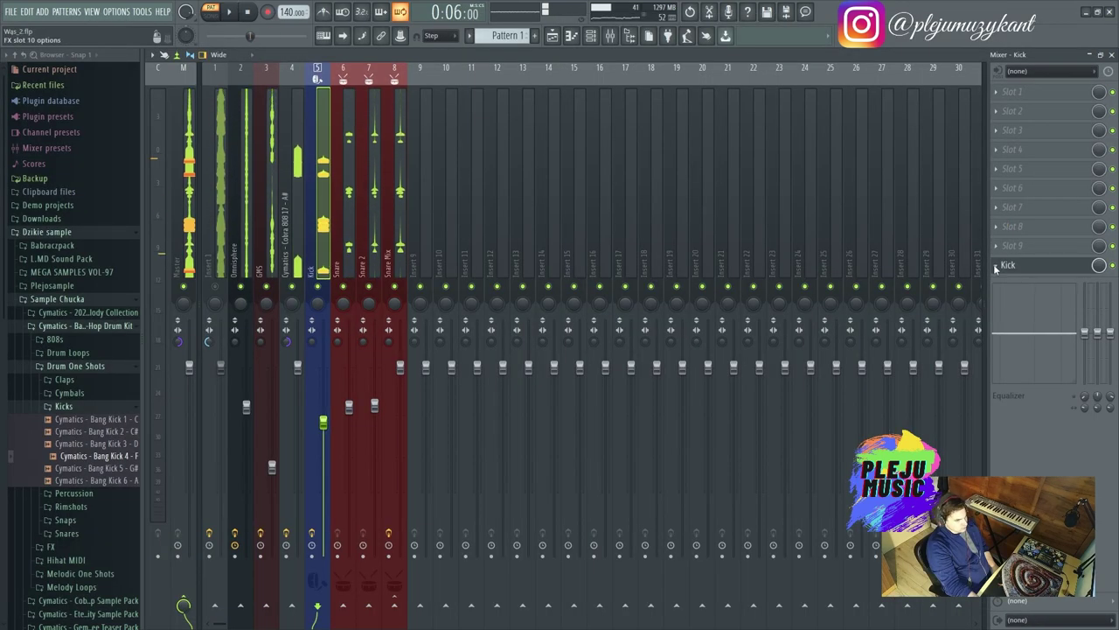
pyautogui.click(993, 264)
pyautogui.click(1006, 267)
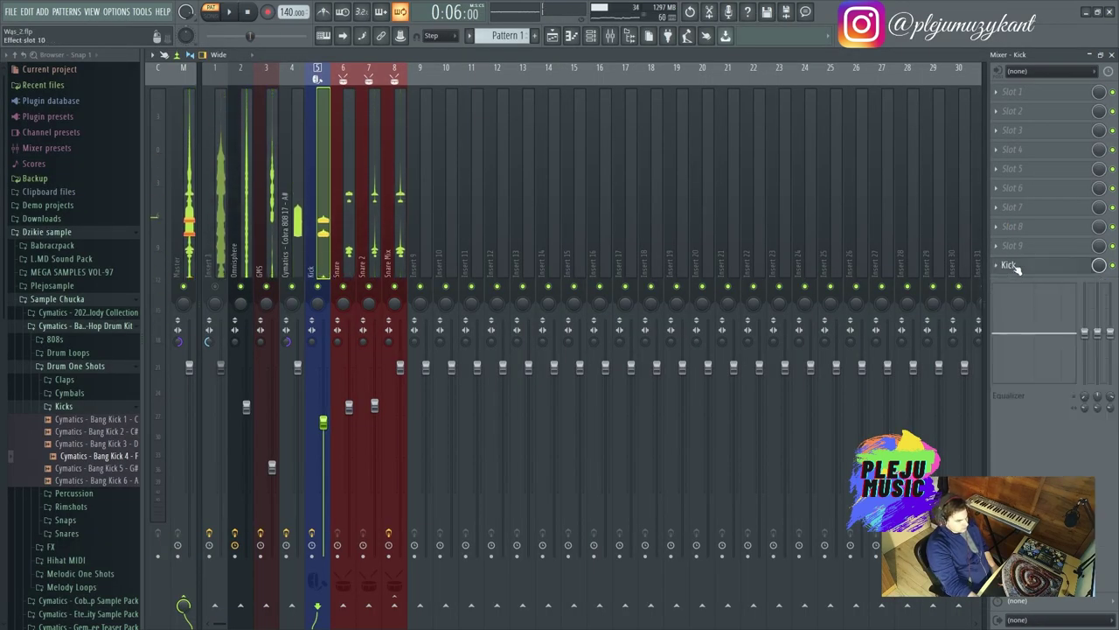
pyautogui.click(1014, 269)
pyautogui.click(997, 266)
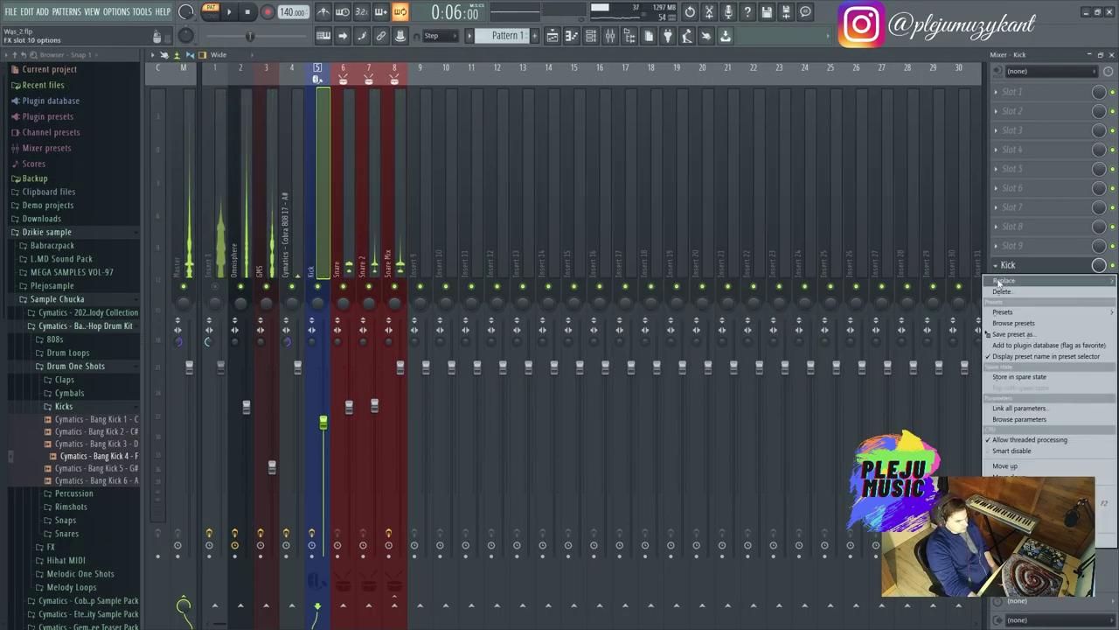
pyautogui.moveTo(999, 281)
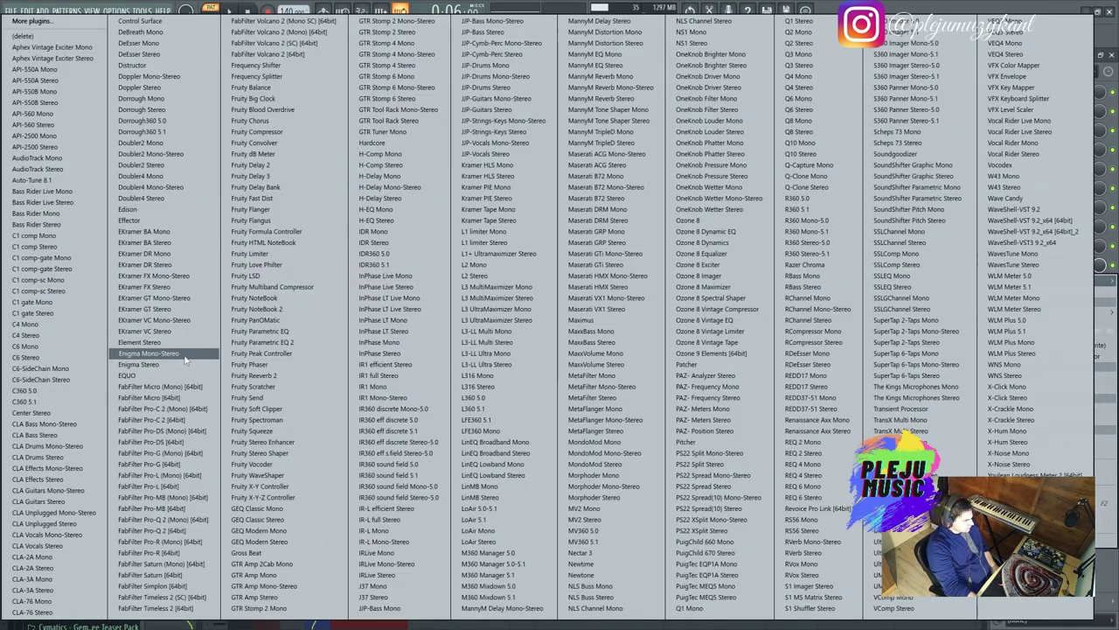
pyautogui.click(174, 530)
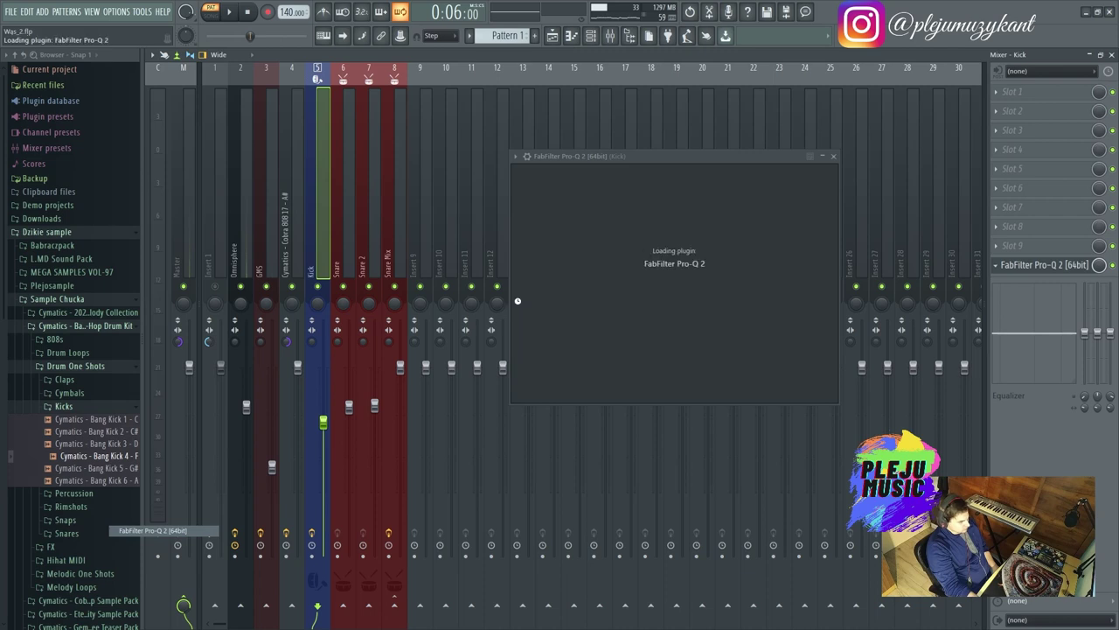
pyautogui.click(861, 175)
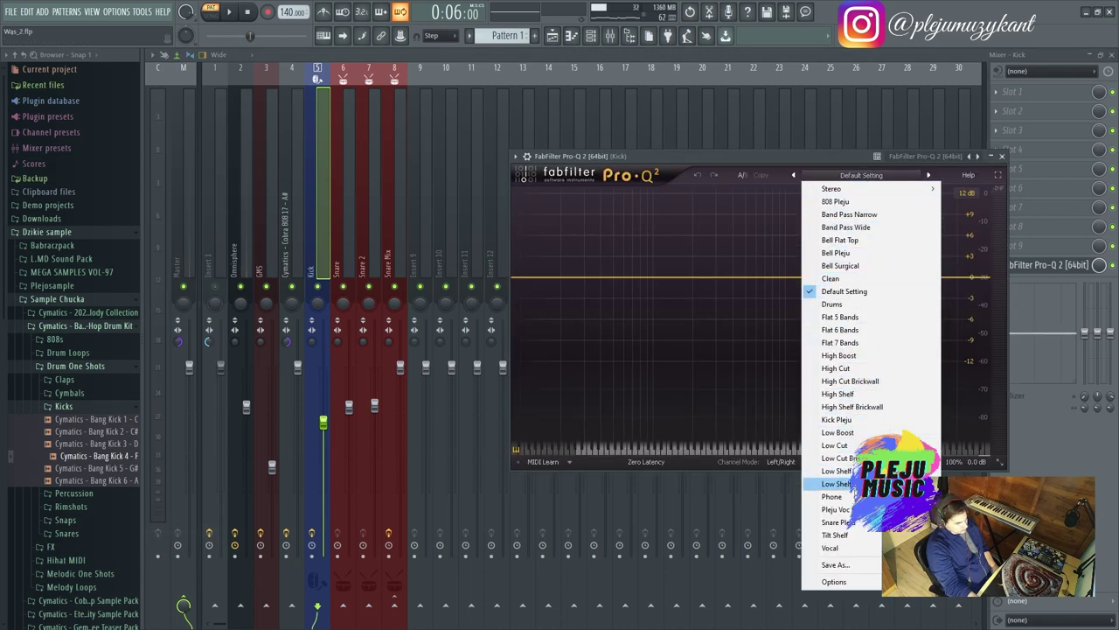
pyautogui.click(846, 422)
pyautogui.press('space')
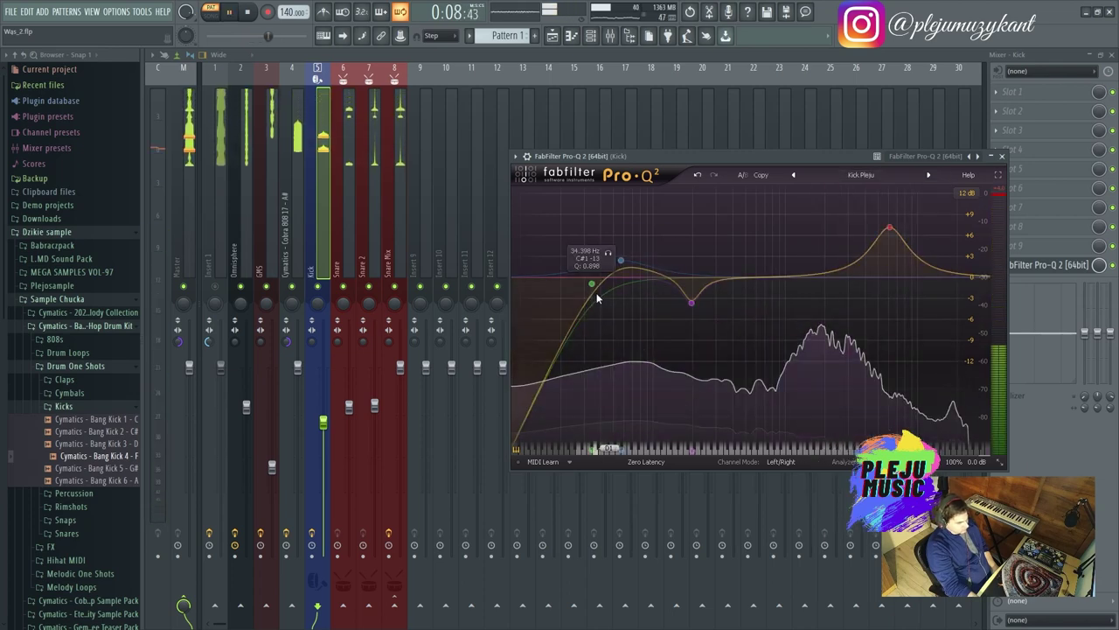
pyautogui.press('Escape')
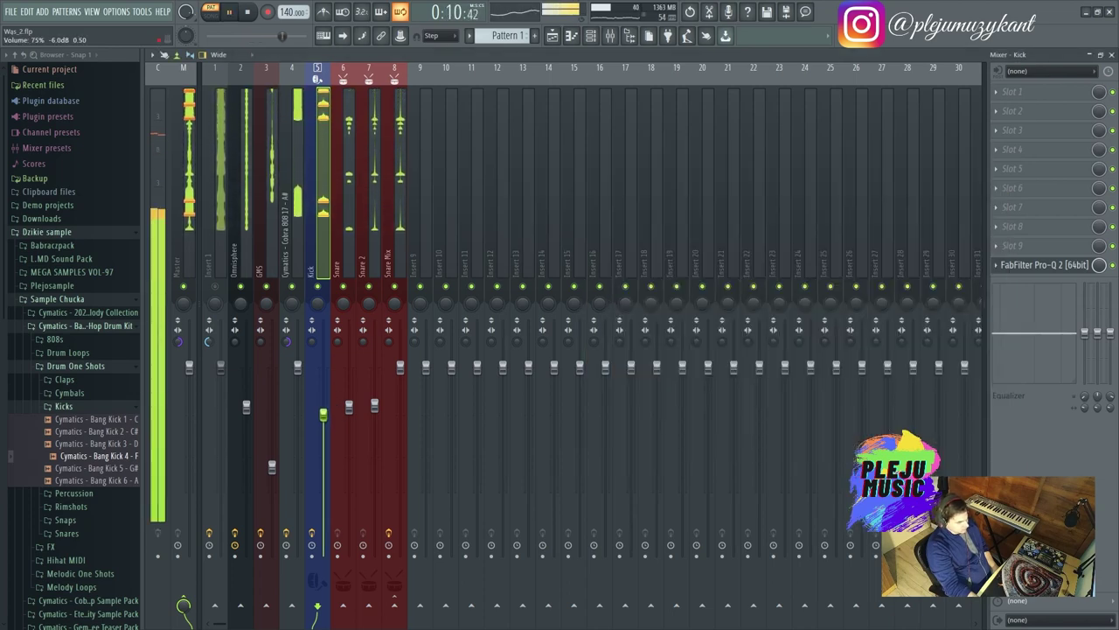
# Step: Insert Transient Processor in slot 1 of the Kick track, raise its attack and change the attack and release shapes during playback
pyautogui.click(1027, 91)
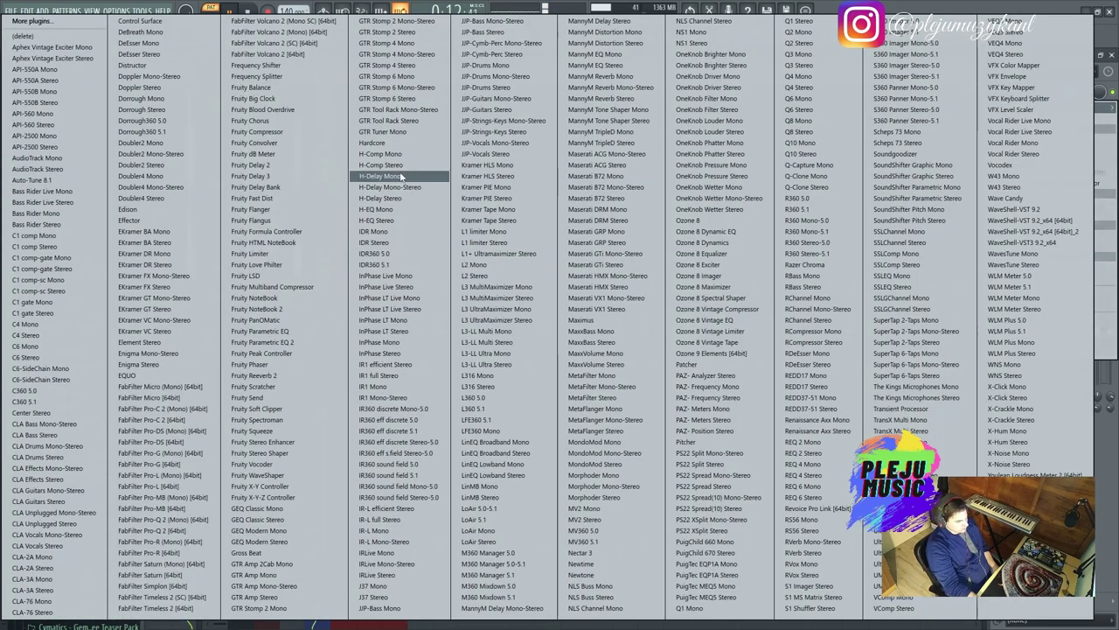
pyautogui.press('t')
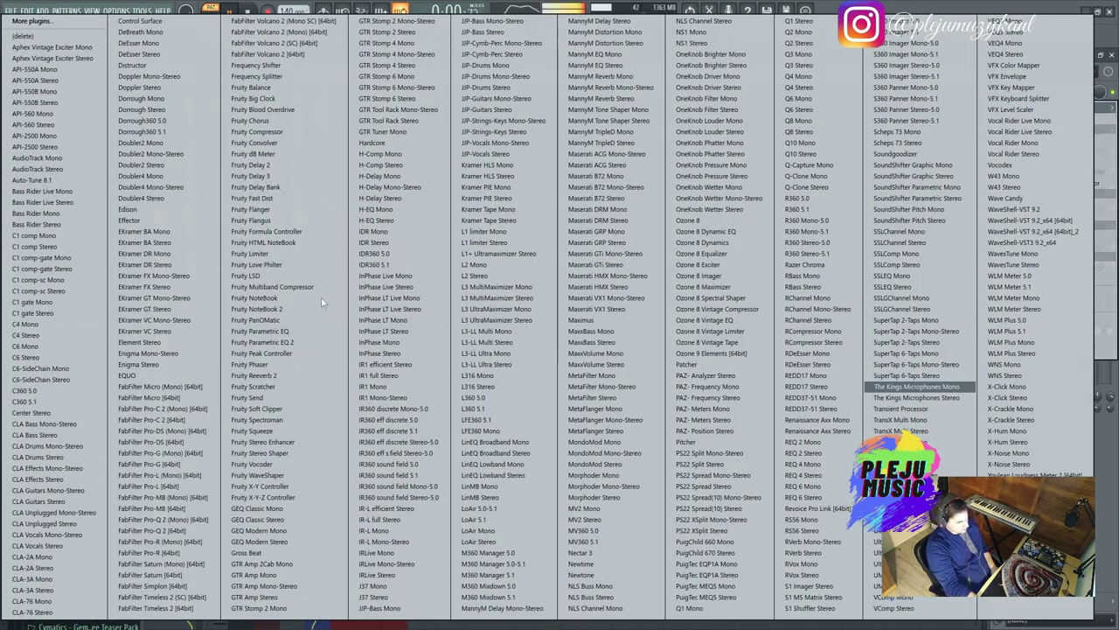
pyautogui.click(870, 410)
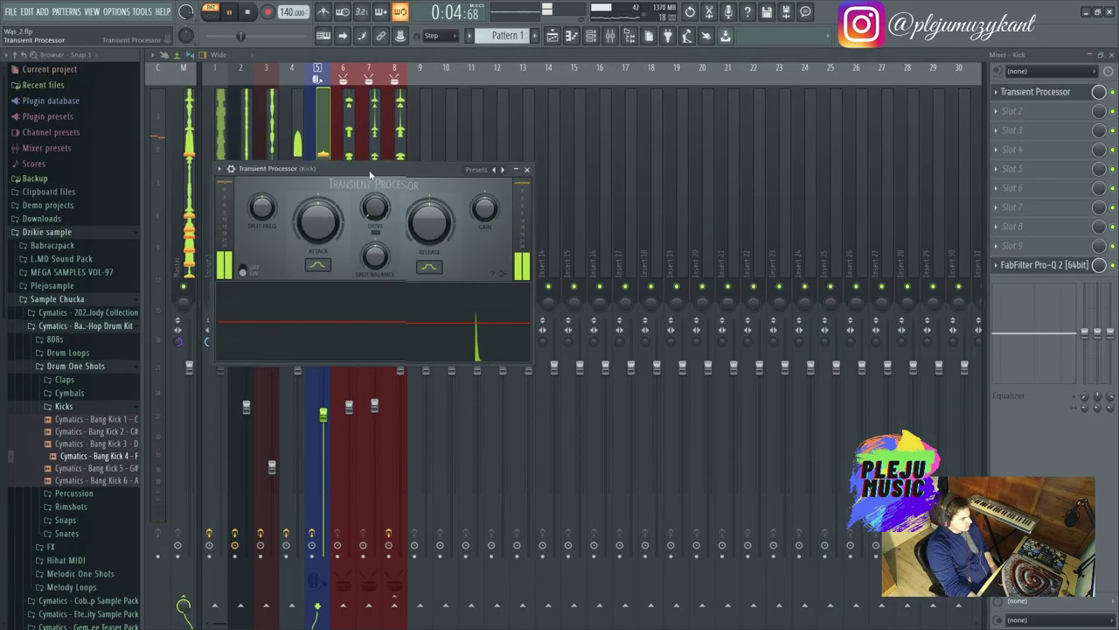
pyautogui.moveTo(292, 206); pyautogui.dragTo(439, 191)
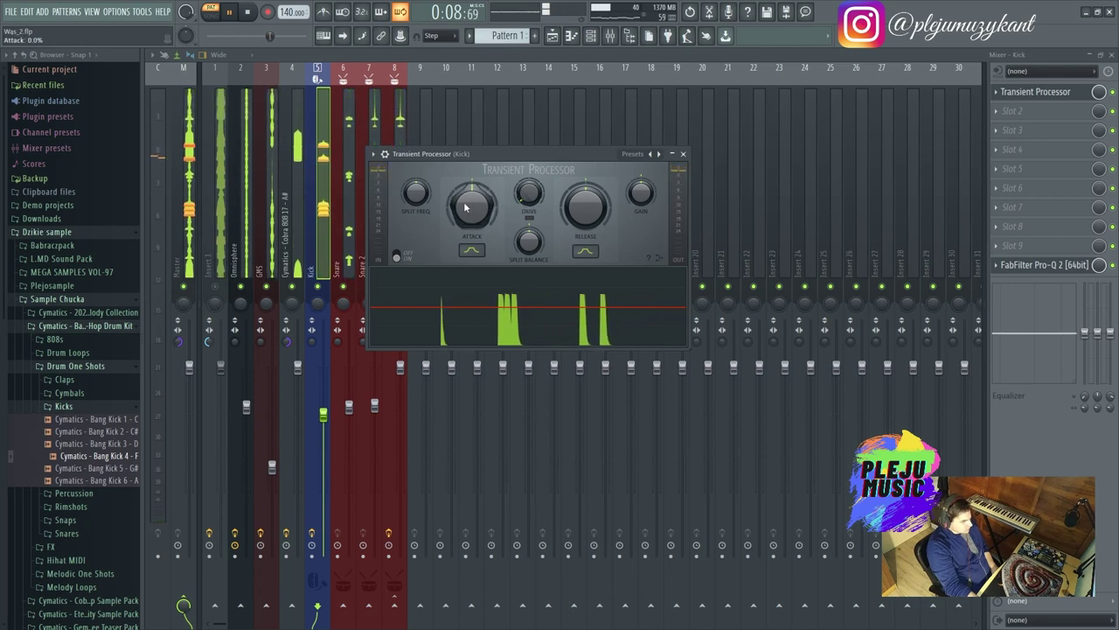
pyautogui.moveTo(472, 203); pyautogui.dragTo(471, 191)
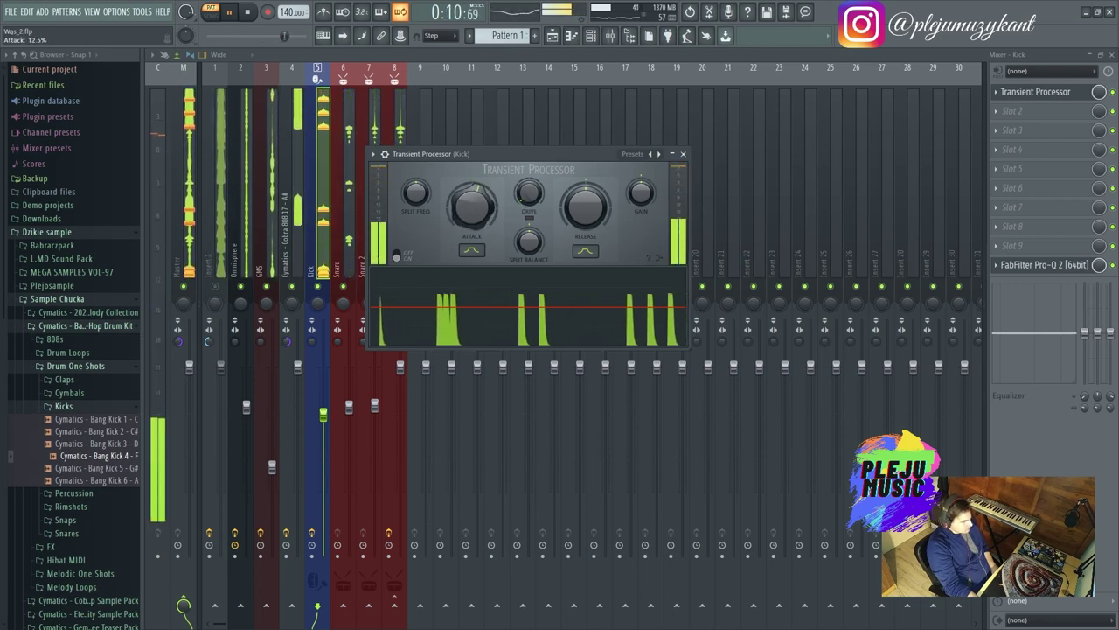
pyautogui.moveTo(477, 191); pyautogui.dragTo(477, 187)
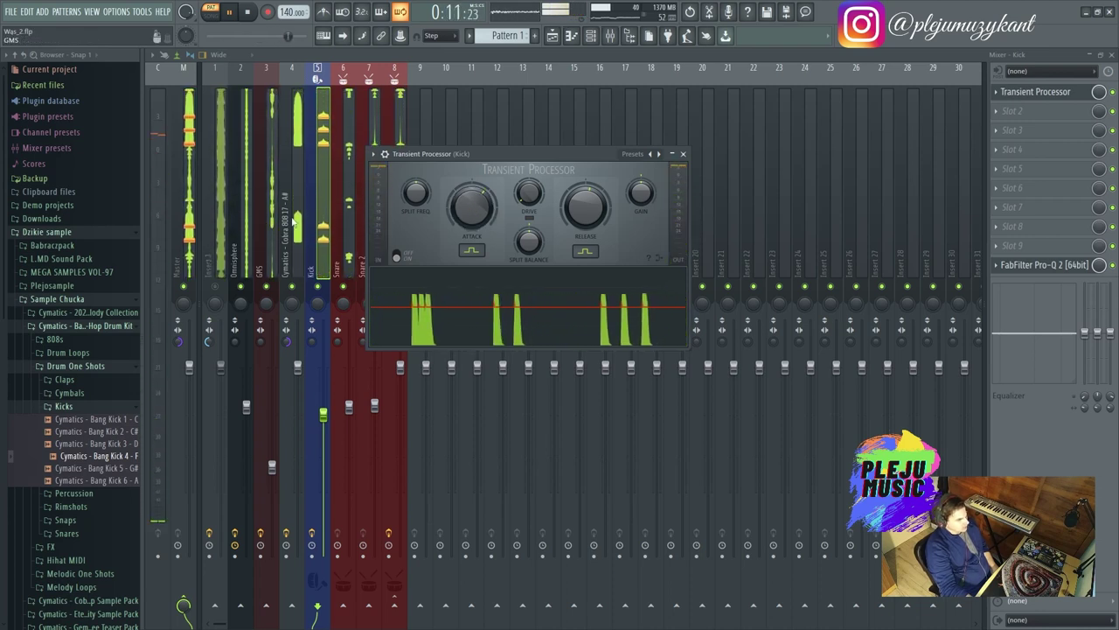
pyautogui.moveTo(444, 158); pyautogui.dragTo(506, 134)
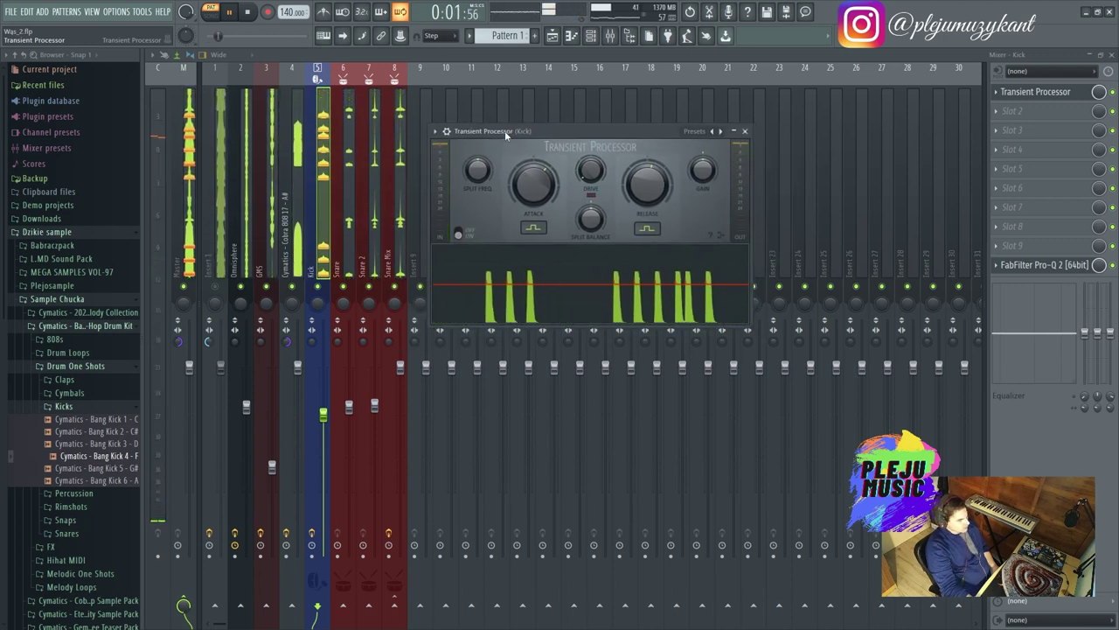
# Step: Open Gross Beat on the GMS track and try the Slw Dwn Rpt time effect with the 1/4 Bt Gate volume effect
pyautogui.click(281, 248)
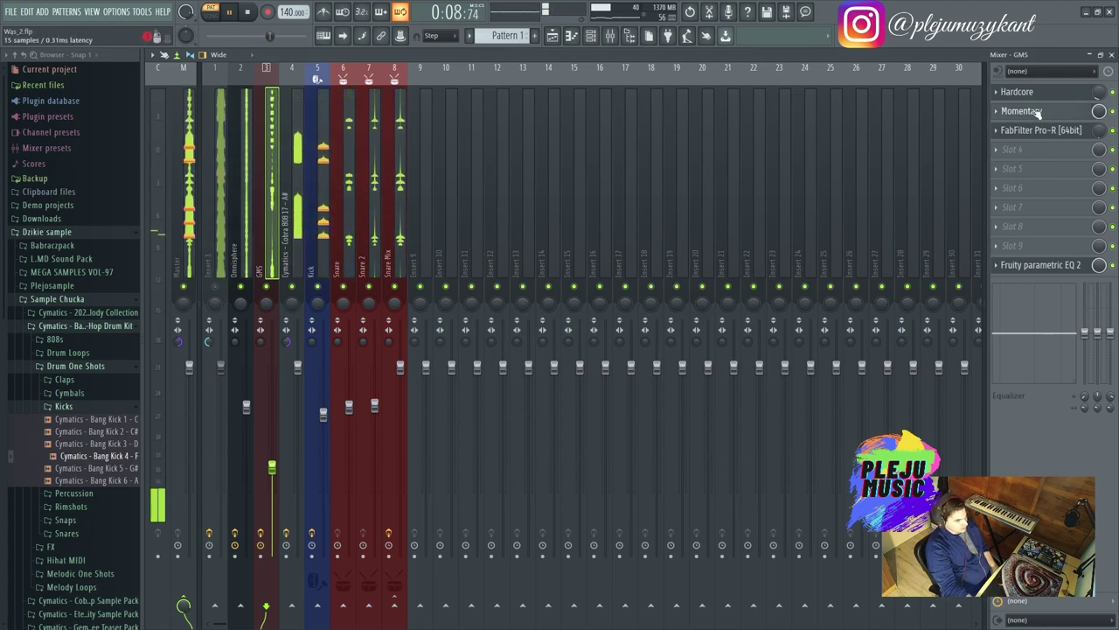
pyautogui.click(1037, 112)
pyautogui.click(437, 249)
pyautogui.click(437, 228)
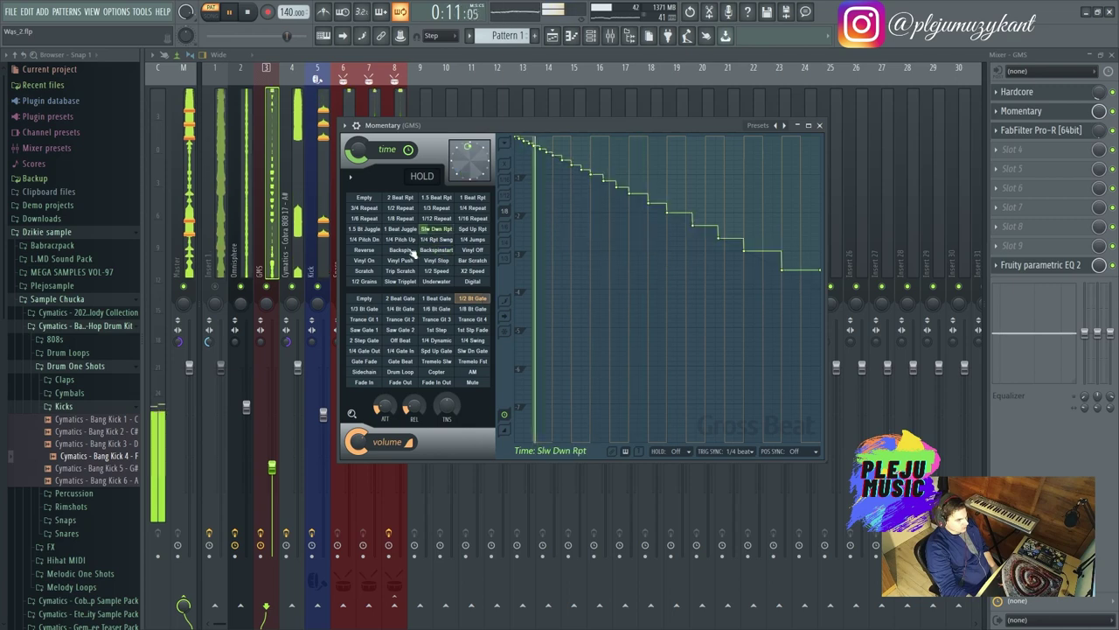
pyautogui.click(400, 309)
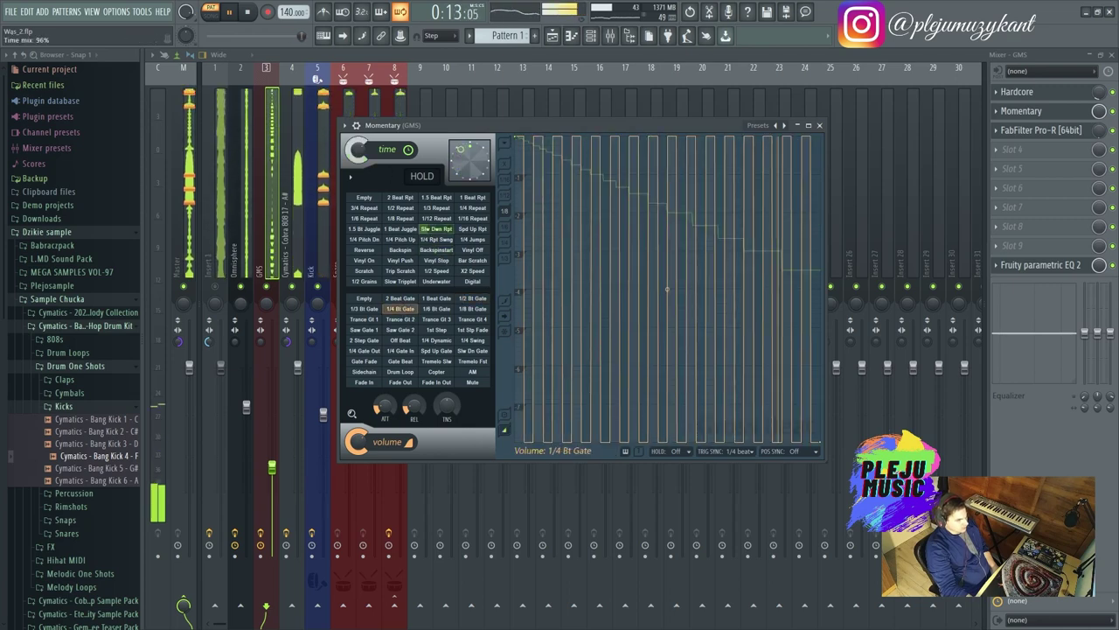
# Step: Reload Gross Beat's Momentary preset on the GMS track and set its volume effect to 1/2 Bt Gate
pyautogui.click(785, 126)
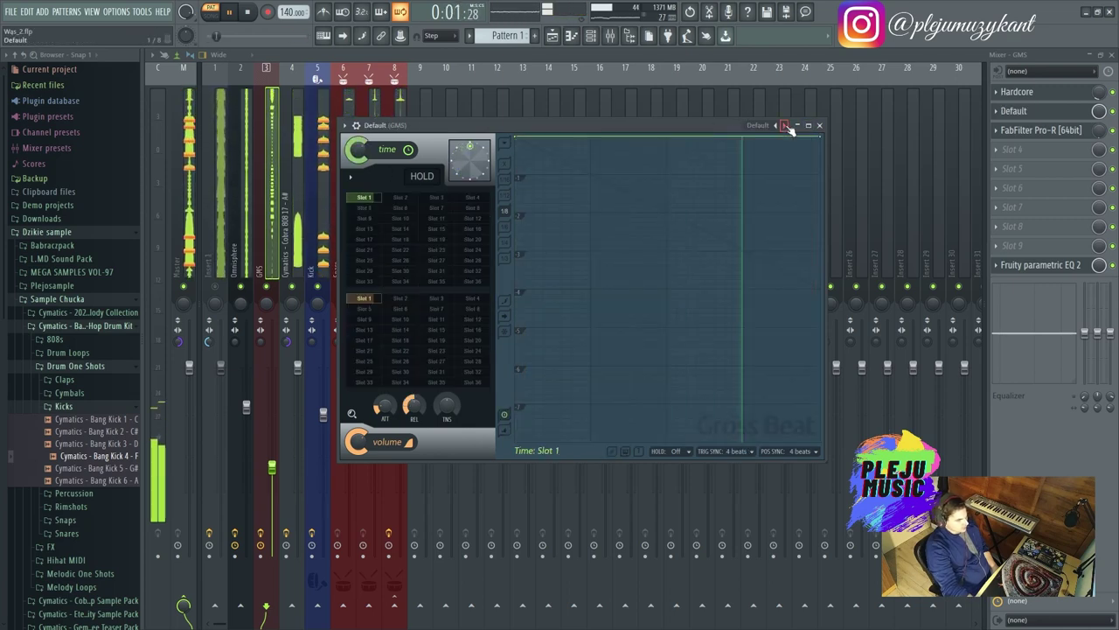
pyautogui.click(784, 126)
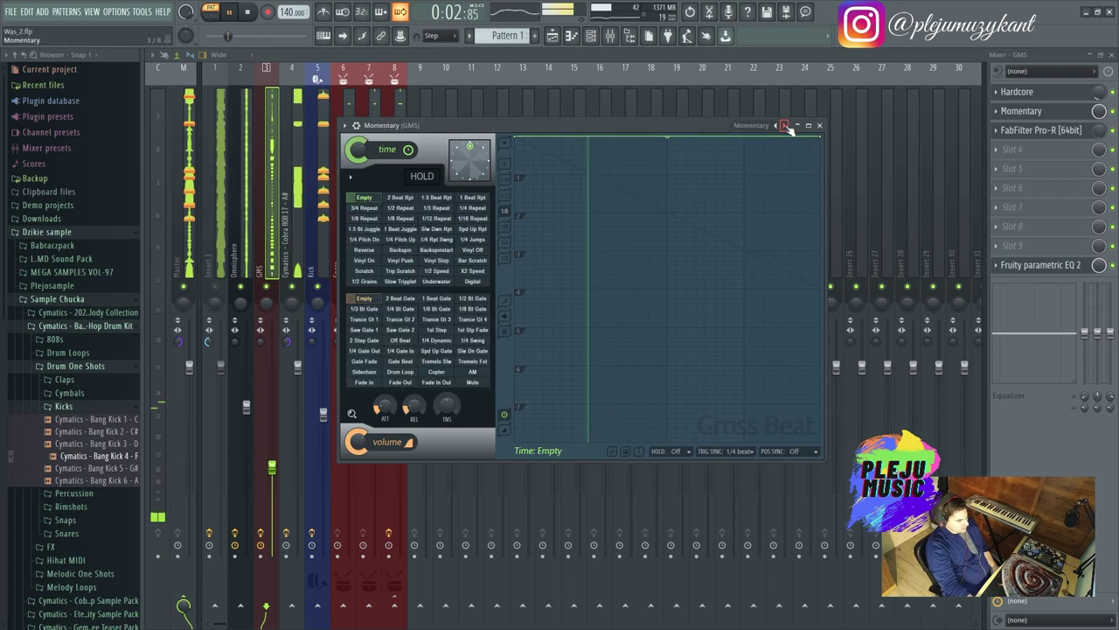
pyautogui.click(472, 298)
# Step: Try Gross Beat's 1/4 Rpt Swng, 1/2 Repeat, Backspin, 3/4 Repeat and Vinyl Push time effects on the GMS melody during playback
pyautogui.click(435, 261)
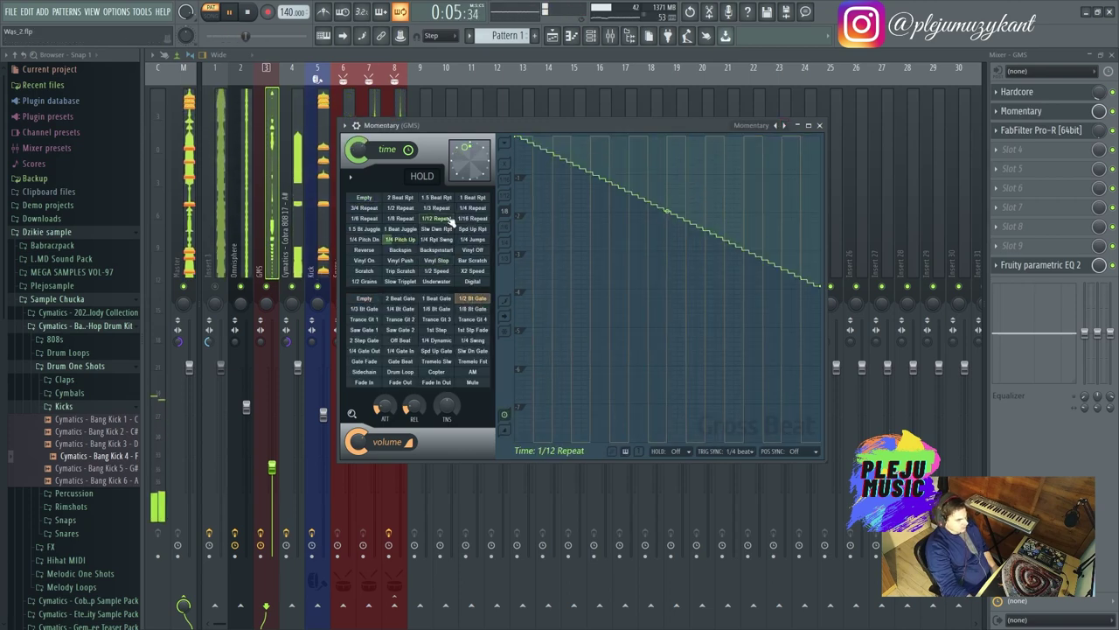
pyautogui.click(441, 239)
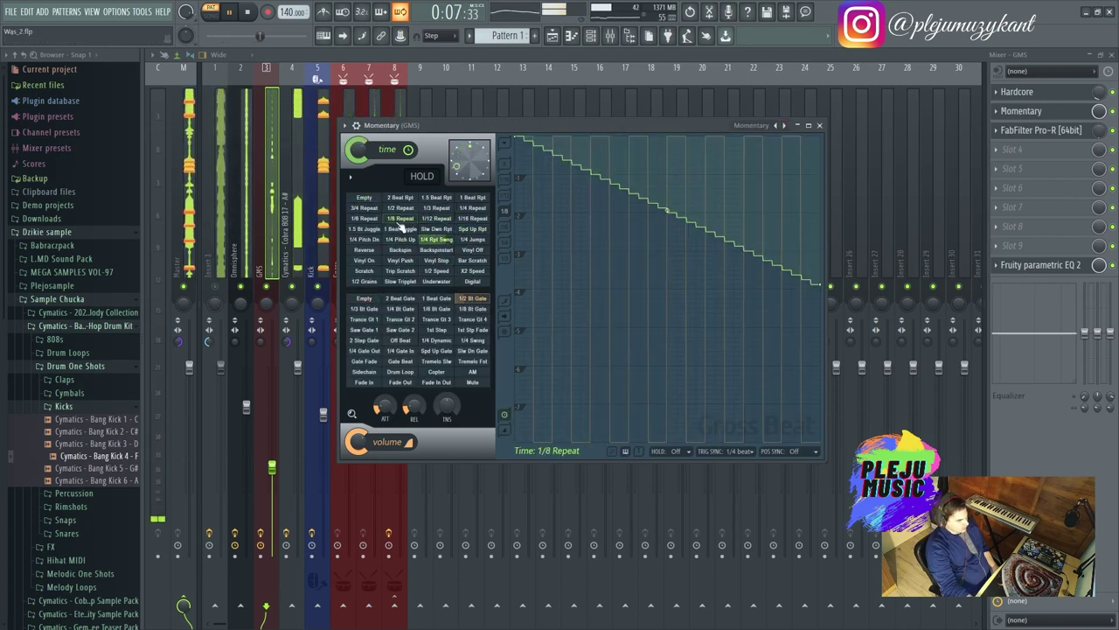
pyautogui.click(400, 208)
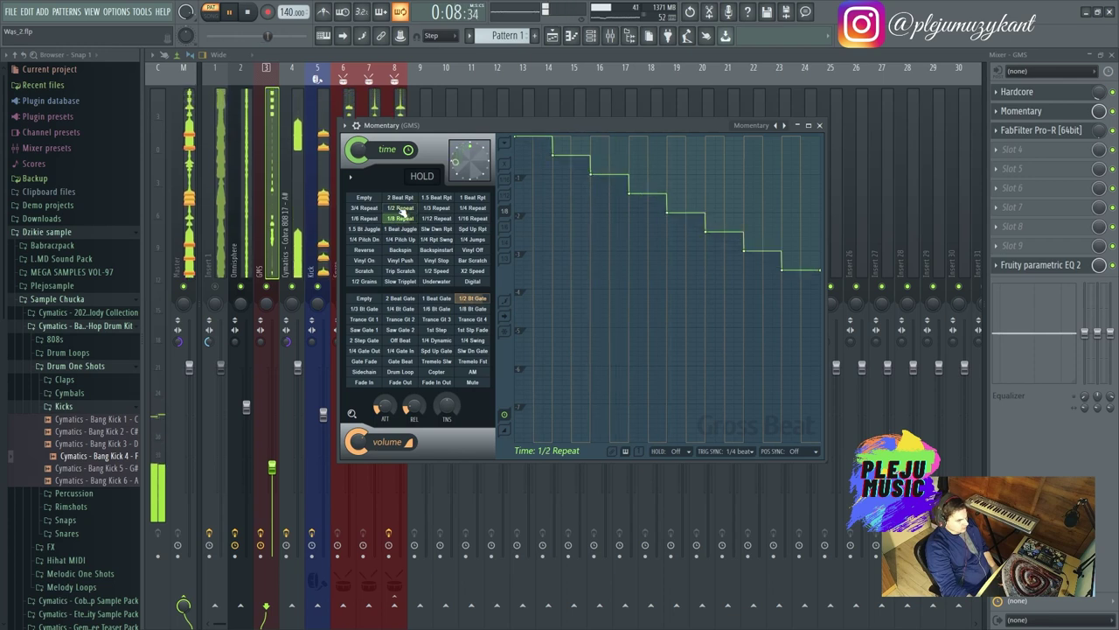
pyautogui.click(472, 197)
pyautogui.click(436, 228)
pyautogui.click(399, 250)
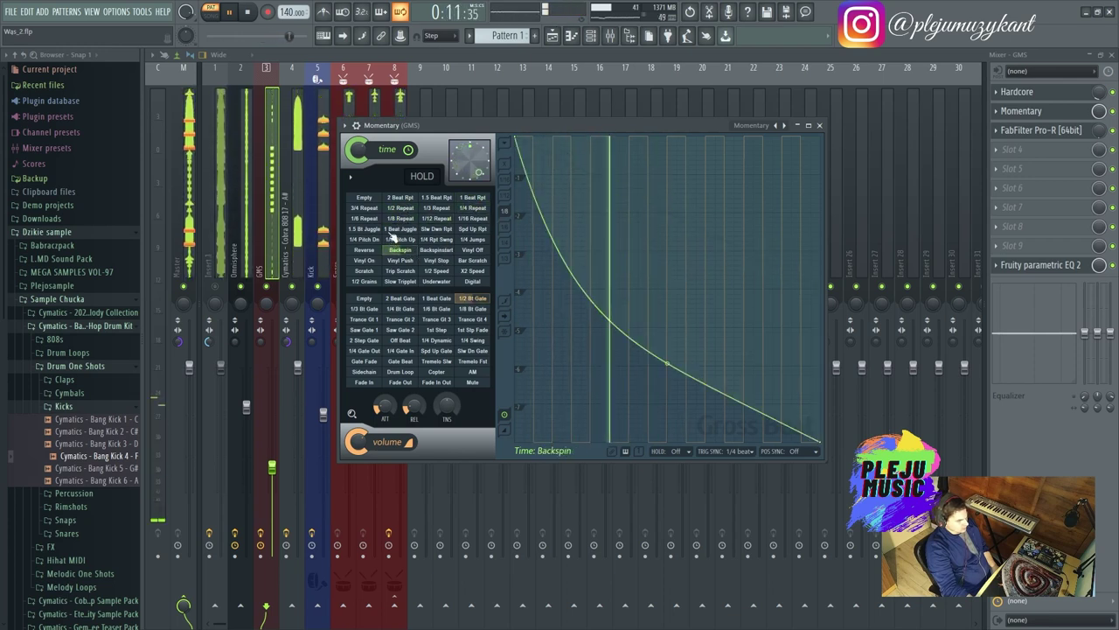
pyautogui.click(401, 228)
pyautogui.click(364, 208)
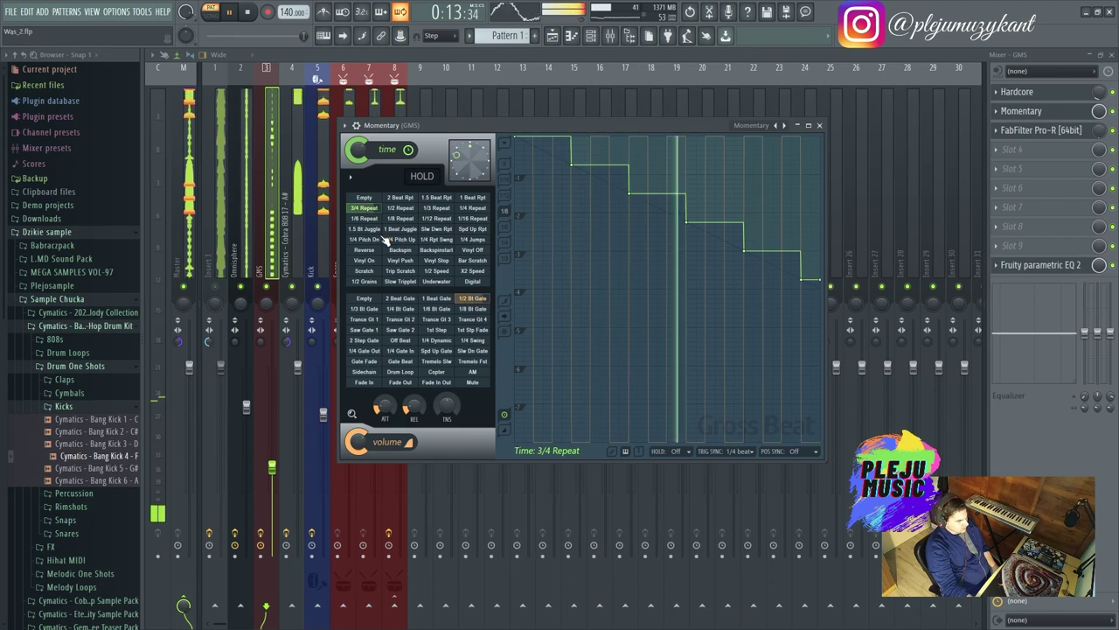
pyautogui.click(399, 260)
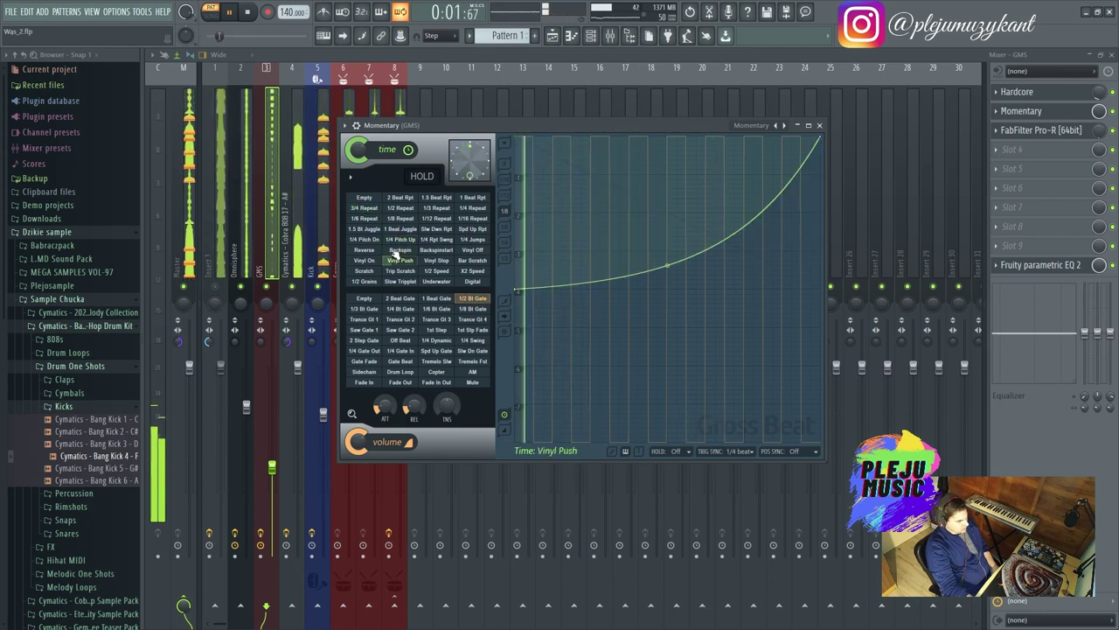
# Step: Compare further Gross Beat repeat effects on the GMS melody, including 1.5 Beat Rpt and 1/2 Repeat
pyautogui.click(388, 211)
pyautogui.click(393, 211)
pyautogui.click(425, 210)
pyautogui.click(437, 198)
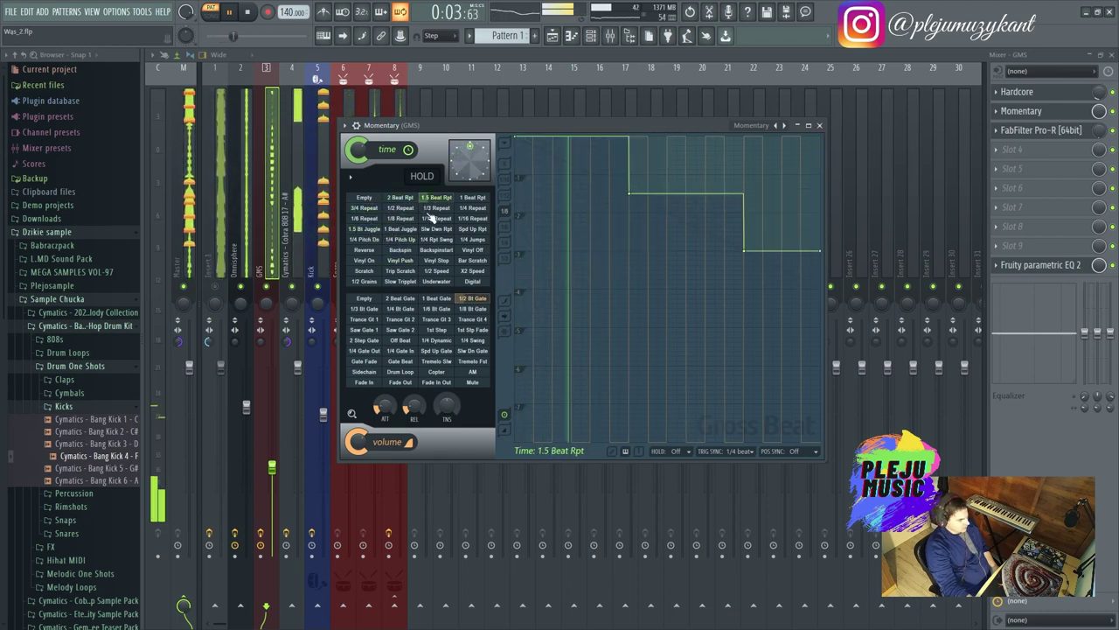
pyautogui.click(400, 218)
pyautogui.click(400, 218)
pyautogui.click(400, 207)
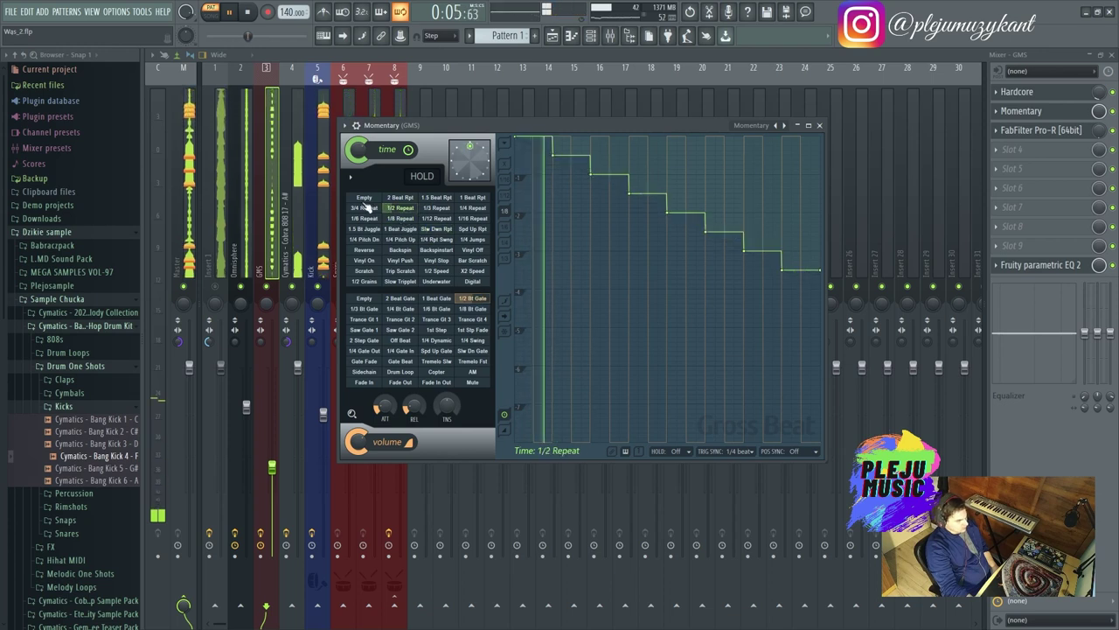
# Step: Try Gross Beat's 1/2 Speed and X2 Speed time effects on the GMS melody together with the 1st Step volume effect
pyautogui.click(429, 272)
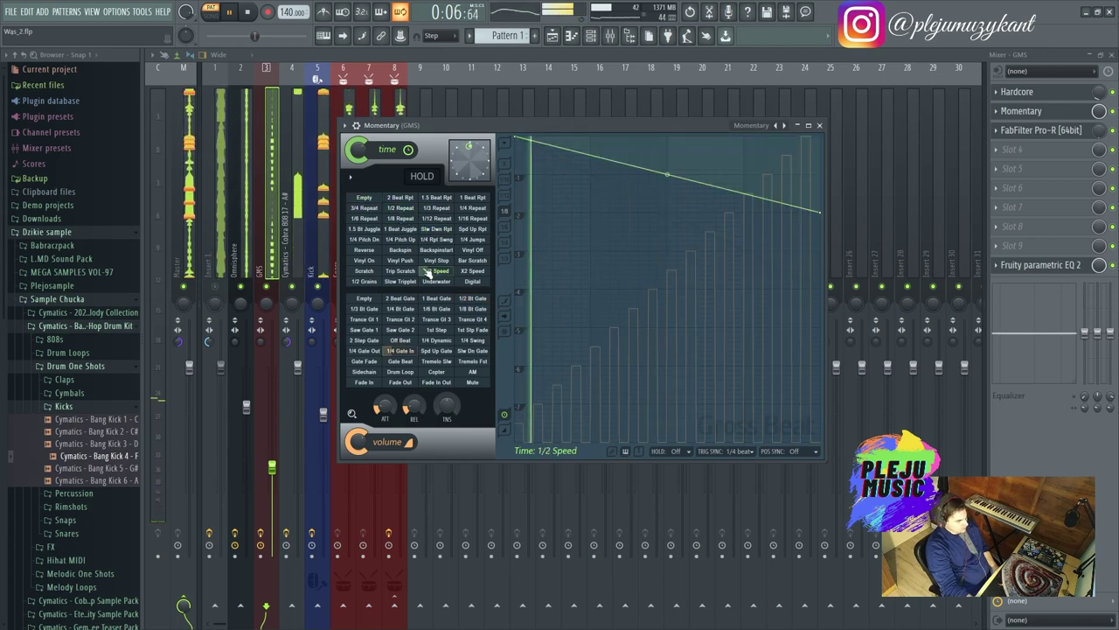
pyautogui.click(433, 329)
pyautogui.click(473, 272)
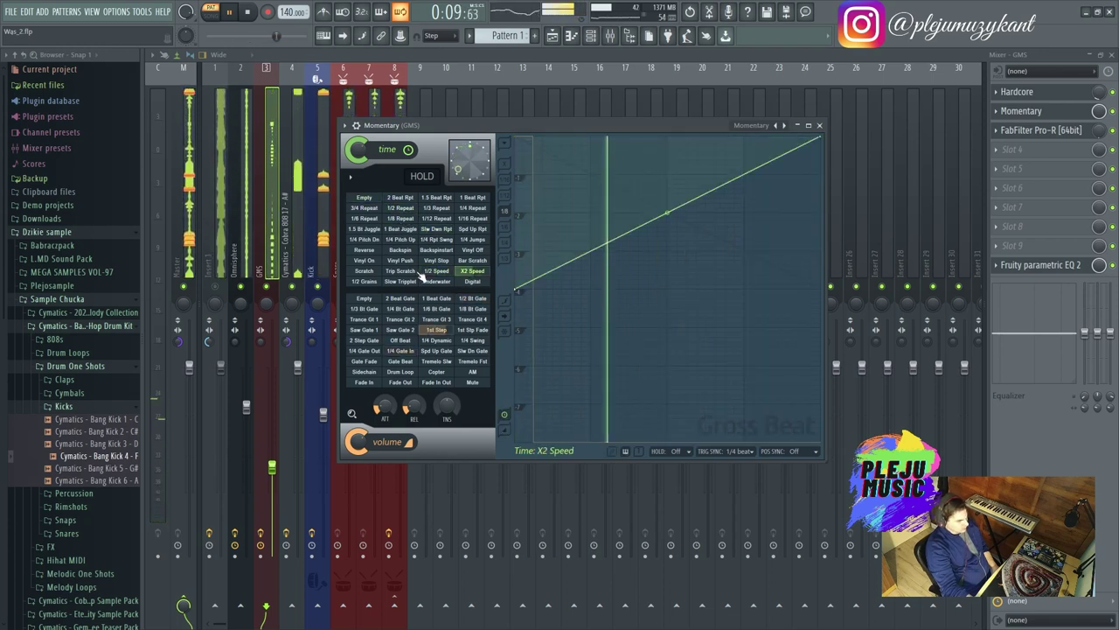
pyautogui.click(437, 271)
# Step: Set Gross Beat's volume effect to Empty, close the plugin and raise the GMS track's volume
pyautogui.click(361, 298)
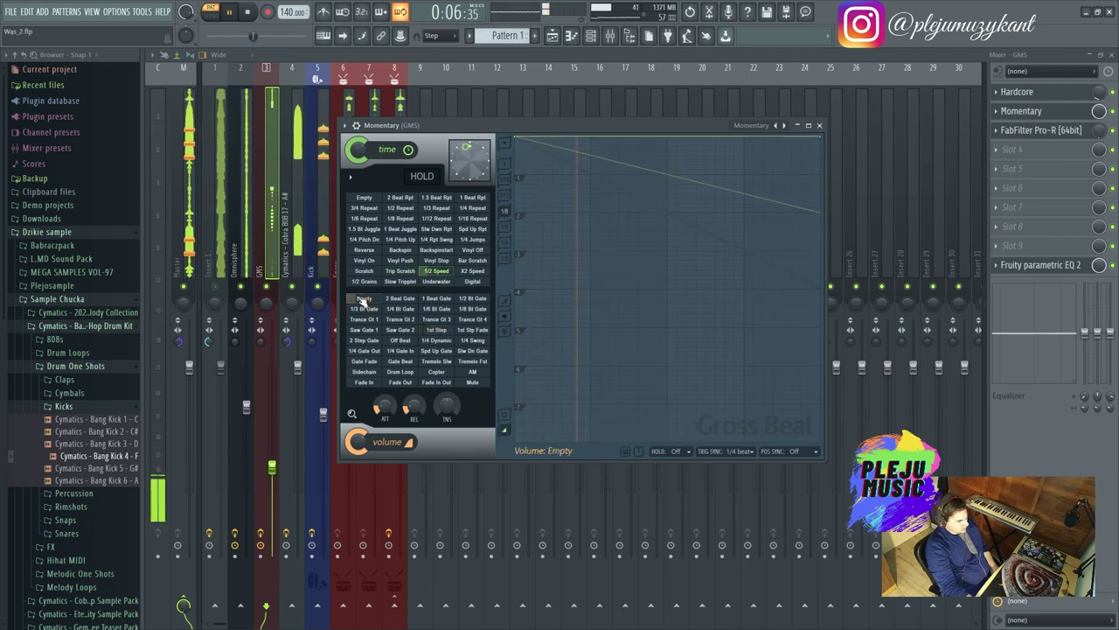
pyautogui.press('Escape')
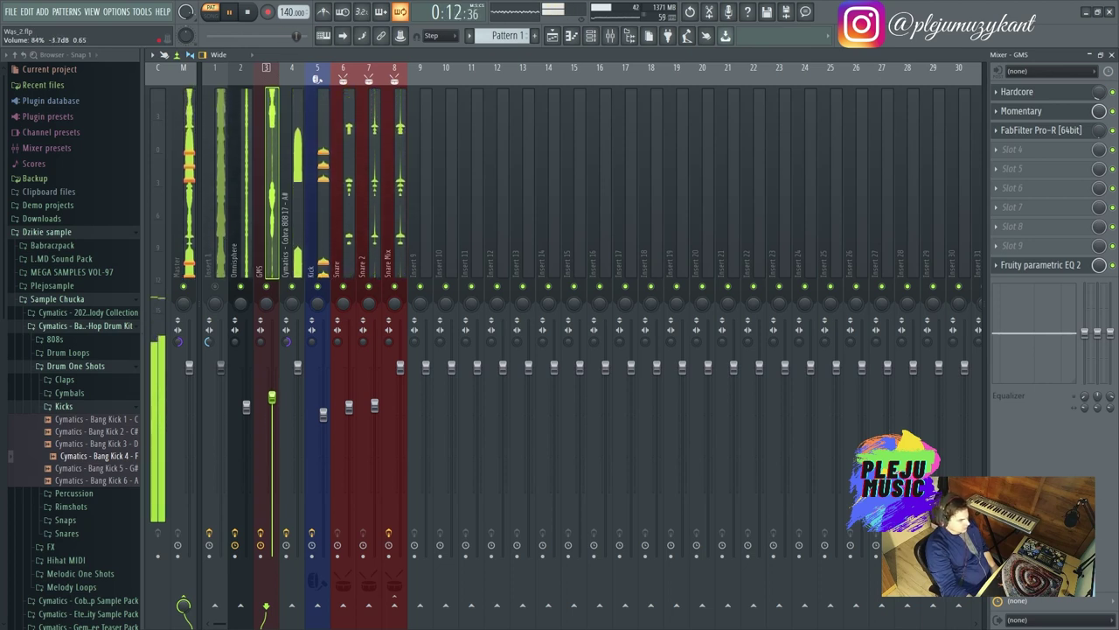
pyautogui.moveTo(271, 398); pyautogui.dragTo(271, 392)
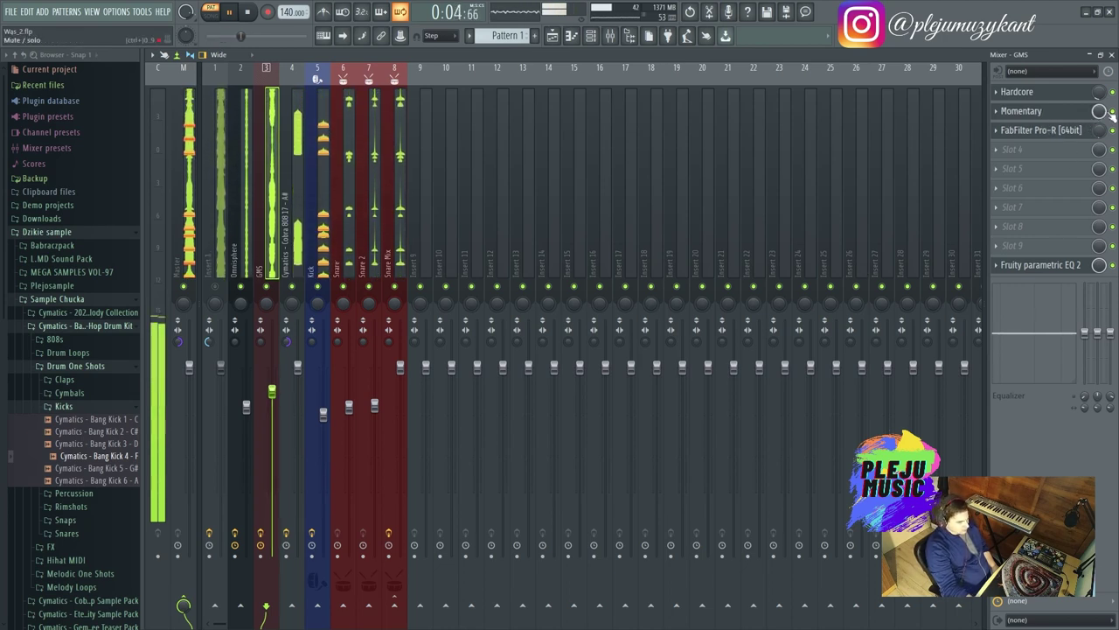
# Step: Check Gross Beat's settings on the GMS track and bypass the Momentary effect slot
pyautogui.click(1072, 112)
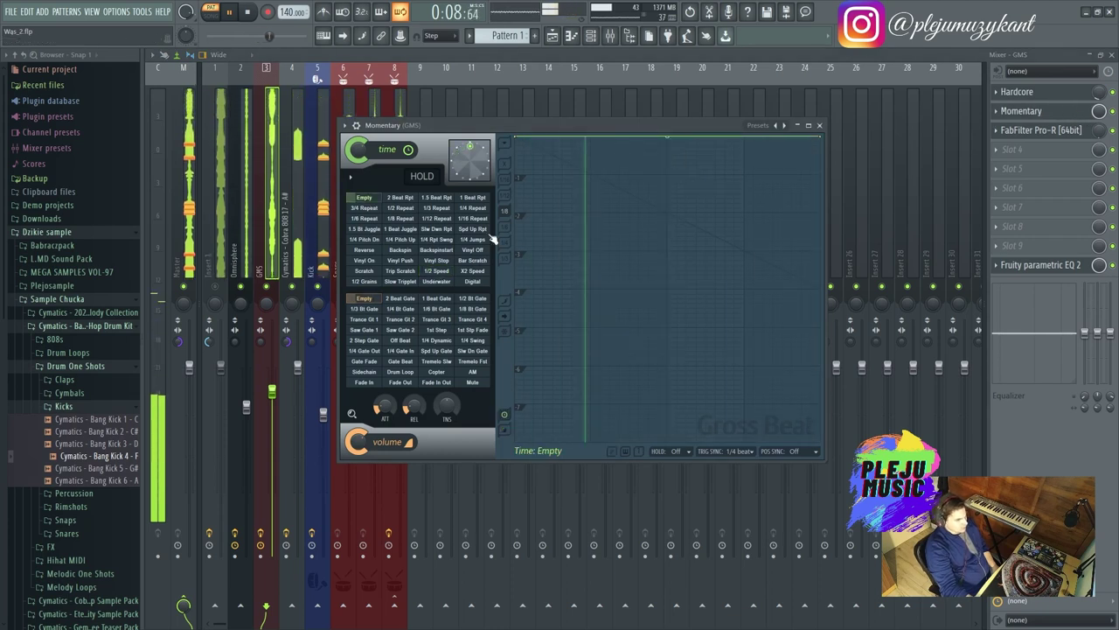
pyautogui.click(820, 125)
pyautogui.click(1112, 112)
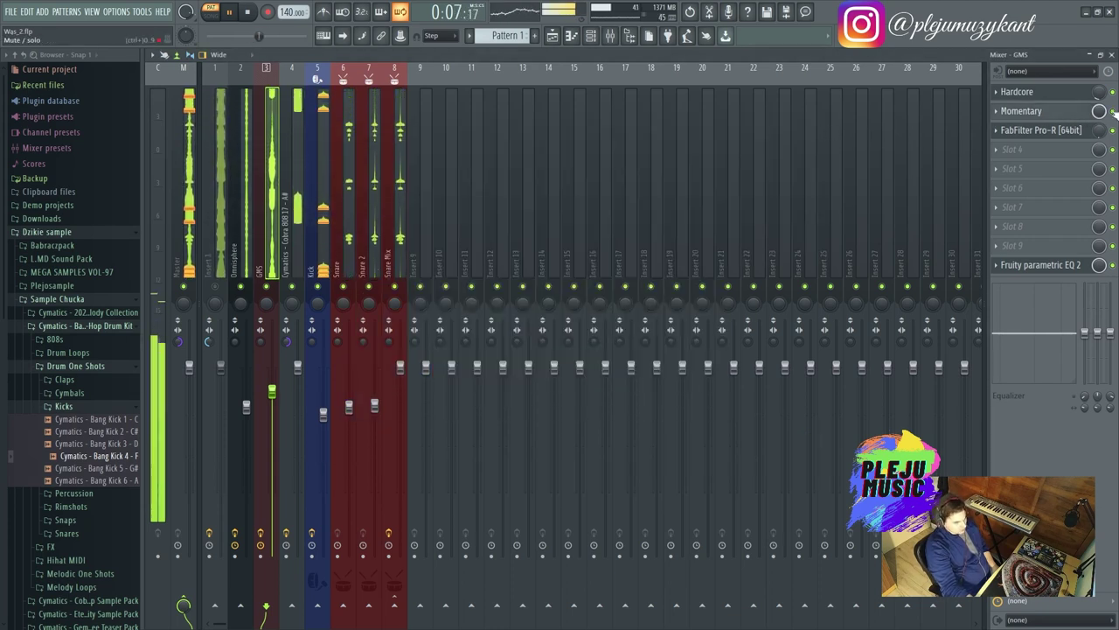
# Step: Lower the GMS track's volume and solo the Insert 1 mixer track
pyautogui.moveTo(272, 391); pyautogui.dragTo(272, 443)
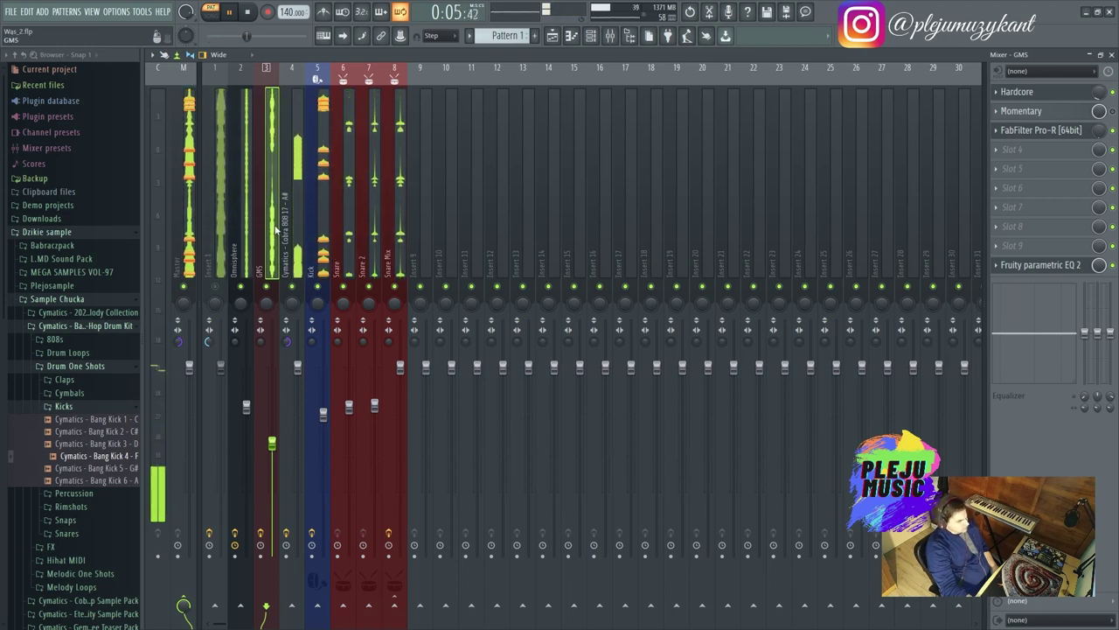
pyautogui.rightClick(215, 287)
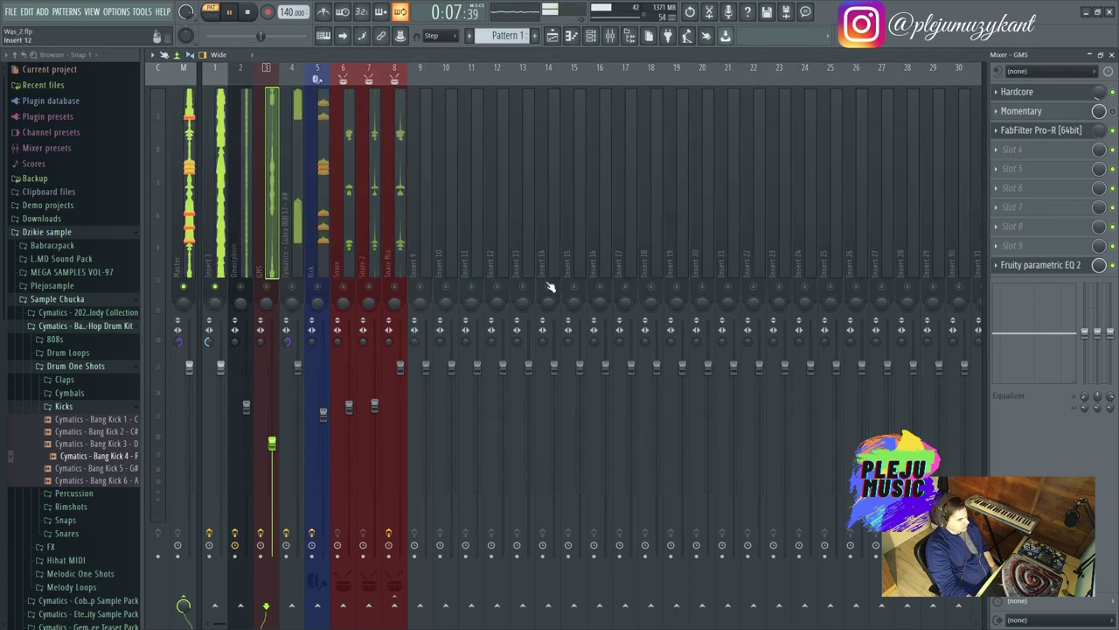